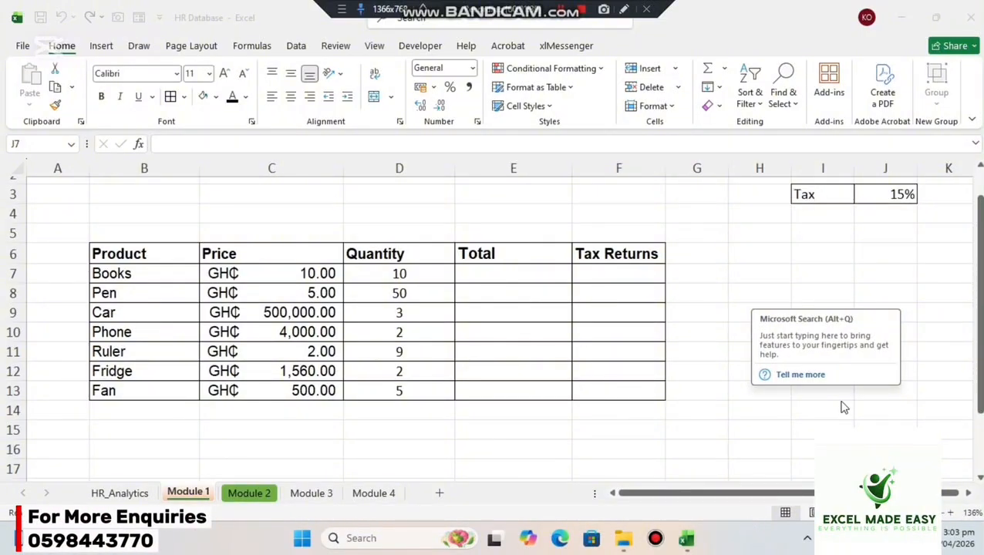
pyautogui.click(761, 277)
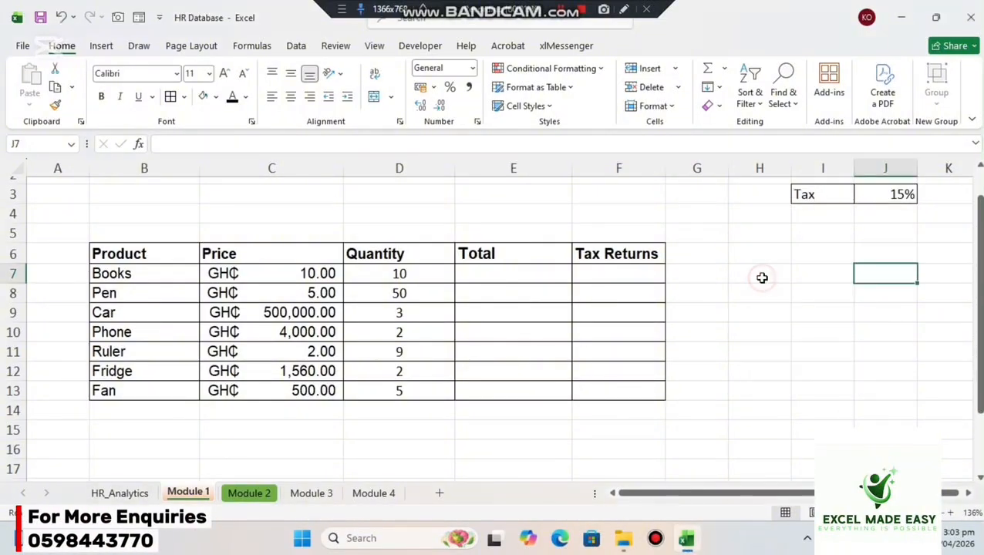
pyautogui.click(526, 277)
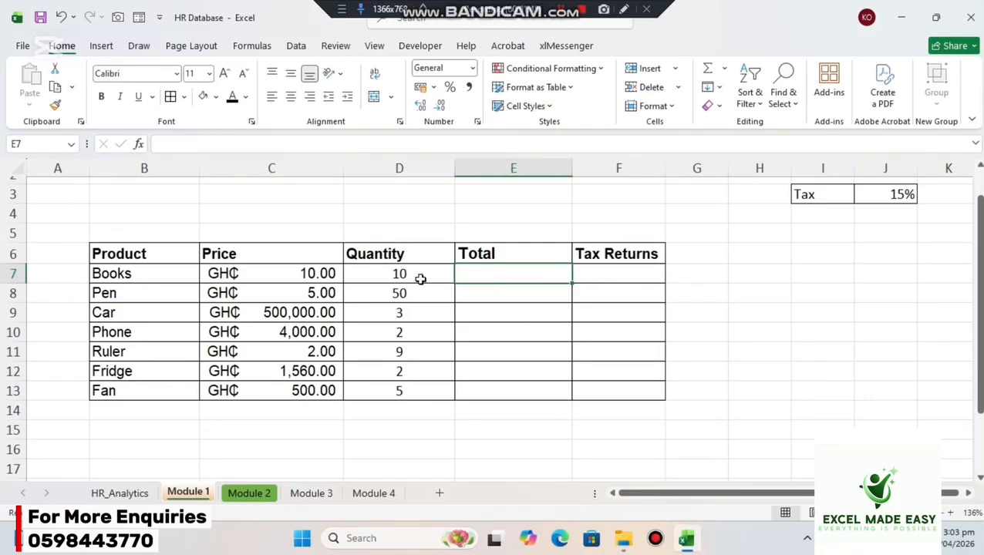
pyautogui.click(289, 272)
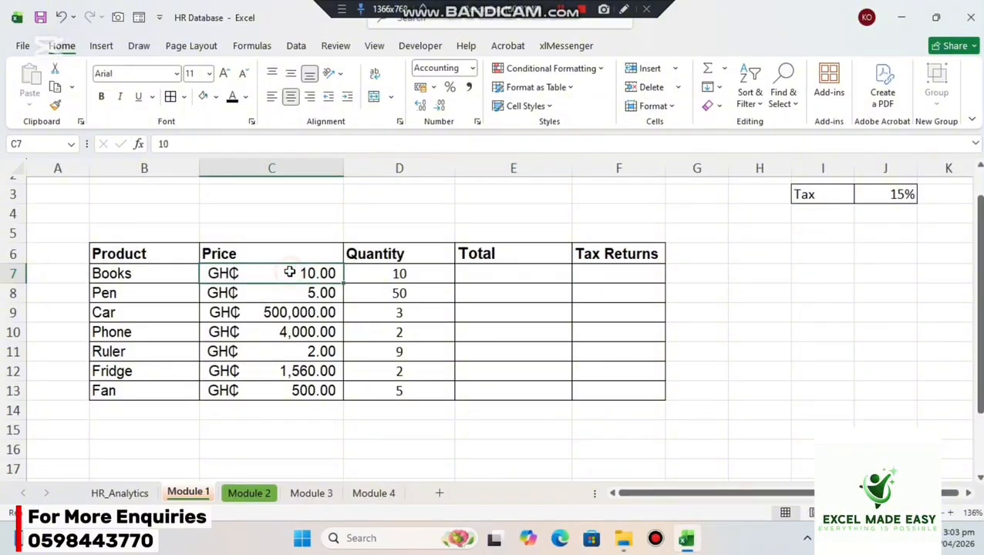
pyautogui.click(385, 285)
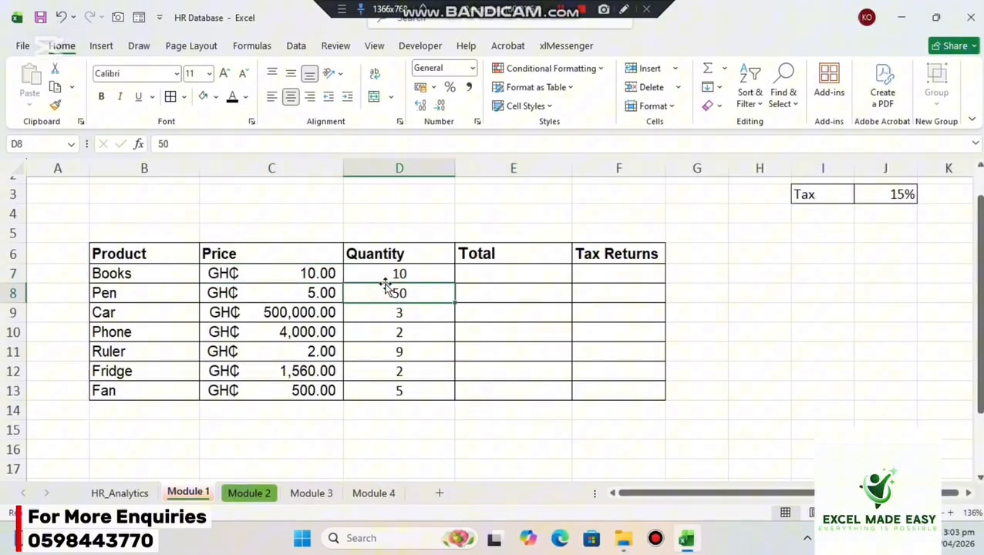
# Enter =C7*D7 as the Books total in E7 and clear the cell again.
pyautogui.click(478, 280)
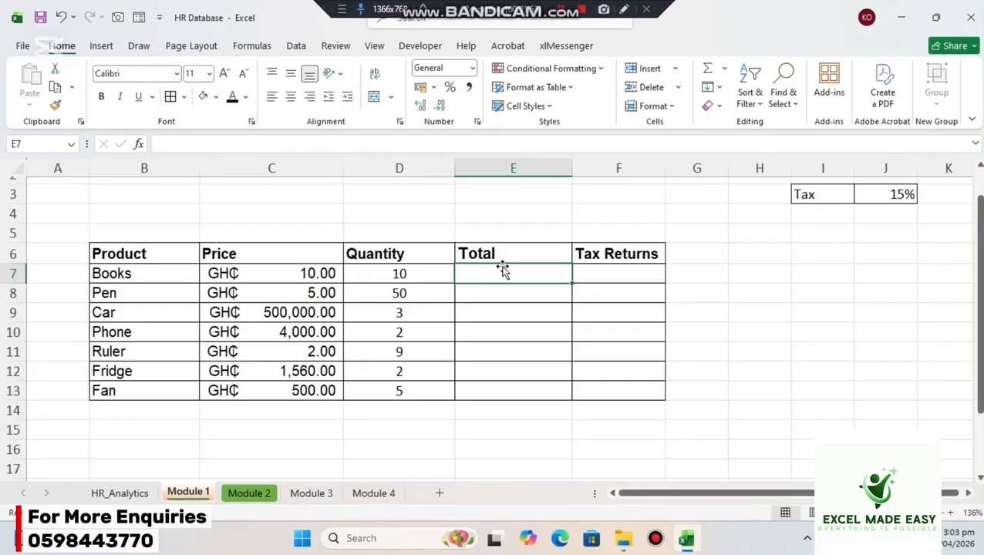
pyautogui.write('=')
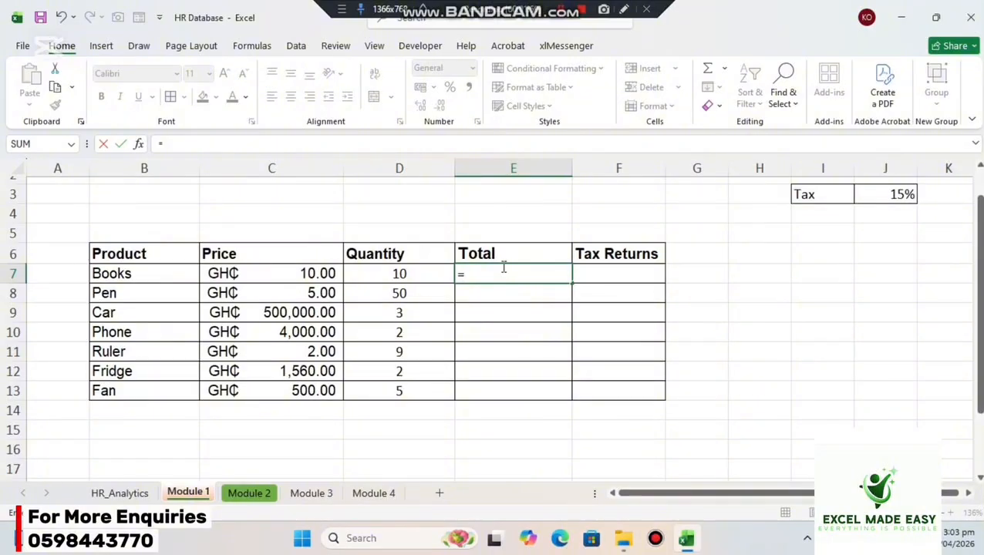
pyautogui.click(312, 267)
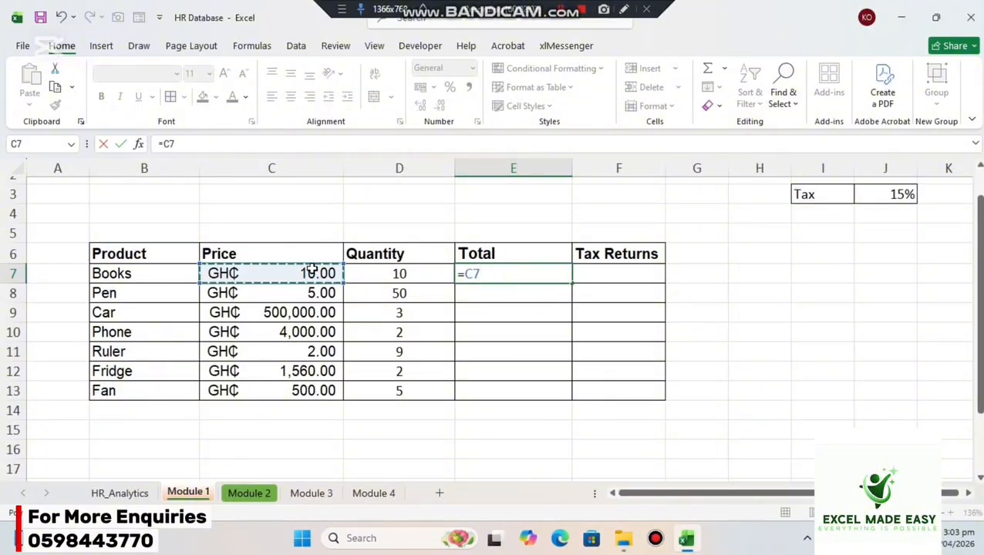
pyautogui.write('*')
pyautogui.click(395, 270)
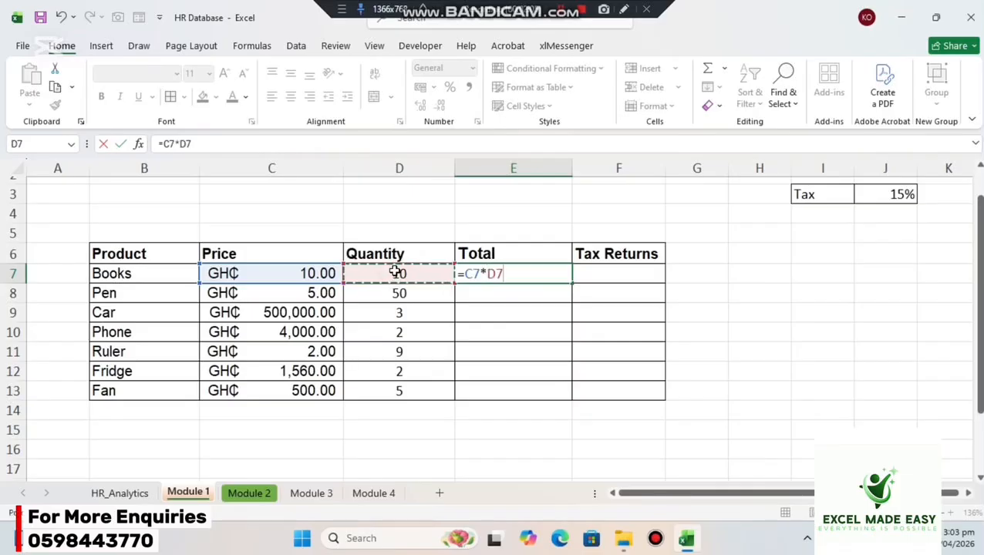
pyautogui.press('Return')
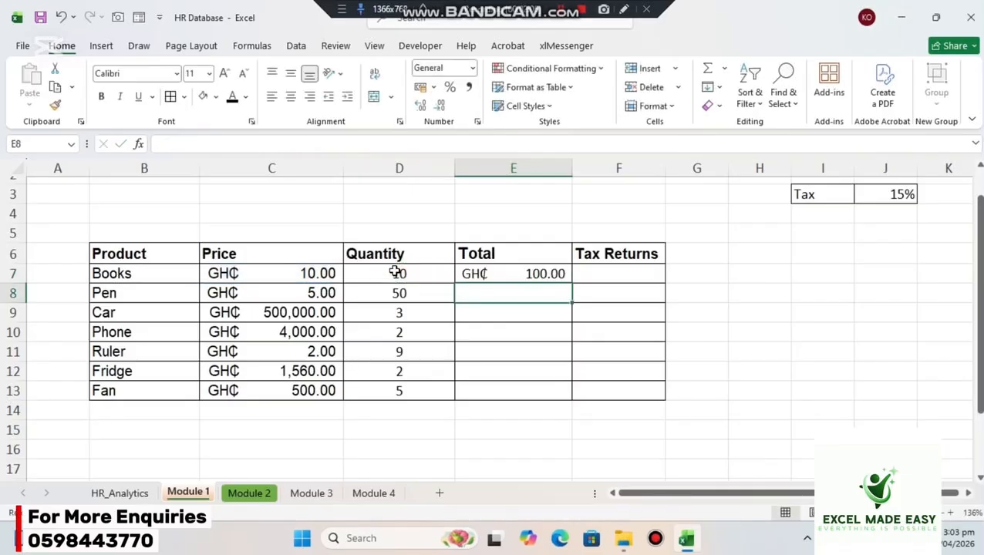
pyautogui.click(511, 275)
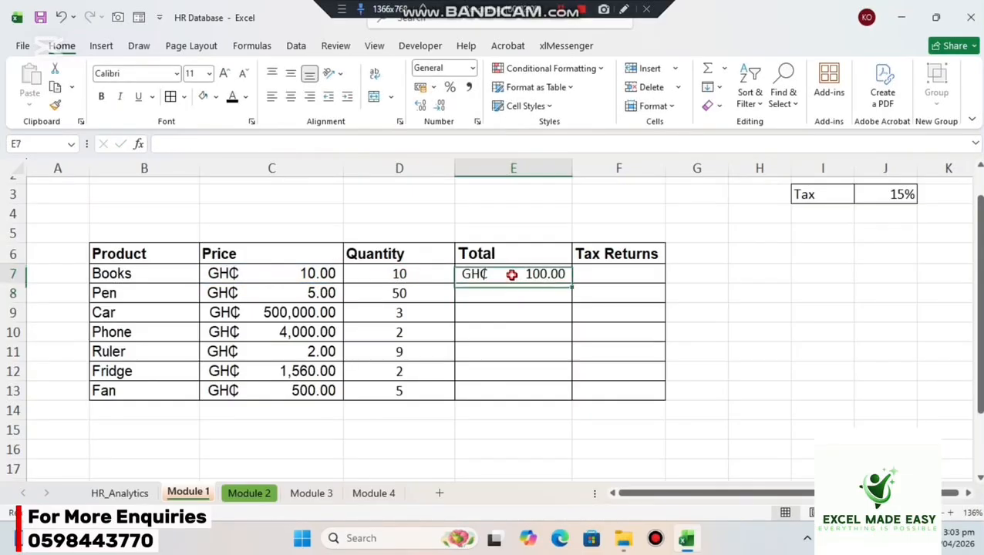
pyautogui.press('Delete')
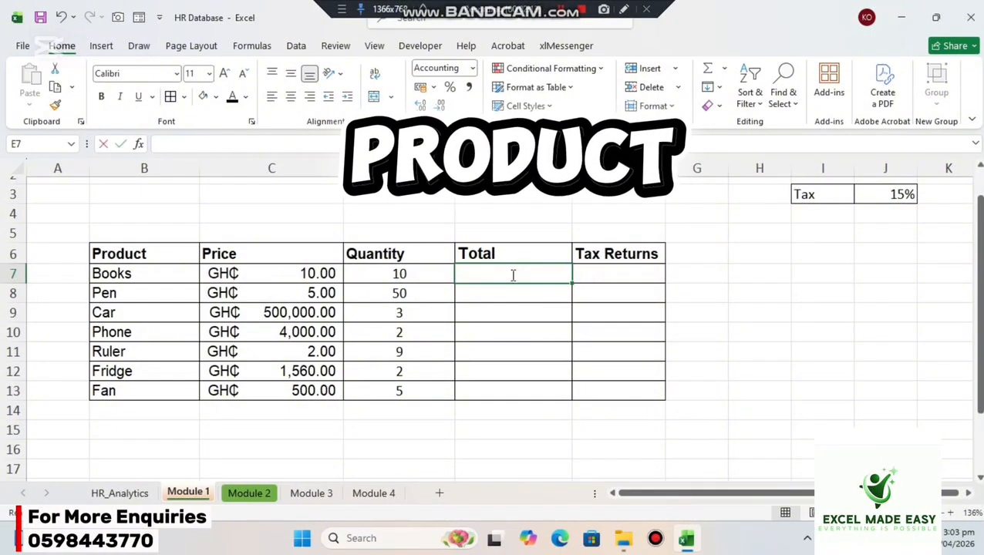
# Calculate the Books total in E7 with the formula =PRODUCT(C7,D7).
pyautogui.write('=pro')
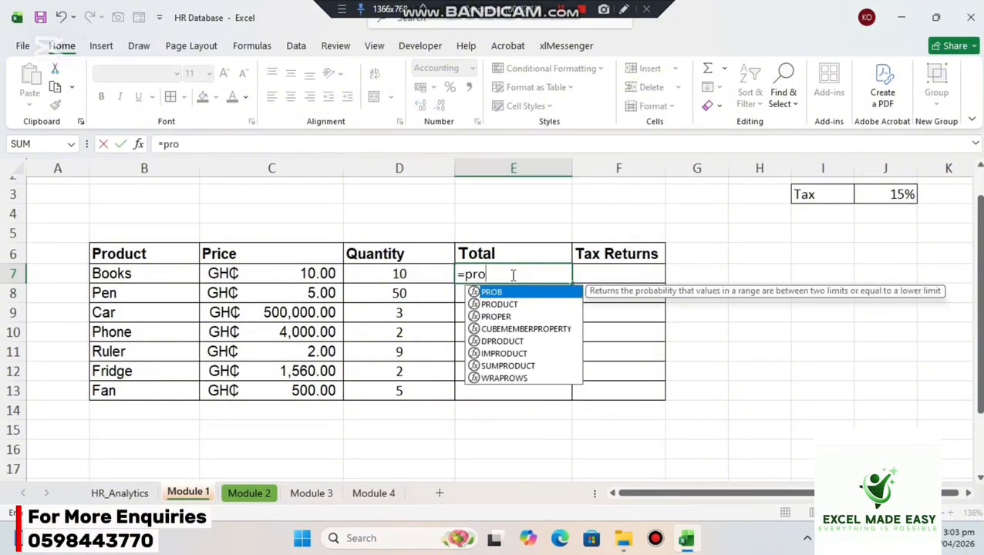
pyautogui.press('Down')
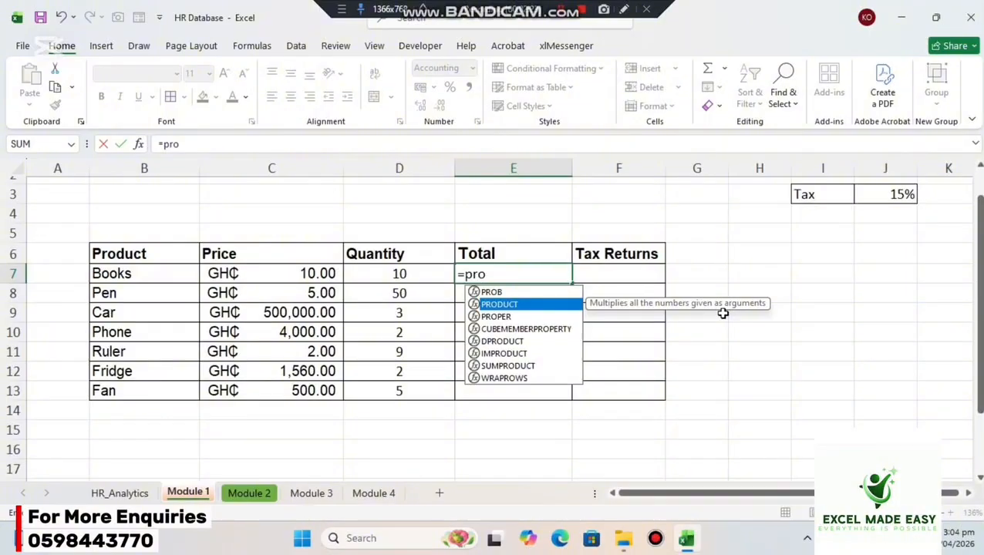
pyautogui.press('Tab')
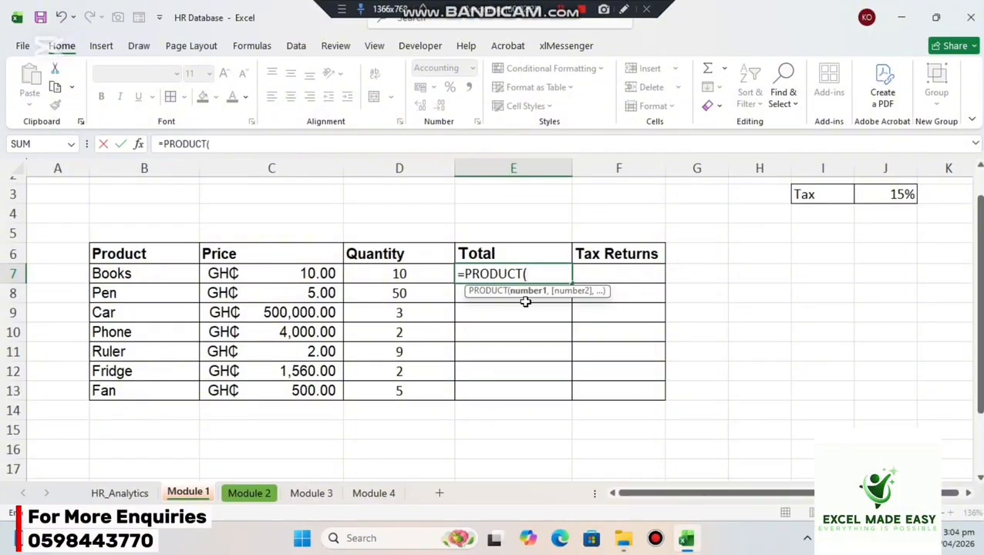
pyautogui.click(316, 273)
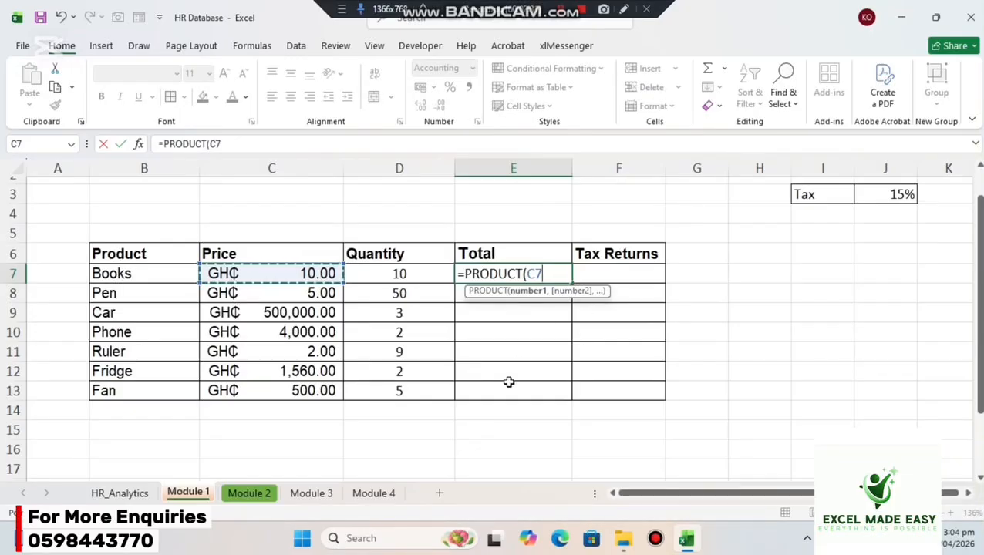
pyautogui.write(',')
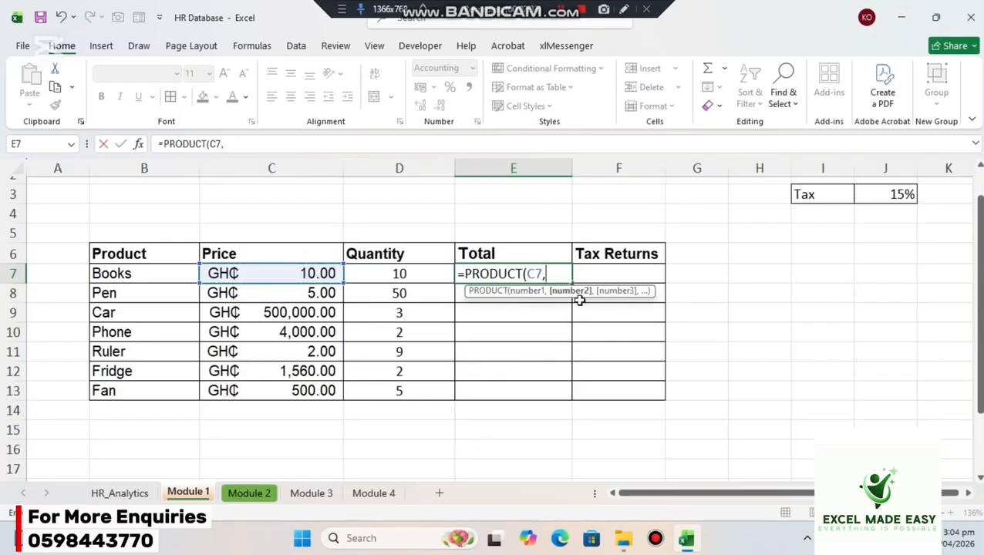
pyautogui.click(403, 272)
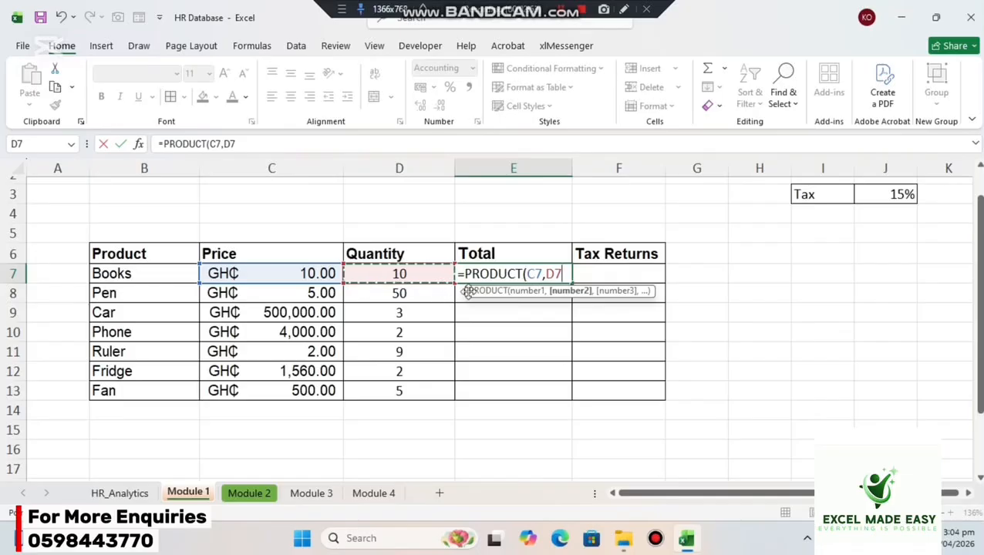
pyautogui.write(')')
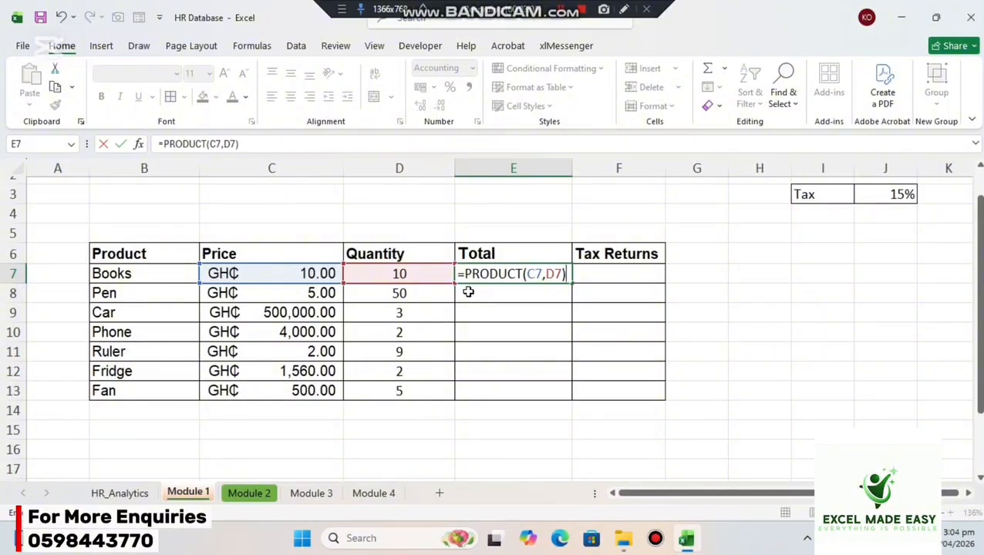
pyautogui.press('Return')
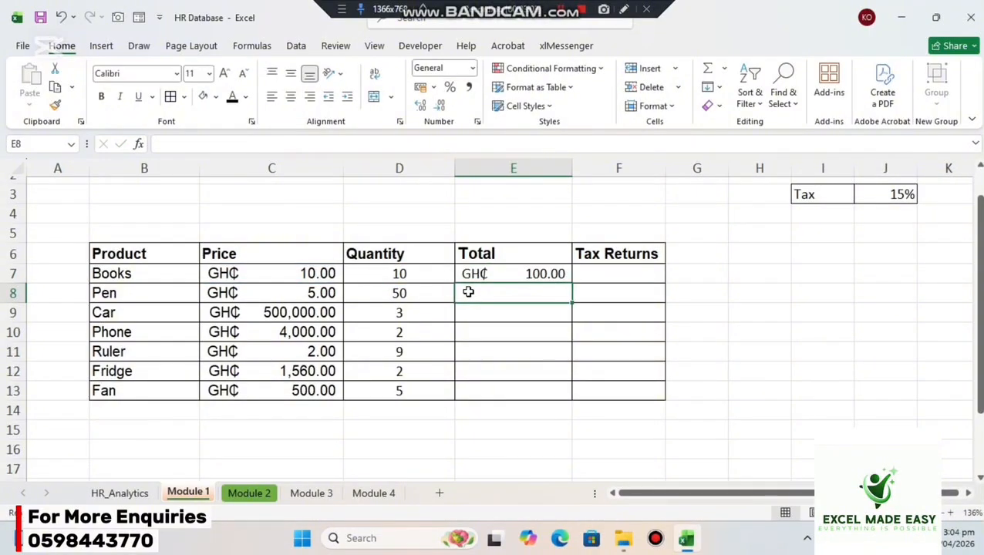
# Fill the PRODUCT formula from E7 down the Total column through E13.
pyautogui.click(523, 273)
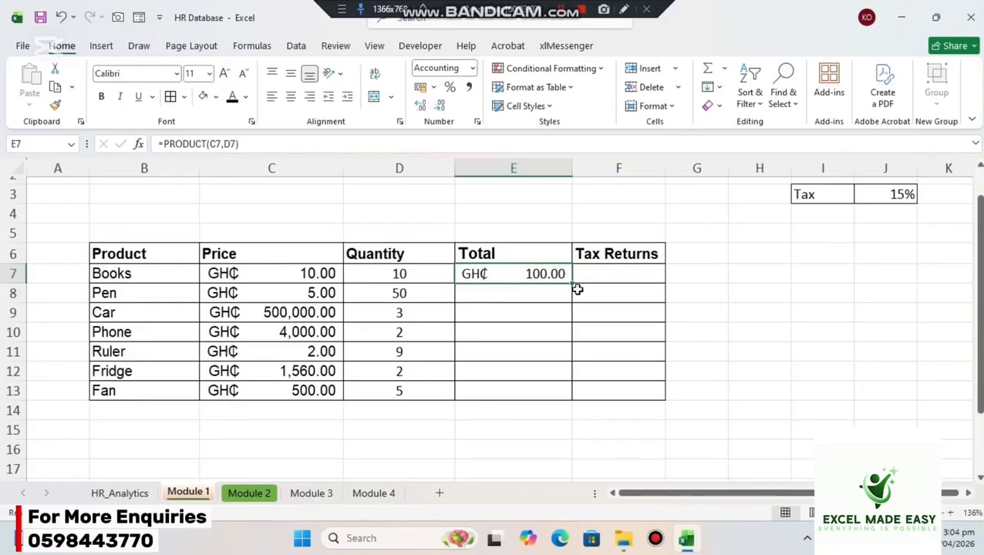
pyautogui.moveTo(572, 284); pyautogui.dragTo(560, 399)
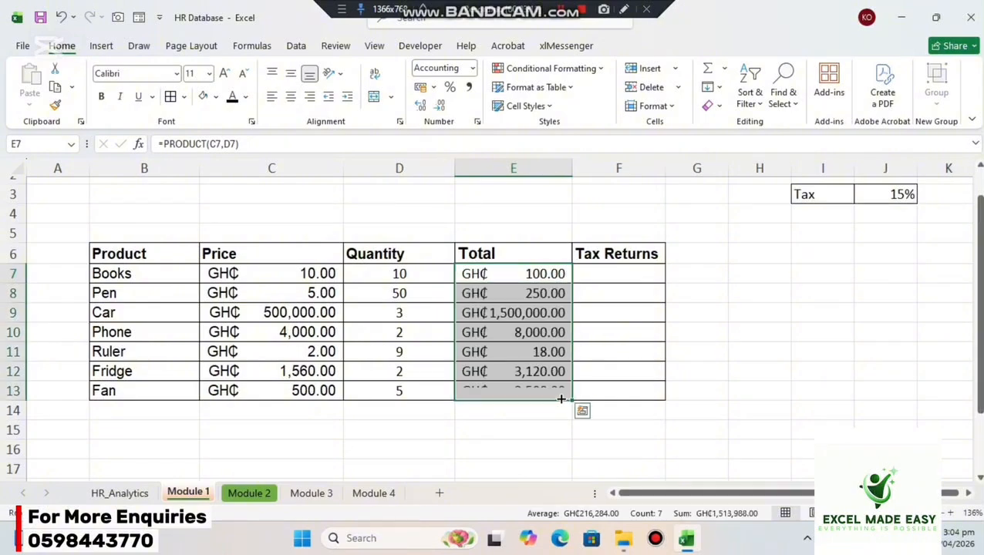
pyautogui.click(832, 295)
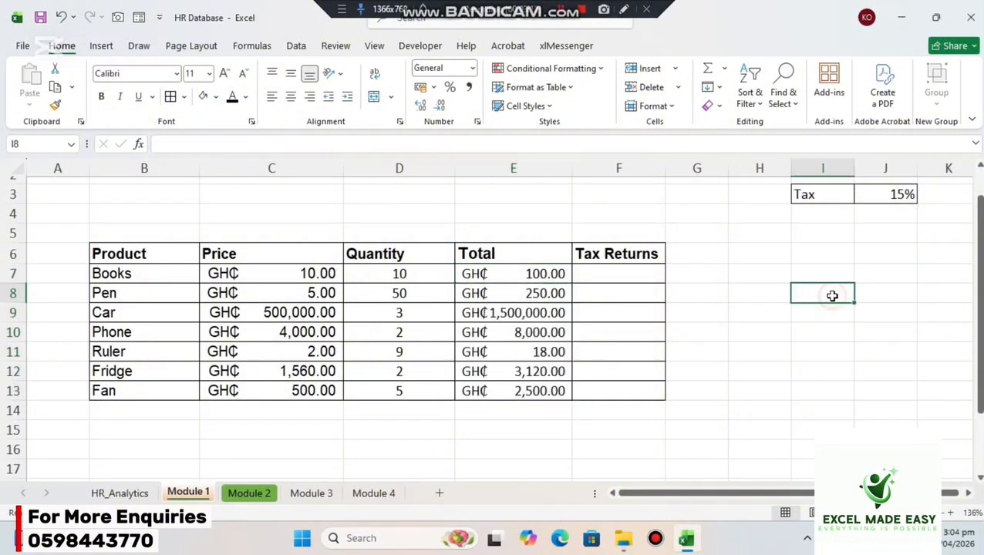
# Examine how the cell references in the Total column's PRODUCT formulas change from row to row, starting at E7.
pyautogui.click(543, 275)
pyautogui.doubleClick(542, 275)
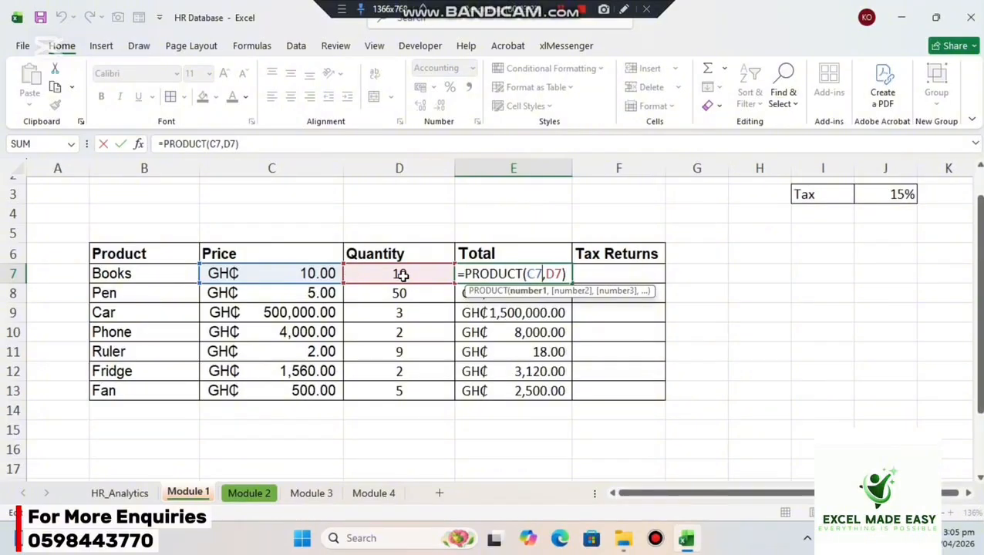
pyautogui.press('Return')
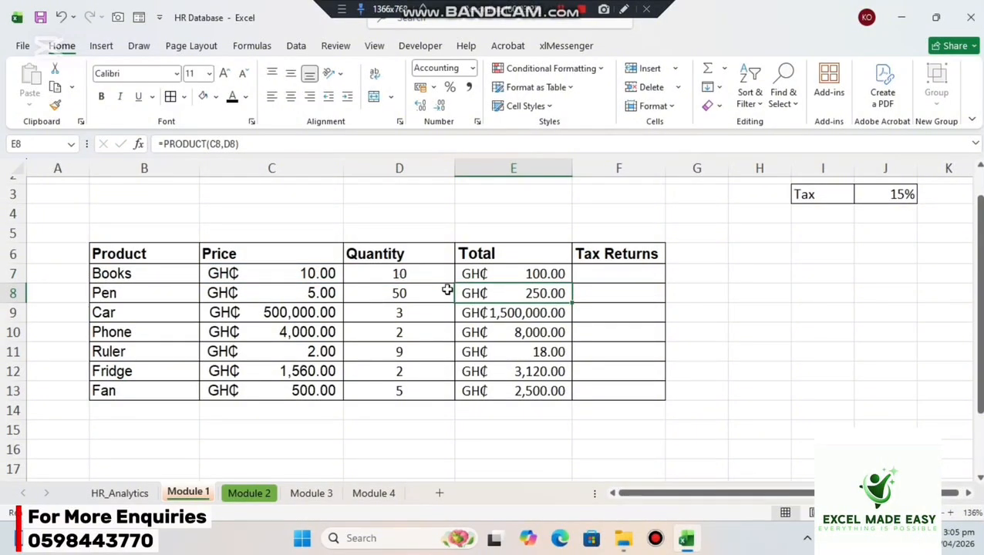
pyautogui.doubleClick(519, 296)
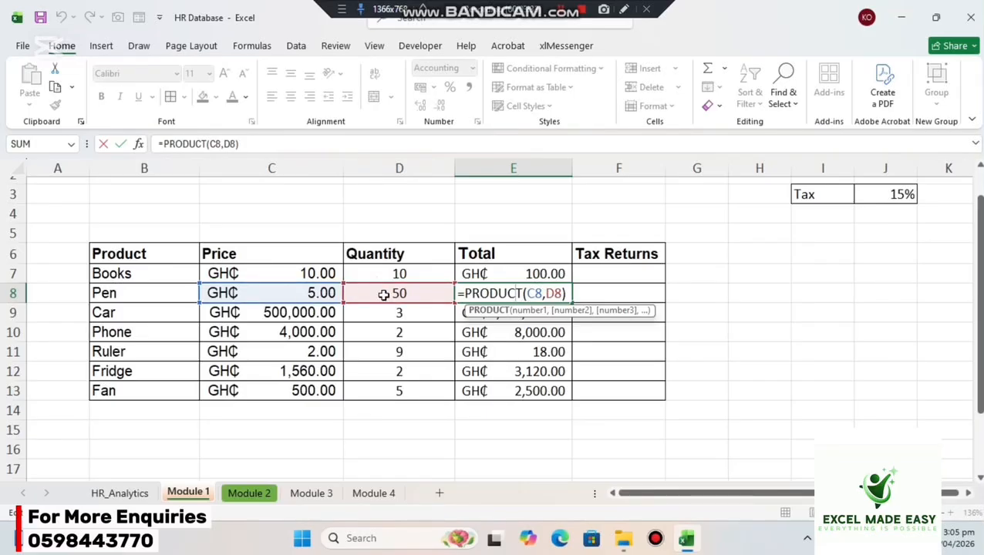
pyautogui.press('Return')
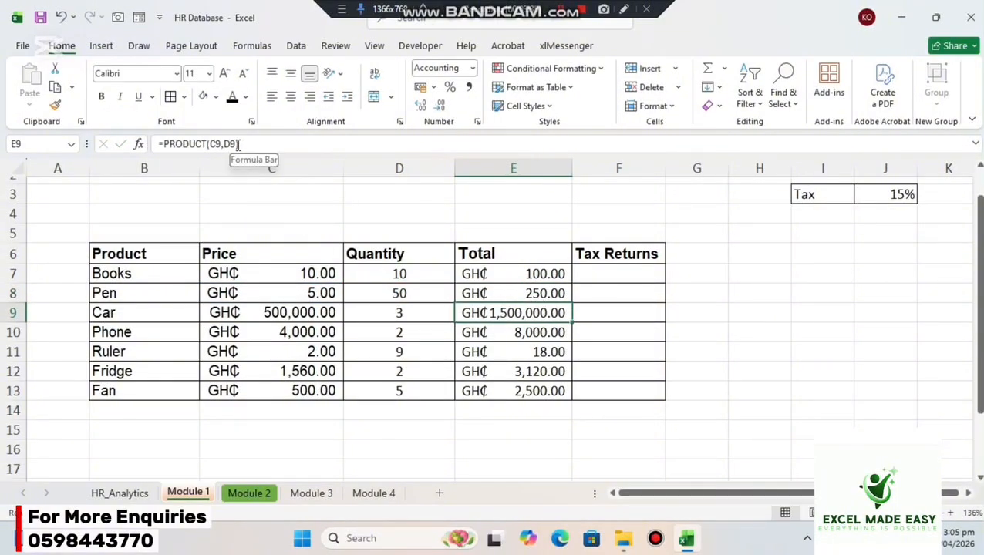
pyautogui.press('Down')
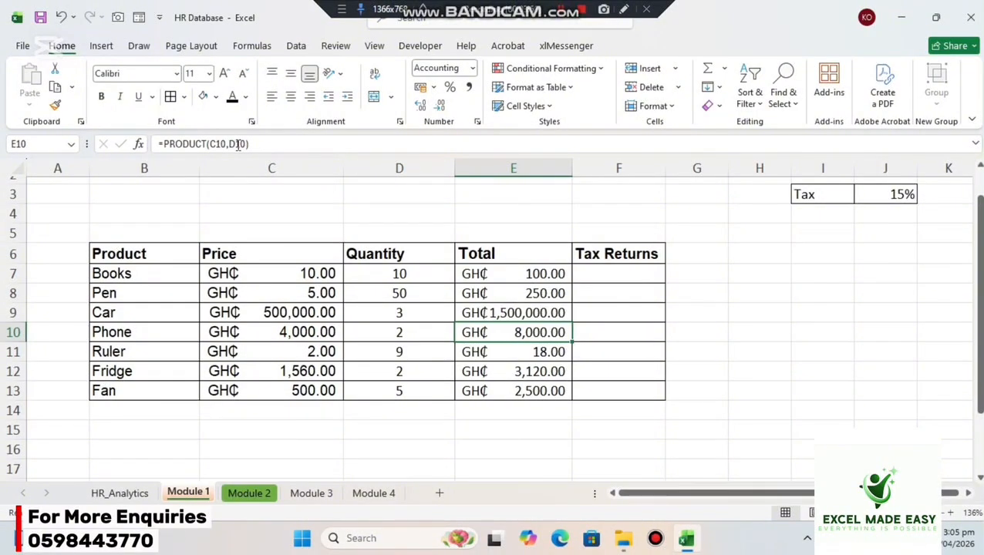
pyautogui.click(528, 299)
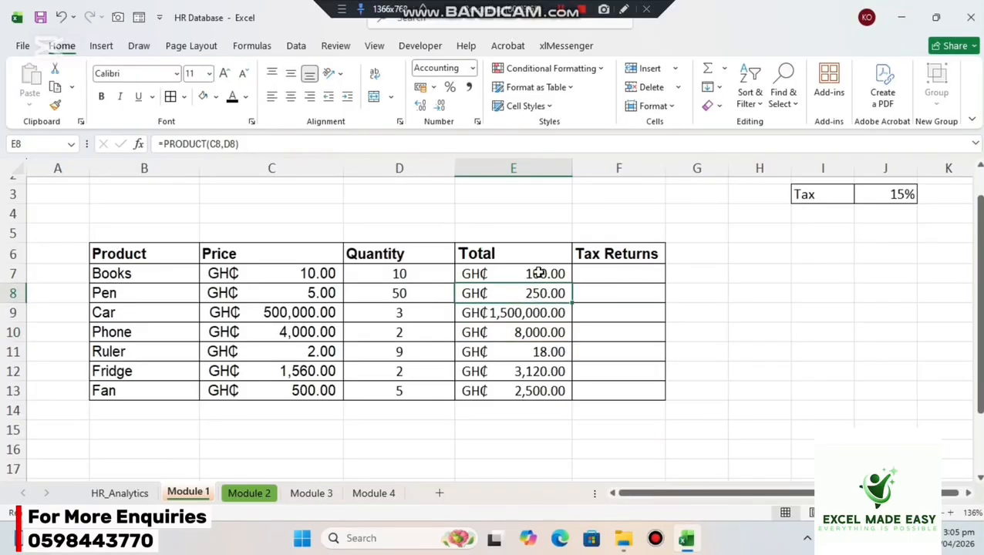
pyautogui.click(538, 272)
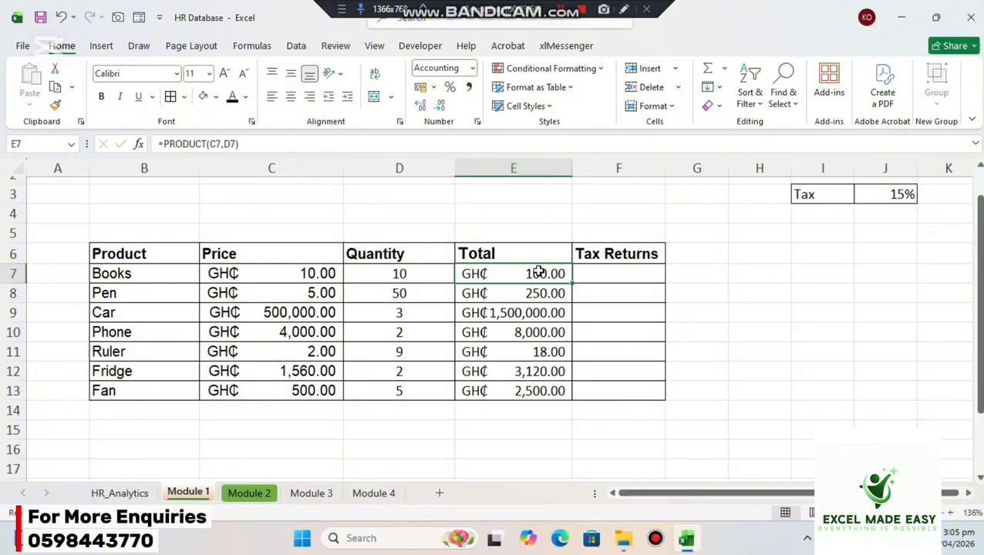
pyautogui.press('Down')
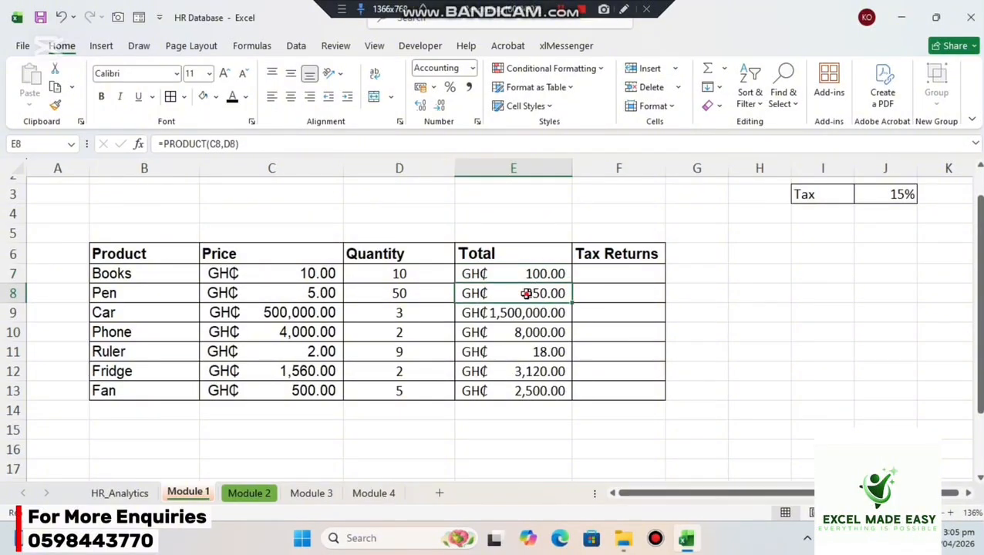
pyautogui.doubleClick(528, 293)
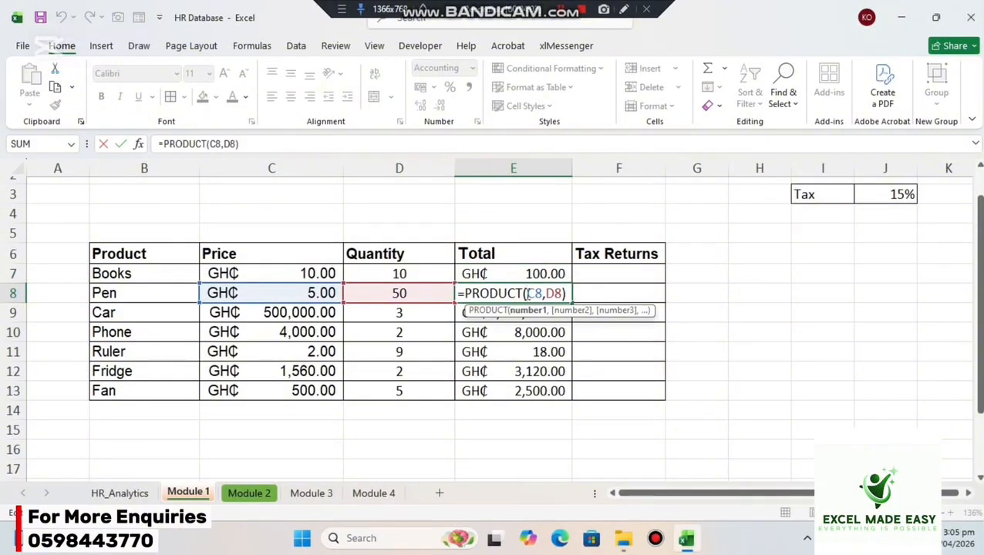
pyautogui.press('Return')
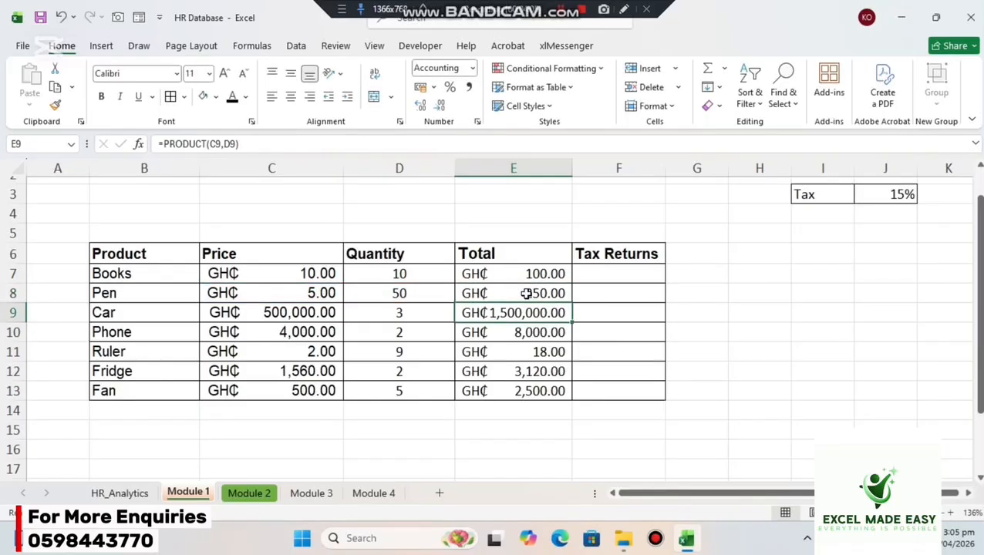
pyautogui.doubleClick(517, 313)
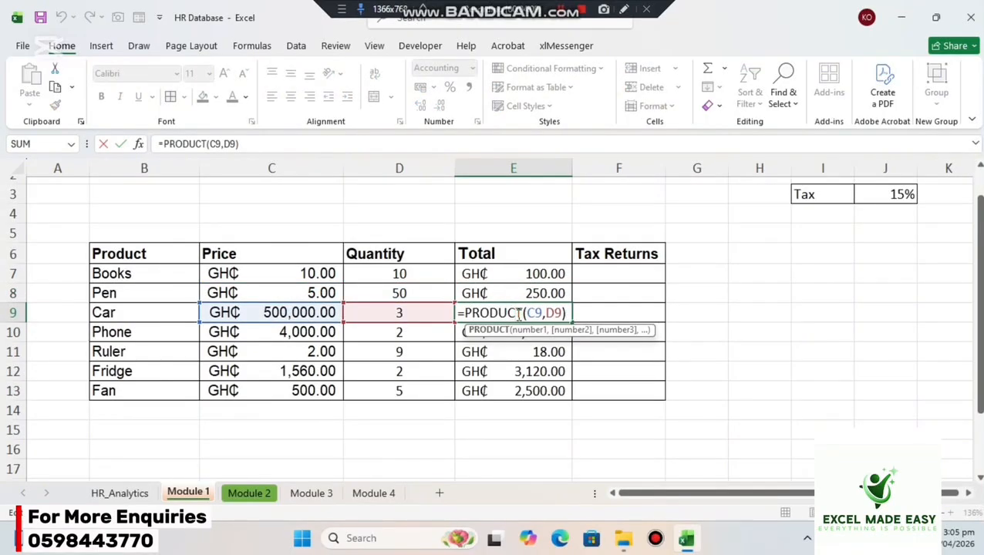
pyautogui.press('Return')
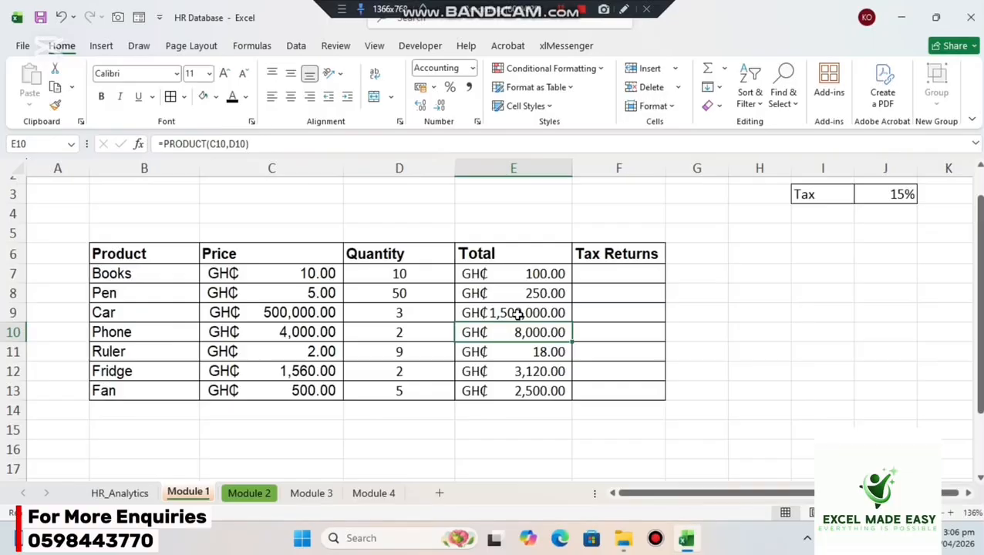
# Calculate the Books tax return in F7 with the formula =E7*J3 and fill it down through F13.
pyautogui.click(602, 267)
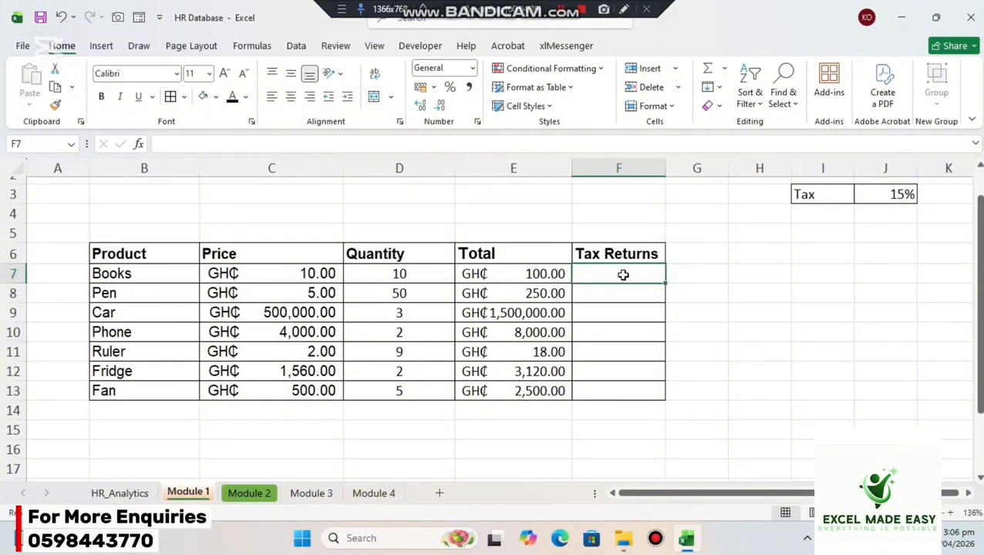
pyautogui.write('=')
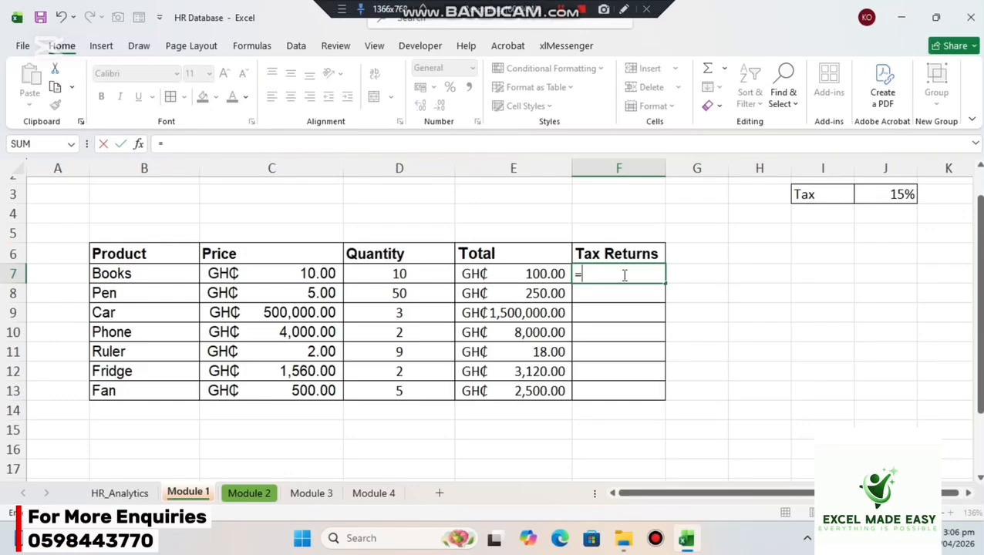
pyautogui.click(547, 269)
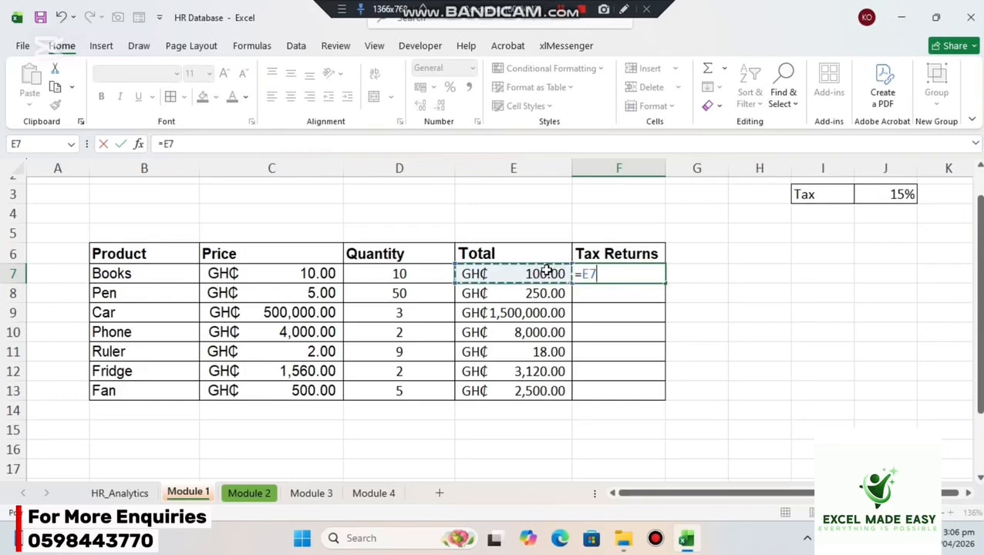
pyautogui.write('*')
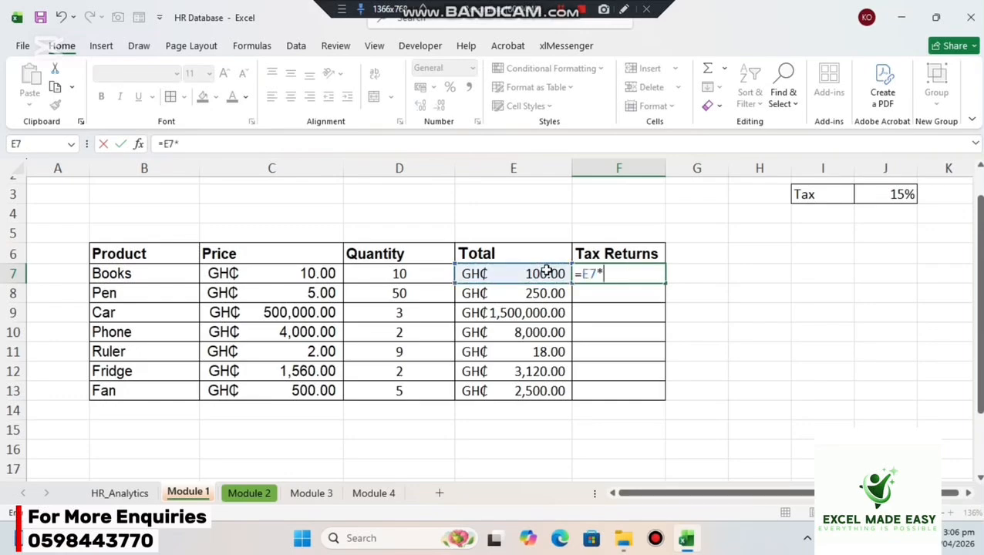
pyautogui.click(894, 202)
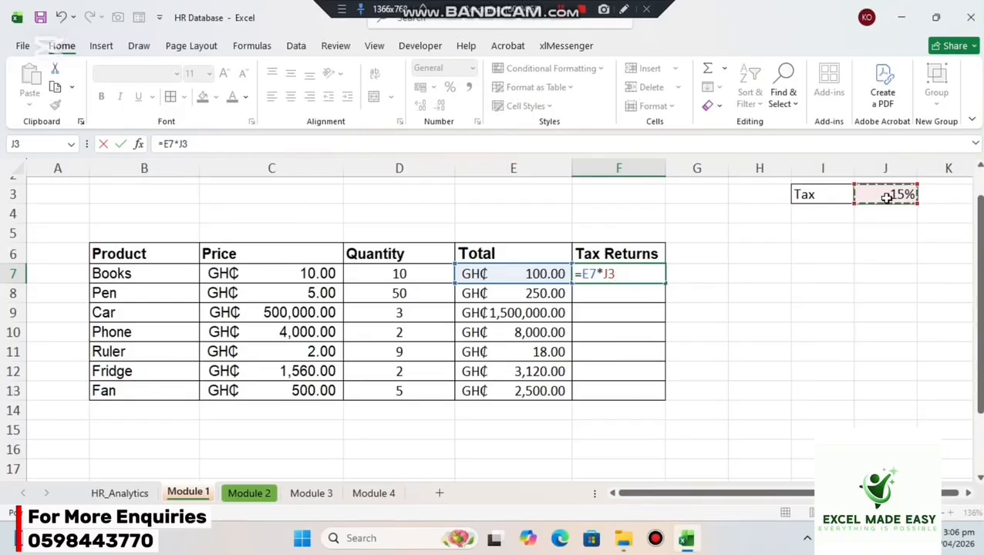
pyautogui.press('Return')
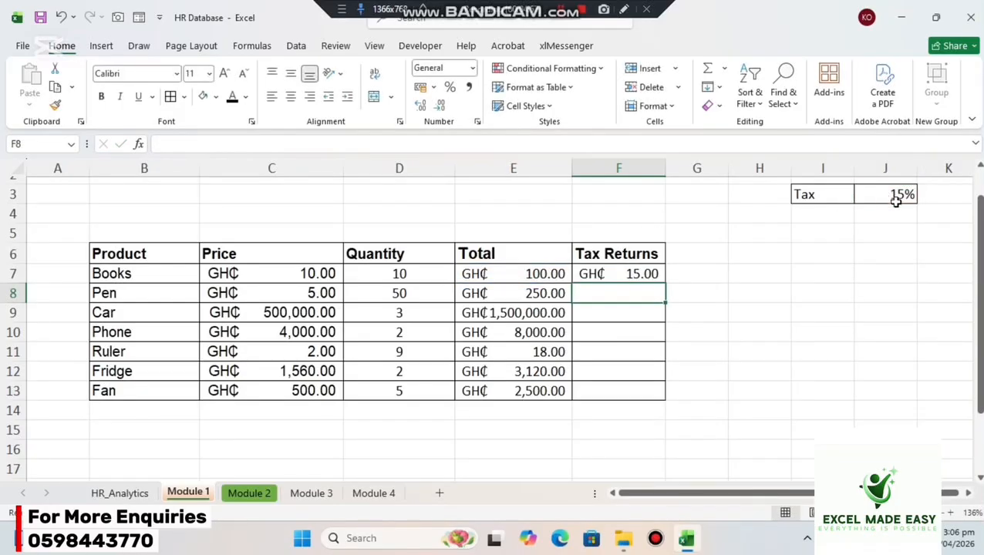
pyautogui.click(643, 273)
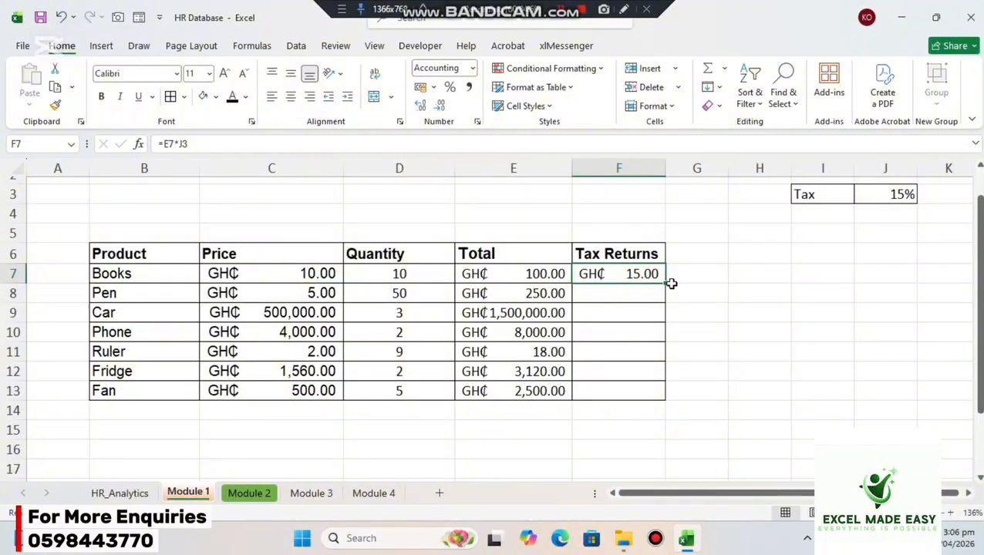
pyautogui.moveTo(661, 283); pyautogui.dragTo(663, 398)
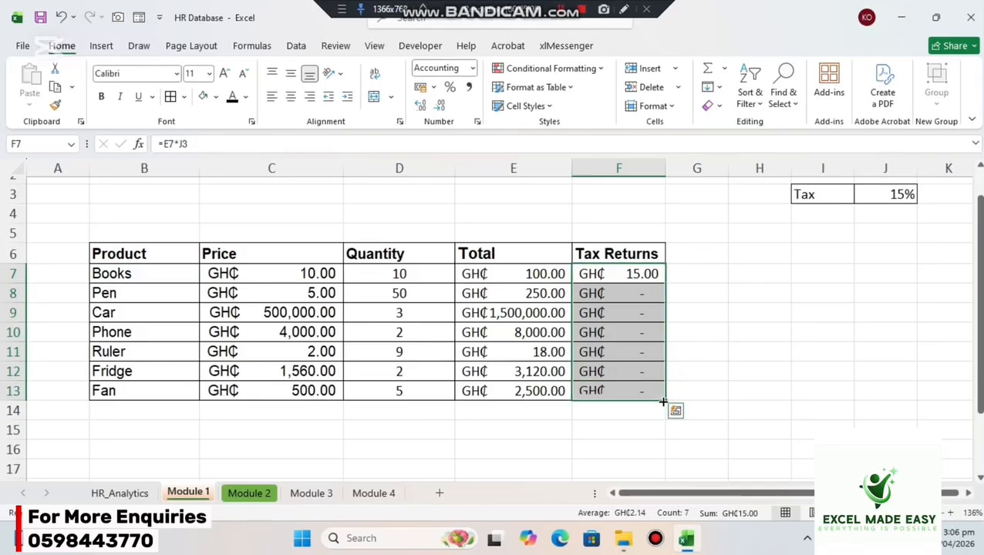
# Examine which cells the filled Tax Returns formulas in F8 and F9 reference, compared with the tax rate cell J3.
pyautogui.click(647, 275)
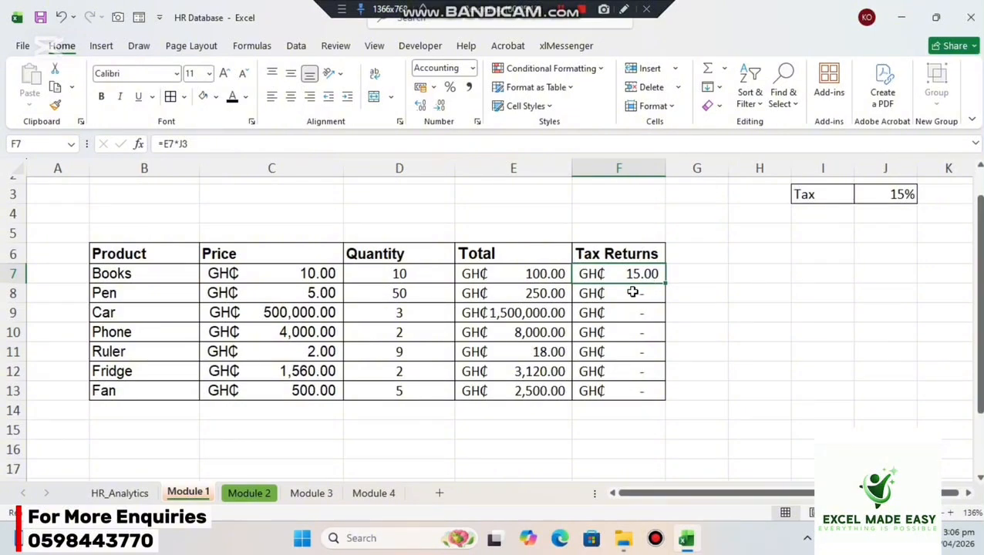
pyautogui.click(632, 292)
pyautogui.doubleClick(632, 292)
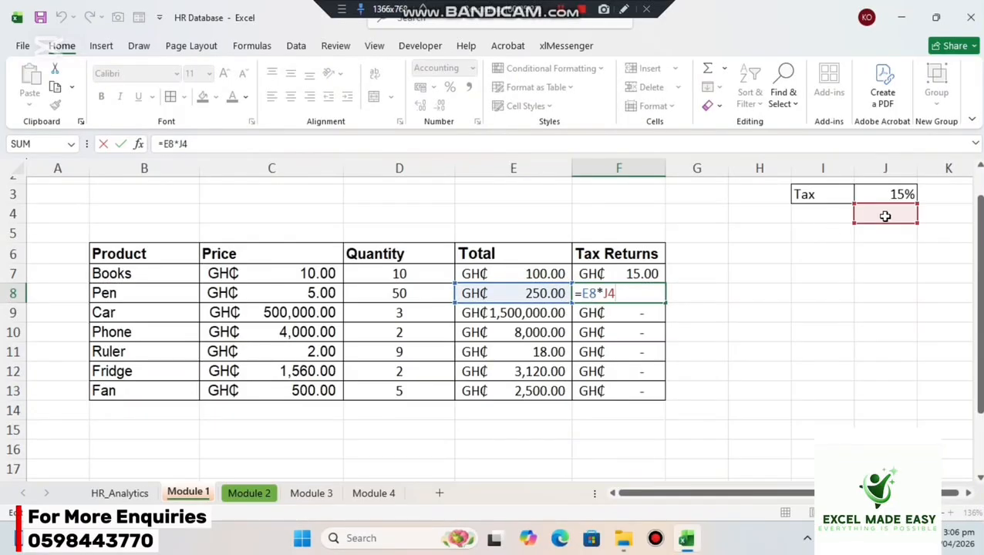
pyautogui.press('Return')
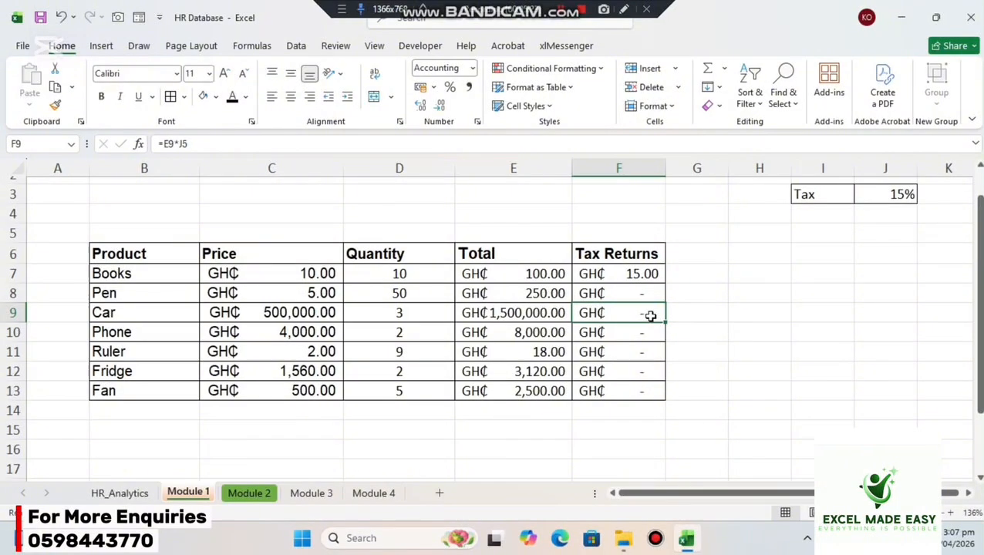
pyautogui.doubleClick(650, 316)
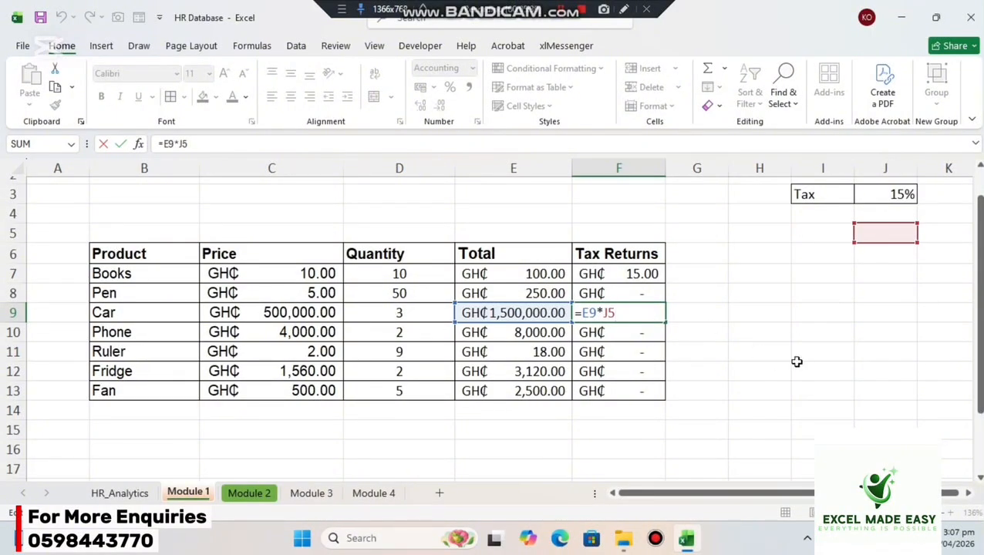
pyautogui.press('Return')
pyautogui.click(898, 194)
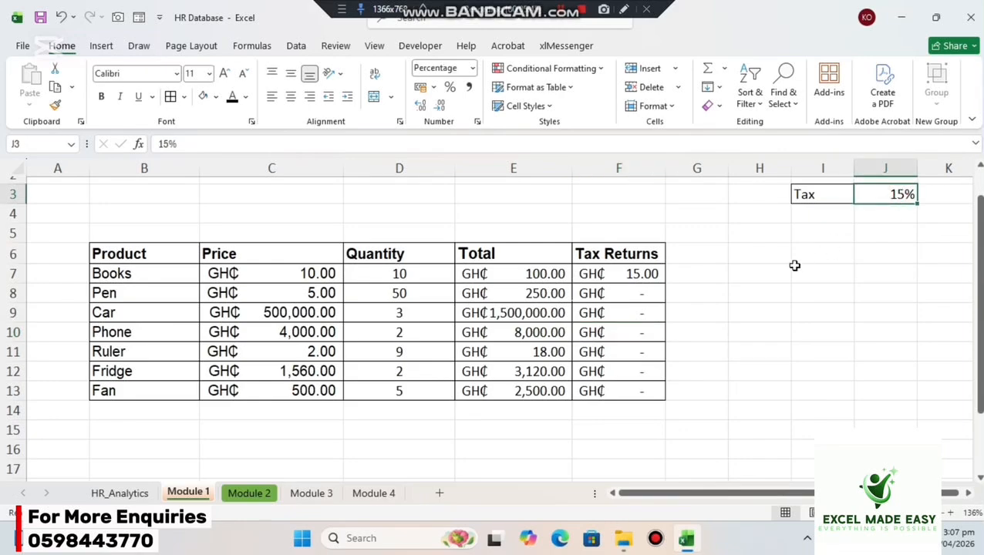
# Make the tax rate reference in F7 absolute so the formula reads =E7*$J$3.
pyautogui.click(621, 273)
pyautogui.doubleClick(621, 273)
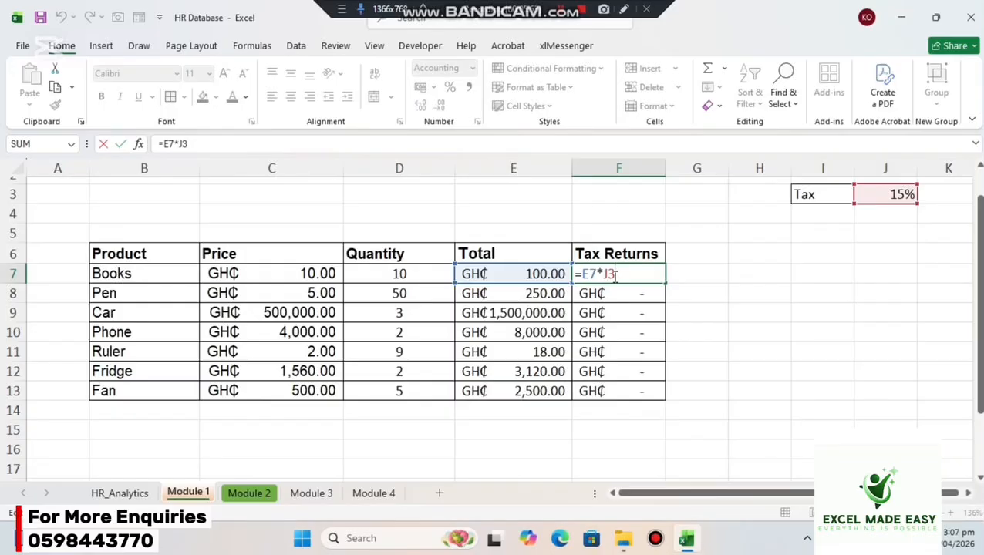
pyautogui.press('F4')
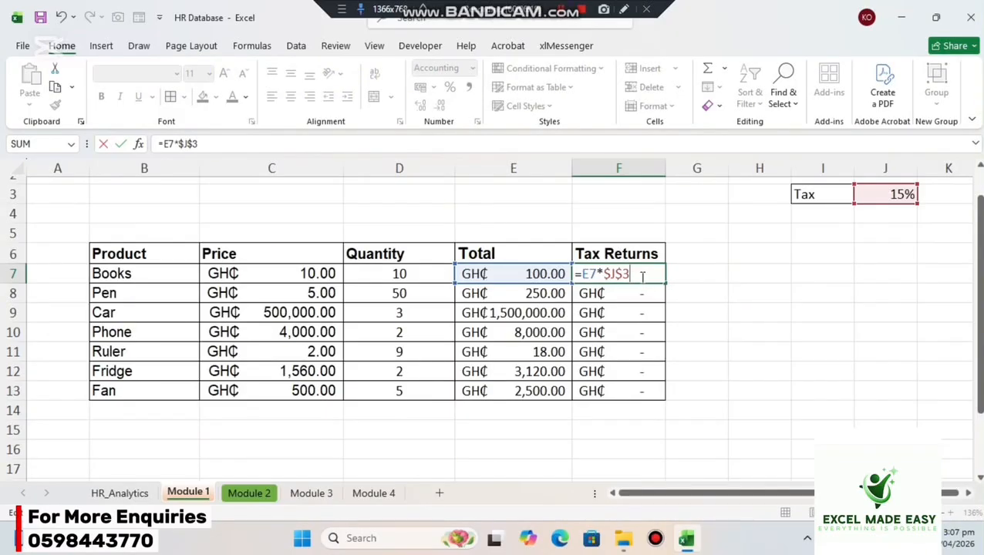
pyautogui.press('Return')
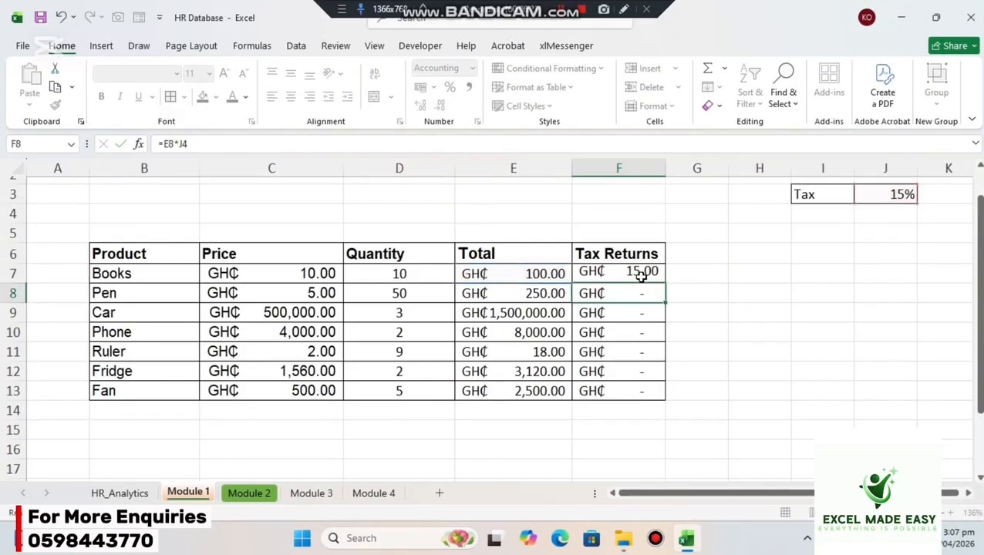
# Fill the absolute-reference formula from F7 down through F13 and autofit the width of column F.
pyautogui.click(640, 275)
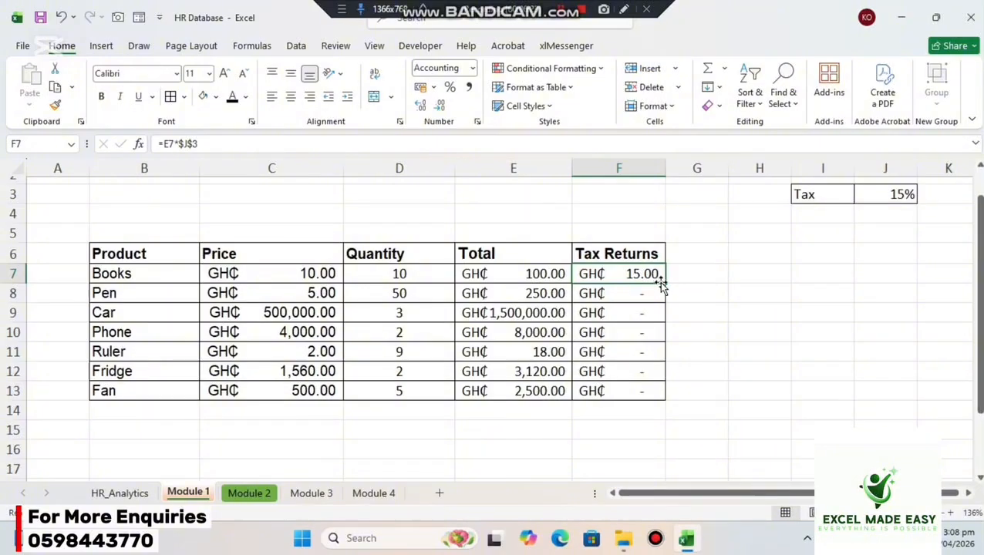
pyautogui.moveTo(664, 282); pyautogui.dragTo(660, 400)
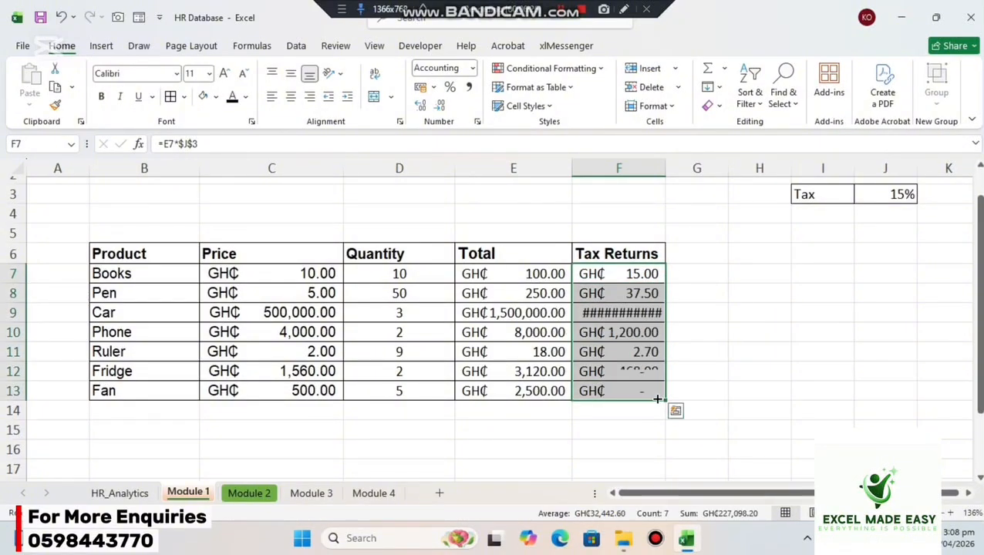
pyautogui.doubleClick(665, 168)
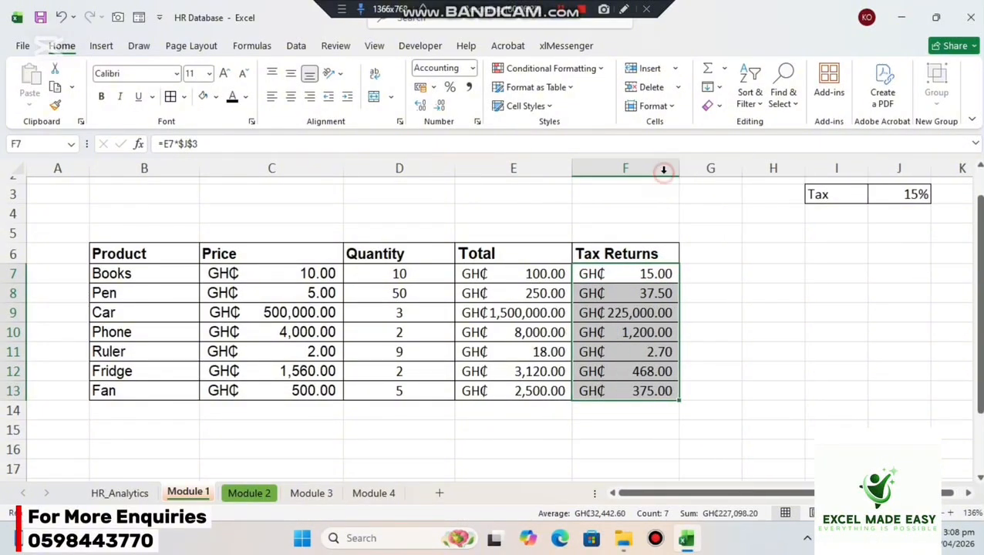
pyautogui.click(717, 279)
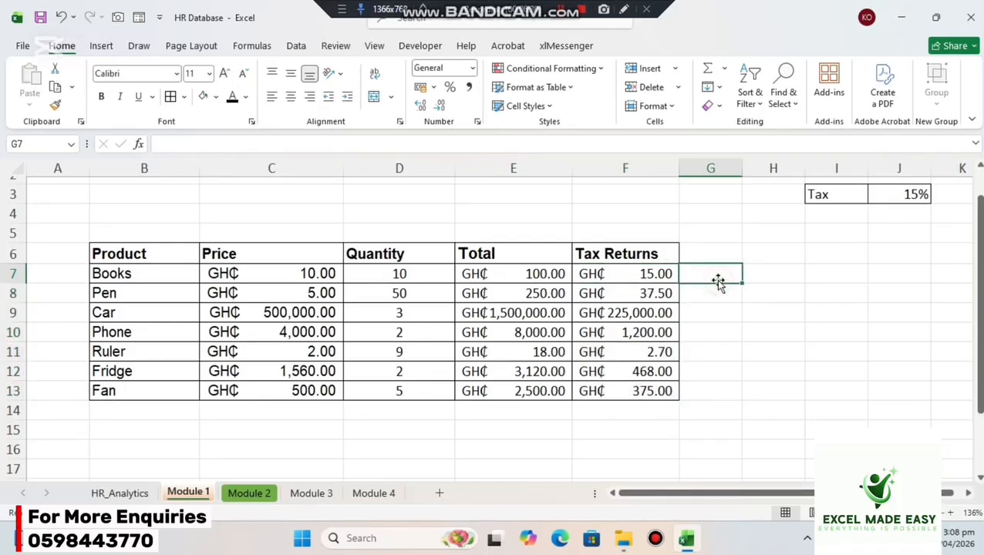
# Examine the total and tax rate references in the Tax Returns formulas for Pen, Car and Phone.
pyautogui.doubleClick(629, 295)
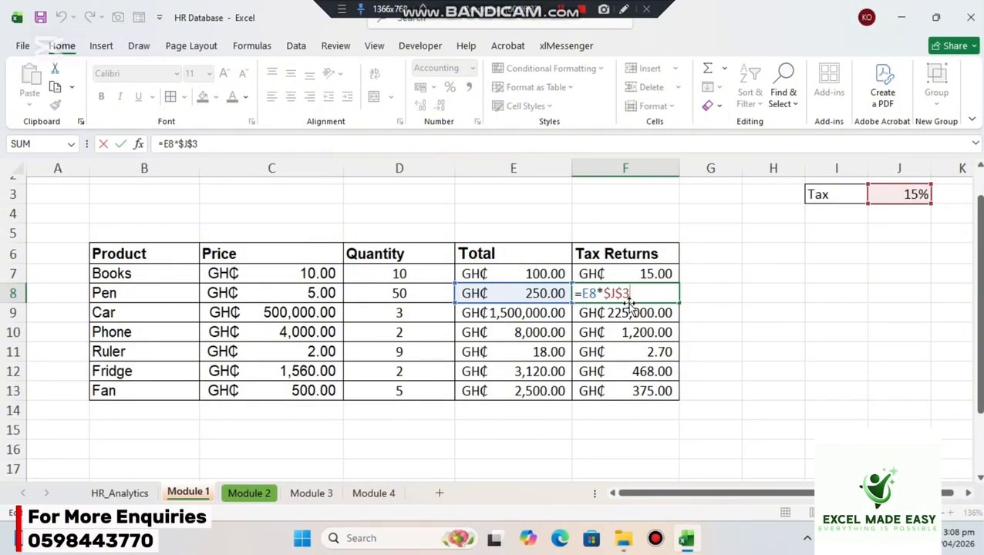
pyautogui.press('Return')
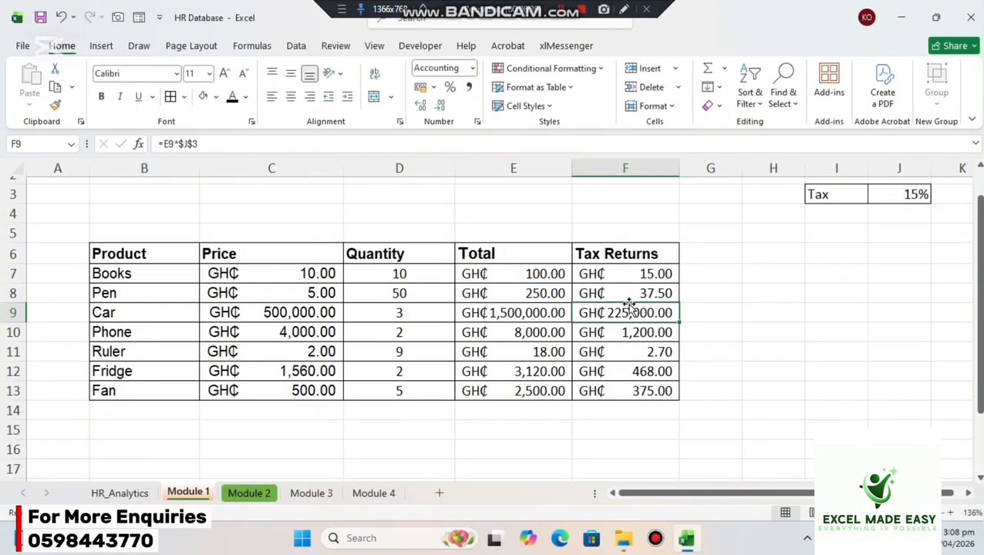
pyautogui.doubleClick(628, 312)
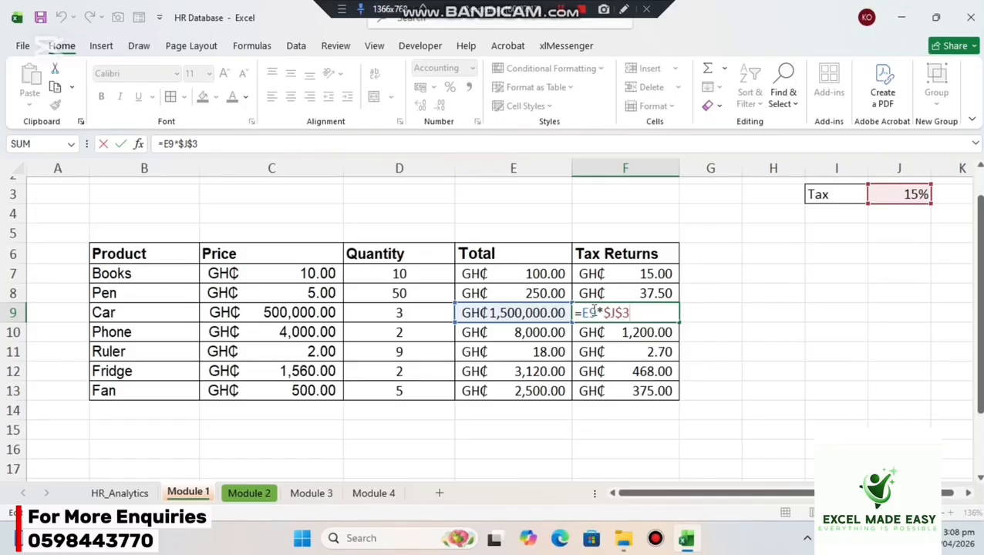
pyautogui.press('Return')
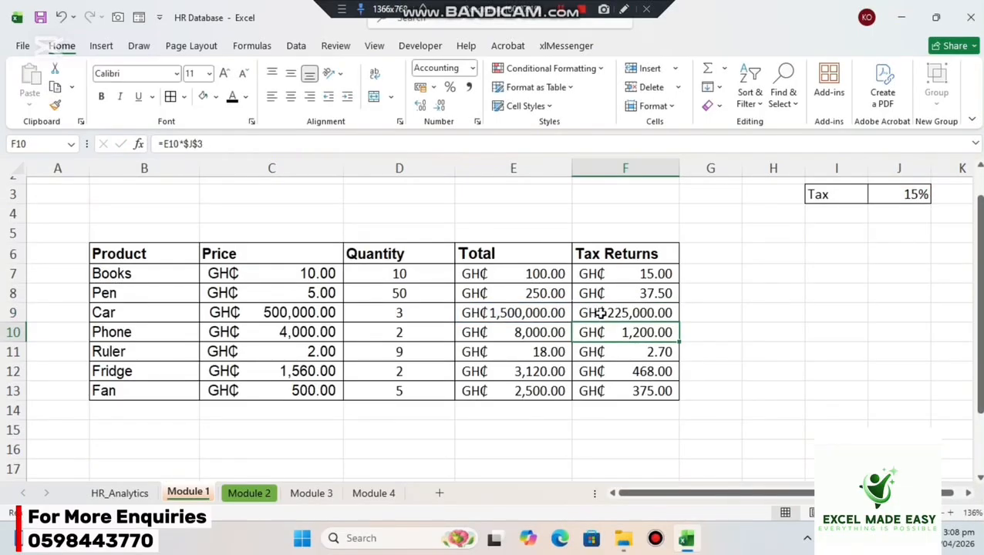
pyautogui.doubleClick(627, 332)
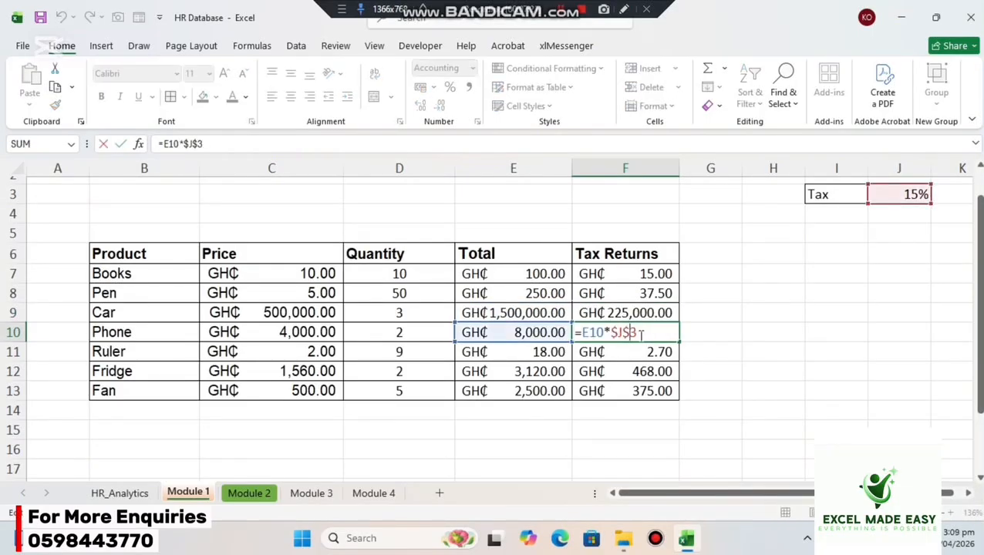
pyautogui.press('Return')
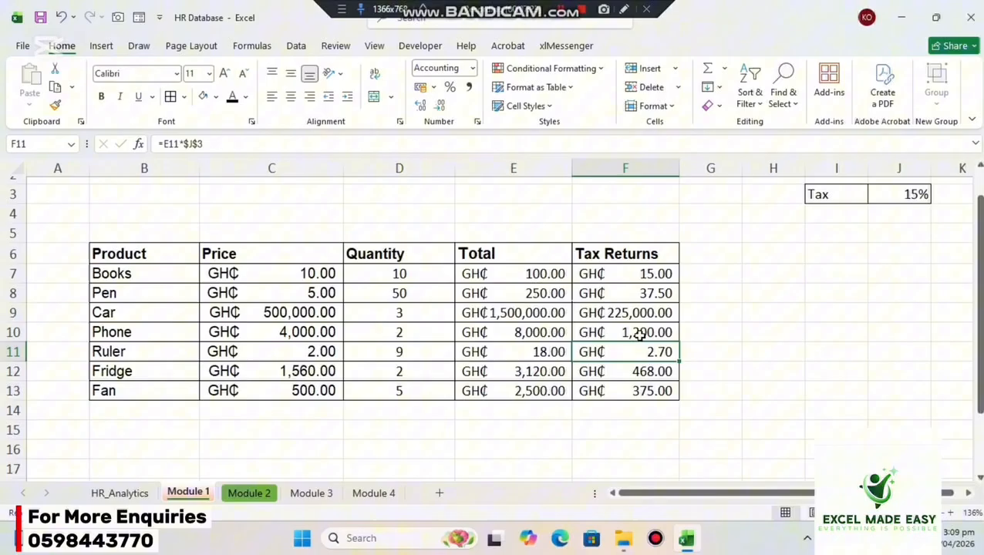
# Remove both dollar signs from the F7 formula, leaving =E7*J3, and refill the Tax Returns column through F13.
pyautogui.doubleClick(643, 275)
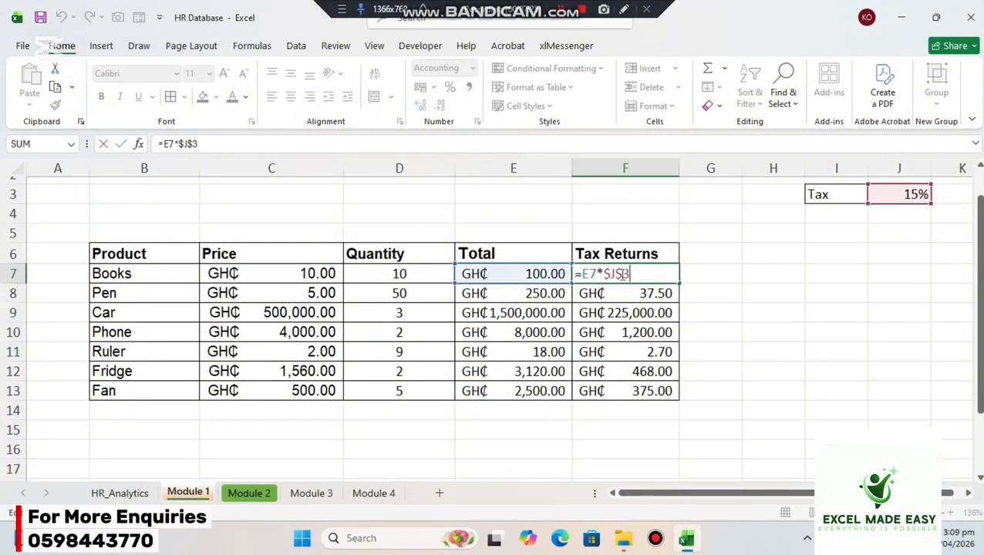
pyautogui.click(621, 274)
pyautogui.press('BackSpace')
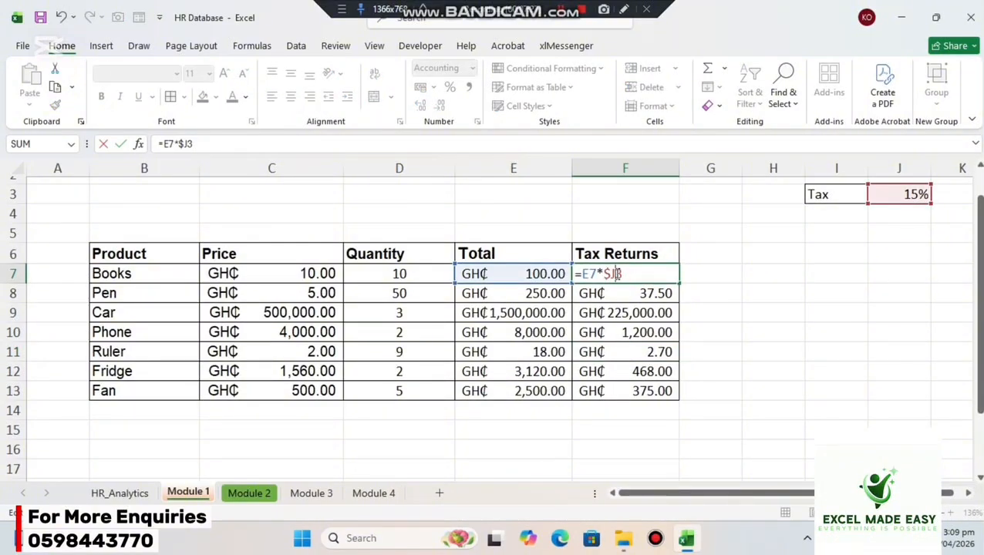
pyautogui.click(609, 273)
pyautogui.press('BackSpace')
pyautogui.press('Return')
pyautogui.click(645, 268)
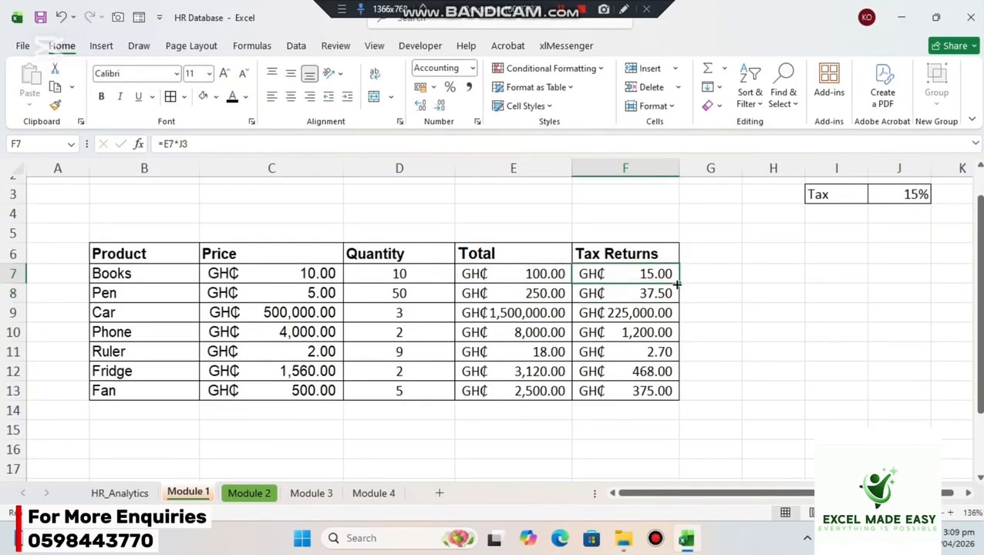
pyautogui.moveTo(677, 284); pyautogui.dragTo(666, 395)
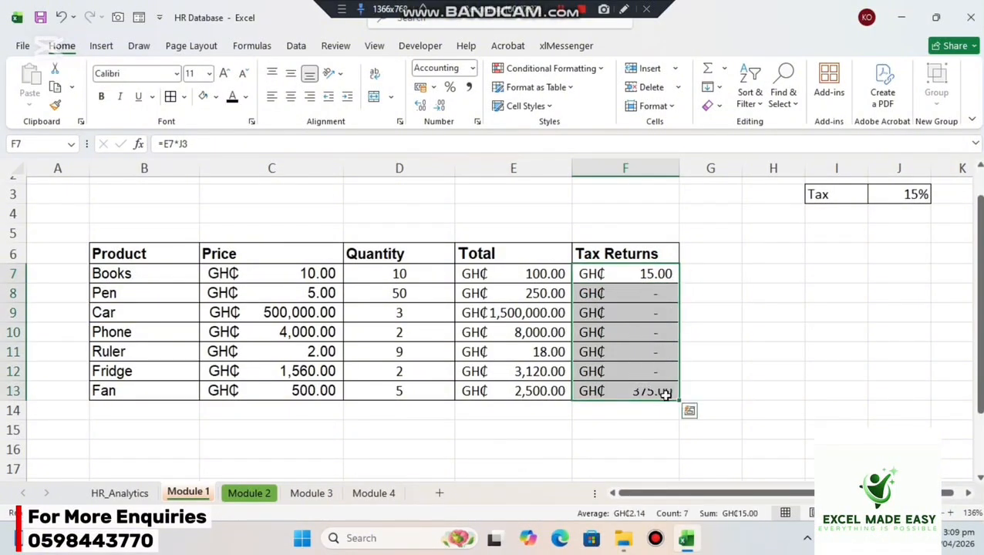
# Examine which tax rate cells the relative-reference formulas in F8, F9 and F10 point to.
pyautogui.doubleClick(637, 288)
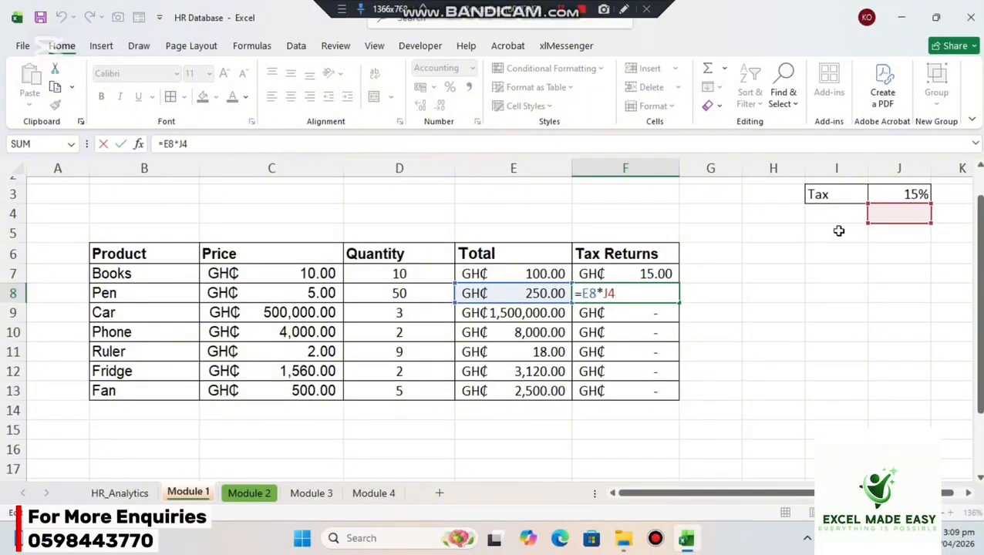
pyautogui.press('Return')
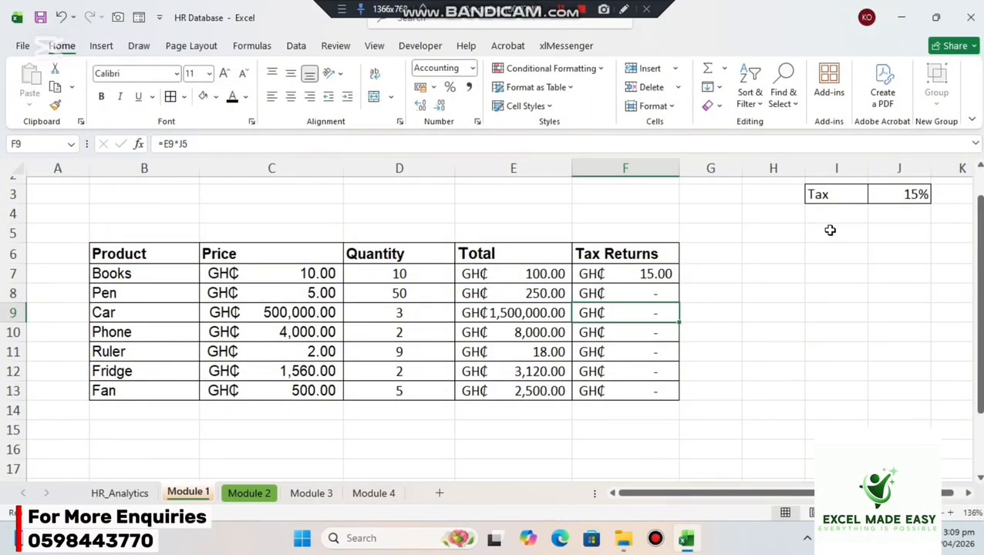
pyautogui.doubleClick(643, 312)
pyautogui.press('Return')
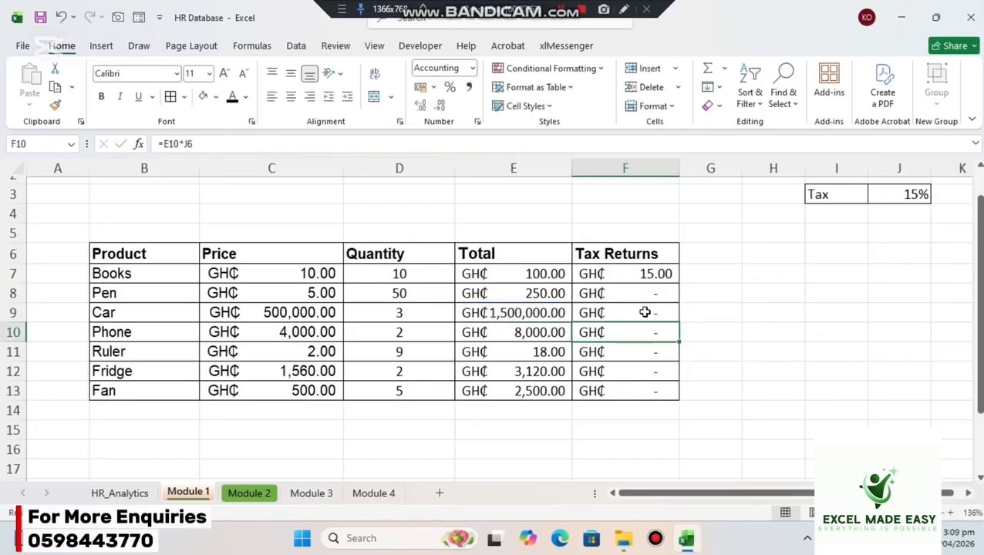
pyautogui.doubleClick(629, 330)
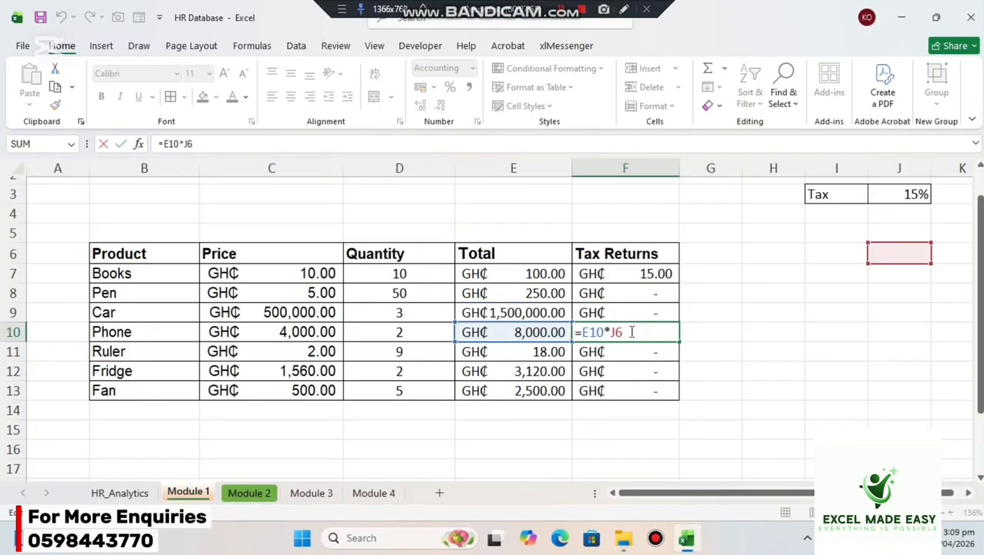
pyautogui.press('Return')
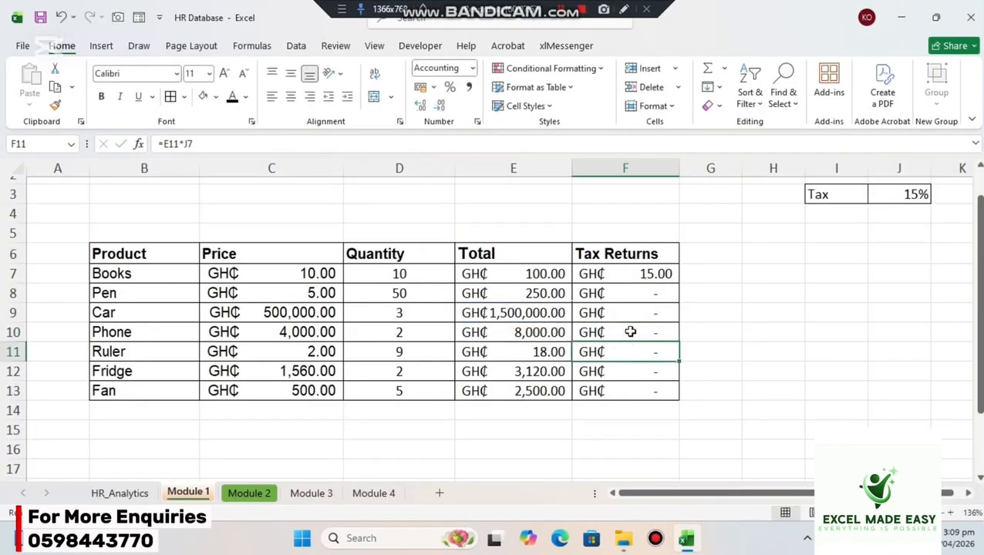
# Make both references in the F7 formula absolute as =$E$7*$J$3 and refill the Tax Returns column through F13.
pyautogui.doubleClick(623, 349)
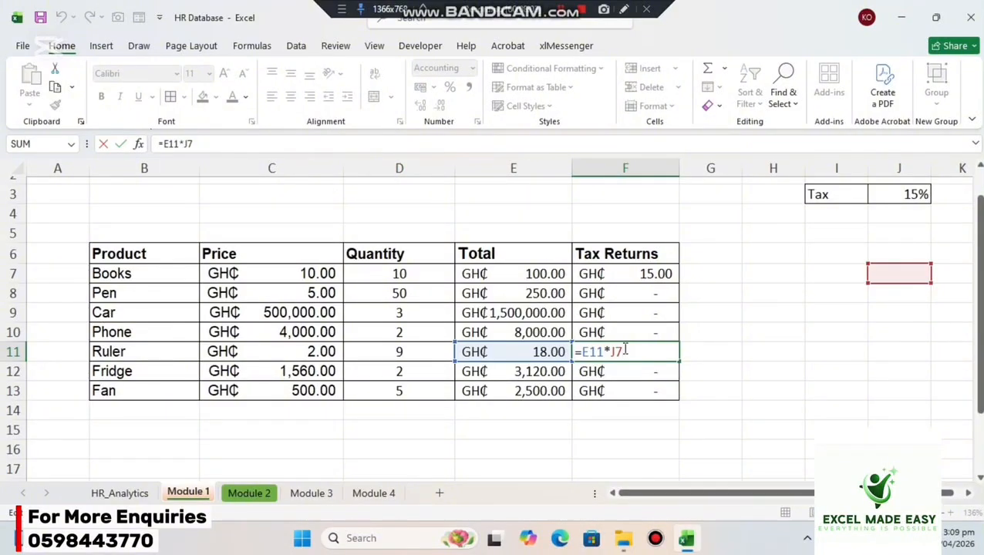
pyautogui.press('Return')
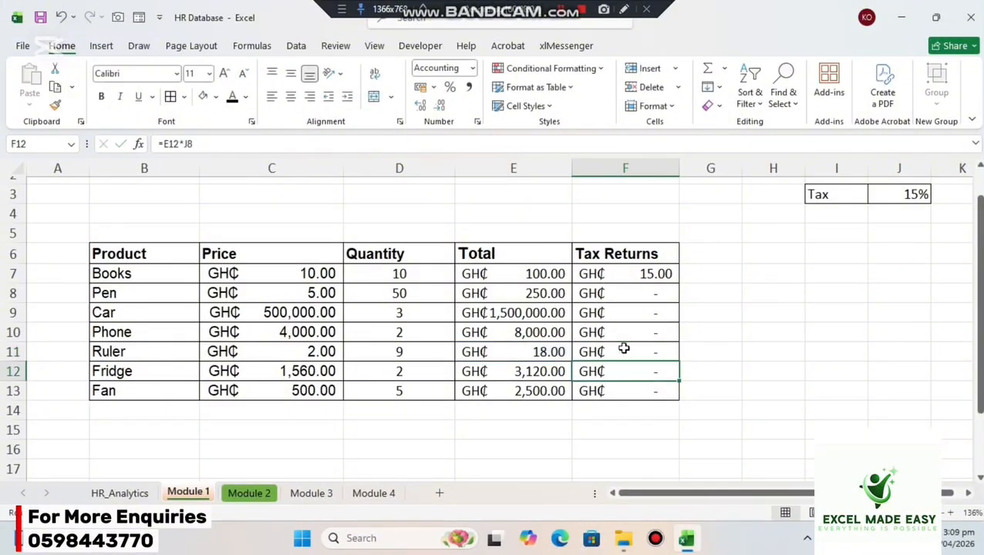
pyautogui.click(650, 269)
pyautogui.doubleClick(650, 270)
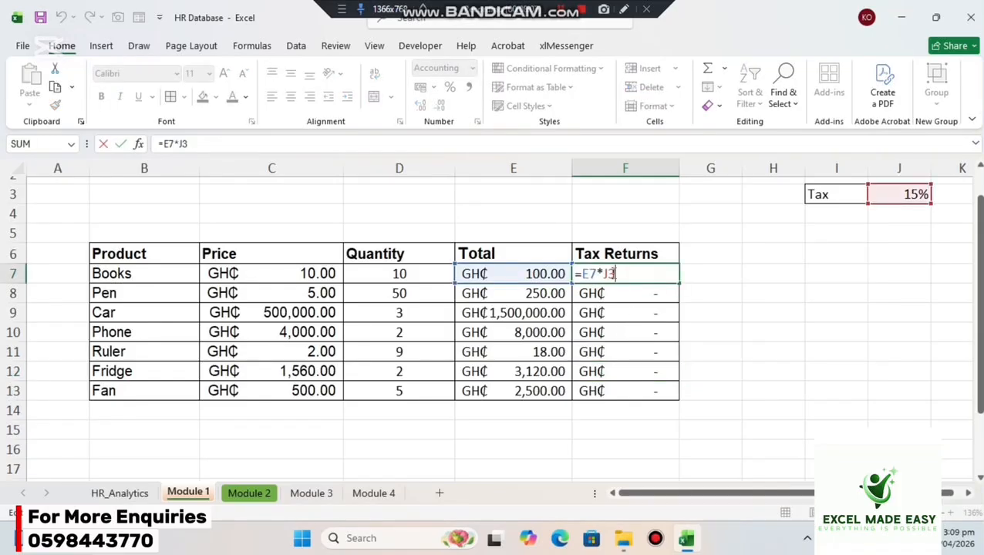
pyautogui.press('F4')
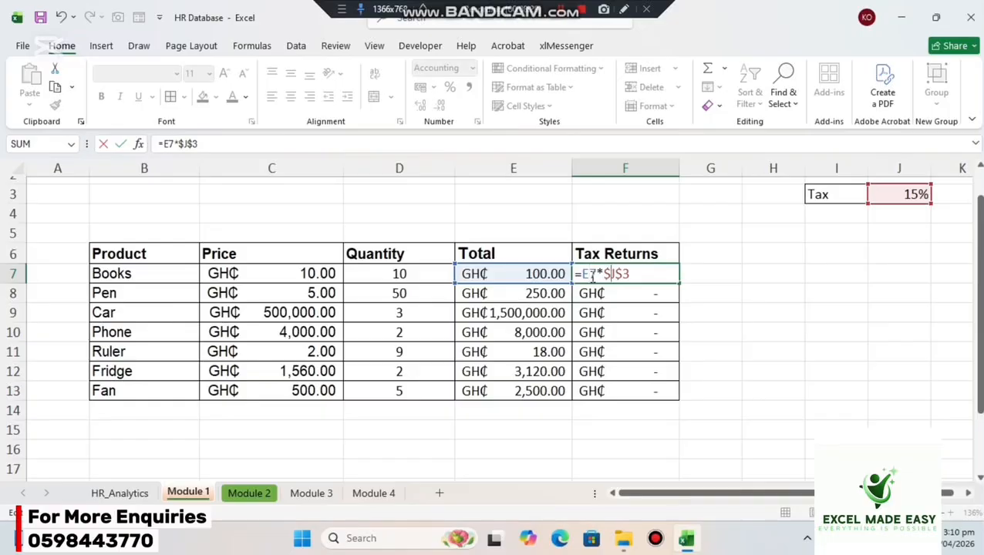
pyautogui.press('F4')
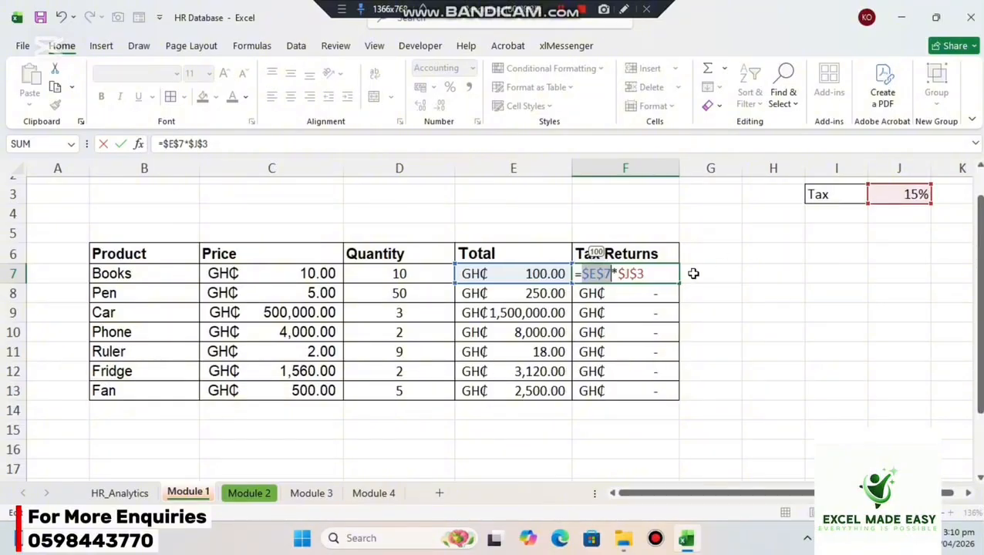
pyautogui.press('Return')
pyautogui.click(654, 273)
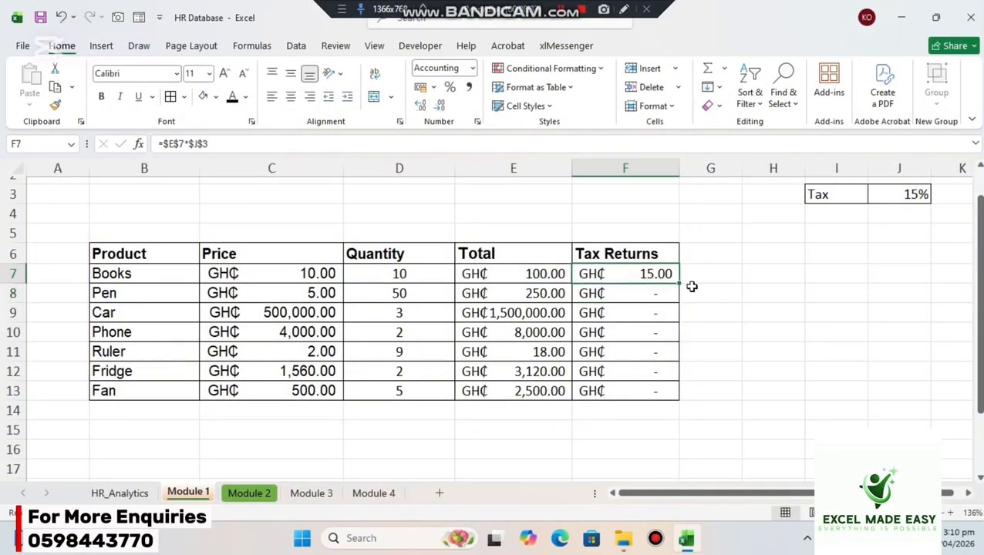
pyautogui.moveTo(679, 286); pyautogui.dragTo(676, 397)
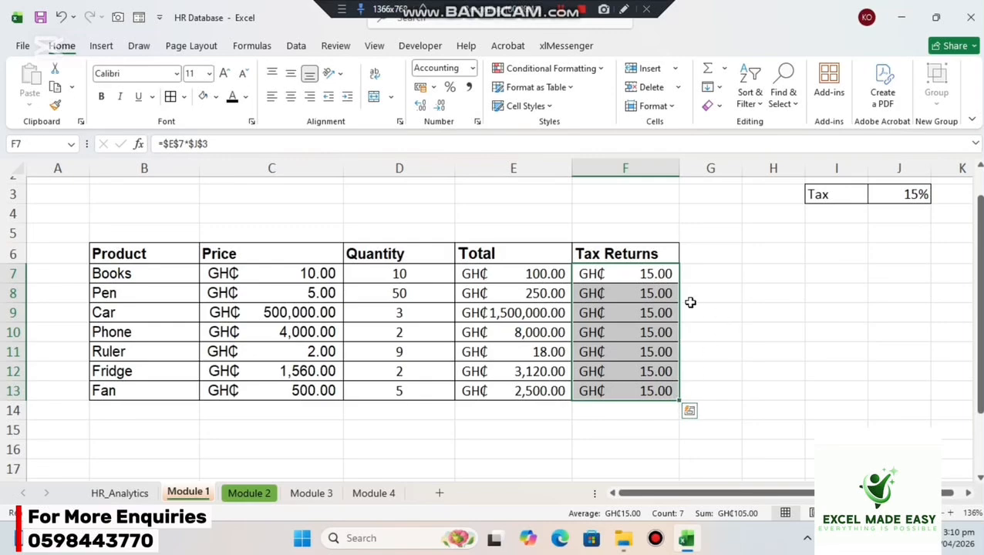
# Examine which total and tax rate cells the Tax Returns formulas for Pen and Car refer to.
pyautogui.doubleClick(634, 292)
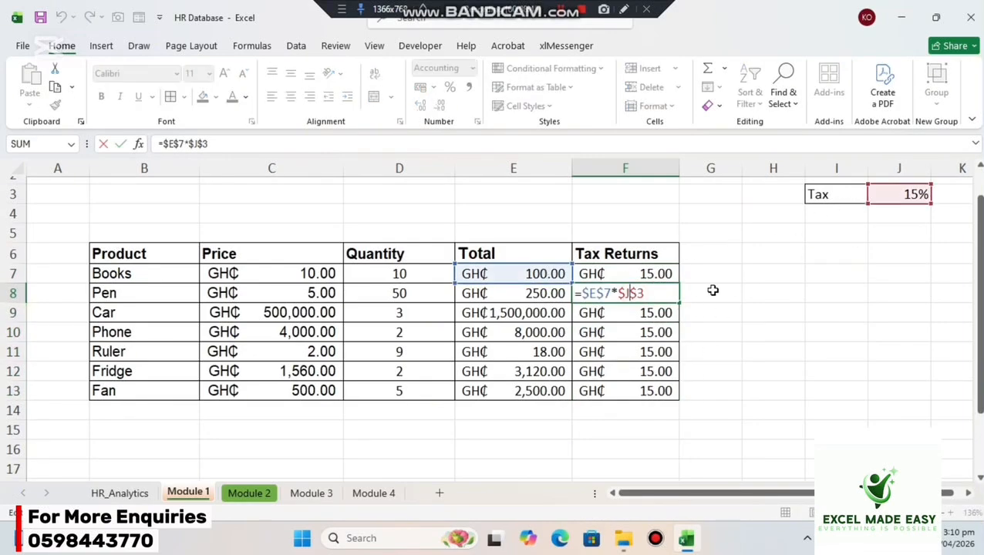
pyautogui.press('Return')
pyautogui.doubleClick(659, 312)
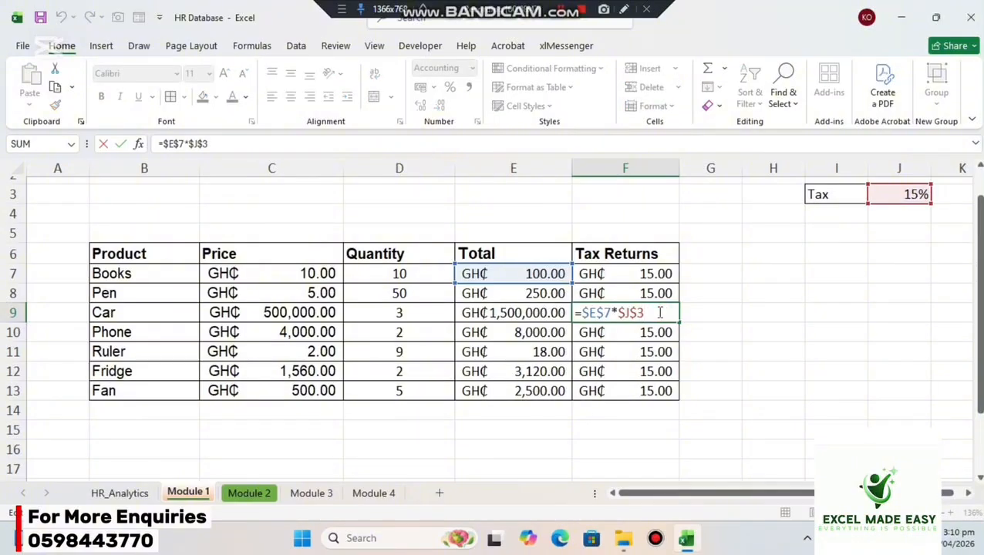
pyautogui.press('Return')
# Make the total reference in F7 relative again, leaving =E7*$J$3, and refill the Tax Returns column through F13.
pyautogui.click(638, 279)
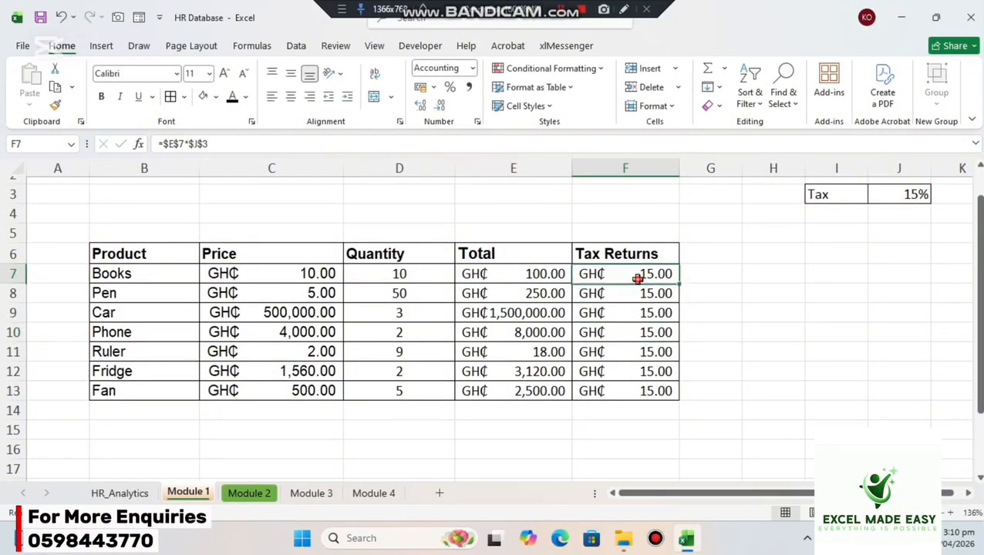
pyautogui.doubleClick(637, 279)
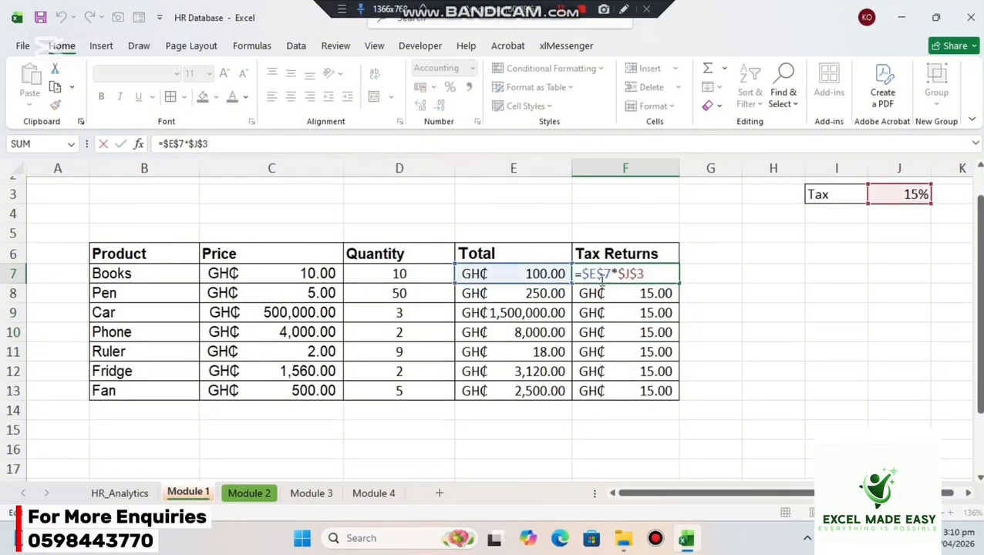
pyautogui.press('F4')
pyautogui.press('F4')
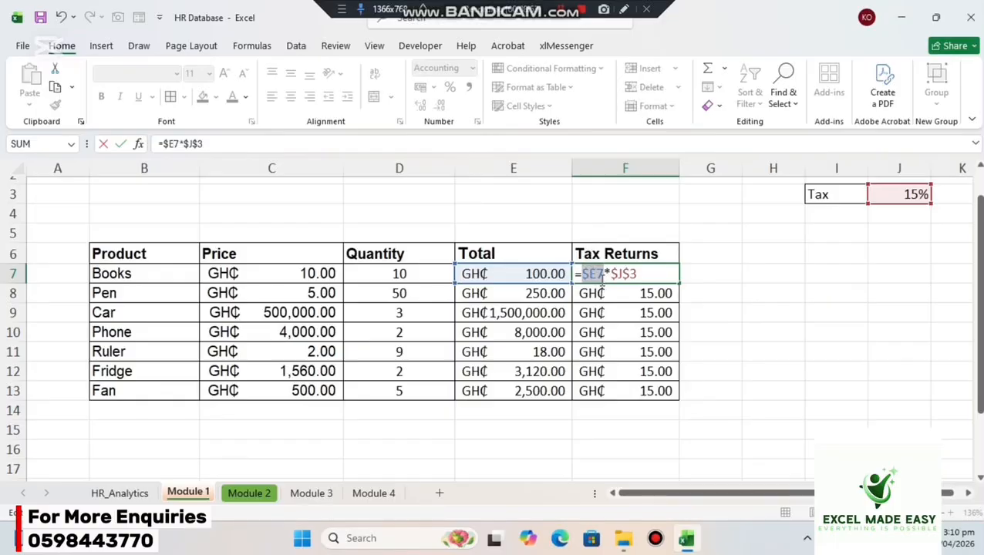
pyautogui.press('F4')
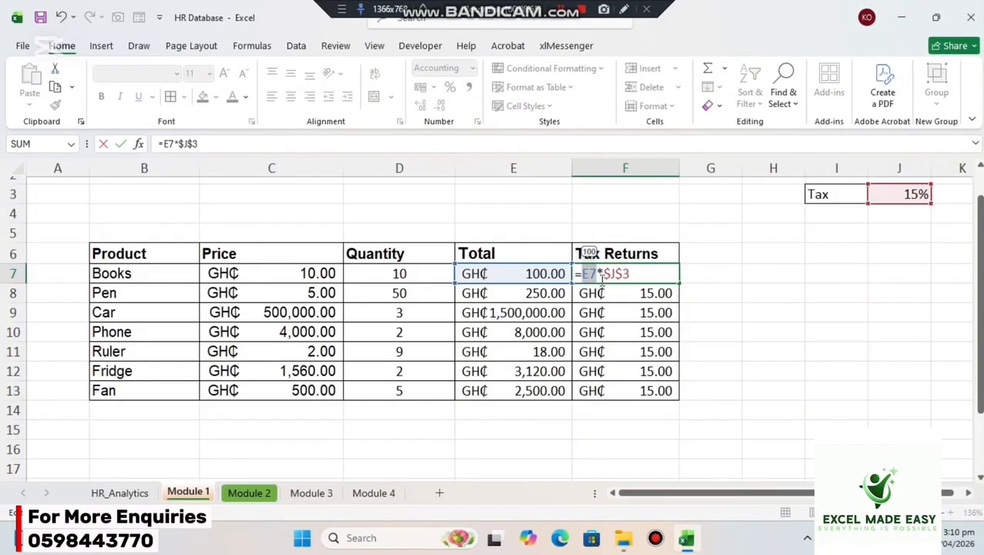
pyautogui.click(594, 272)
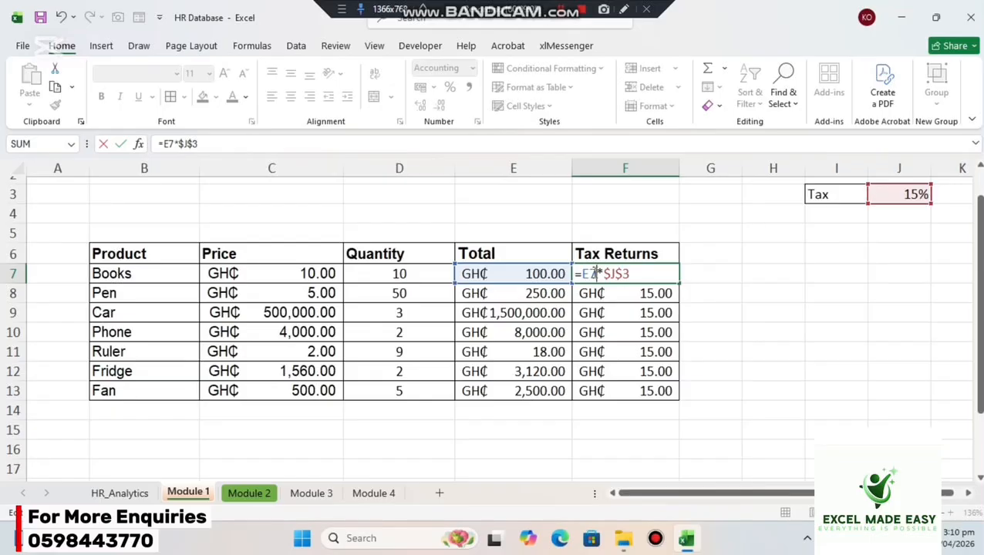
pyautogui.press('Return')
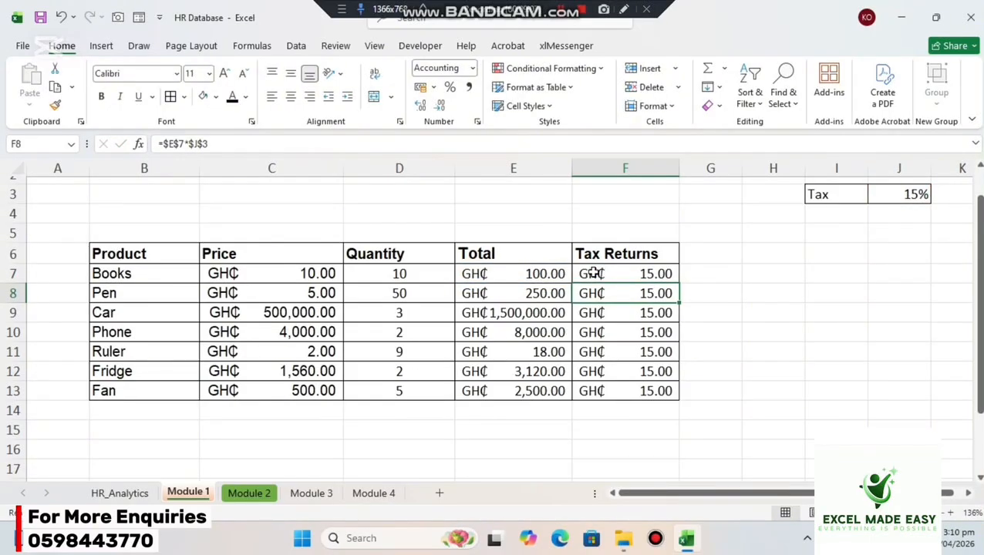
pyautogui.click(592, 276)
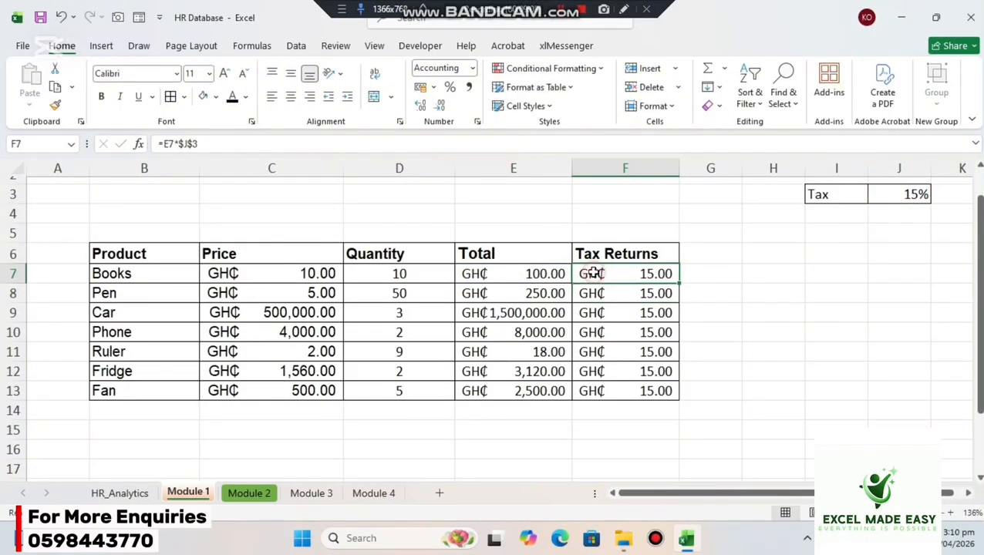
pyautogui.click(682, 282)
pyautogui.click(659, 271)
pyautogui.moveTo(678, 284); pyautogui.dragTo(670, 404)
pyautogui.click(772, 309)
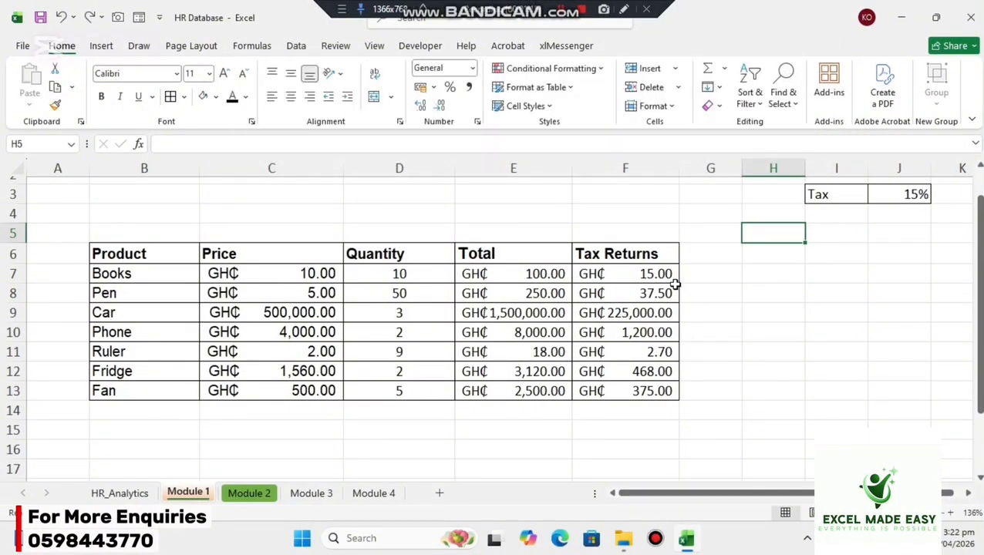
# Rename the Price header in C6 as Total and the header in E6 as Unit Price.
pyautogui.click(286, 257)
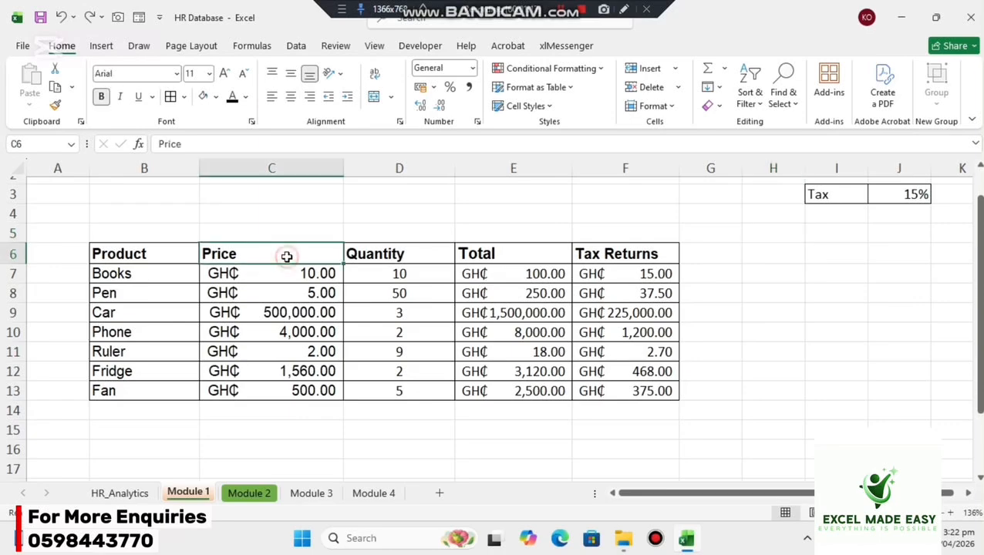
pyautogui.write('Total')
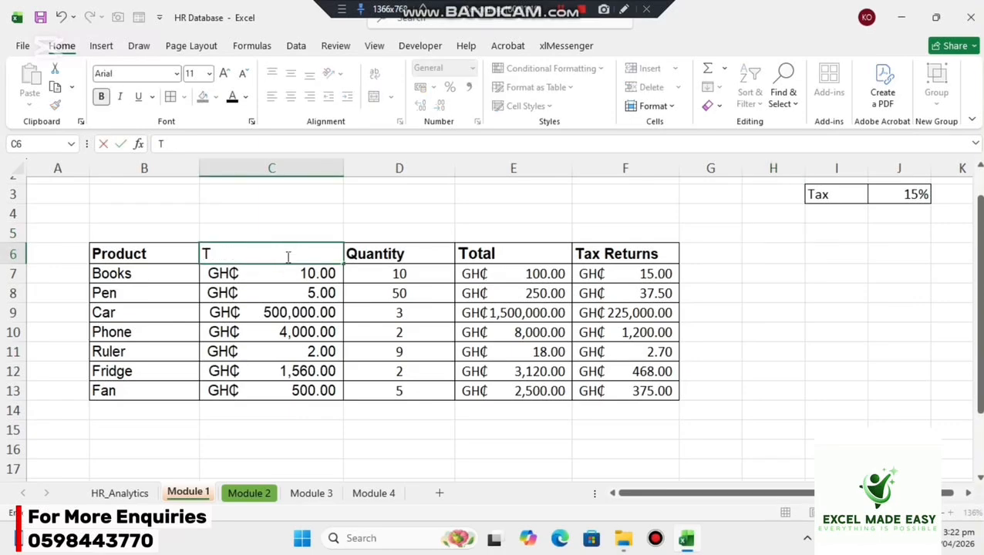
pyautogui.click(488, 253)
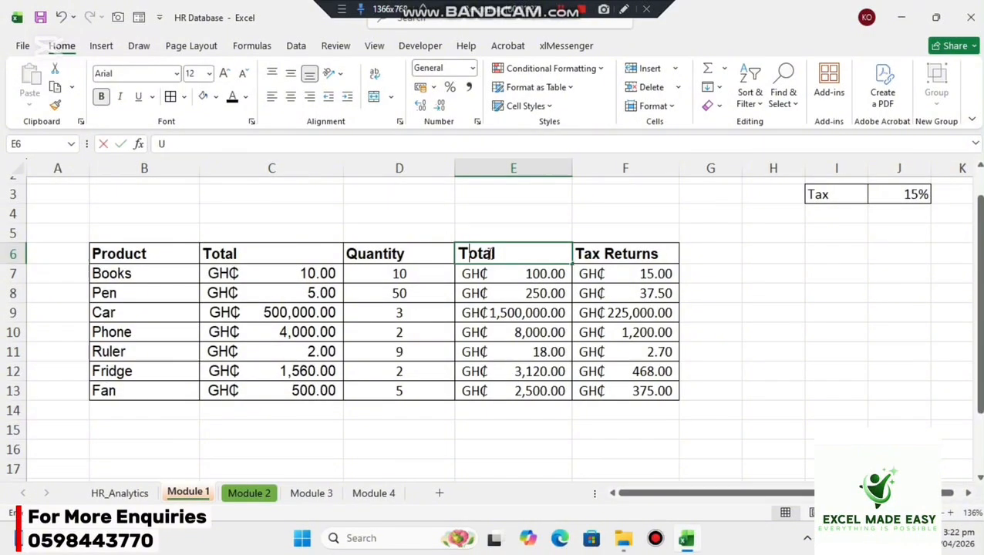
pyautogui.write('Unit')
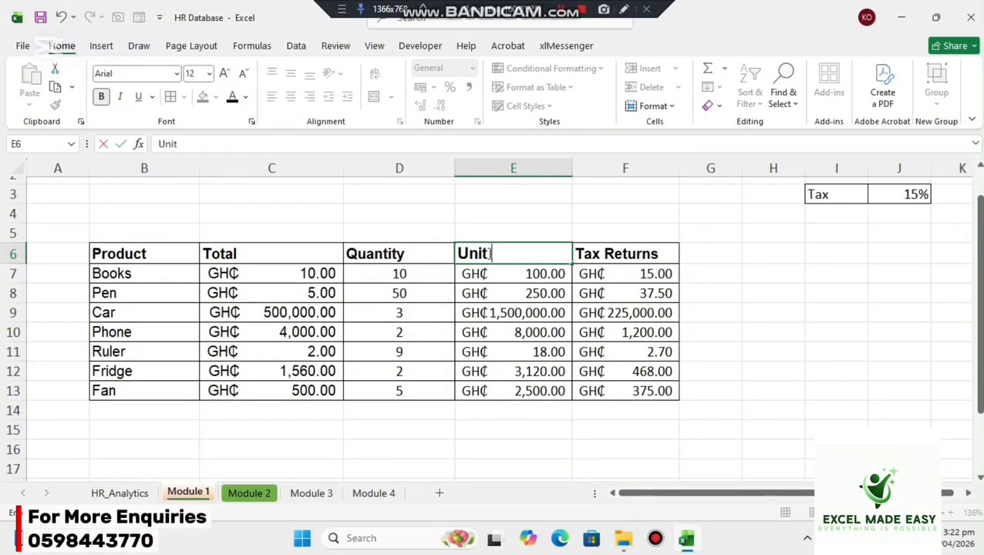
pyautogui.write(' Price')
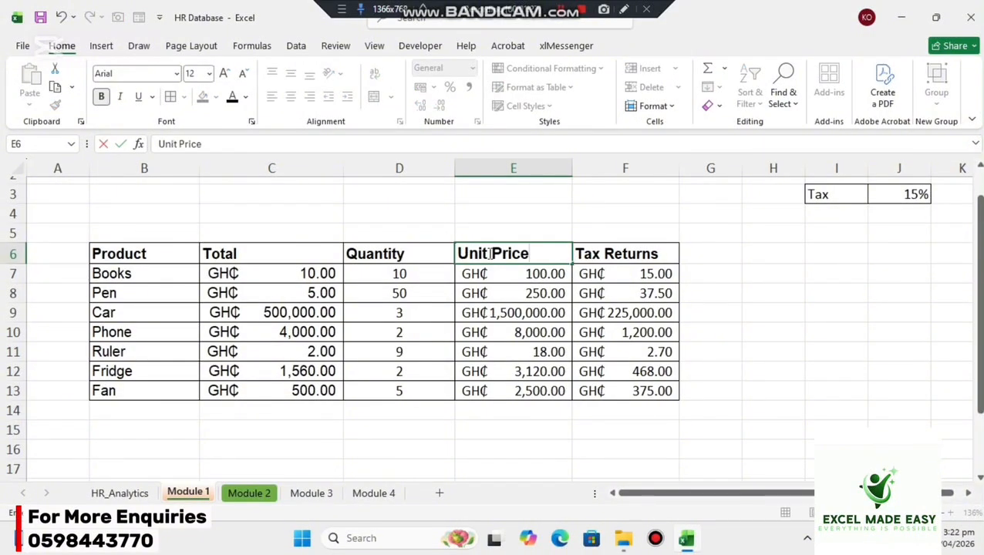
pyautogui.press('Return')
# Clear the old values from E7:E13 and enter the unit price formula =C7/D7 in E7 for Books.
pyautogui.moveTo(512, 276); pyautogui.dragTo(504, 392)
pyautogui.press('Delete')
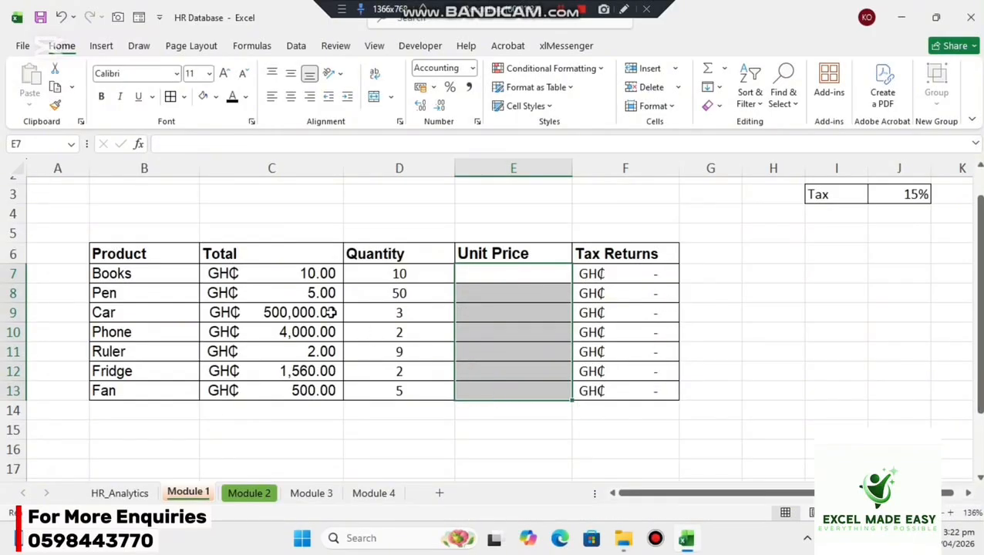
pyautogui.click(532, 276)
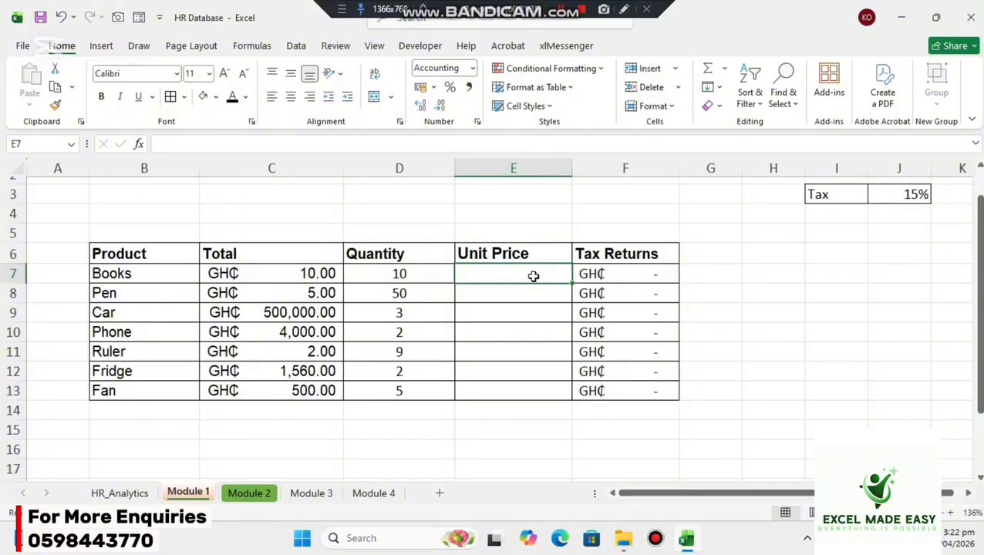
pyautogui.click(308, 274)
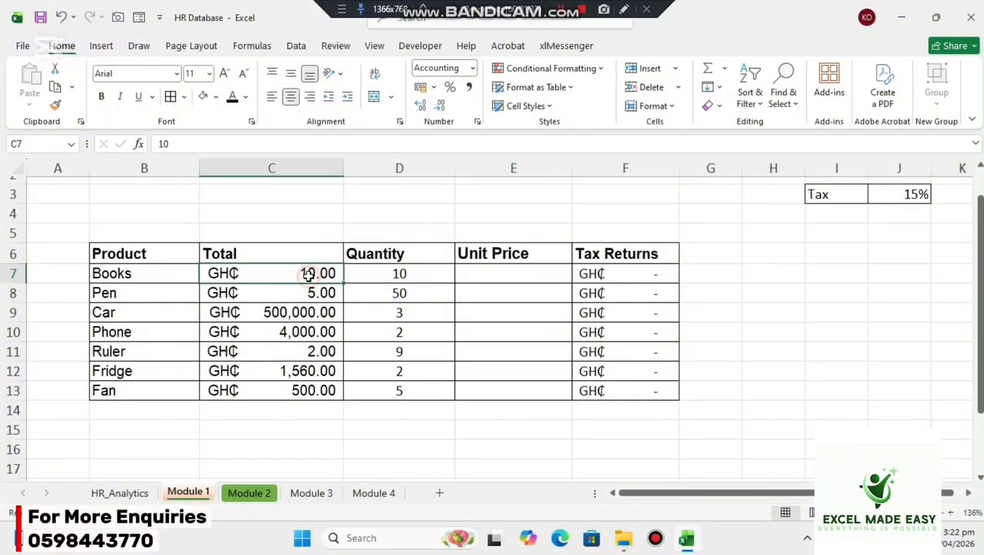
pyautogui.click(383, 279)
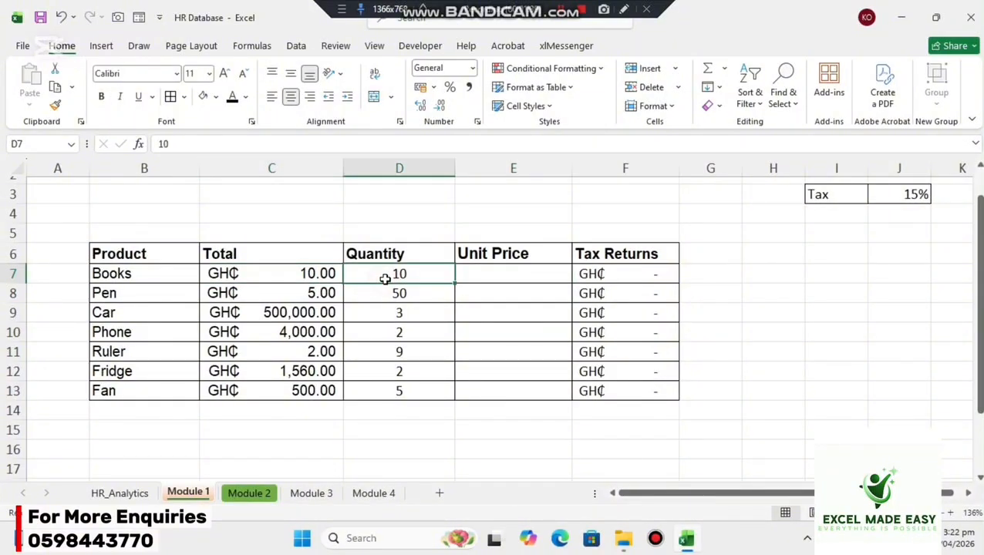
pyautogui.click(495, 274)
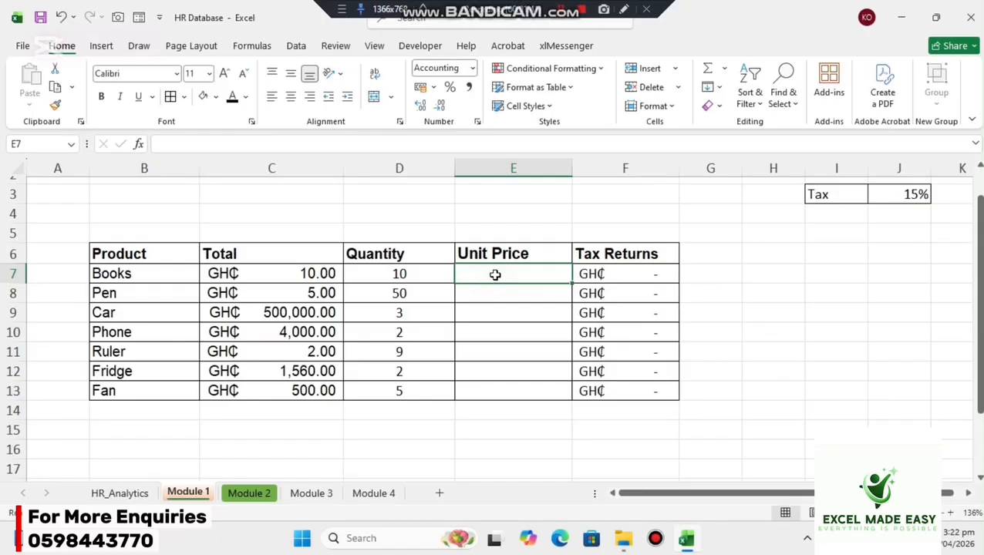
pyautogui.write('=')
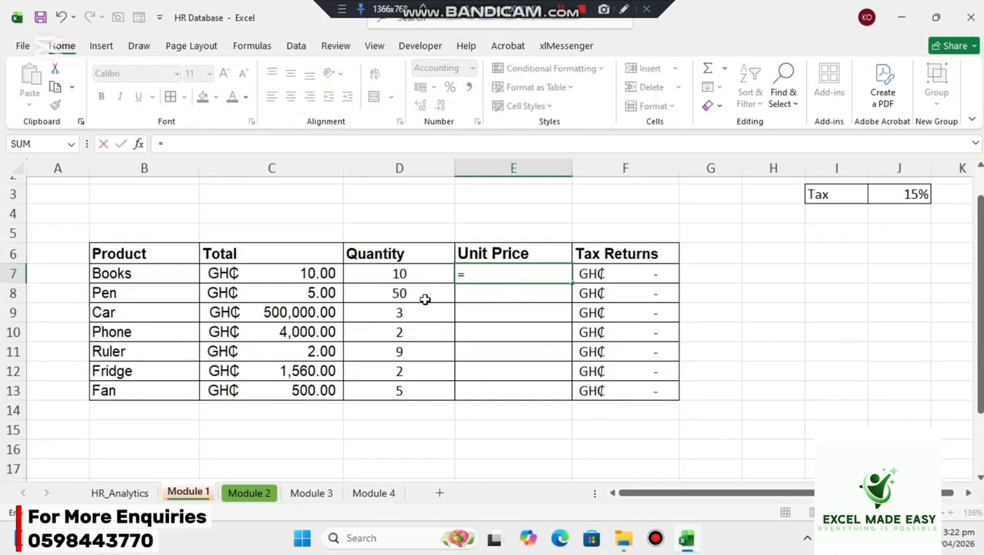
pyautogui.click(330, 275)
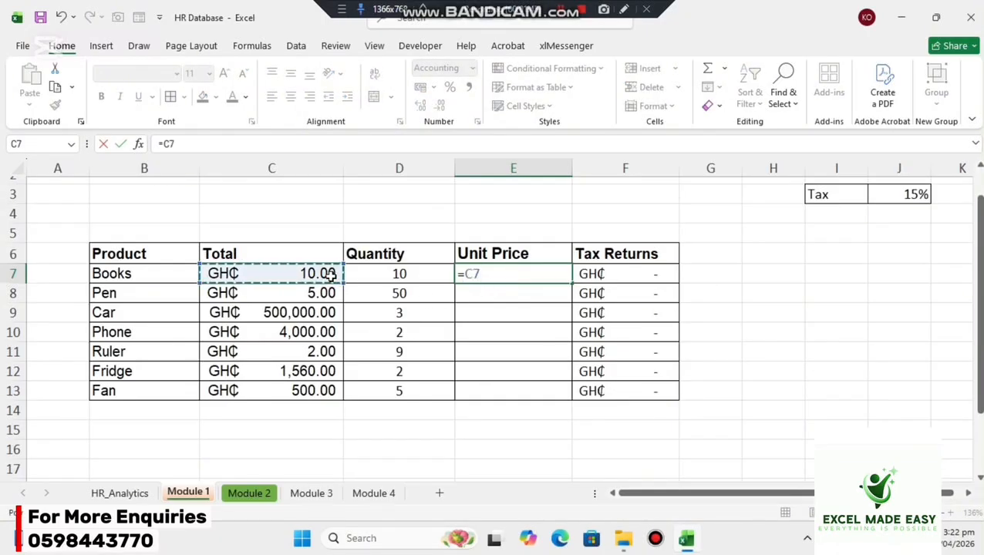
pyautogui.write('/')
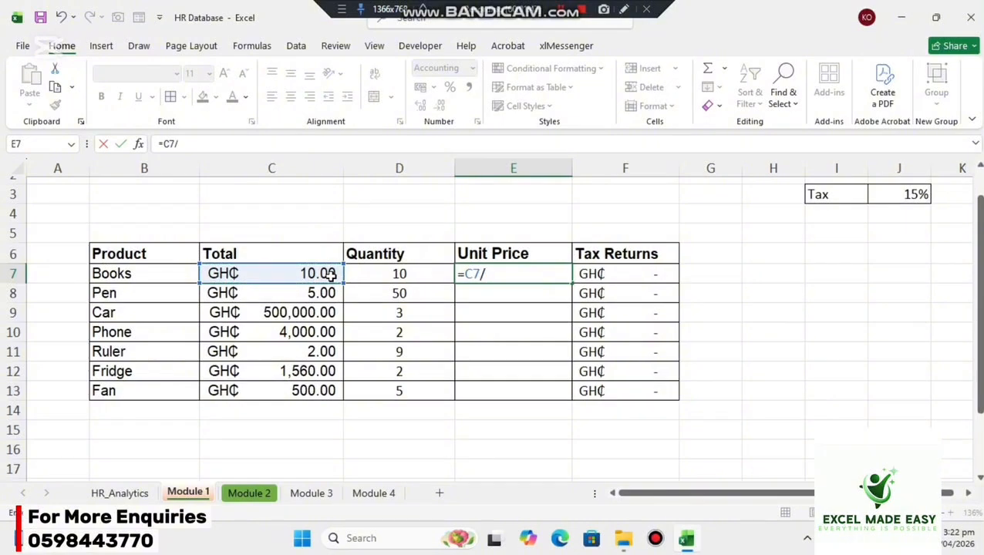
pyautogui.click(390, 272)
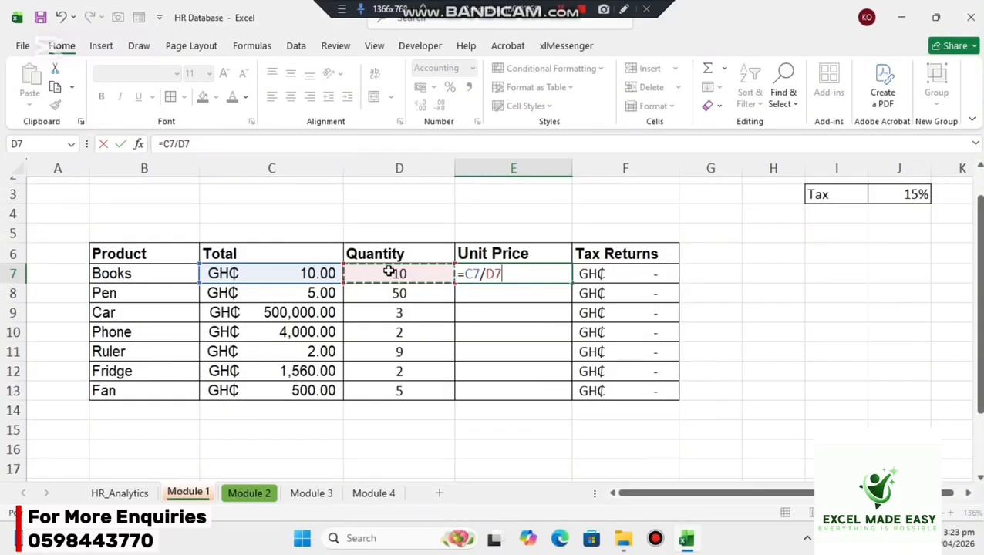
pyautogui.press('Return')
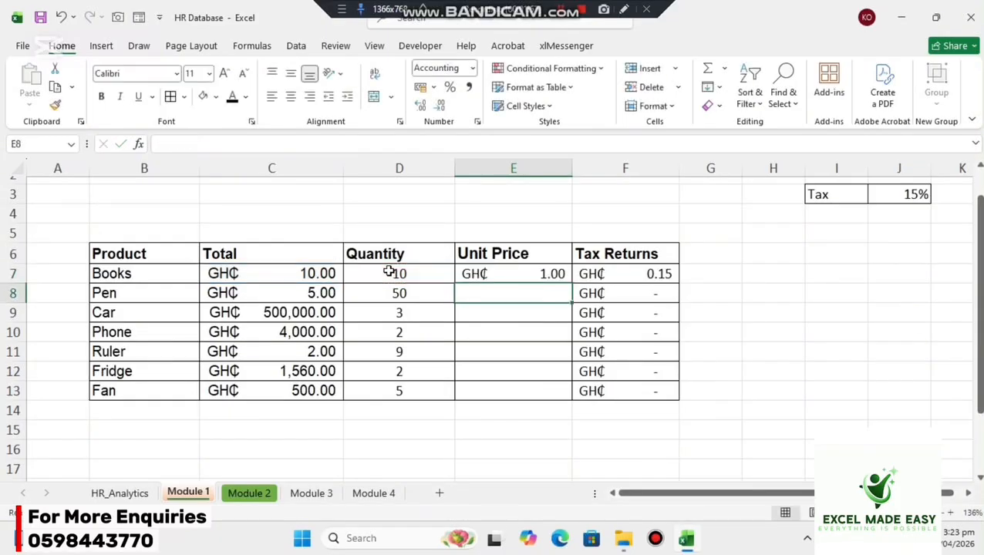
# Fill the Unit Price formula from E7 down through E13 and check the formula for Car.
pyautogui.click(520, 273)
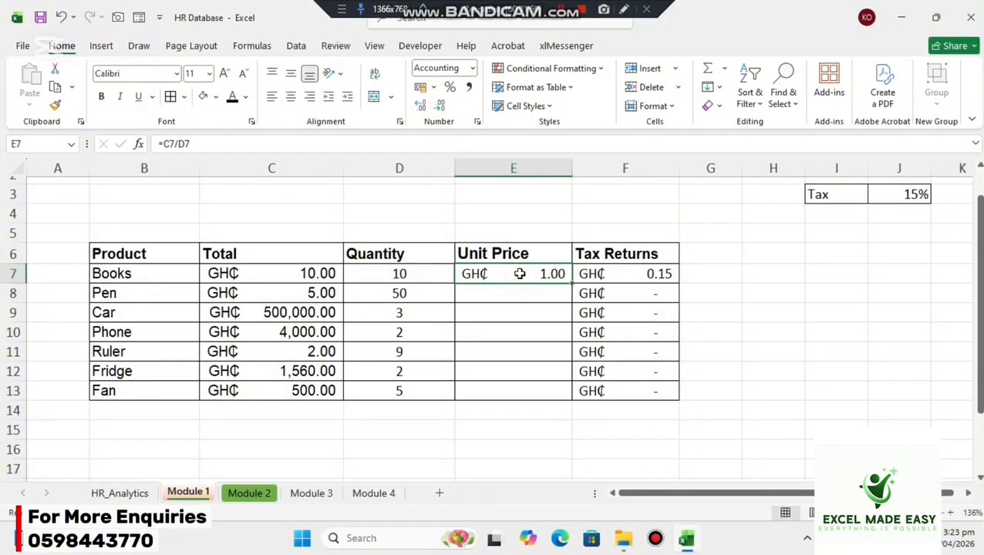
pyautogui.moveTo(571, 284); pyautogui.dragTo(560, 396)
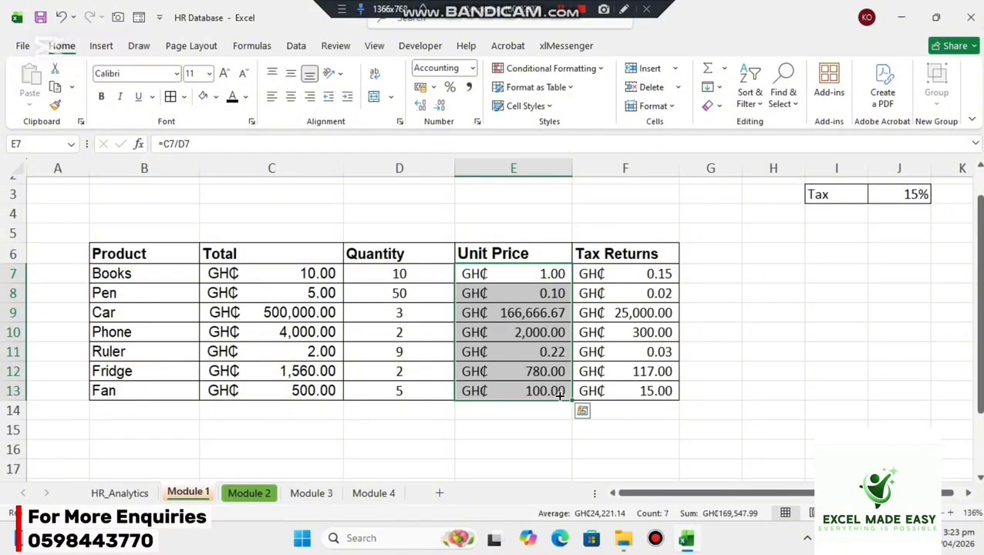
pyautogui.click(532, 313)
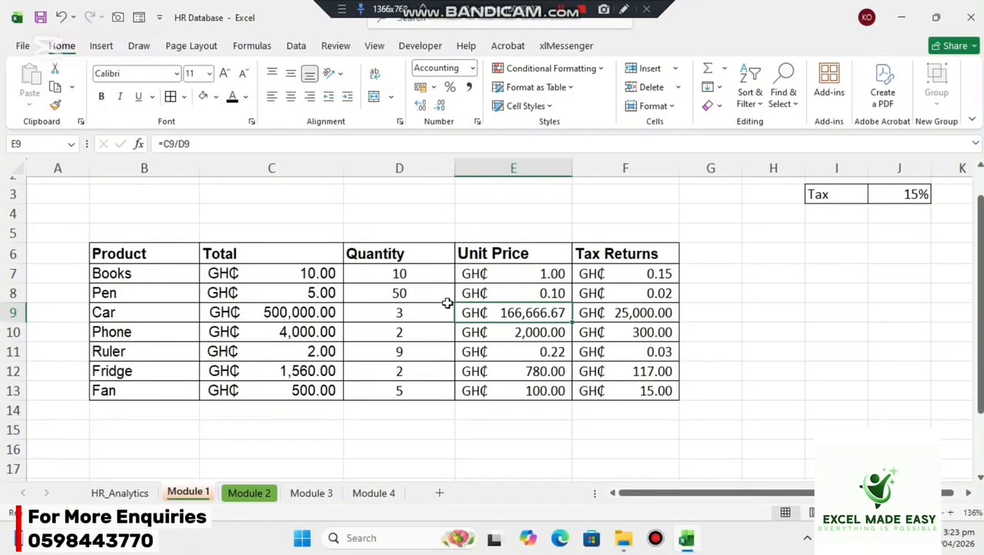
# Set the Books quantity in D7 to 0 and check its unit price formula in E7.
pyautogui.click(408, 274)
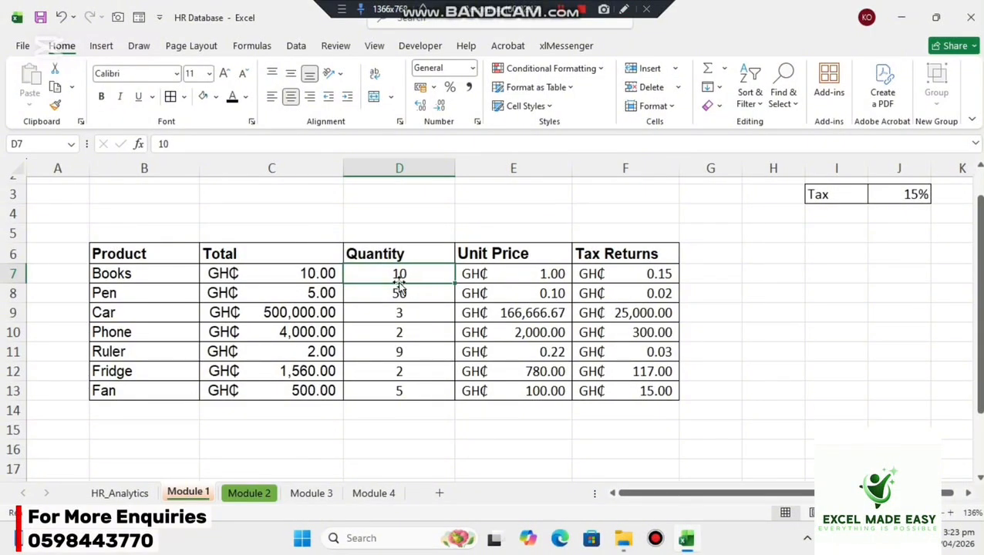
pyautogui.write('0')
pyautogui.press('Return')
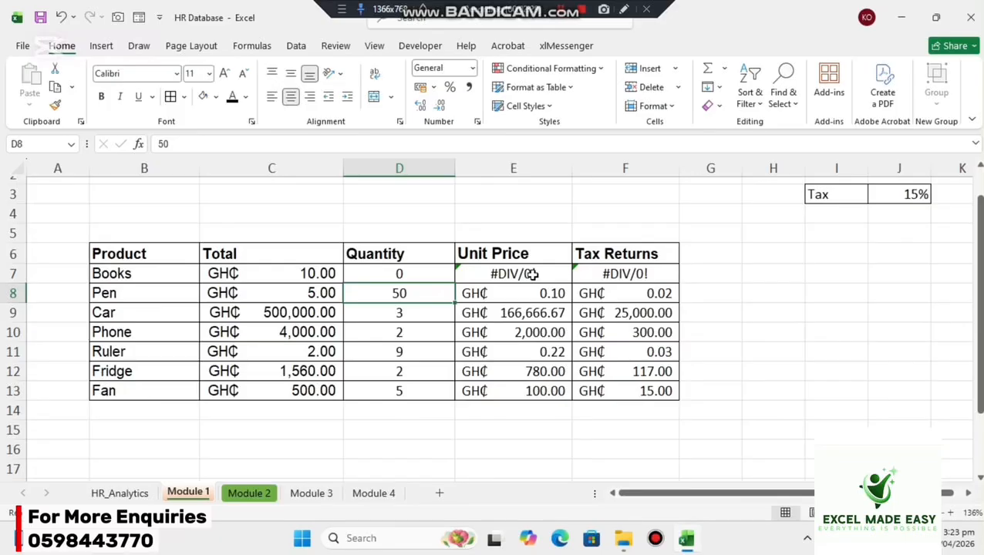
pyautogui.click(420, 274)
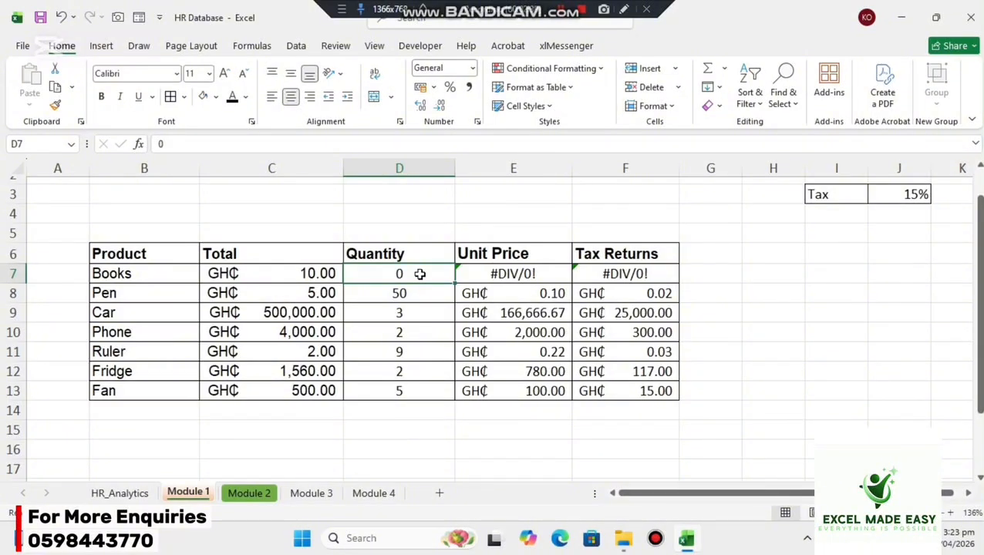
pyautogui.click(508, 275)
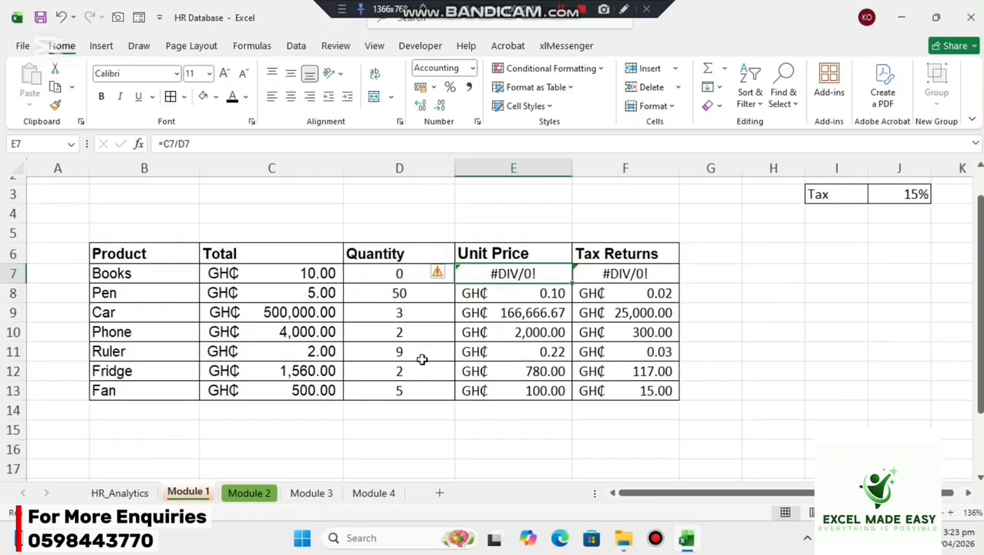
# Set the Fridge quantity in D12 to 0 and select the unit prices in E8:E11.
pyautogui.click(402, 373)
pyautogui.write('0')
pyautogui.press('Return')
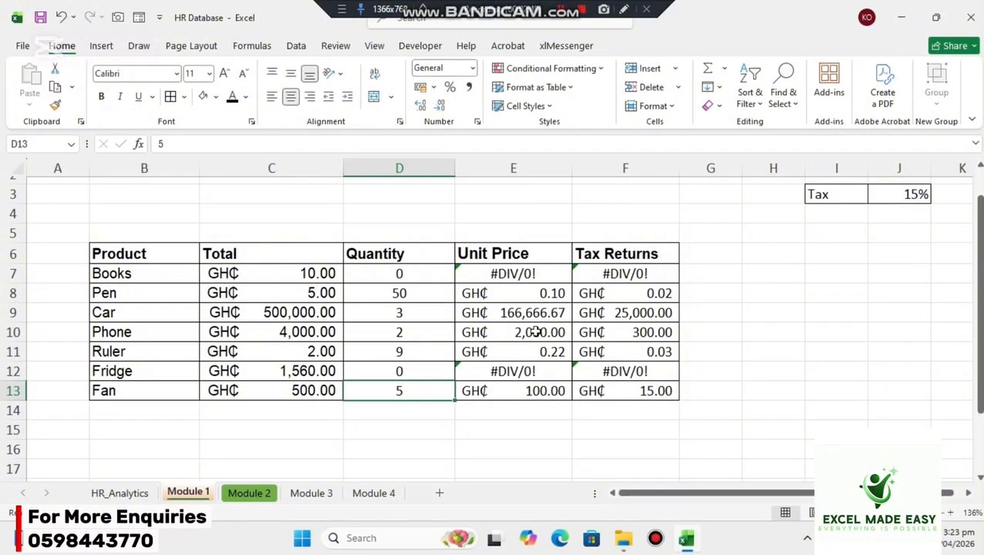
pyautogui.moveTo(495, 297); pyautogui.dragTo(496, 337)
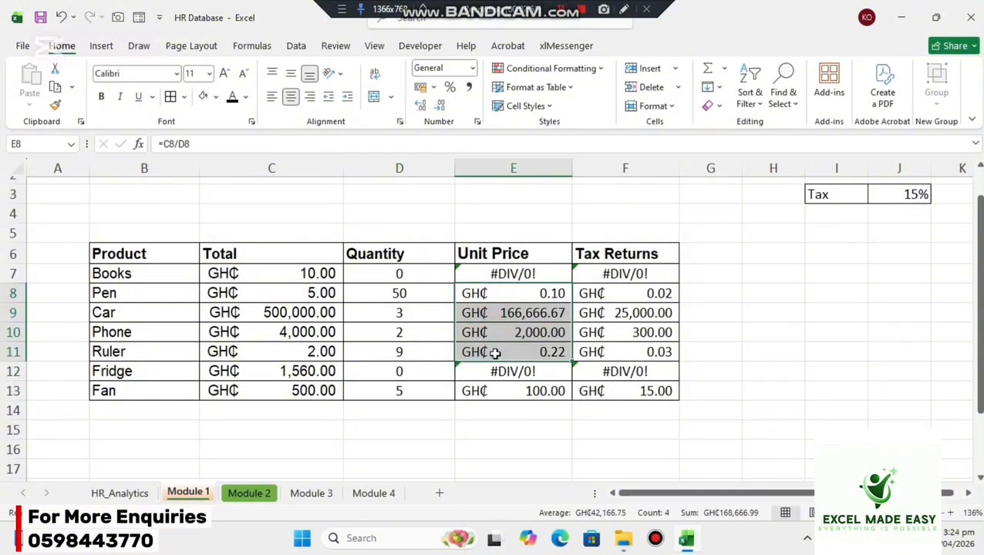
# Wrap the Books unit price formula in E7 with IFERROR so it reads =IFERROR(C7/D7," ").
pyautogui.click(540, 276)
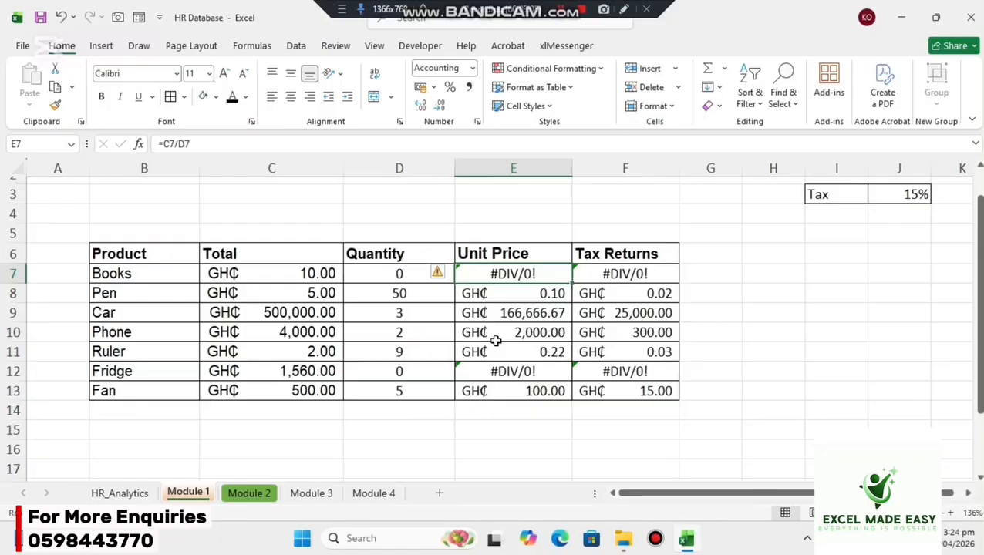
pyautogui.doubleClick(503, 273)
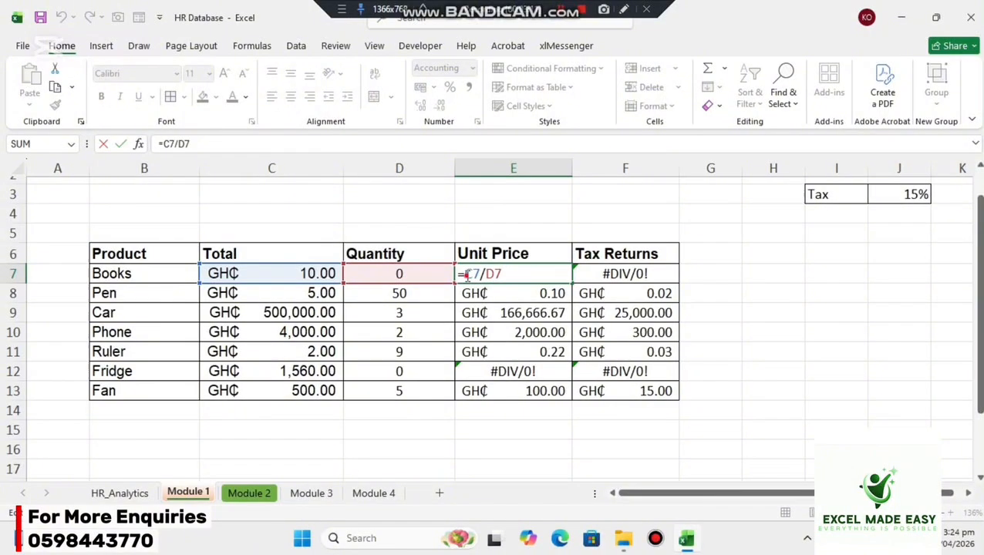
pyautogui.click(465, 275)
pyautogui.write('i')
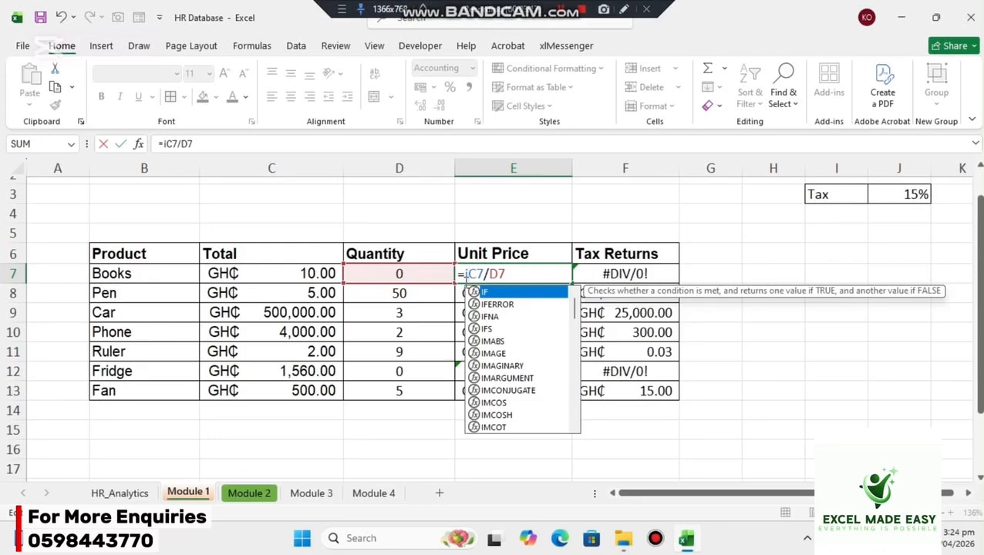
pyautogui.press('Down')
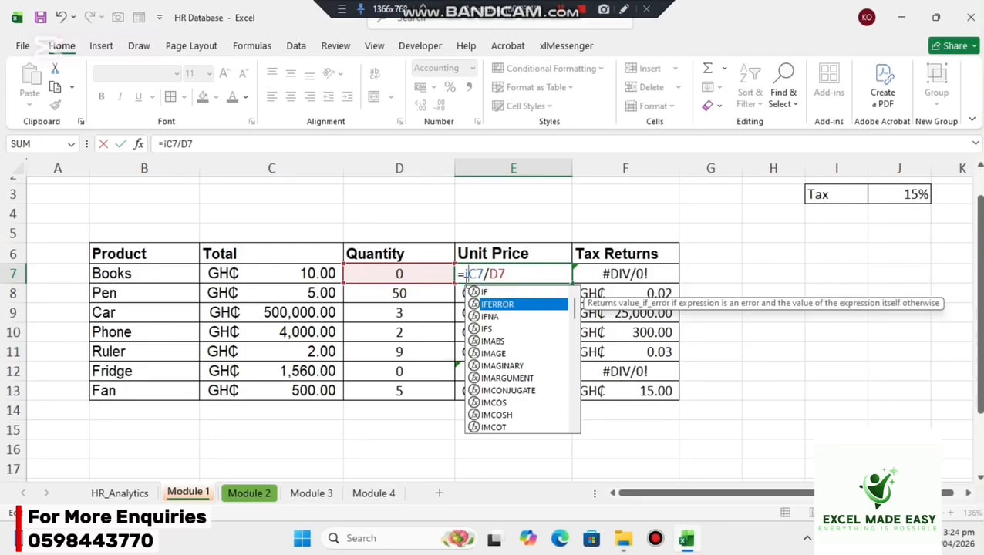
pyautogui.press('Tab')
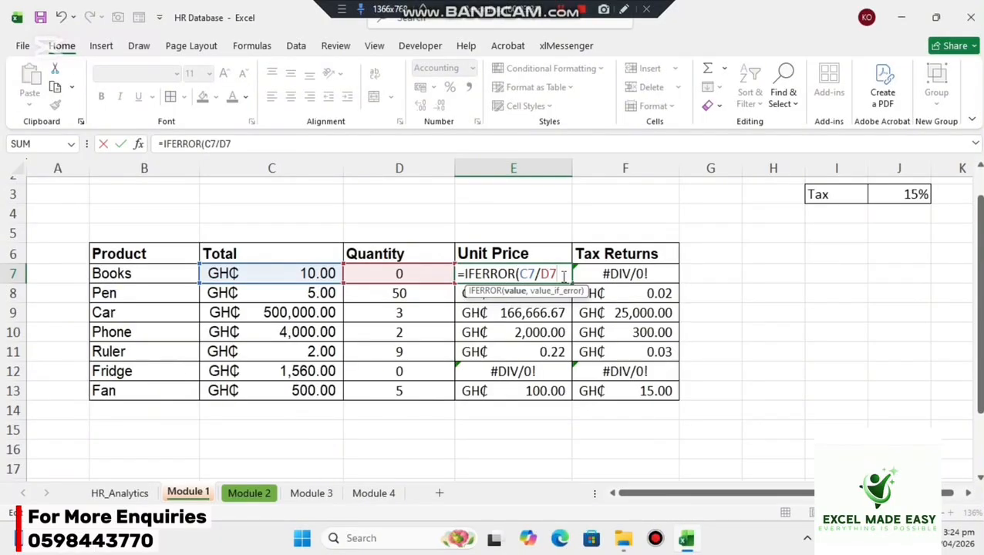
pyautogui.write(',')
pyautogui.write('"')
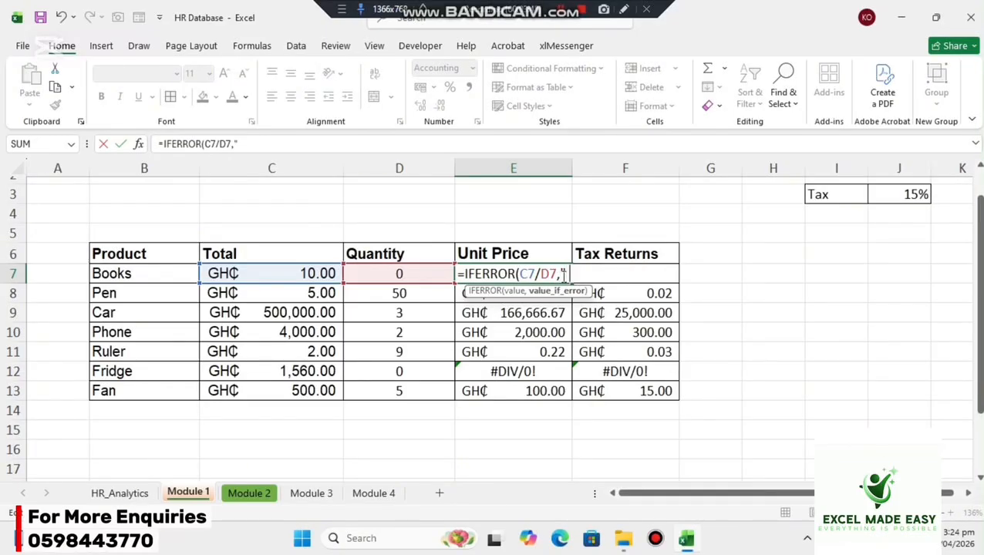
pyautogui.write(' ")')
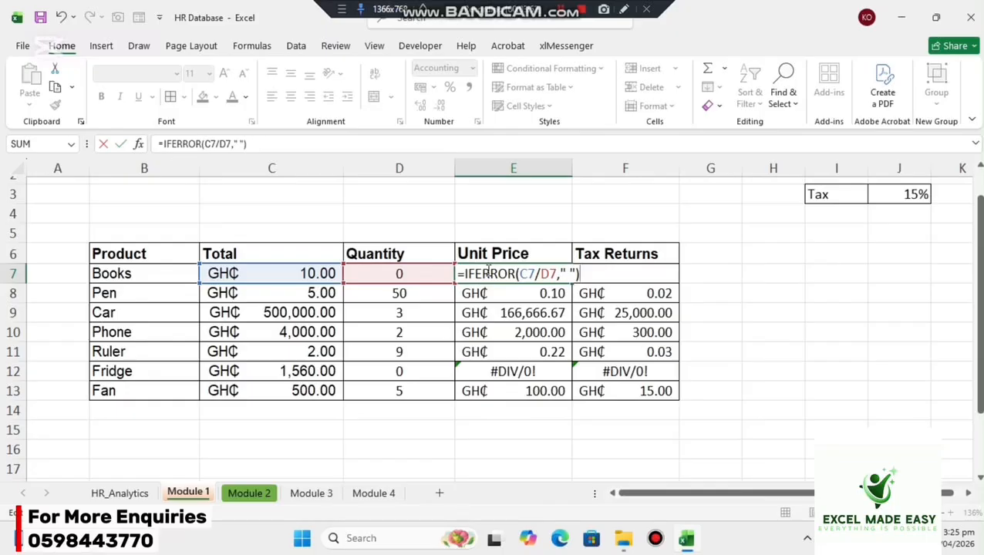
pyautogui.click(572, 274)
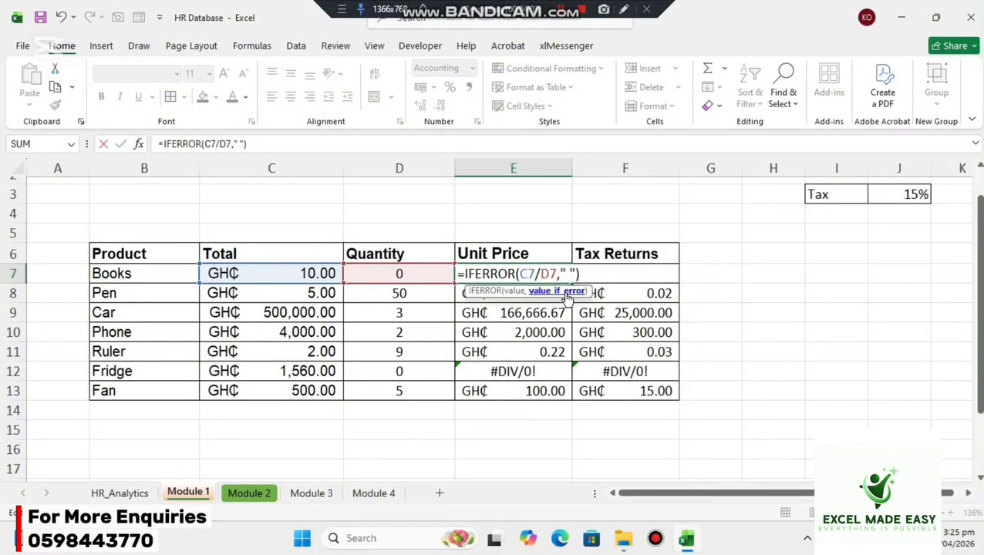
pyautogui.click(535, 274)
pyautogui.press('Return')
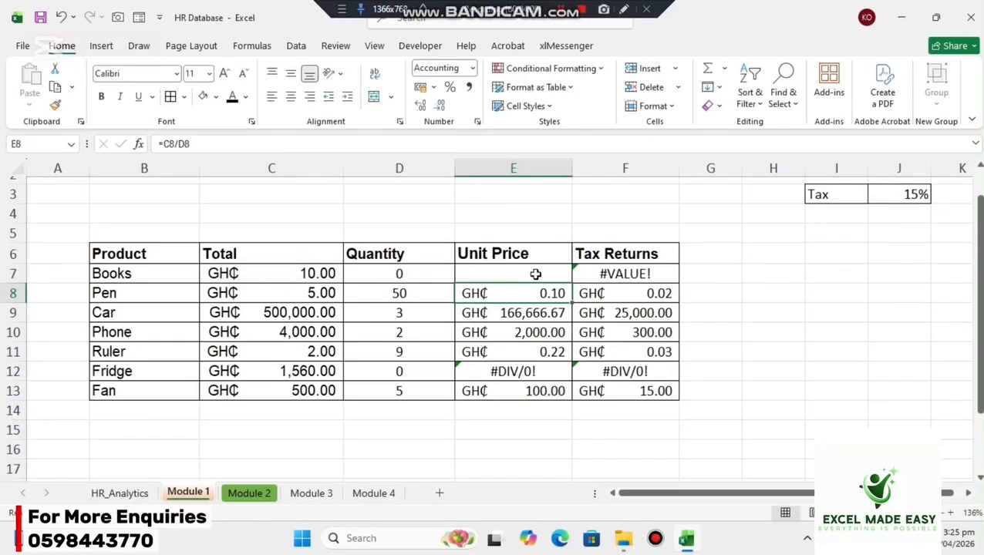
# Fill the IFERROR unit price formula from E7 down through E13.
pyautogui.click(535, 273)
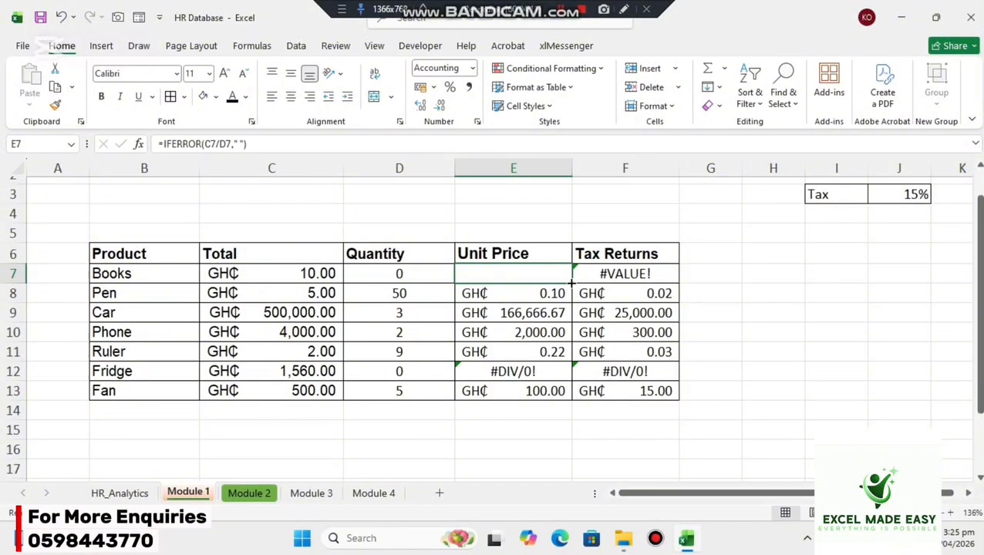
pyautogui.moveTo(570, 285); pyautogui.dragTo(560, 392)
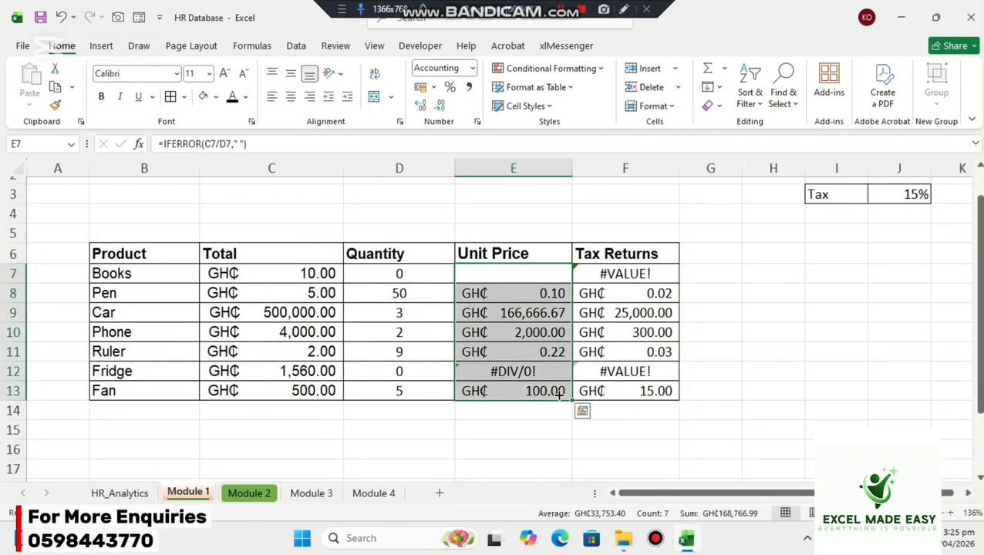
pyautogui.click(543, 276)
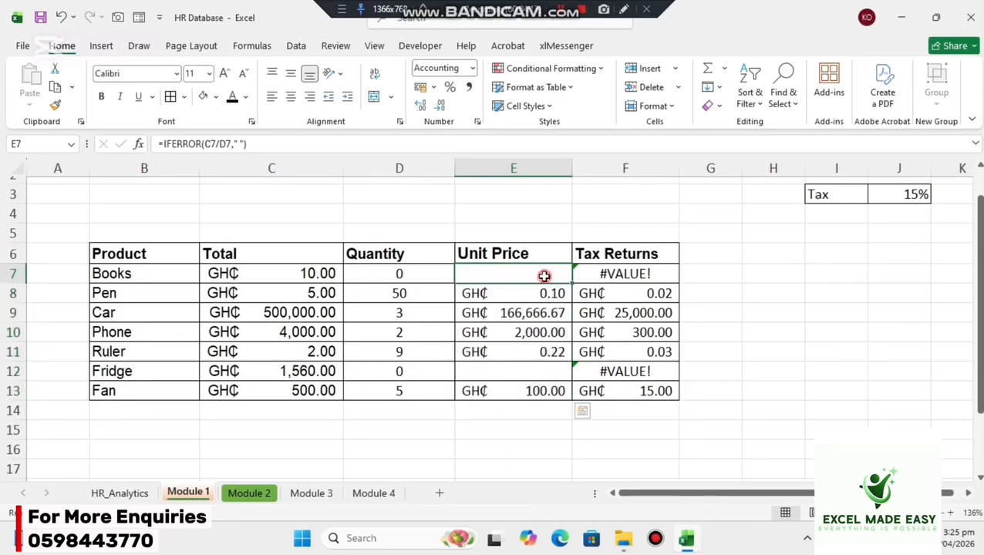
# Change the error value in E7 to "No data ", giving =IFERROR(C7/D7,"No data "), and refill the Unit Price column through E13.
pyautogui.doubleClick(543, 276)
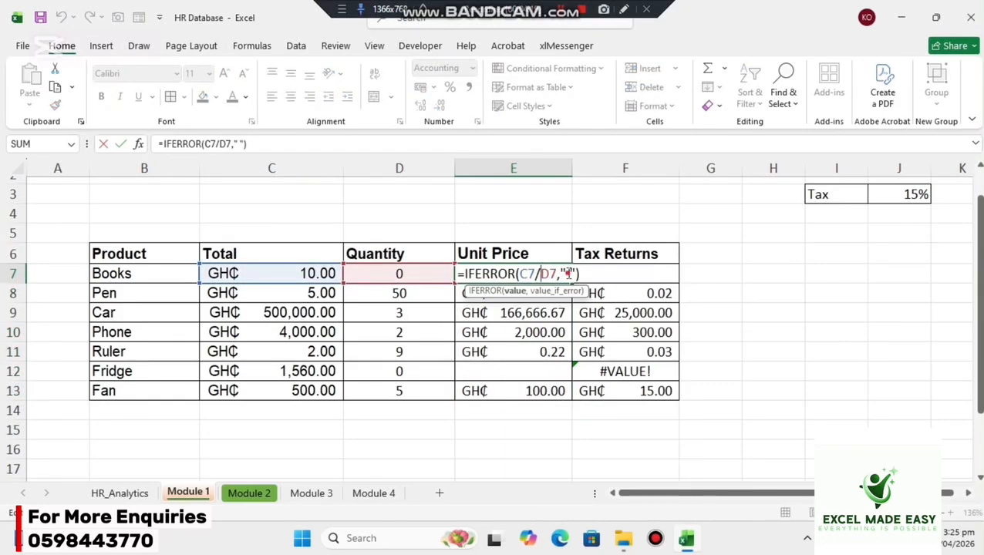
pyautogui.click(565, 273)
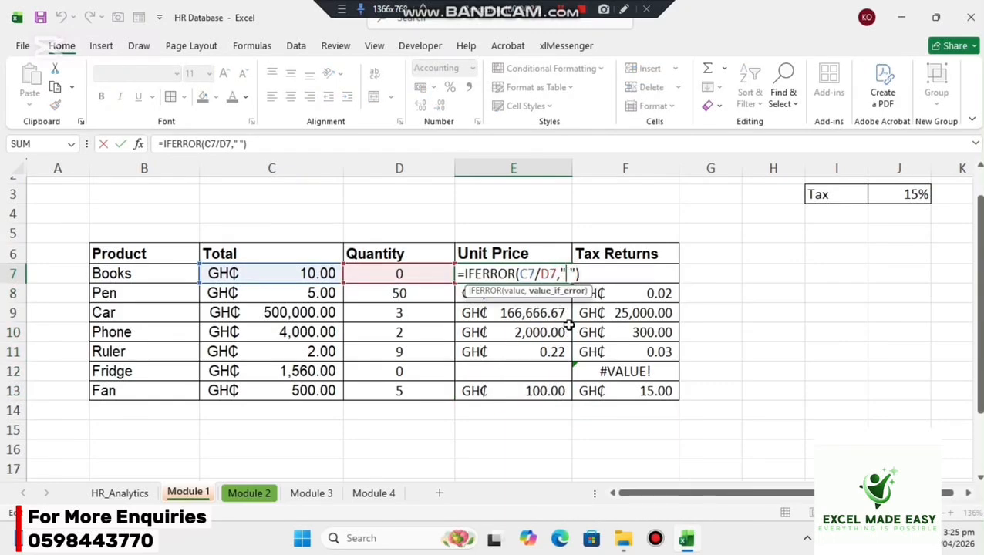
pyautogui.write('No')
pyautogui.write(' data')
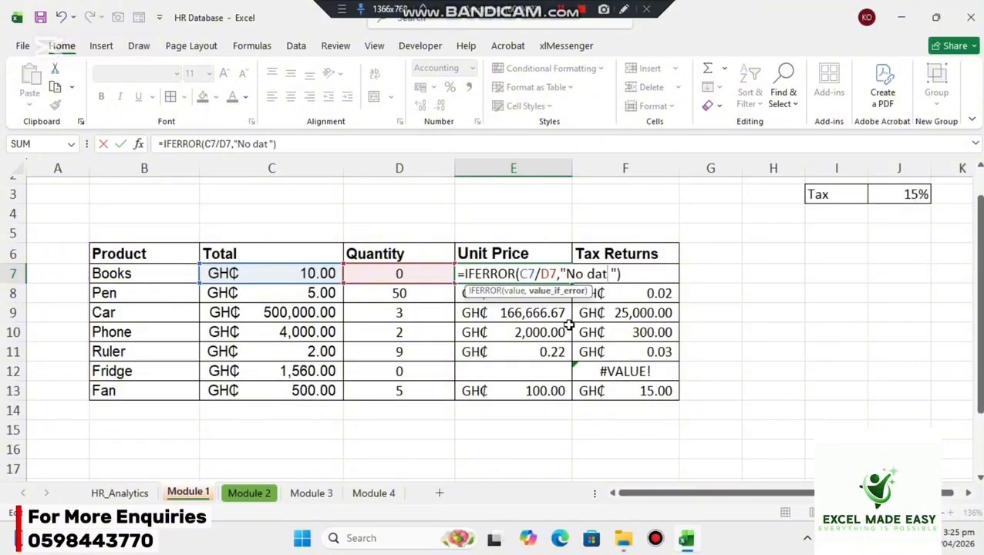
pyautogui.press('Return')
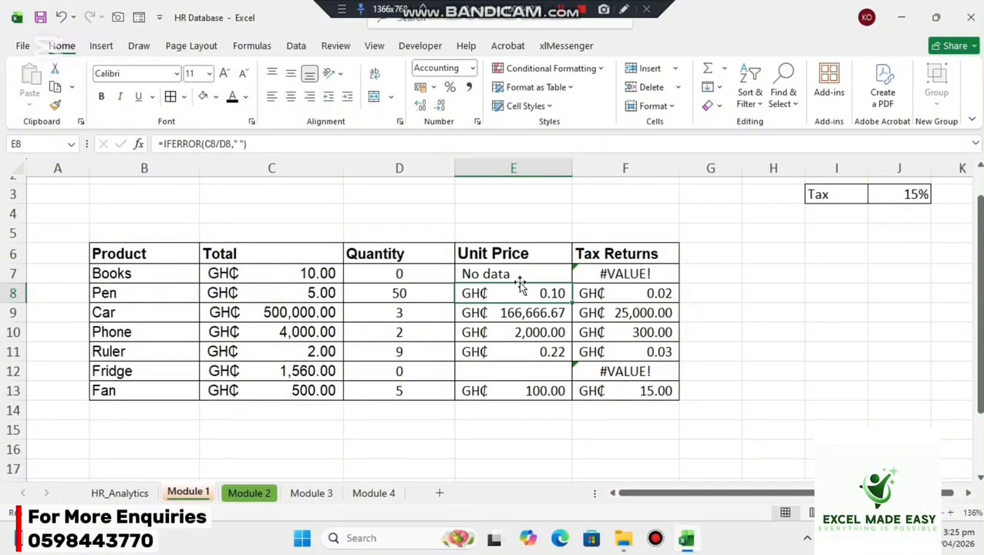
pyautogui.click(518, 279)
pyautogui.moveTo(576, 285); pyautogui.dragTo(561, 395)
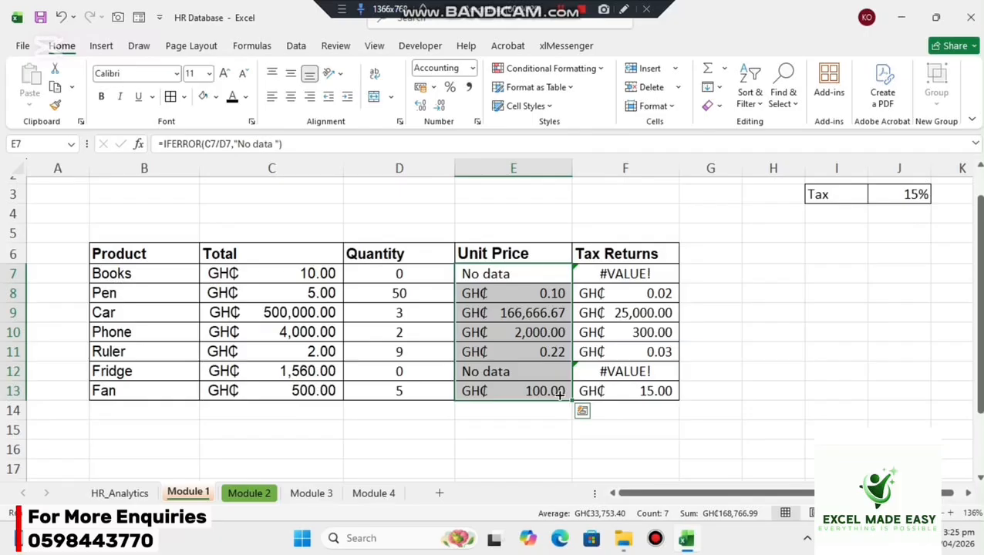
# Wrap the Tax Returns formula E7*$J$3 in F7 with IFERROR, using blank text as the error value.
pyautogui.click(629, 273)
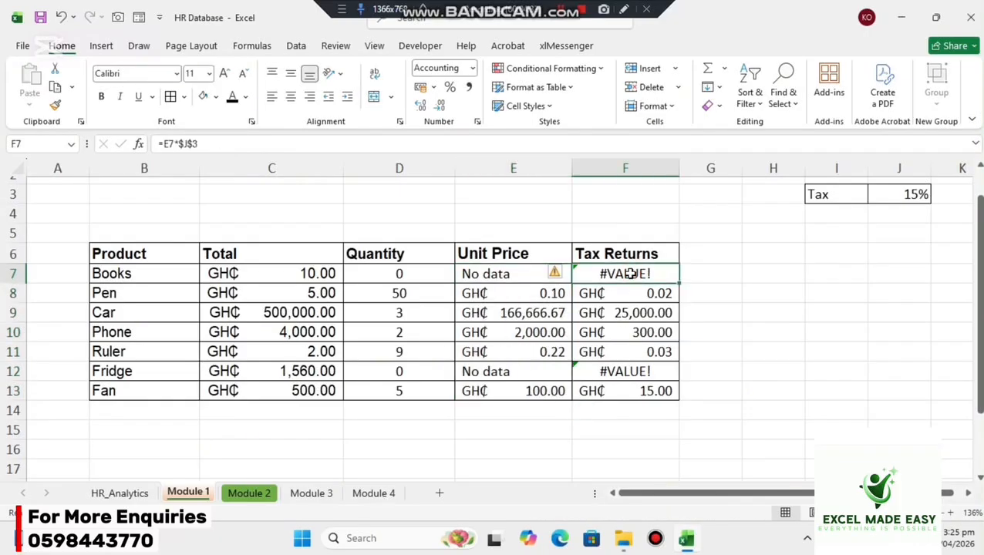
pyautogui.doubleClick(629, 274)
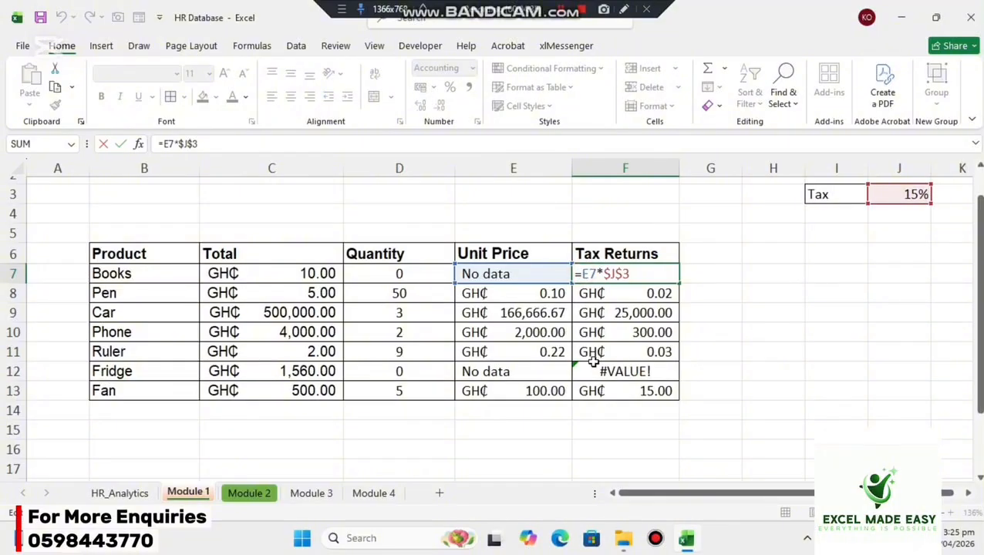
pyautogui.press('Home')
pyautogui.press('Right')
pyautogui.write('if')
pyautogui.press('Down')
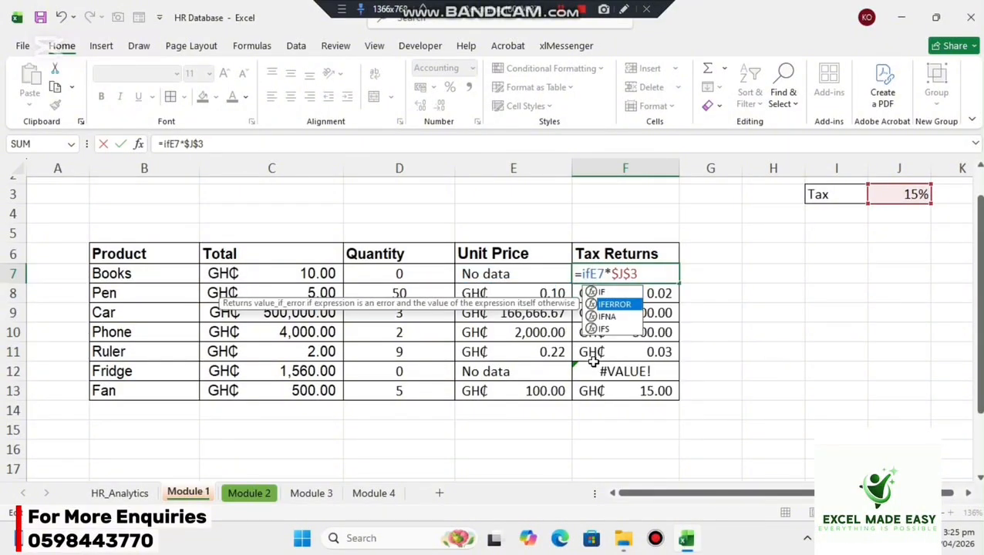
pyautogui.press('Tab')
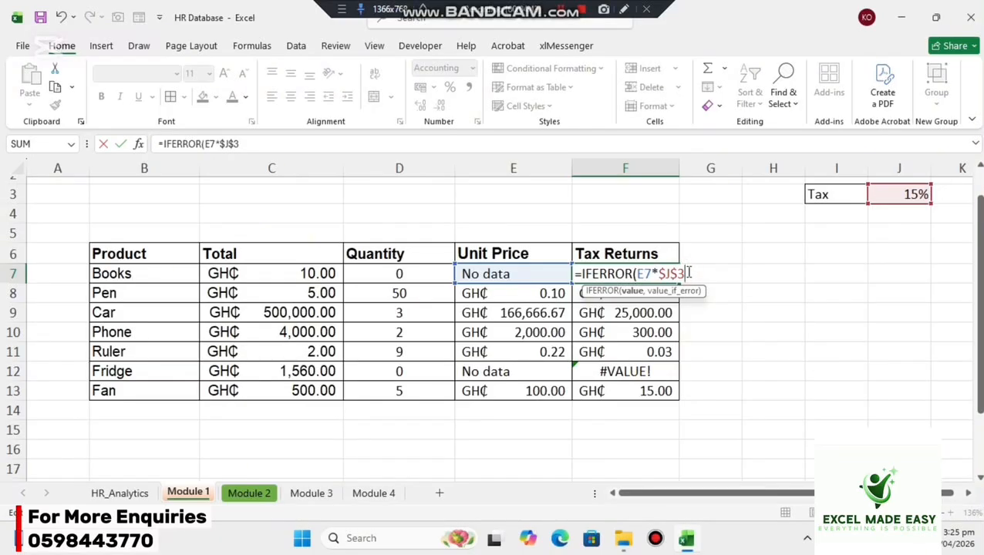
pyautogui.write(',')
pyautogui.write('"")')
pyautogui.press('Return')
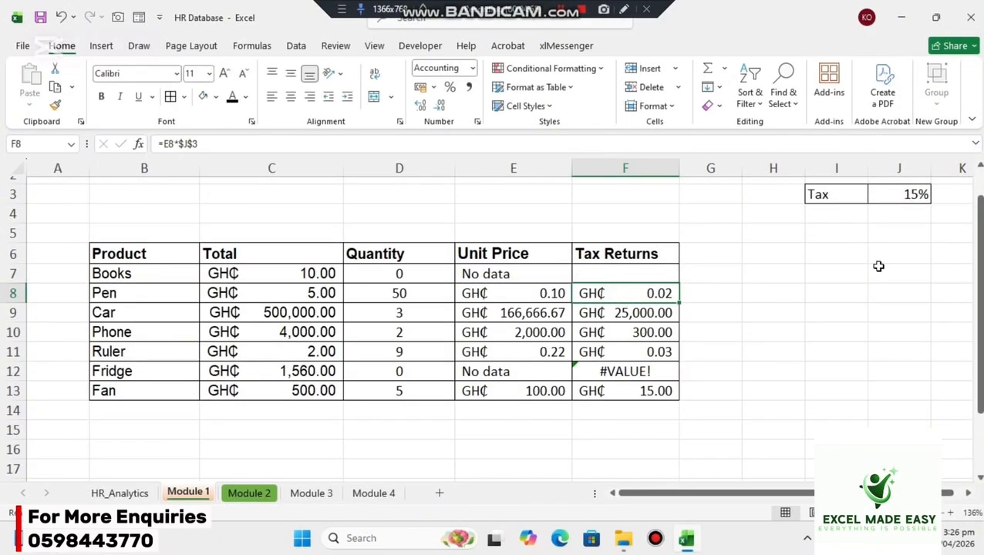
# Remove the "No data" text from the unit price formula in E7, leaving =IFERROR(C7/D7," ").
pyautogui.click(539, 274)
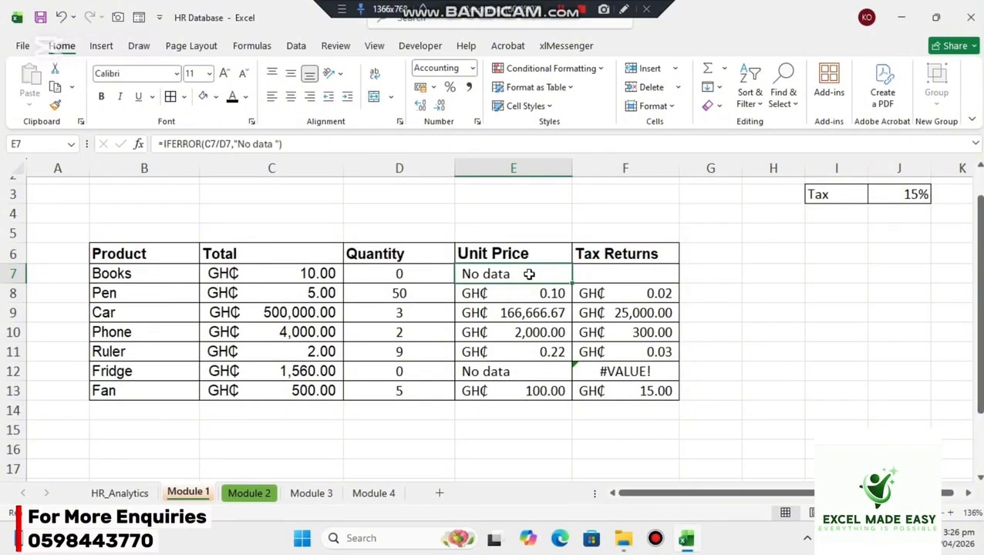
pyautogui.doubleClick(529, 275)
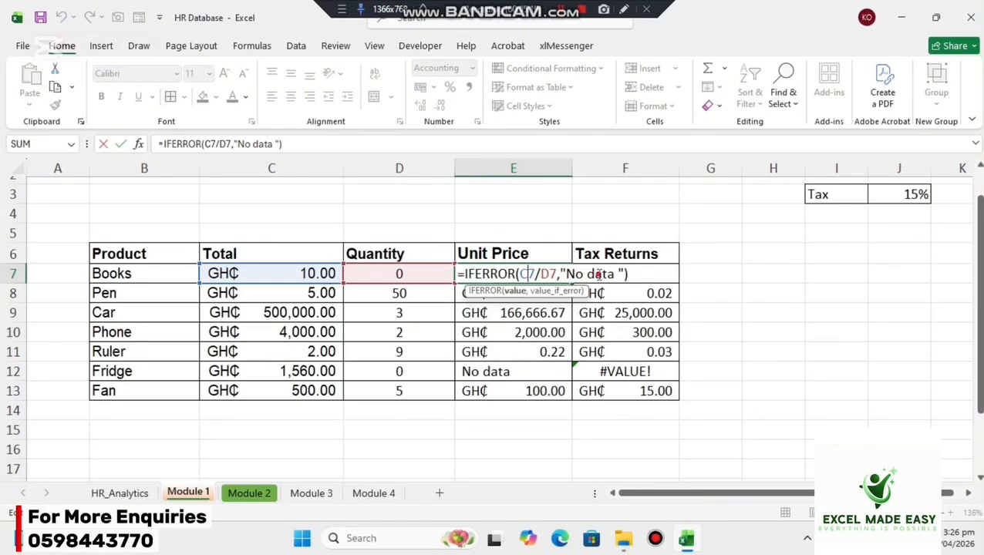
pyautogui.click(599, 275)
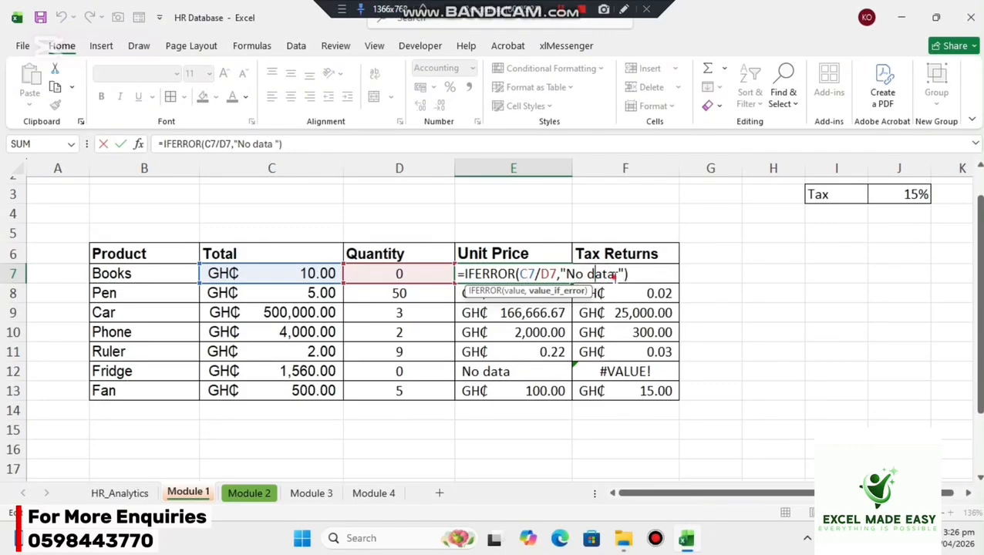
pyautogui.press('BackSpace')
pyautogui.press('BackSpace')
pyautogui.press('BackSpace')
pyautogui.press('BackSpace')
pyautogui.press('BackSpace')
pyautogui.press('BackSpace')
pyautogui.press('BackSpace')
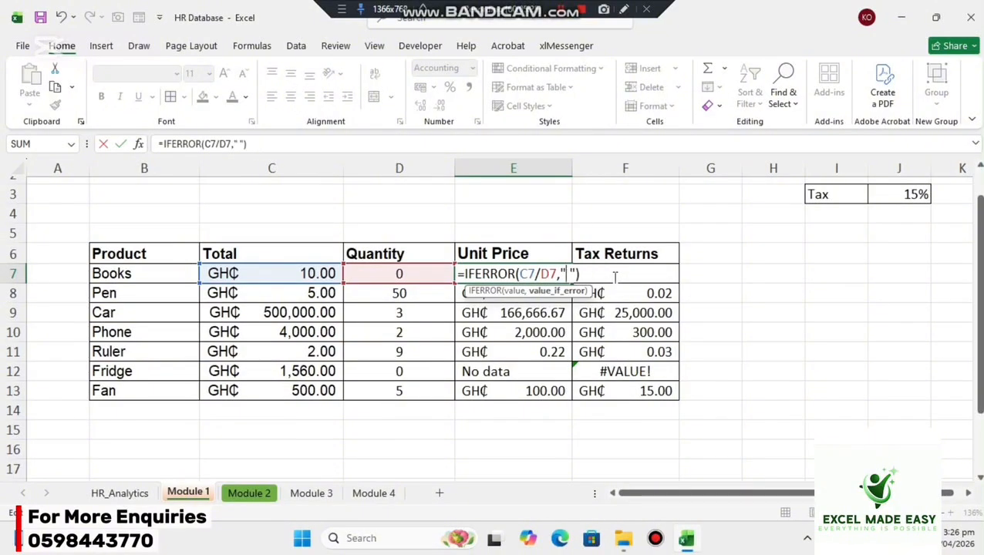
pyautogui.press('Return')
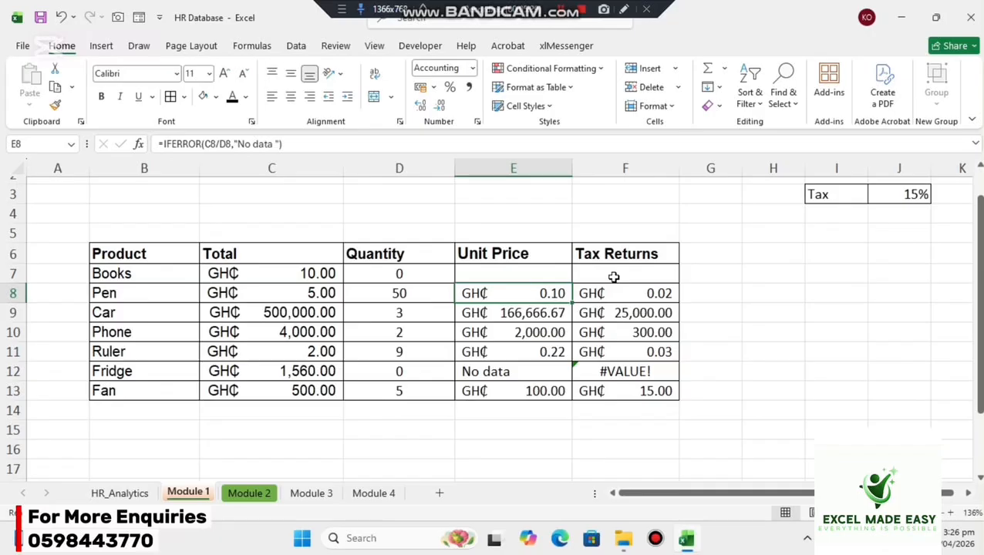
pyautogui.click(562, 10)
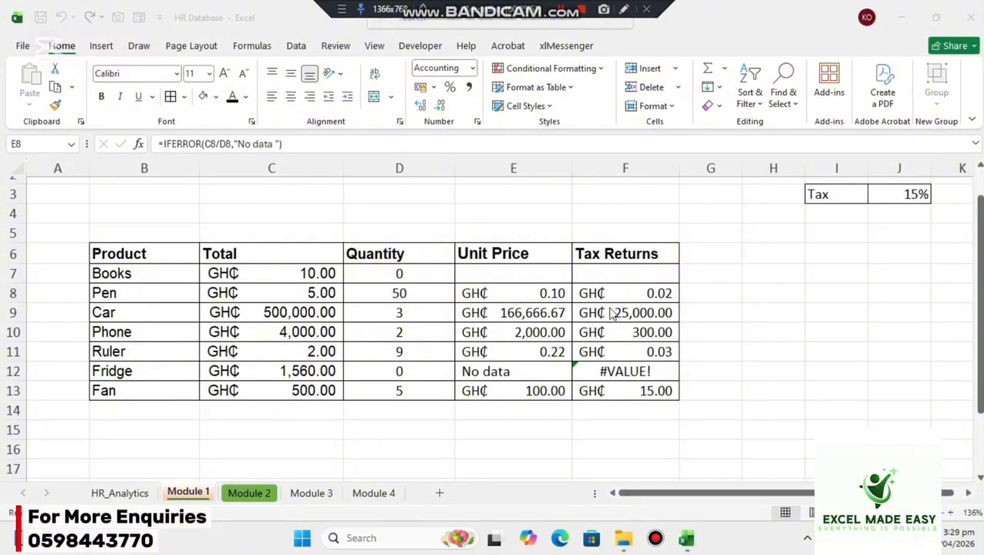
# Replace the unit price formula in E7 with =B7*C7, multiplying the product name by the total.
pyautogui.click(485, 278)
pyautogui.doubleClick(485, 278)
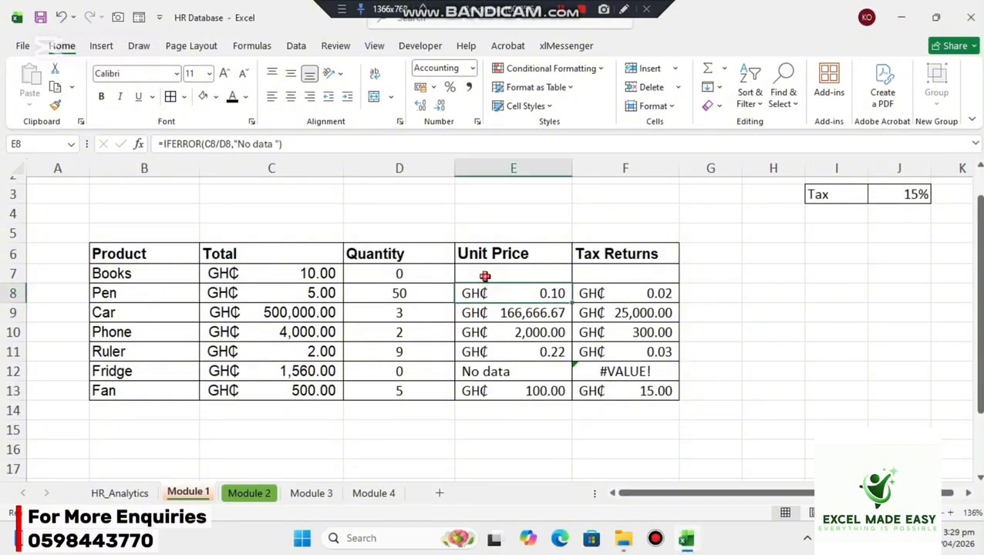
pyautogui.press('Return')
pyautogui.click(483, 273)
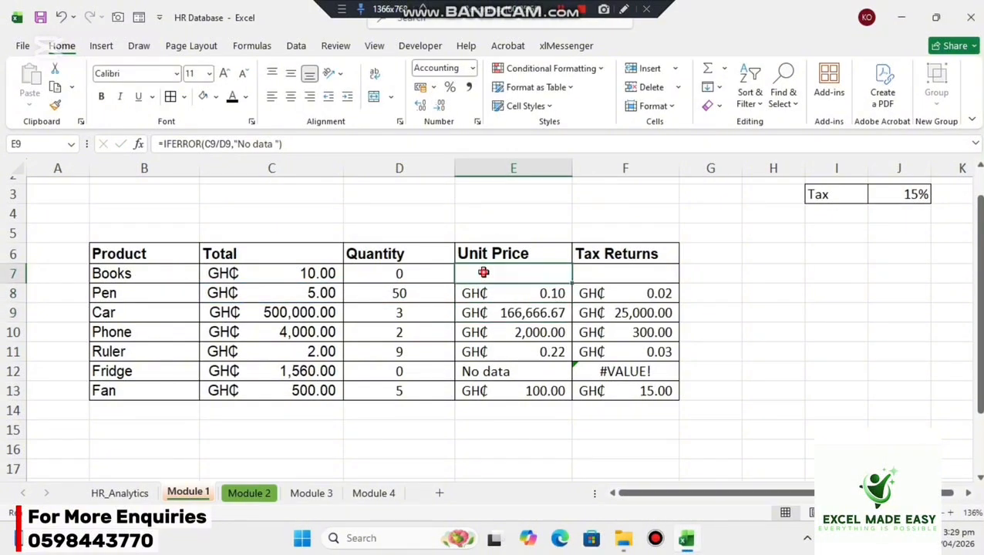
pyautogui.write('=')
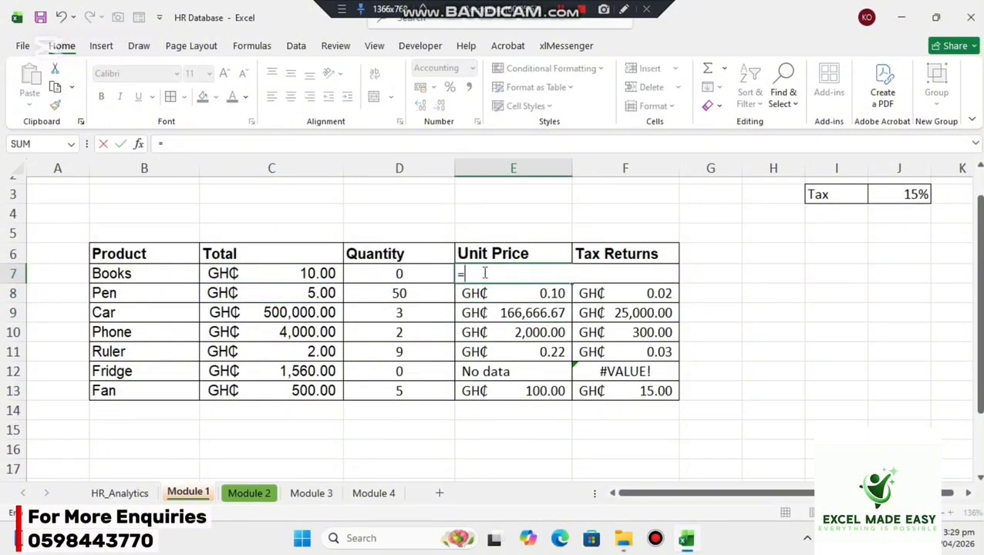
pyautogui.click(170, 274)
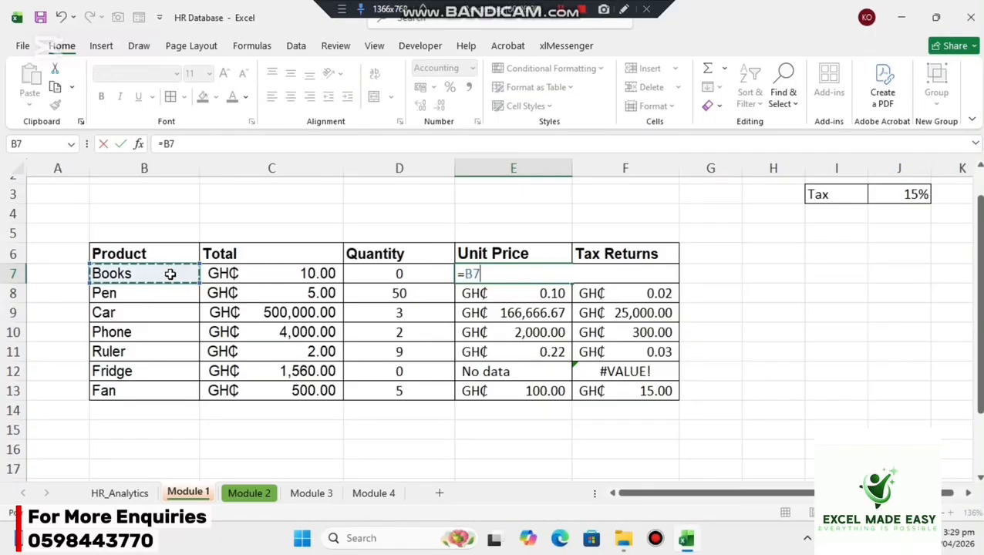
pyautogui.write('*')
pyautogui.click(233, 273)
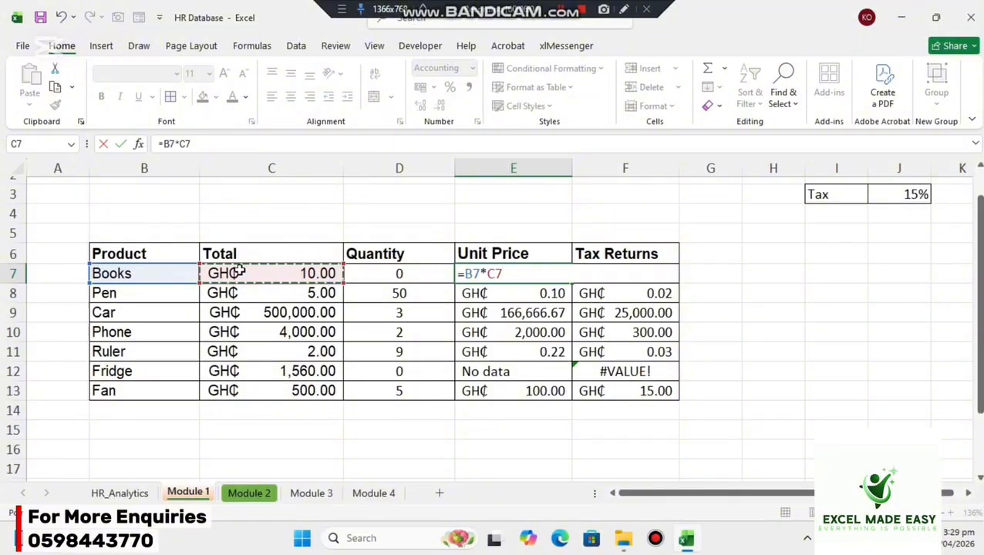
pyautogui.press('Return')
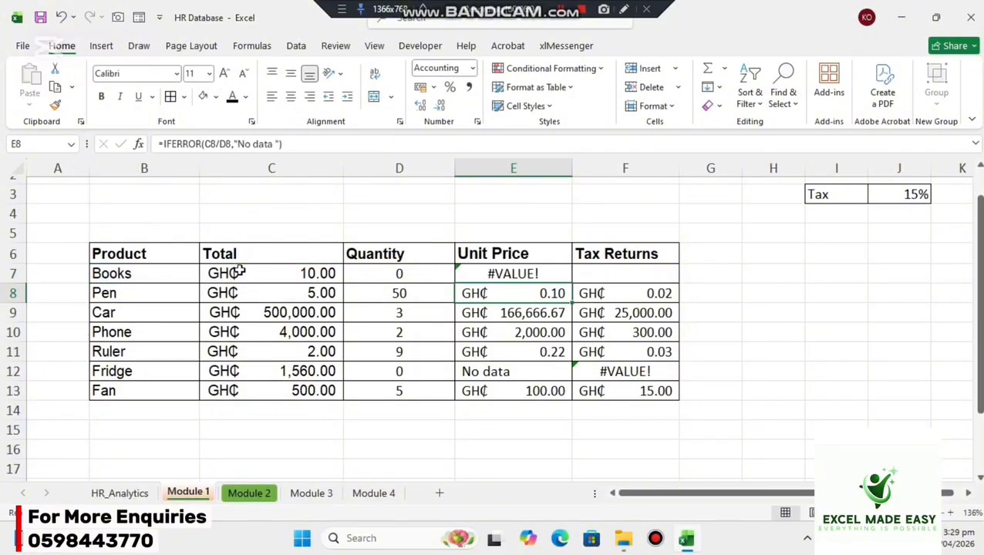
# Wrap the B7*C7 formula in E7 with IFERROR, using "Invalid" as the error value.
pyautogui.click(508, 273)
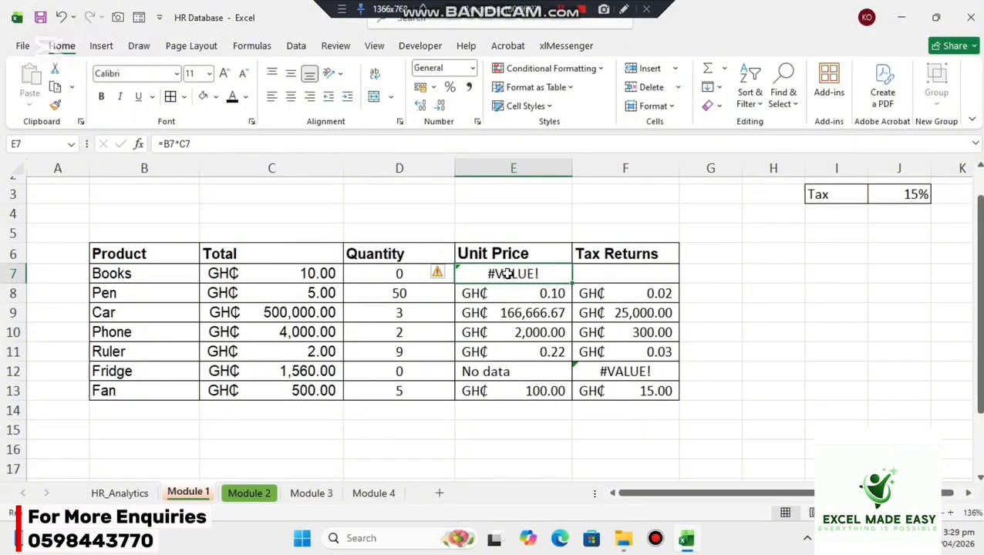
pyautogui.doubleClick(508, 272)
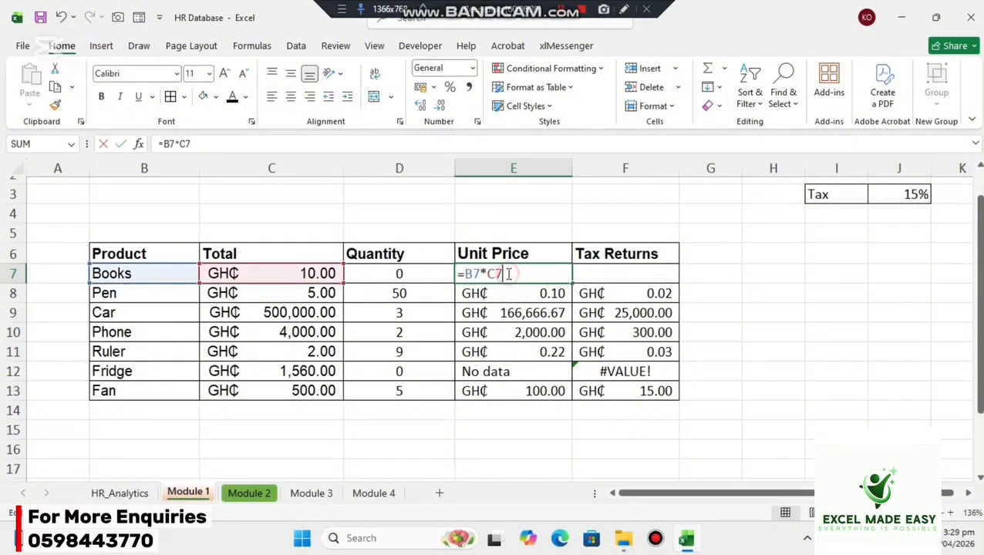
pyautogui.click(463, 274)
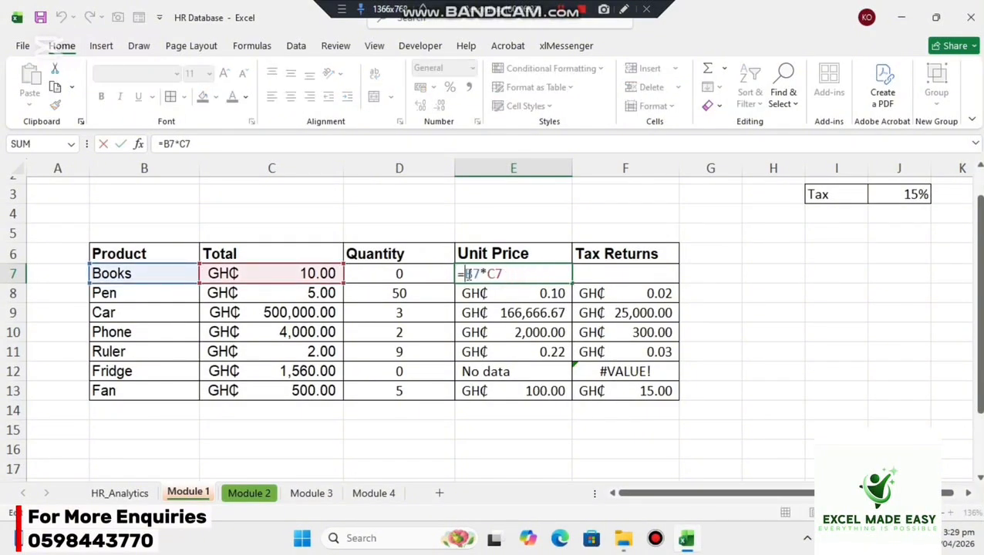
pyautogui.write('if')
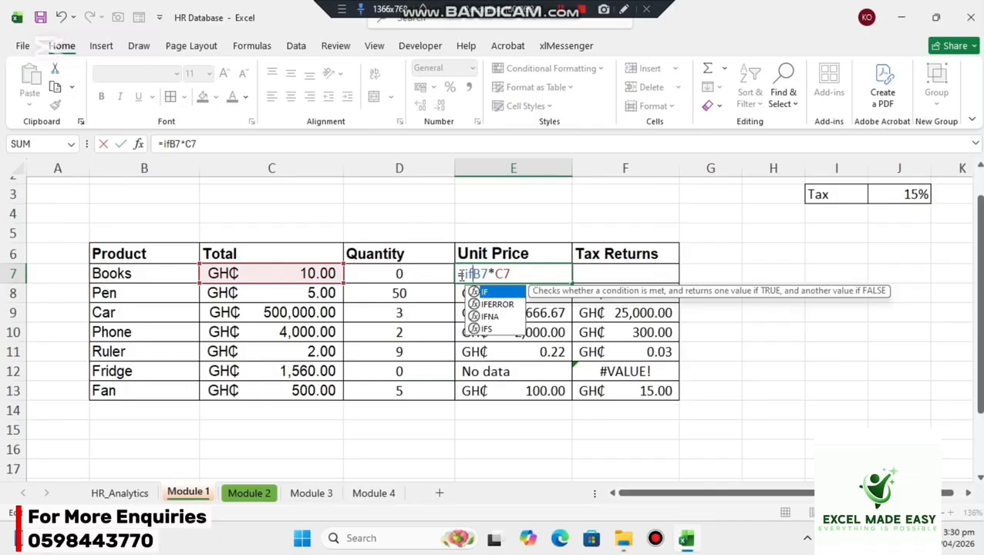
pyautogui.press('Down')
pyautogui.press('Tab')
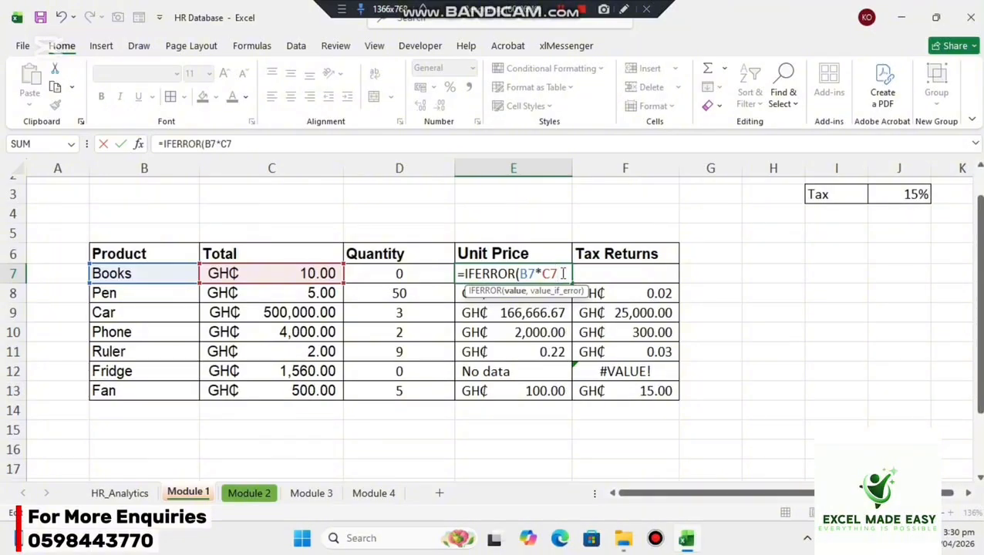
pyautogui.write(',')
pyautogui.write('""')
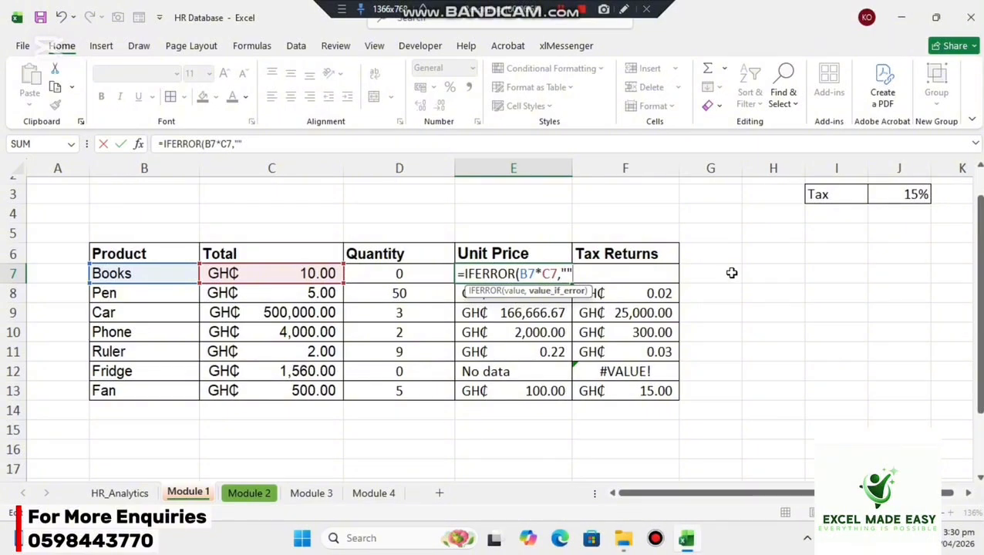
pyautogui.press('BackSpace')
pyautogui.write('Invalid')
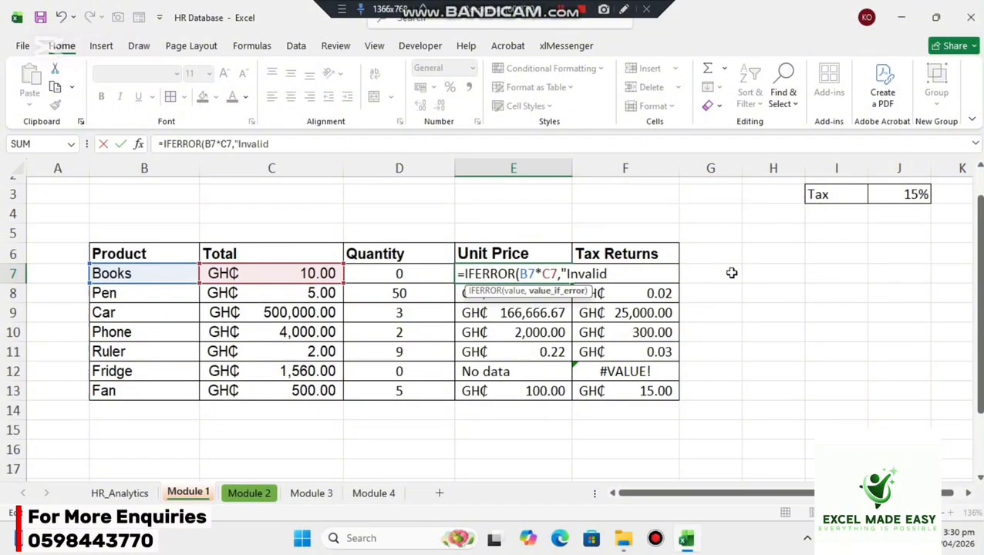
pyautogui.write('")')
pyautogui.press('Return')
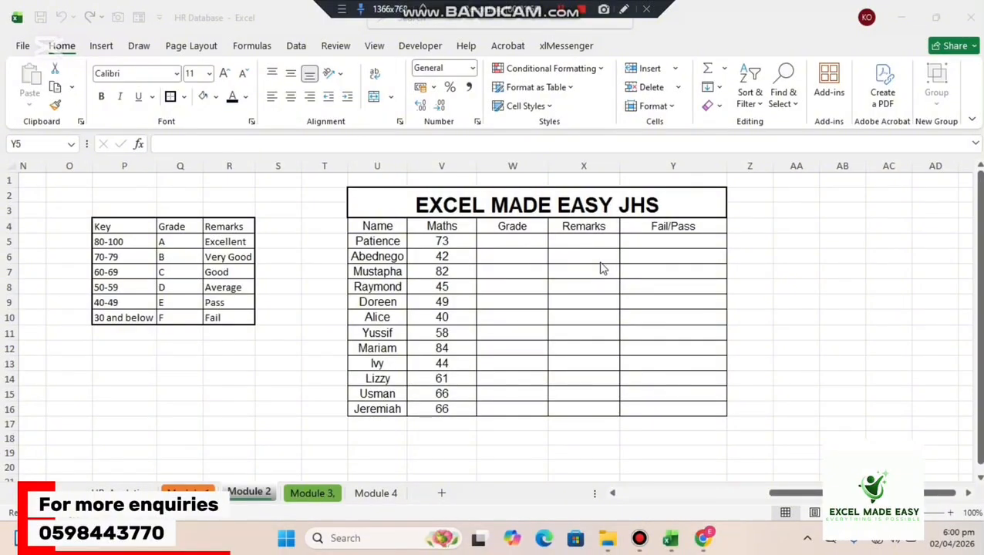
# Enter =IF(V5>50,"Pass","Fail") in Y5 under Fail/Pass on the Module 2 sheet.
pyautogui.click(651, 239)
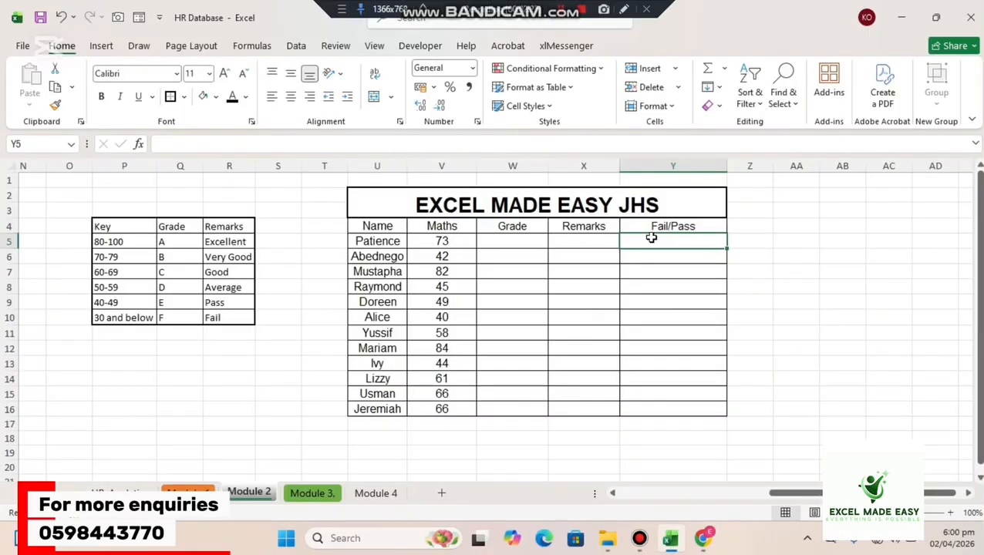
pyautogui.write('=if')
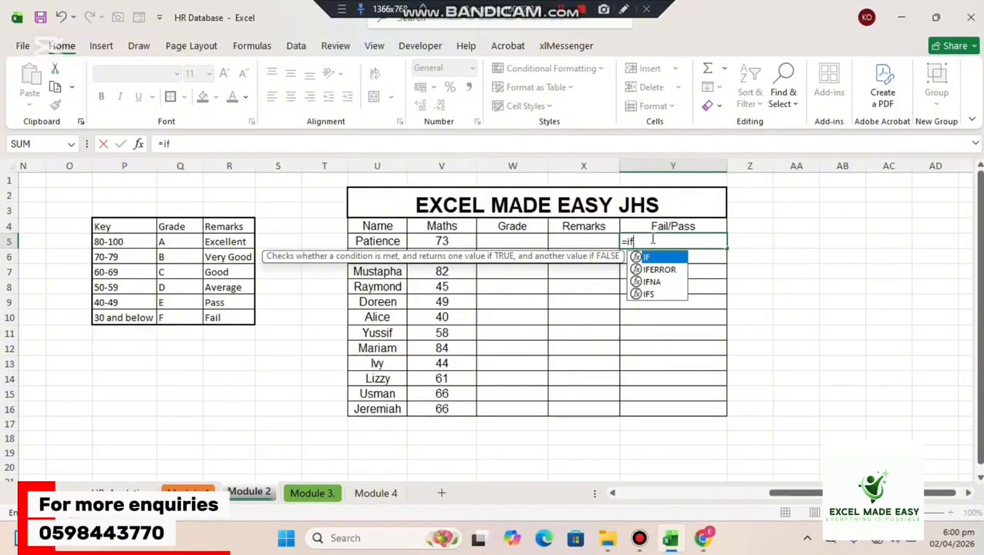
pyautogui.press('Tab')
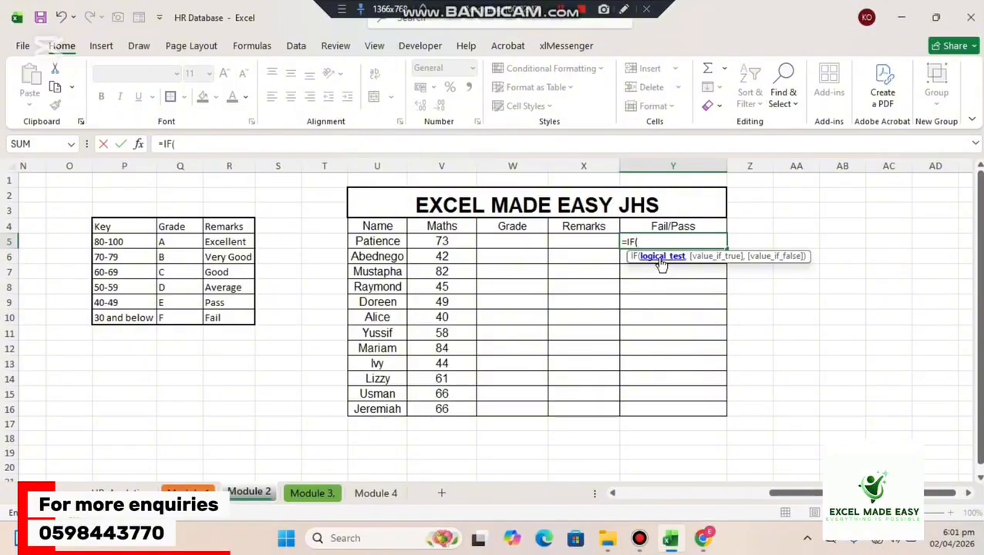
pyautogui.click(450, 241)
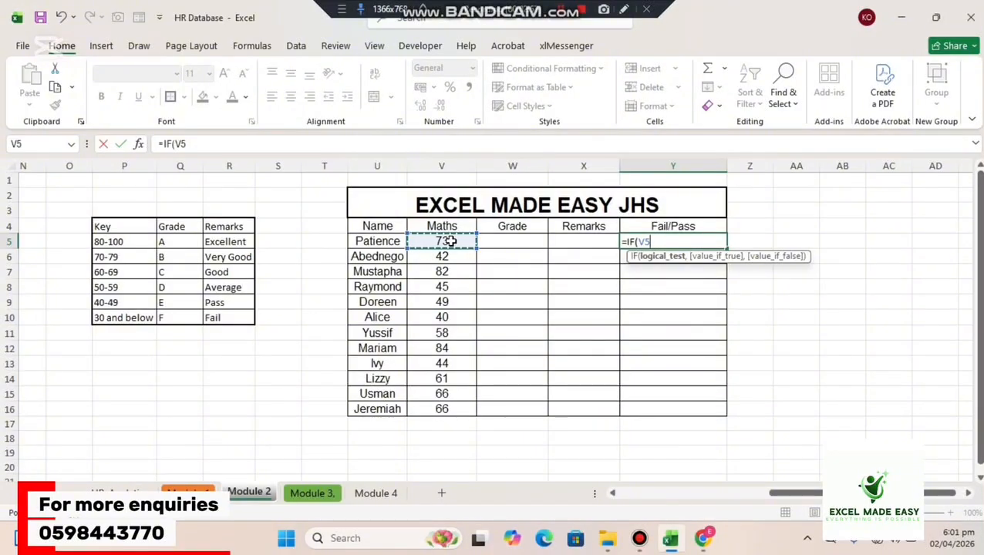
pyautogui.write('>50')
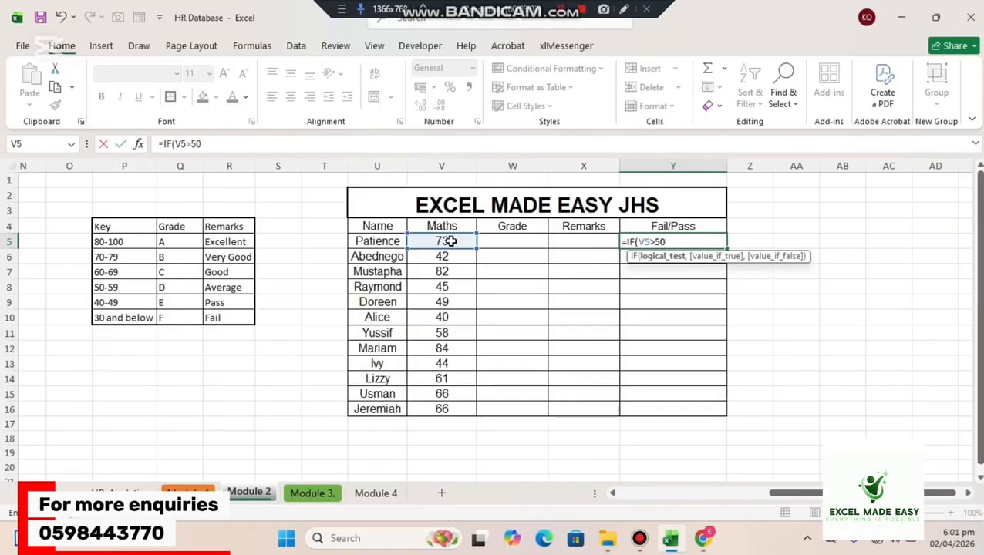
pyautogui.write(',')
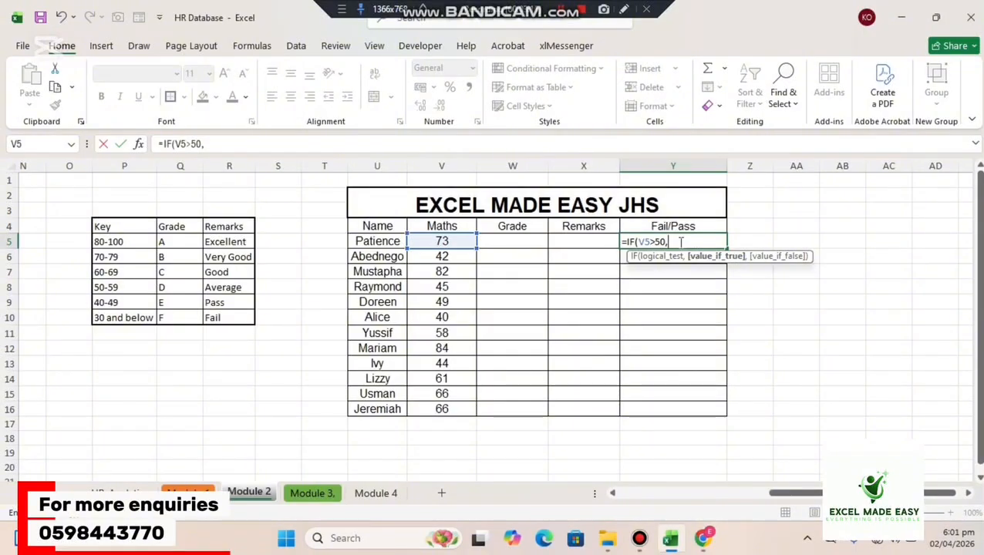
pyautogui.write('"Pass')
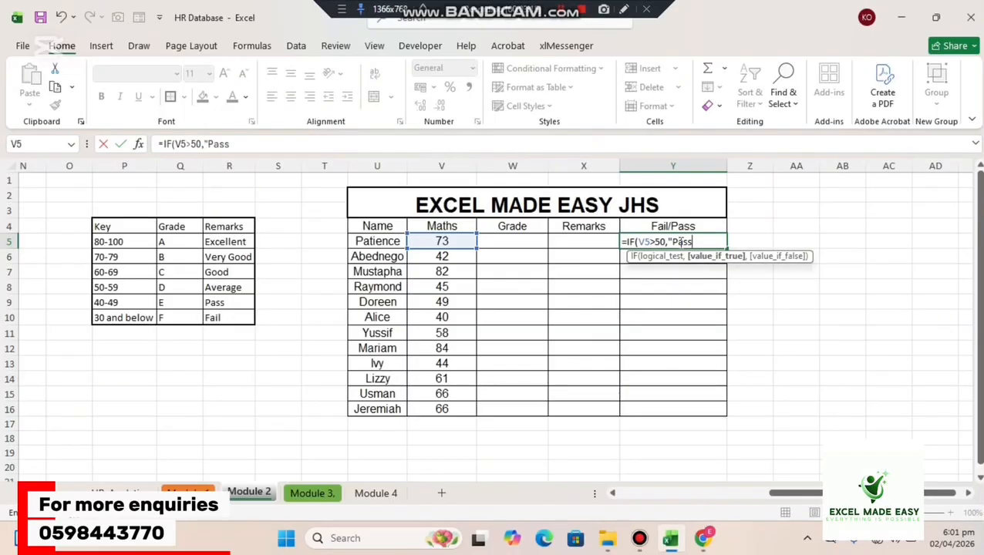
pyautogui.write('",')
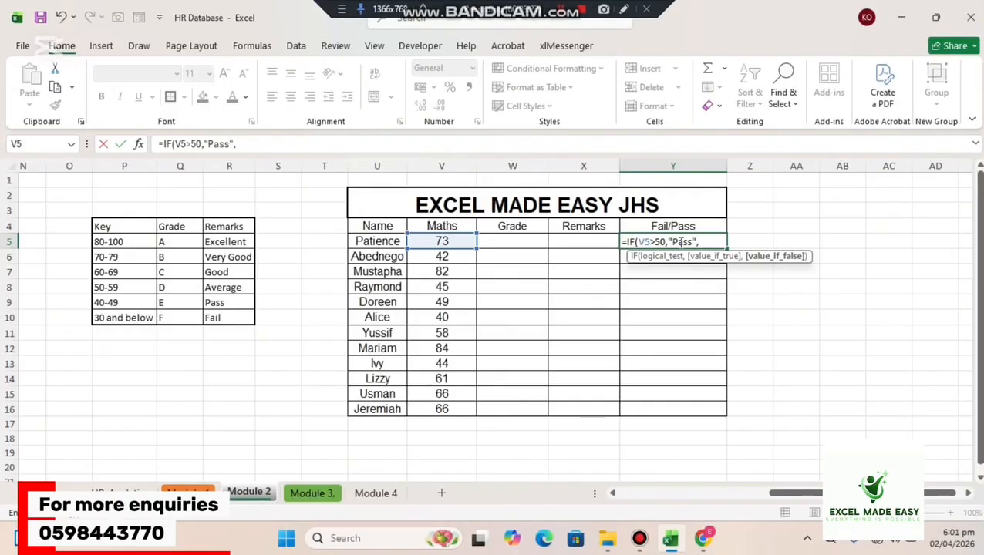
pyautogui.write('"Fail")')
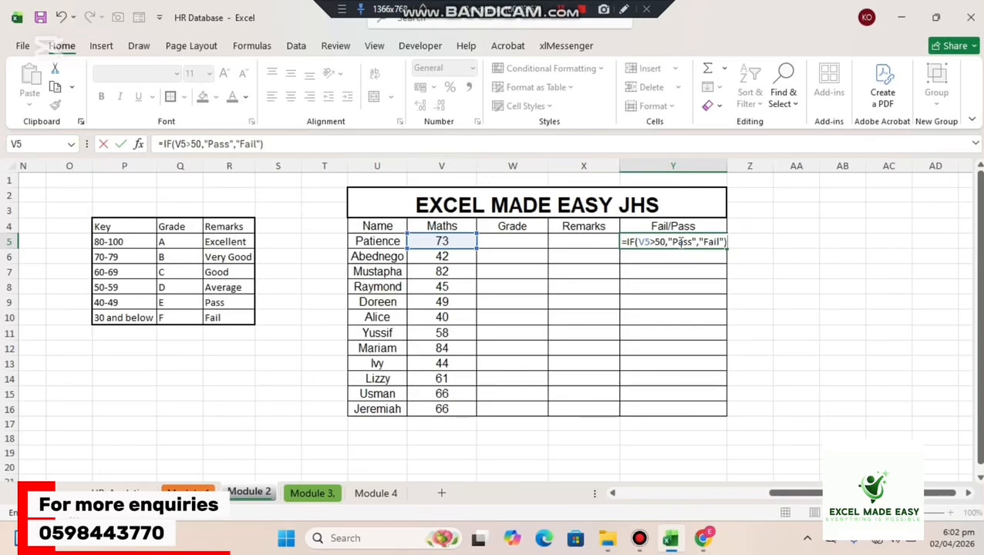
pyautogui.hotkey('ctrl', 'Return')
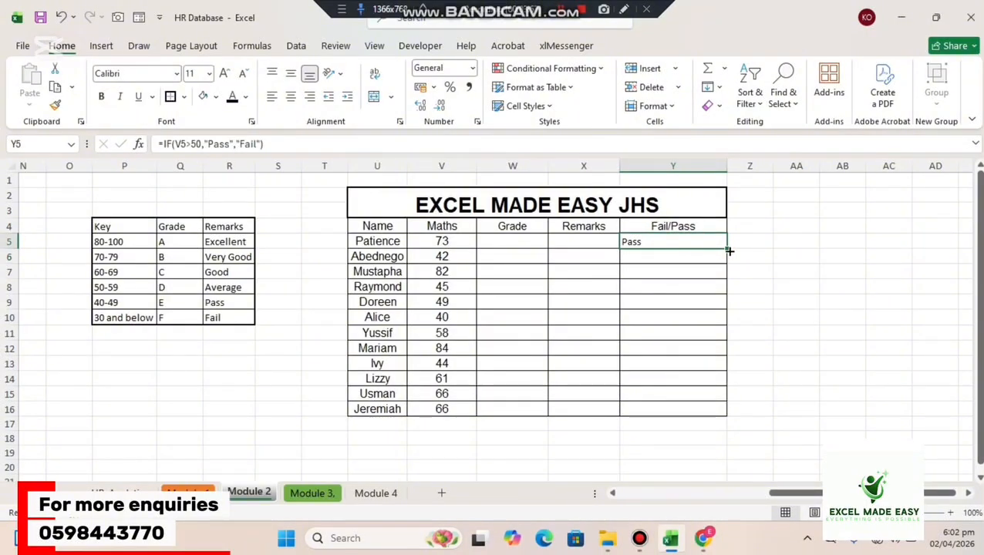
# Fill the Fail/Pass formula from Y5 down through Y16 and center the results horizontally.
pyautogui.moveTo(728, 250); pyautogui.dragTo(693, 418)
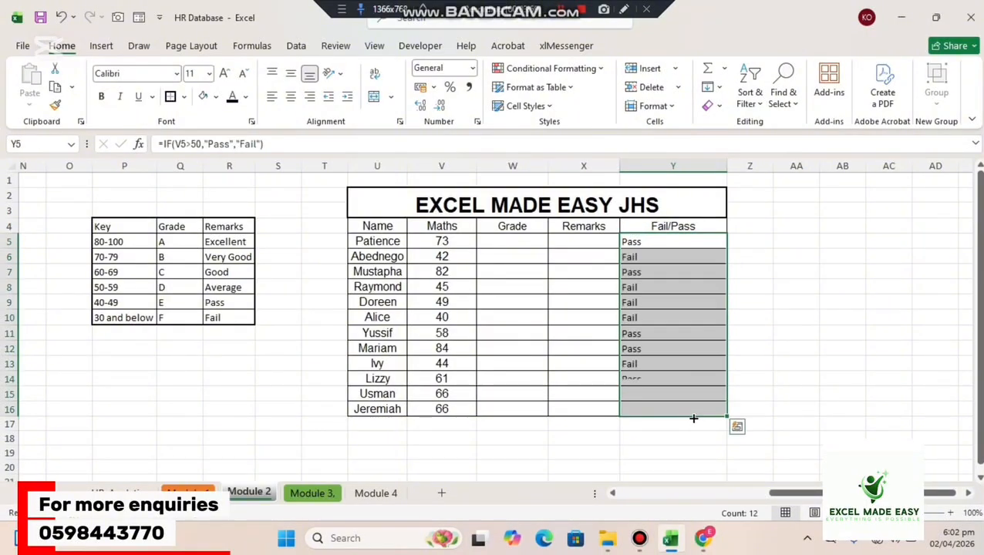
pyautogui.click(291, 97)
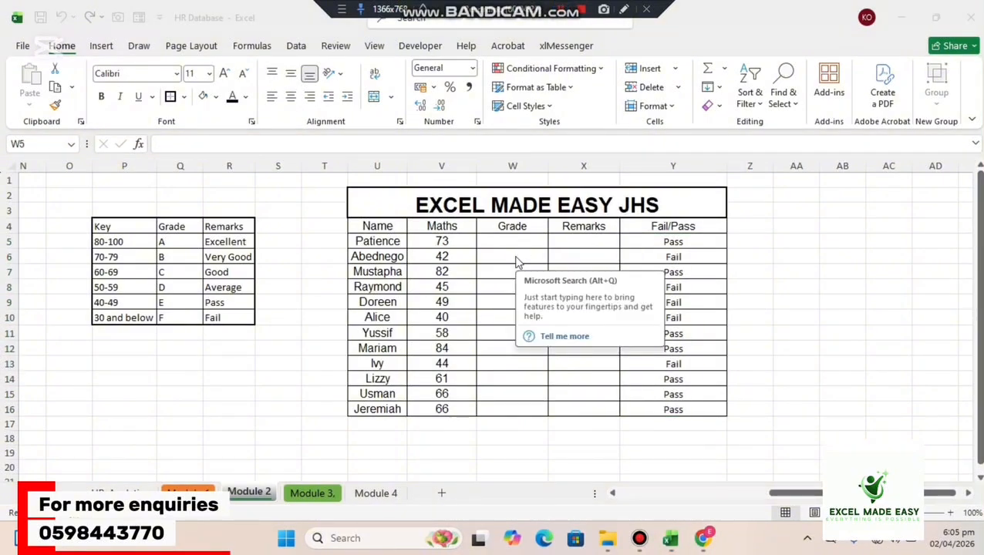
# Examine the grading key table of score ranges, grades and remarks starting at P4.
pyautogui.click(794, 261)
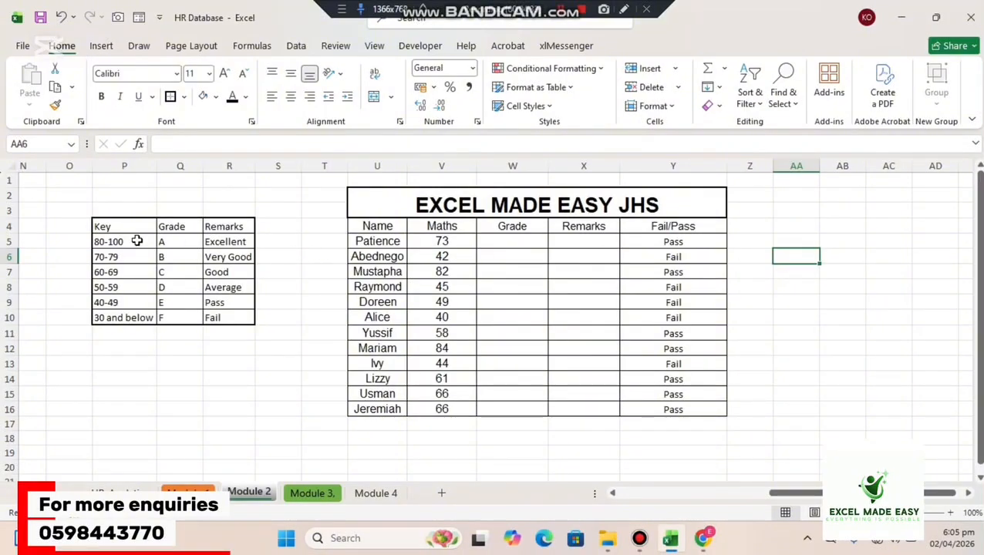
pyautogui.click(110, 221)
pyautogui.moveTo(143, 228); pyautogui.dragTo(237, 319)
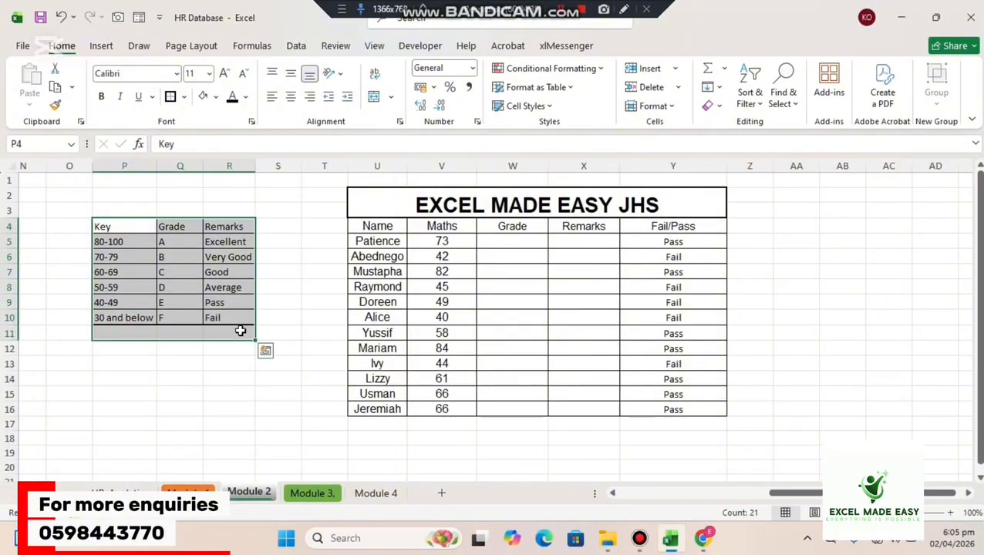
pyautogui.click(272, 310)
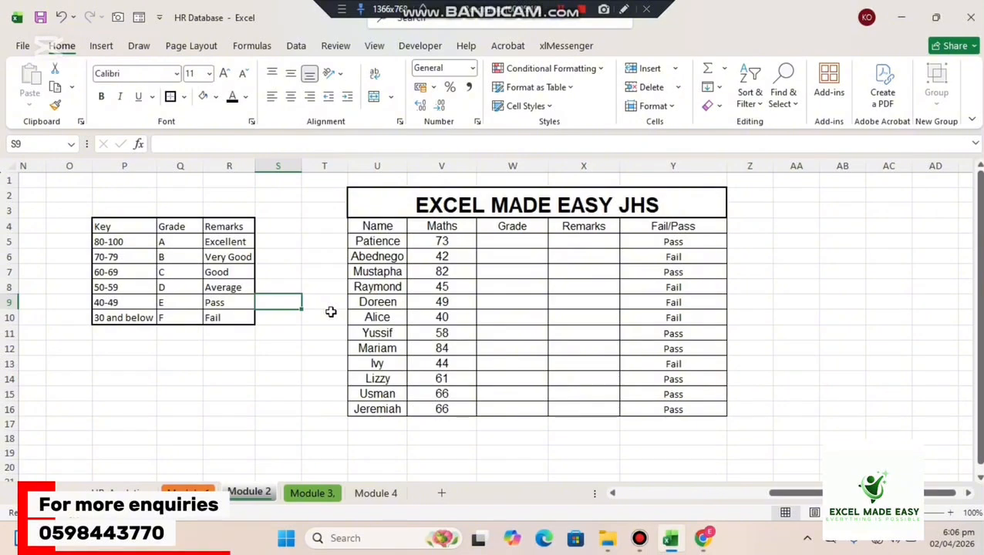
# Start a grade formula in W5 with an IF that returns "A" when V5>80.
pyautogui.click(526, 244)
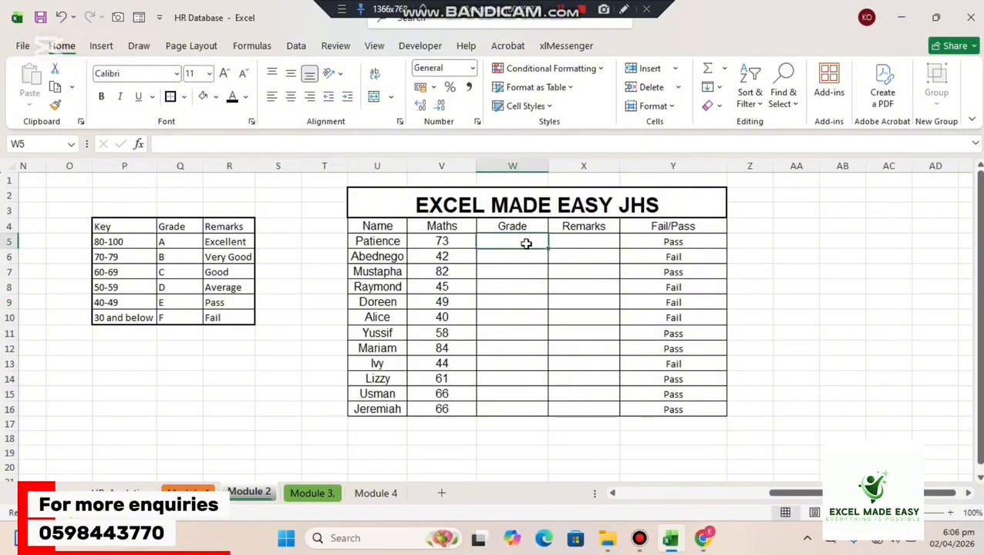
pyautogui.write('=')
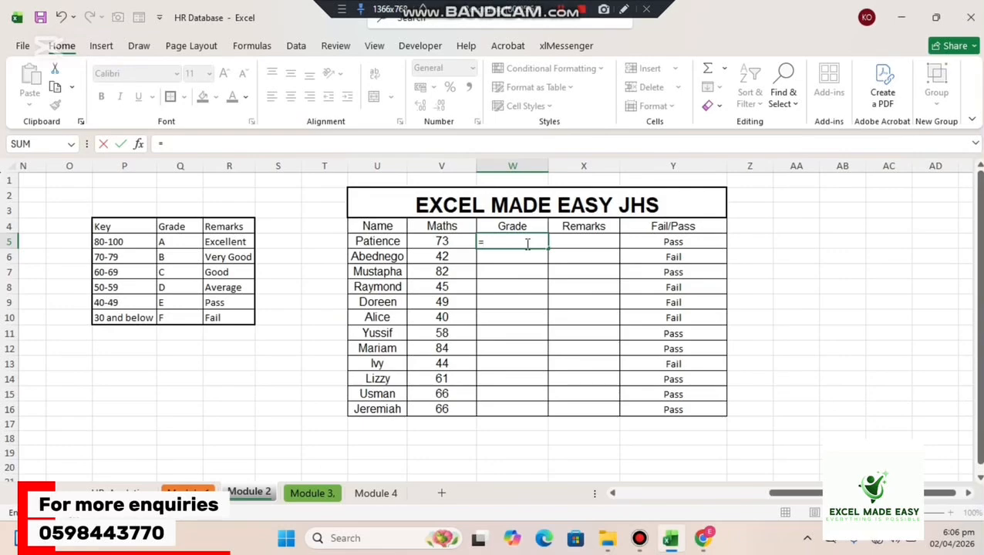
pyautogui.write('if')
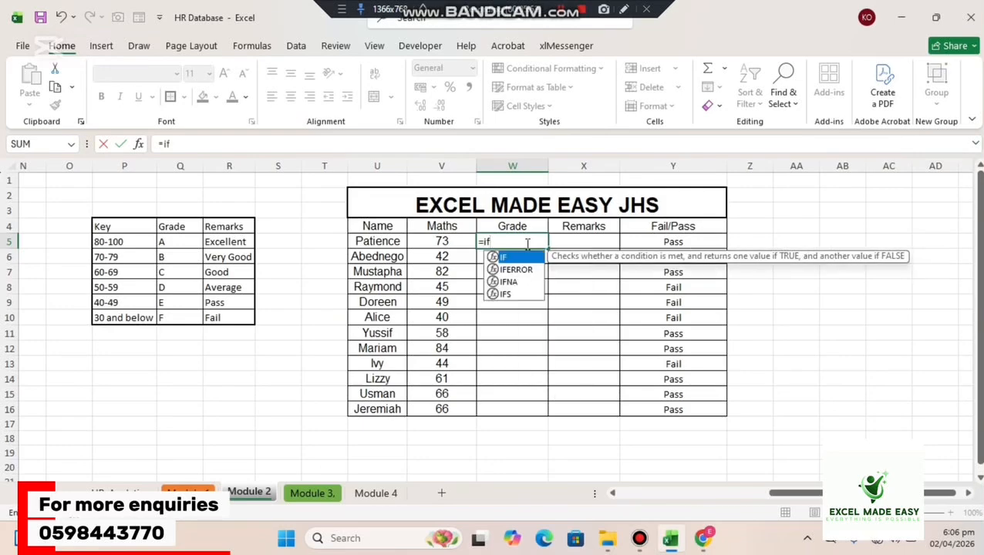
pyautogui.press('Tab')
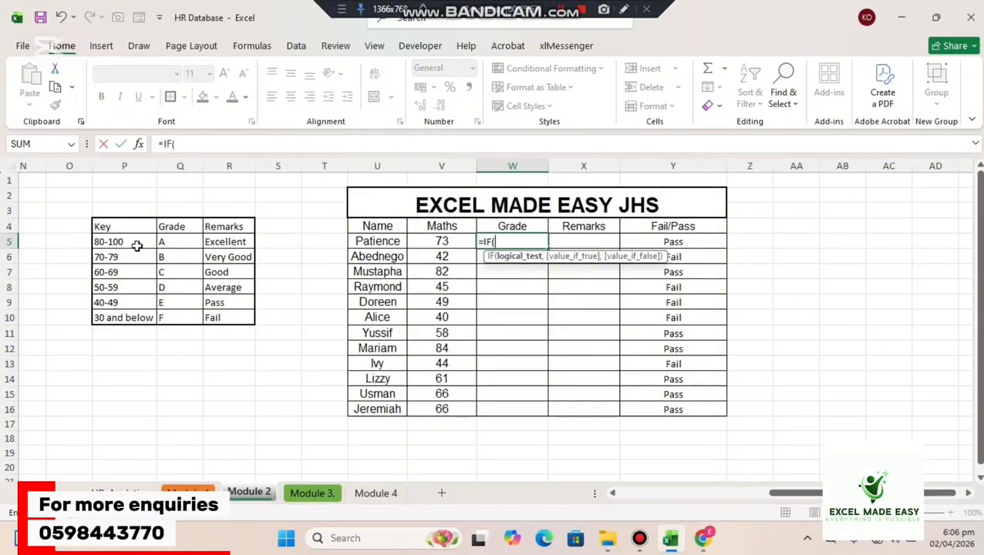
pyautogui.click(459, 241)
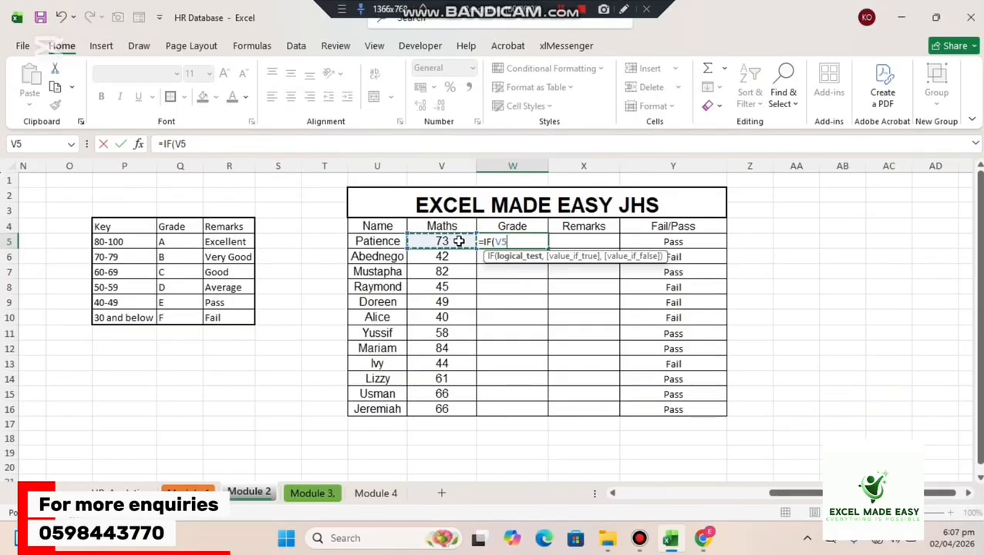
pyautogui.write('> ')
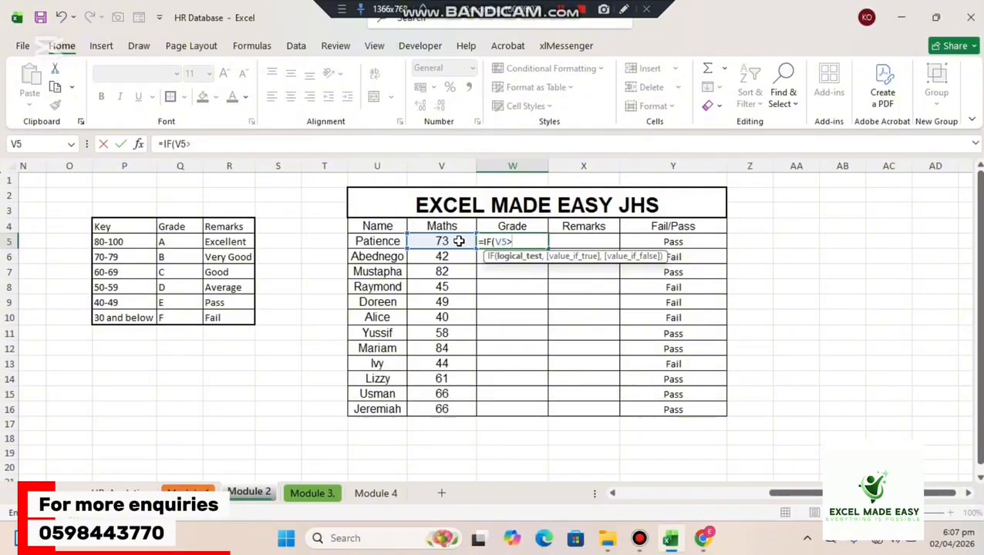
pyautogui.write('80,')
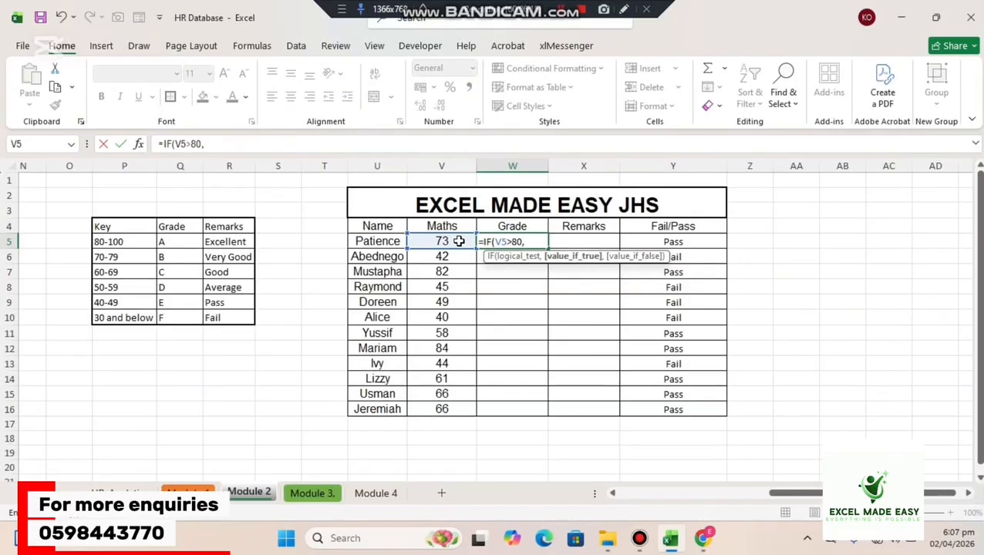
pyautogui.write('"A",')
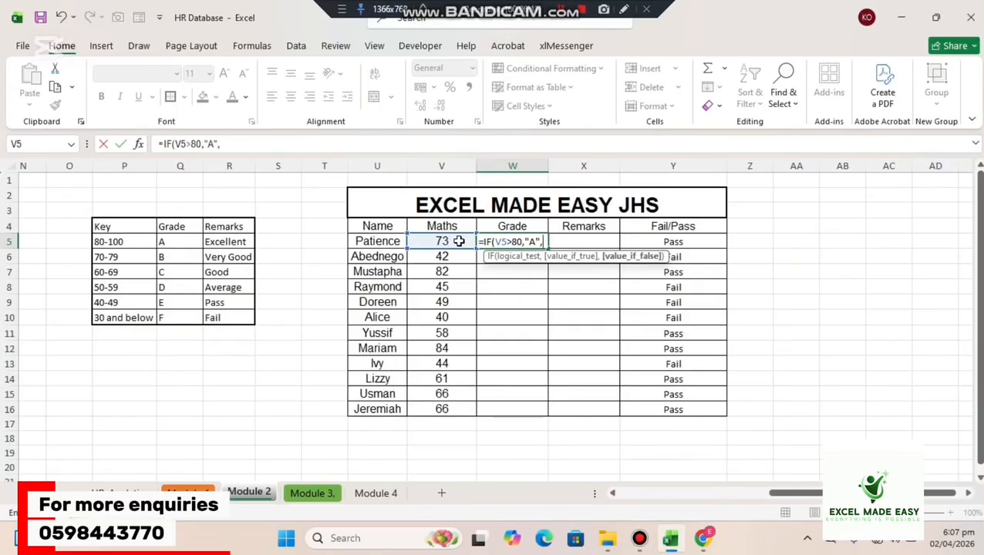
# Nest a second IF in the W5 grade formula that returns "B" when V5>70.
pyautogui.write('if')
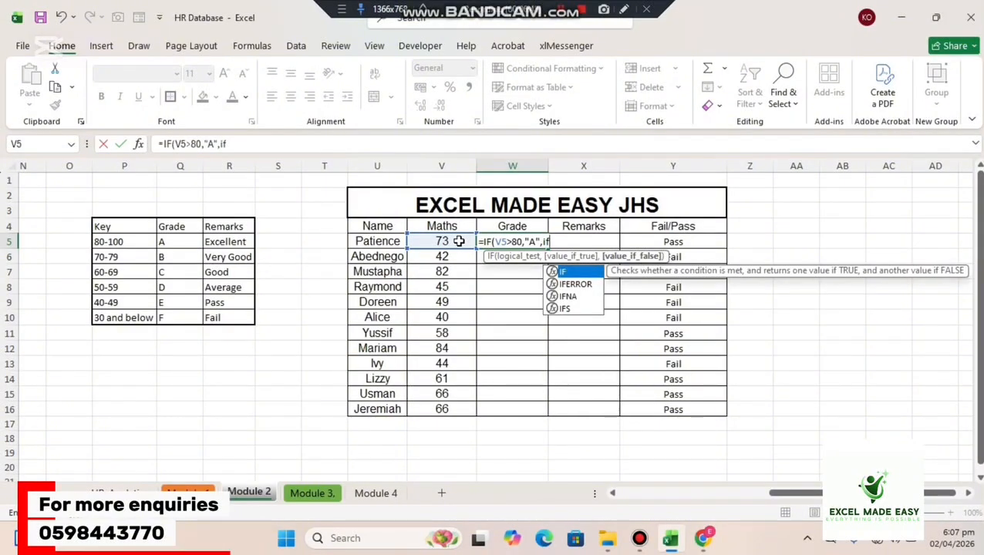
pyautogui.press('Tab')
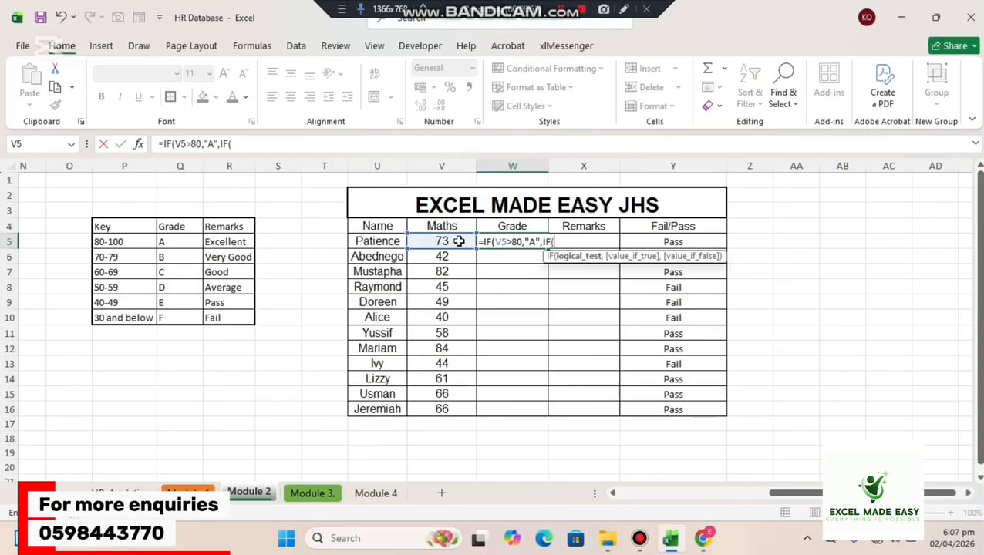
pyautogui.write('V')
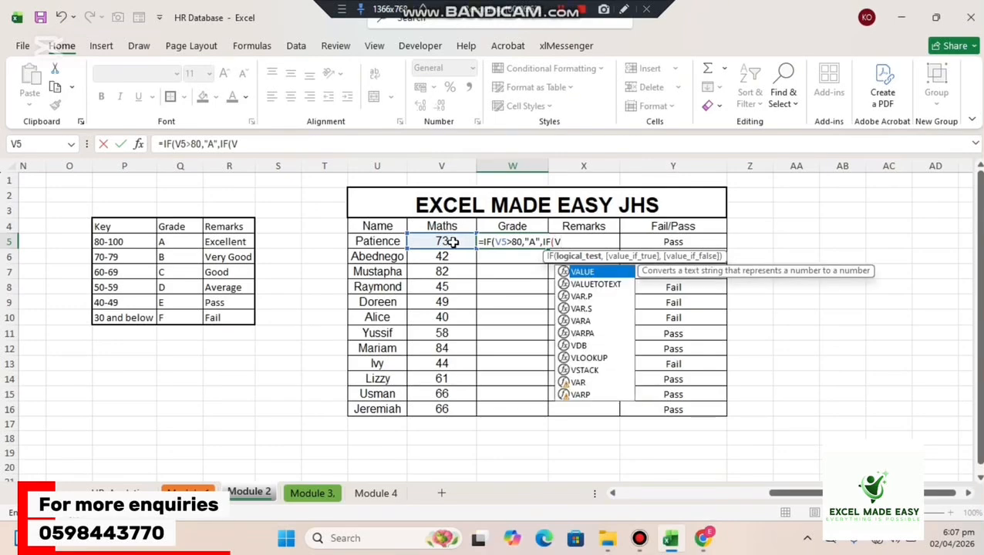
pyautogui.write('5')
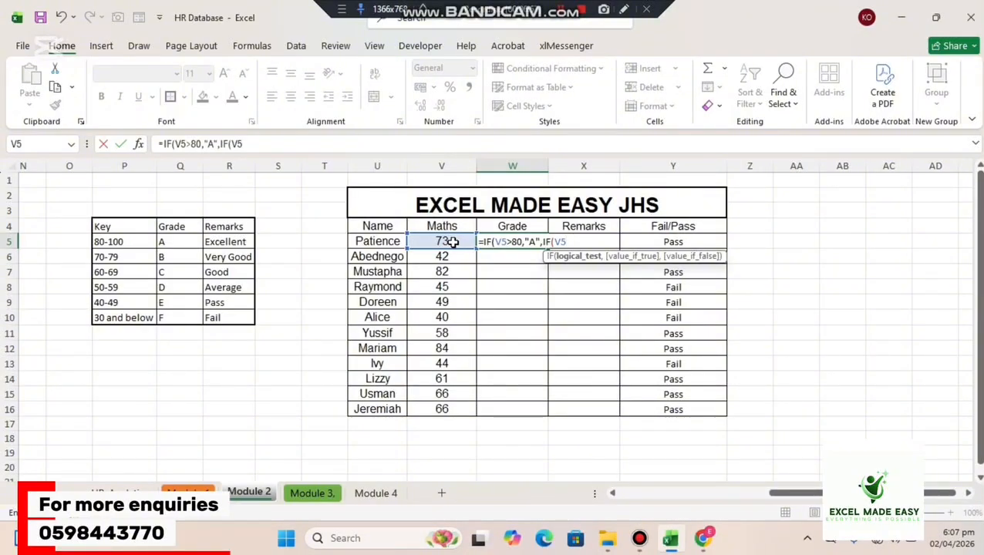
pyautogui.write('>70,')
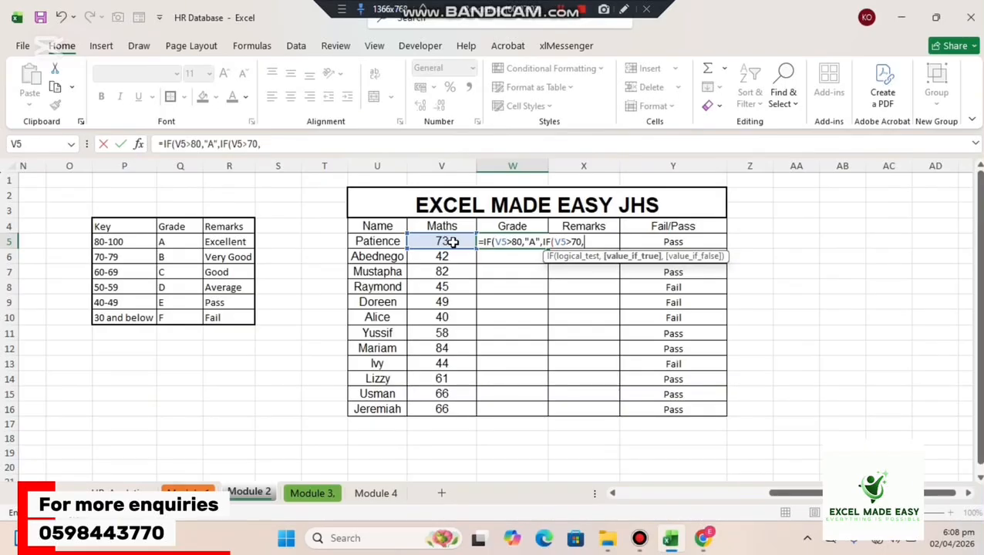
pyautogui.write('"B"')
pyautogui.write(',')
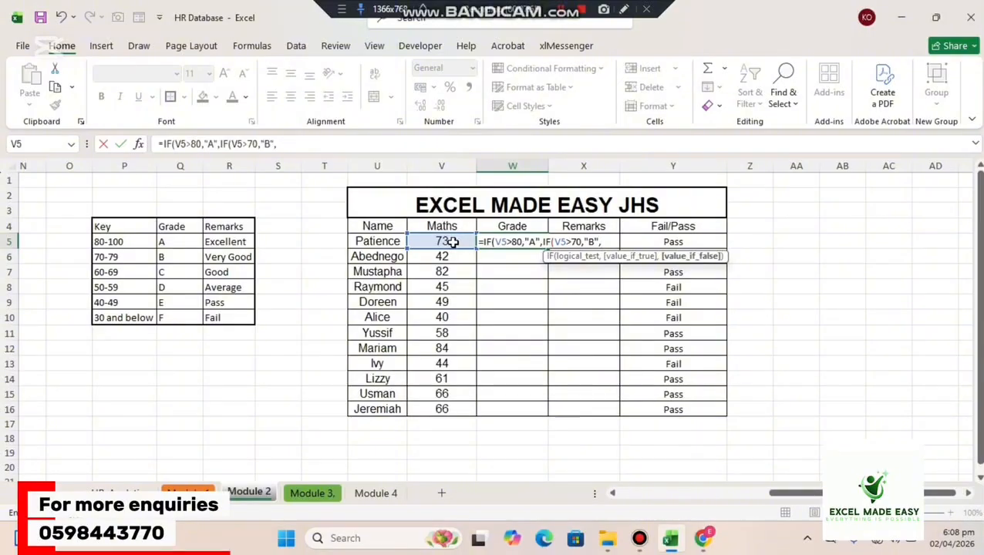
# Nest a third IF in the W5 grade formula that returns "C" when V5>60.
pyautogui.write('IF(')
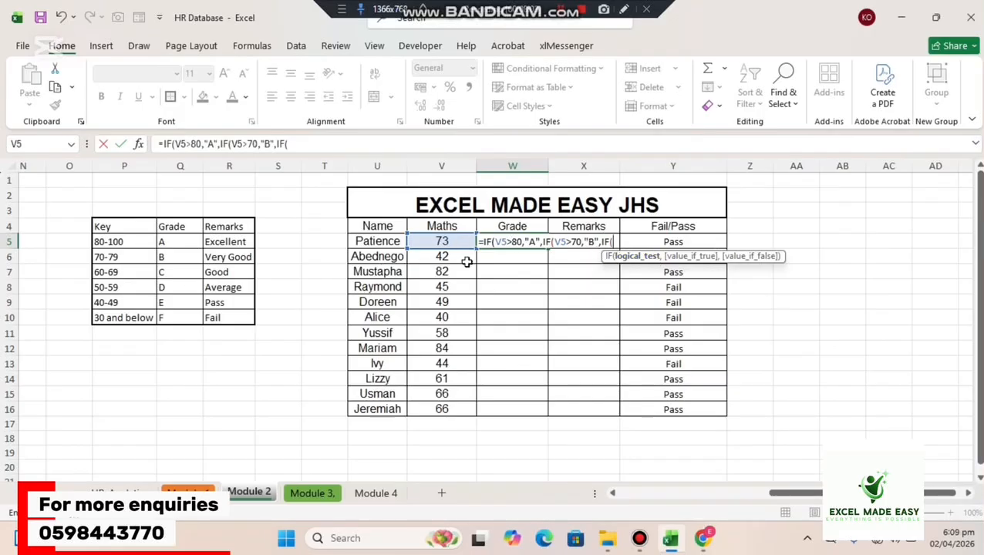
pyautogui.write('V5')
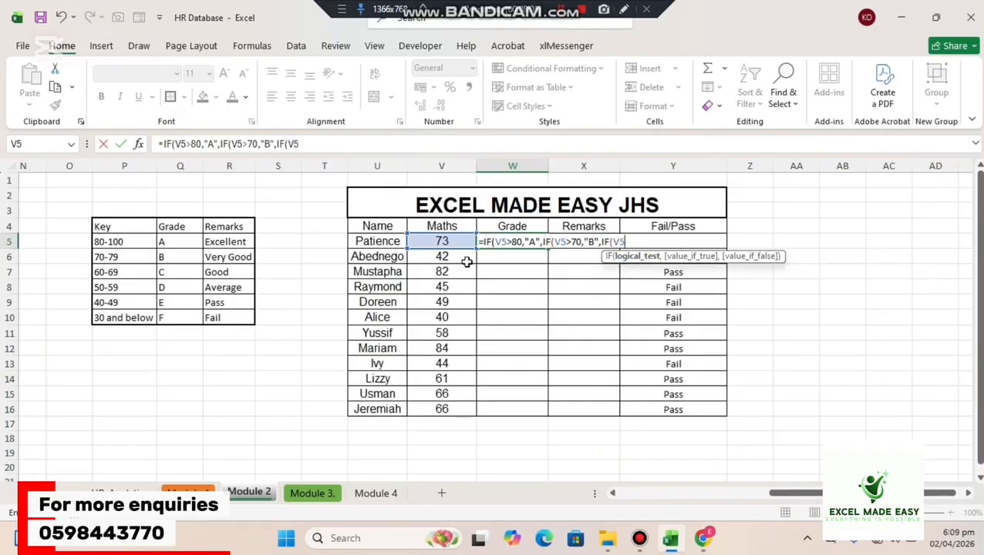
pyautogui.write('>60,')
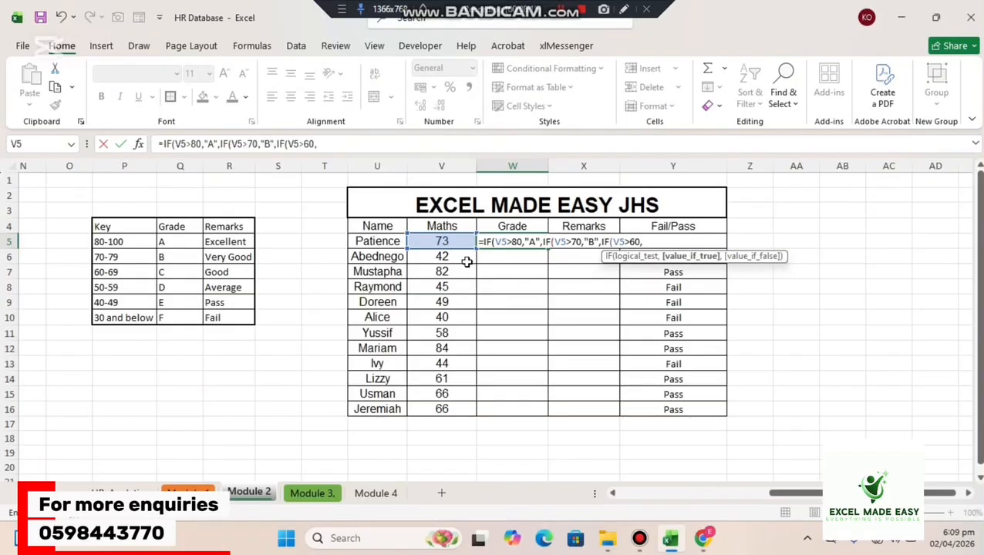
pyautogui.write('"C"')
# Change the A and B conditions in the W5 formula to V5>=80 and V5>=70.
pyautogui.click(515, 242)
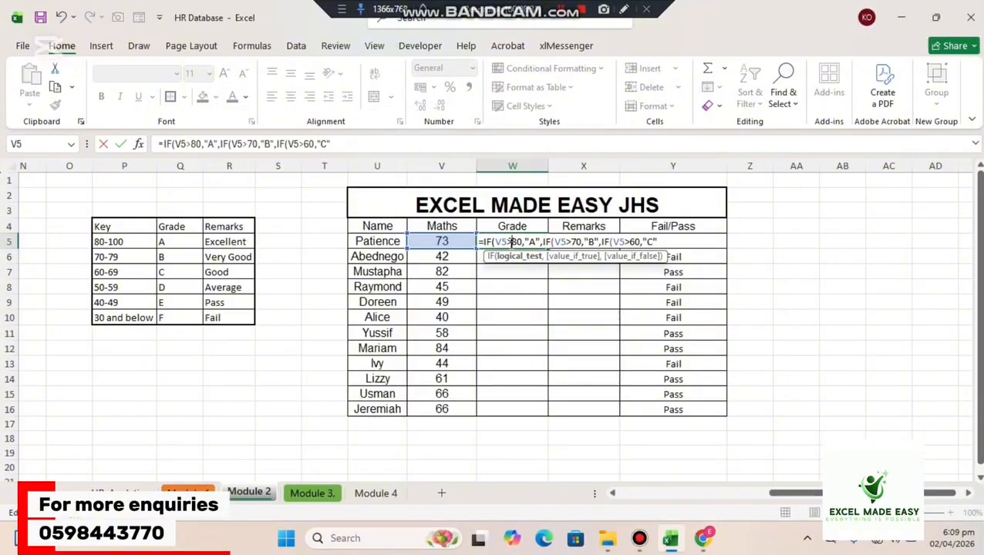
pyautogui.write('=')
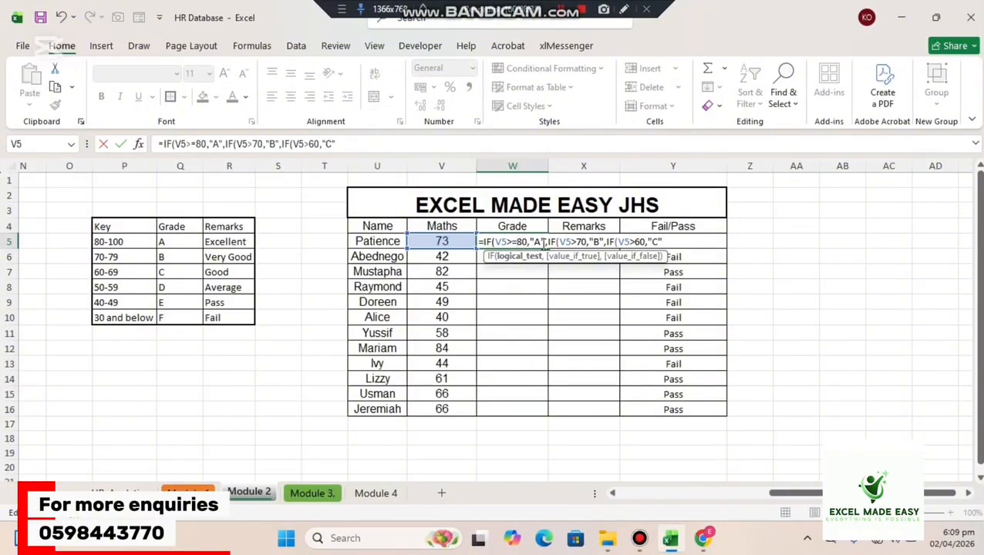
pyautogui.click(544, 244)
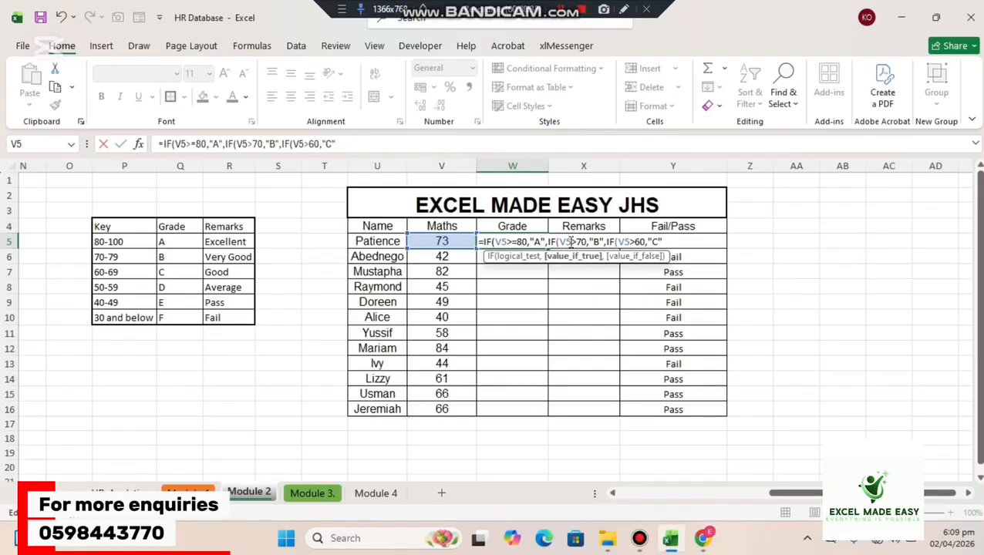
pyautogui.click(571, 242)
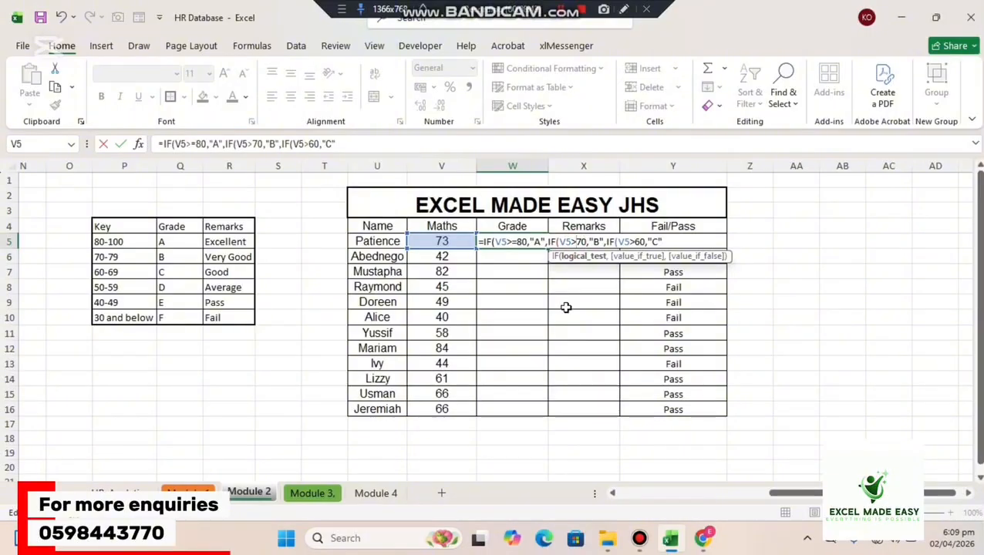
pyautogui.write('=')
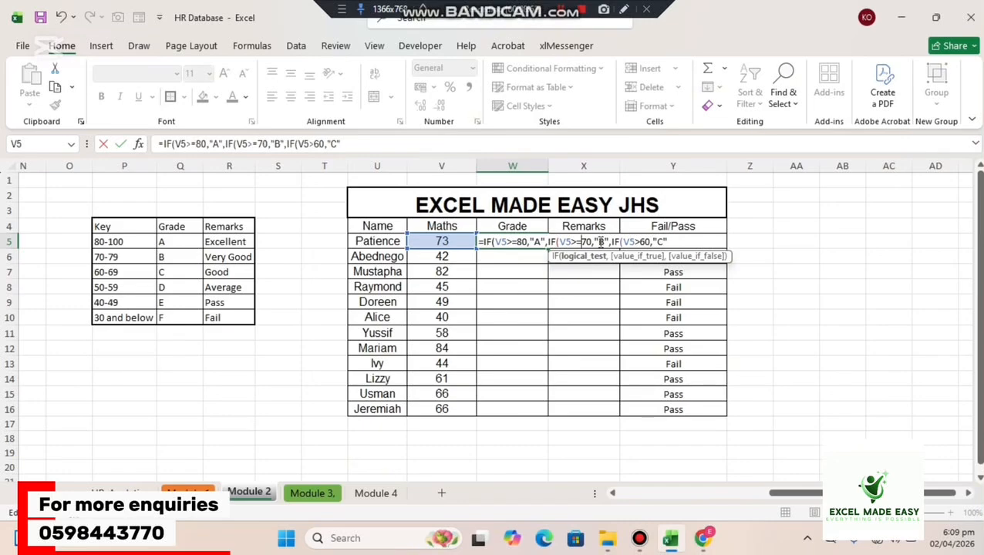
# Extend the end of the W5 formula with a nested IF that returns "D" when V5>=50.
pyautogui.click(673, 242)
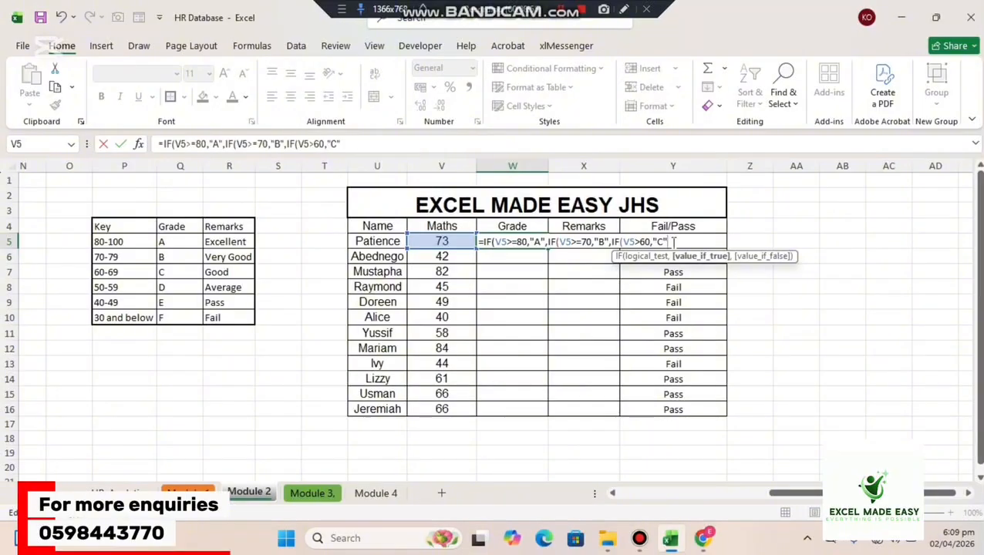
pyautogui.write(',')
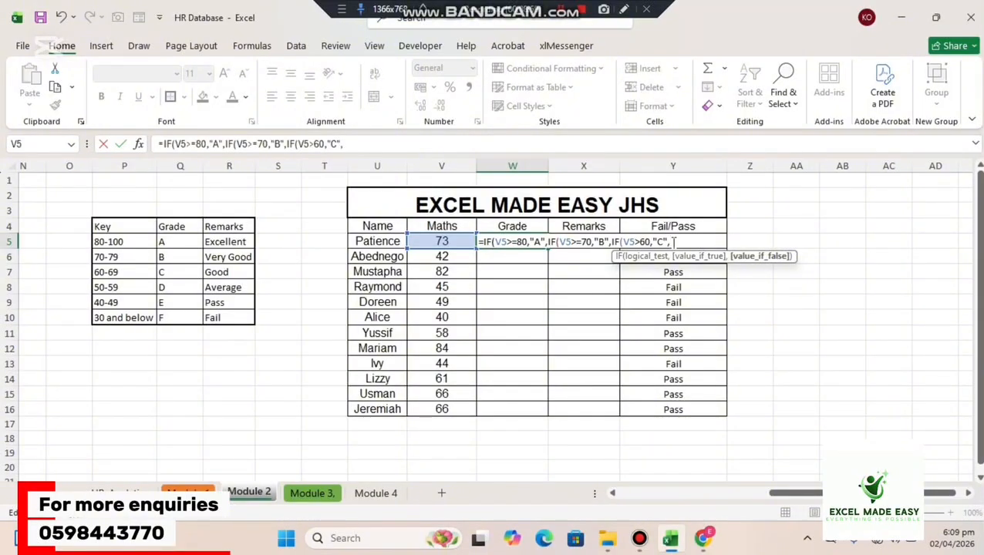
pyautogui.write('if')
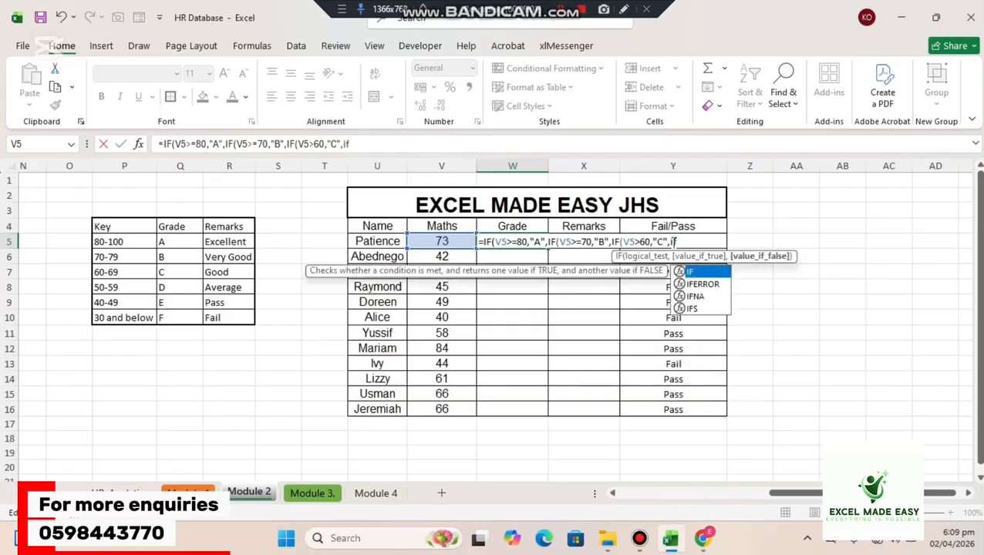
pyautogui.press('Tab')
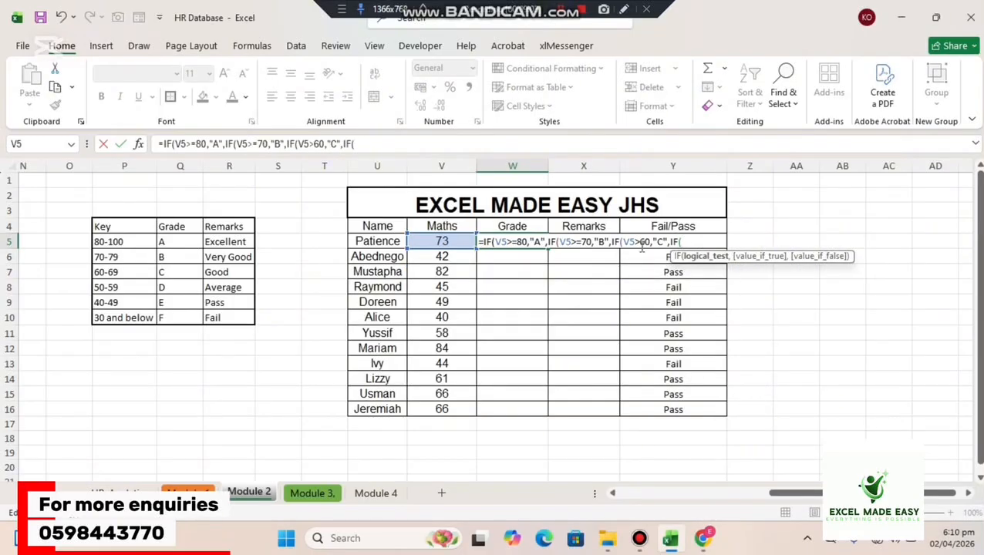
pyautogui.write('v5')
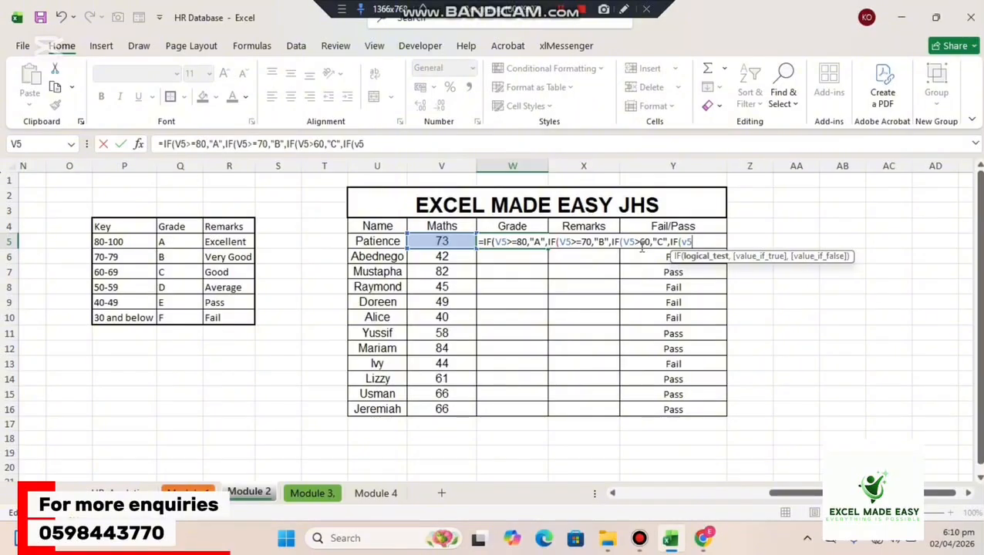
pyautogui.write('>=50,"')
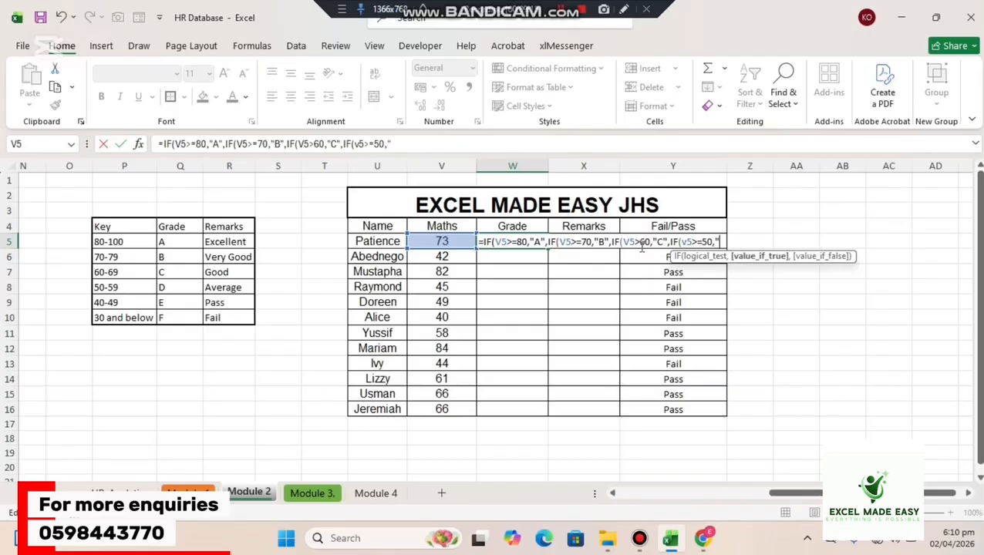
pyautogui.write('D",')
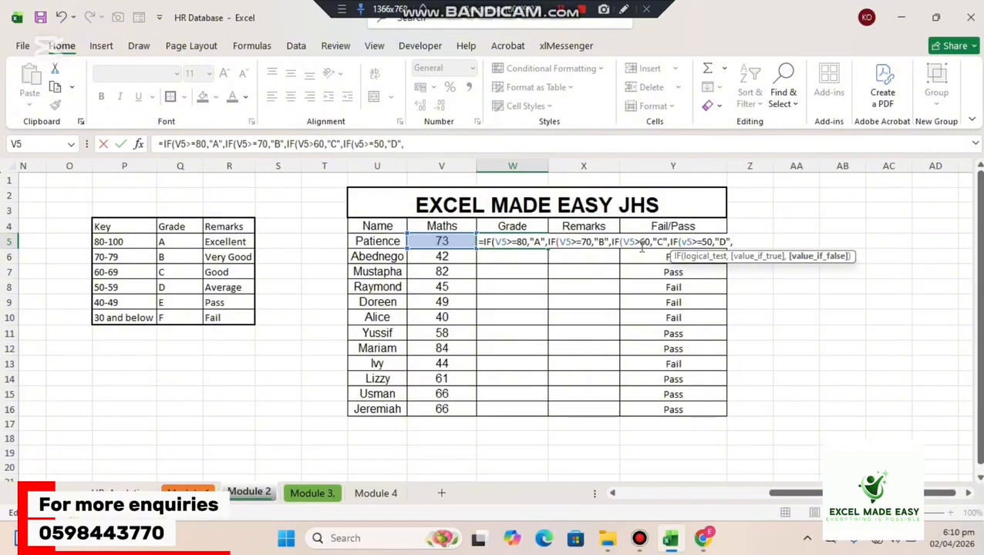
pyautogui.write('if')
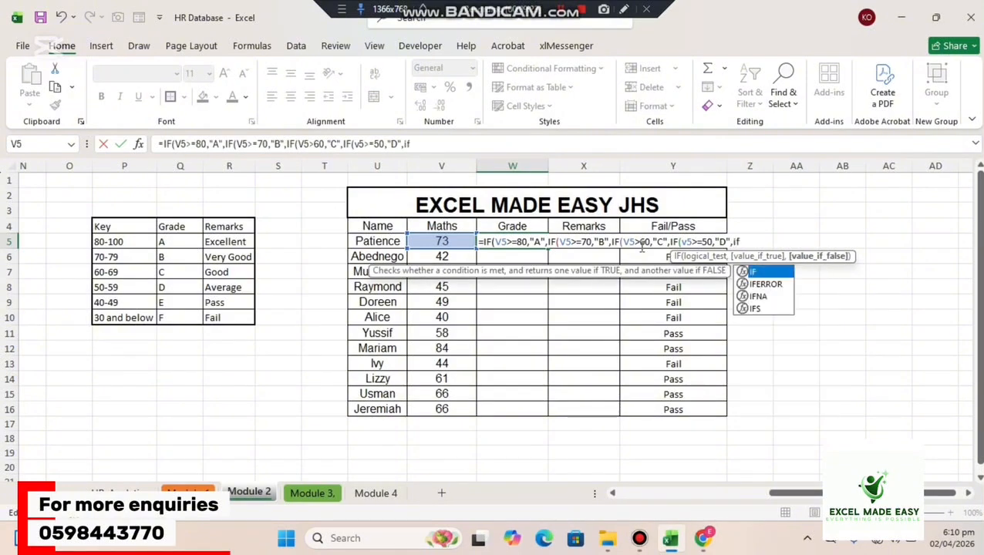
# Nest a fifth IF in the W5 grade formula that returns "E" when V5>=40.
pyautogui.press('Tab')
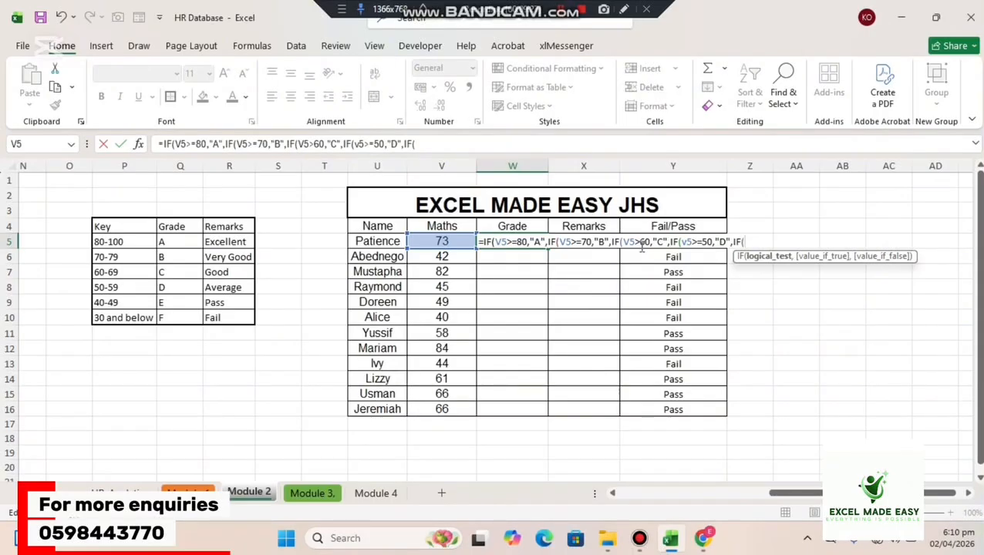
pyautogui.write('v')
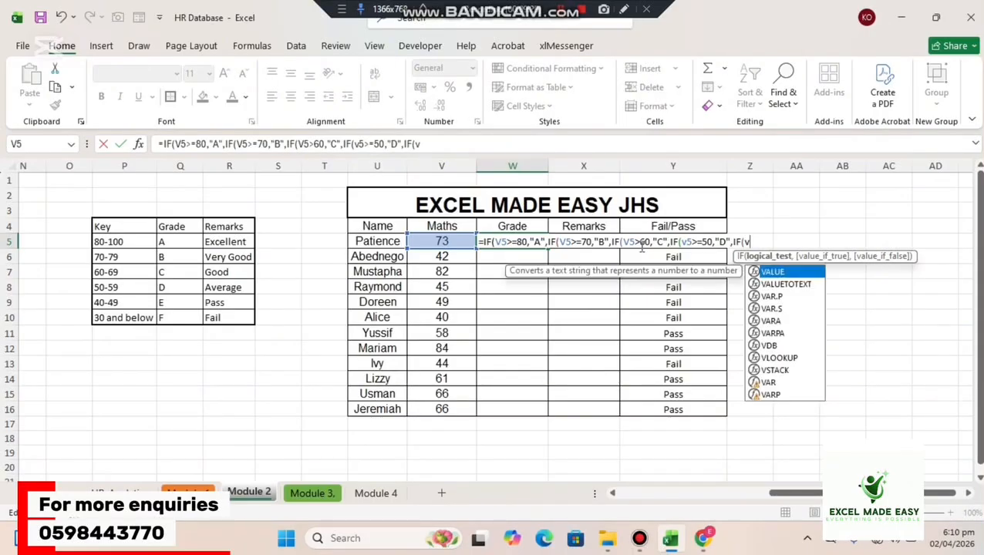
pyautogui.write('5')
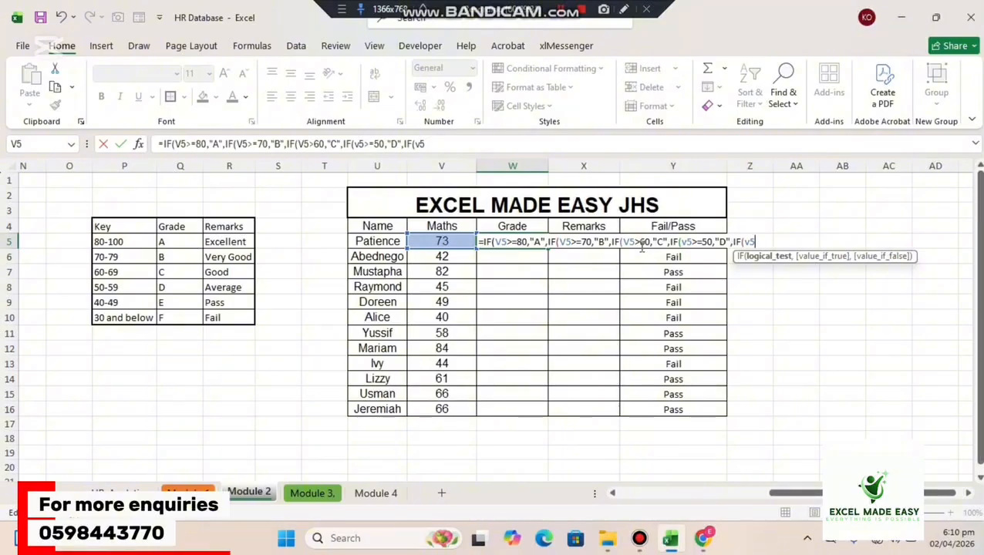
pyautogui.write('>=40,')
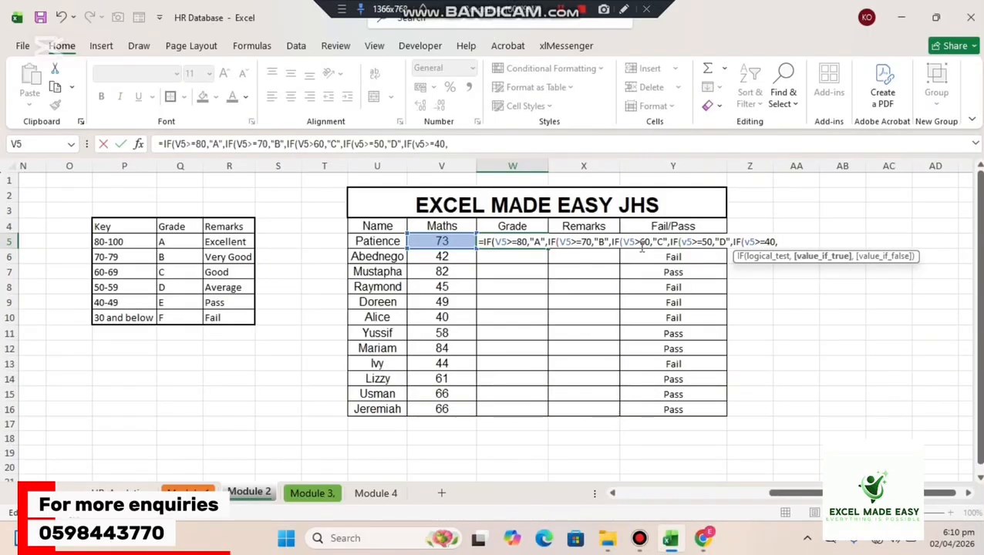
pyautogui.write('"E",')
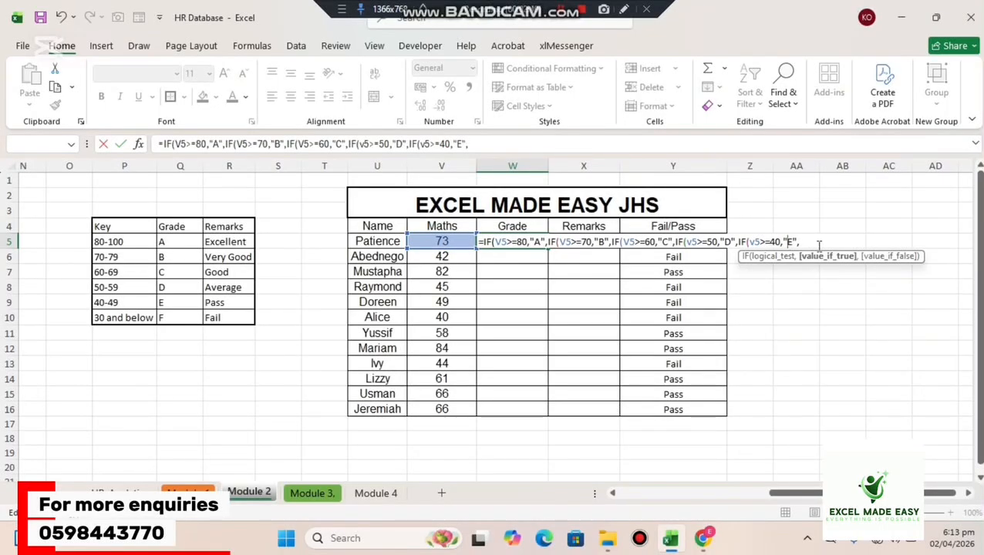
# Add "F" as the final value-if-false in the nested IF grade formula in W5.
pyautogui.click(807, 241)
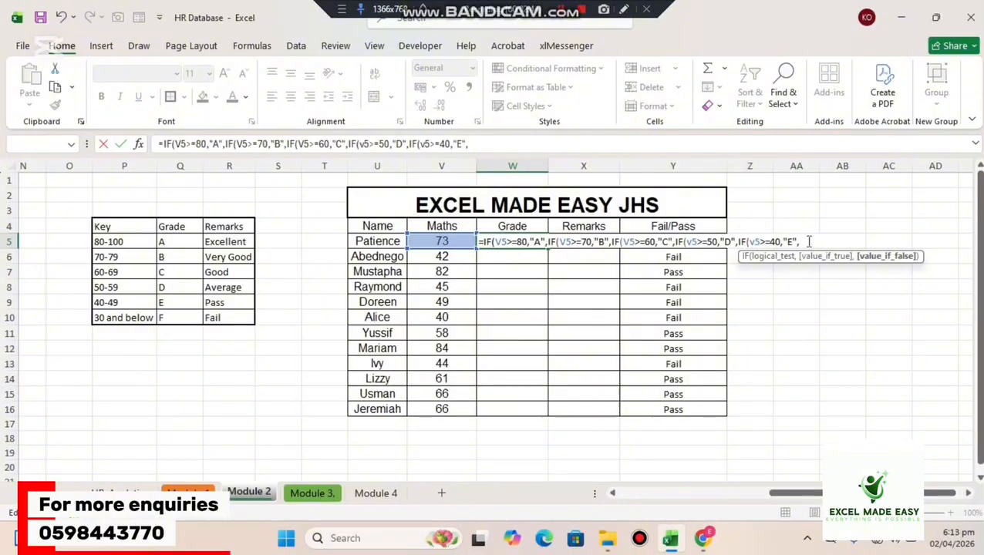
pyautogui.write('"f')
pyautogui.press('BackSpace')
pyautogui.write('F')
pyautogui.write('"F')
pyautogui.write('))')
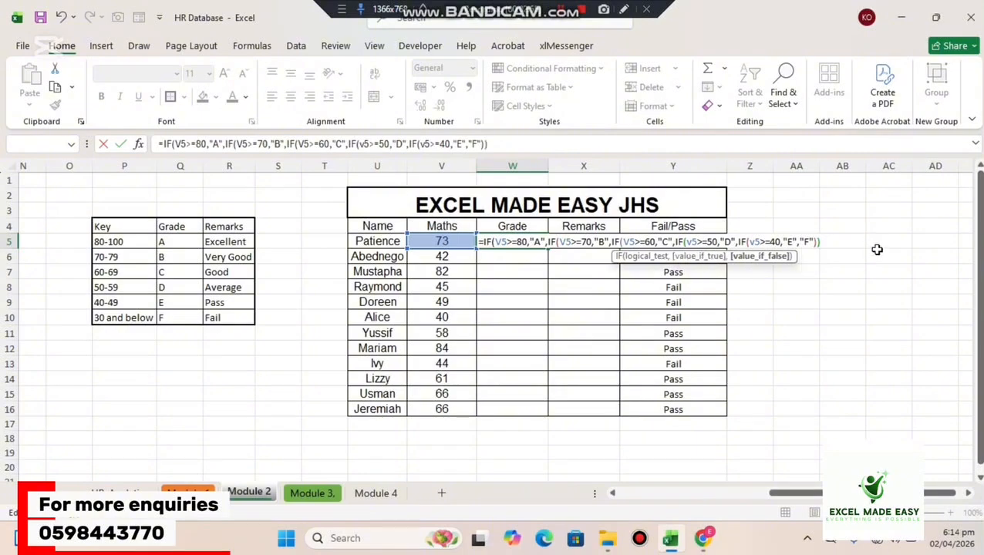
pyautogui.write(')')
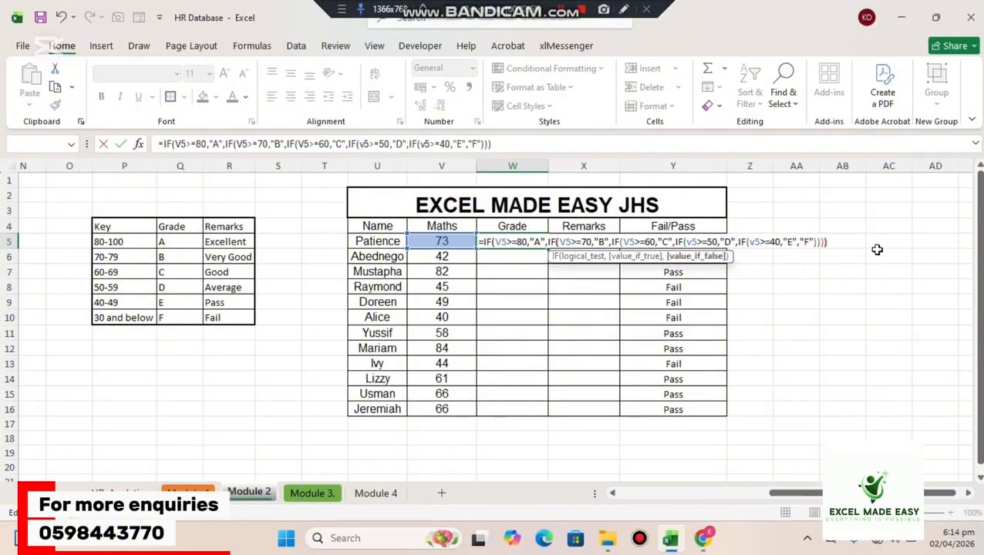
pyautogui.write('))')
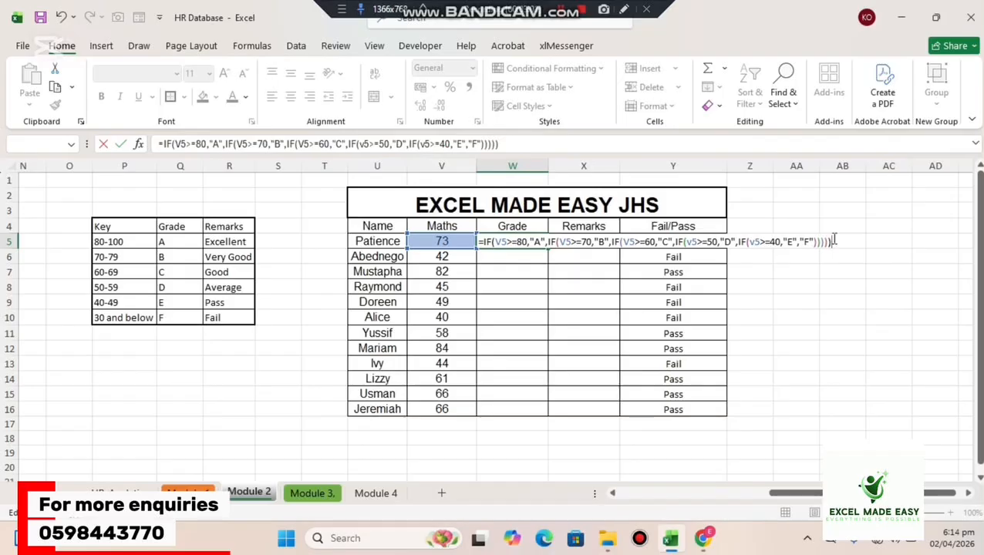
# Close all five IF functions in the W5 formula with parentheses and enter the formula.
pyautogui.click(817, 242)
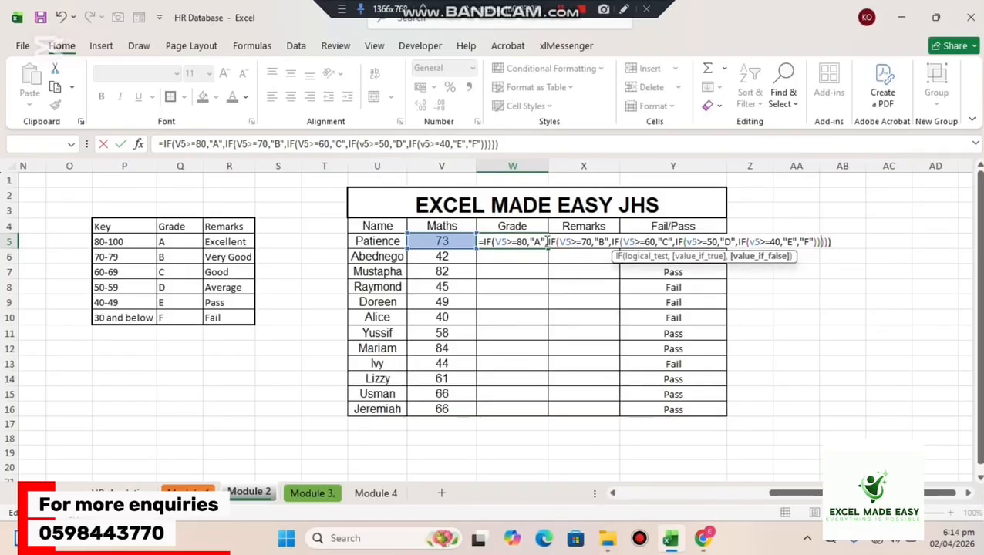
pyautogui.click(528, 242)
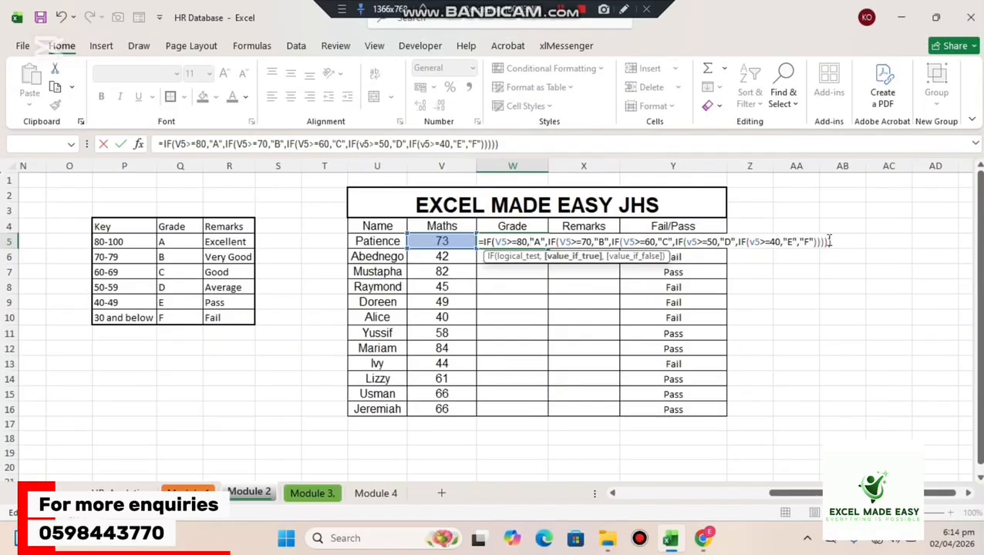
pyautogui.click(807, 241)
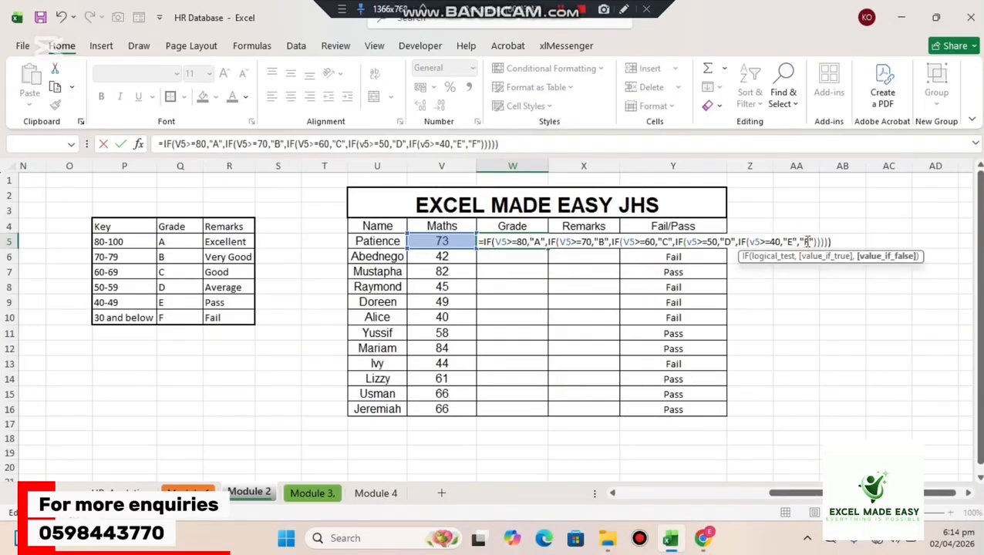
pyautogui.press('Return')
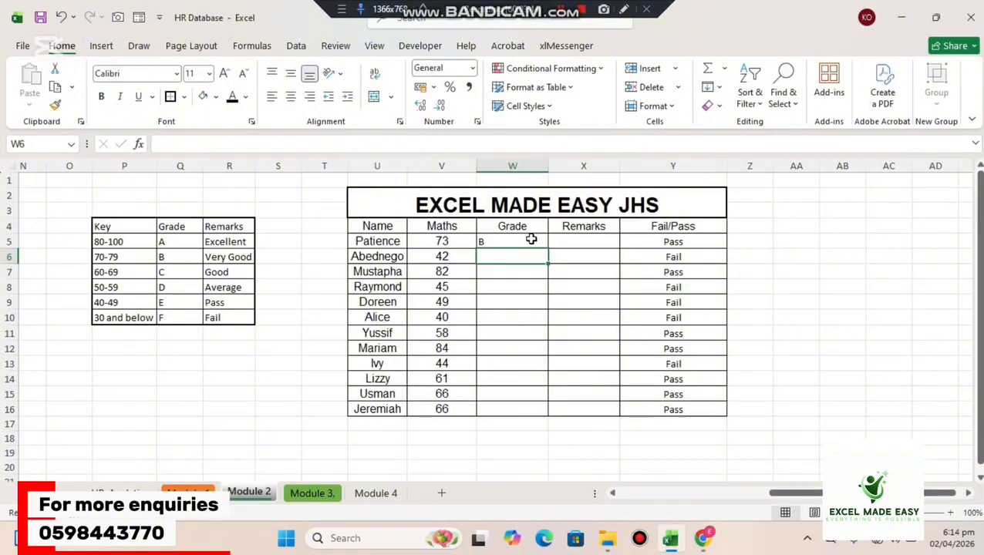
# Fill the W5 grade formula down to W16.
pyautogui.click(531, 239)
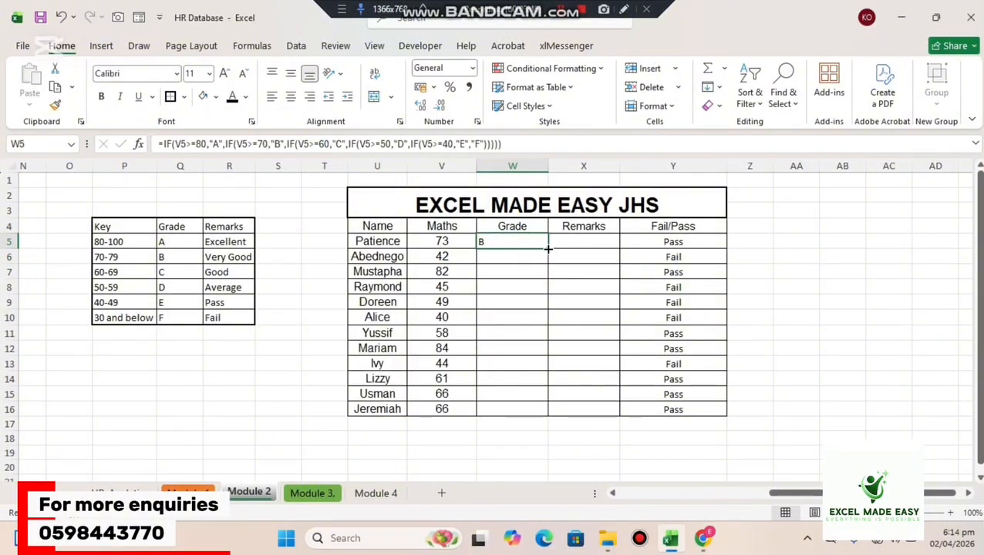
pyautogui.moveTo(547, 249); pyautogui.dragTo(549, 336)
pyautogui.moveTo(549, 394); pyautogui.dragTo(549, 411)
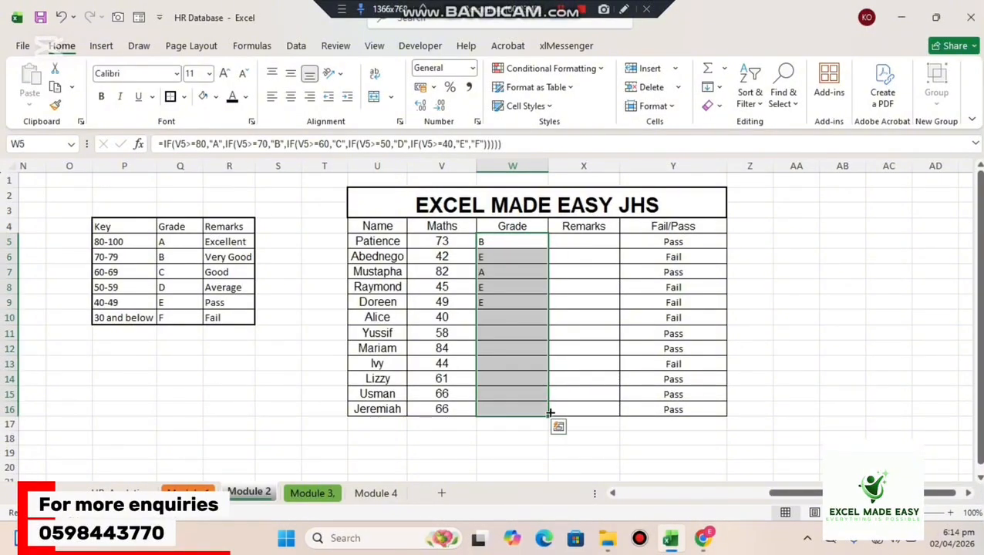
# Centre the grades in W5:W16 and set their font to Arial.
pyautogui.click(290, 97)
pyautogui.click(177, 74)
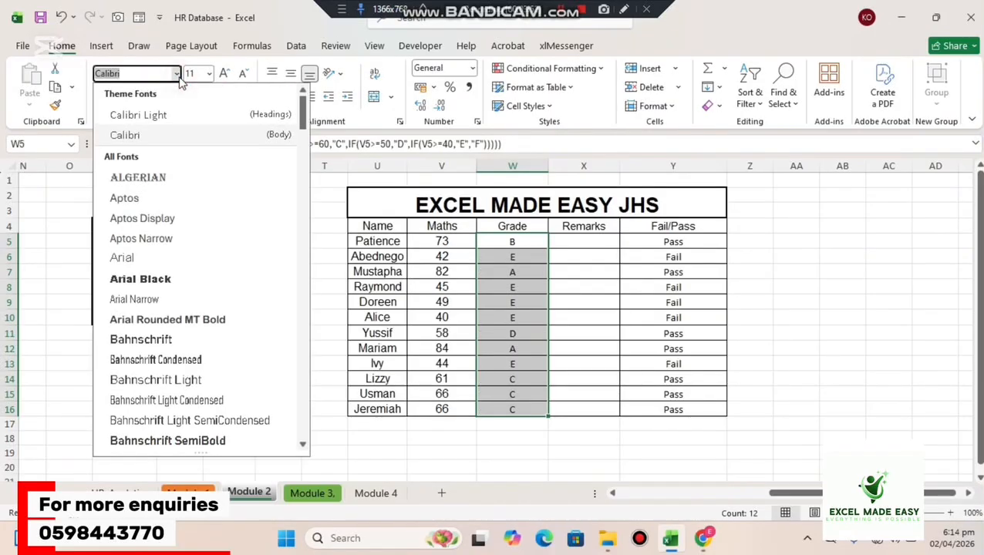
pyautogui.click(155, 265)
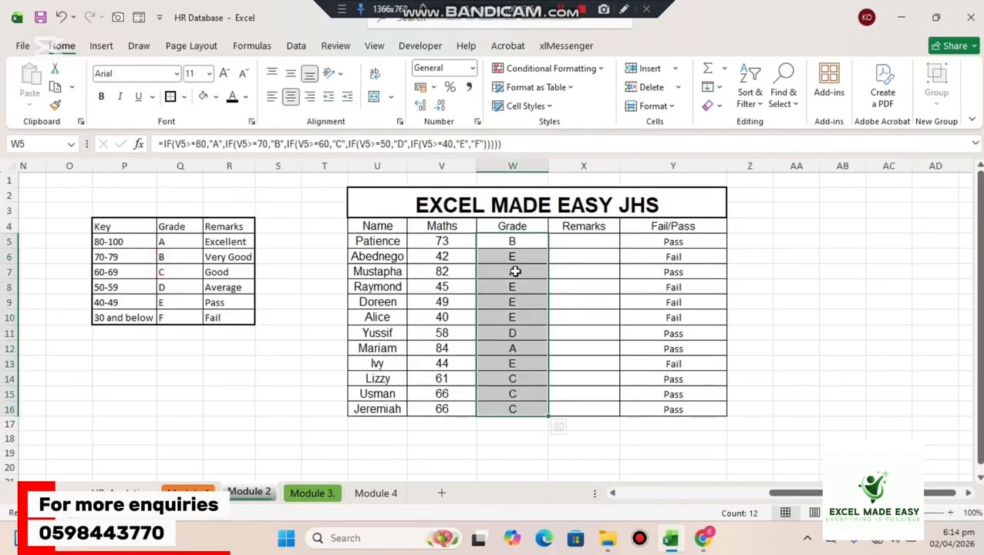
pyautogui.click(817, 305)
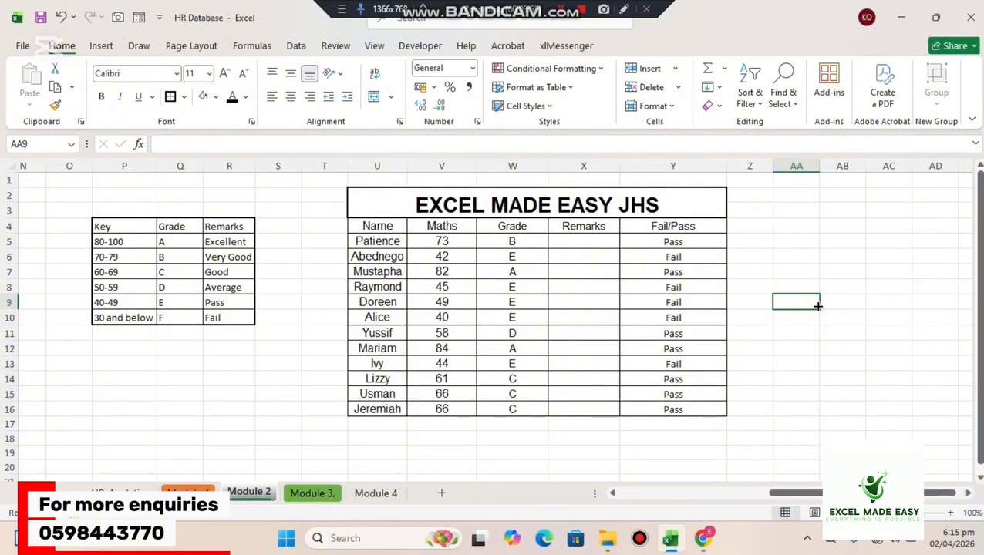
# Start an IF formula in X5 under Remarks that returns "Excellent" when W5=A, with A unquoted.
pyautogui.click(508, 241)
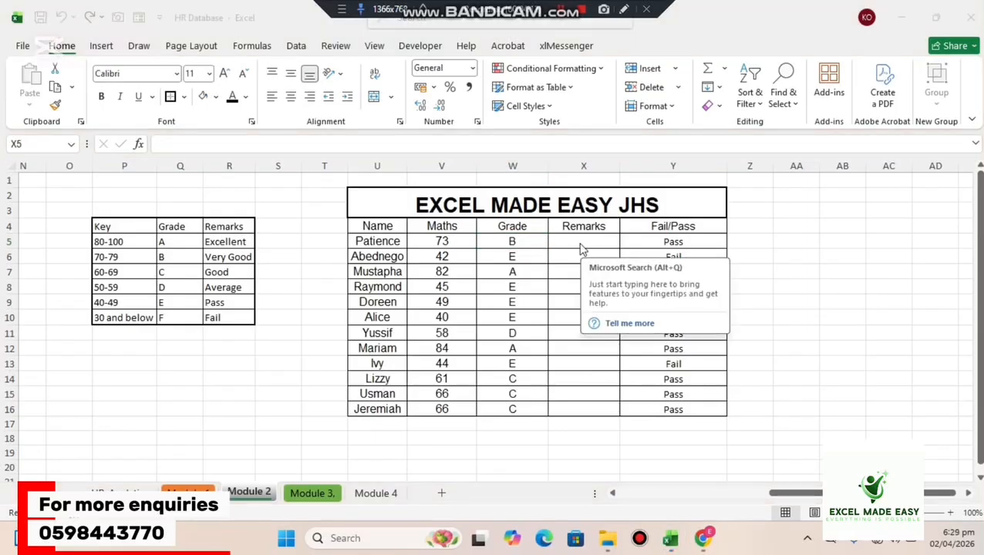
pyautogui.click(833, 266)
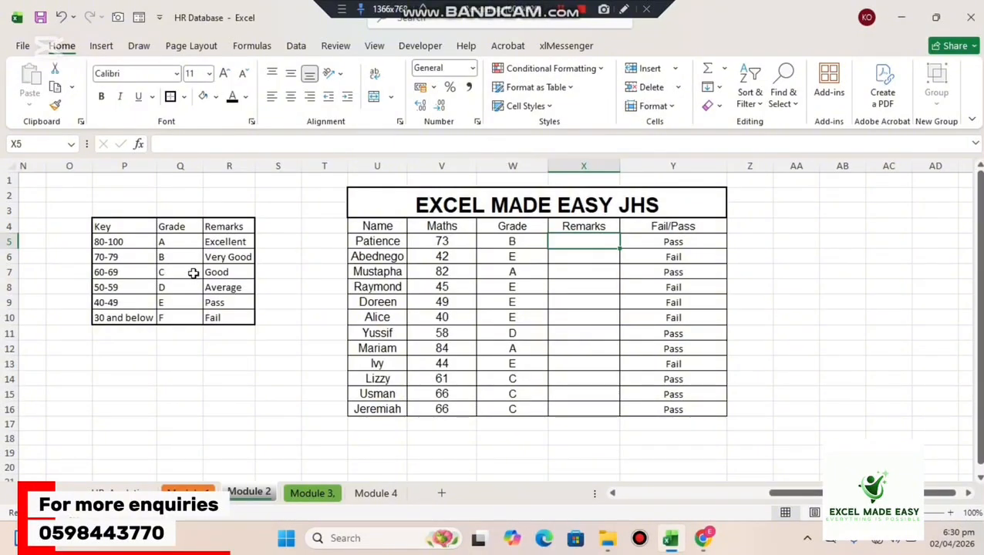
pyautogui.doubleClick(568, 245)
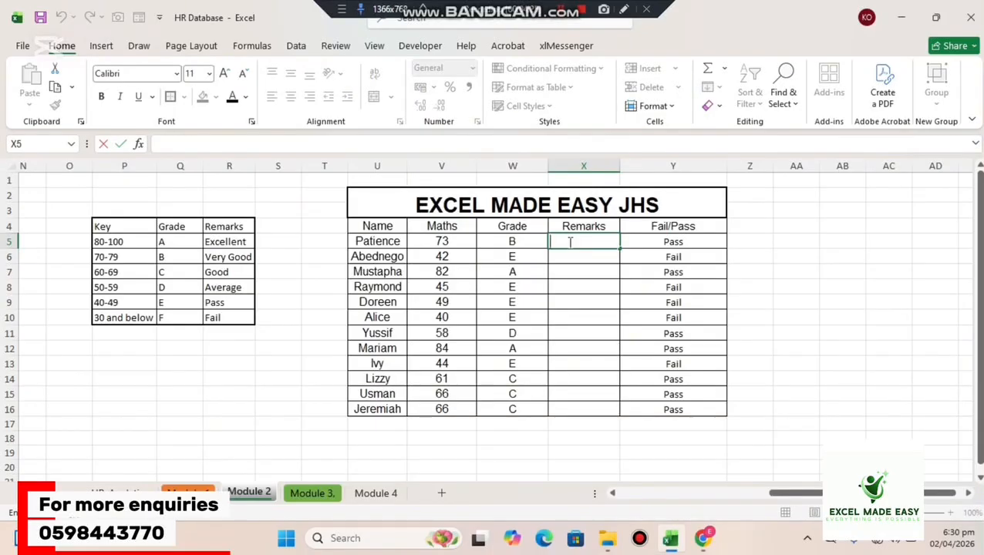
pyautogui.write('=if')
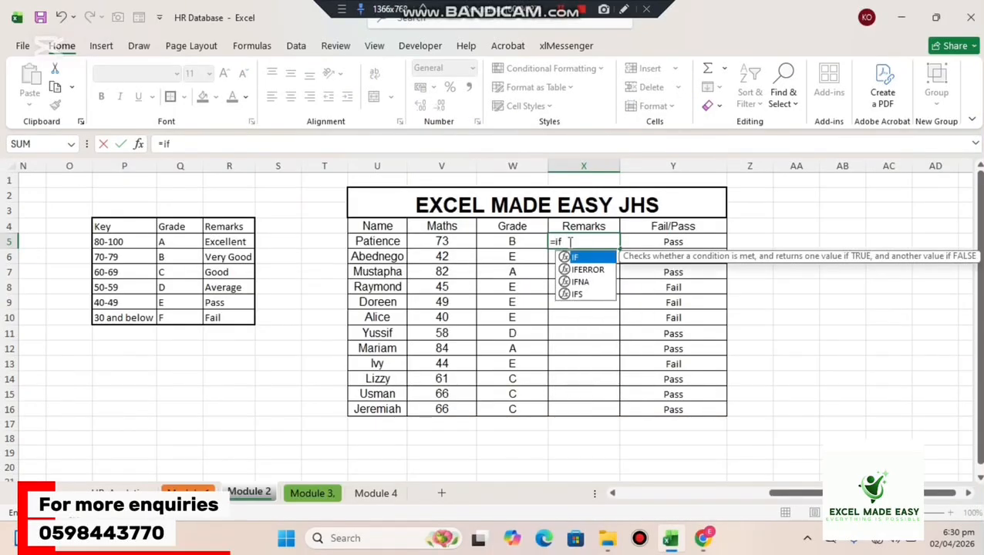
pyautogui.press('Tab')
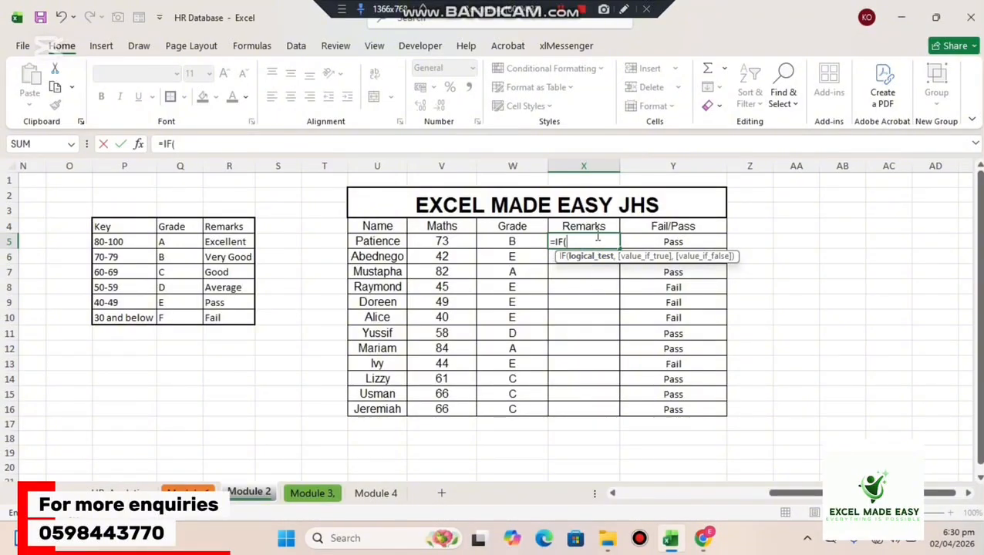
pyautogui.click(515, 241)
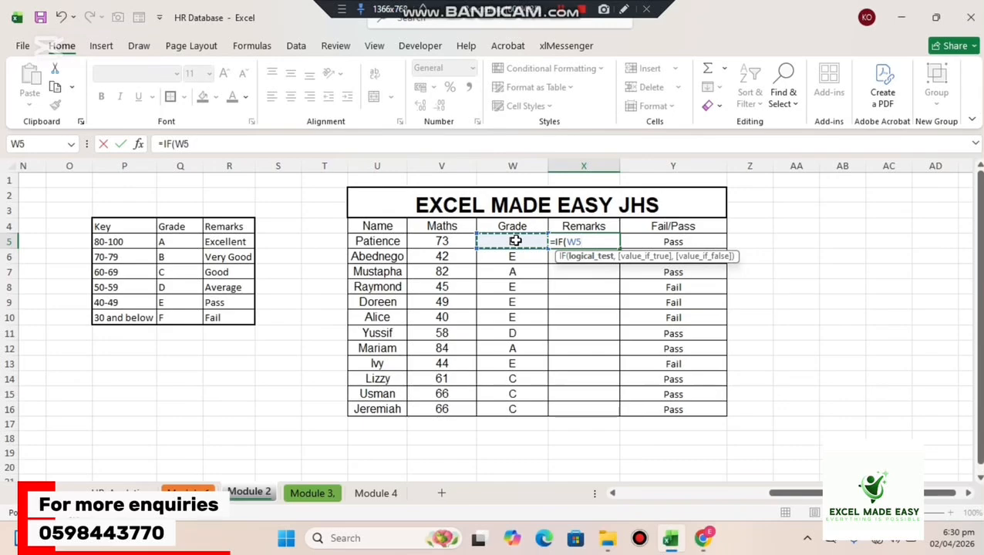
pyautogui.write('=A,')
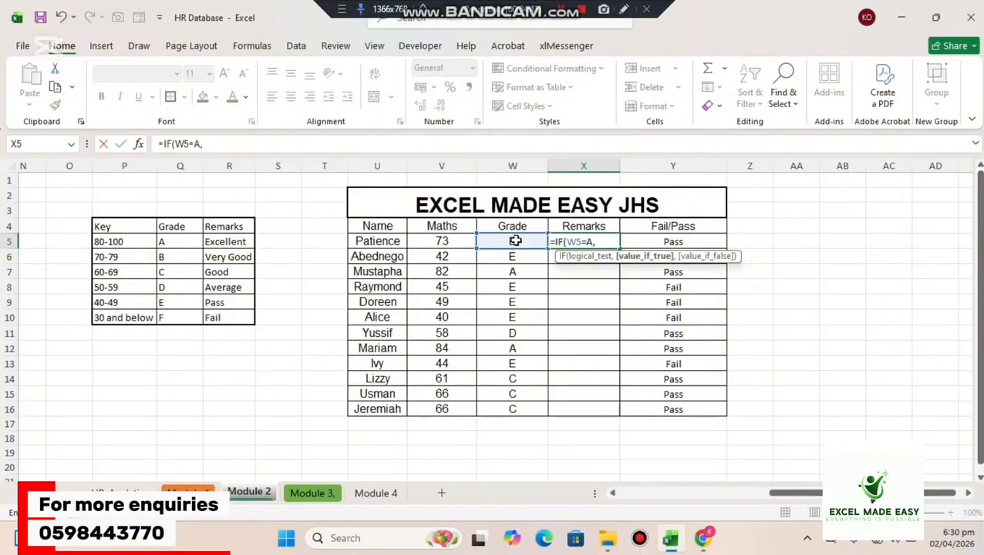
pyautogui.write('"Exce')
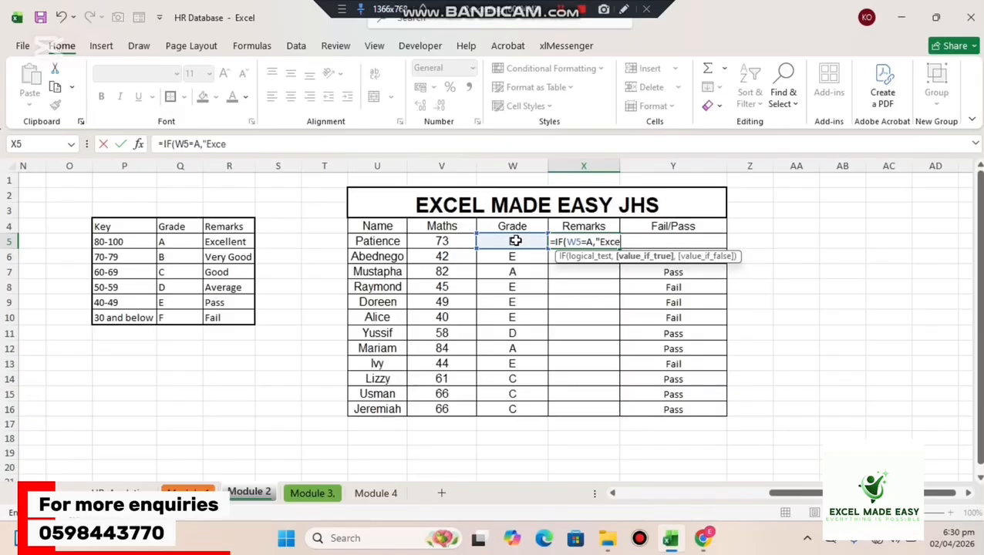
pyautogui.write('llent",')
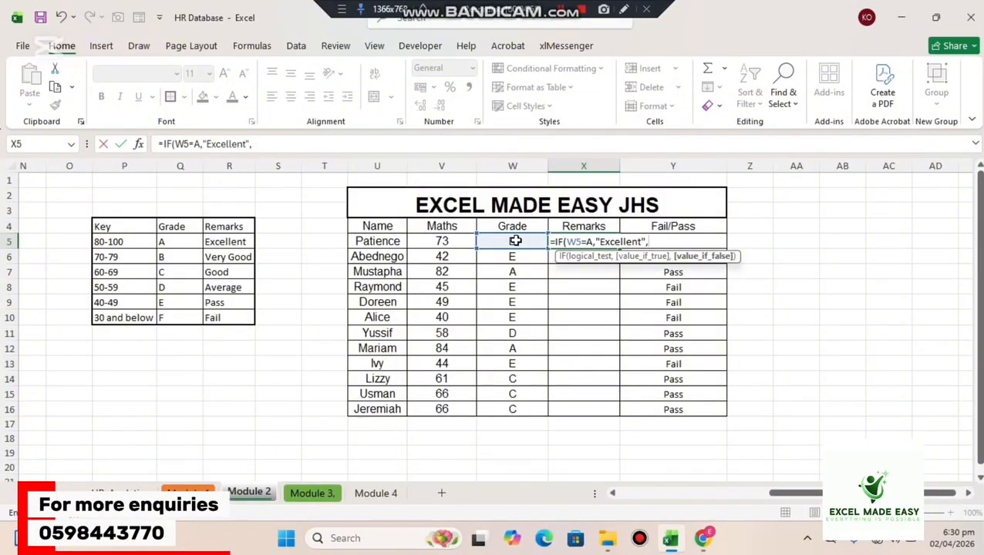
pyautogui.write('IF(')
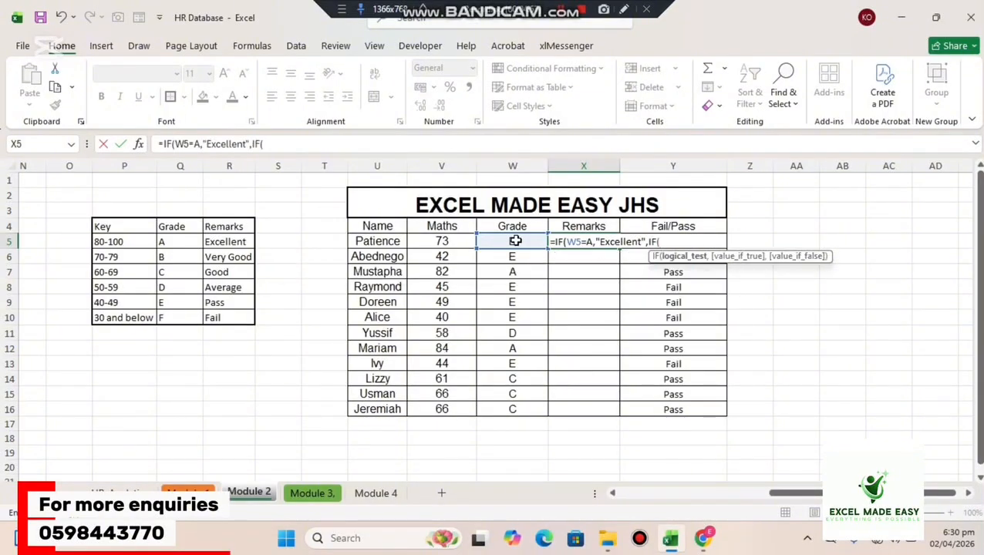
# Nest a second IF in the X5 remarks formula that returns "Very Good" when W5=B.
pyautogui.click(513, 241)
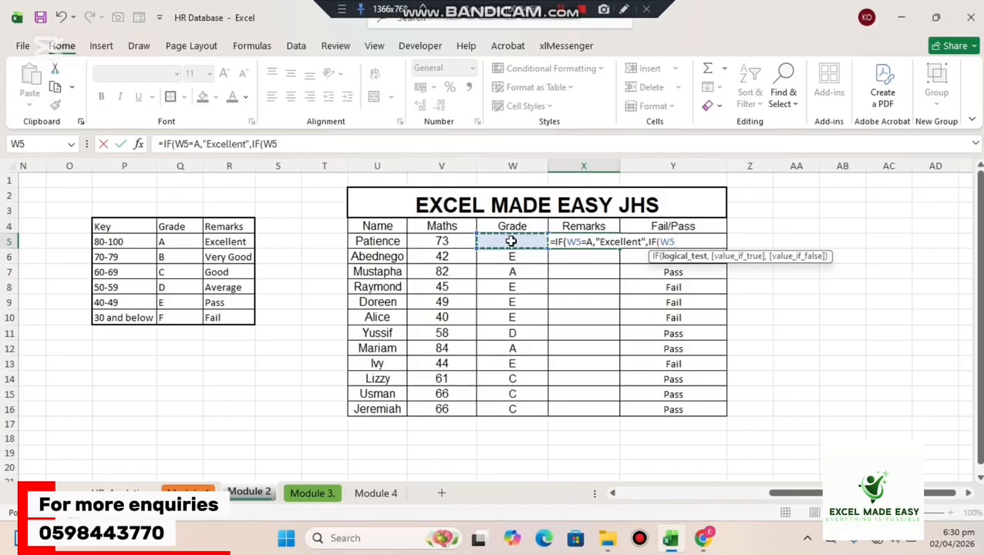
pyautogui.write('=B')
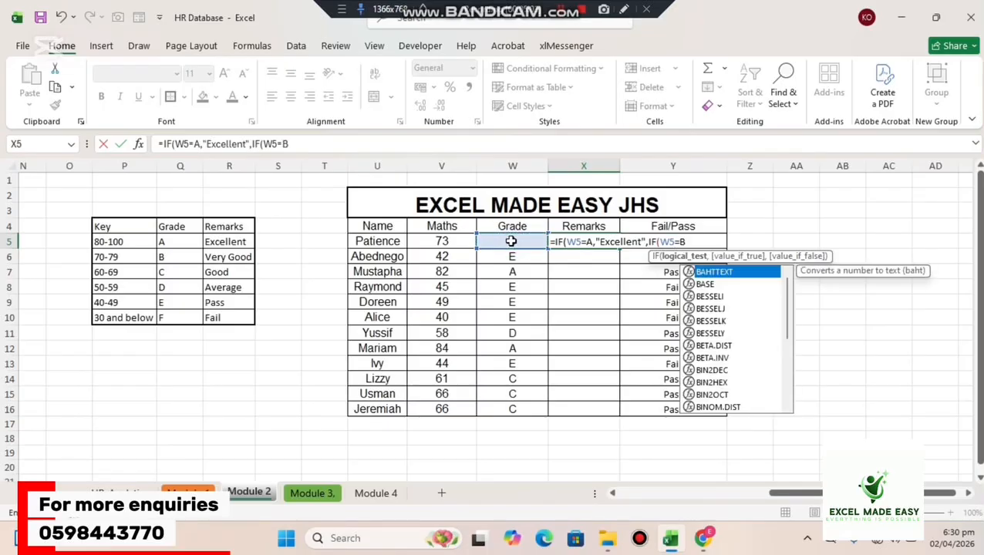
pyautogui.write(',')
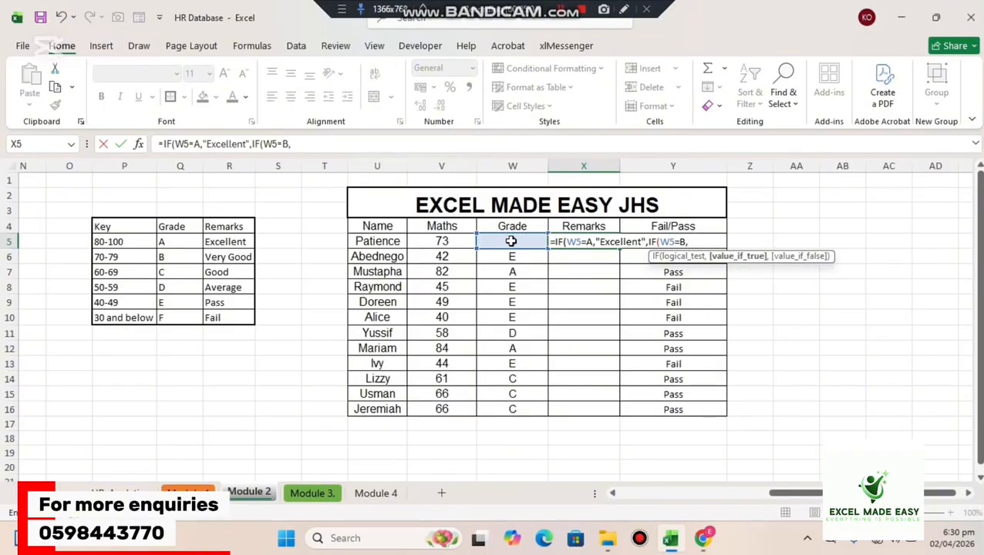
pyautogui.write('"Very G')
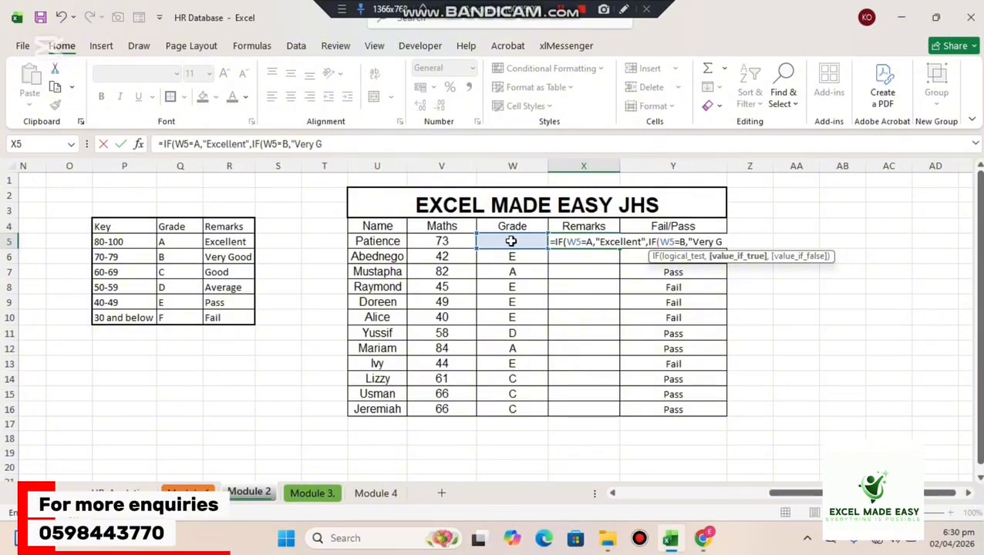
pyautogui.write('ood",')
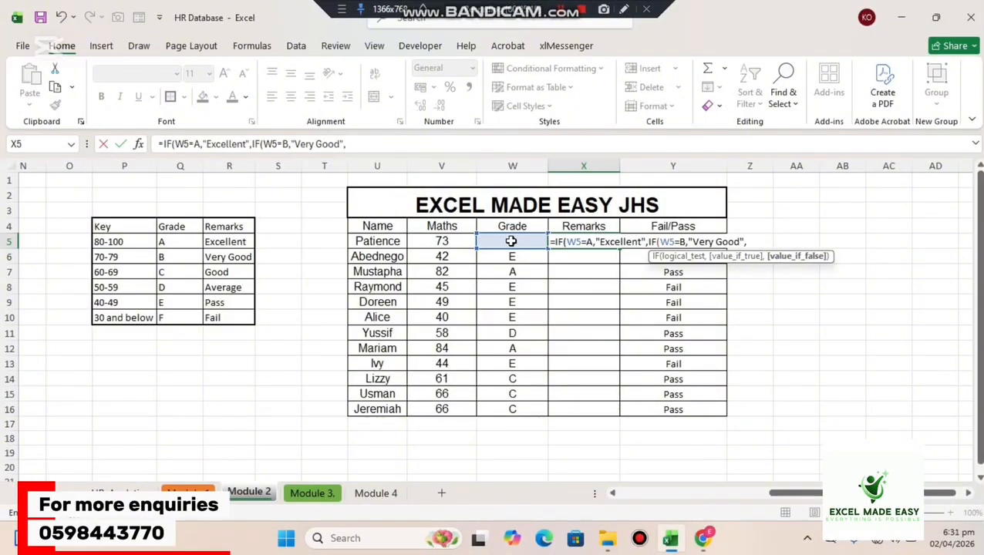
# Nest a third IF in the X5 remarks formula that returns "Good" when W5=C.
pyautogui.write('IF(')
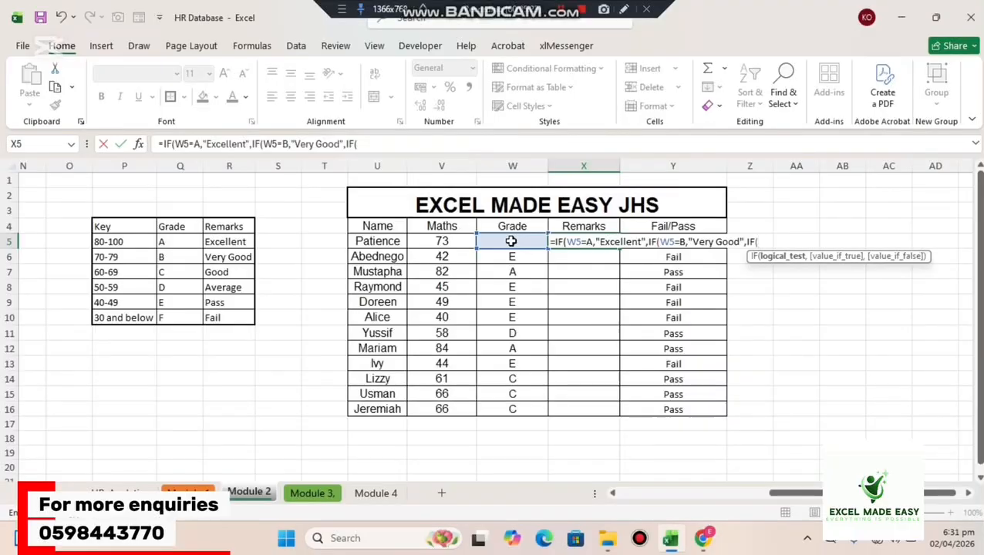
pyautogui.click(510, 240)
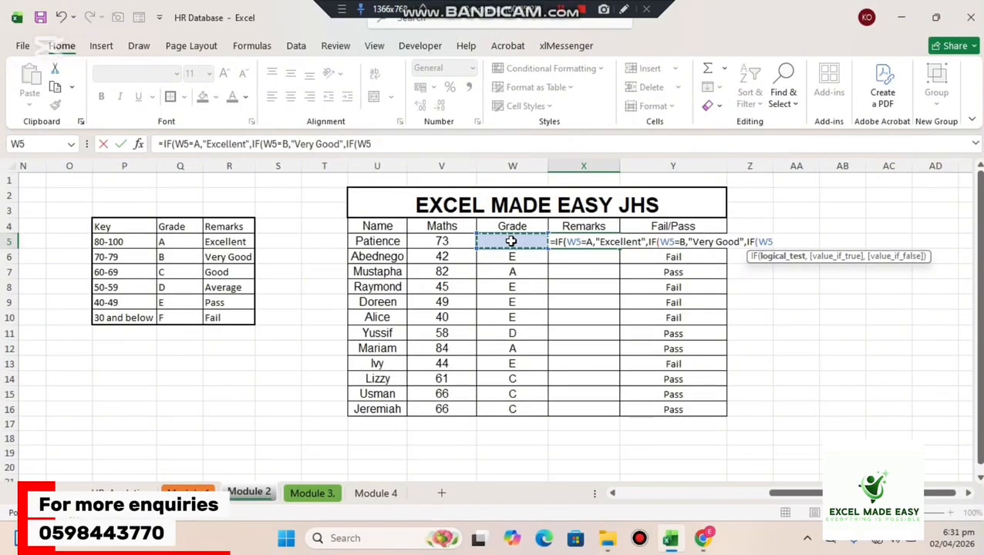
pyautogui.write('-')
pyautogui.press('BackSpace')
pyautogui.write('=')
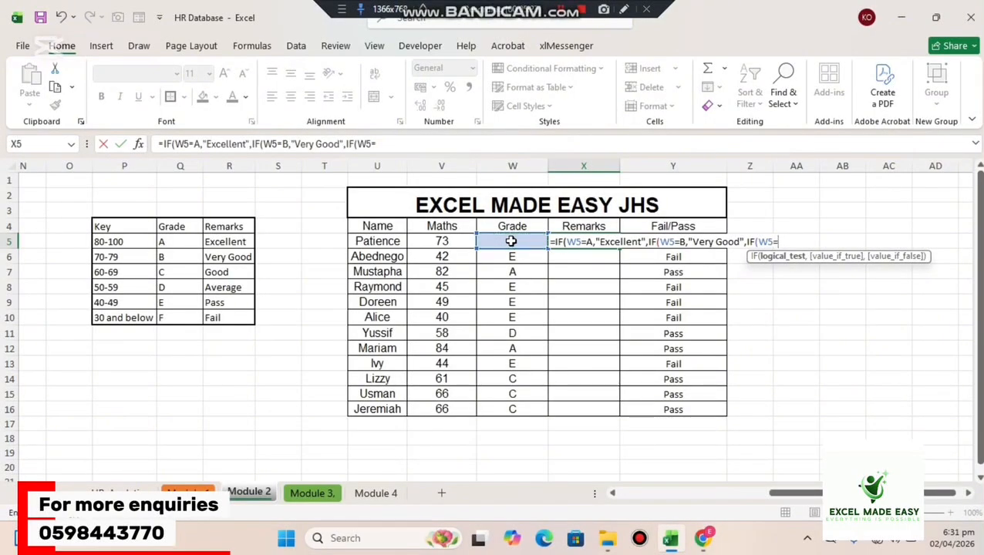
pyautogui.write('C,')
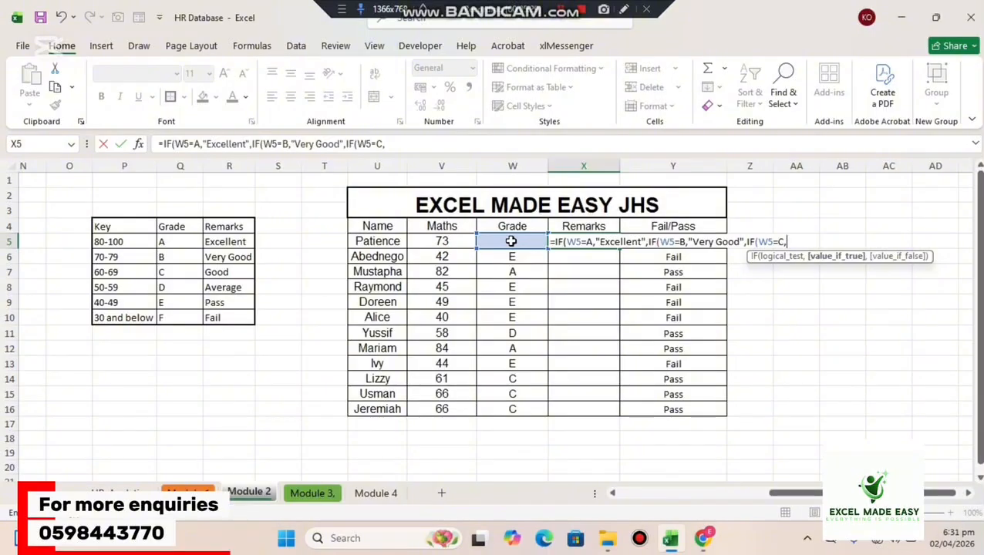
pyautogui.write('"Good')
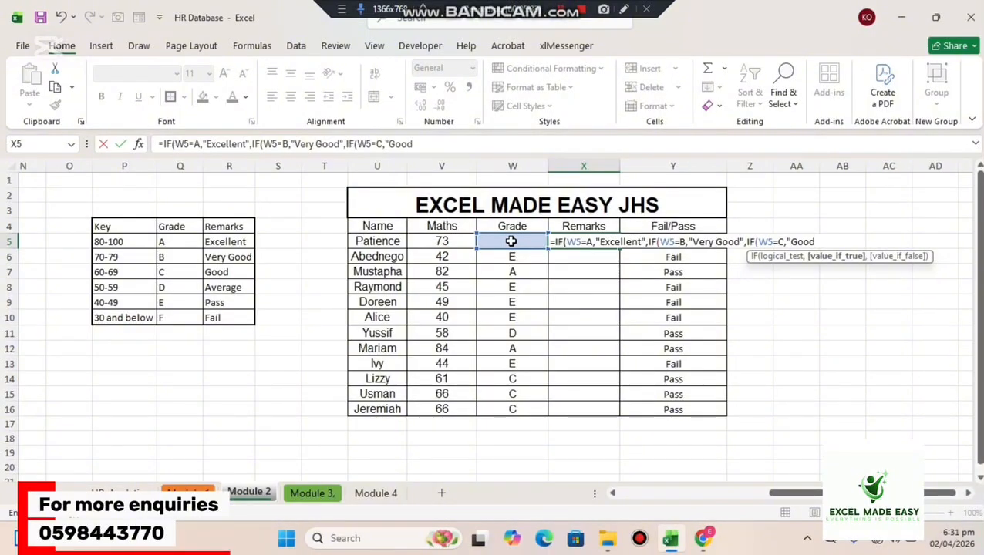
pyautogui.write('",if')
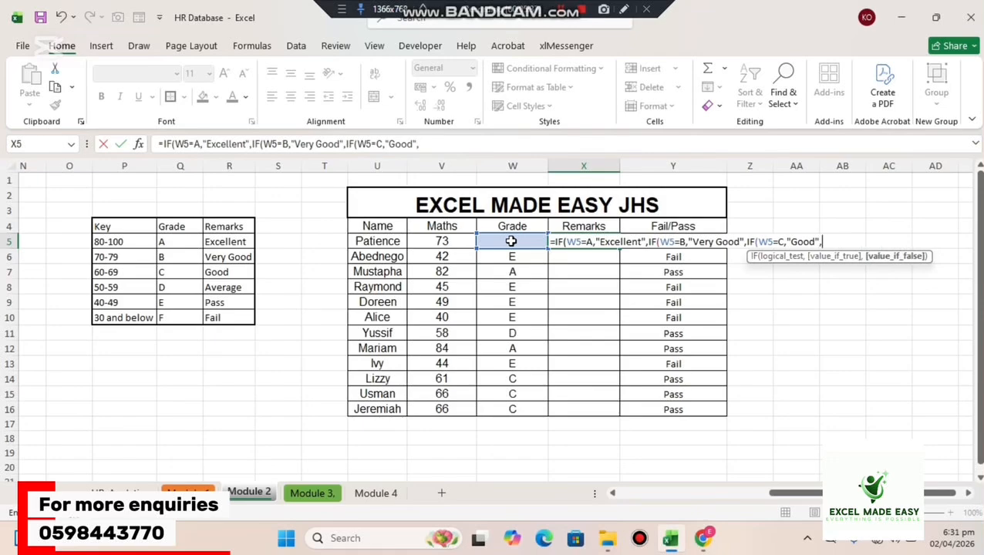
# Nest a fourth IF in the X5 remarks formula that returns "Pass" when W5=D, with D unquoted.
pyautogui.press('Tab')
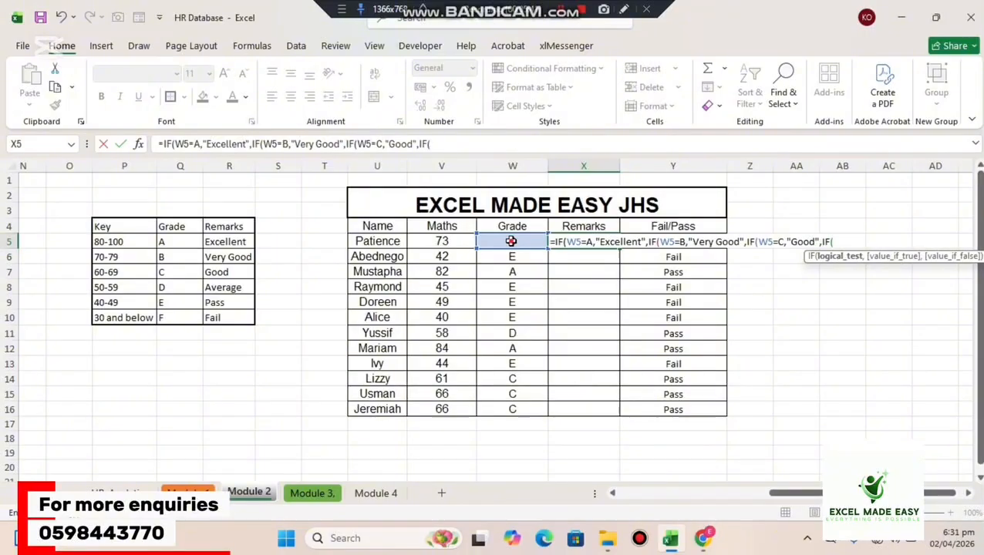
pyautogui.click(511, 241)
pyautogui.write('=D,')
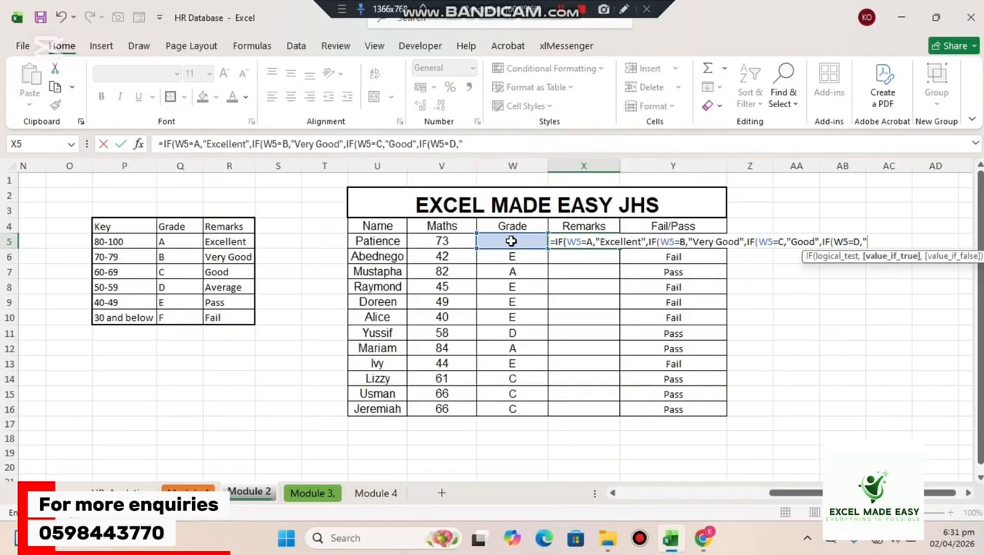
pyautogui.write('"Pass",')
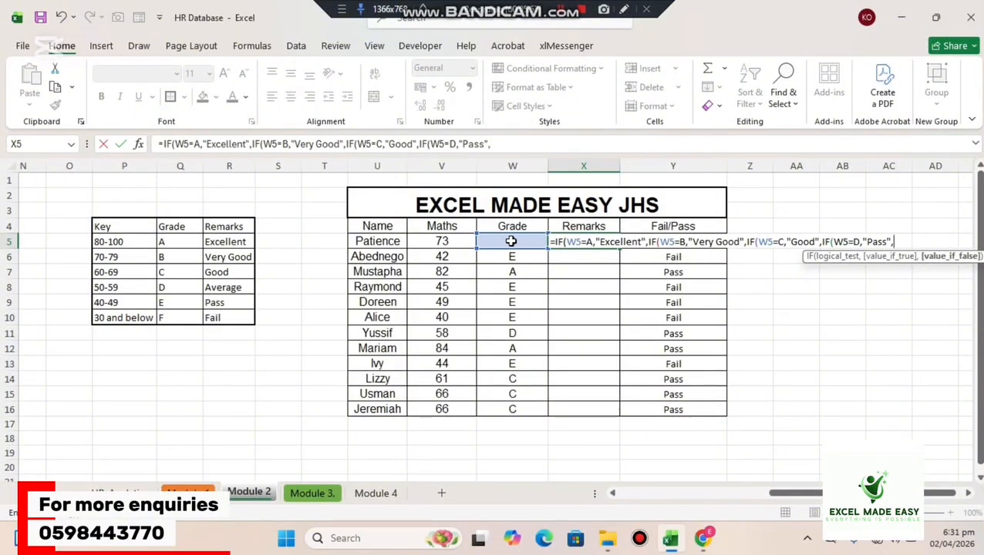
pyautogui.write('if')
# Nest a fifth IF in the X5 remarks formula with the logical test W5=E, leaving E unquoted.
pyautogui.press('Tab')
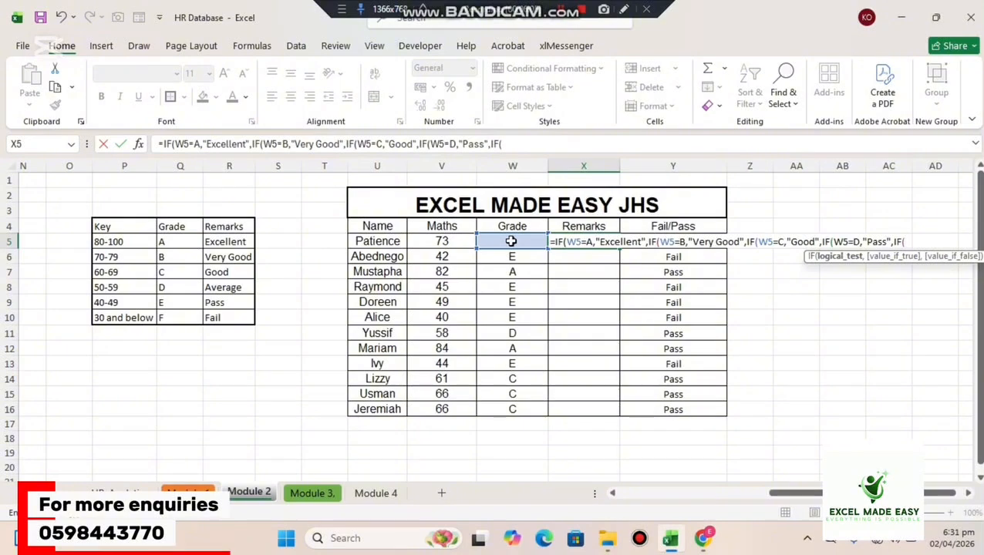
pyautogui.click(510, 242)
pyautogui.write('=E,')
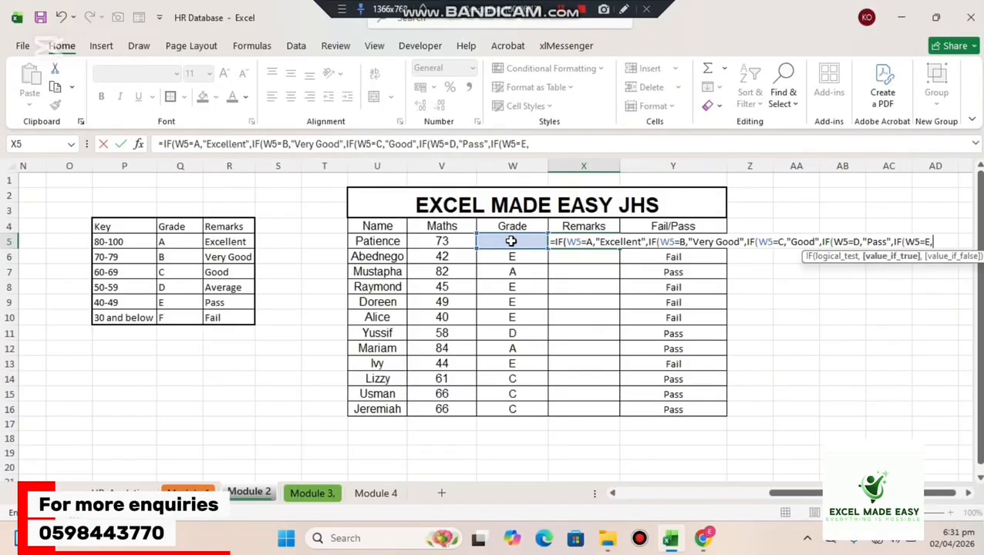
# Replace the remark returned for W5=D in the X5 formula with "Avearge".
pyautogui.click(888, 242)
pyautogui.press('BackSpace')
pyautogui.press('BackSpace')
pyautogui.press('BackSpace')
pyautogui.press('BackSpace')
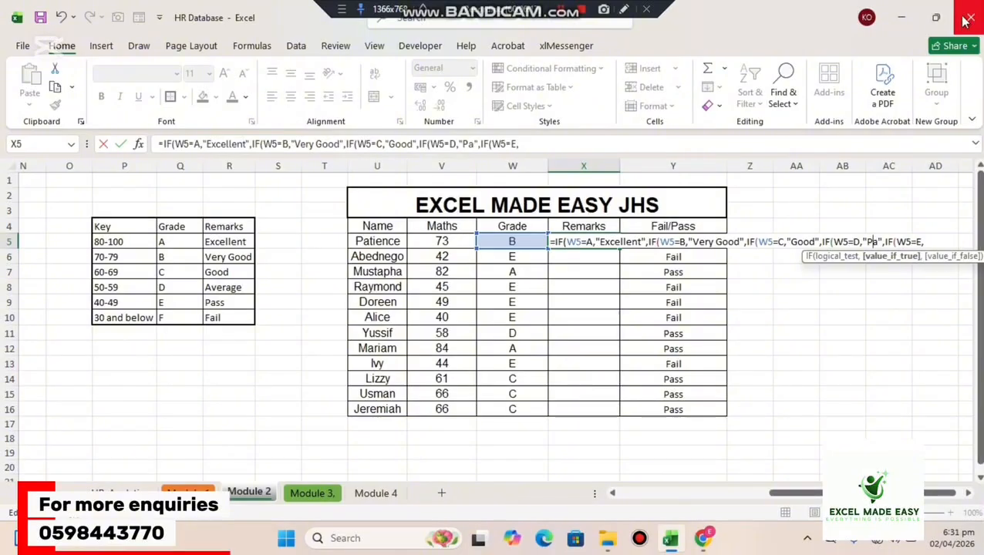
pyautogui.write('Avearge')
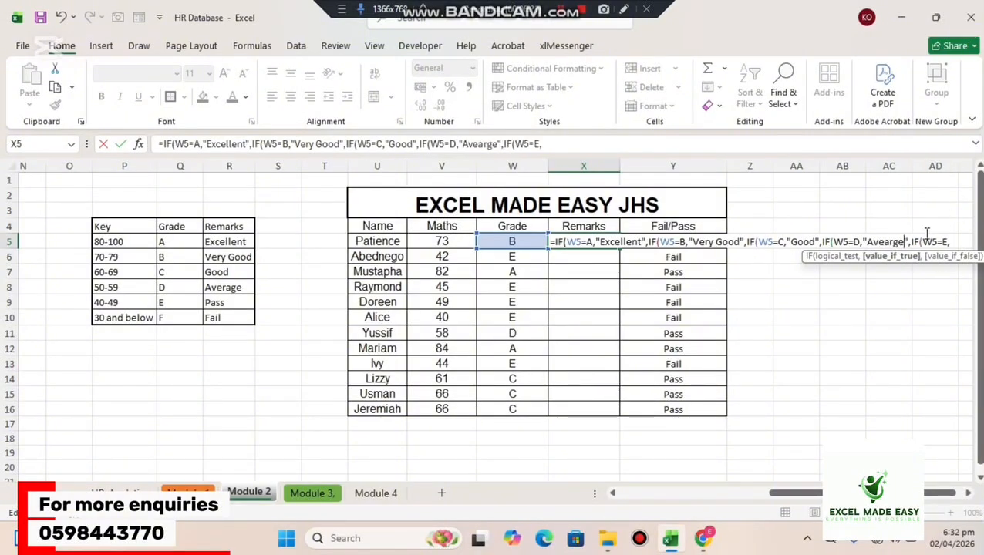
# Add "Pass" as the value returned when W5=E at the end of the X5 formula, followed by a comma.
pyautogui.click(553, 145)
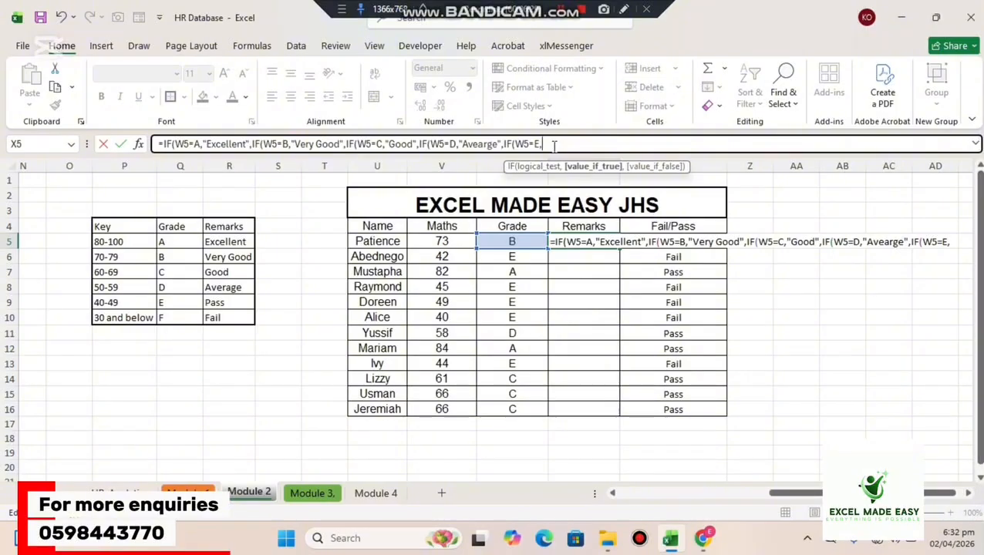
pyautogui.write('"Pass"')
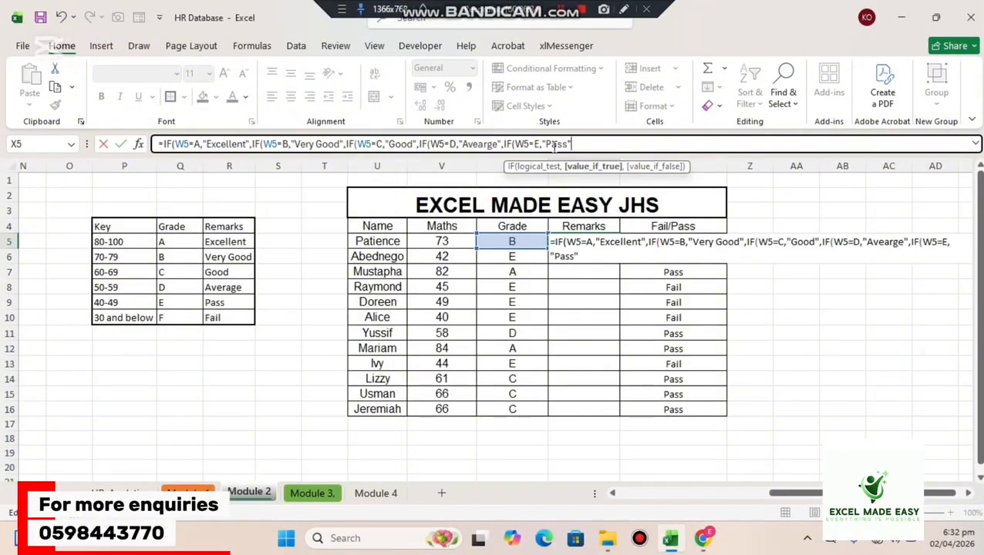
pyautogui.write(',"F')
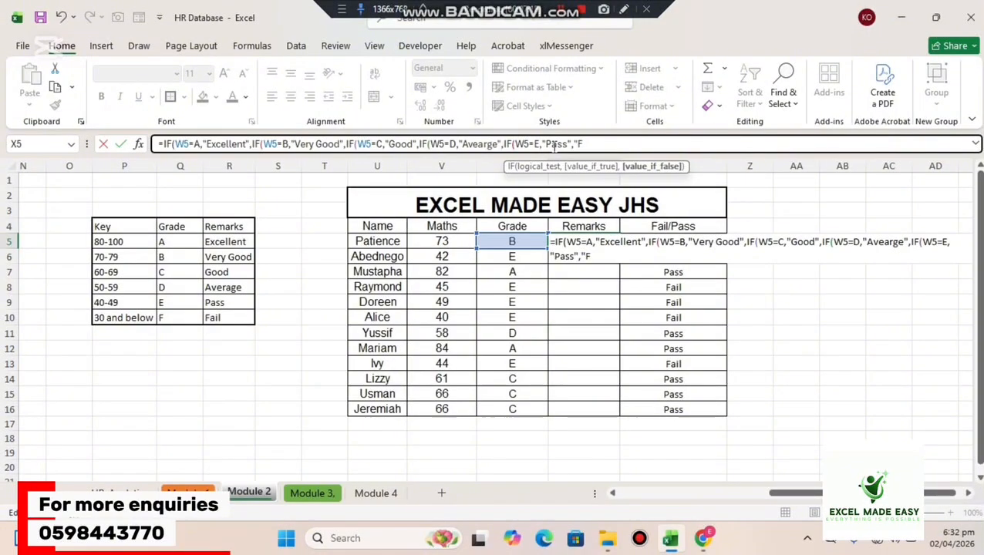
# Finish the X5 remarks formula with "F" as the last value, close all five IFs and try to enter it.
pyautogui.write('")')
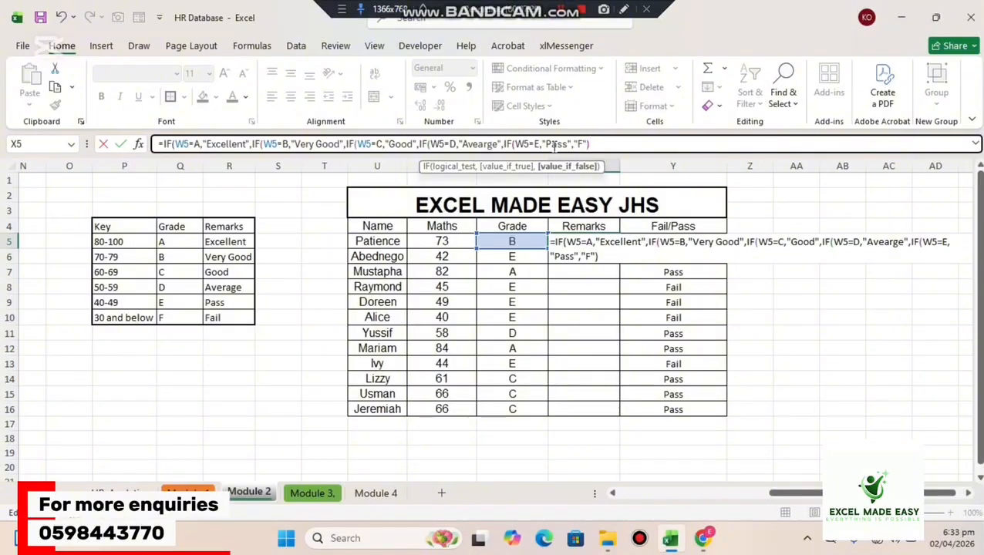
pyautogui.write(')')
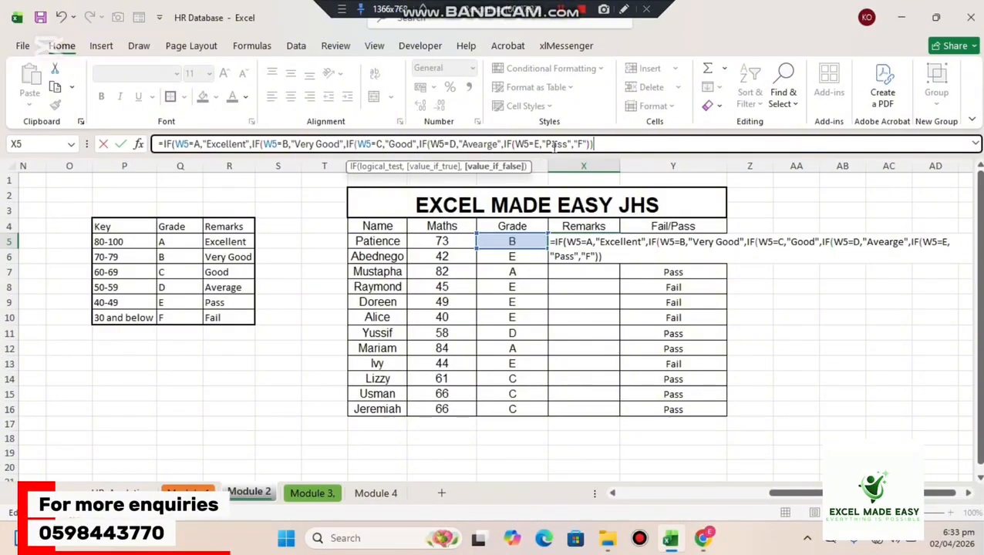
pyautogui.write(')')
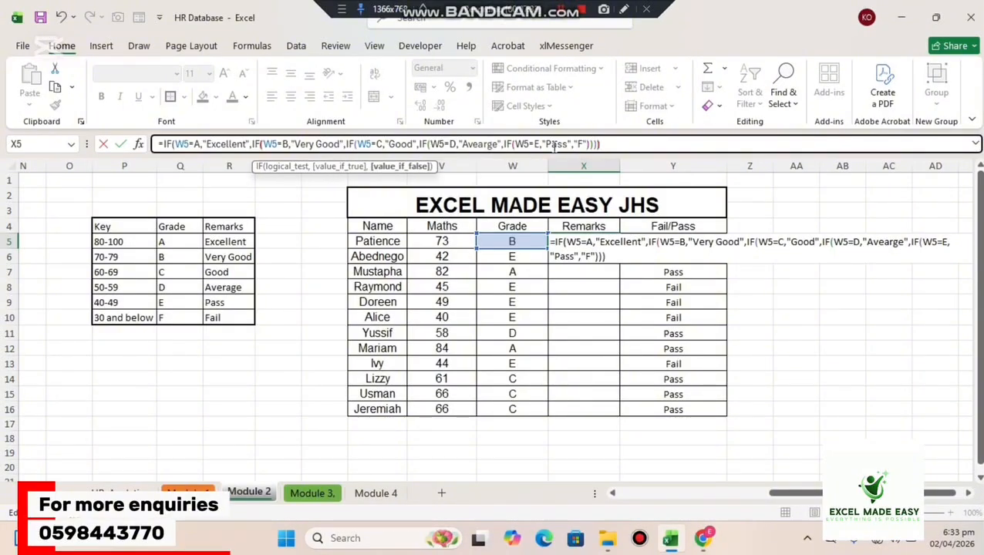
pyautogui.write('))')
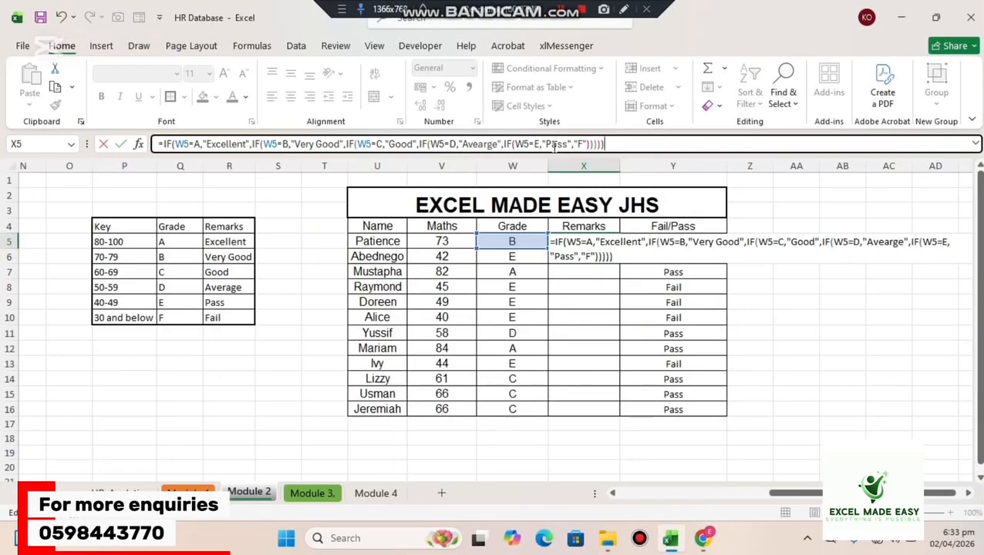
pyautogui.press('Return')
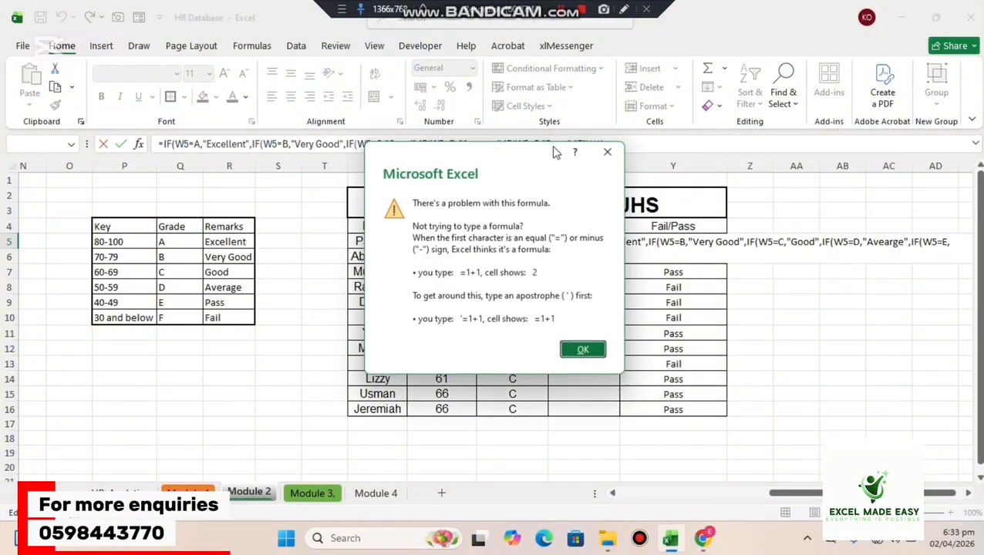
pyautogui.click(595, 353)
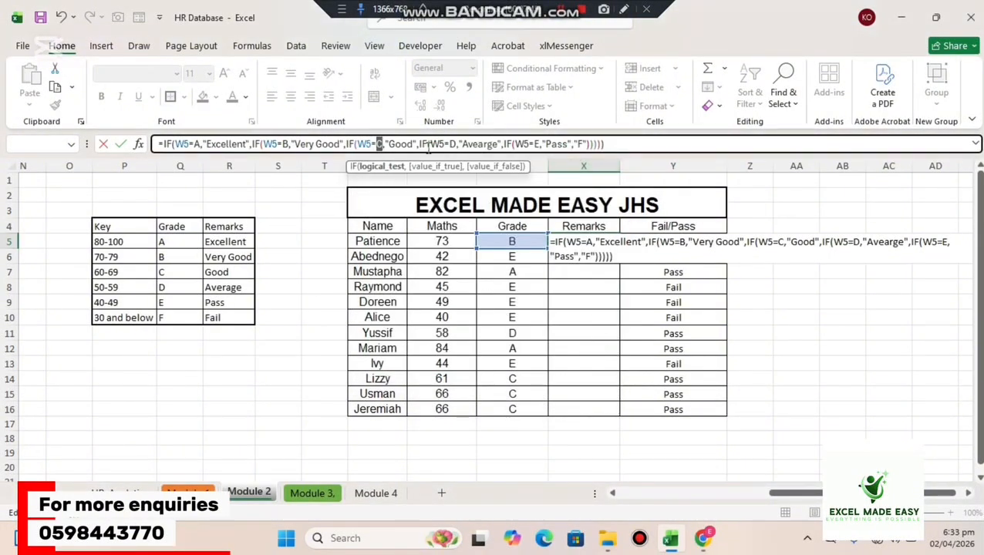
# Remove the closing parentheses from the end of the X5 formula and try to enter it again.
pyautogui.click(399, 145)
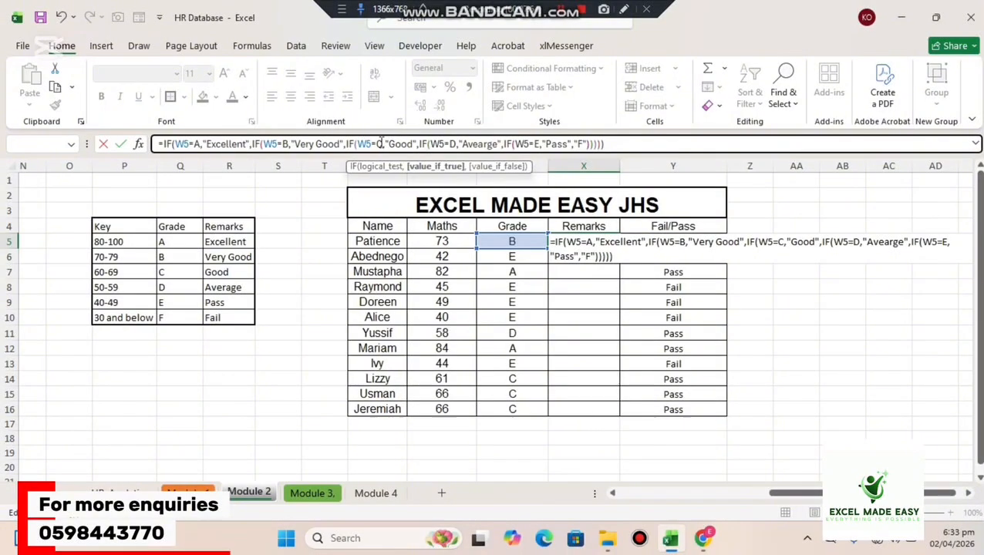
pyautogui.click(381, 144)
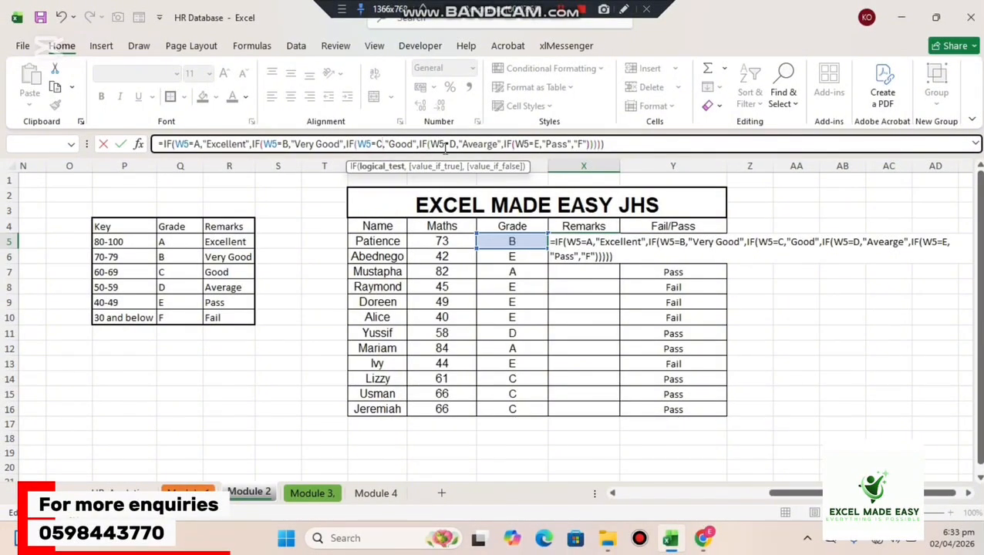
pyautogui.click(613, 147)
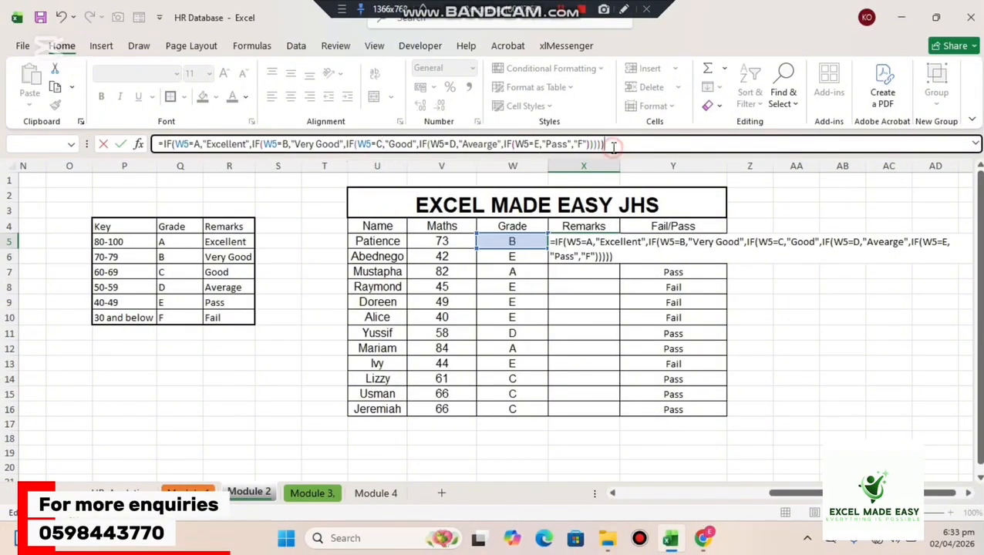
pyautogui.press('BackSpace')
pyautogui.press('BackSpace')
pyautogui.press('BackSpace')
pyautogui.press('BackSpace')
pyautogui.press('BackSpace')
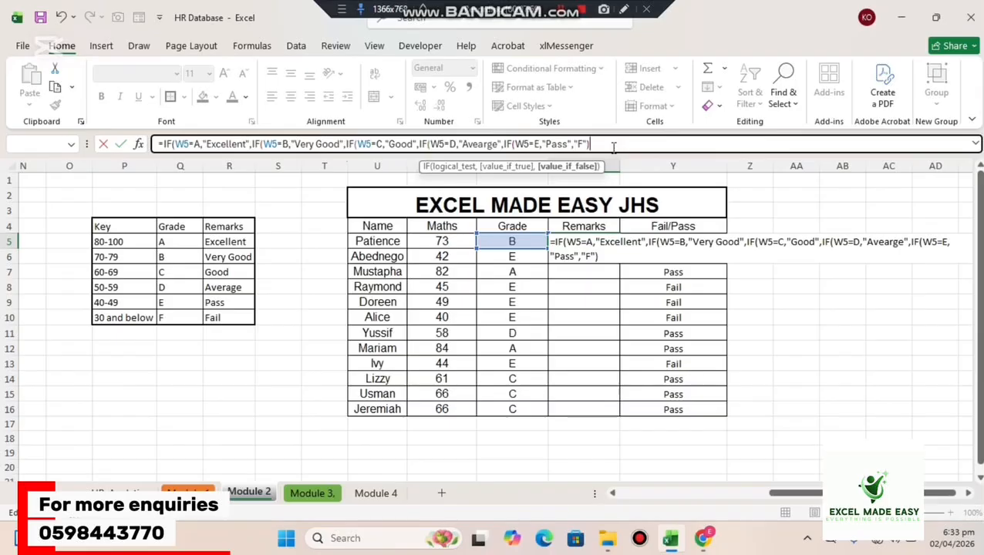
pyautogui.press('Return')
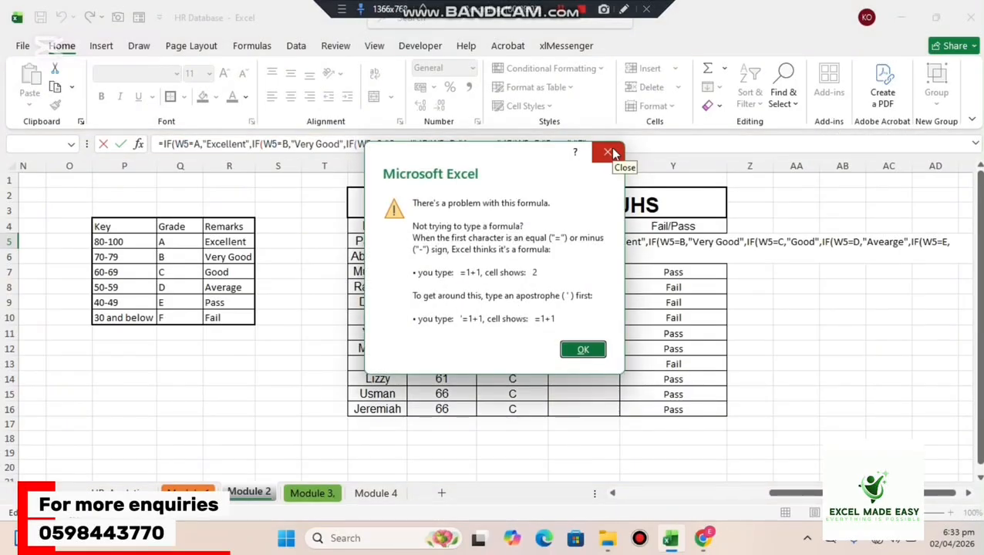
pyautogui.click(609, 153)
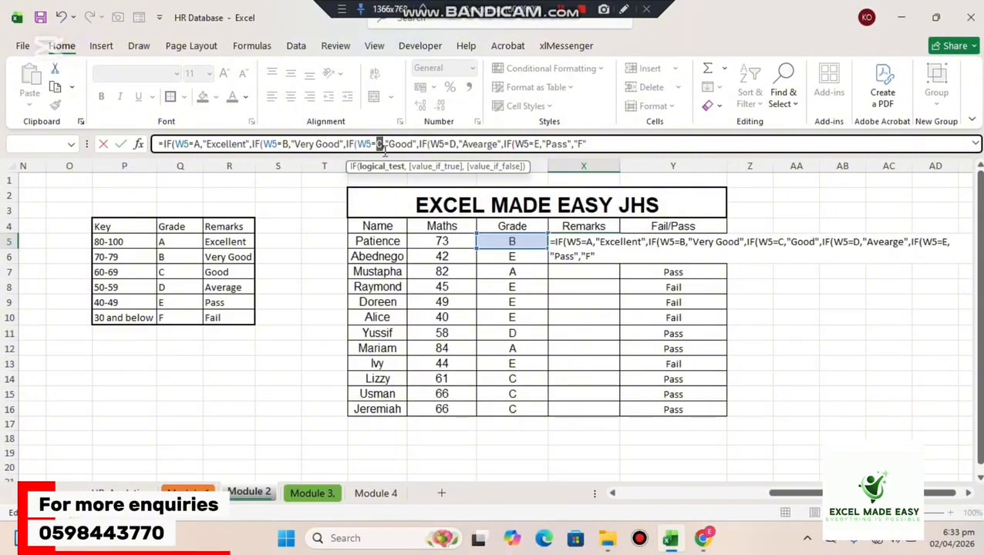
# Enclose the grades A, B and C in double quotes in the logical tests of the X5 formula.
pyautogui.click(192, 144)
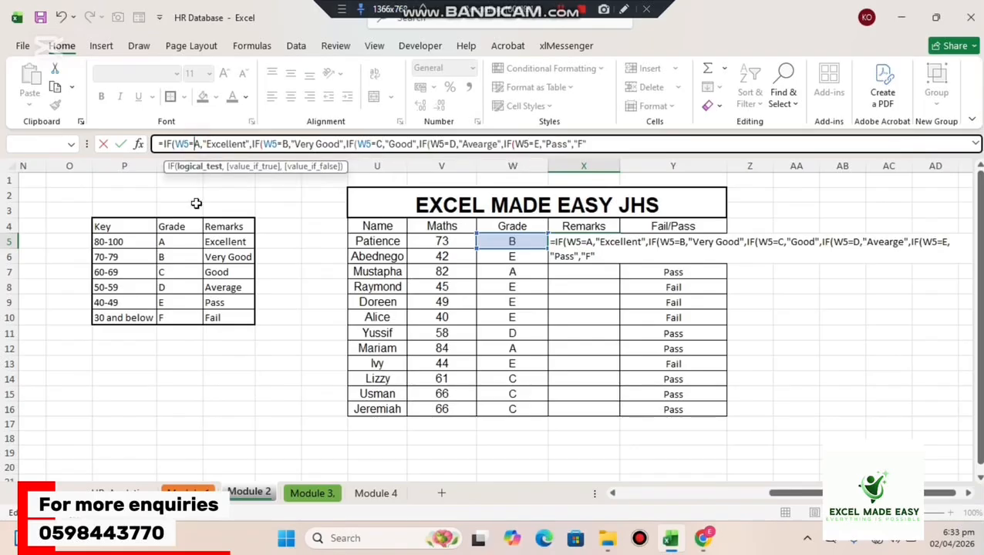
pyautogui.write('"A')
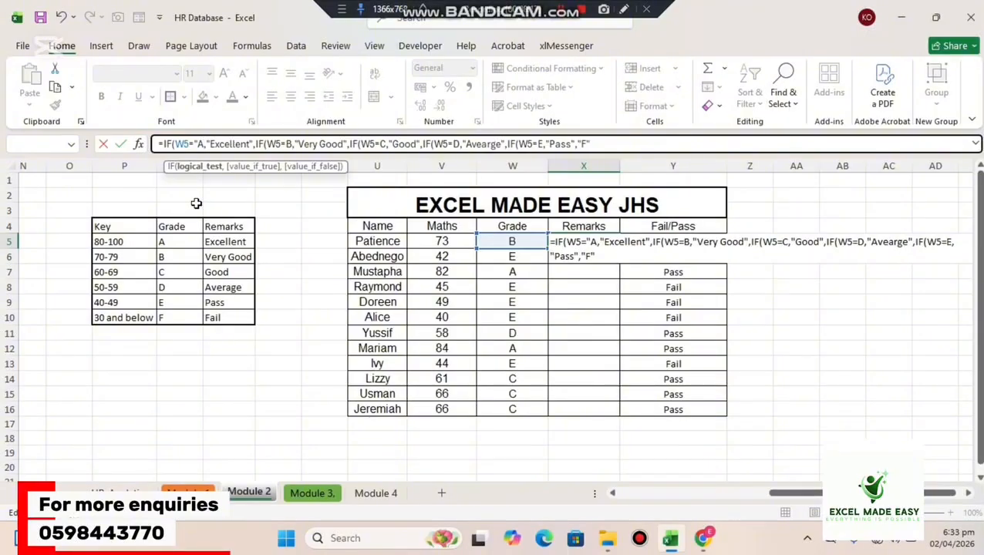
pyautogui.write('"')
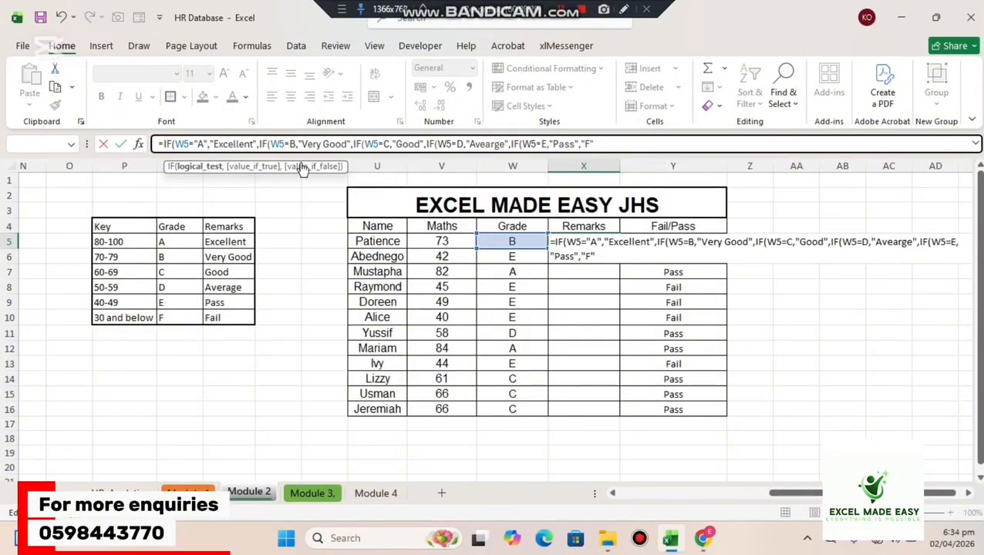
pyautogui.click(291, 143)
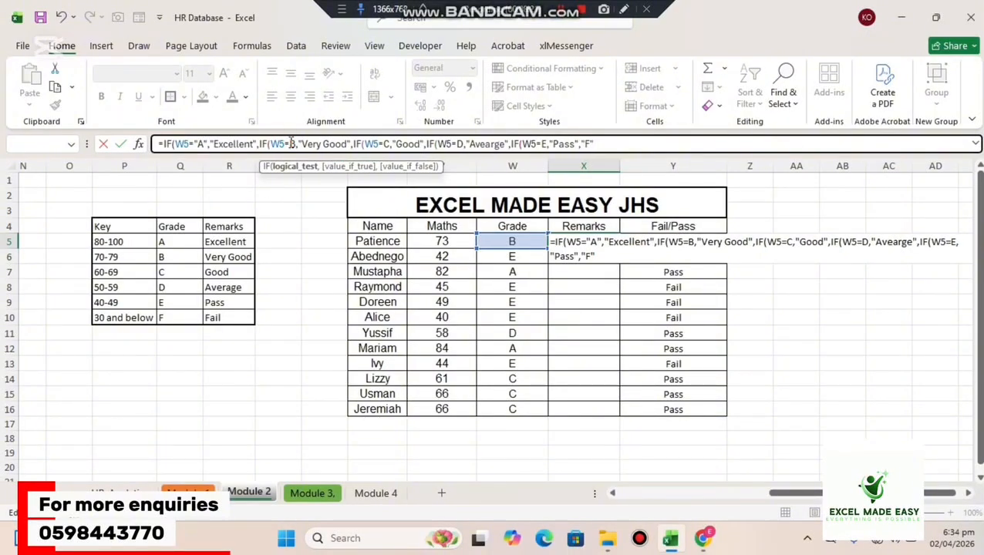
pyautogui.write('"A')
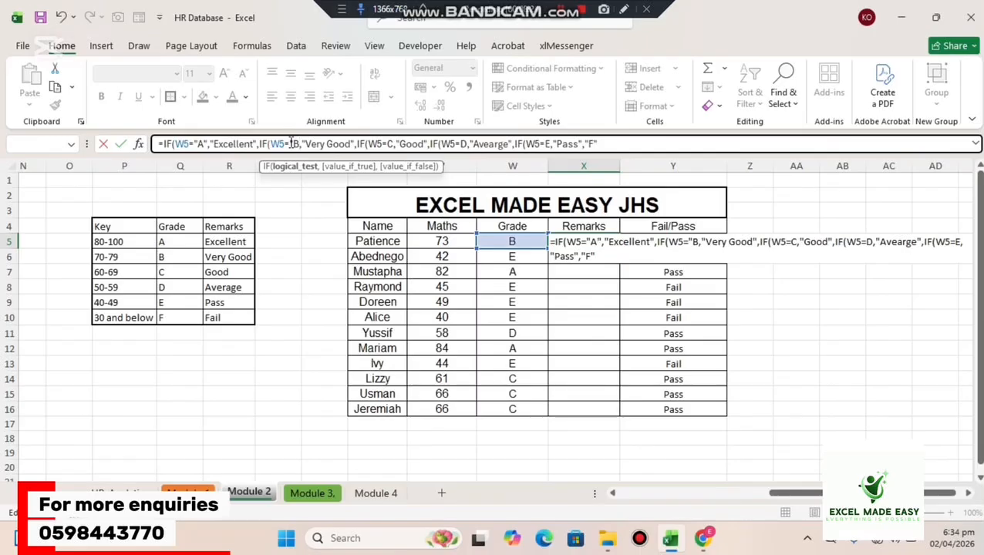
pyautogui.write('"B"')
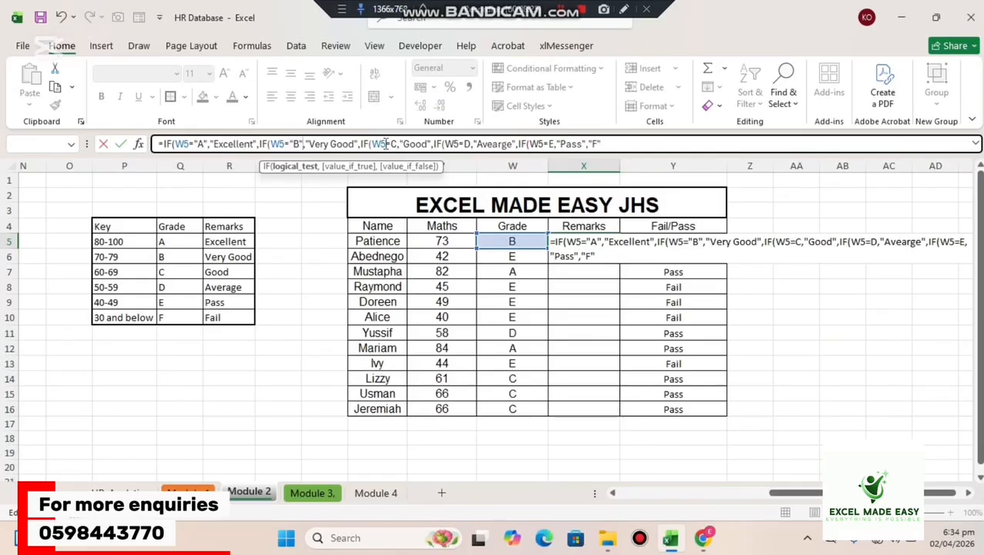
pyautogui.click(391, 144)
pyautogui.write('"A')
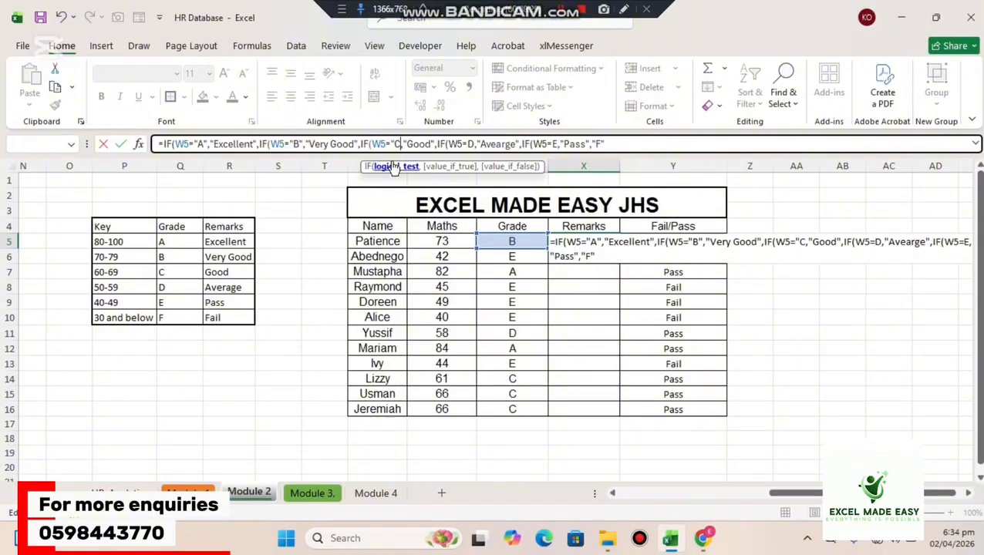
pyautogui.write('"')
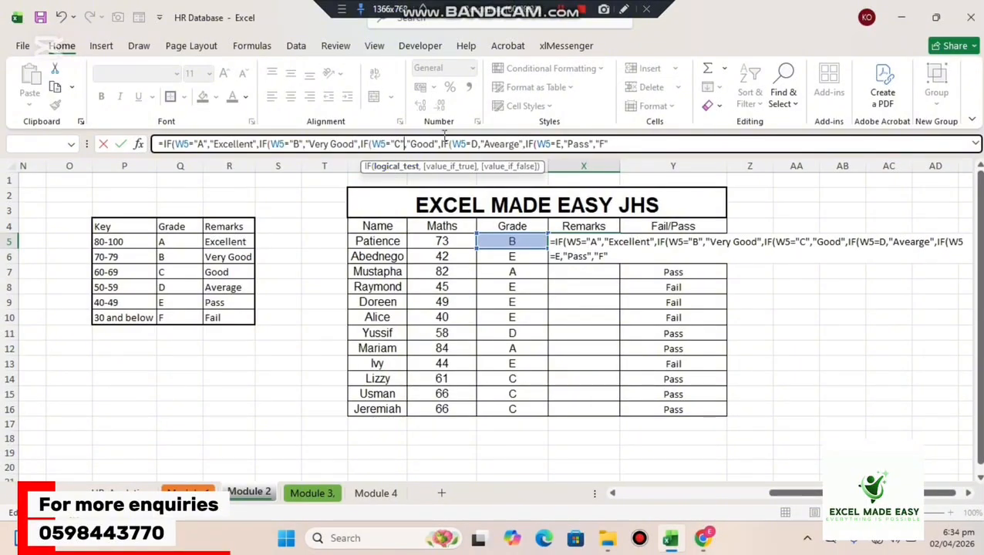
# Enclose the grades D and E in double quotes in the last two logical tests of the X5 formula.
pyautogui.click(471, 144)
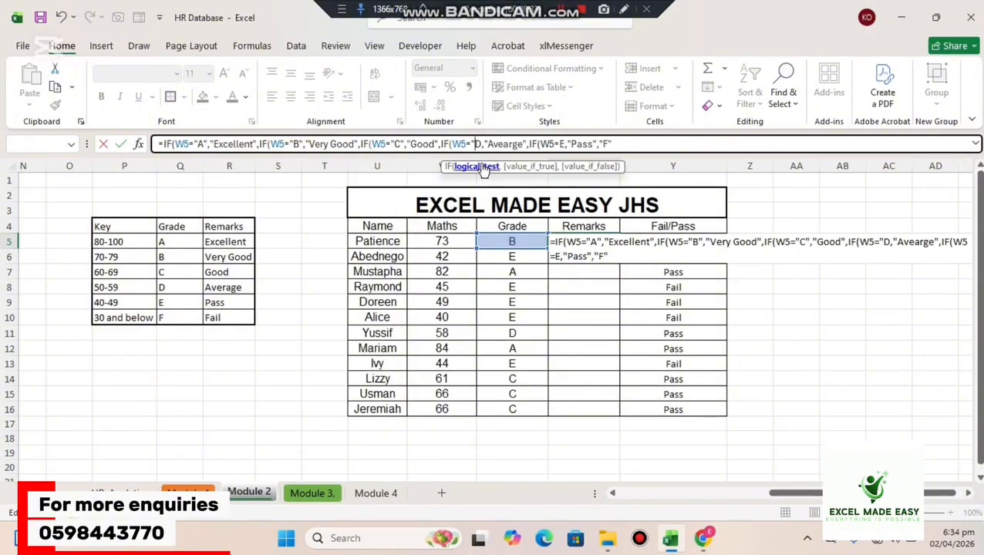
pyautogui.write('"')
pyautogui.press('Right')
pyautogui.write('"A"')
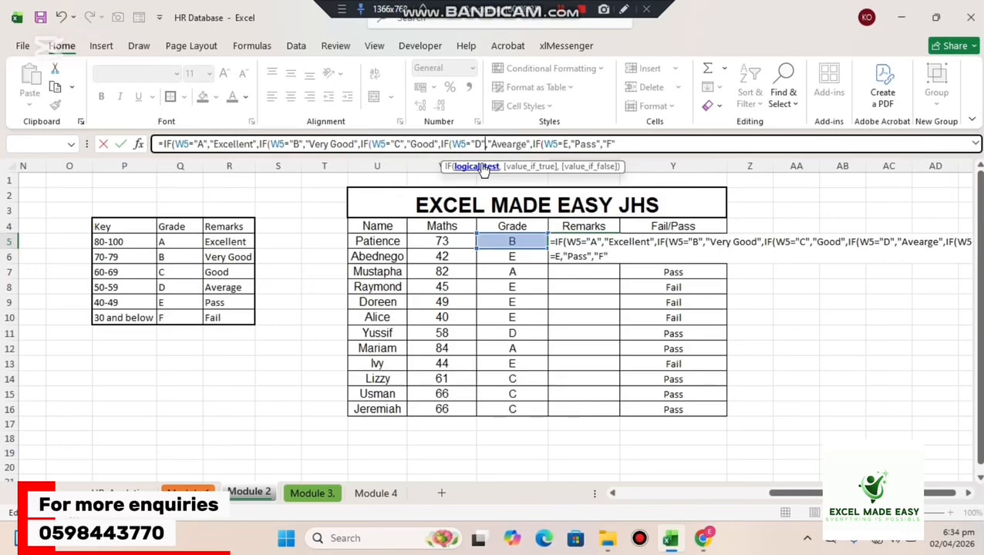
pyautogui.click(563, 144)
pyautogui.write('"')
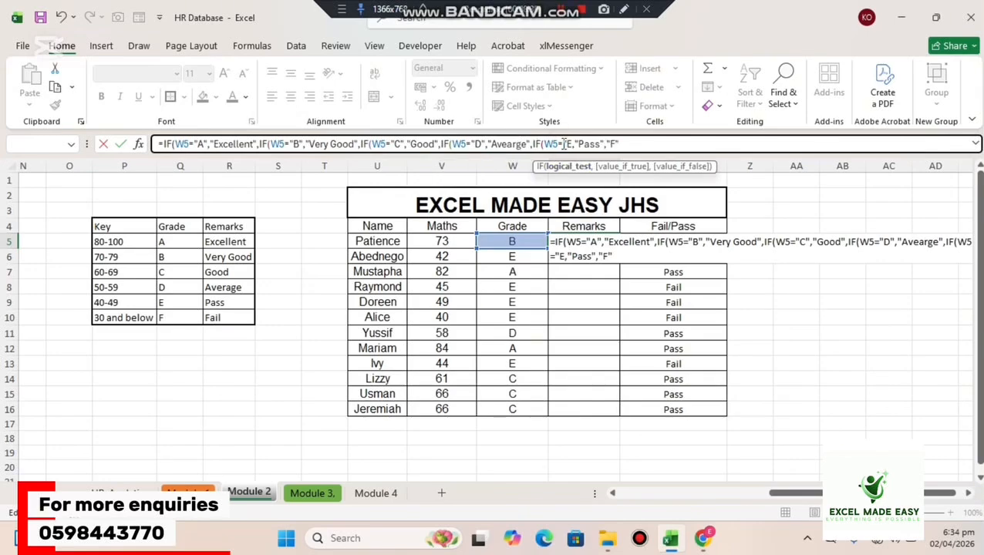
pyautogui.press('Right')
pyautogui.write('"')
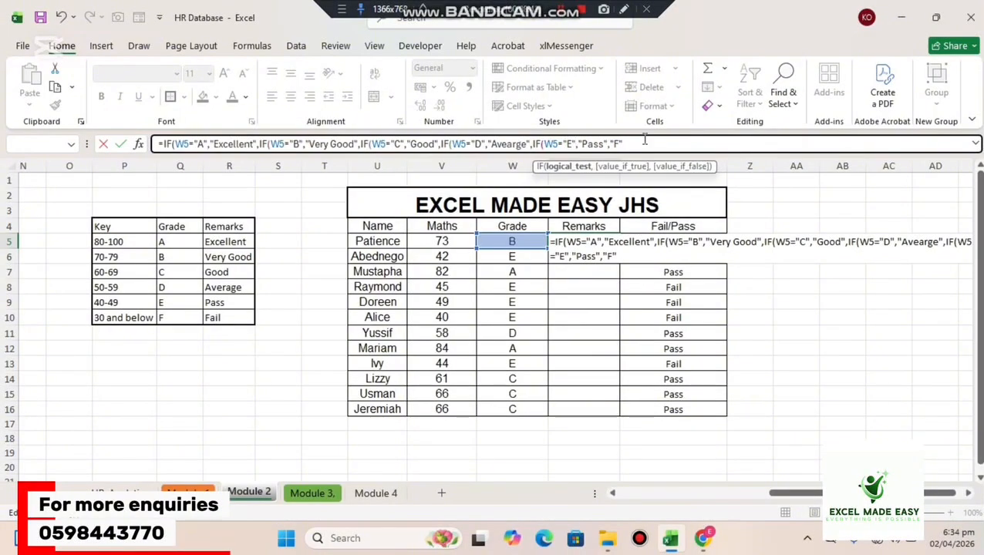
# Close the nested IFs in the X5 formula with five parentheses and enter it.
pyautogui.click(628, 144)
pyautogui.write(')')
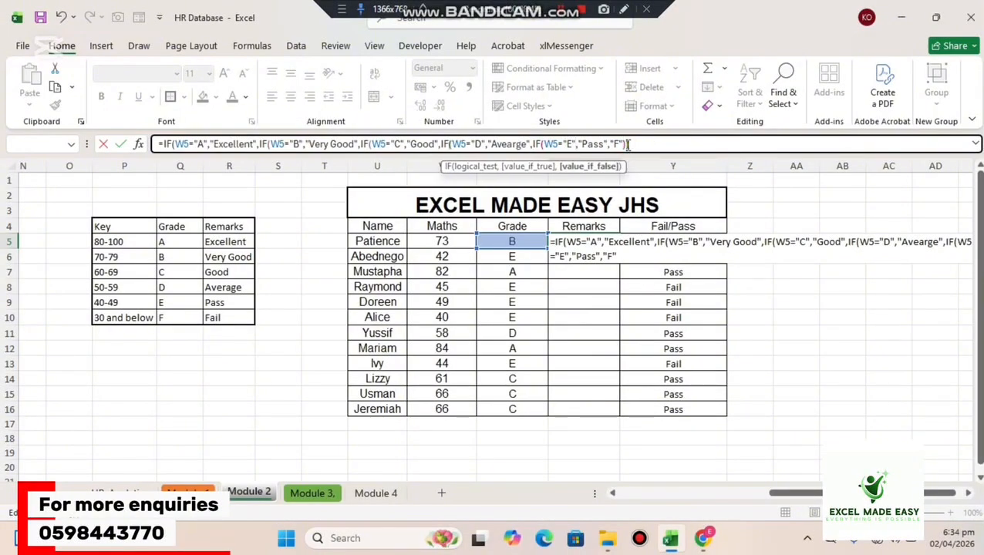
pyautogui.write('))))')
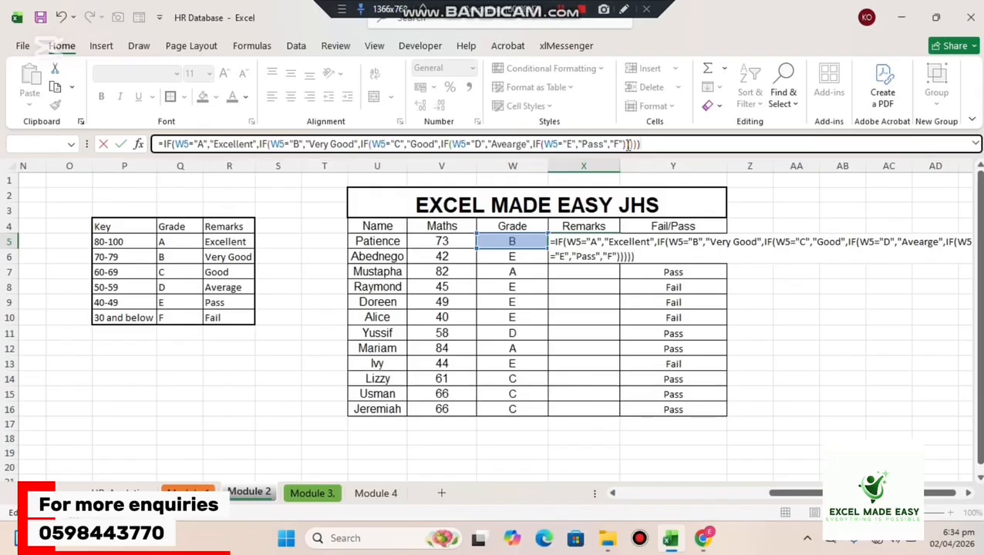
pyautogui.press('Return')
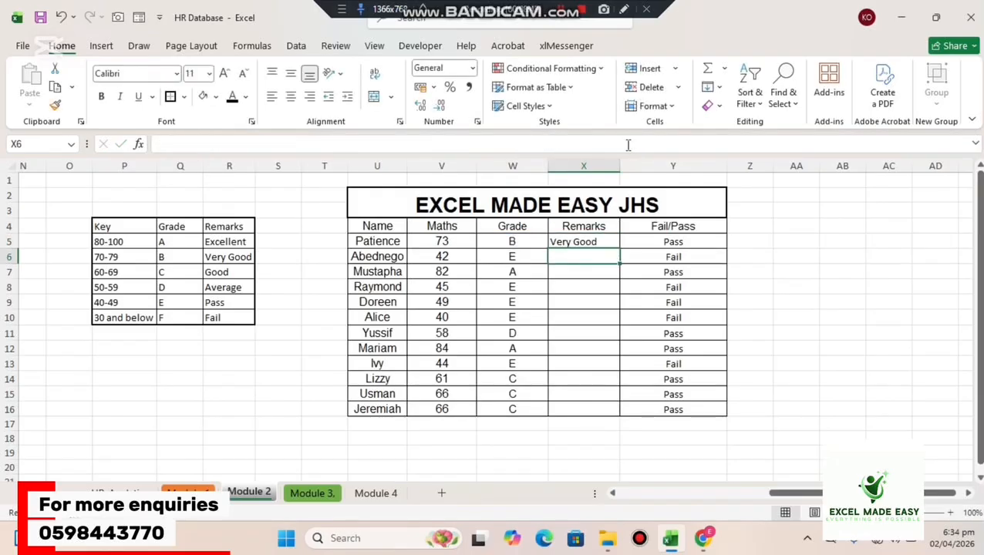
# Fill the remarks formula from X5 down to X16 and centre the filled cells.
pyautogui.click(574, 242)
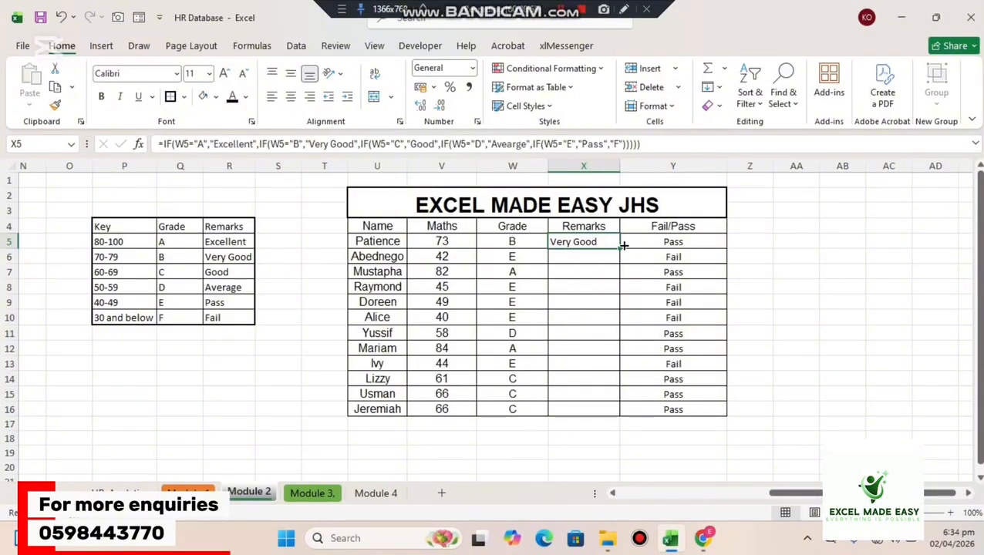
pyautogui.moveTo(620, 249); pyautogui.dragTo(617, 420)
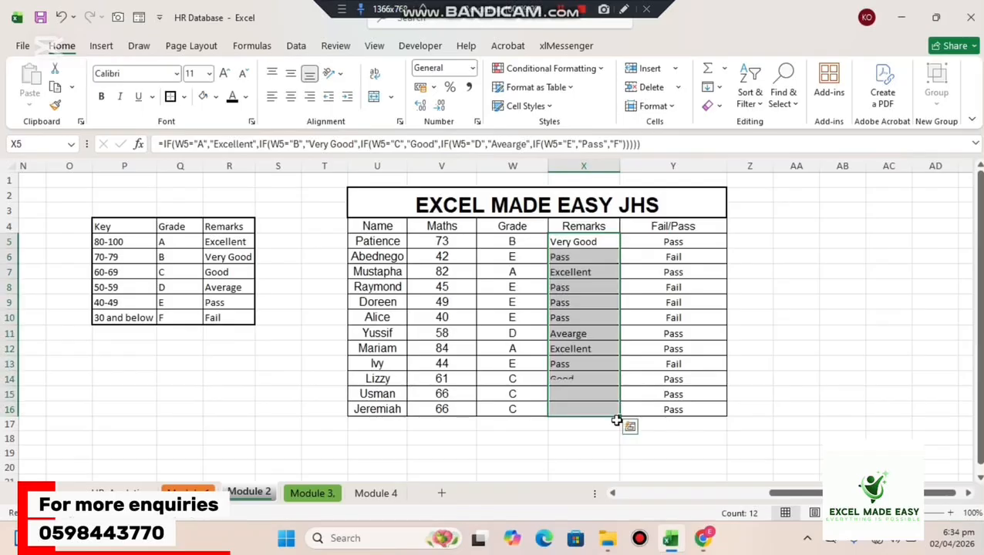
pyautogui.click(289, 97)
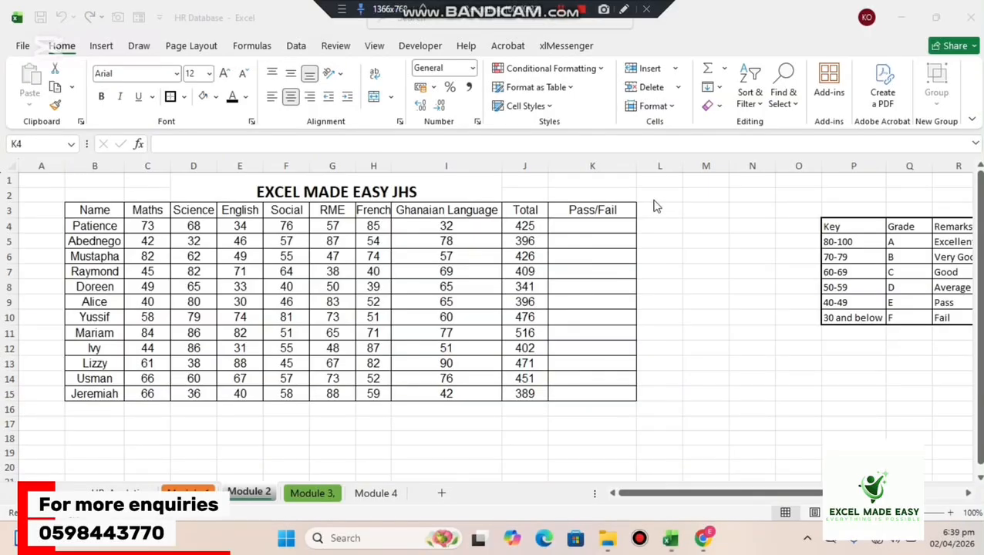
# Start an AND formula in K4 of the Pass/Fail column with C4>50 as its first condition.
pyautogui.click(589, 225)
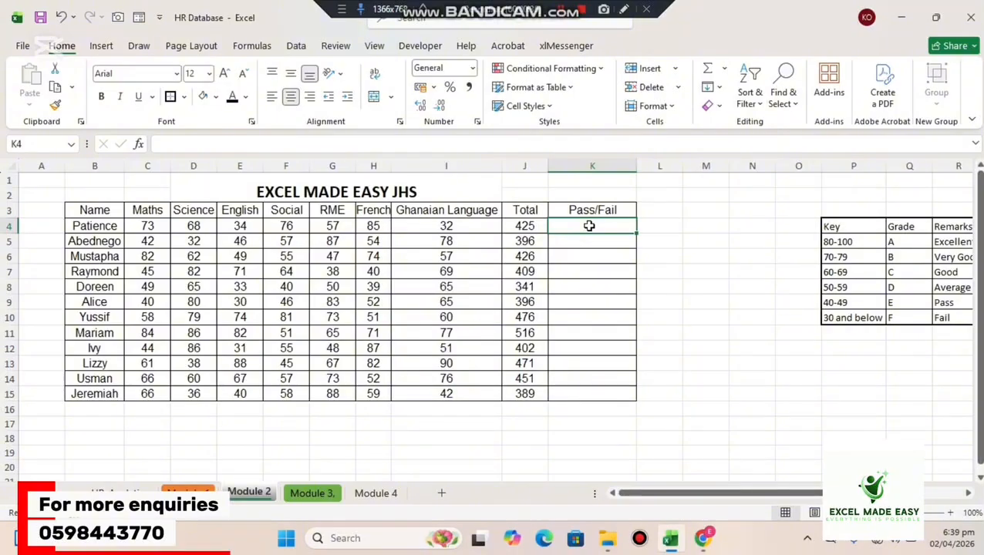
pyautogui.write('=a')
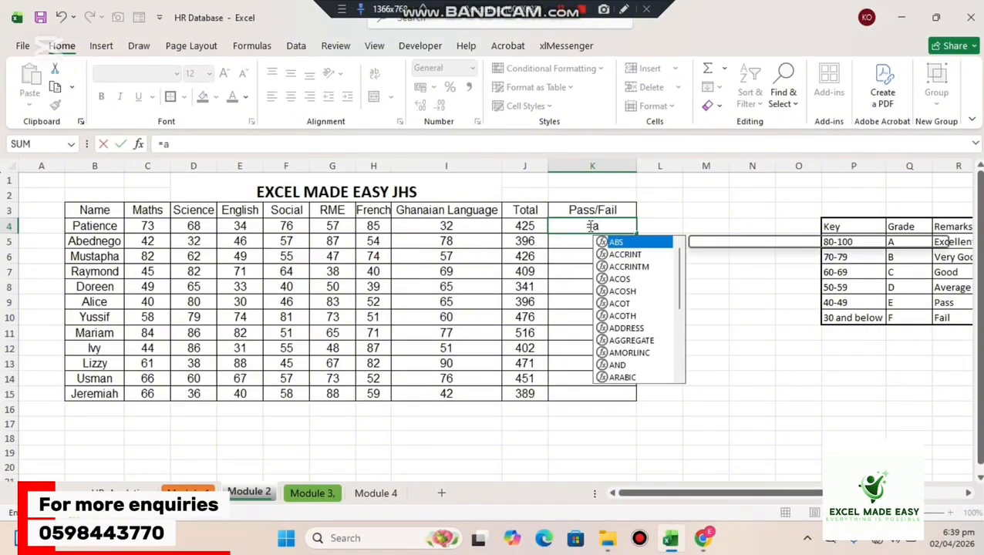
pyautogui.write('n')
pyautogui.press('Tab')
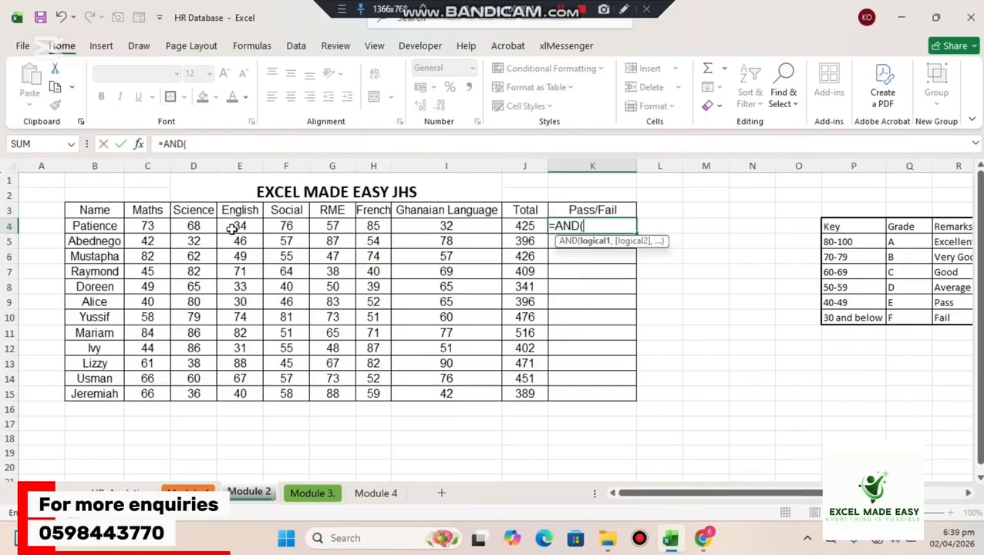
pyautogui.click(152, 224)
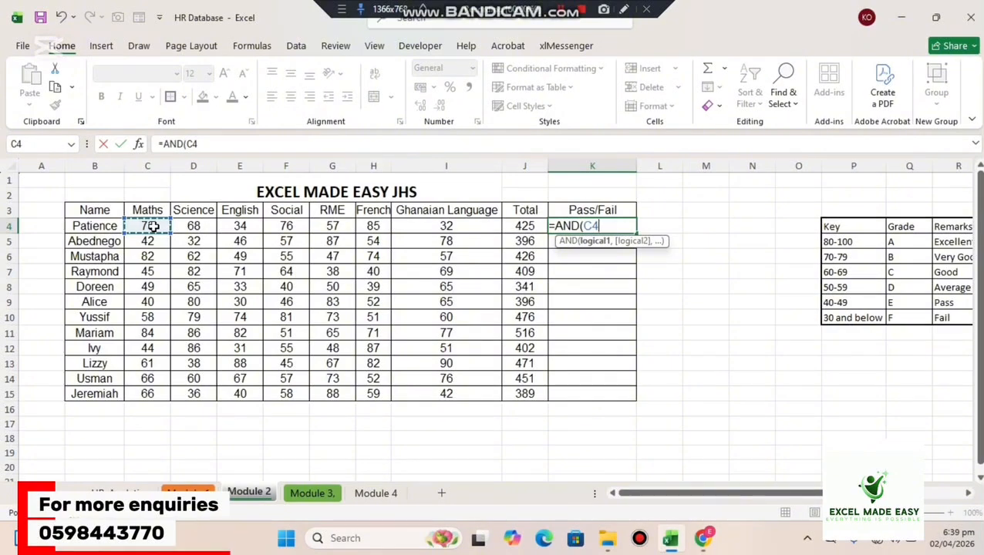
pyautogui.write('>')
pyautogui.write('50')
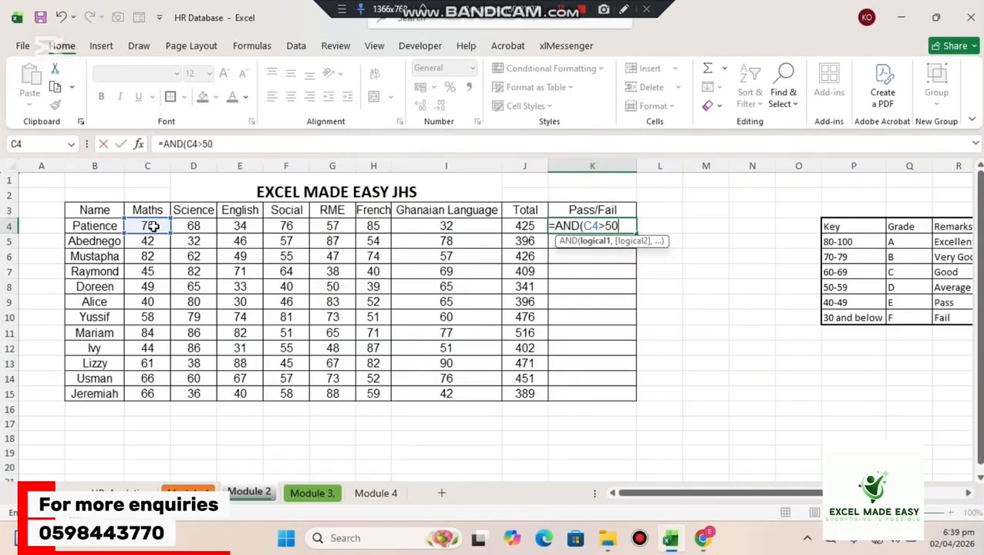
pyautogui.write(',')
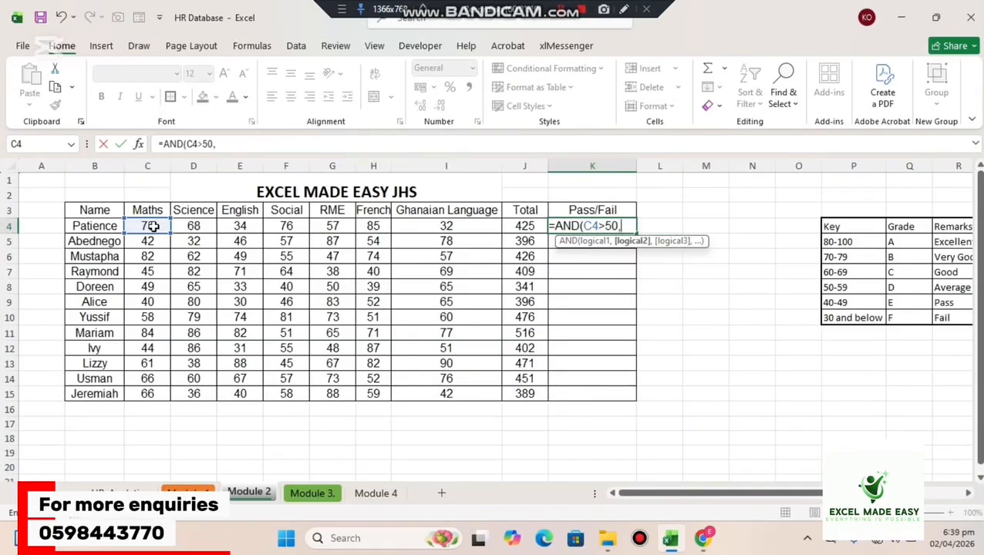
# Add D4>50 and E4>50 as the second and third conditions of the AND formula in K4.
pyautogui.click(192, 226)
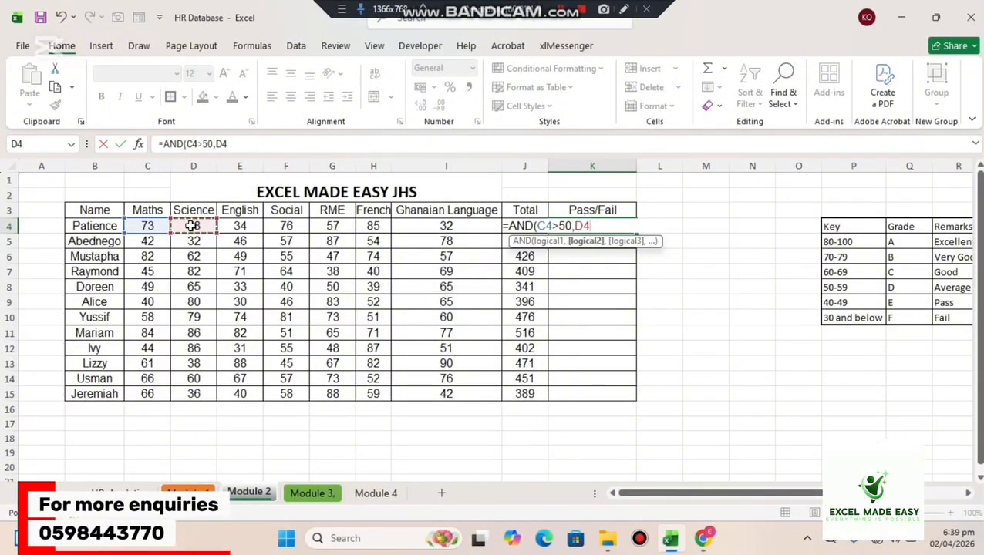
pyautogui.write('>50,')
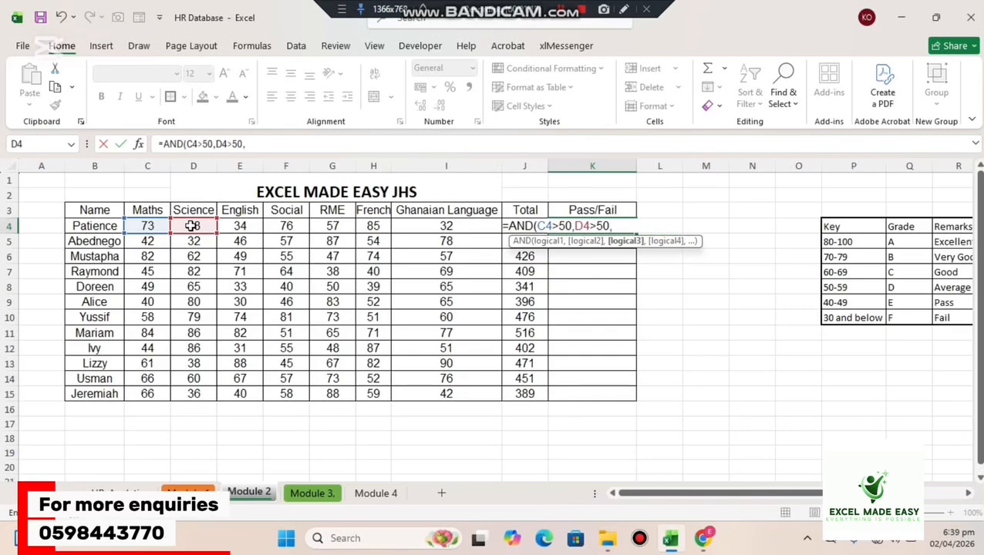
pyautogui.click(235, 225)
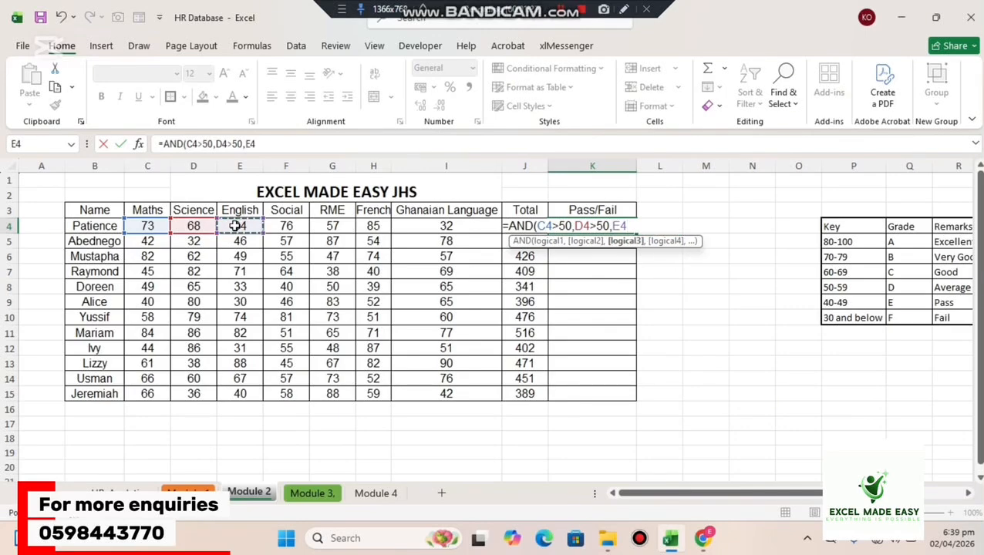
pyautogui.write('>50')
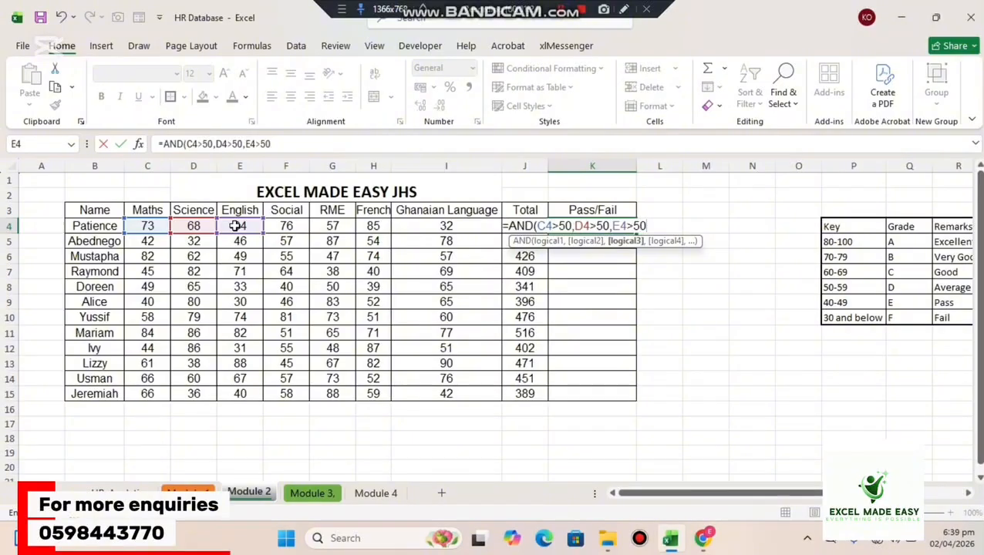
pyautogui.write(',')
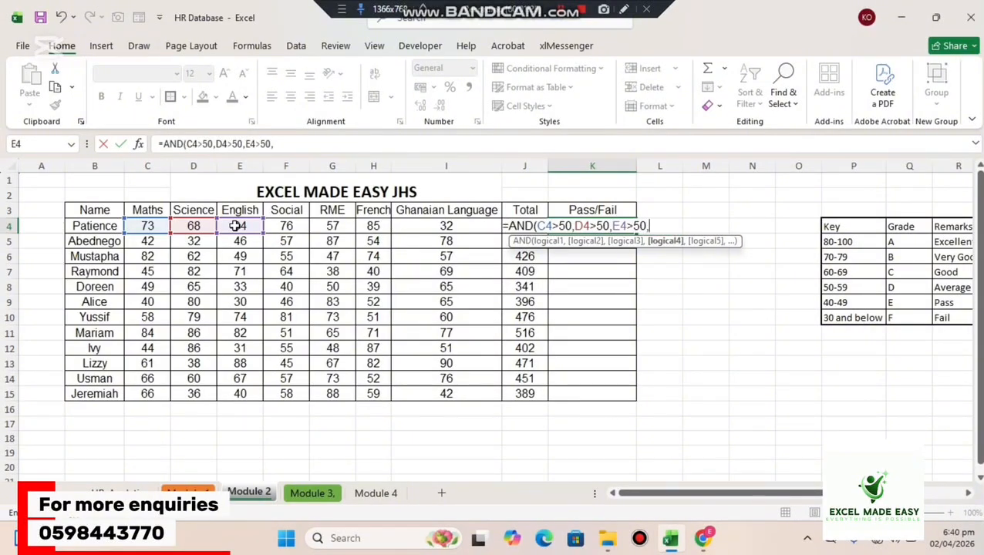
# Add F4>50 as the fourth AND condition in K4, close the parenthesis and enter the formula.
pyautogui.click(284, 226)
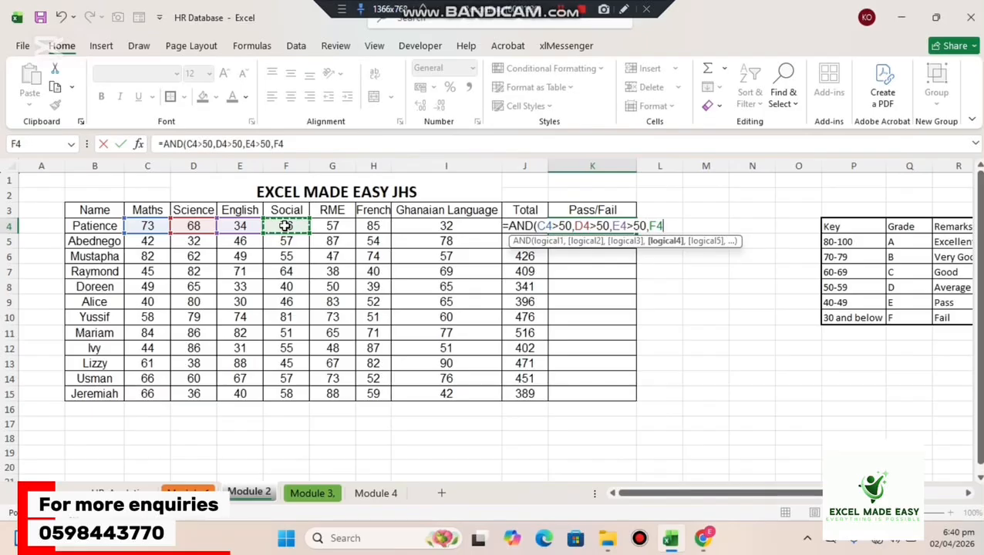
pyautogui.write('>50')
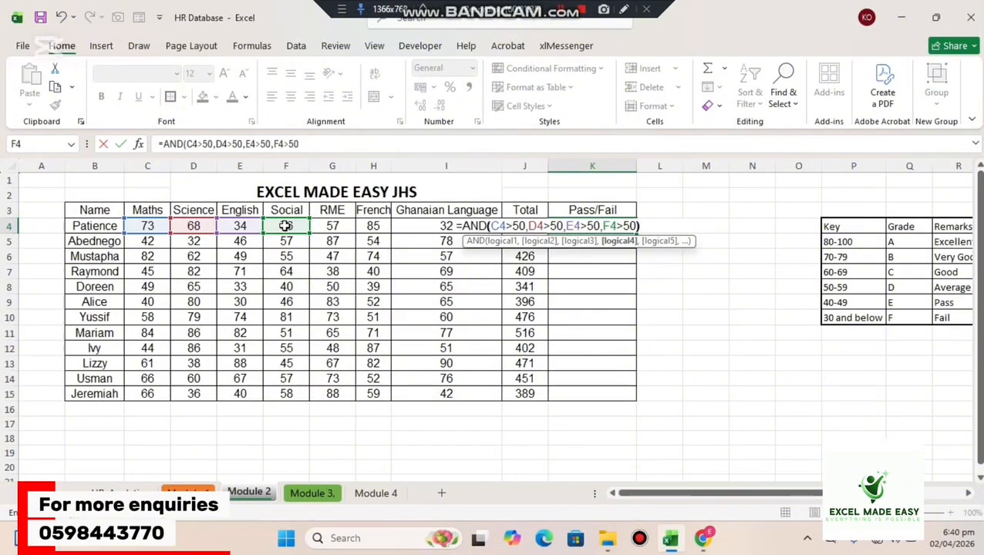
pyautogui.write(')')
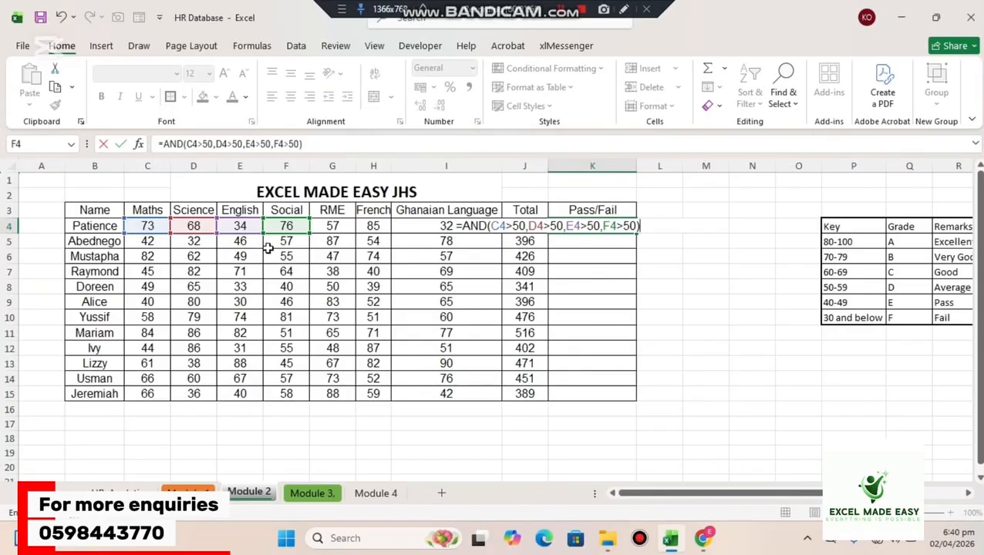
pyautogui.press('Return')
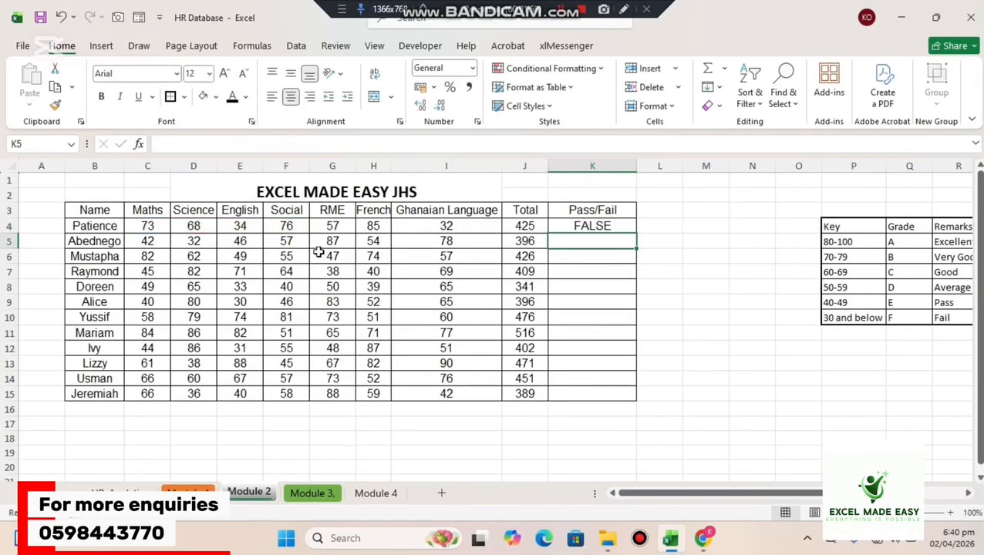
# Set the English score in E4 to 70 to test the AND formula in K4.
pyautogui.click(595, 222)
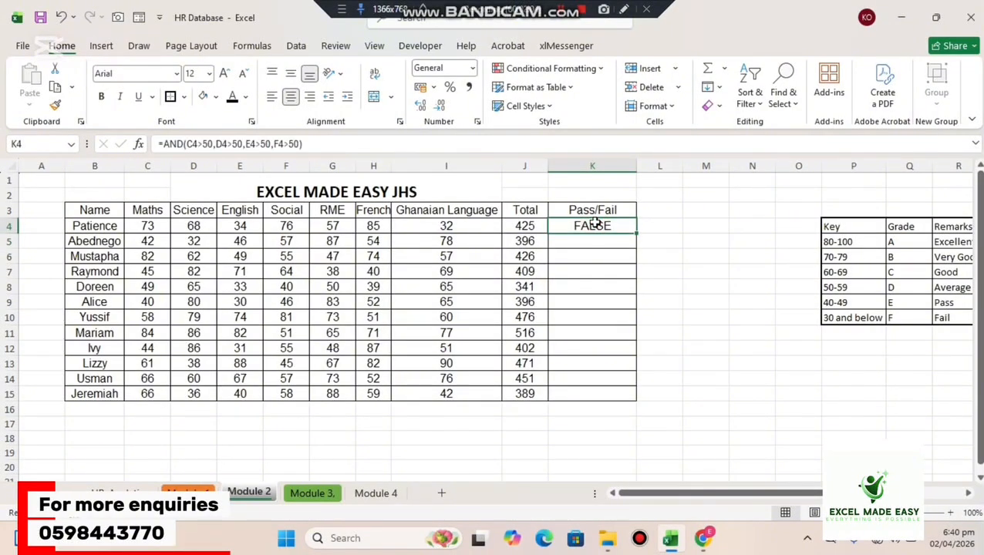
pyautogui.click(233, 232)
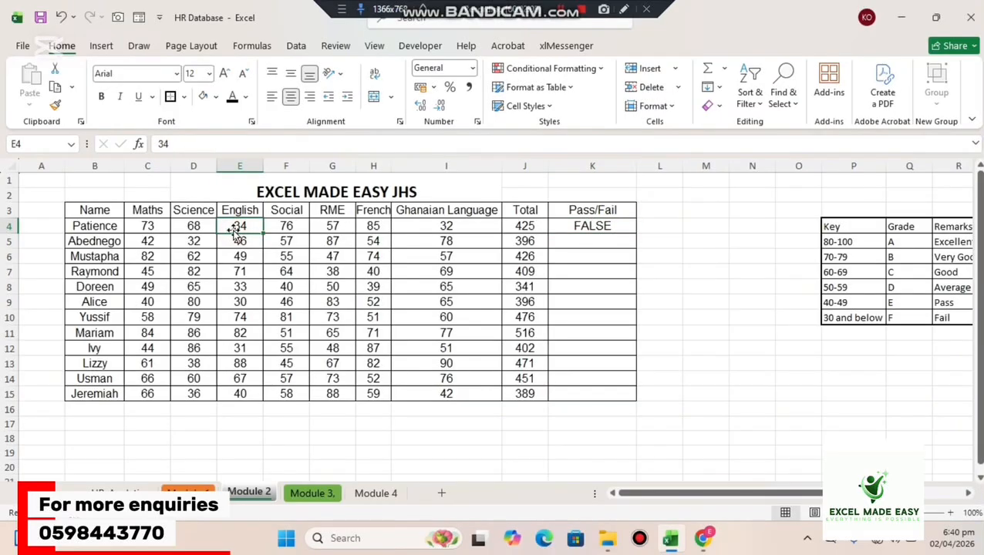
pyautogui.write('70')
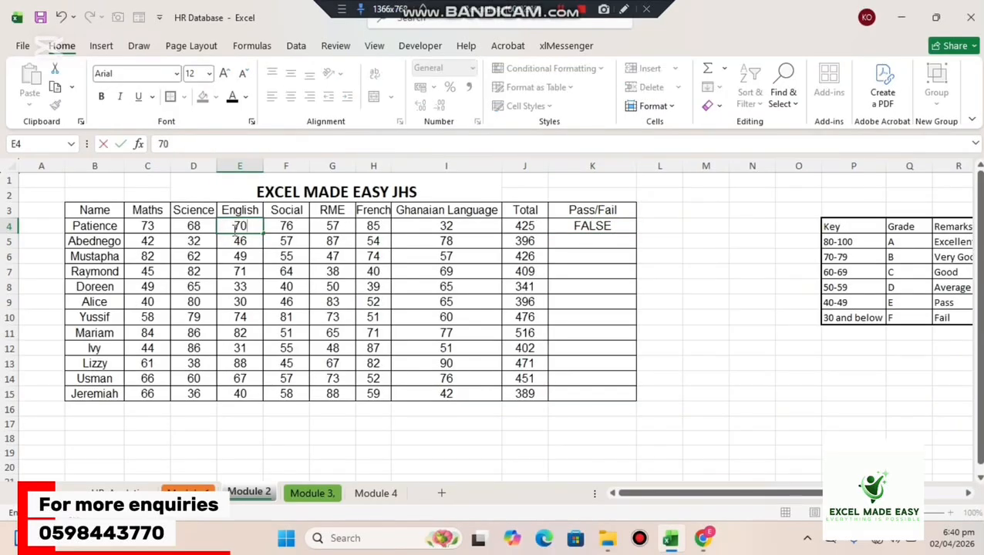
pyautogui.press('Return')
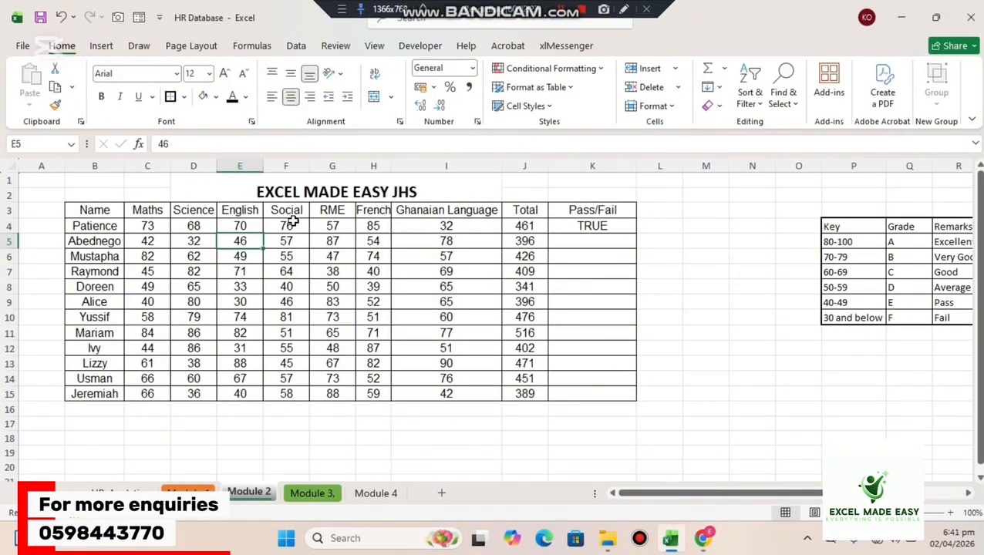
# Restore the English score in E4 to 34.
pyautogui.click(240, 226)
pyautogui.write('34')
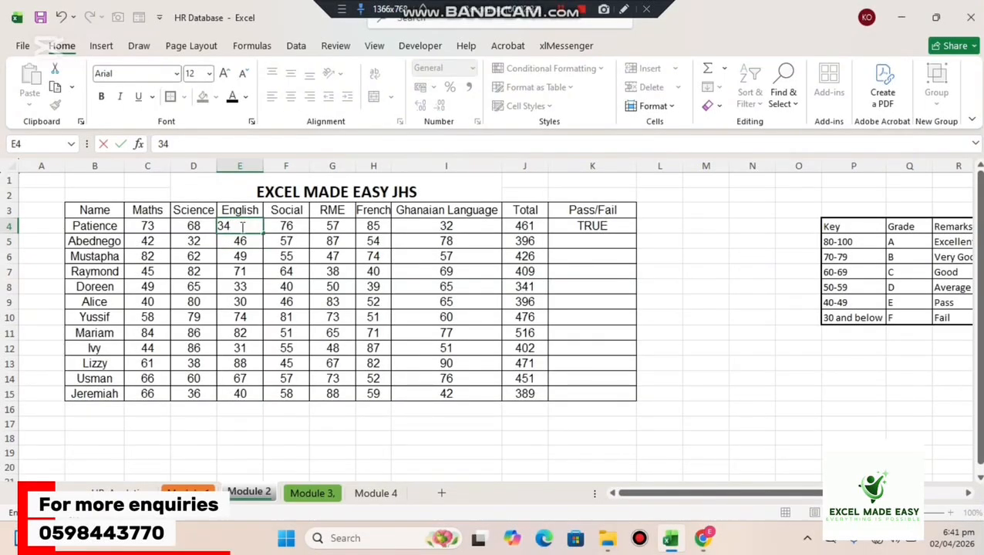
pyautogui.press('Return')
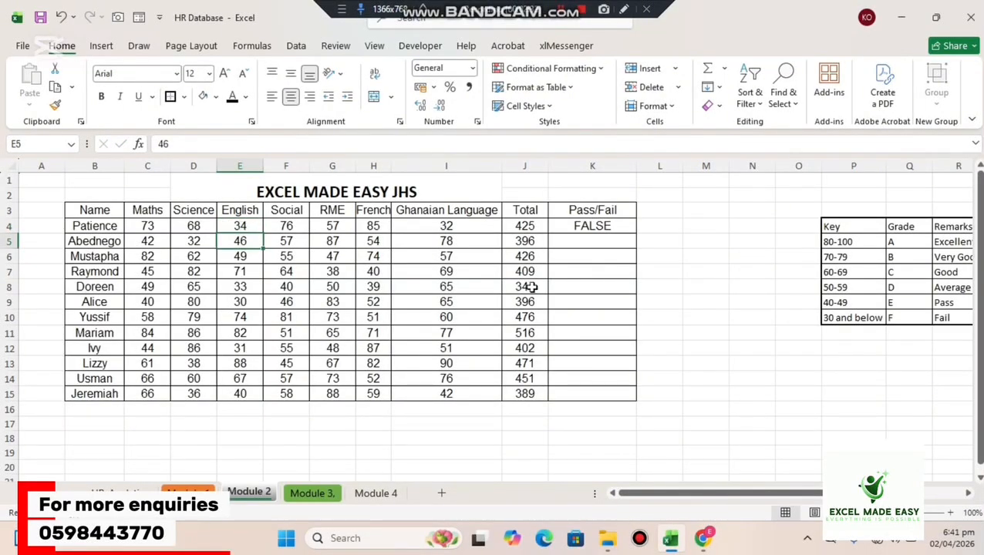
# Open the AND formula in K4 and review its logical conditions.
pyautogui.doubleClick(608, 225)
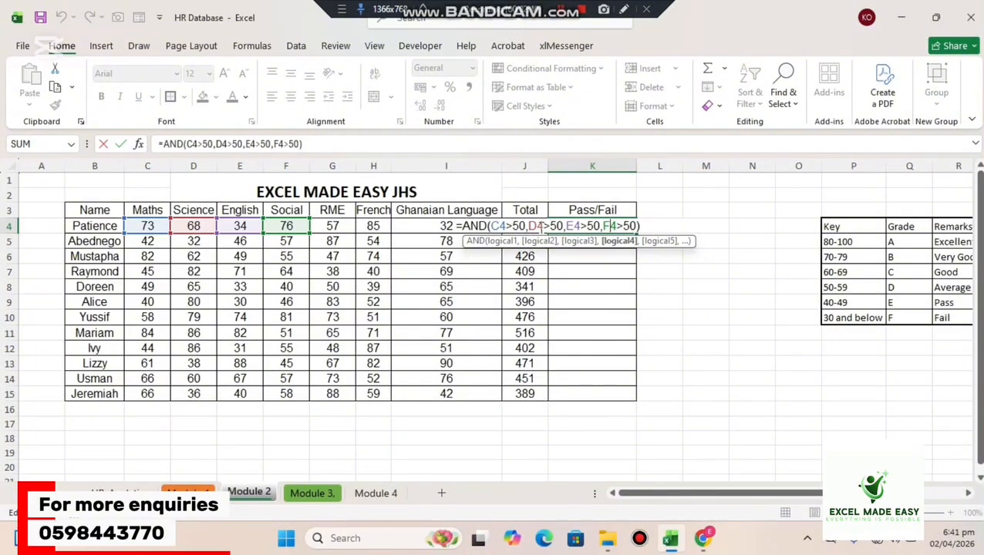
pyautogui.click(587, 226)
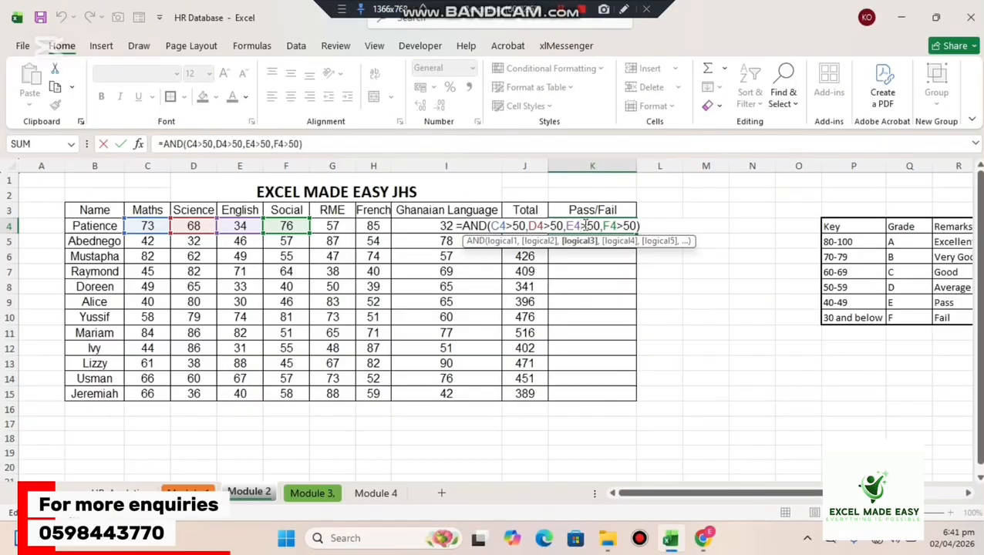
pyautogui.press('Return')
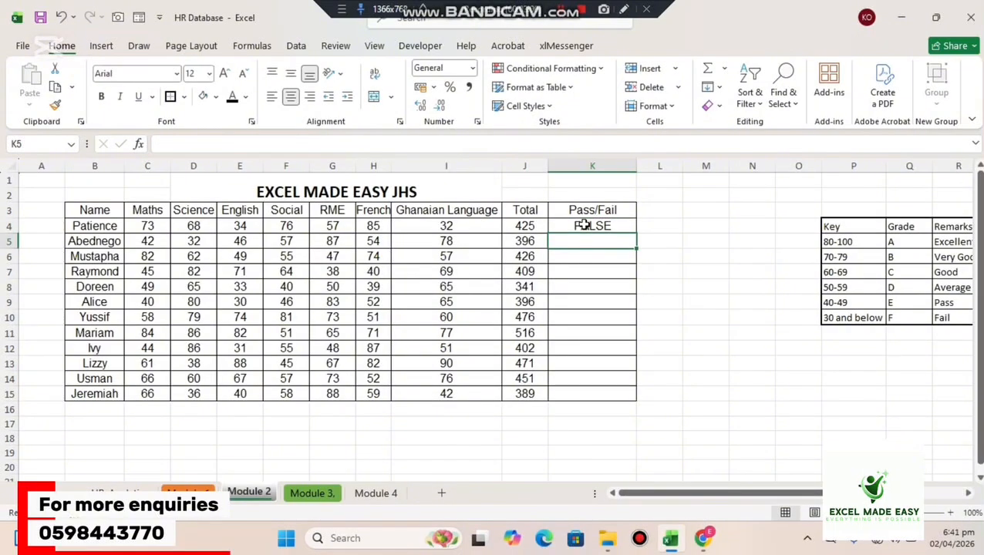
# Fill the AND formula from K4 down to K15 and check the scores in C10:F11 against its results.
pyautogui.click(583, 225)
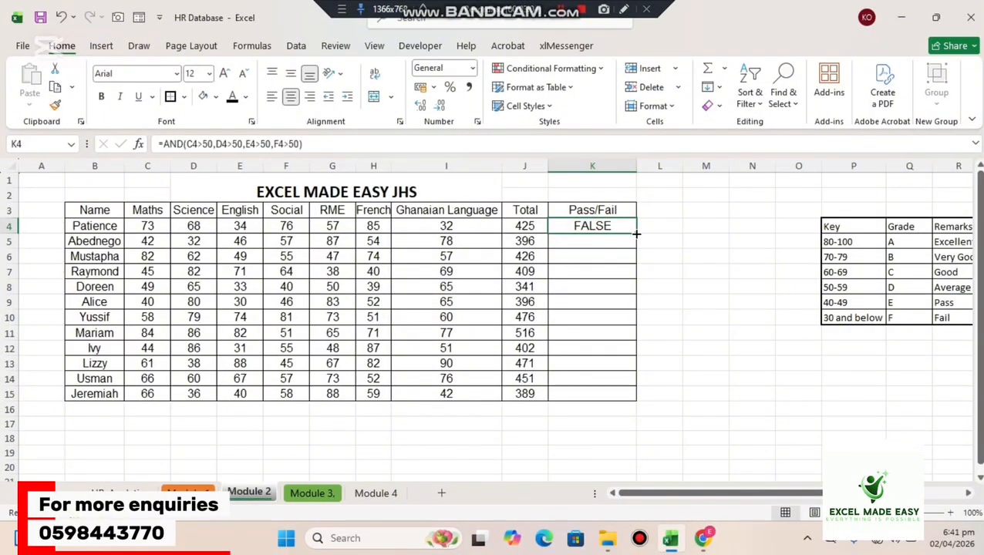
pyautogui.moveTo(636, 232); pyautogui.dragTo(626, 403)
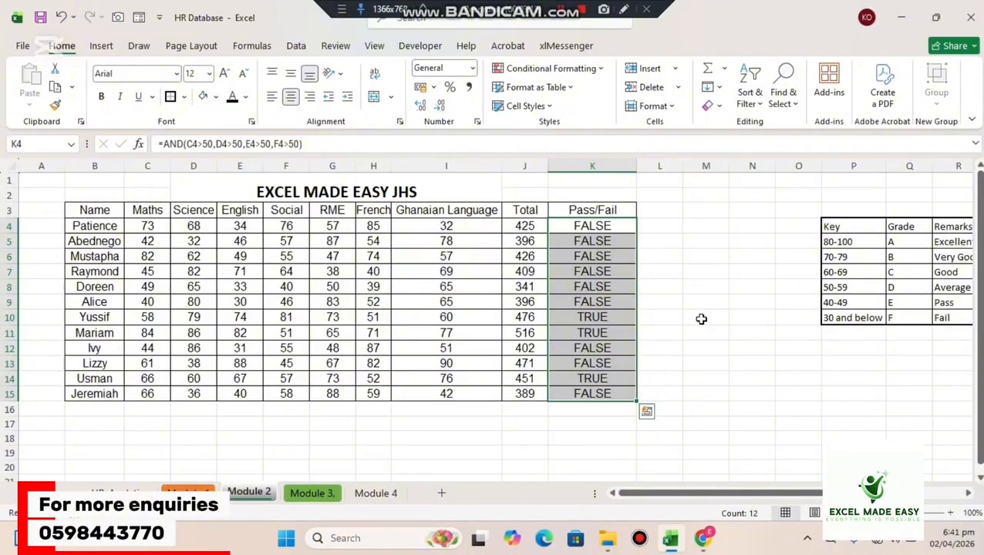
pyautogui.click(605, 316)
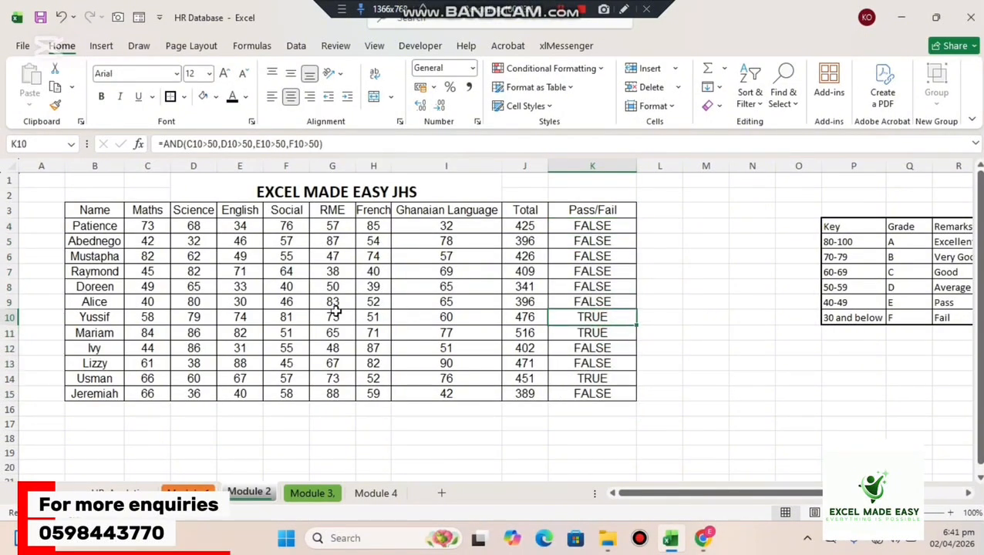
pyautogui.click(284, 317)
pyautogui.moveTo(284, 318); pyautogui.dragTo(161, 334)
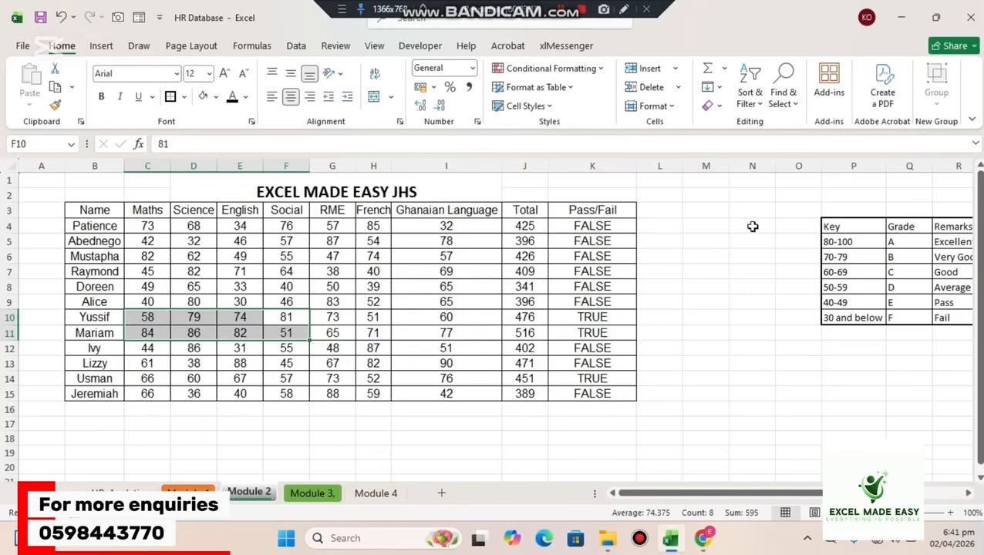
# Clear the AND results from K4:K15 in the Pass/Fail column.
pyautogui.click(752, 225)
pyautogui.moveTo(618, 219); pyautogui.dragTo(583, 393)
pyautogui.press('Delete')
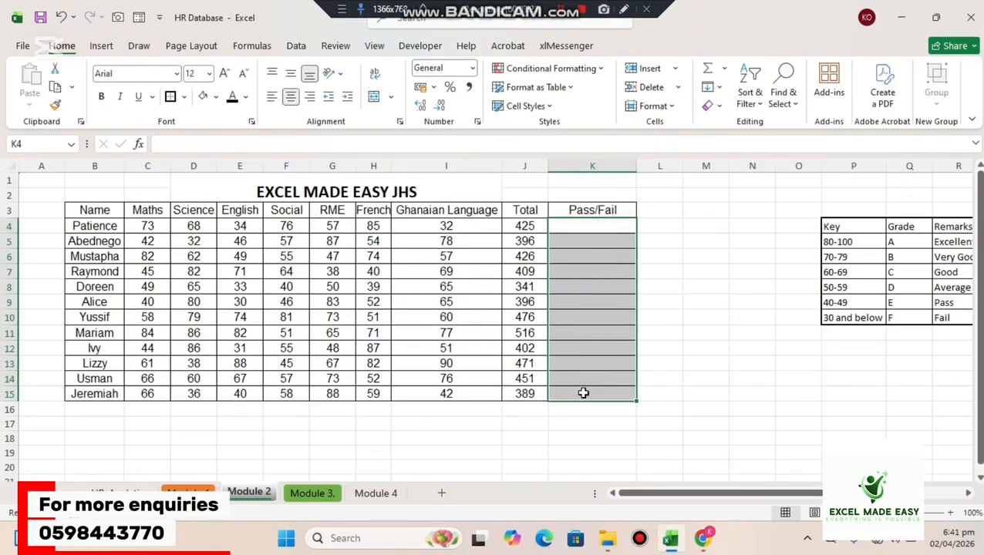
pyautogui.click(706, 256)
# Start an IF formula in K4 with a nested AND function as its logical test.
pyautogui.click(608, 224)
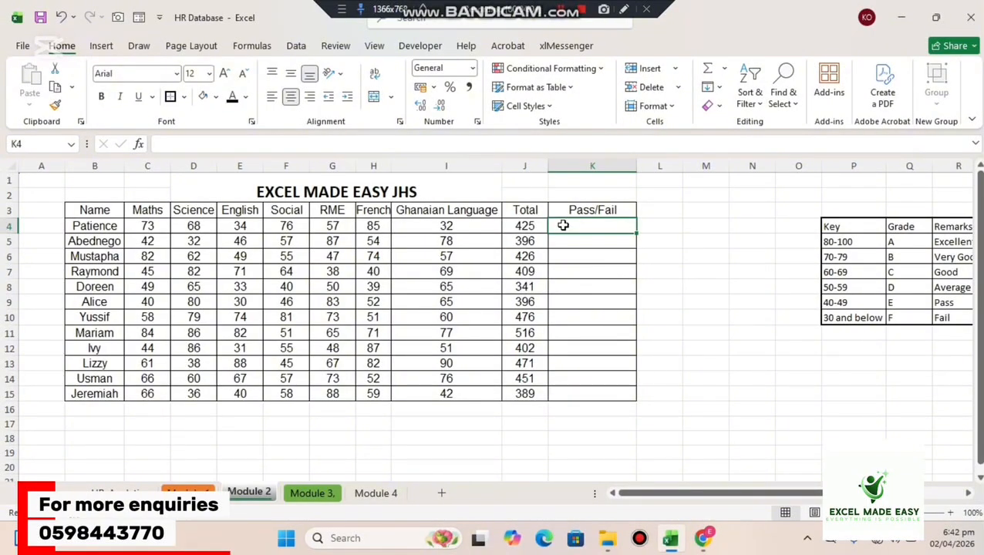
pyautogui.doubleClick(564, 226)
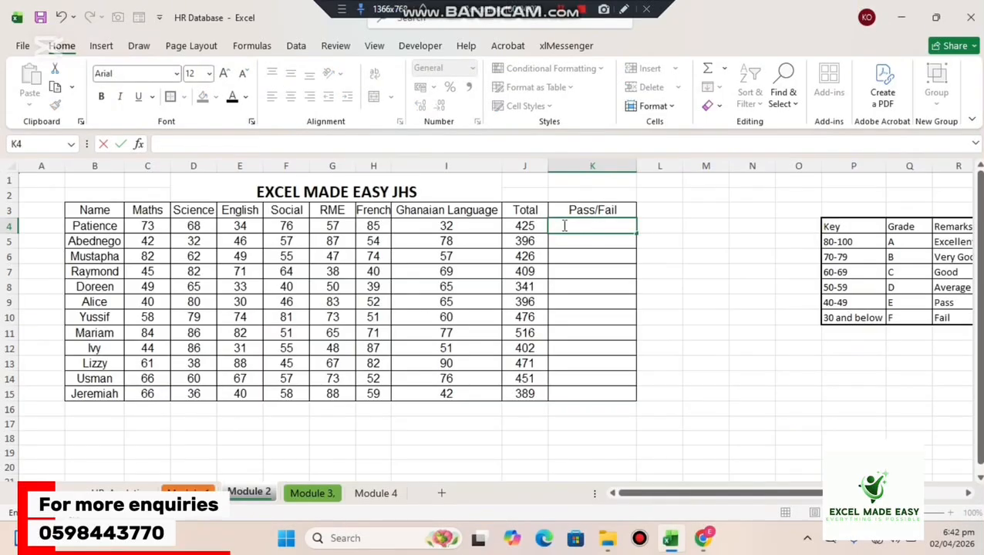
pyautogui.write('=if')
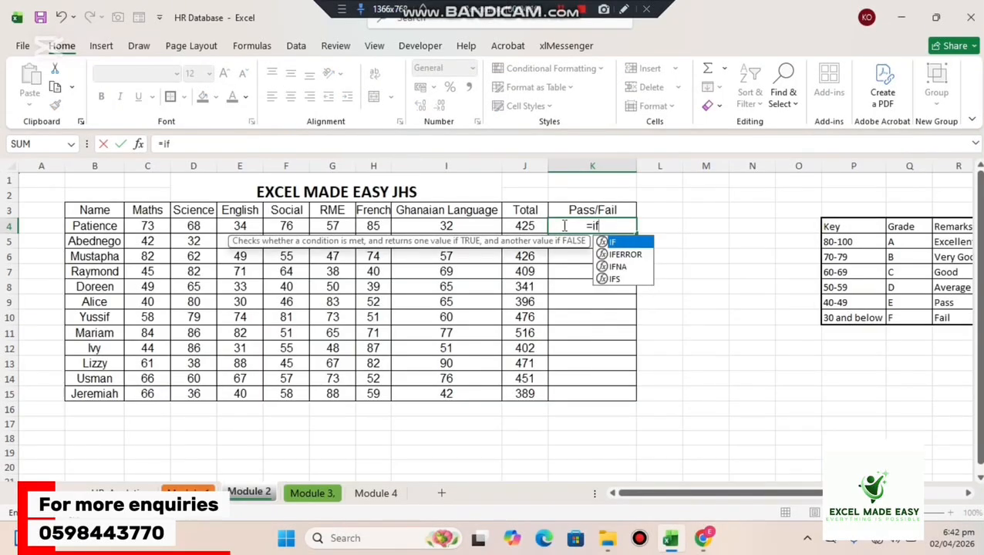
pyautogui.press('Tab')
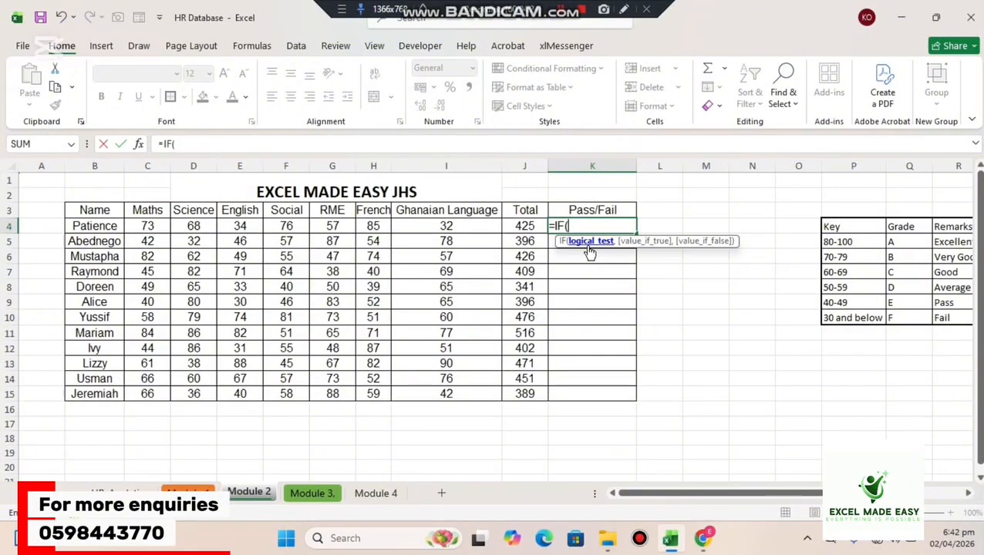
pyautogui.write('AN')
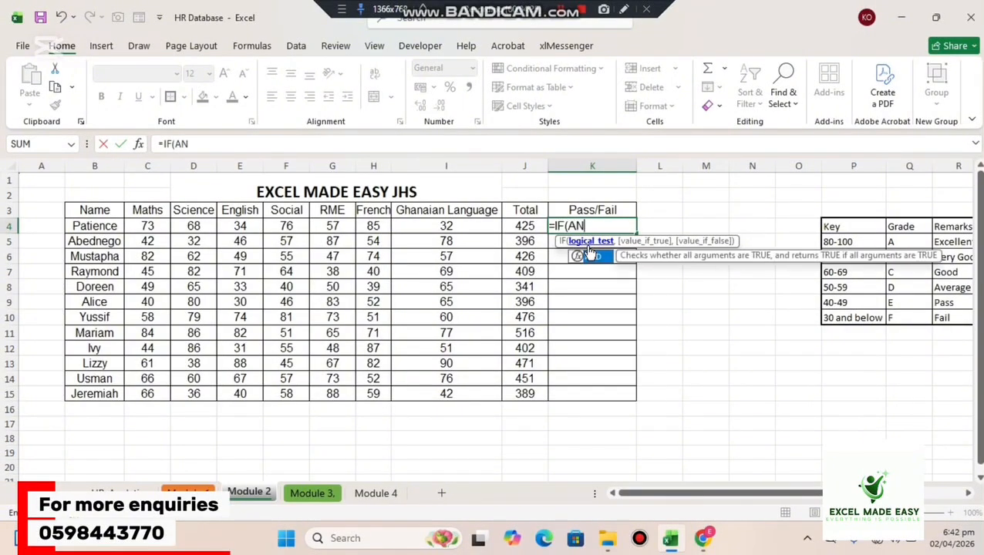
pyautogui.doubleClick(589, 255)
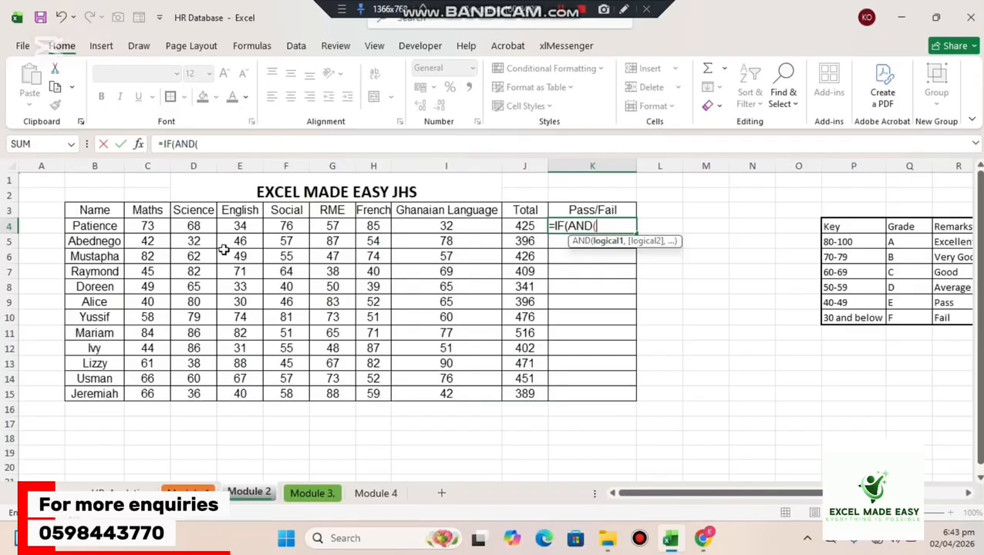
# Enter the AND conditions C4>10 and E4>50 in the IF formula in K4.
pyautogui.click(157, 225)
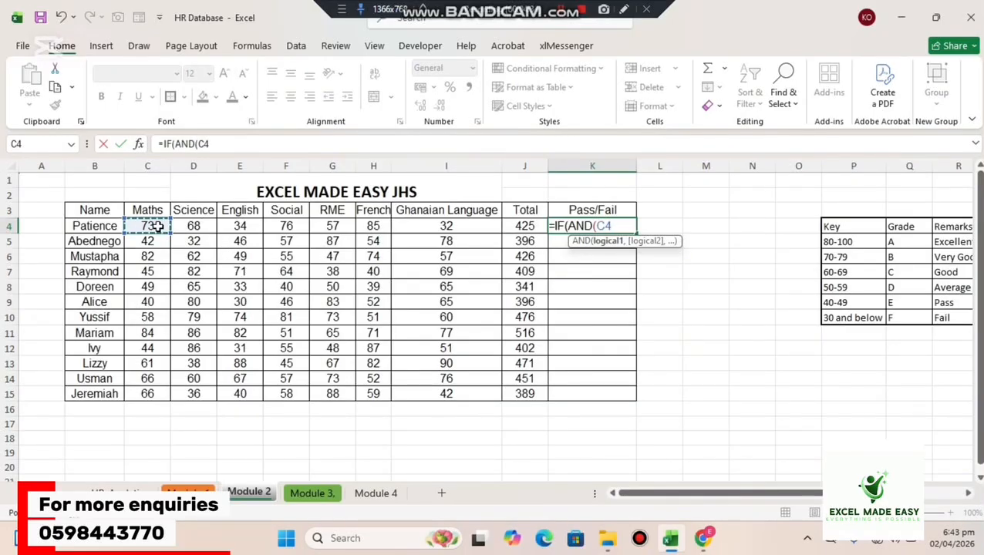
pyautogui.write('.')
pyautogui.write('>10')
pyautogui.write(',')
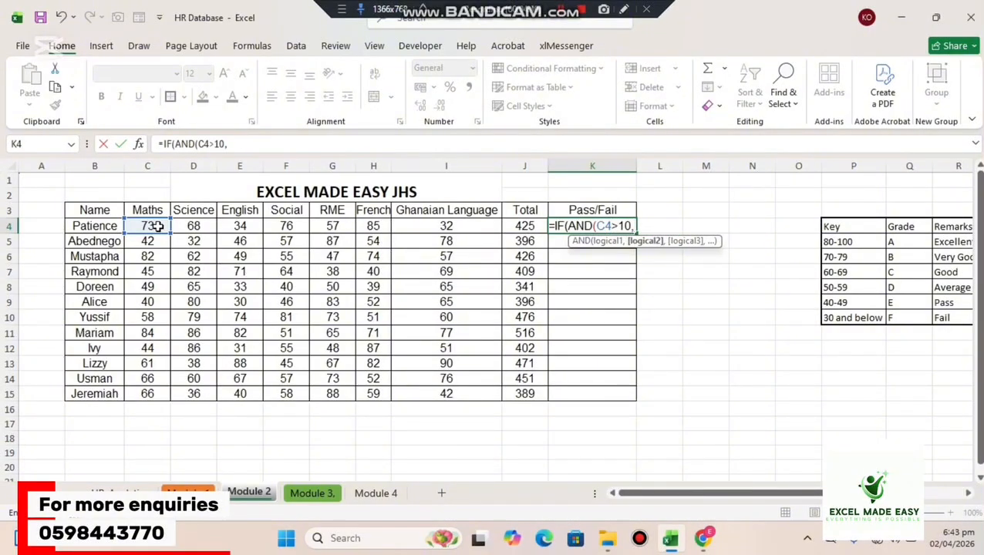
pyautogui.click(254, 225)
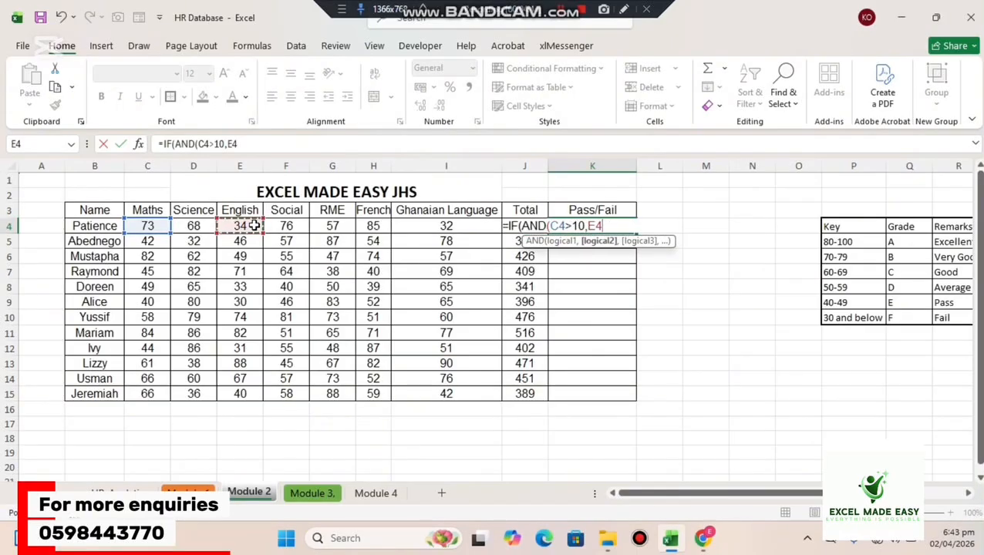
pyautogui.write('>50')
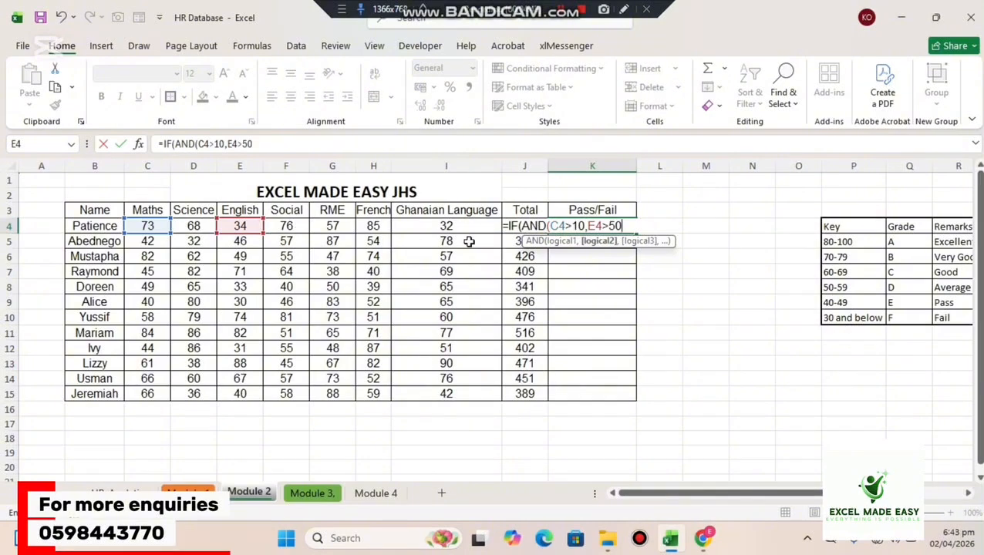
# Correct the Maths condition to C4>50 and close the AND function after E4>50.
pyautogui.click(578, 224)
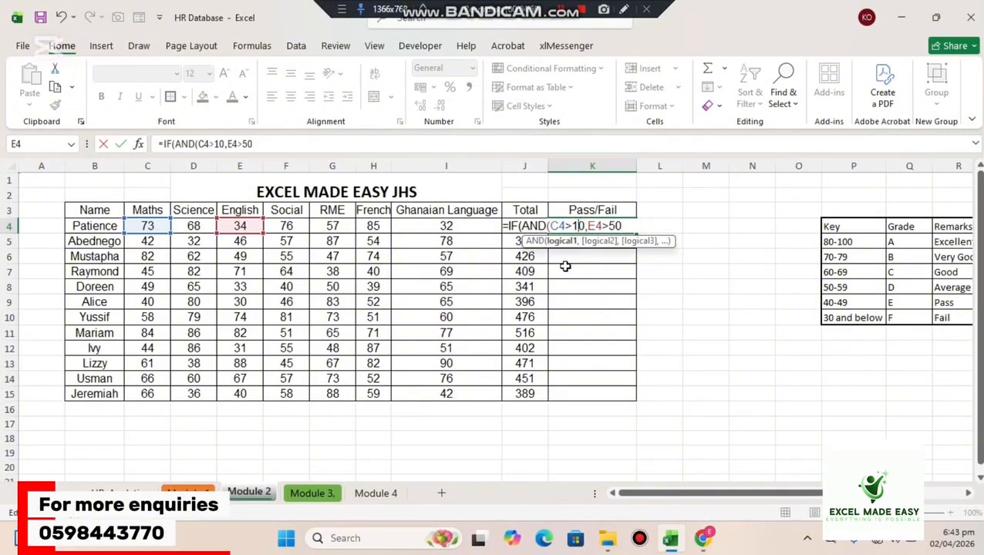
pyautogui.press('BackSpace')
pyautogui.write('5')
pyautogui.click(629, 225)
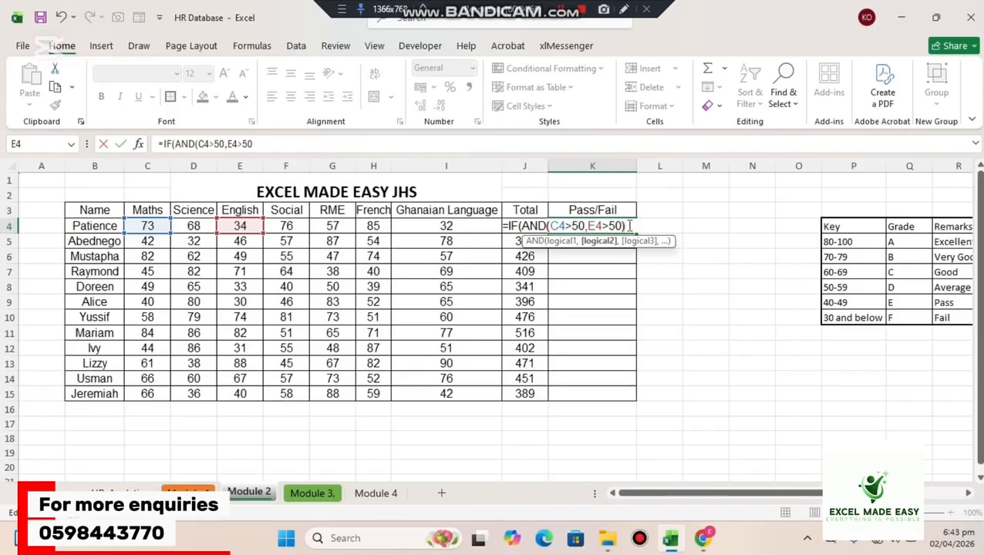
pyautogui.write(')')
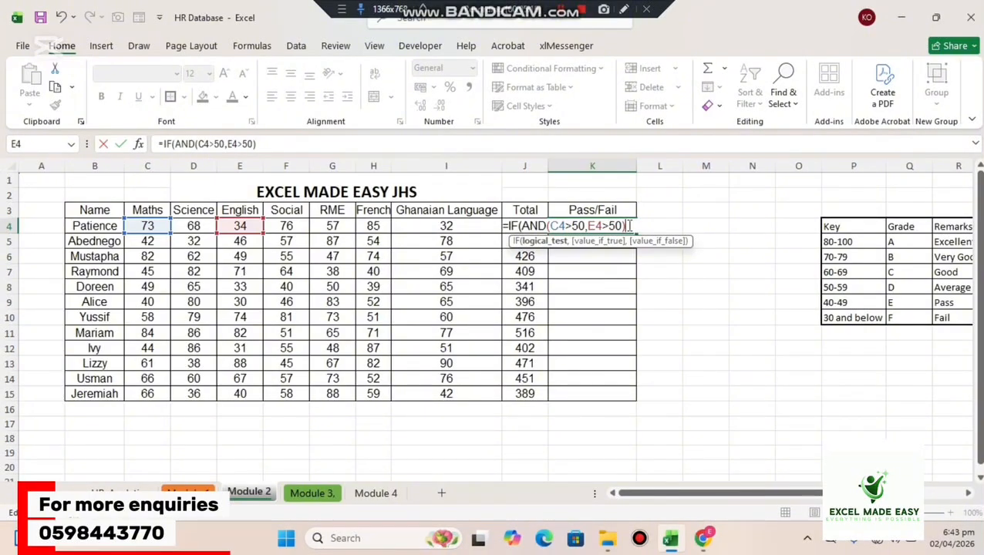
# Complete the IF formula in K4 with "Pass" as the true value and "Fail" as the false value.
pyautogui.write(',')
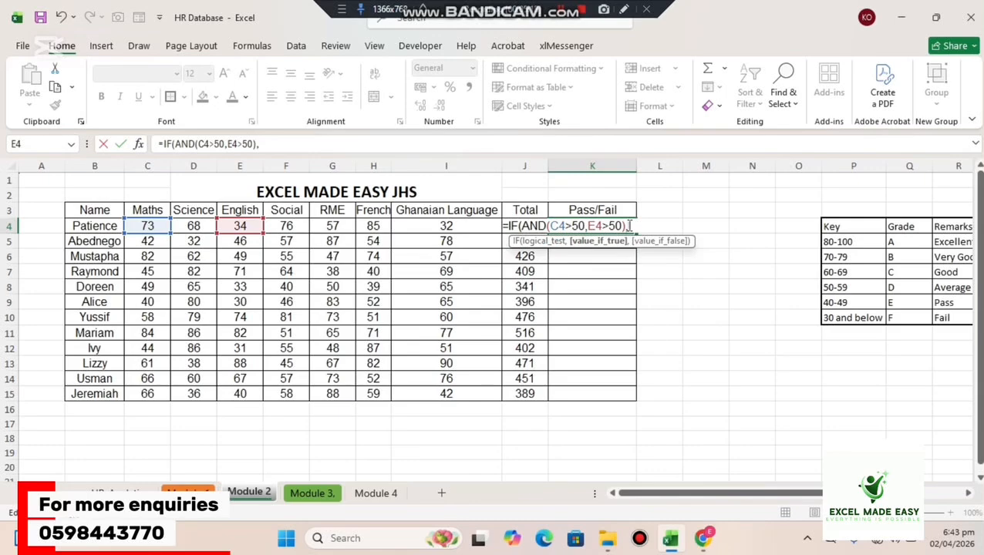
pyautogui.write('"Pass",')
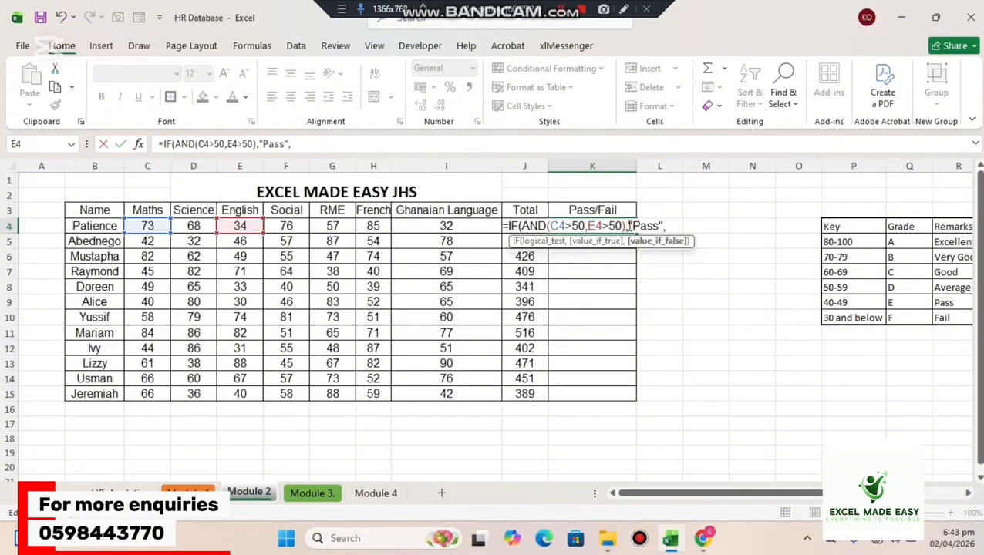
pyautogui.write('"Fai')
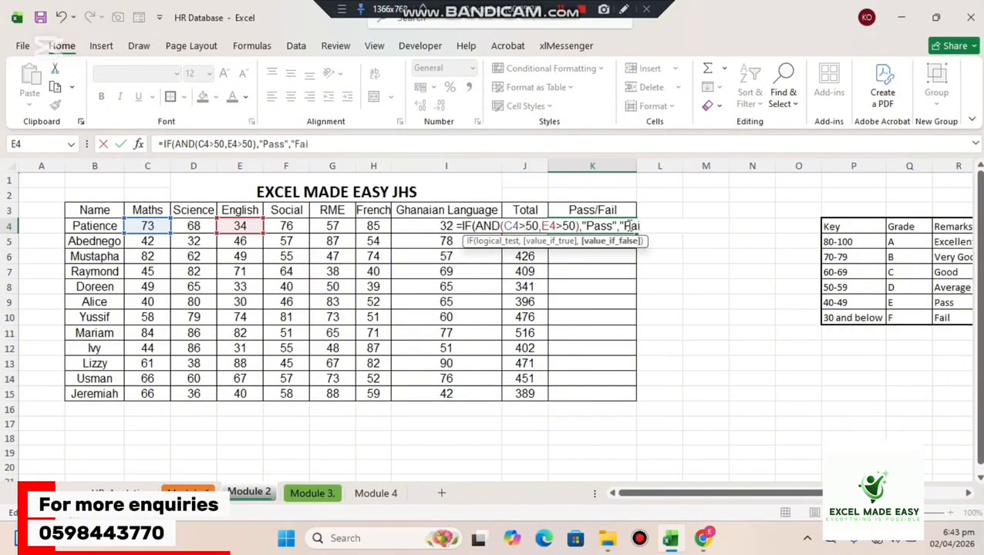
pyautogui.write('l")')
# Review the AND conditions and the true value in K4's formula and commit it.
pyautogui.click(556, 225)
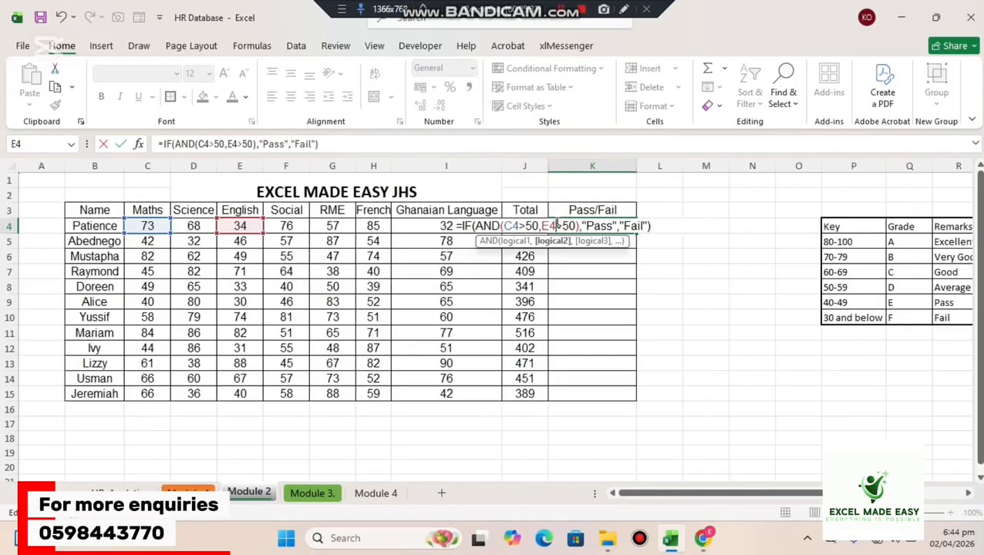
pyautogui.click(491, 227)
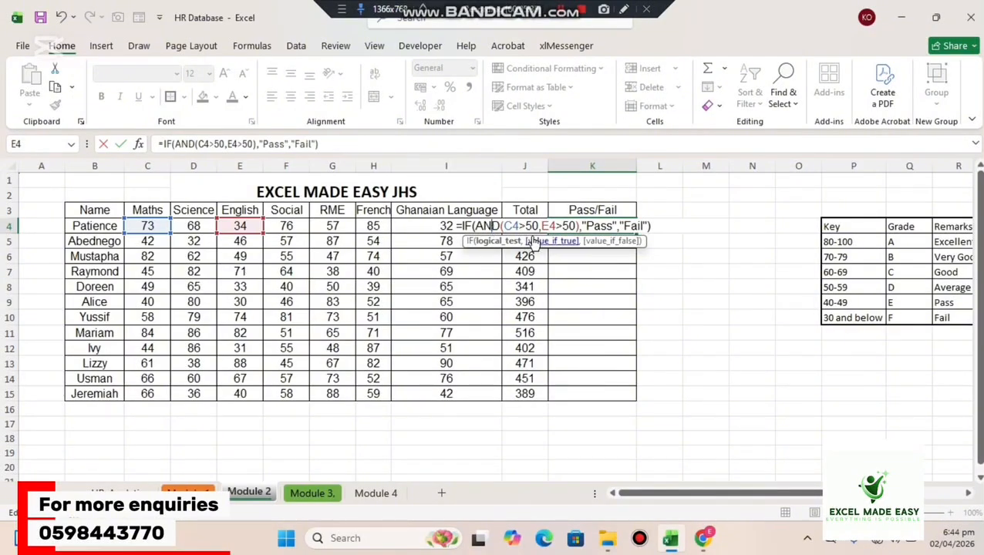
pyautogui.click(522, 225)
pyautogui.click(556, 225)
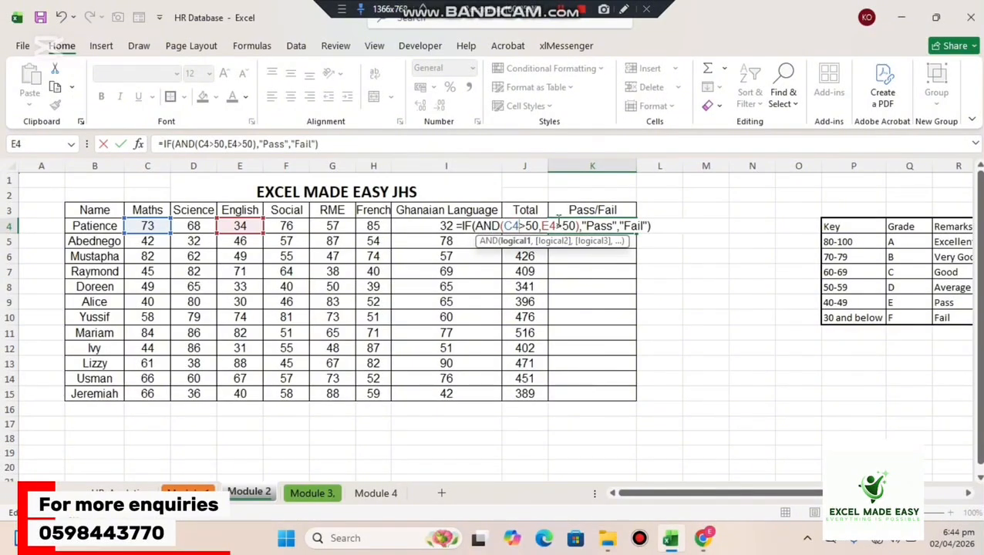
pyautogui.click(509, 226)
pyautogui.click(585, 225)
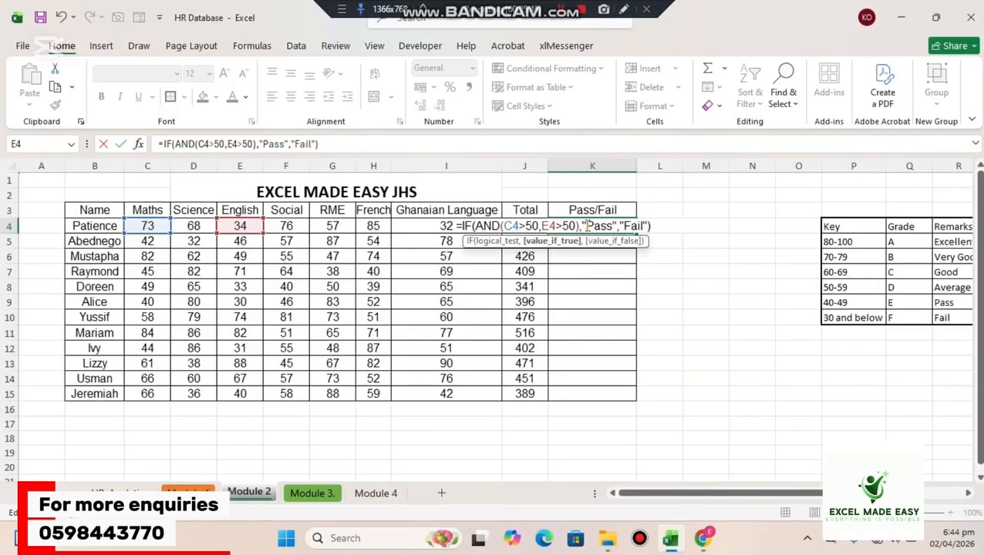
pyautogui.press('Return')
# Check K4 against the English score in E4 and fill the IF-AND formula down to K15.
pyautogui.click(590, 225)
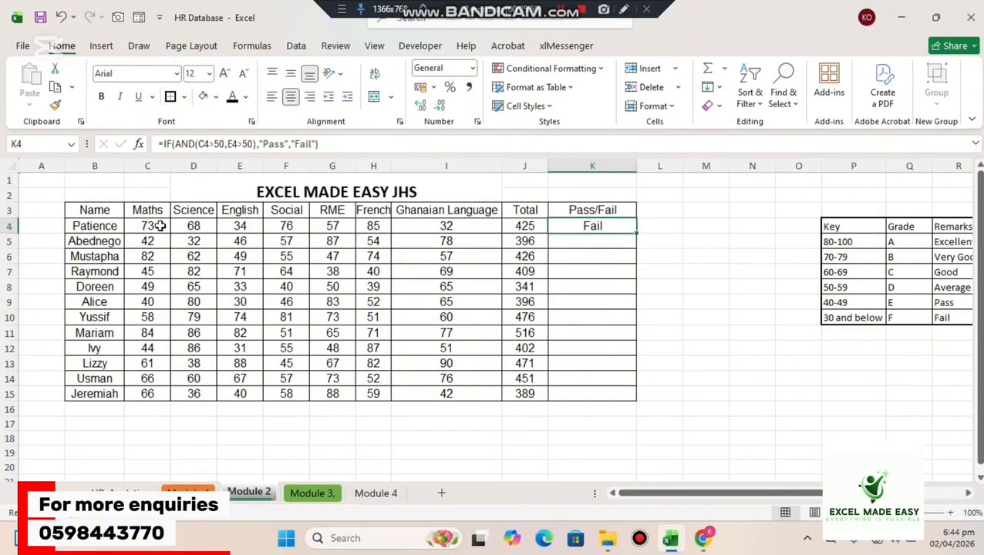
pyautogui.click(237, 225)
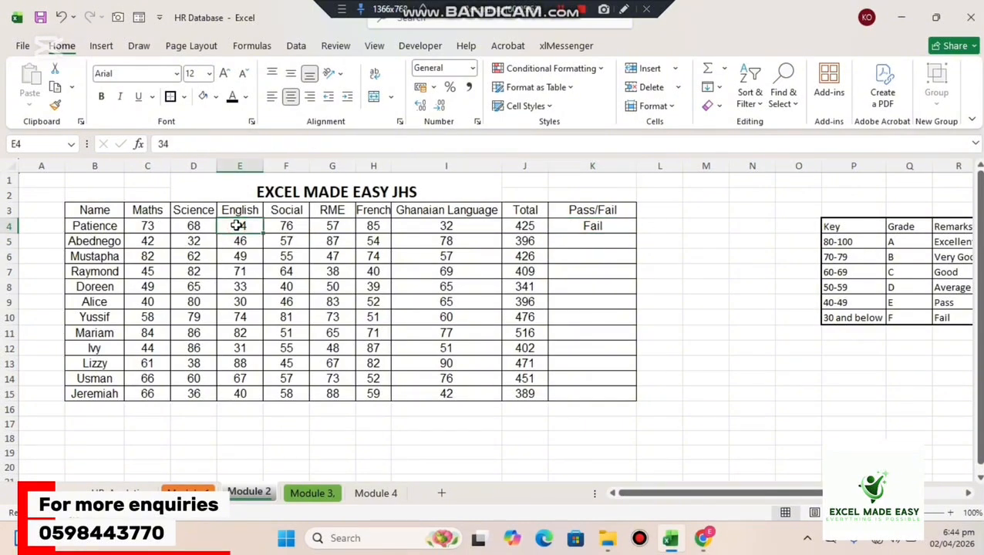
pyautogui.click(599, 227)
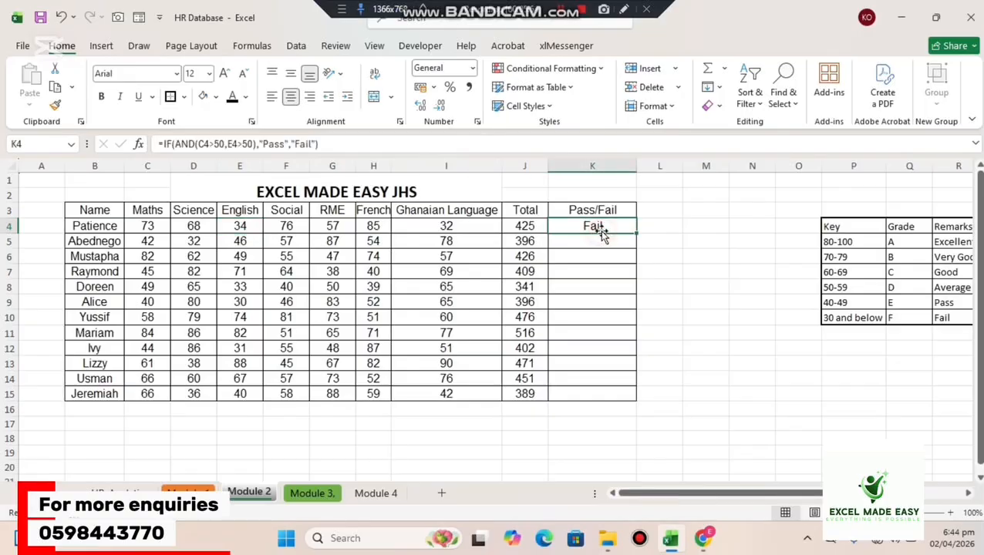
pyautogui.moveTo(635, 233); pyautogui.dragTo(604, 397)
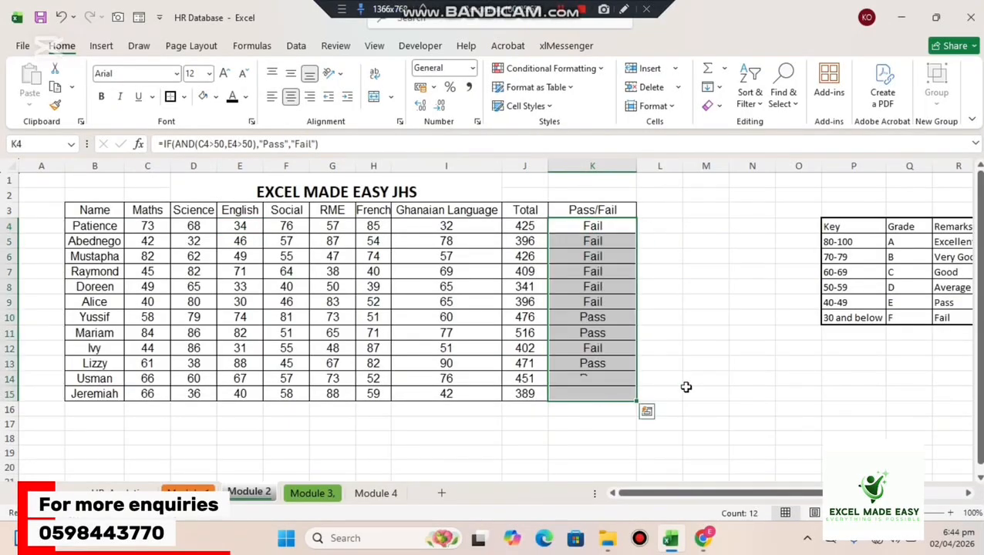
# Compare the results in K10 and K11 with the Maths and English scores in those rows.
pyautogui.click(609, 318)
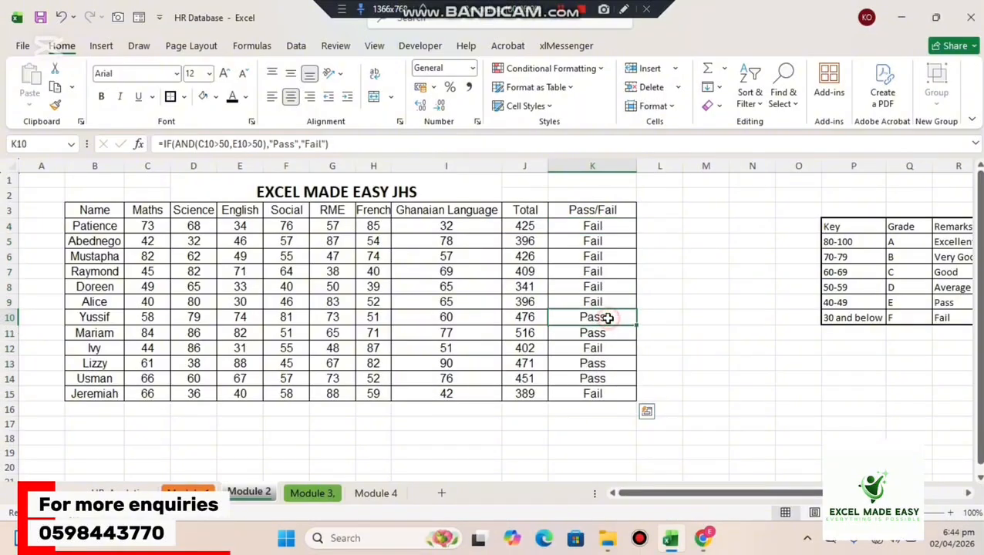
pyautogui.click(600, 333)
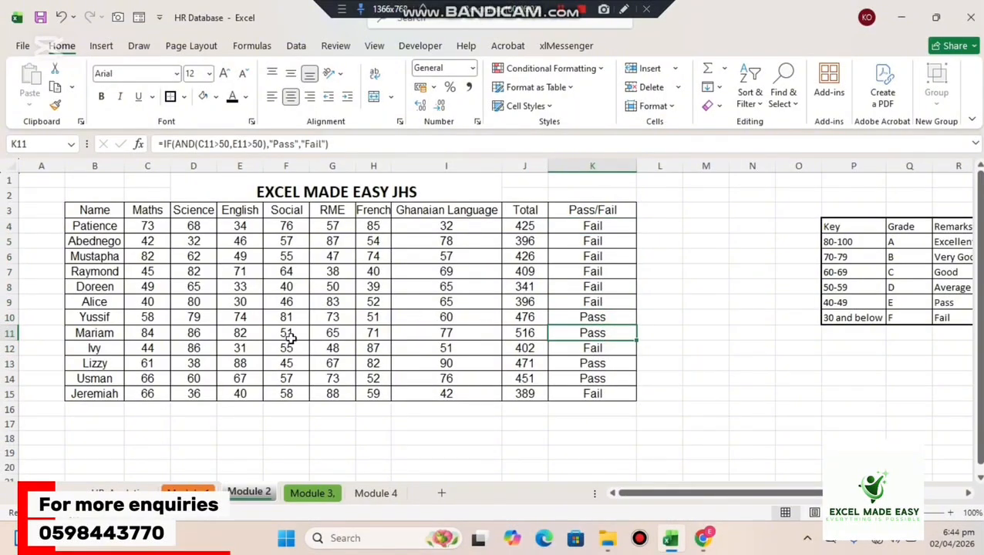
pyautogui.click(154, 316)
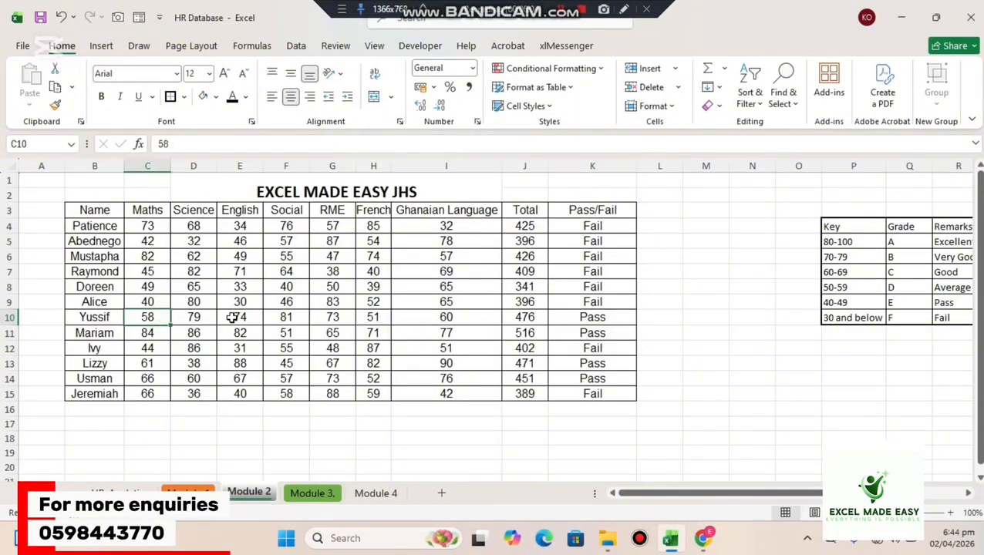
pyautogui.click(230, 316)
pyautogui.click(155, 333)
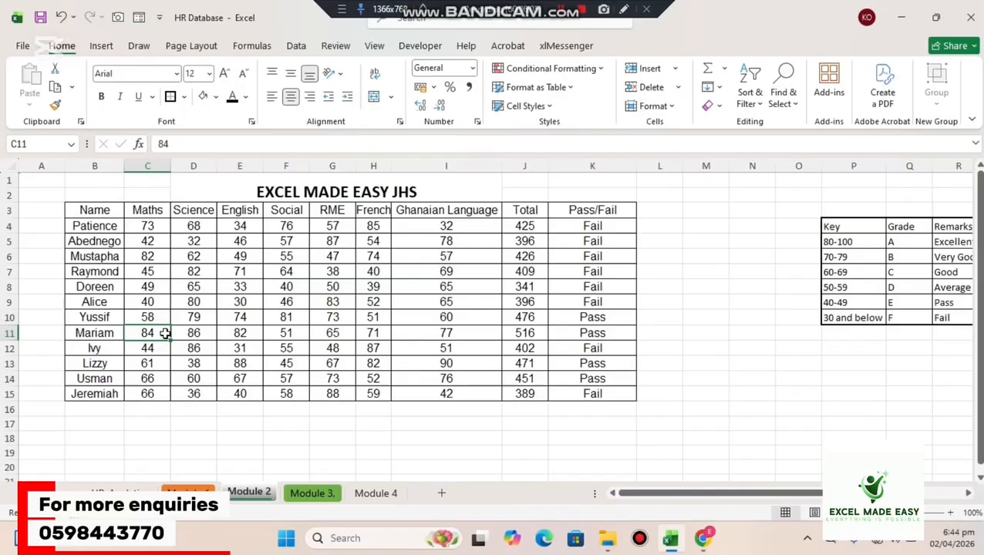
pyautogui.click(233, 333)
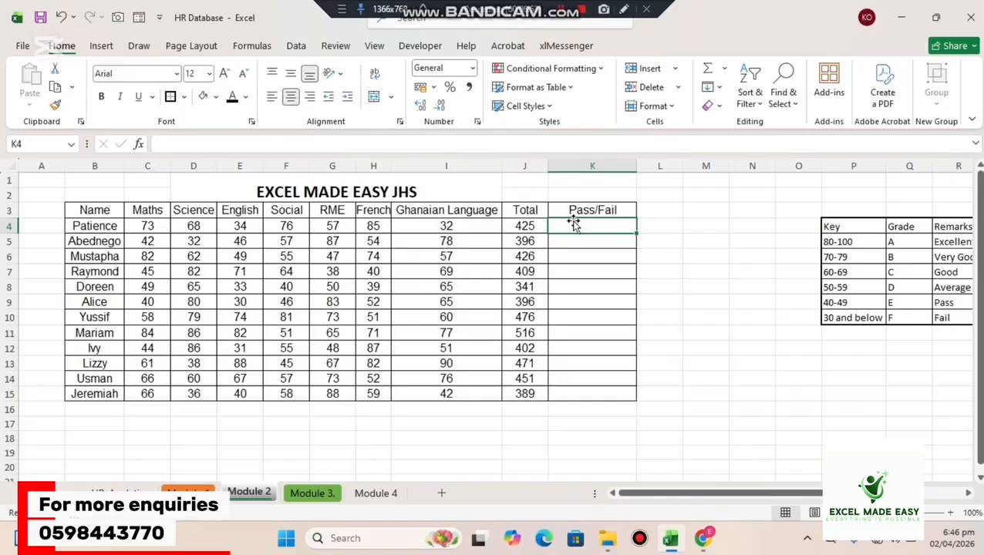
# Enter =OR(C4>50,E4>50) in K4 to test whether the Maths or English score exceeds 50.
pyautogui.write('=or')
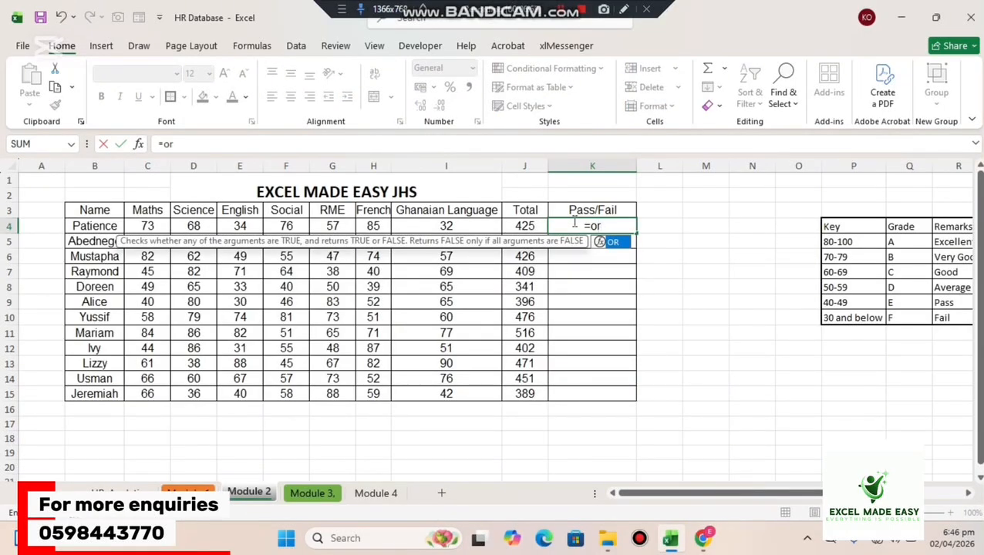
pyautogui.press('Tab')
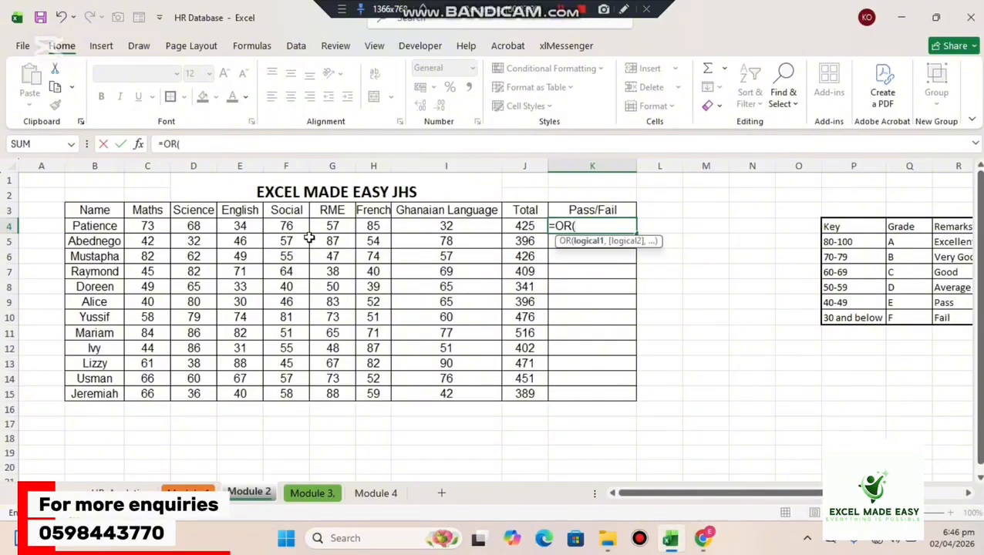
pyautogui.click(152, 225)
pyautogui.write('>')
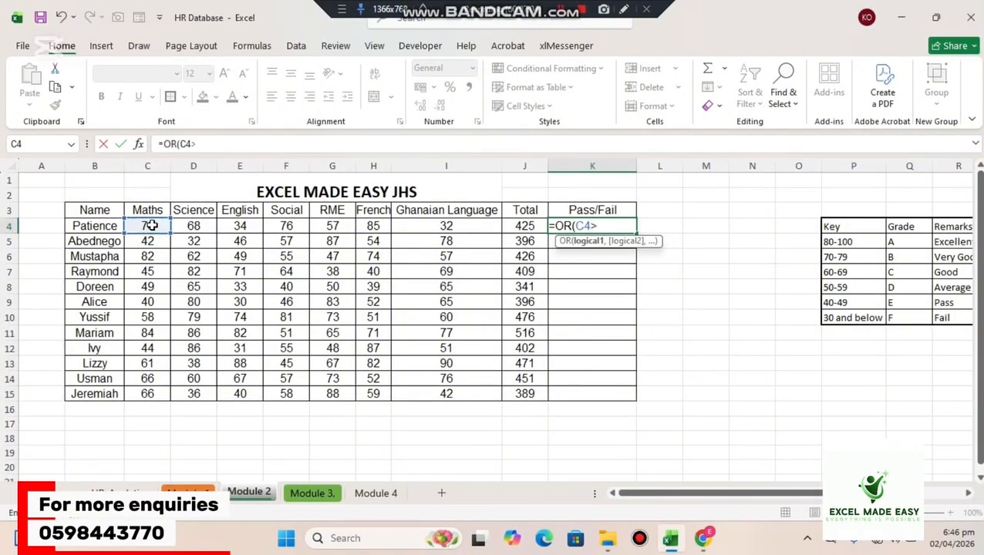
pyautogui.write('50,')
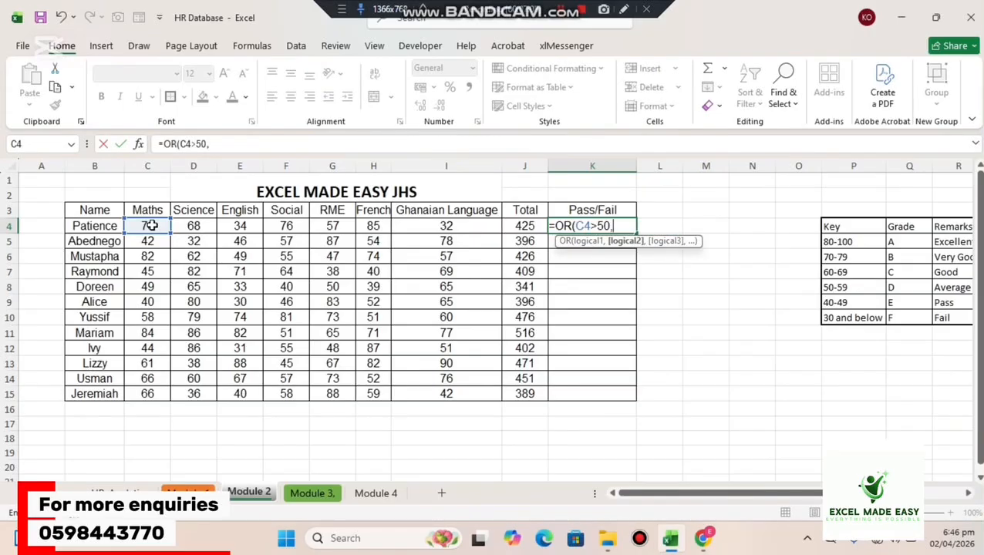
pyautogui.click(240, 224)
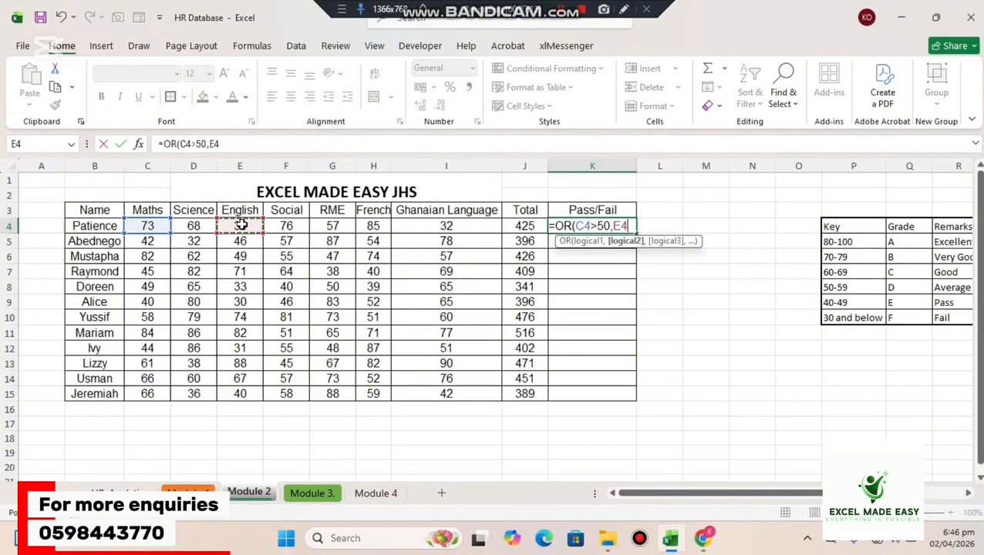
pyautogui.write('>50')
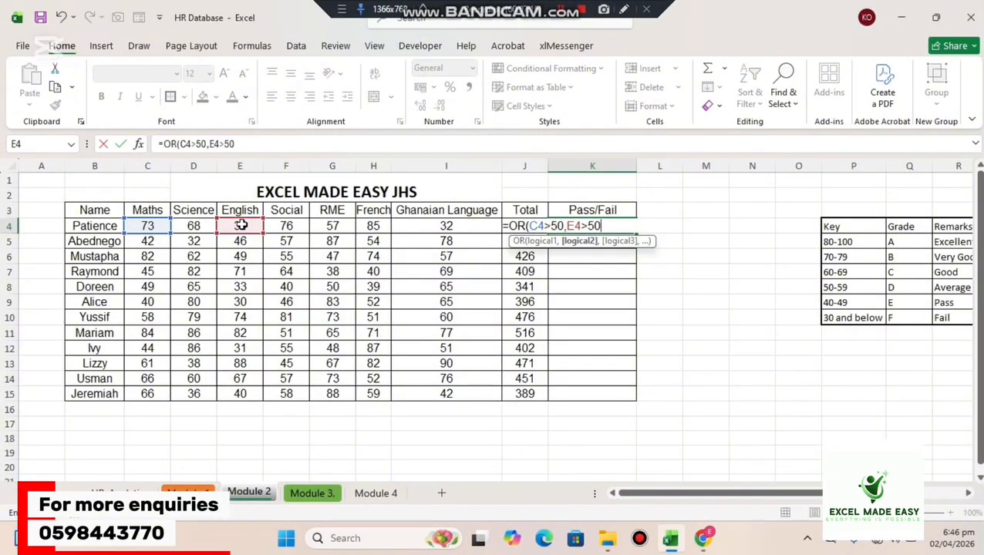
pyautogui.write(')')
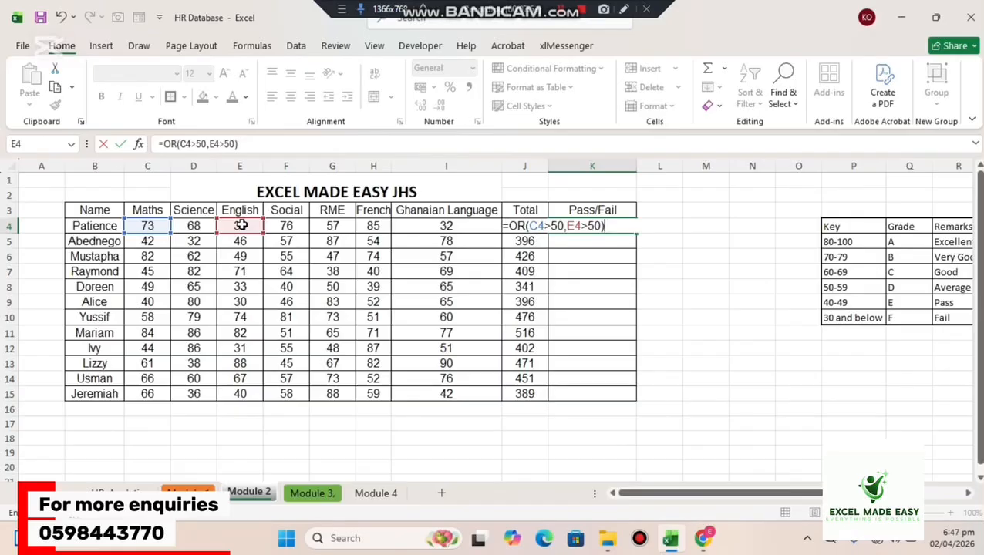
pyautogui.press('Return')
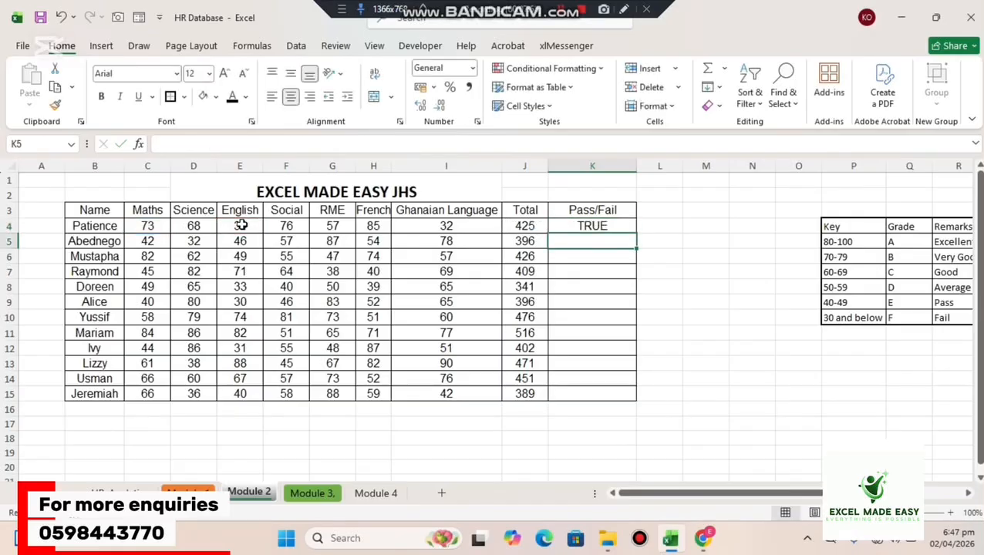
# Fill the OR formula from K4 down to K15 in the Pass/Fail column.
pyautogui.click(578, 225)
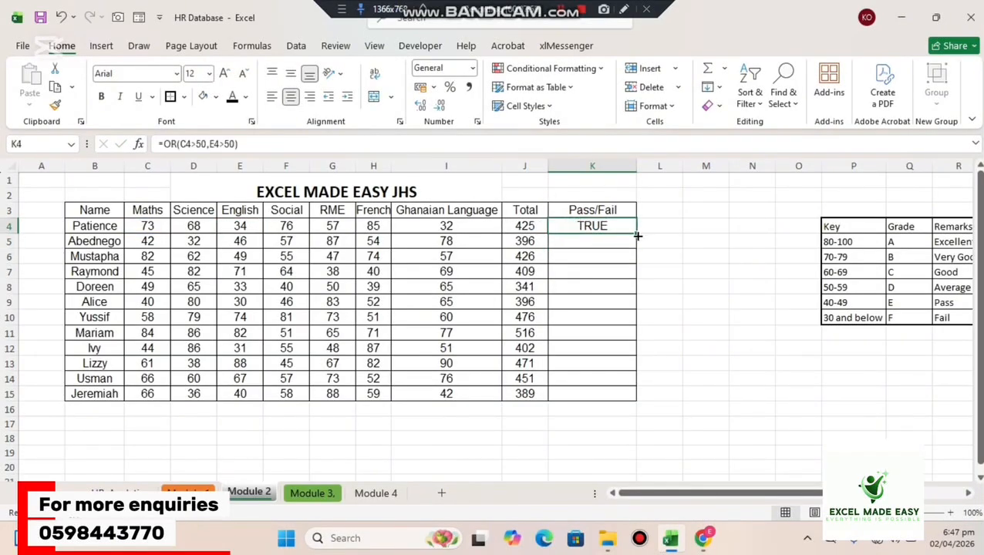
pyautogui.moveTo(636, 232); pyautogui.dragTo(614, 409)
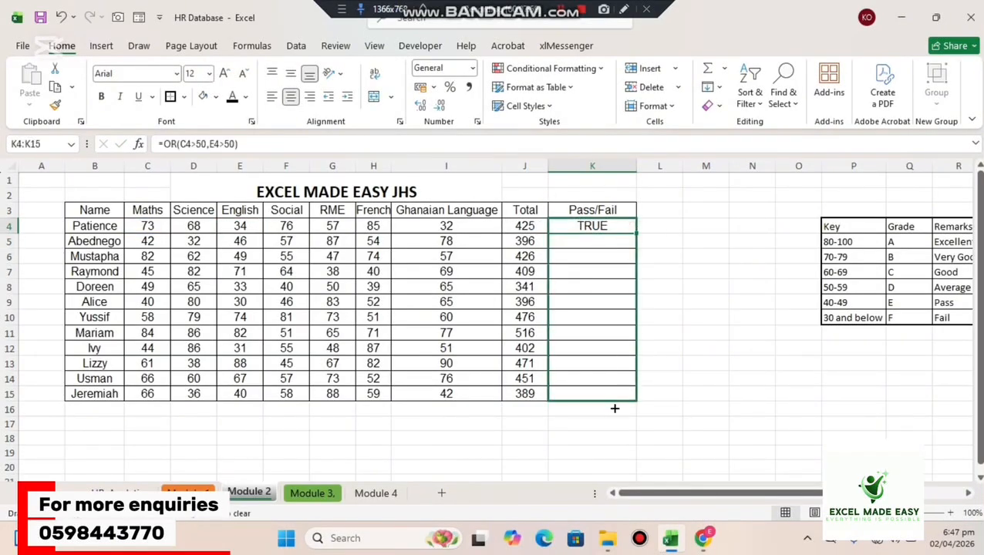
pyautogui.click(718, 346)
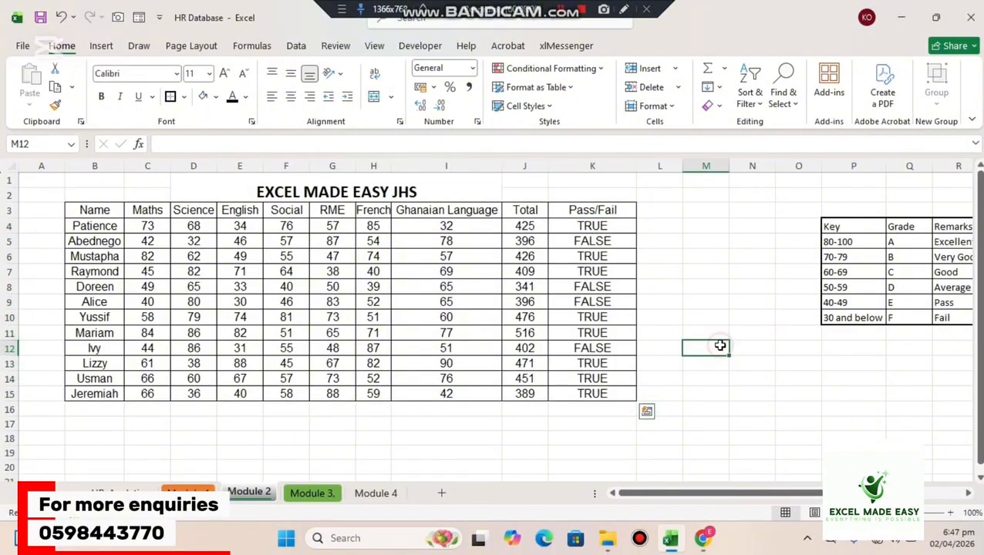
# Check the OR formulas in K5 and K6, then clear the Pass/Fail results from K4 to K15.
pyautogui.click(577, 245)
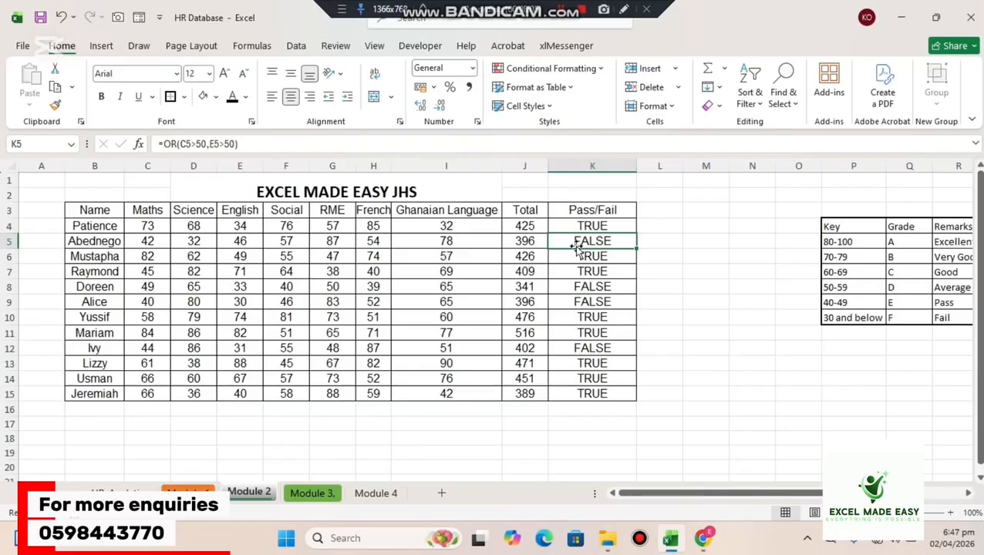
pyautogui.click(586, 255)
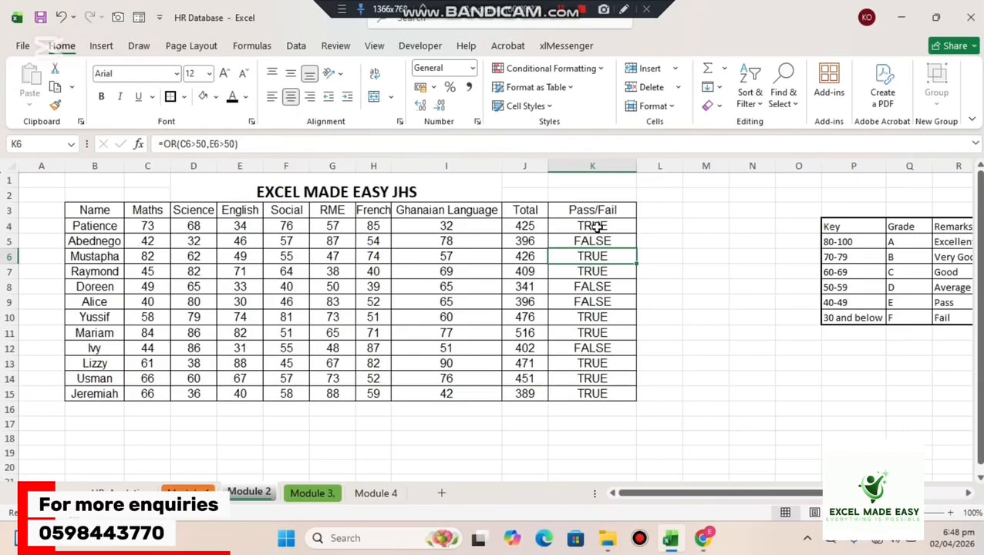
pyautogui.moveTo(595, 225); pyautogui.dragTo(587, 376)
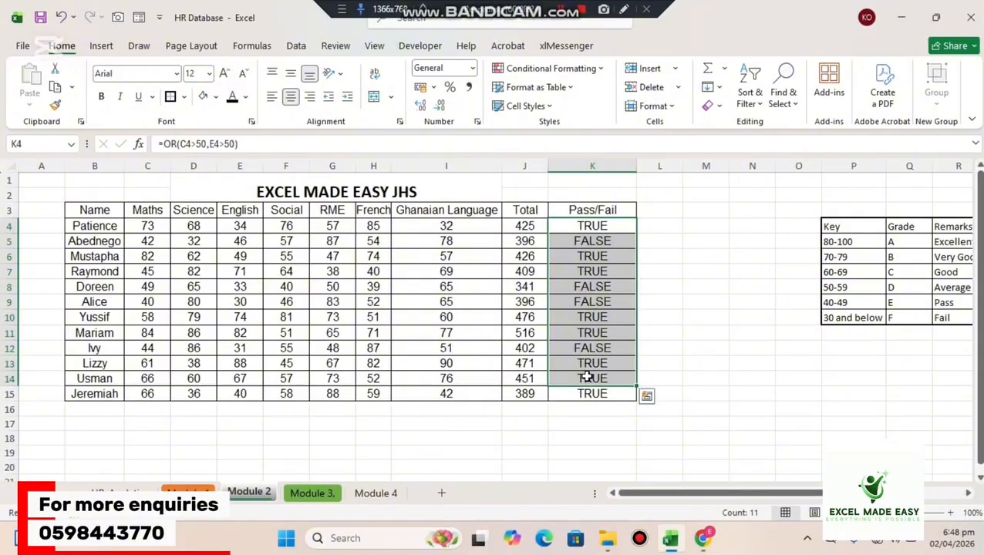
pyautogui.press('Delete')
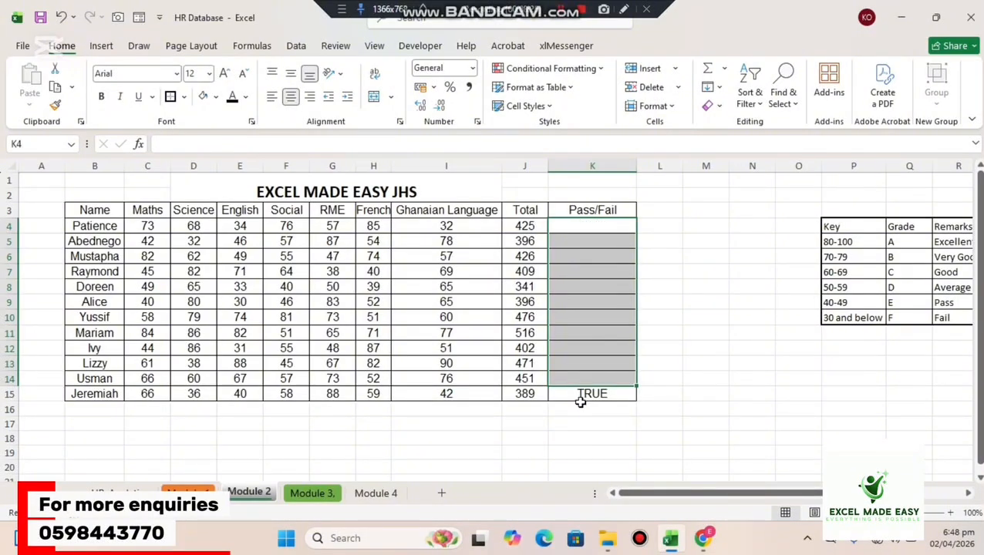
pyautogui.click(570, 394)
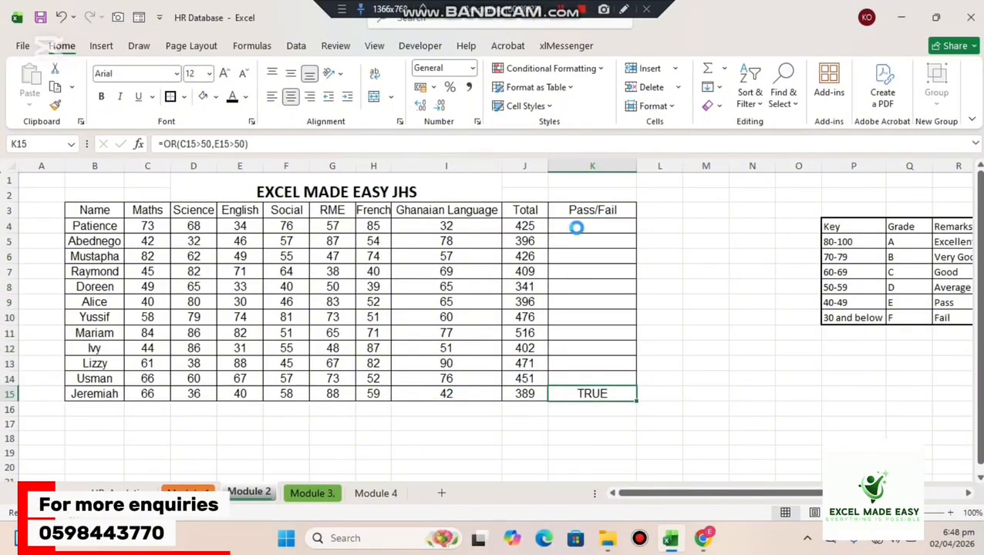
pyautogui.press('Delete')
# Begin an IF formula in K4 with the logical test OR(C4>50,E4>50) on the Maths and English scores.
pyautogui.click(577, 228)
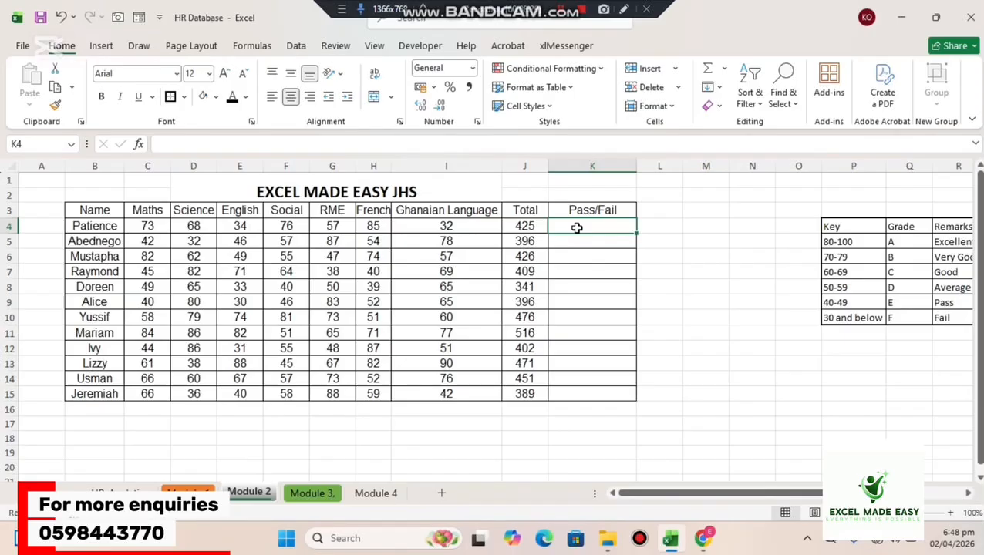
pyautogui.write('=if')
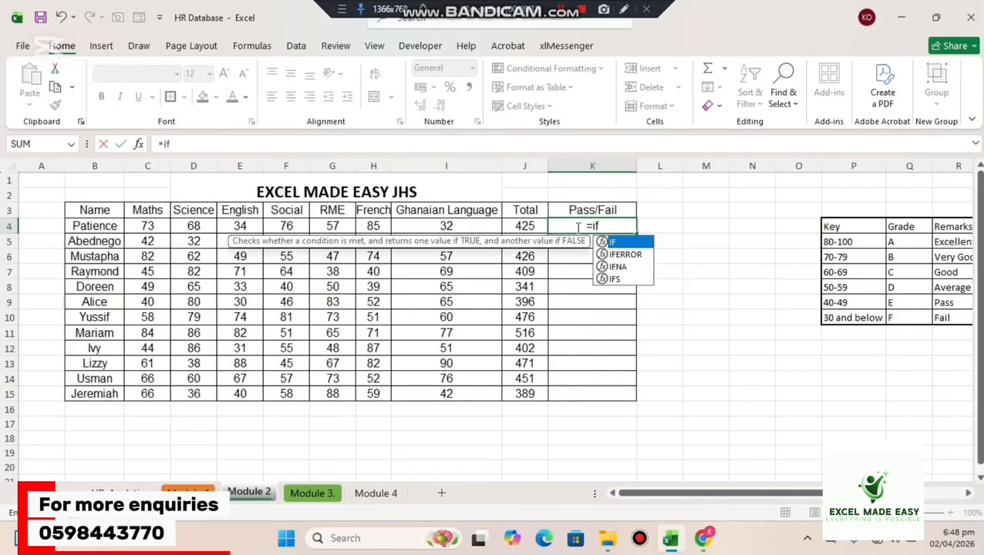
pyautogui.press('Tab')
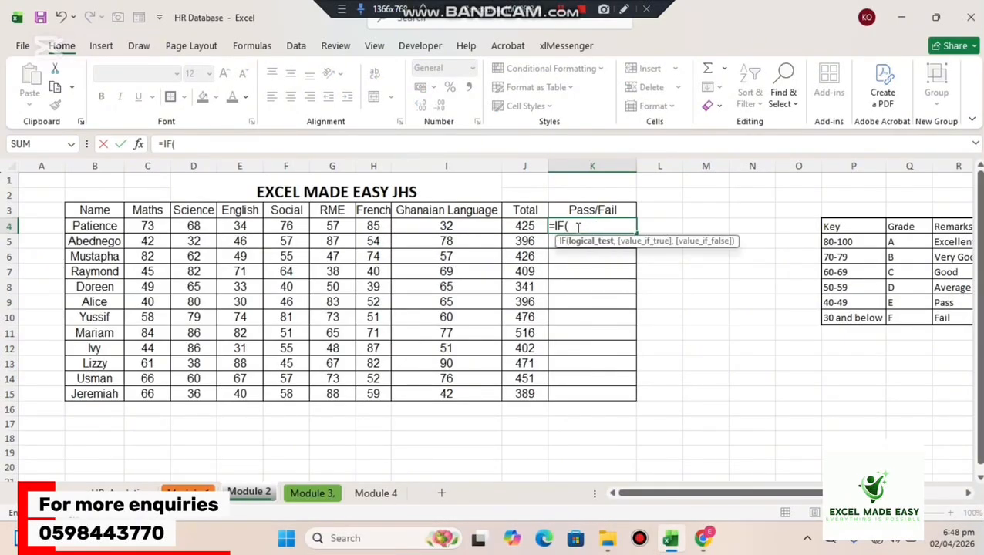
pyautogui.write('OR')
pyautogui.press('Tab')
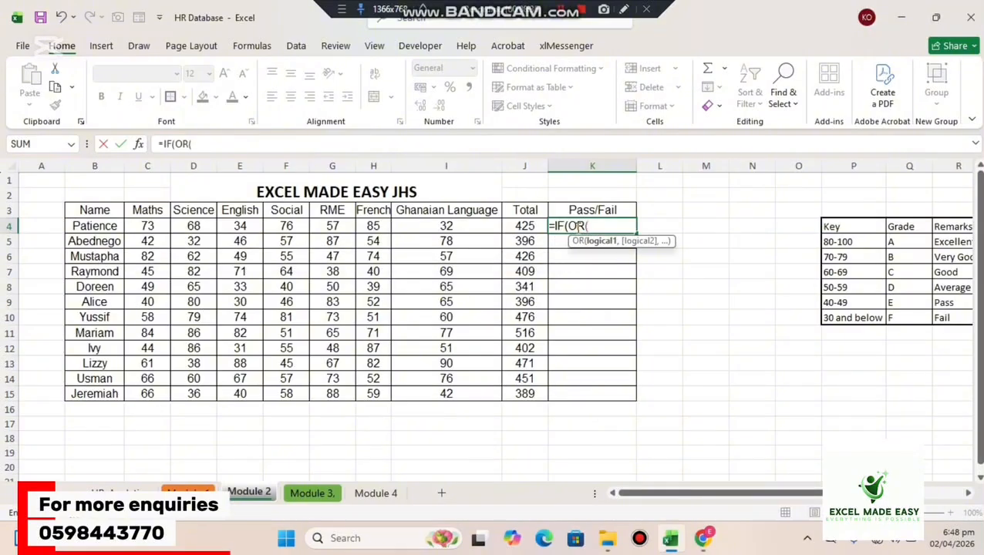
pyautogui.click(150, 226)
pyautogui.write('>')
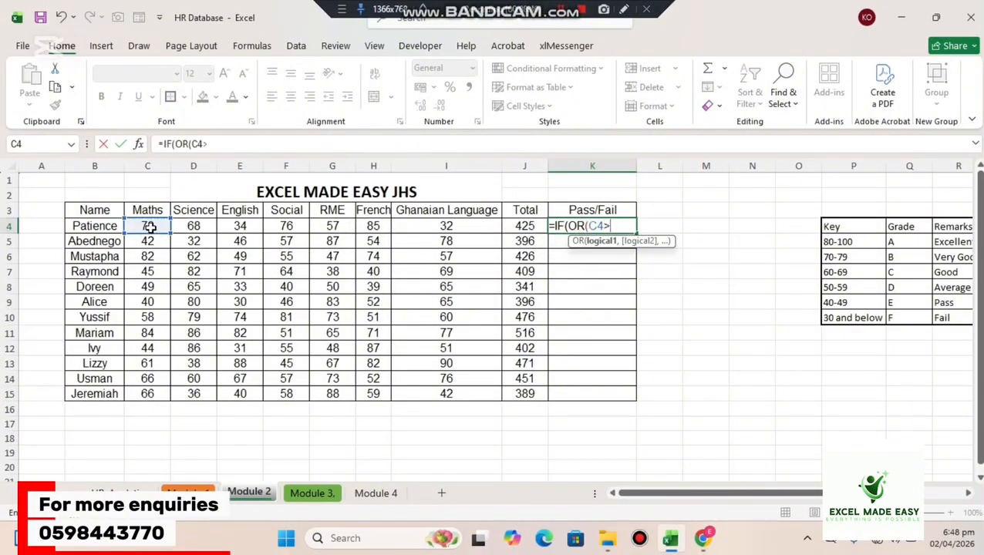
pyautogui.write('50,')
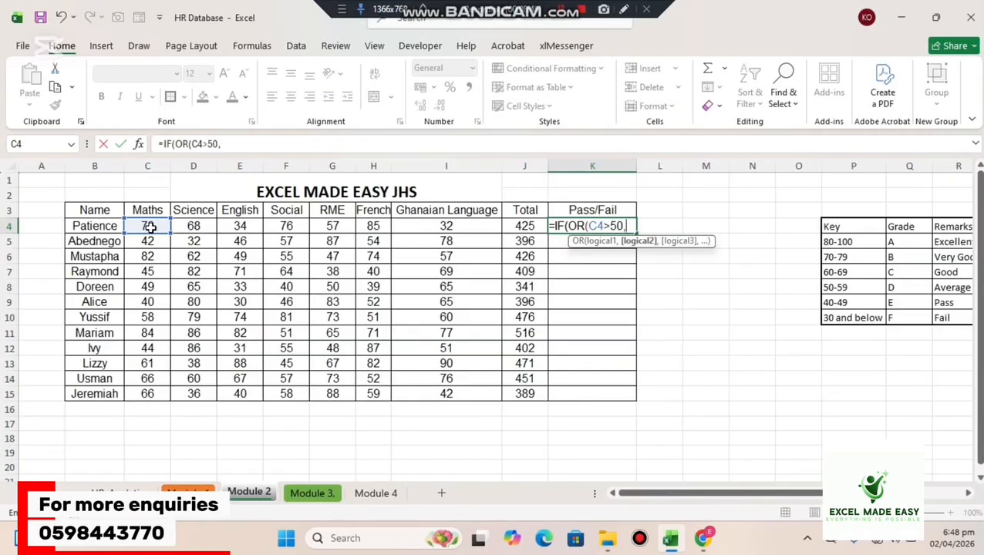
pyautogui.click(231, 226)
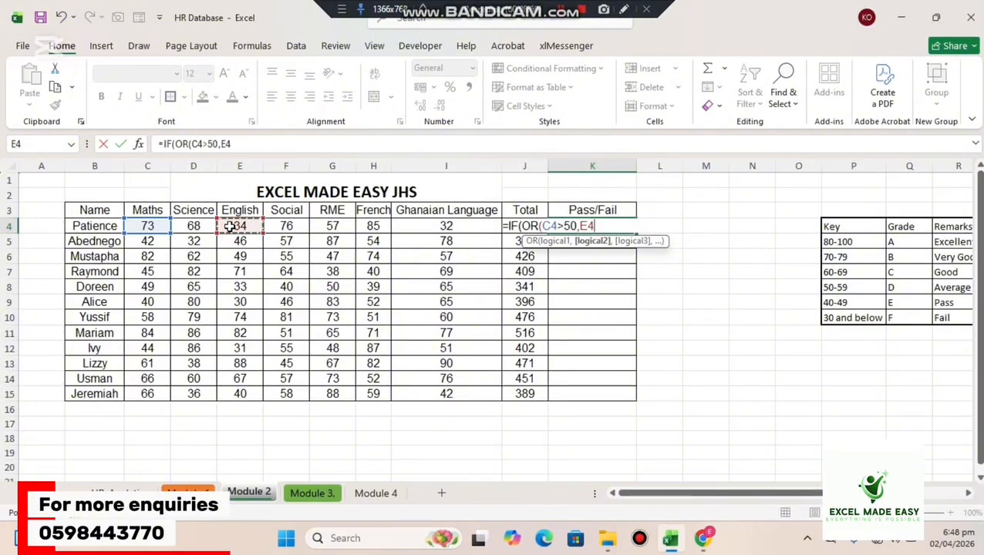
pyautogui.write('>50')
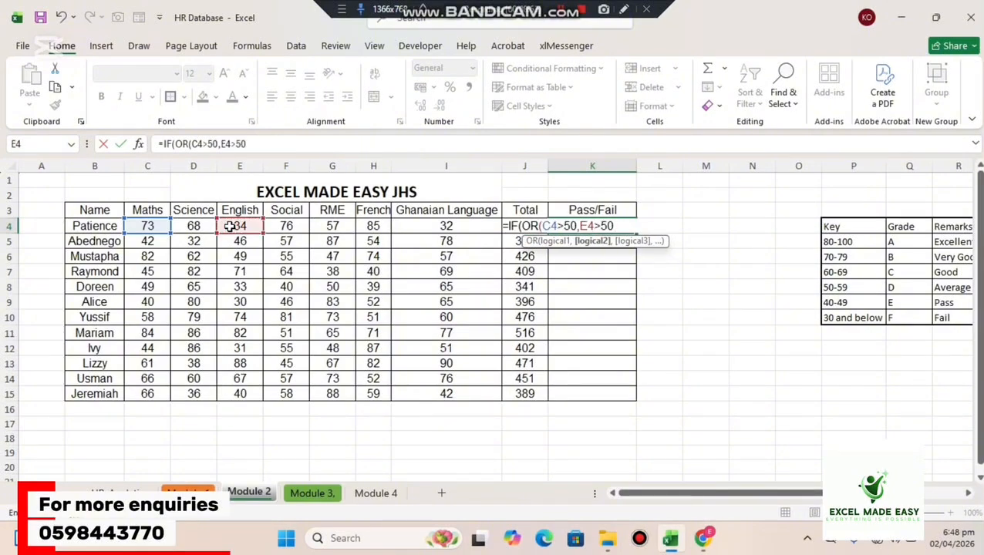
pyautogui.write(')')
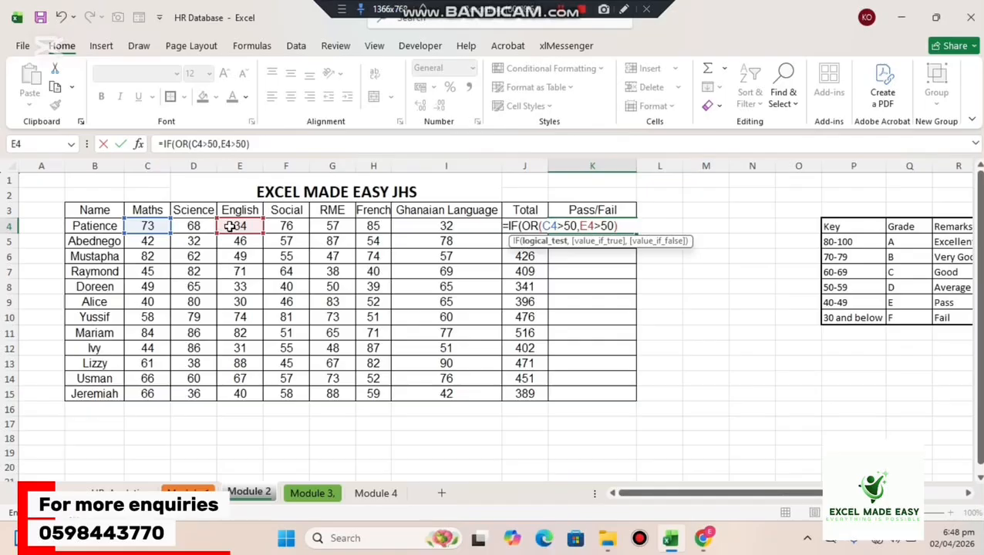
pyautogui.write(',P')
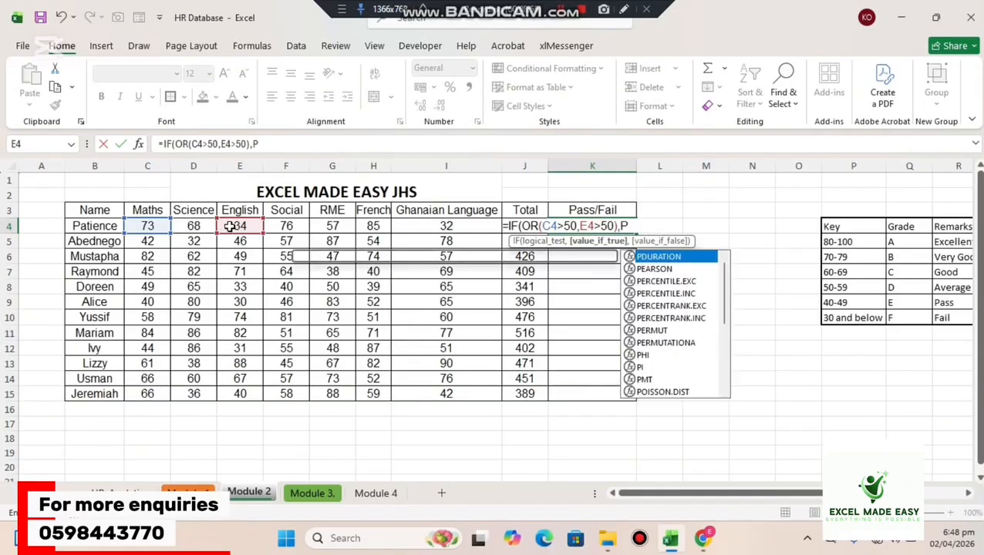
pyautogui.write('as')
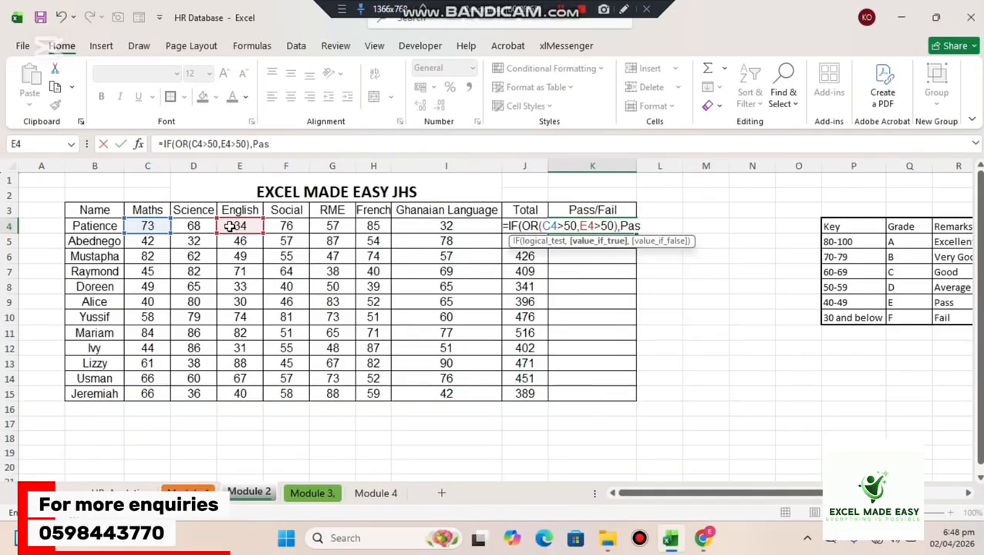
# Complete K4's formula with "Pass" as the true value and "Fail" as the false value, and commit it.
pyautogui.press('BackSpace')
pyautogui.press('BackSpace')
pyautogui.press('BackSpace')
pyautogui.write('"Pass",')
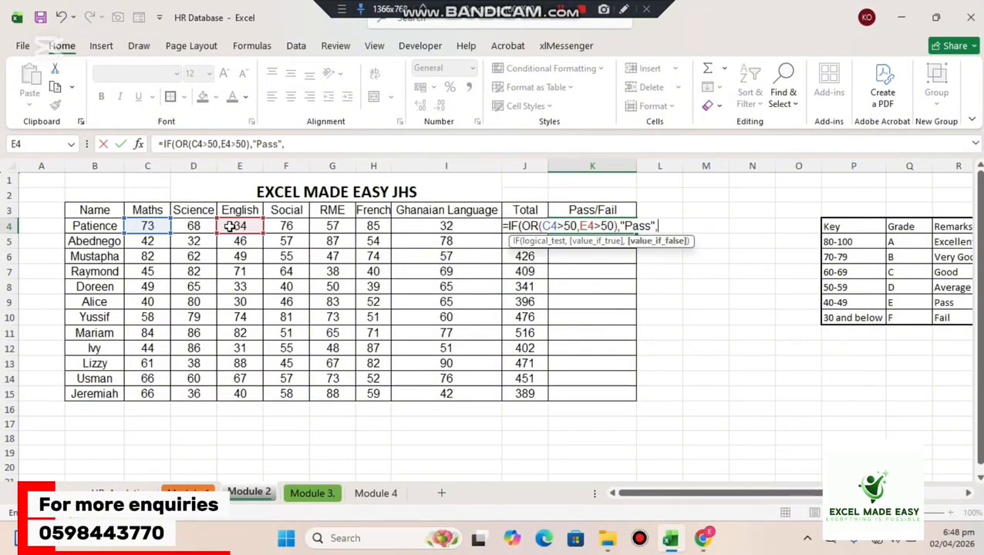
pyautogui.write('"Fail")')
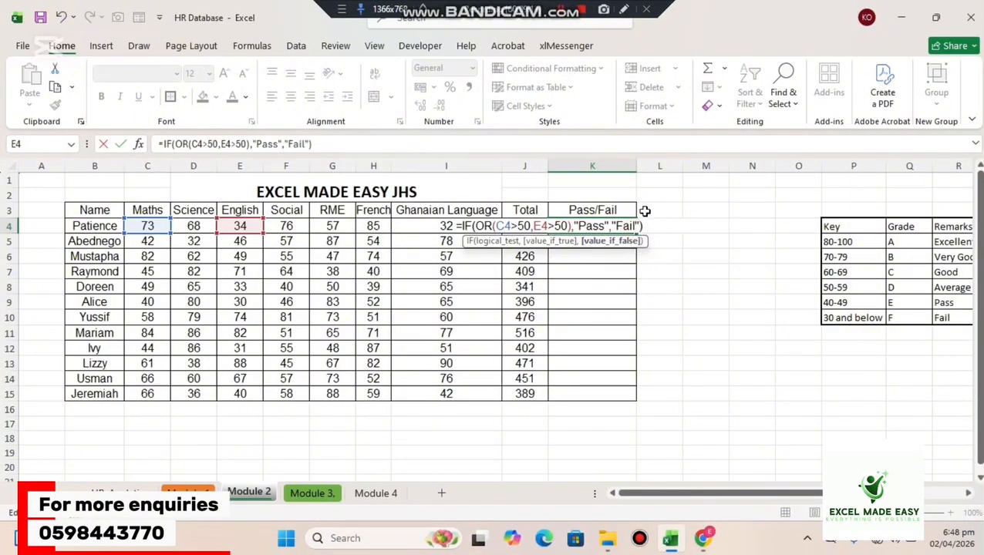
pyautogui.click(659, 229)
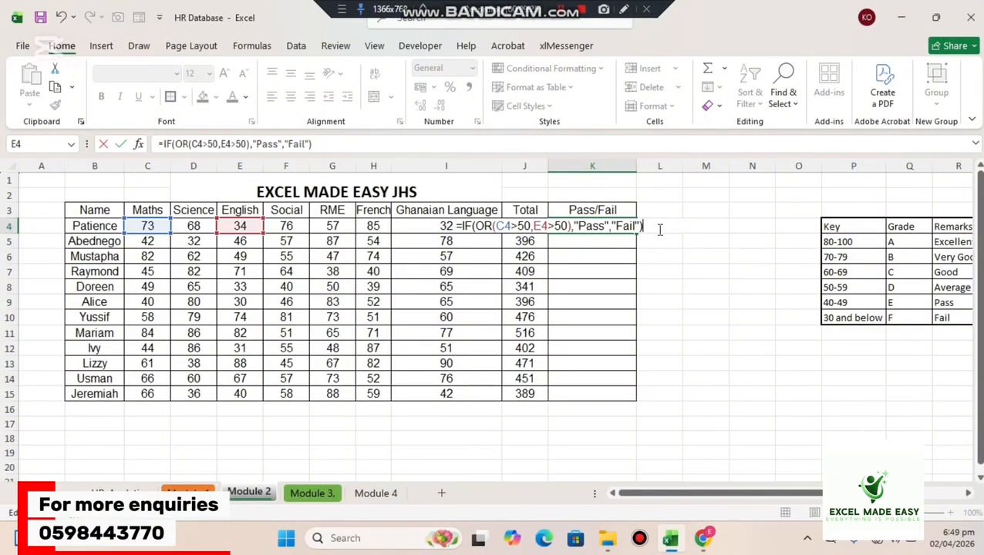
pyautogui.press('Return')
# Fill the IF-OR formula from K4 down to K15 in the Pass/Fail column.
pyautogui.click(617, 225)
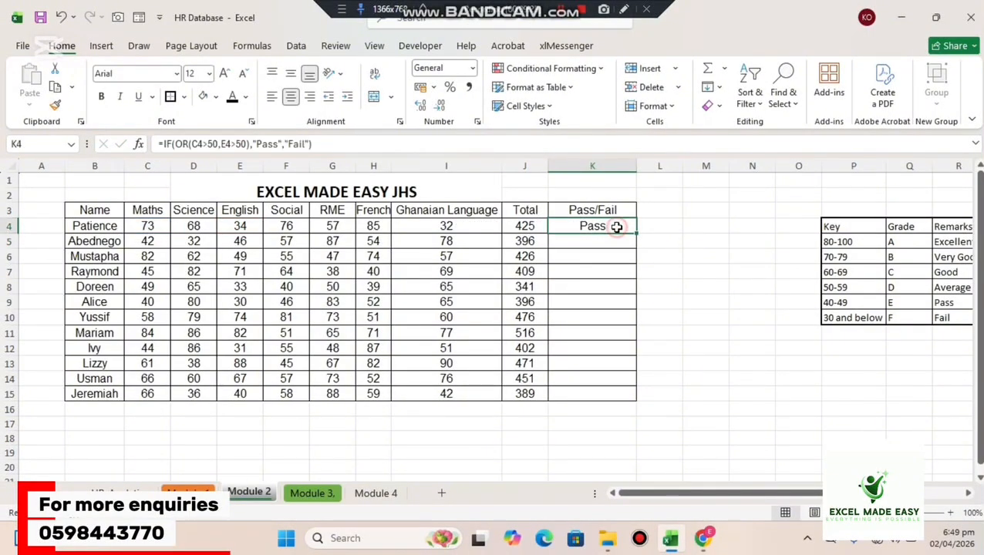
pyautogui.moveTo(634, 233); pyautogui.dragTo(627, 397)
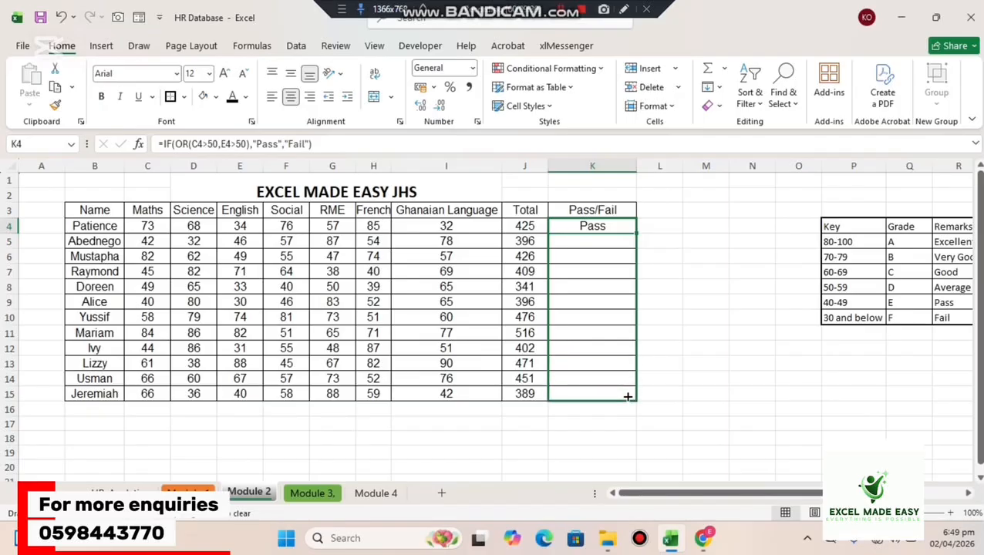
pyautogui.click(705, 237)
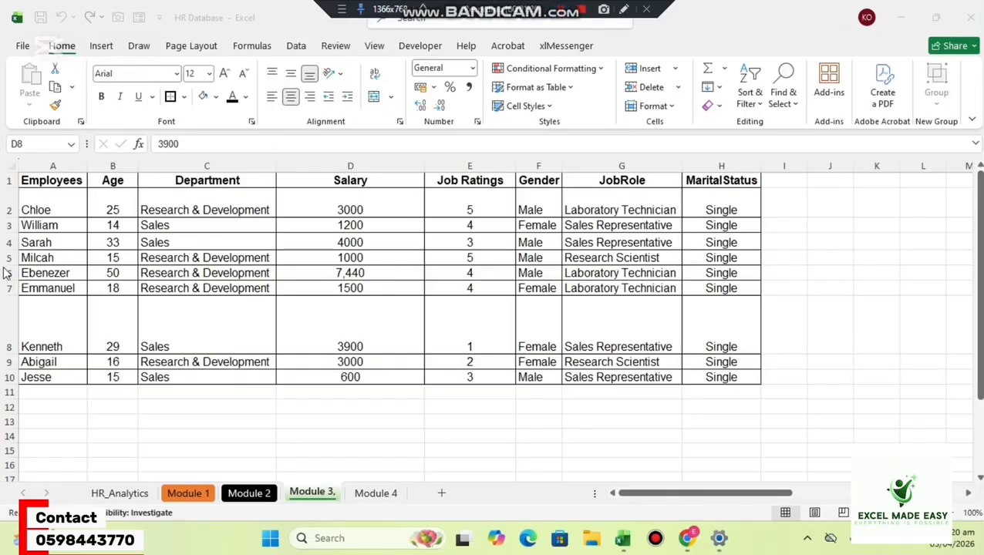
# Review the HR_Analytics sheet and the Age, Department, Salary and Job Ratings columns of the employee table in Module 3.
pyautogui.click(115, 497)
pyautogui.click(115, 494)
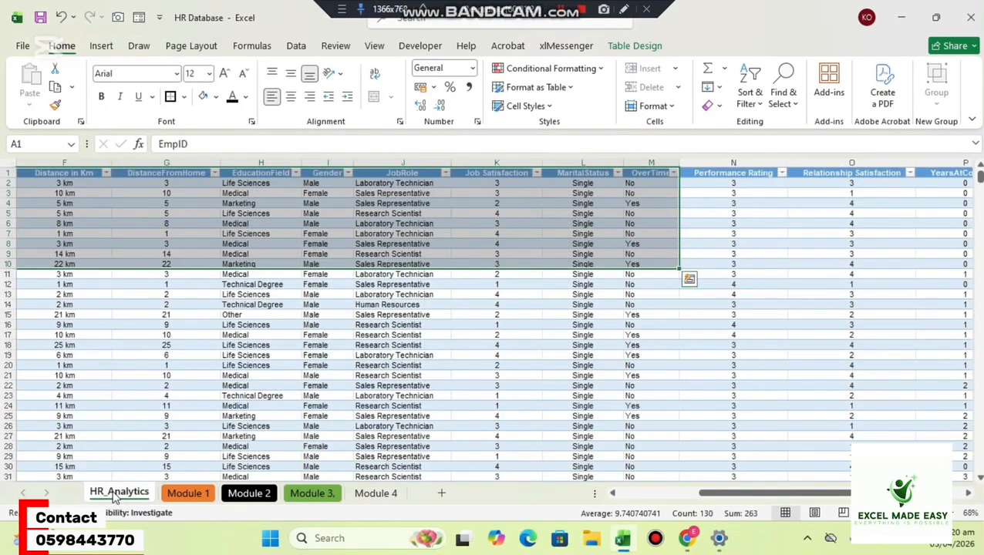
pyautogui.moveTo(979, 175); pyautogui.dragTo(941, 148)
pyautogui.click(308, 493)
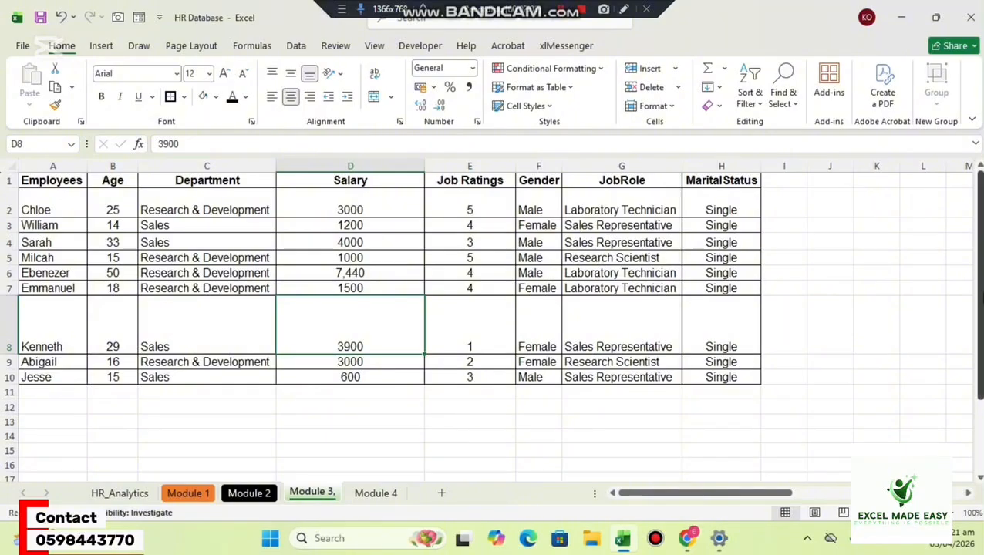
pyautogui.moveTo(980, 292); pyautogui.dragTo(980, 293)
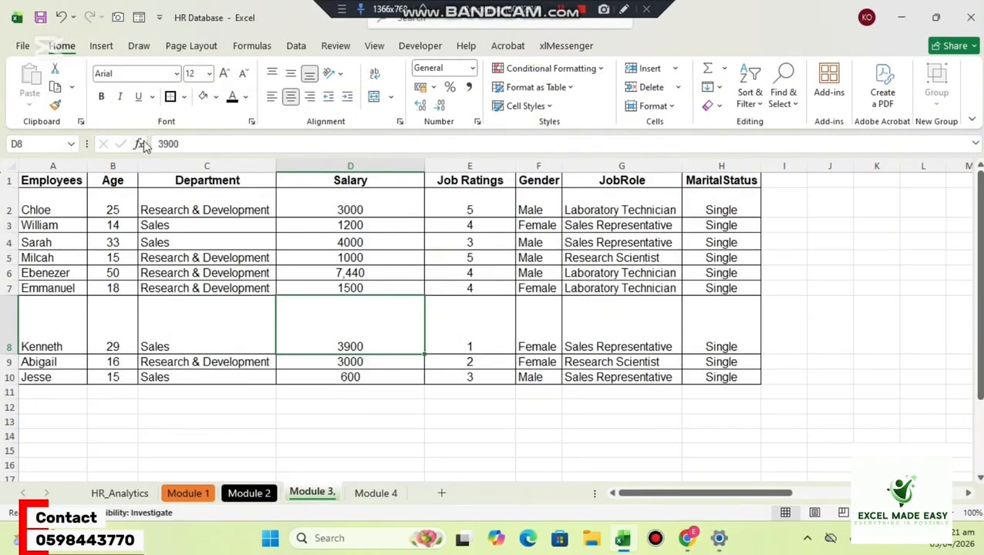
pyautogui.click(109, 167)
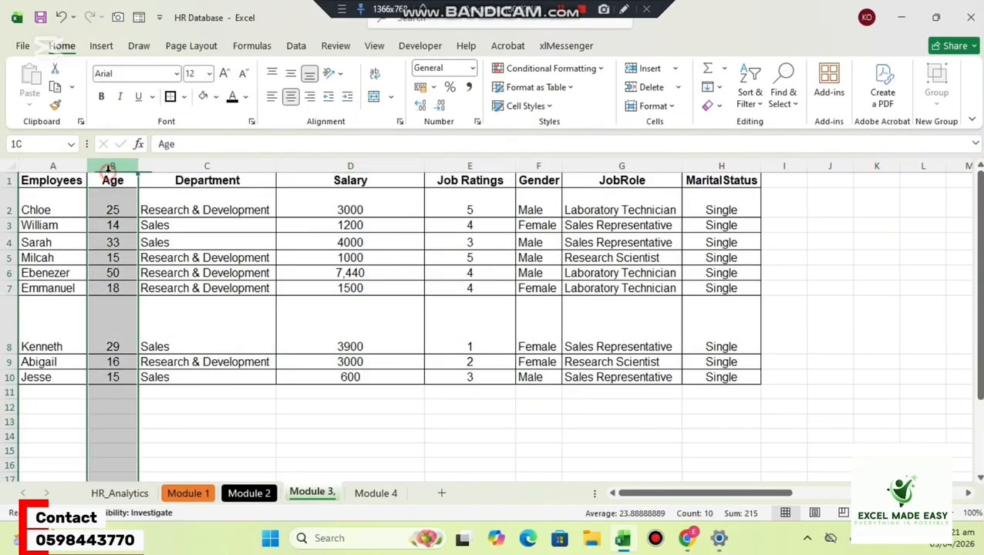
pyautogui.click(179, 165)
pyautogui.click(342, 166)
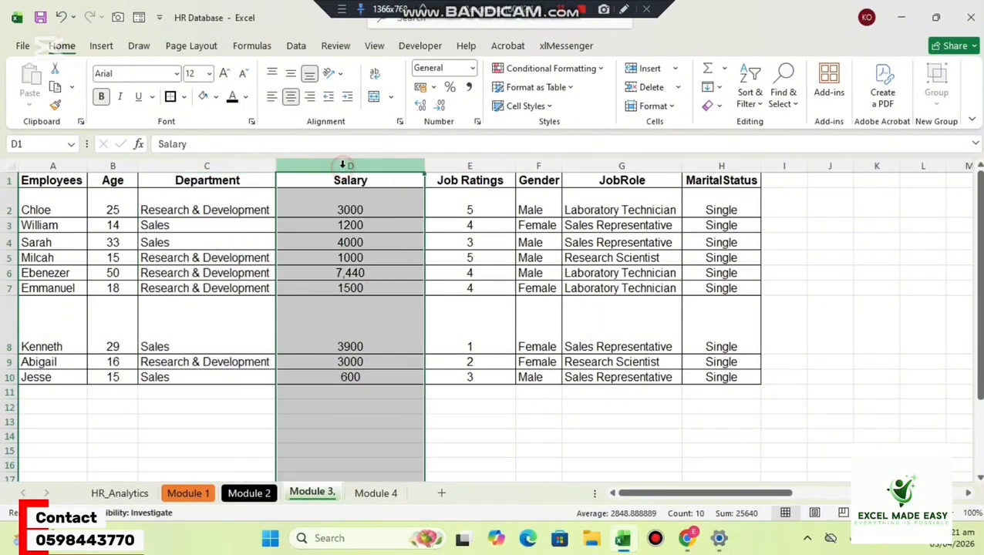
pyautogui.click(469, 166)
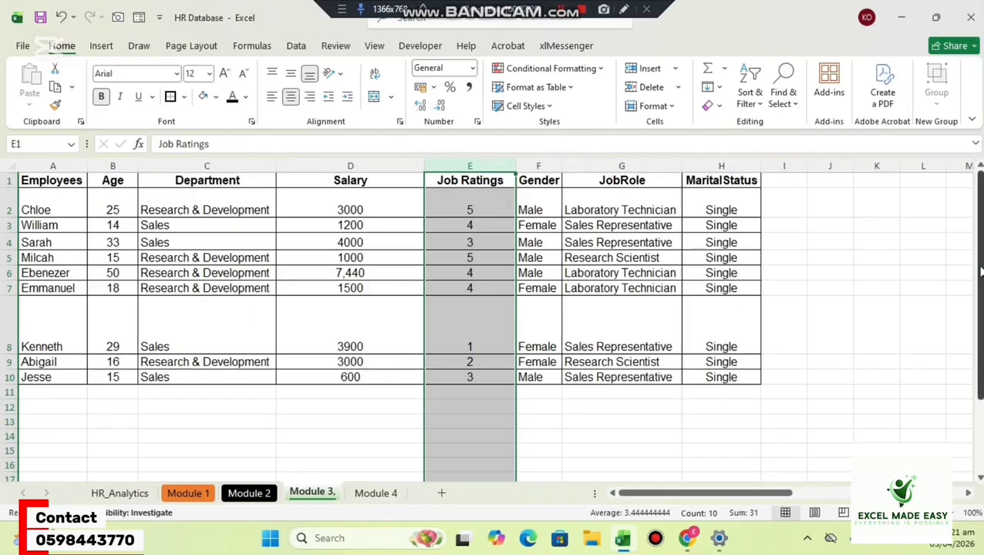
pyautogui.moveTo(978, 262)
pyautogui.mouseDown()
pyautogui.moveTo(981, 275)
pyautogui.moveTo(979, 262)
pyautogui.mouseUp()
# Enter the headers Name in A12 and Age in B12 below the employee table.
pyautogui.click(79, 423)
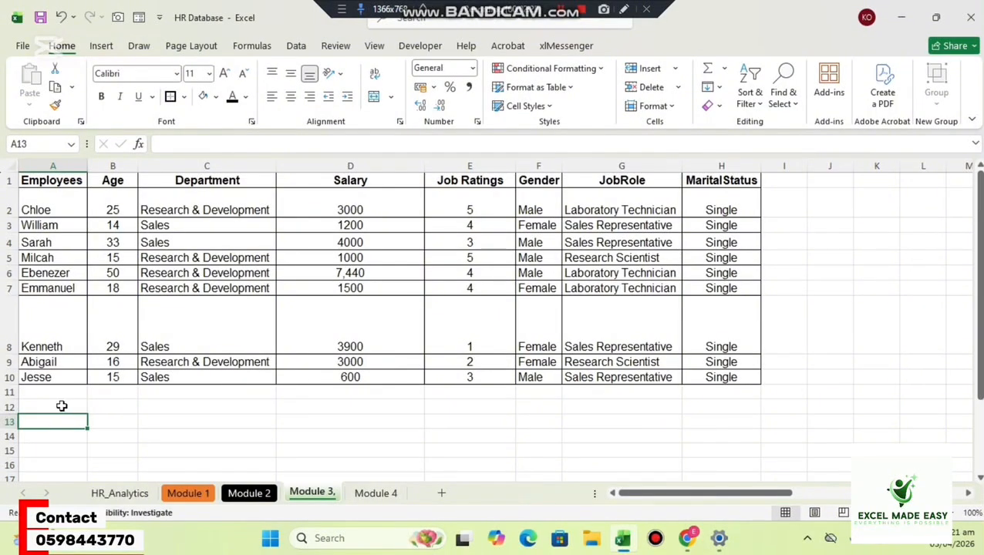
pyautogui.click(63, 406)
pyautogui.write('Nam')
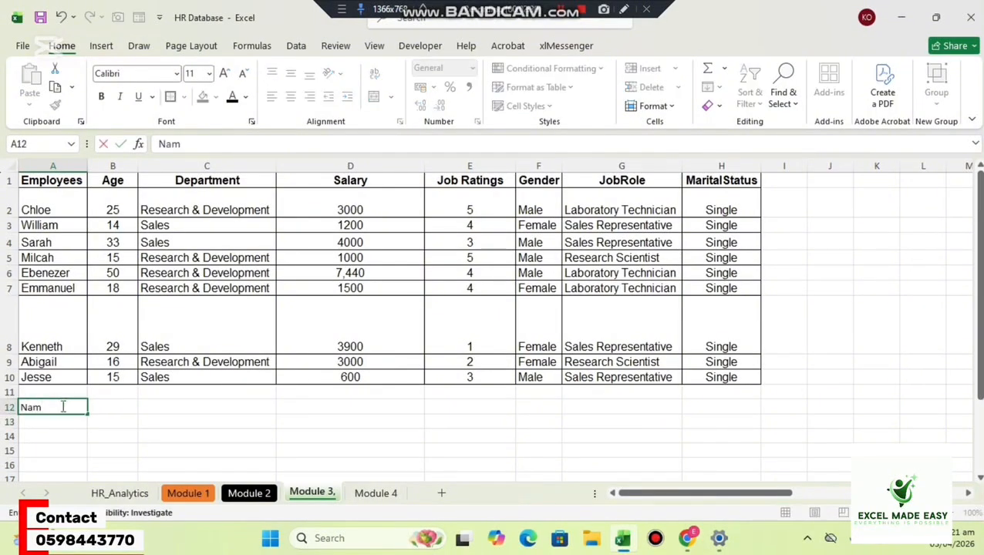
pyautogui.write('e')
pyautogui.press('Tab')
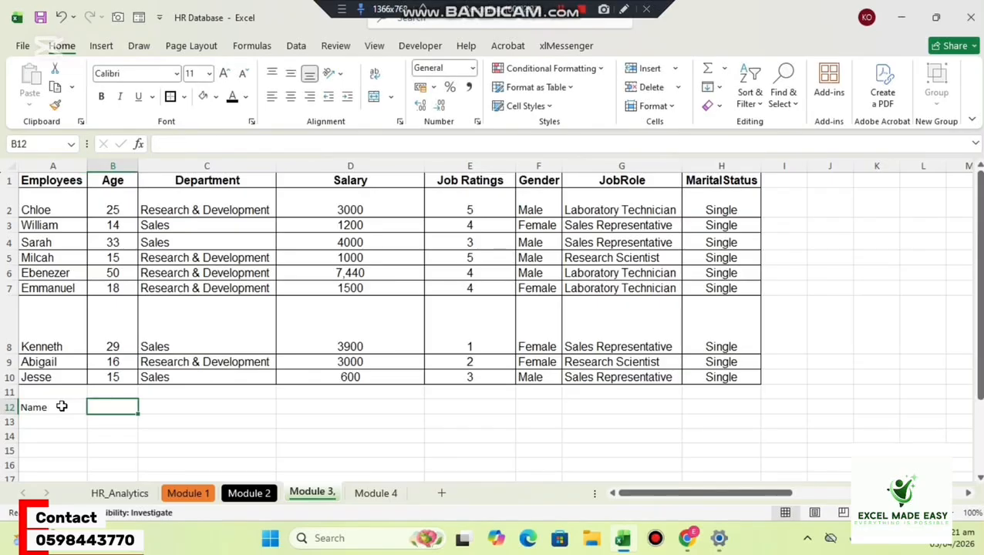
pyautogui.write('Age')
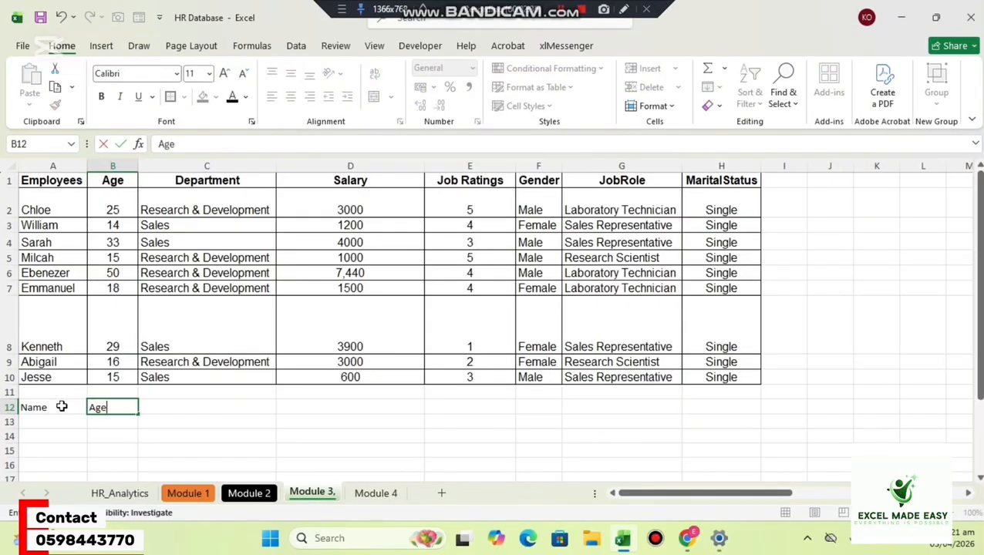
pyautogui.press('Tab')
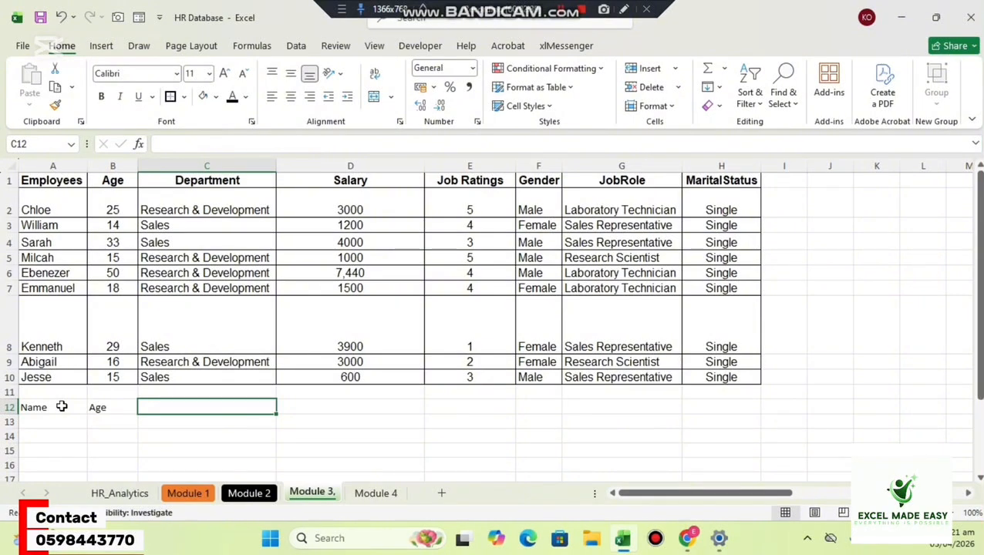
# Enter the headers Department in C12 and Salary in D12.
pyautogui.write('Depart')
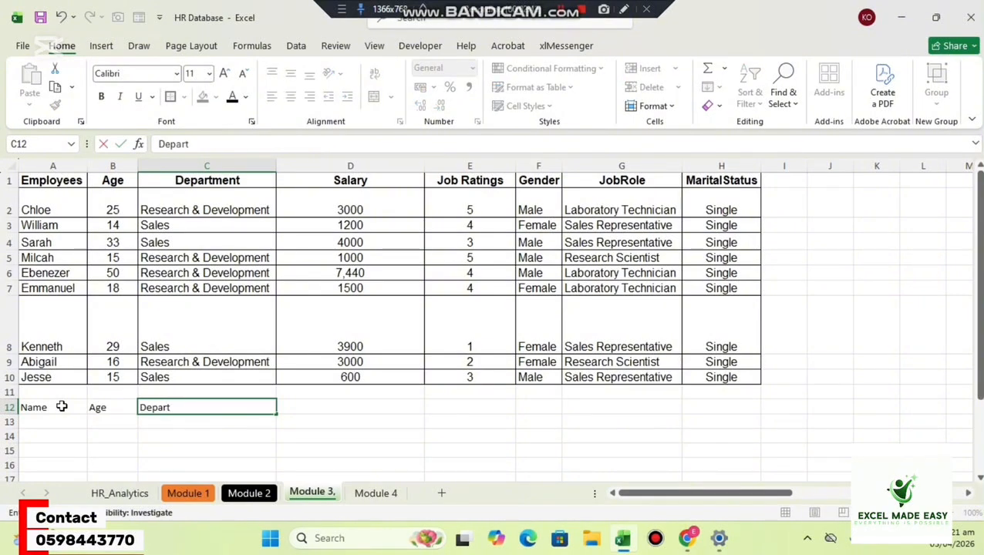
pyautogui.write('ment')
pyautogui.press('Tab')
pyautogui.write('Sa')
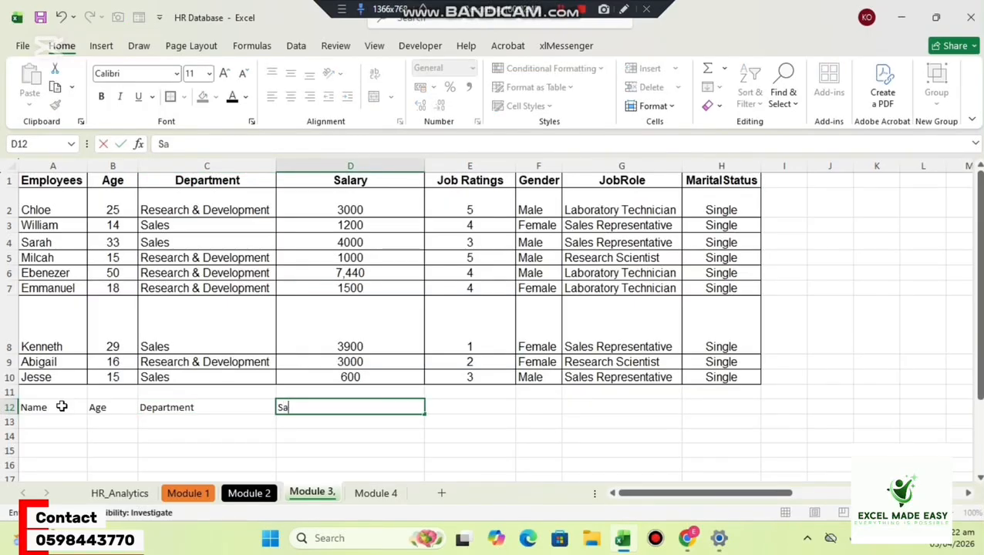
pyautogui.write('lary')
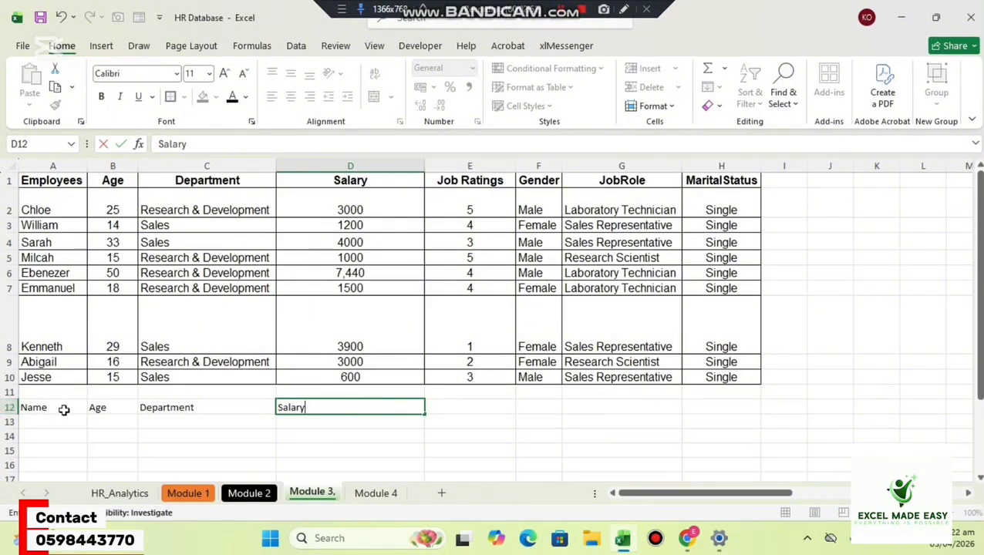
pyautogui.click(191, 434)
# Enter the name of the table's first employee (row 2) in A13 under the Name header.
pyautogui.click(42, 422)
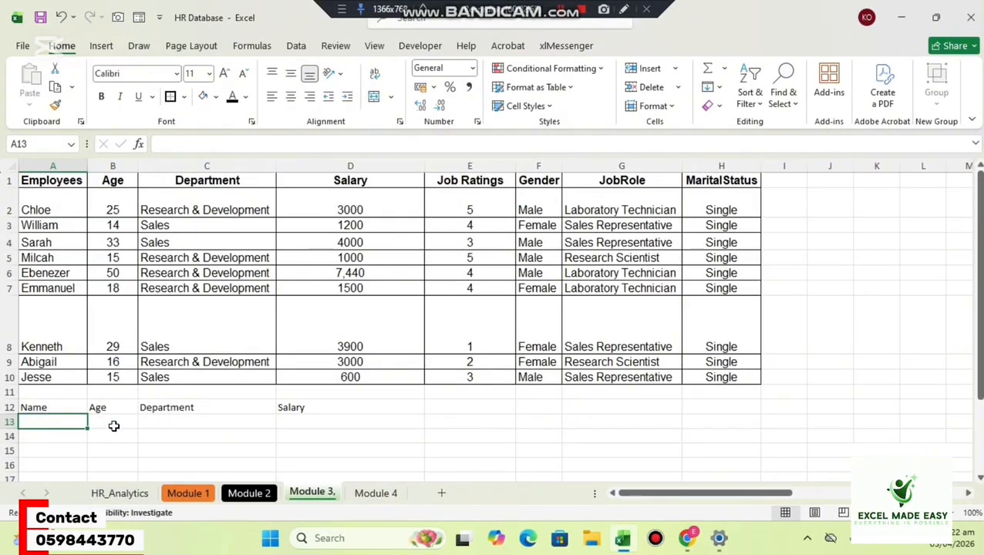
pyautogui.moveTo(116, 424); pyautogui.dragTo(316, 436)
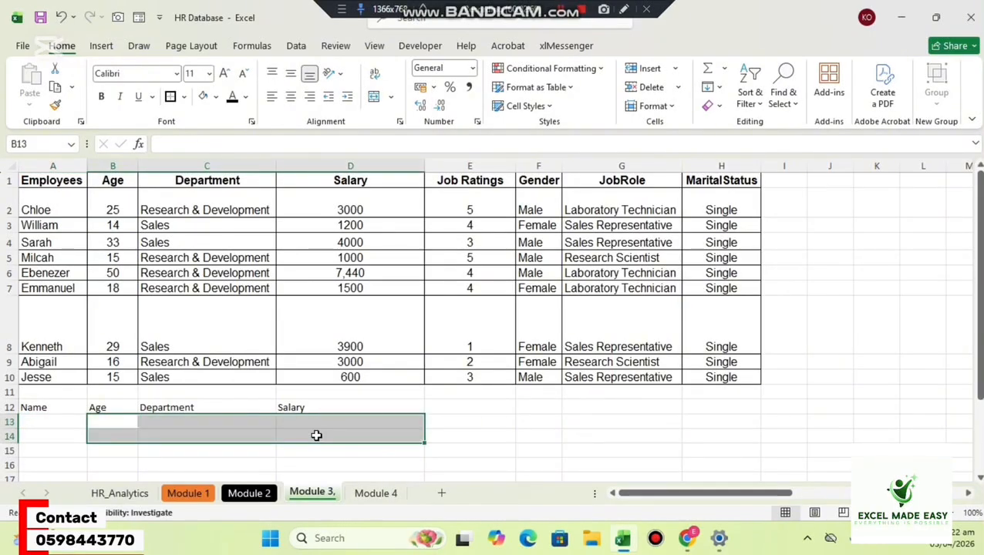
pyautogui.click(47, 420)
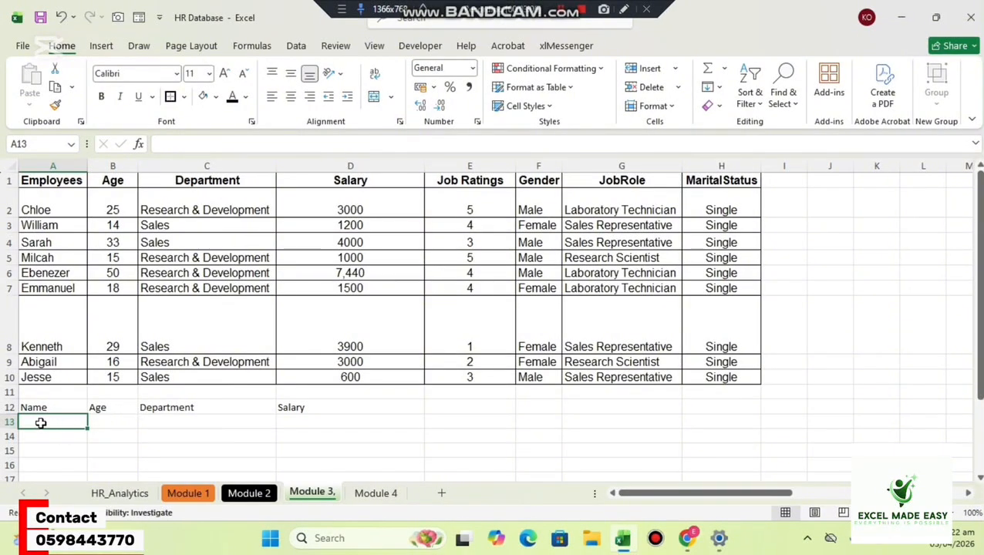
pyautogui.write('Chlo')
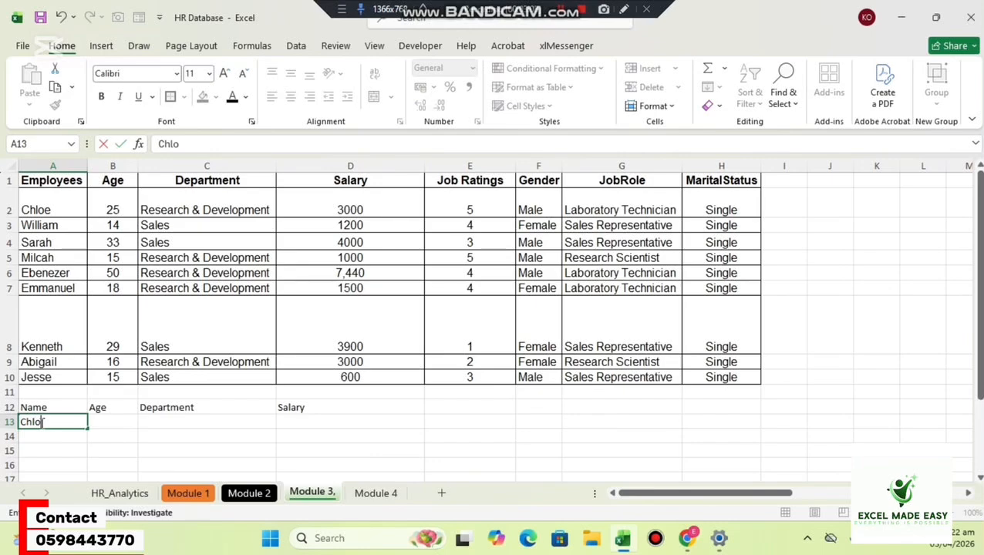
pyautogui.write('e')
pyautogui.press('Return')
# Begin a VLOOKUP formula in B13 under the Age header with A13 as the lookup value.
pyautogui.click(108, 423)
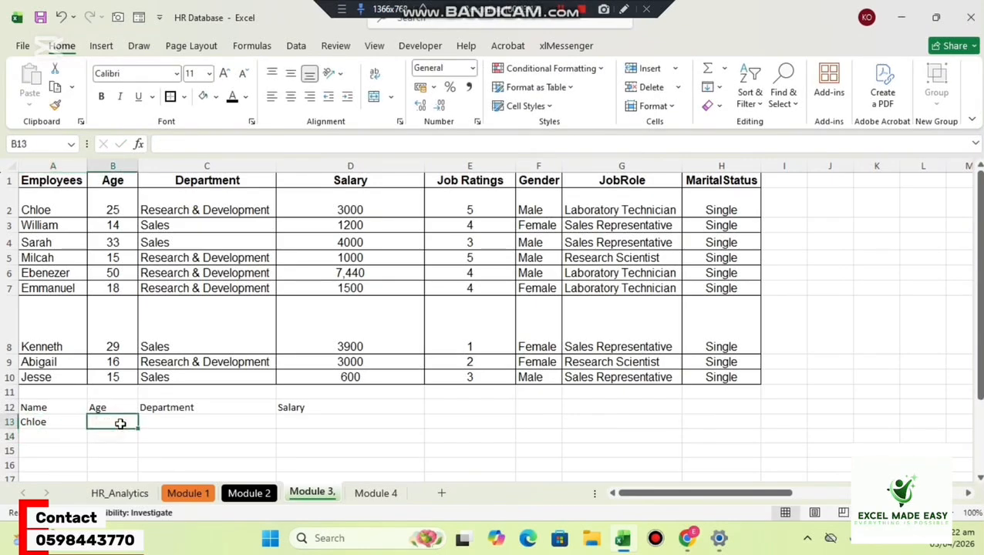
pyautogui.click(180, 423)
pyautogui.click(307, 419)
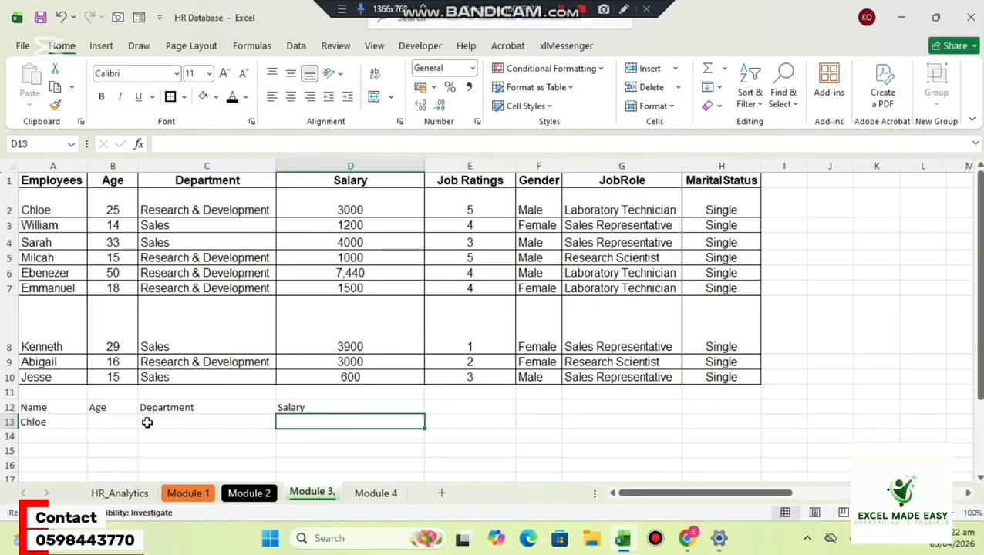
pyautogui.click(98, 421)
pyautogui.write('=vl')
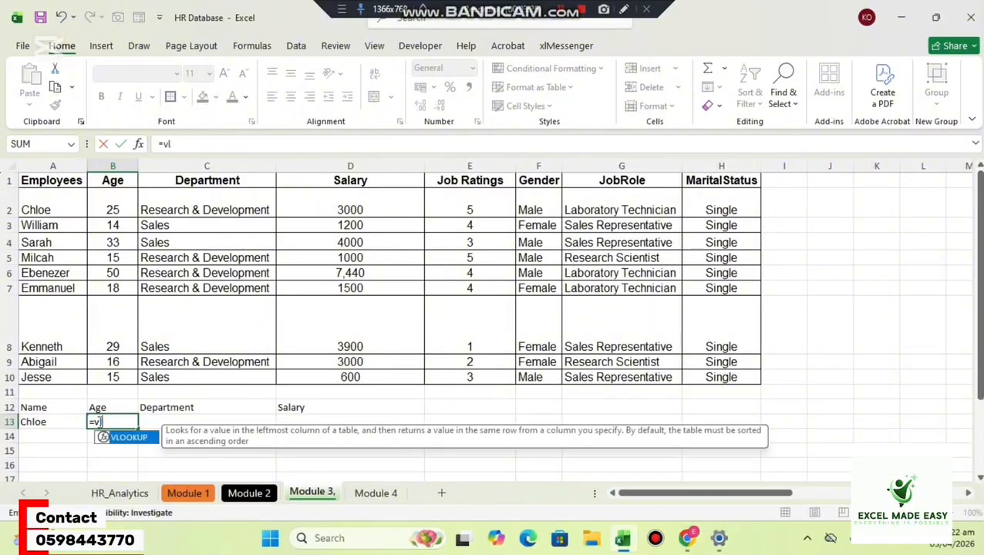
pyautogui.press('Tab')
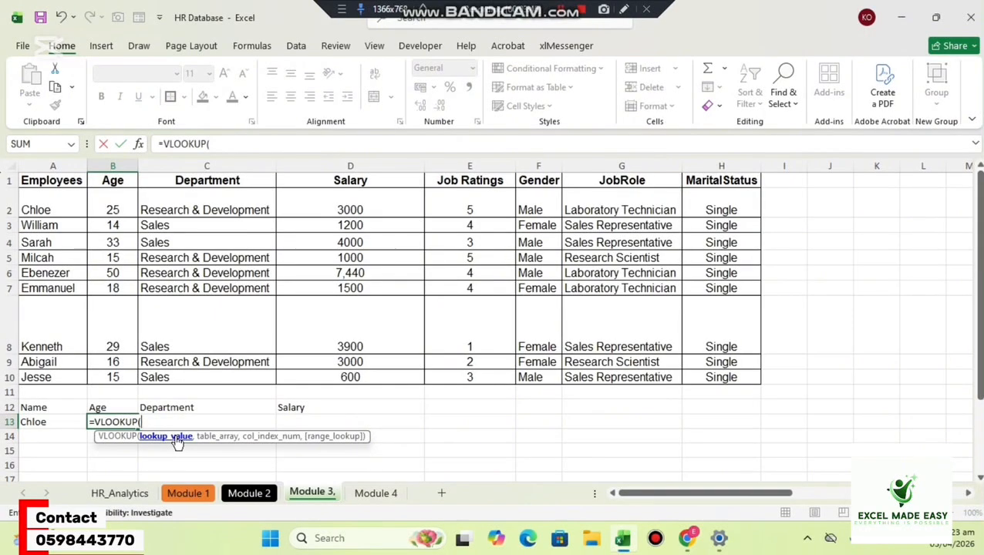
pyautogui.click(46, 422)
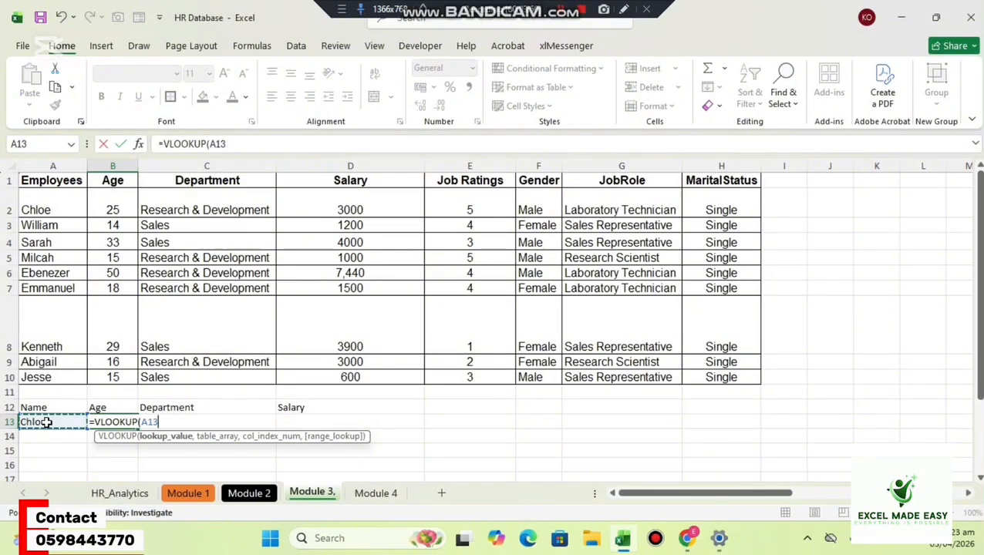
pyautogui.write(',')
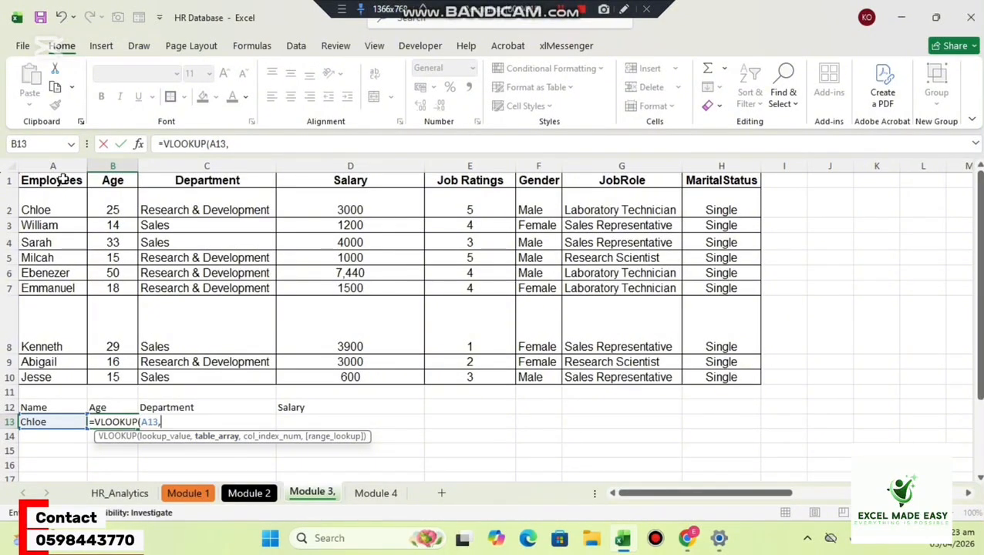
pyautogui.moveTo(64, 178); pyautogui.dragTo(710, 378)
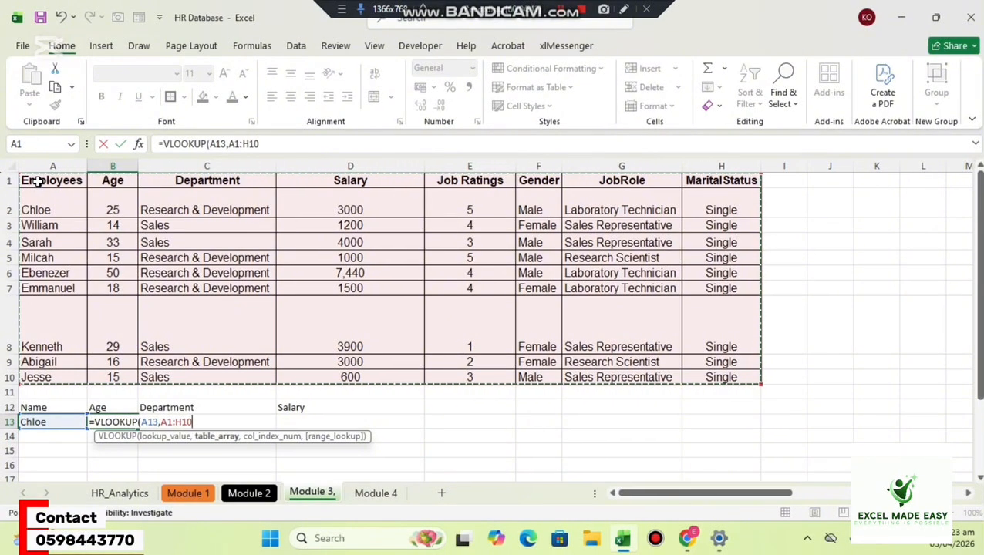
pyautogui.click(38, 182)
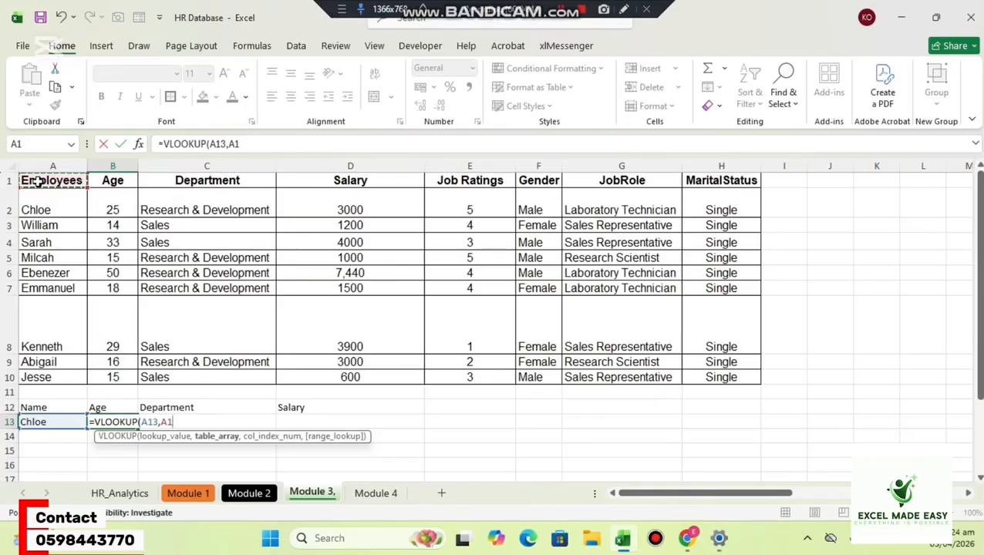
pyautogui.press('BackSpace')
pyautogui.press('BackSpace')
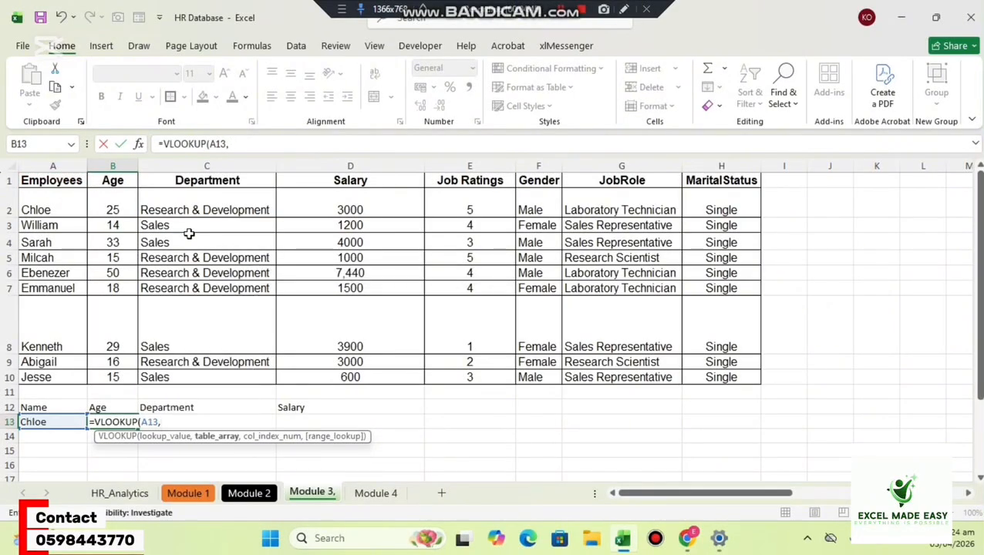
# Complete B13's VLOOKUP with table array A1:H10, column index 2 and range lookup 0, and commit it.
pyautogui.moveTo(47, 182); pyautogui.dragTo(698, 379)
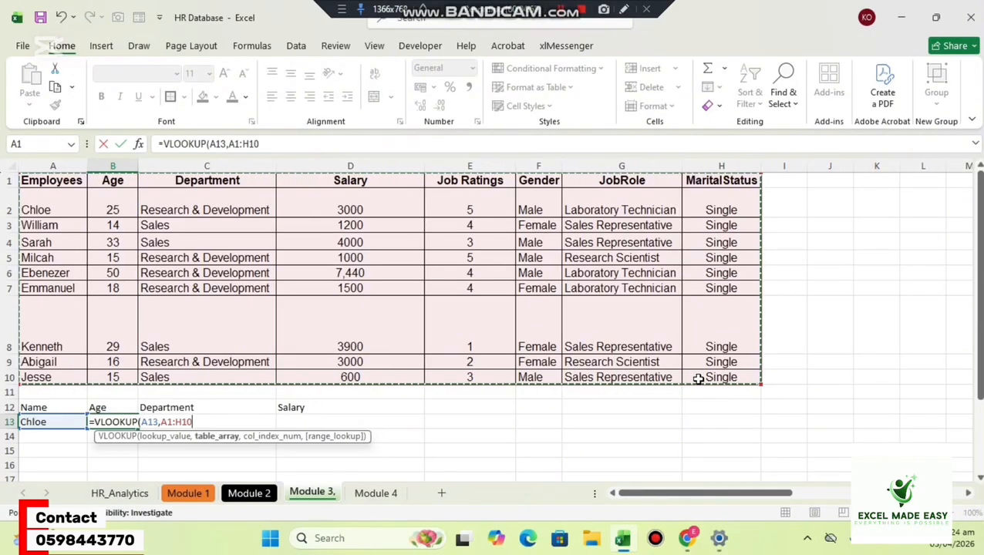
pyautogui.write(',')
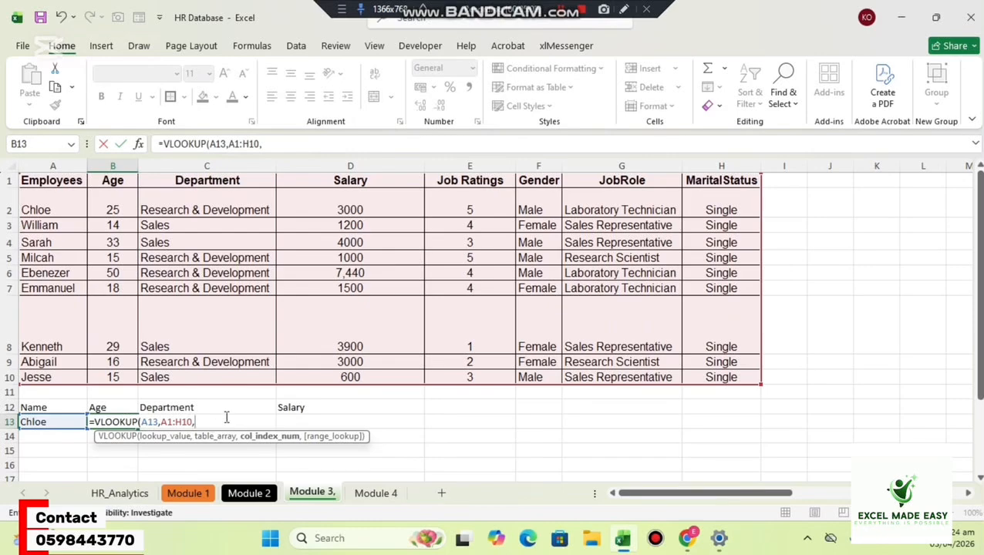
pyautogui.write('2,0')
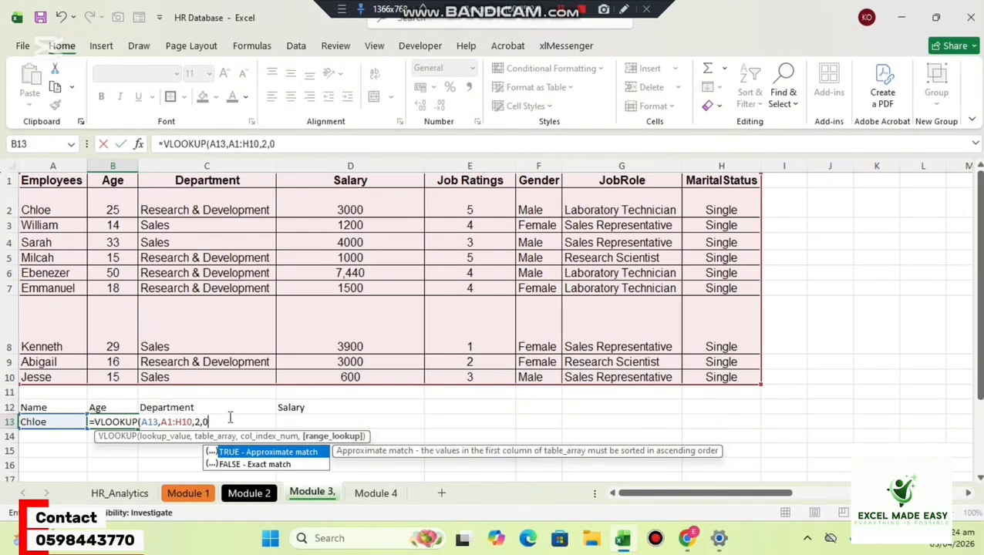
pyautogui.write(')')
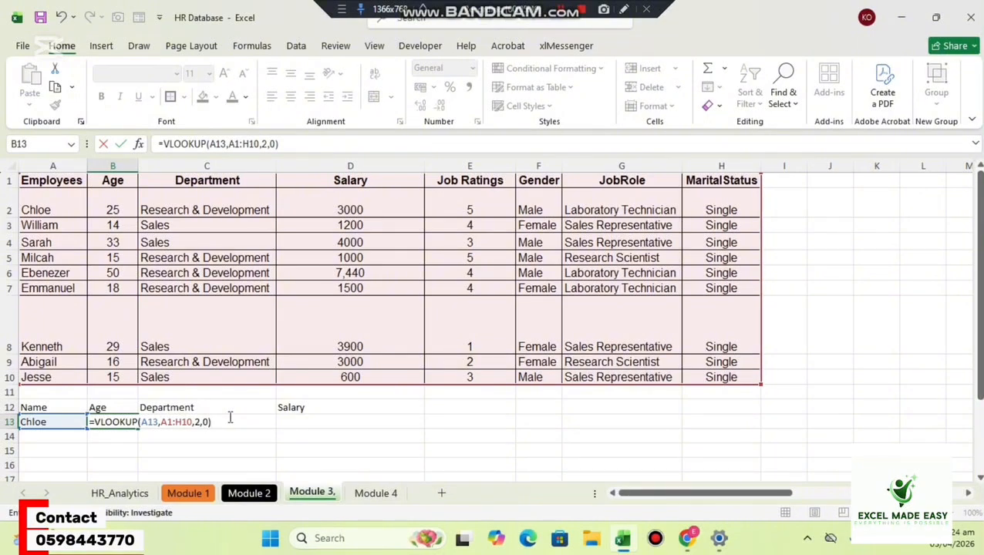
pyautogui.press('Return')
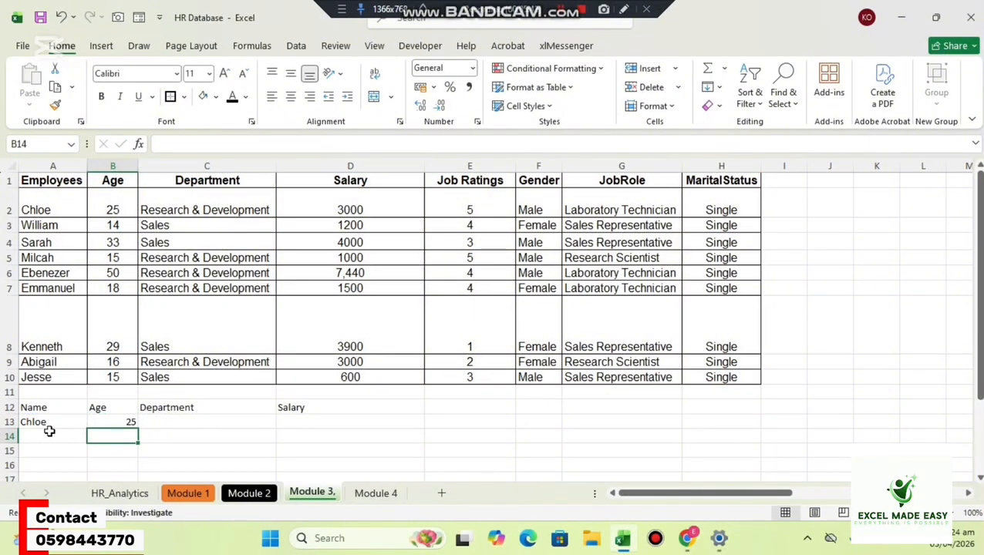
# Test the age lookup by replacing the name in A13 with the row 5 employee's name, followed by the row 4 employee's name.
pyautogui.click(47, 423)
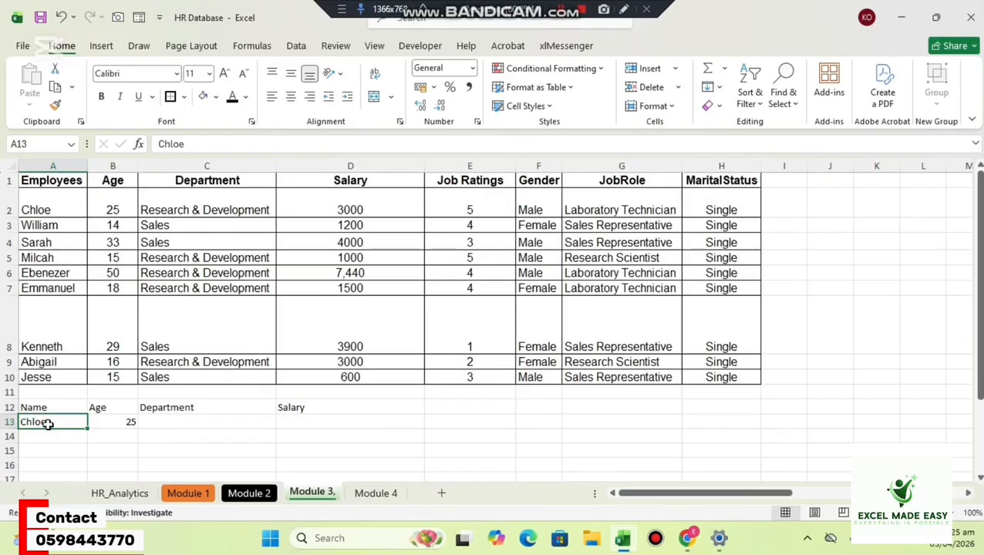
pyautogui.write('Milcah')
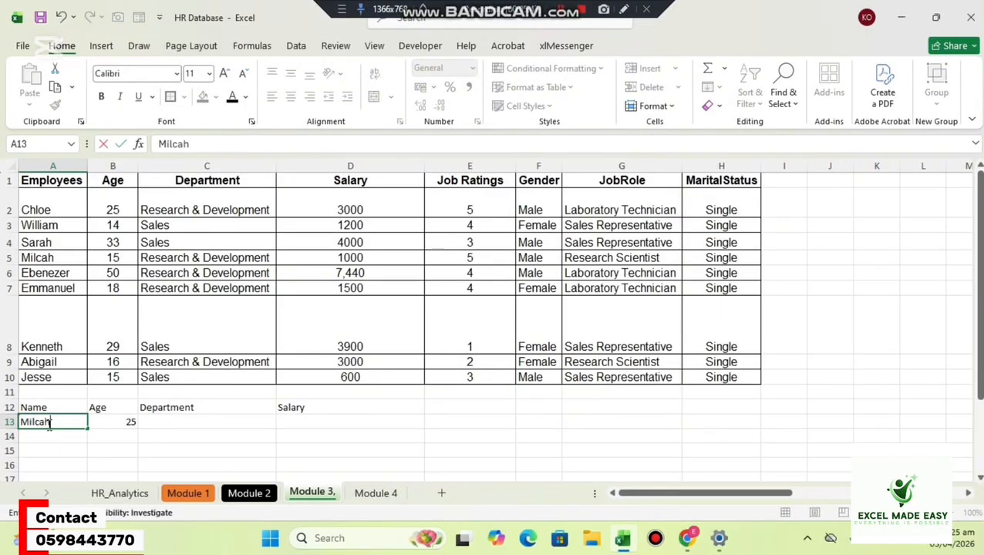
pyautogui.press('Return')
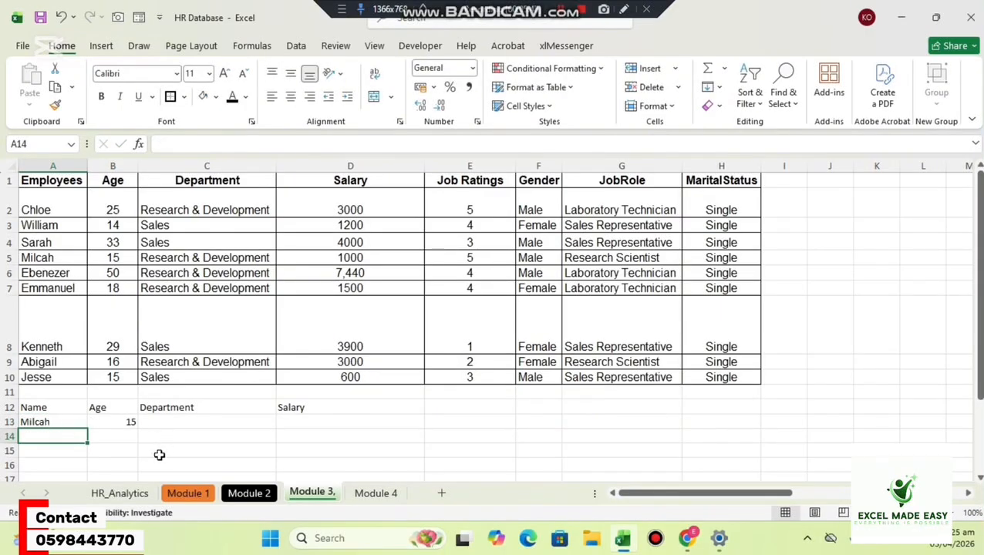
pyautogui.click(56, 422)
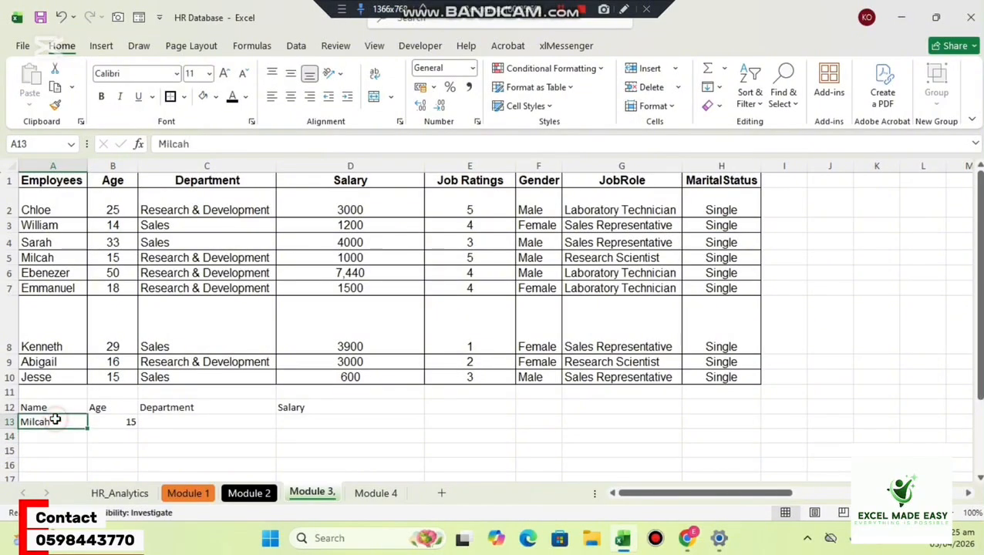
pyautogui.doubleClick(57, 422)
pyautogui.write('Sarah')
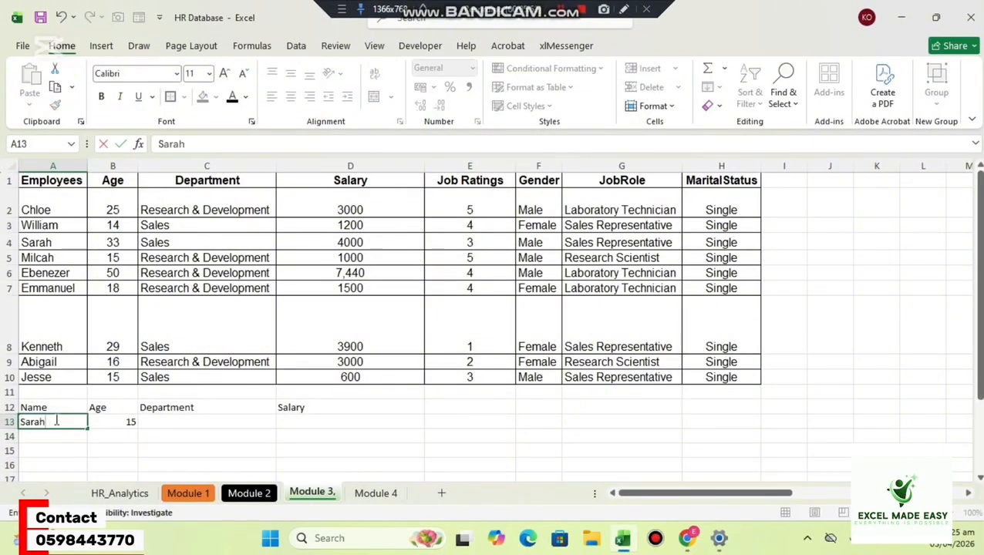
pyautogui.press('Return')
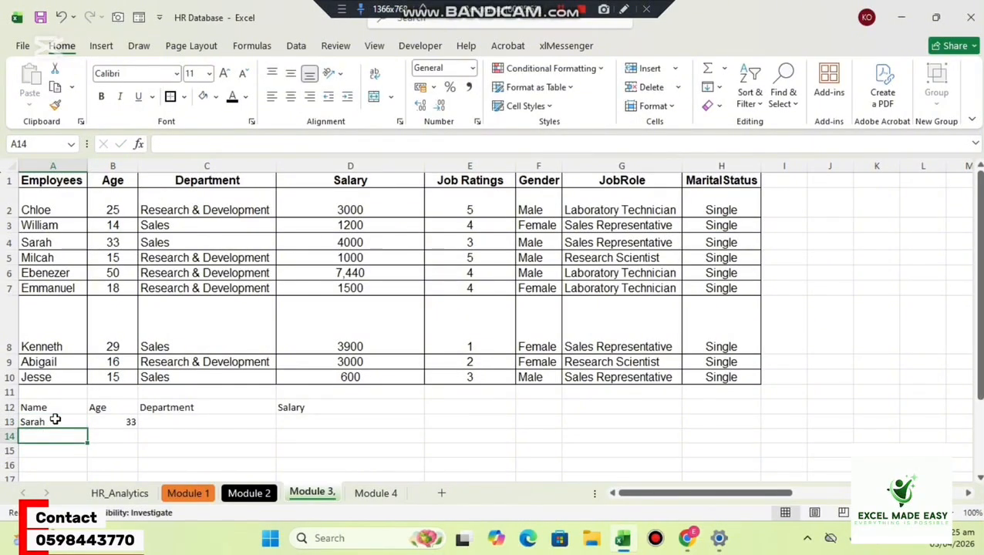
# Begin a VLOOKUP formula in C13 under the Department header with A13 as the lookup value.
pyautogui.click(113, 418)
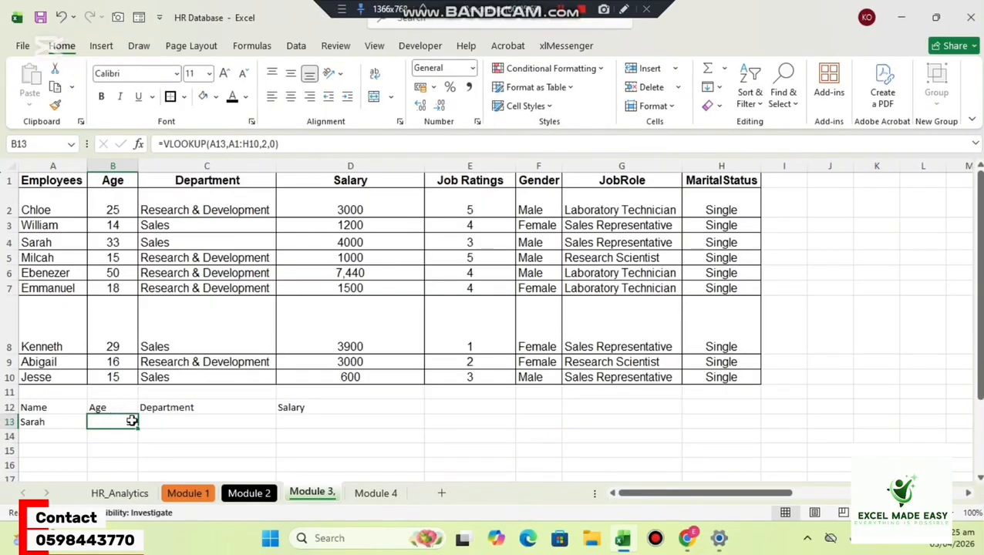
pyautogui.click(176, 419)
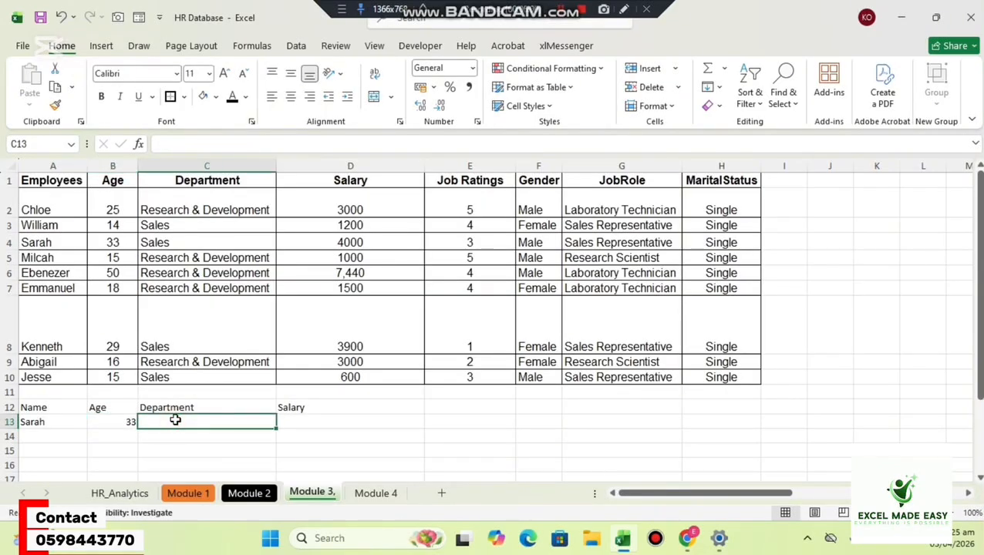
pyautogui.write('=')
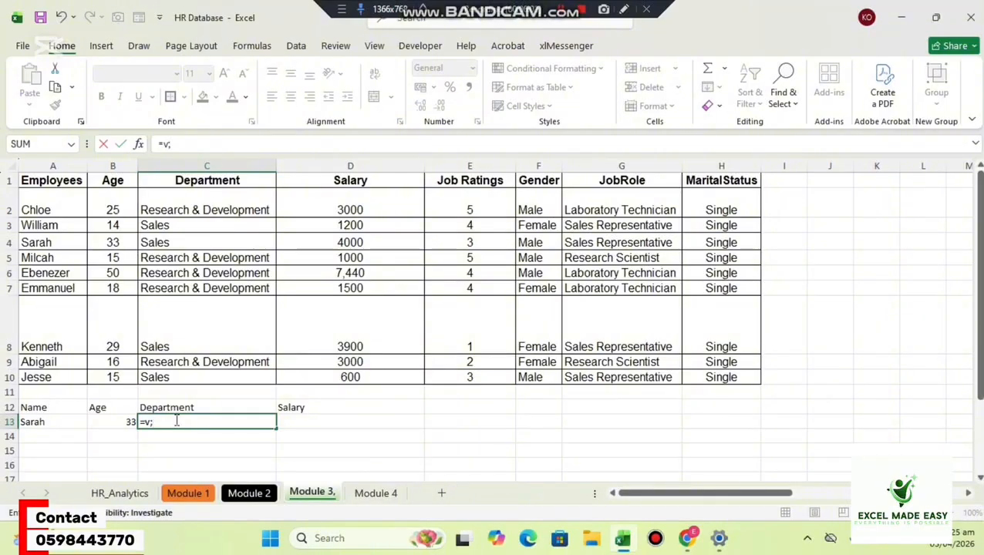
pyautogui.write('vl')
pyautogui.press('Tab')
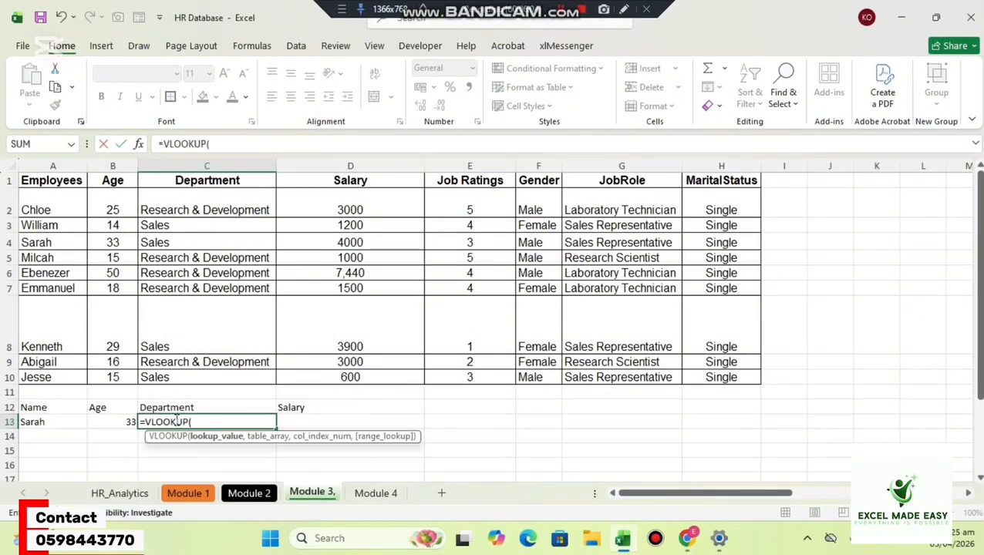
pyautogui.click(51, 422)
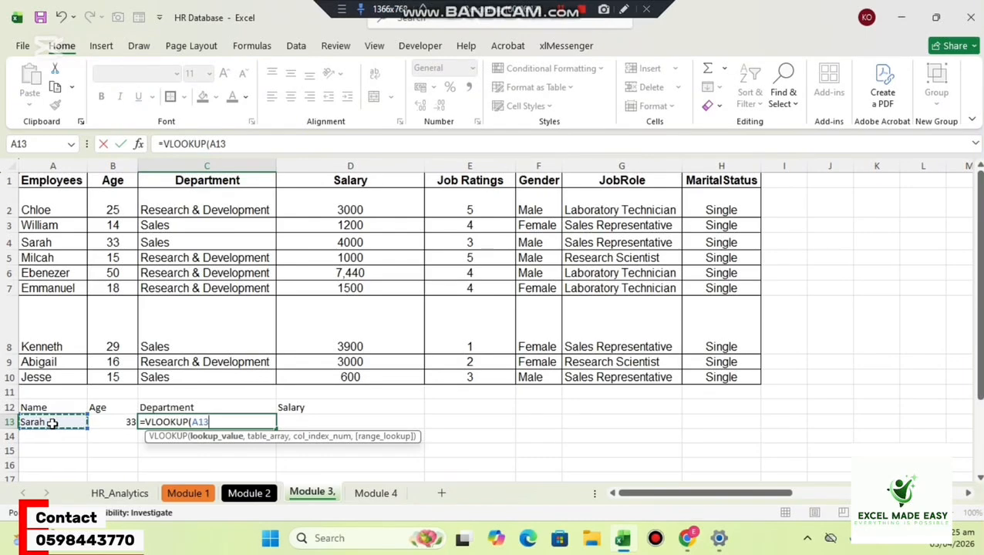
pyautogui.write(',')
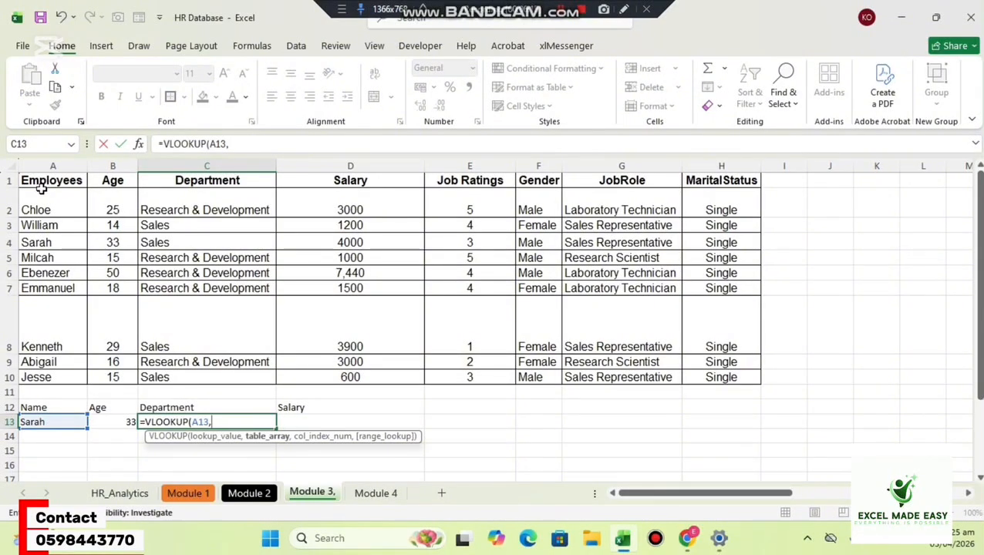
# Complete C13's VLOOKUP with table array A1:H10, column index 3 and range lookup 0, and commit it.
pyautogui.moveTo(42, 185); pyautogui.dragTo(704, 375)
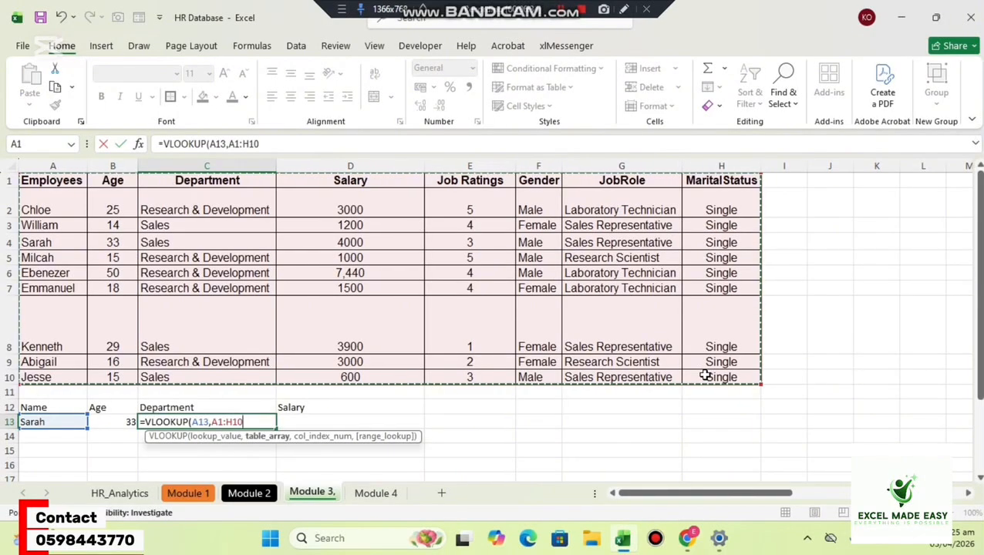
pyautogui.write(',')
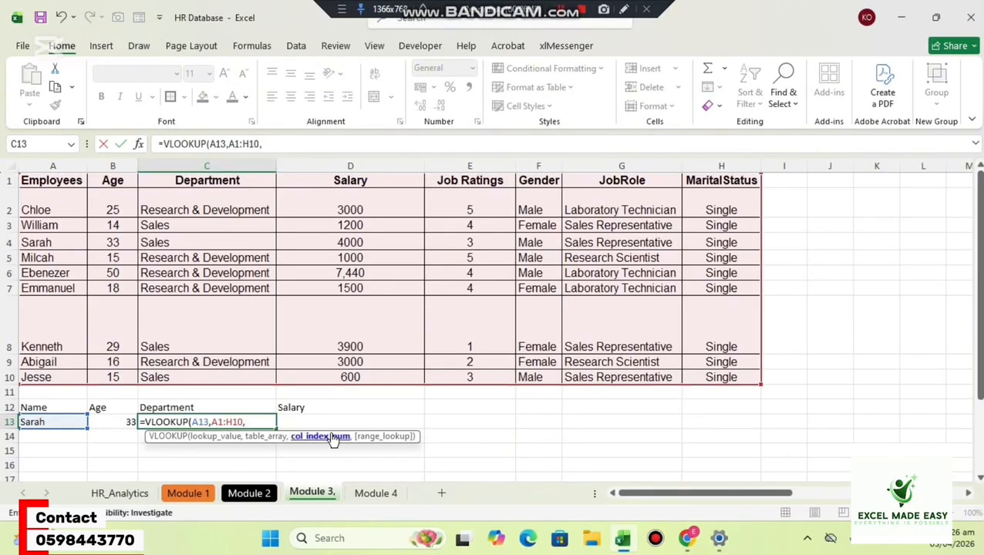
pyautogui.write('3')
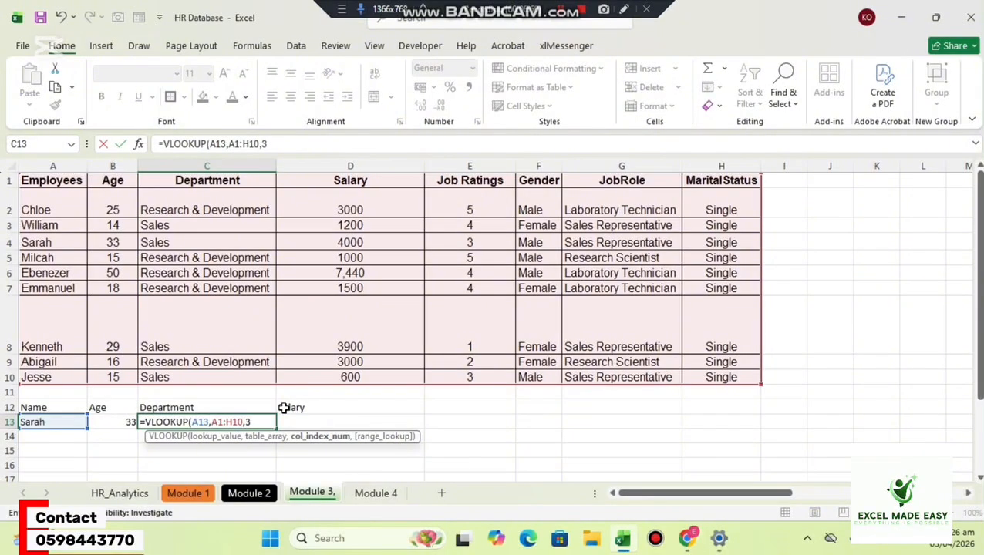
pyautogui.write(',')
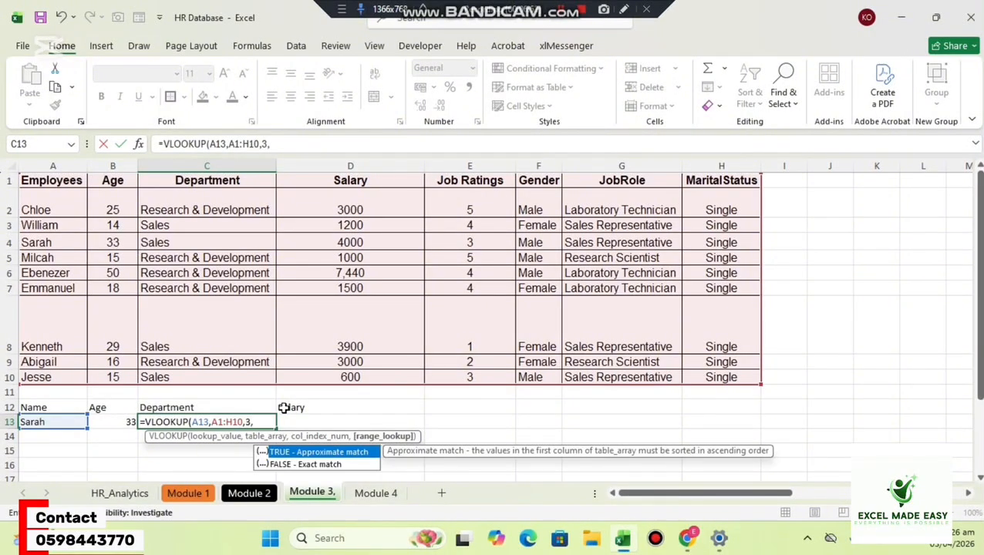
pyautogui.write('0)')
pyautogui.press('Return')
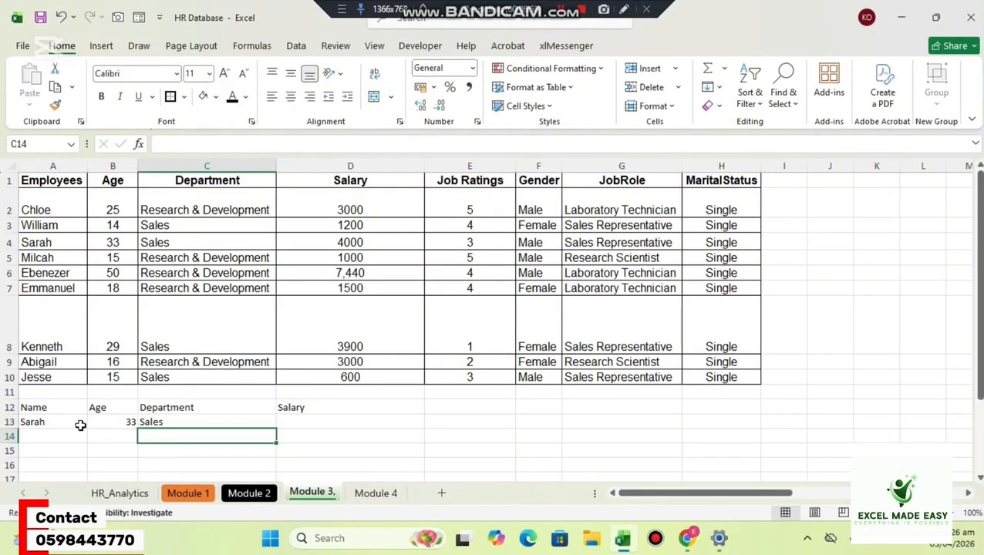
# Test the age and department lookups by replacing the name in A13 with the row 7 employee's name.
pyautogui.click(44, 417)
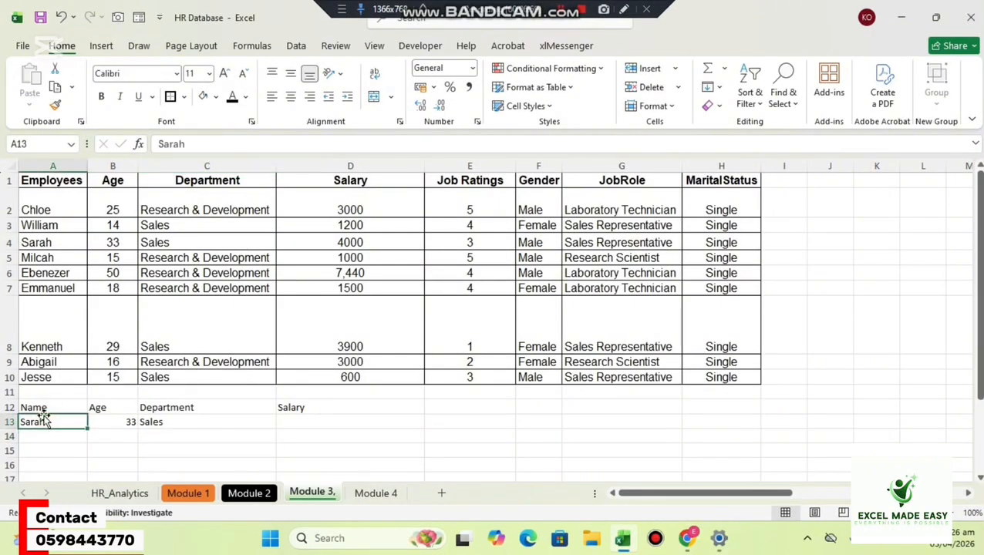
pyautogui.write('Emman')
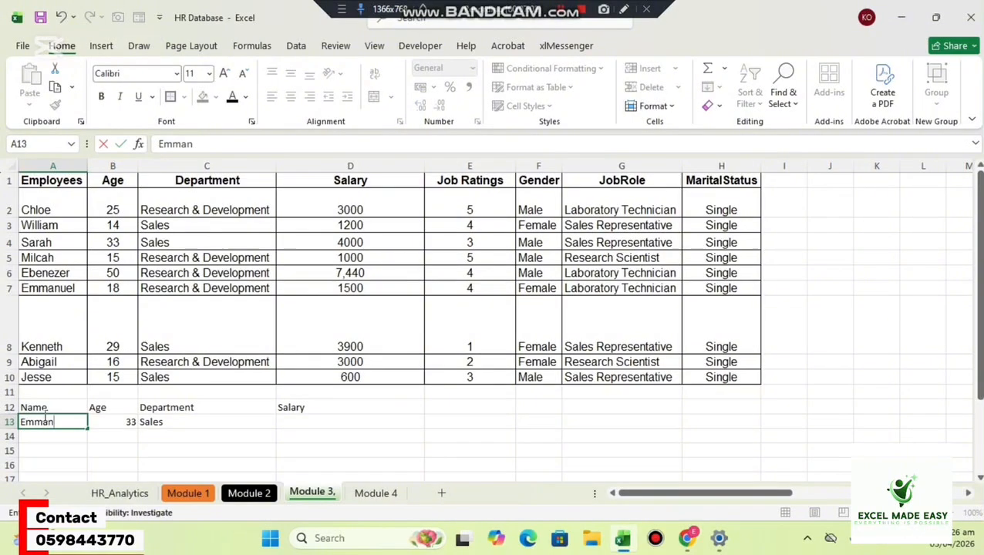
pyautogui.write('uel')
pyautogui.press('Return')
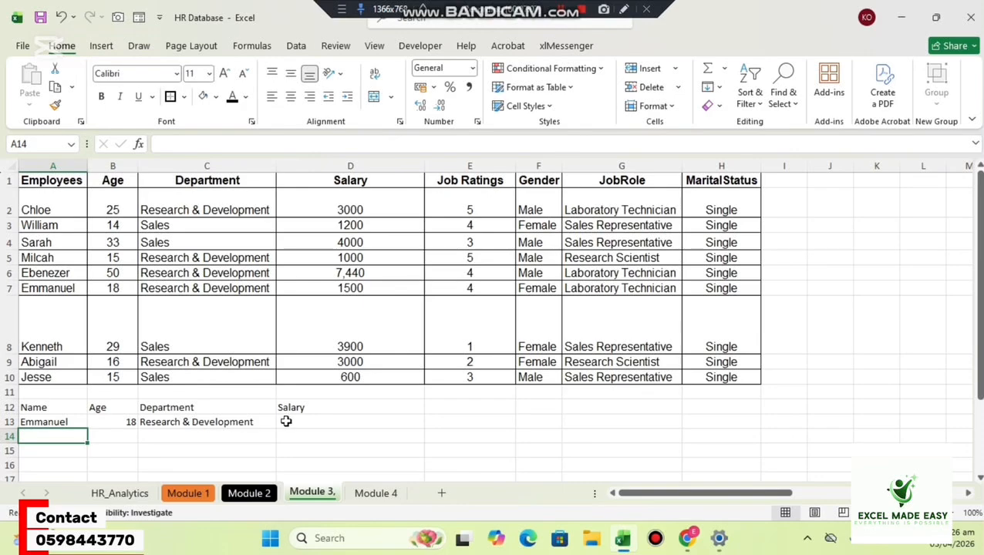
# Begin a VLOOKUP formula in D13 under the Salary header with A13 as the lookup value.
pyautogui.click(316, 419)
pyautogui.write('=')
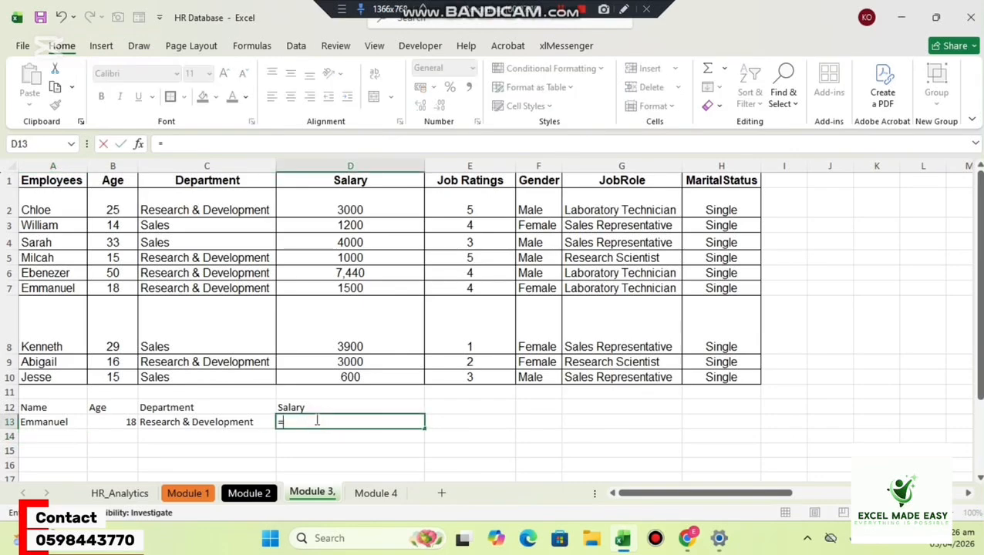
pyautogui.write('vlo')
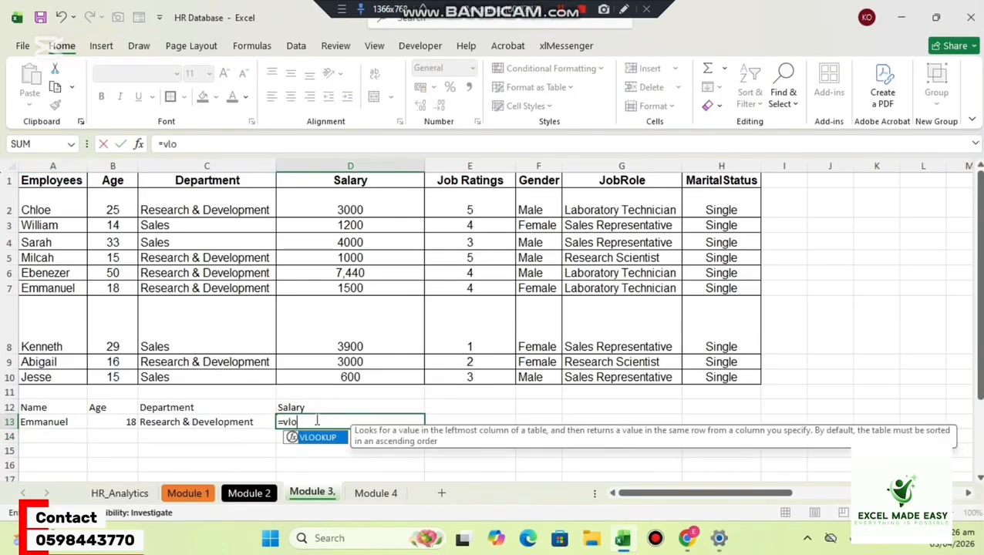
pyautogui.press('Tab')
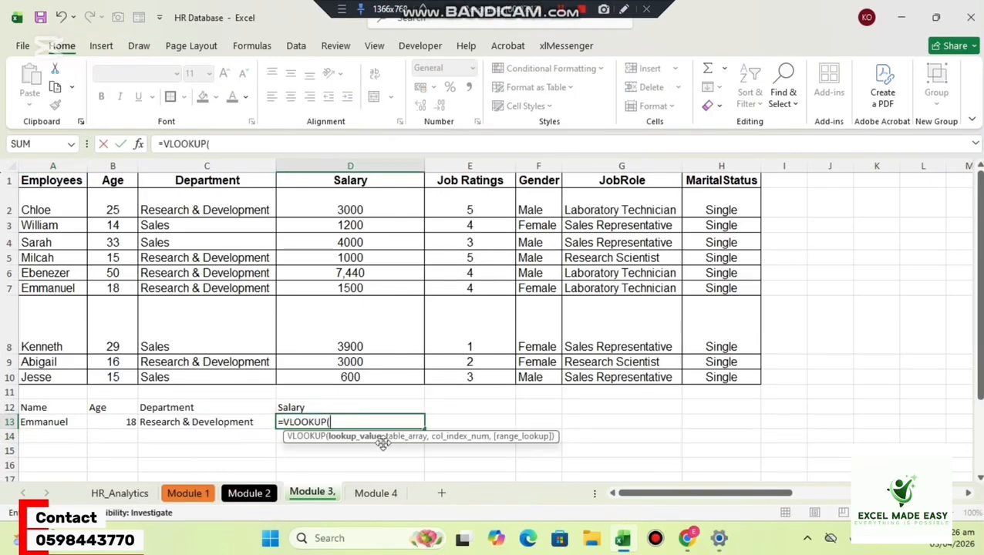
pyautogui.click(54, 420)
pyautogui.write(',')
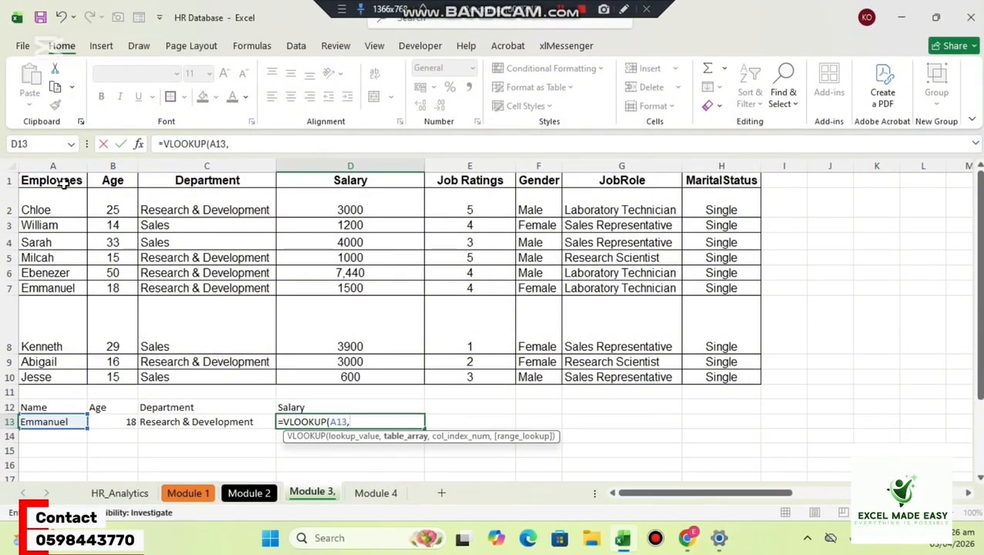
# Complete D13's VLOOKUP with table array A1:H10, column index 4 and range lookup 0, and commit it.
pyautogui.moveTo(46, 181); pyautogui.dragTo(700, 376)
pyautogui.write(',')
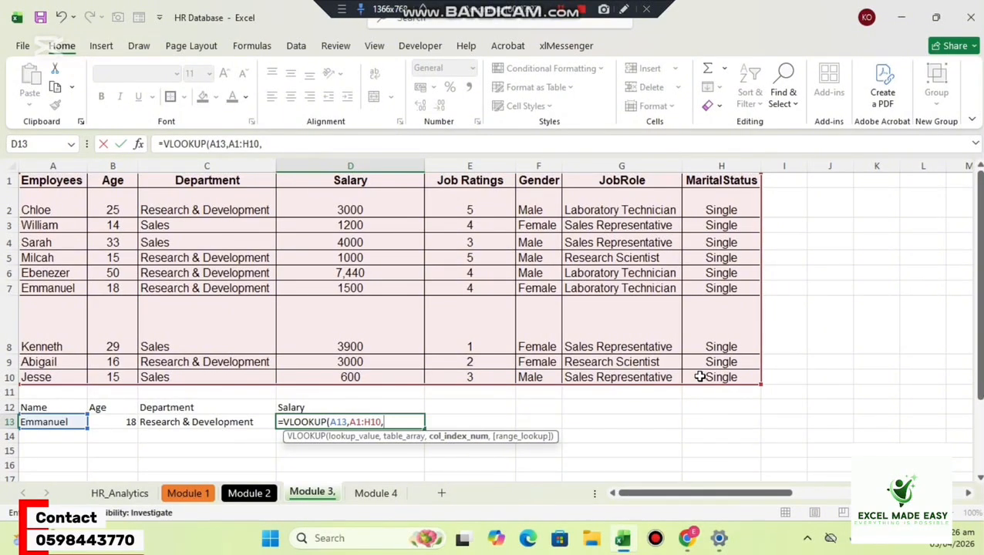
pyautogui.write('4,0')
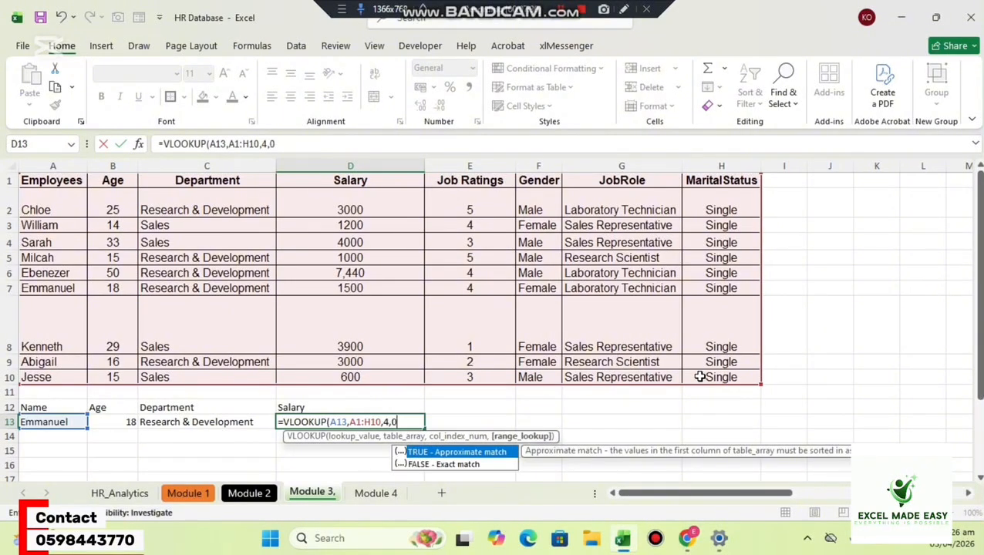
pyautogui.write(')')
pyautogui.press('Return')
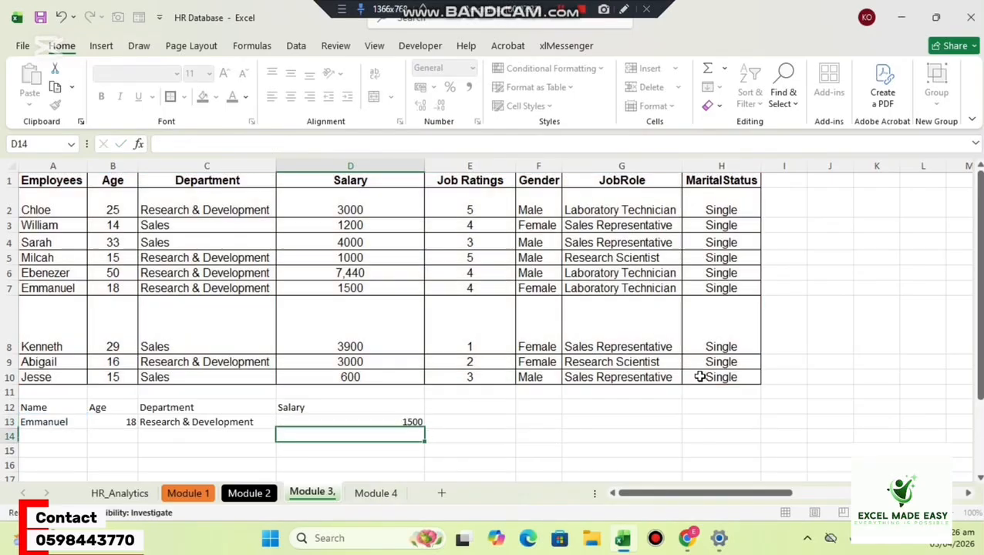
# Test all three lookups by replacing the name in A13 with the row 3 employee's name.
pyautogui.click(60, 421)
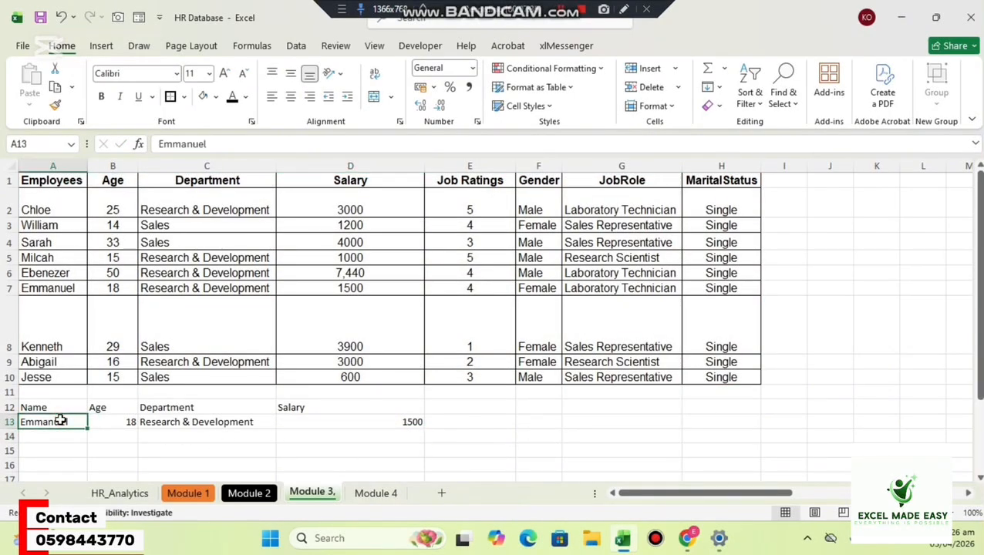
pyautogui.write('Willia')
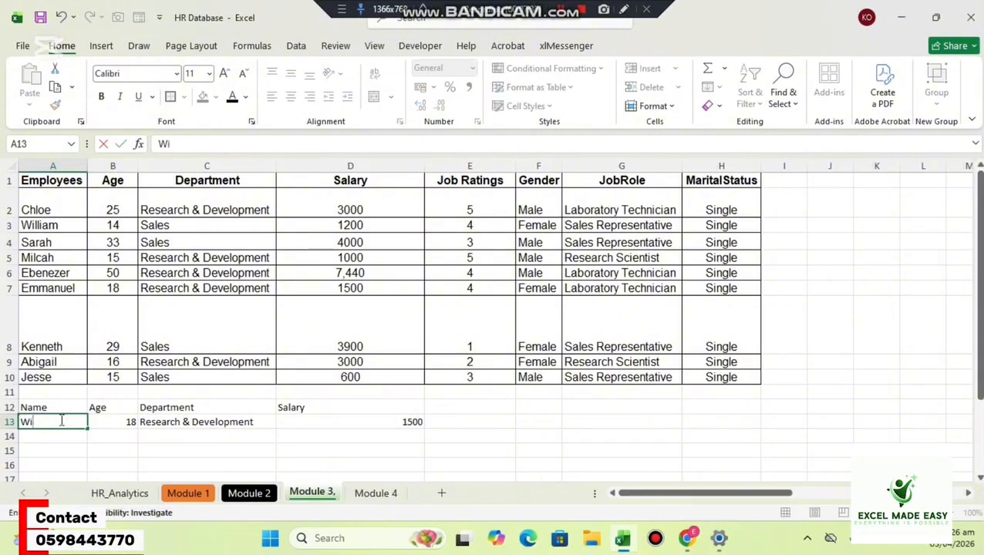
pyautogui.write('m')
pyautogui.press('Return')
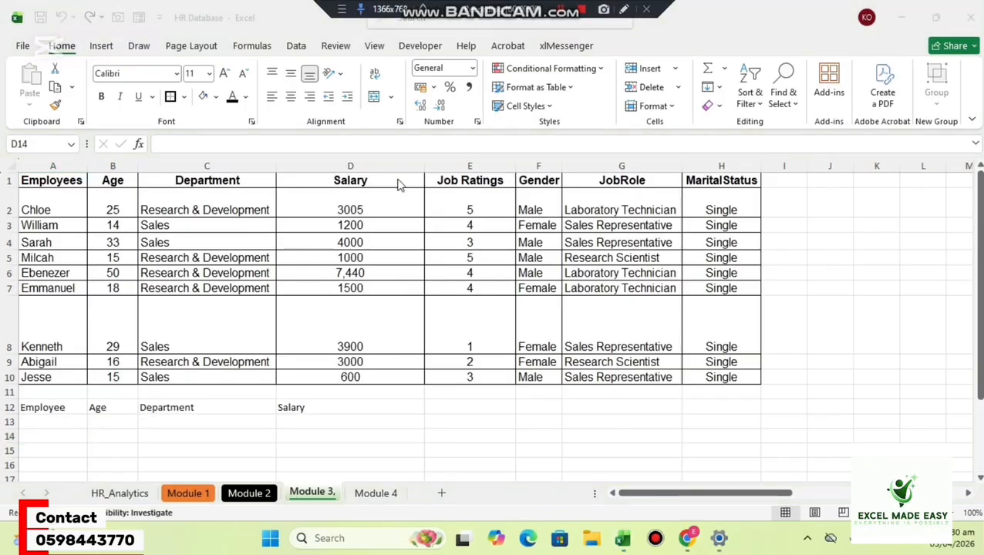
# Swap the outer headers of the lookup table in row 12, entering Salary in A12 and Employee in D12.
pyautogui.click(219, 409)
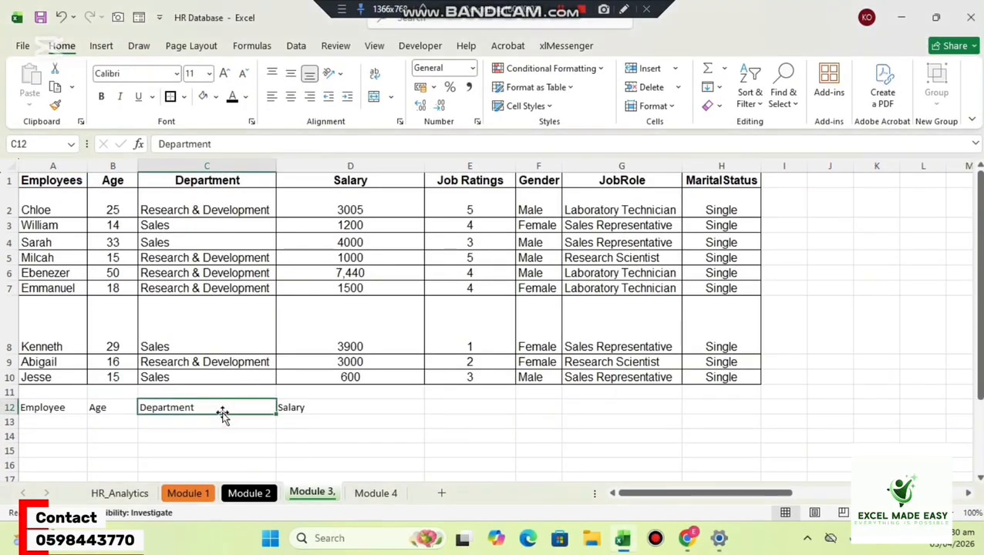
pyautogui.click(195, 425)
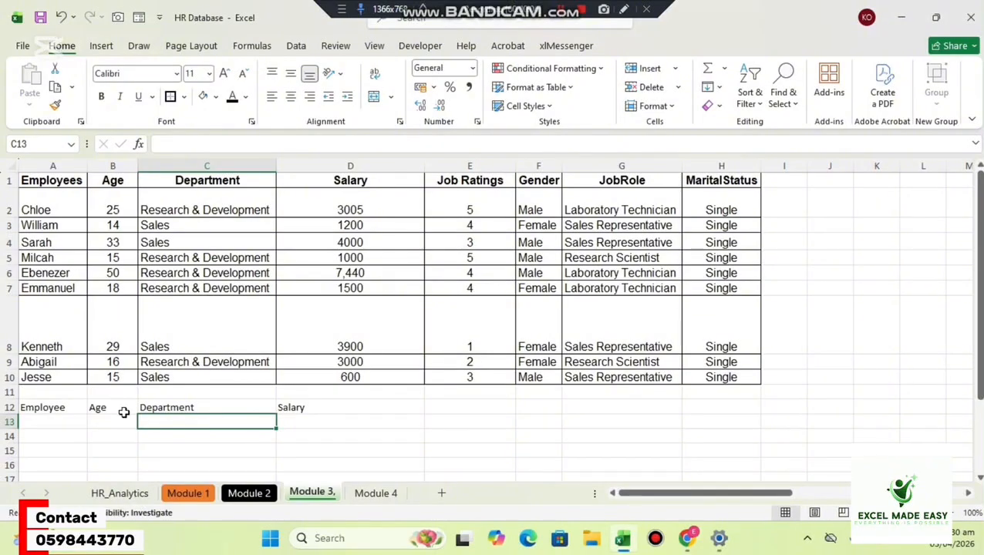
pyautogui.click(58, 409)
pyautogui.write('Sal')
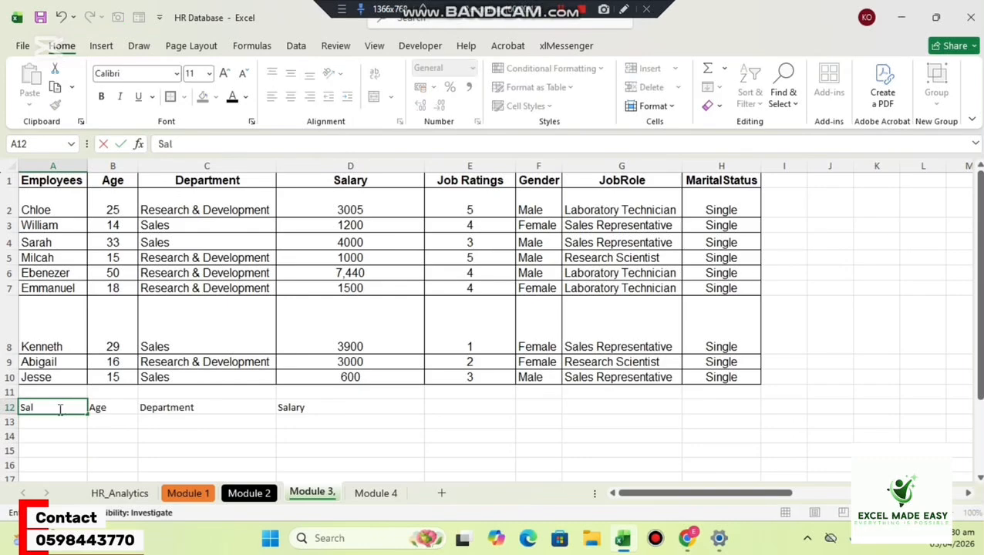
pyautogui.write('ary')
pyautogui.press('Tab')
pyautogui.press('Tab')
pyautogui.press('Tab')
pyautogui.write('E')
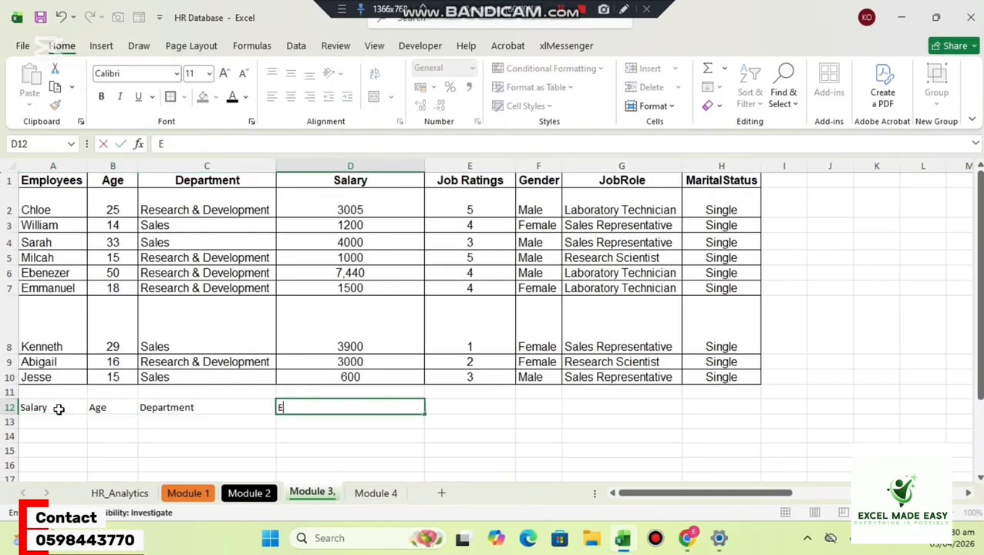
pyautogui.write('mployee')
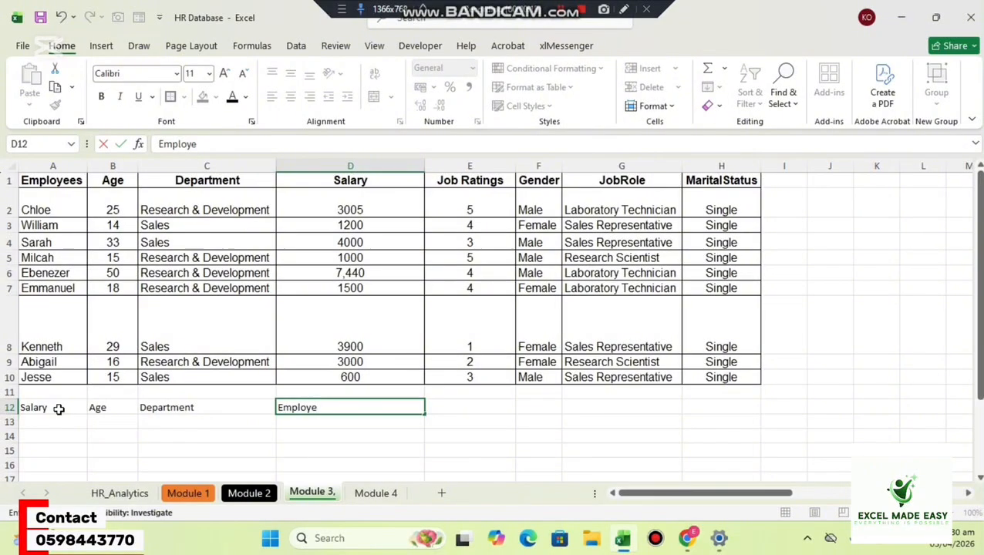
pyautogui.press('Return')
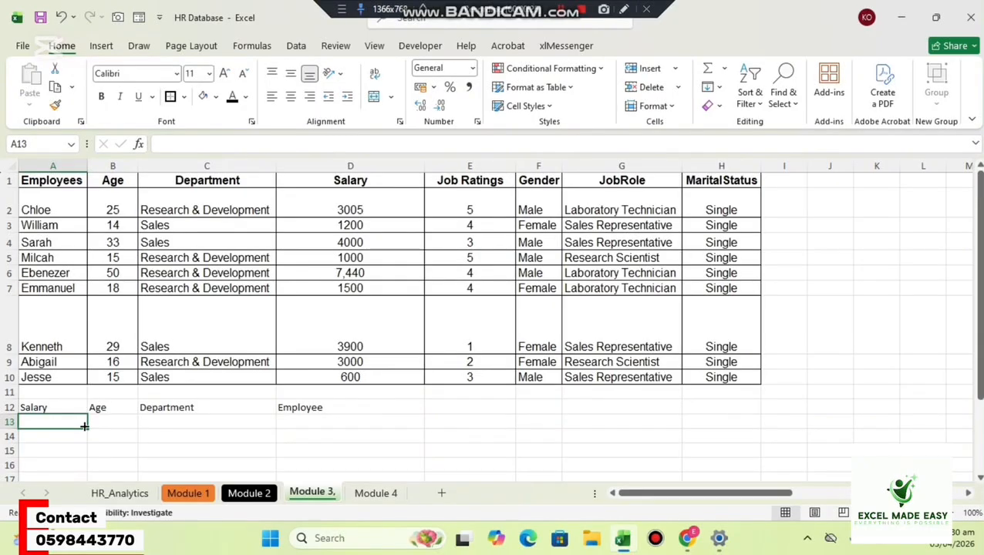
# Enter 1200 in A13 under the Salary header and select B13 under the Age header.
pyautogui.write('1200')
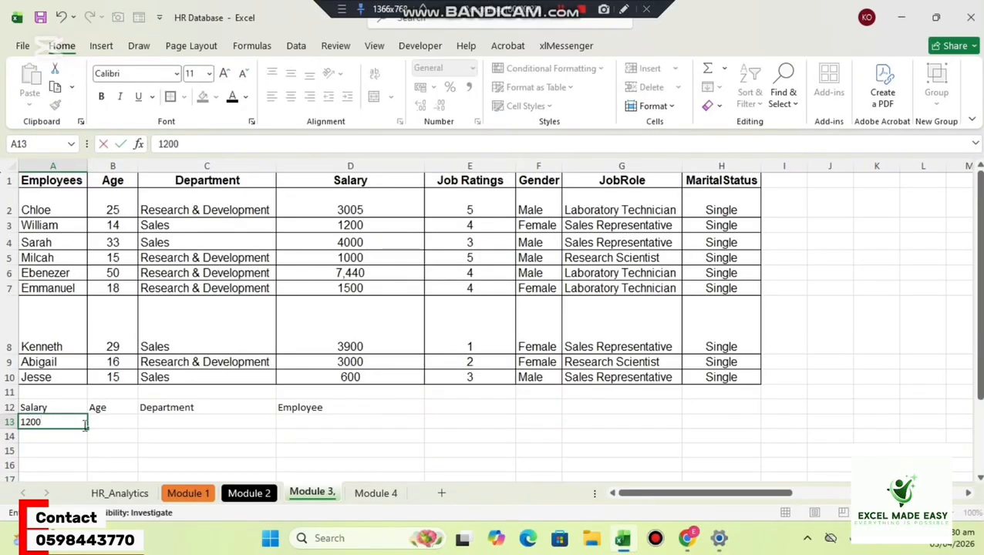
pyautogui.press('Return')
pyautogui.click(114, 420)
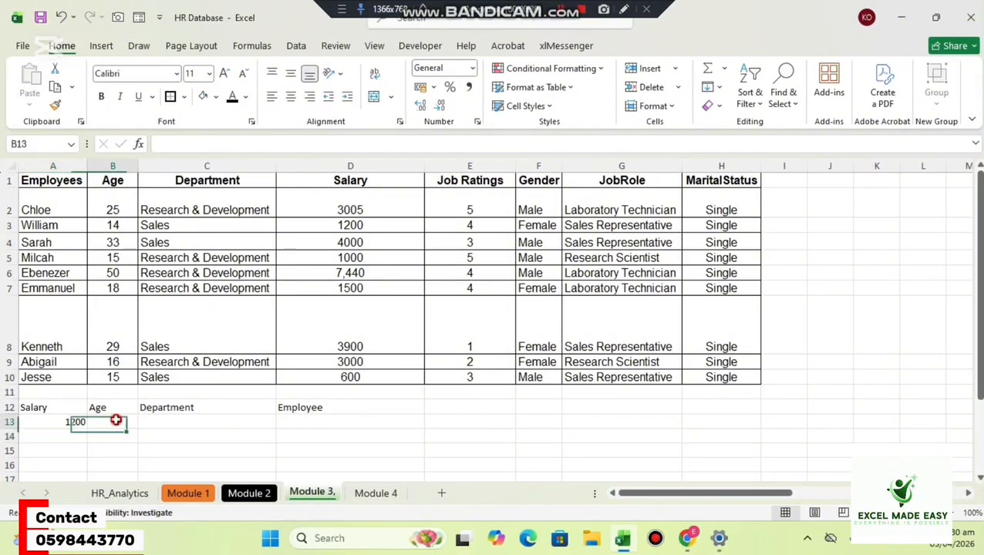
pyautogui.click(305, 417)
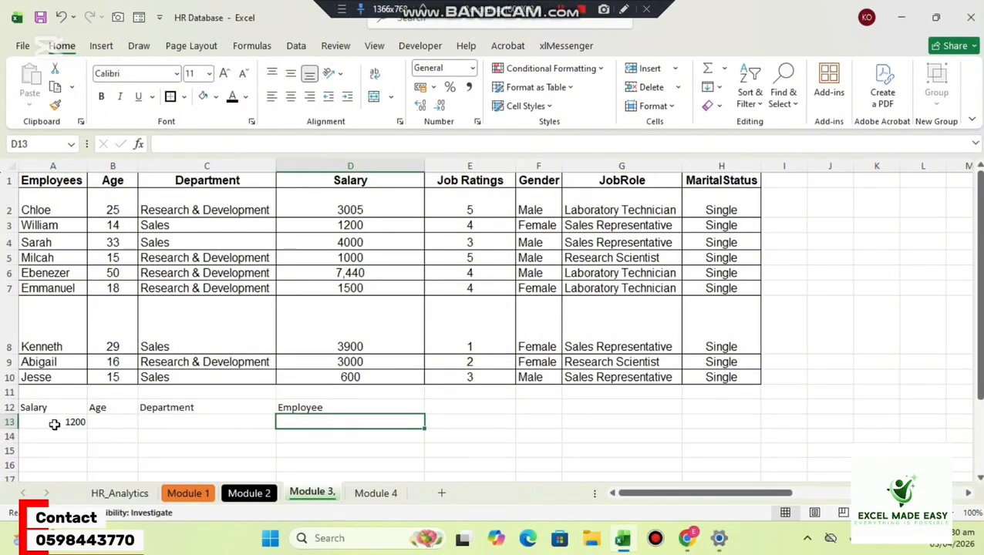
pyautogui.click(169, 426)
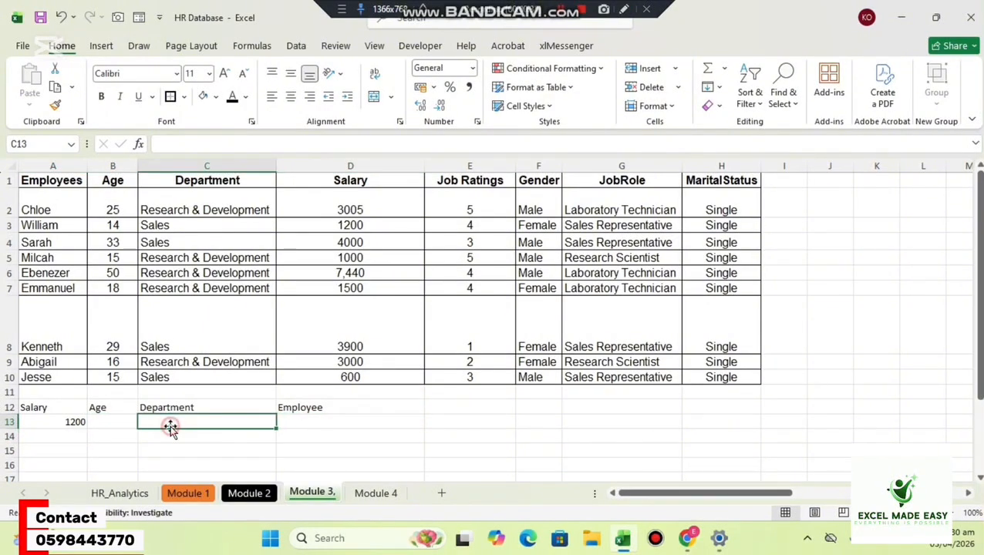
pyautogui.click(104, 418)
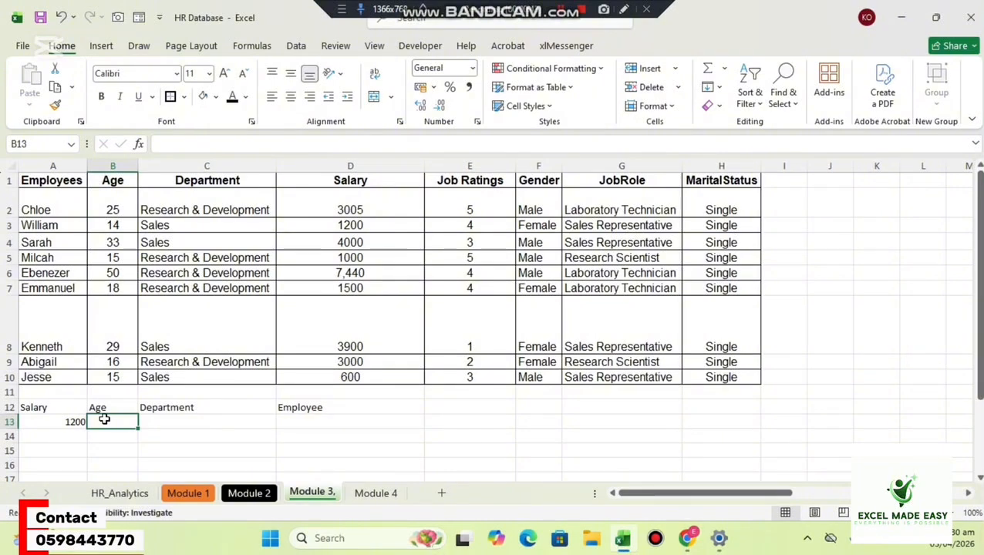
# Enter a VLOOKUP in B13 with lookup value A13, table array A1:H10, column index 2 and range lookup 0.
pyautogui.write('=')
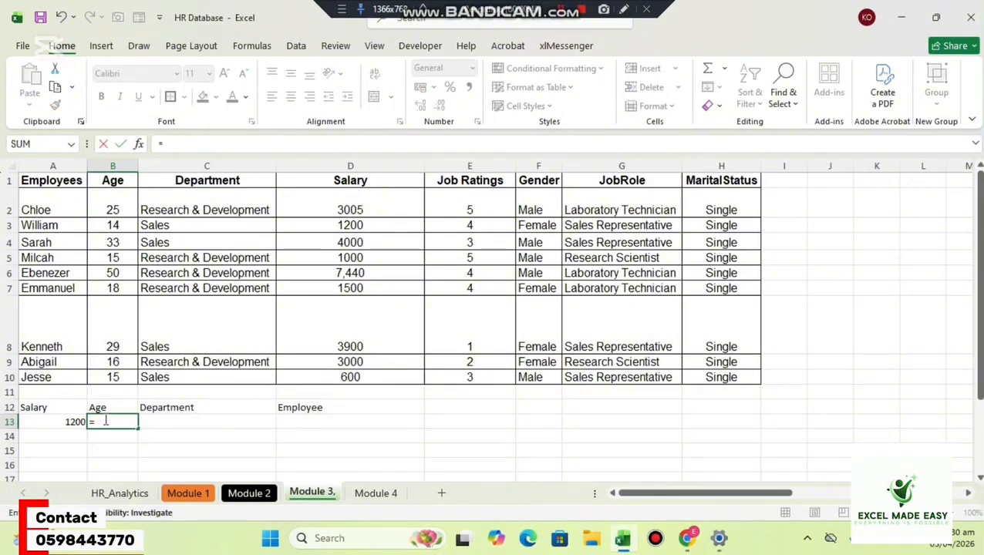
pyautogui.write('vlo')
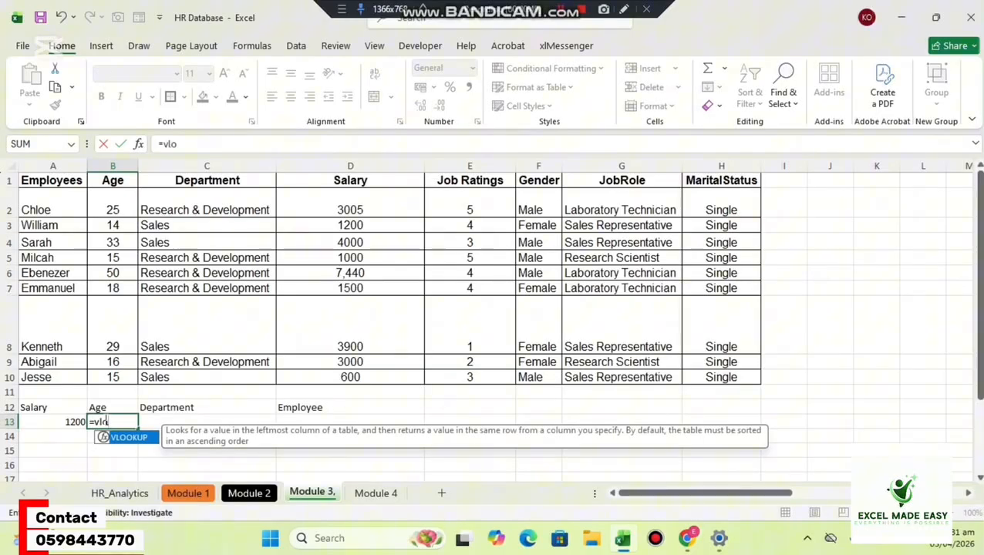
pyautogui.press('Tab')
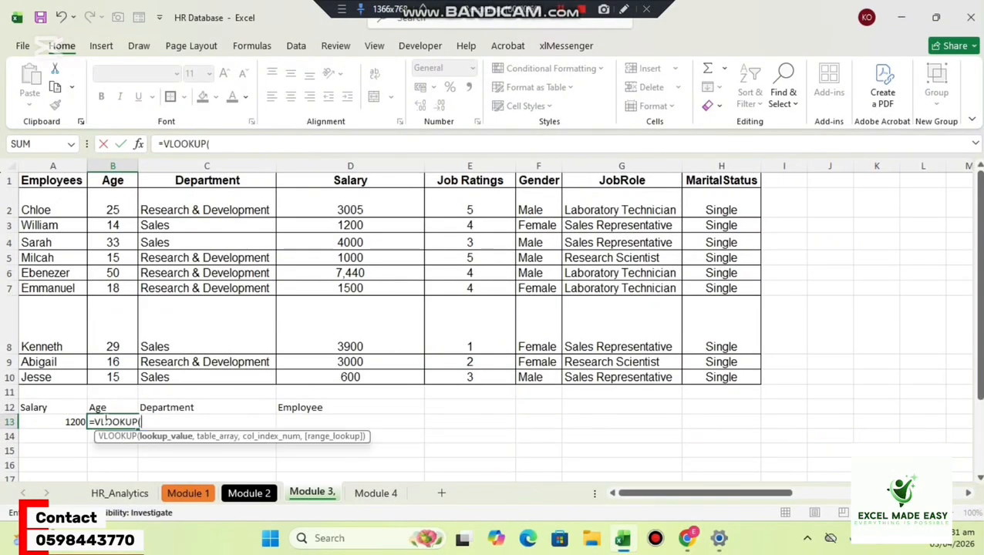
pyautogui.click(66, 422)
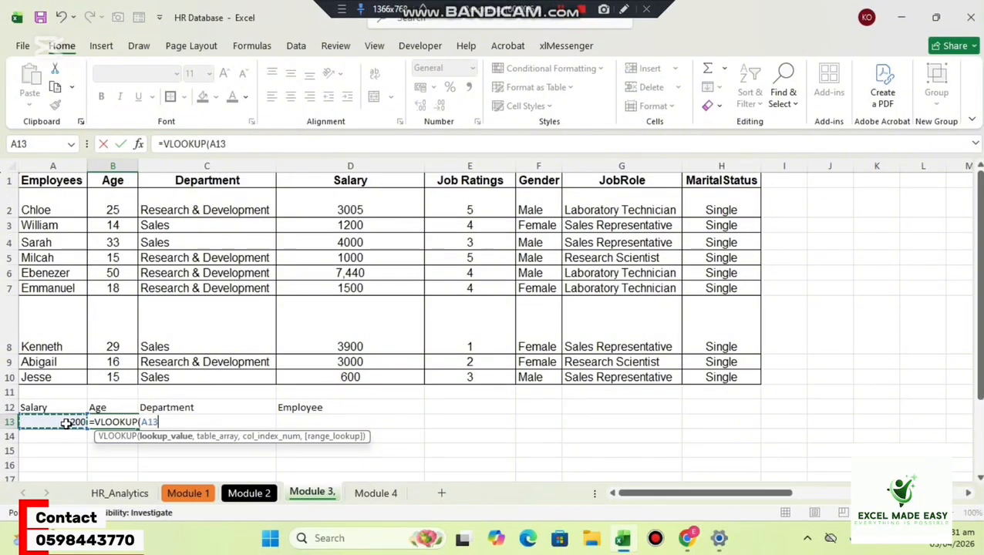
pyautogui.write(',')
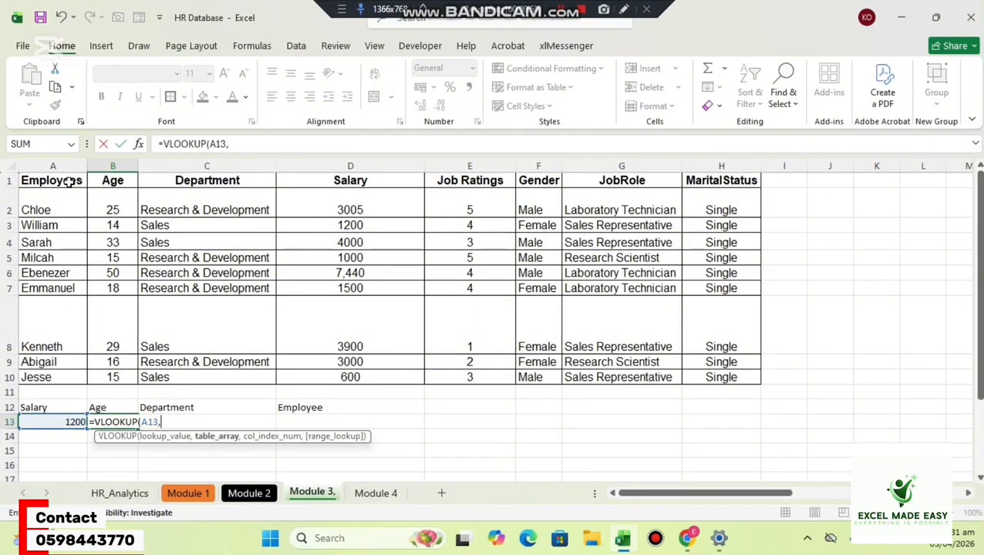
pyautogui.moveTo(72, 182); pyautogui.dragTo(701, 378)
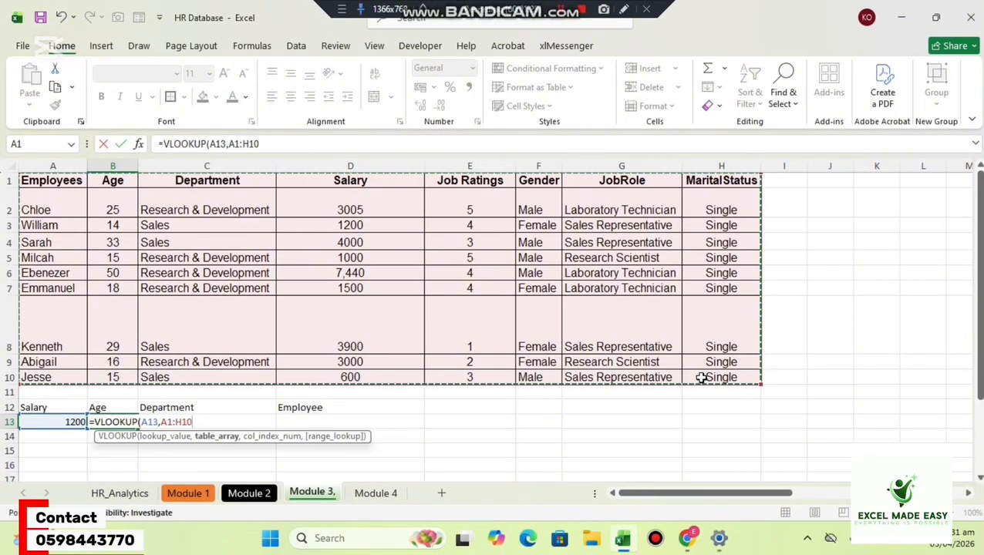
pyautogui.write(',')
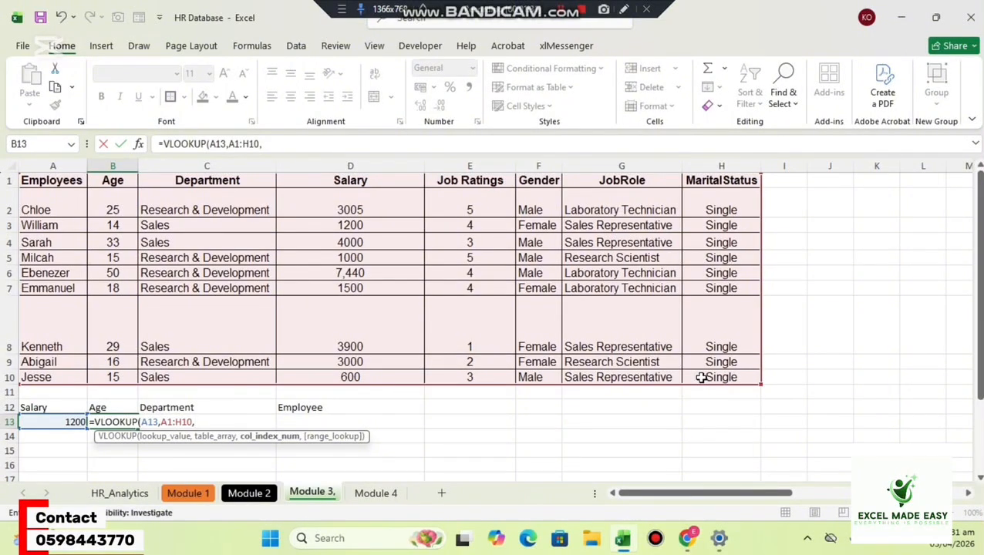
pyautogui.write('2,')
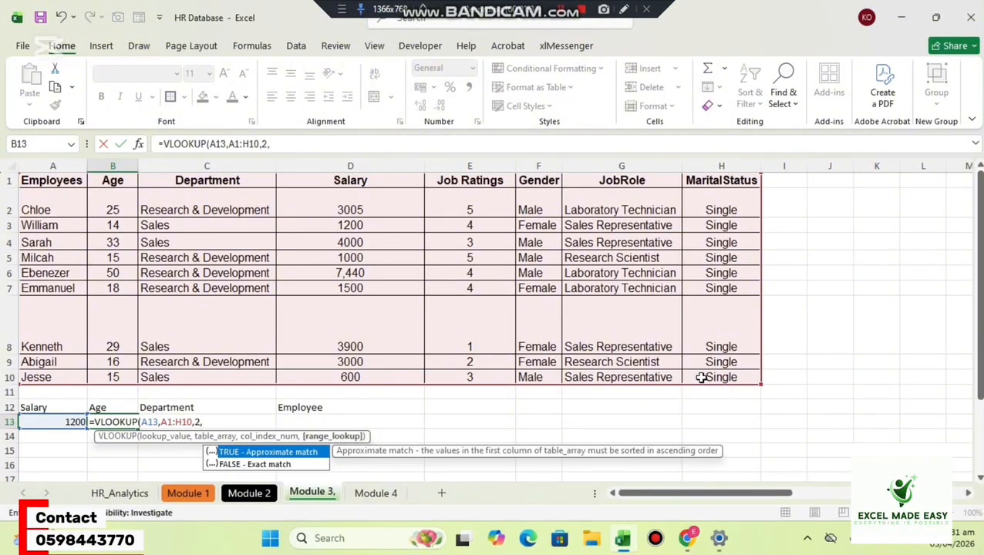
pyautogui.write('0)')
pyautogui.press('Return')
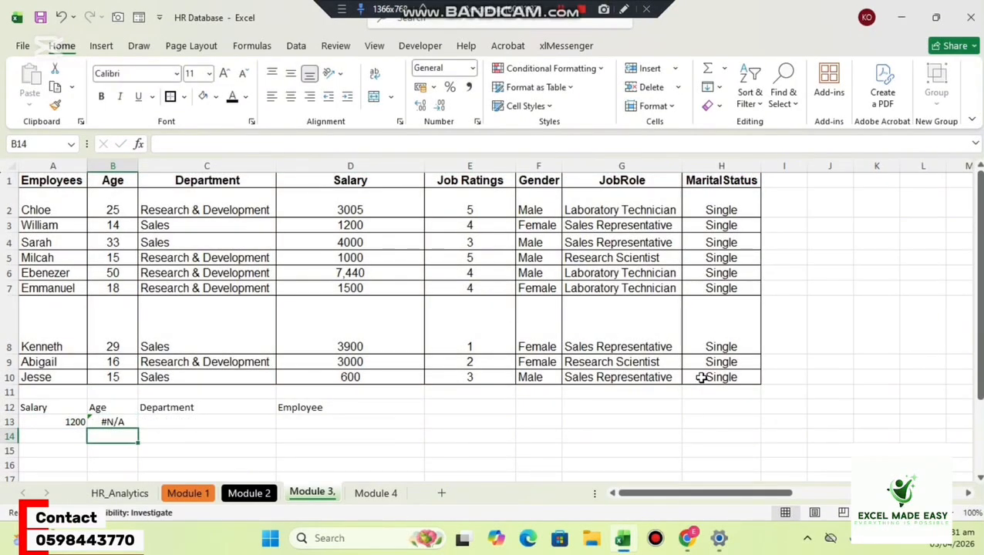
# Replace the table array in B13's VLOOKUP with D1:H10 so that it starts at the Salary column.
pyautogui.click(128, 424)
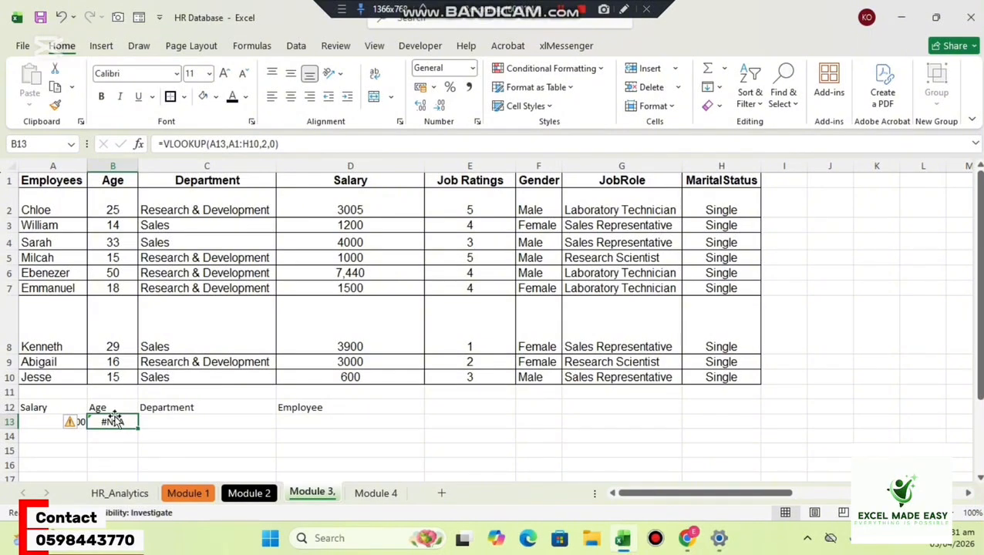
pyautogui.click(46, 422)
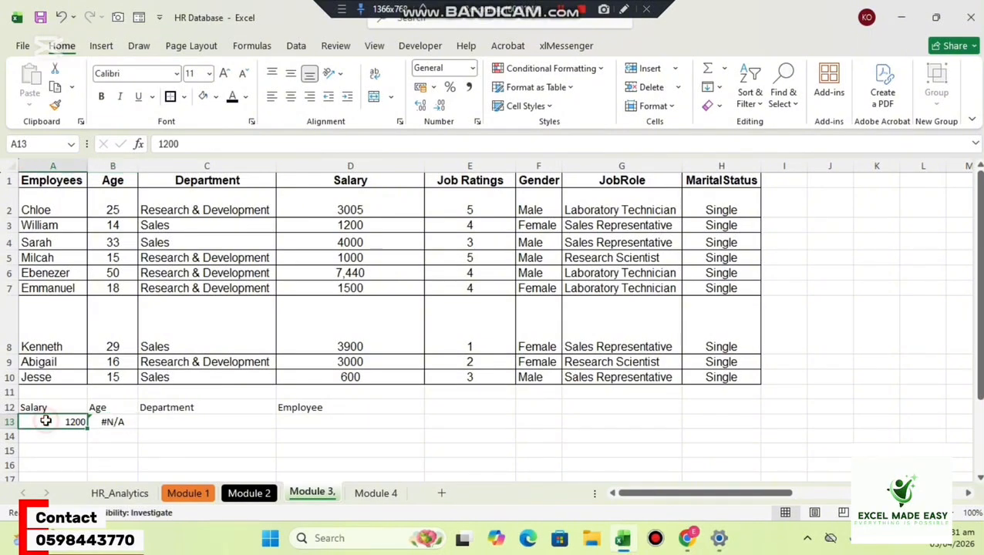
pyautogui.doubleClick(114, 424)
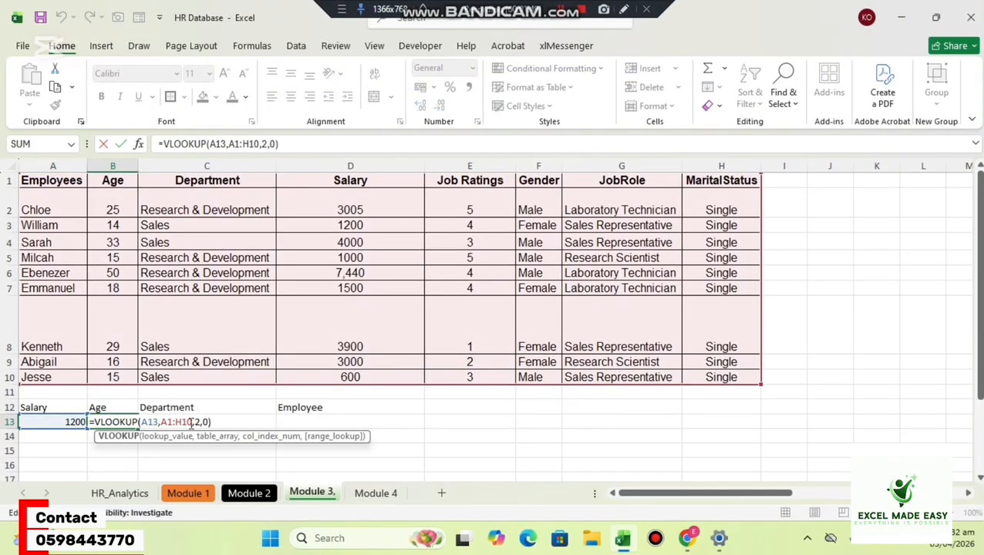
pyautogui.click(191, 424)
pyautogui.press('BackSpace')
pyautogui.press('BackSpace')
pyautogui.press('BackSpace')
pyautogui.press('BackSpace')
pyautogui.press('BackSpace')
pyautogui.press('BackSpace')
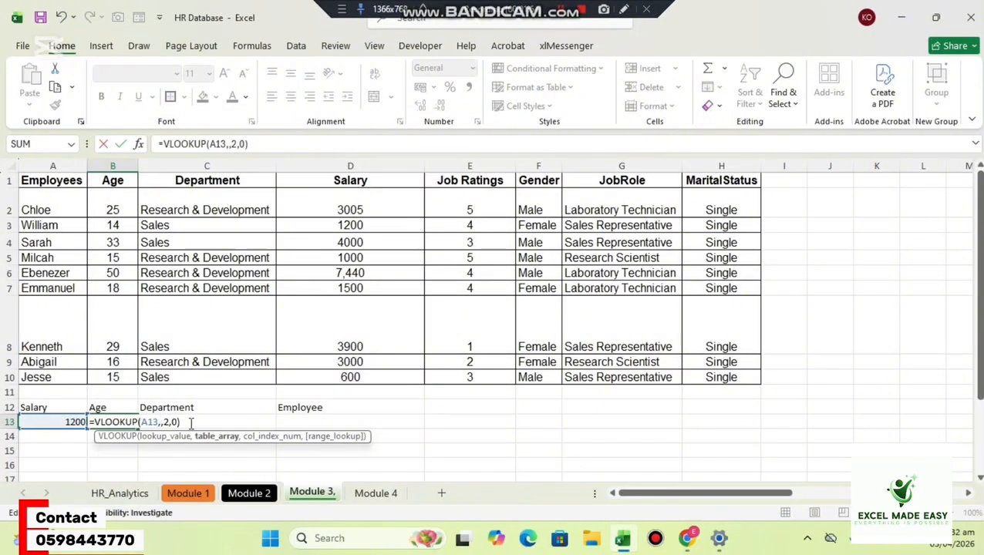
pyautogui.click(332, 180)
pyautogui.moveTo(332, 181); pyautogui.dragTo(702, 377)
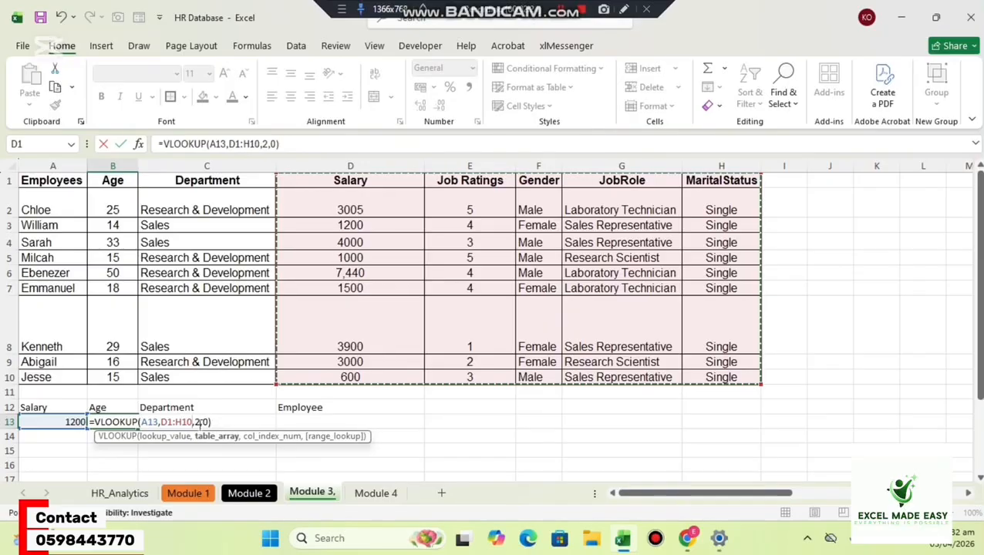
# Set the column index in B13's VLOOKUP to 3 and commit the formula.
pyautogui.click(198, 421)
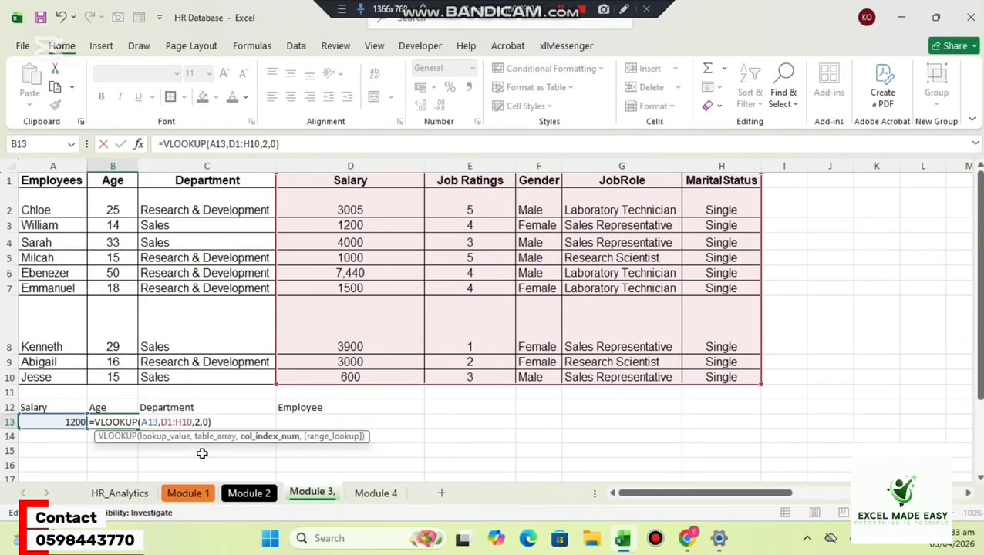
pyautogui.press('BackSpace')
pyautogui.write('3')
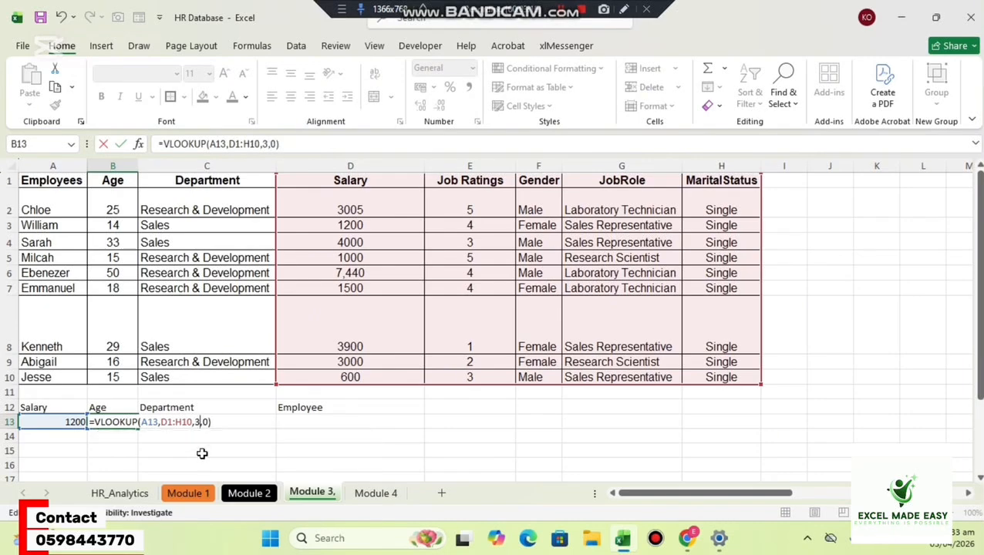
pyautogui.press('Return')
# Rename the header in B12 to Gender.
pyautogui.click(111, 408)
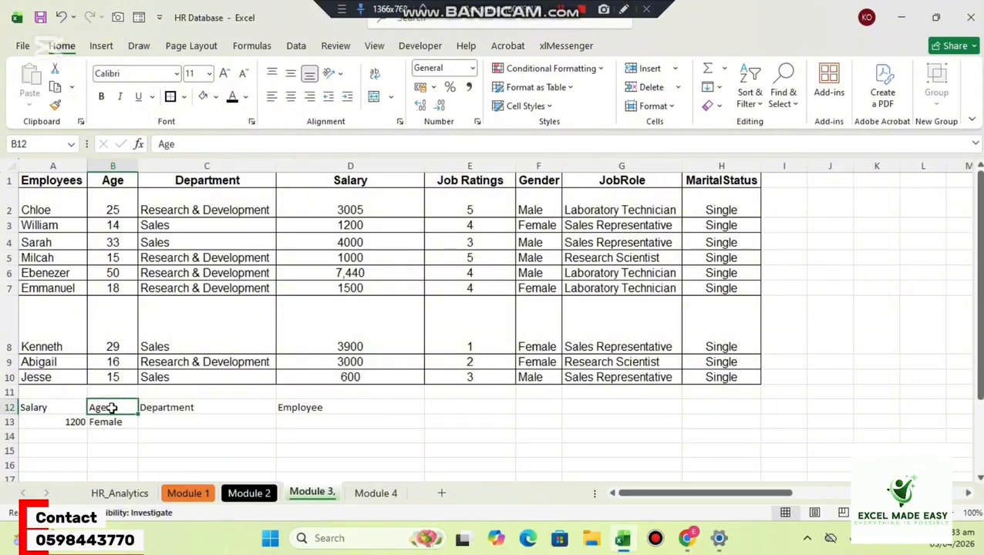
pyautogui.write('Gender')
pyautogui.press('Return')
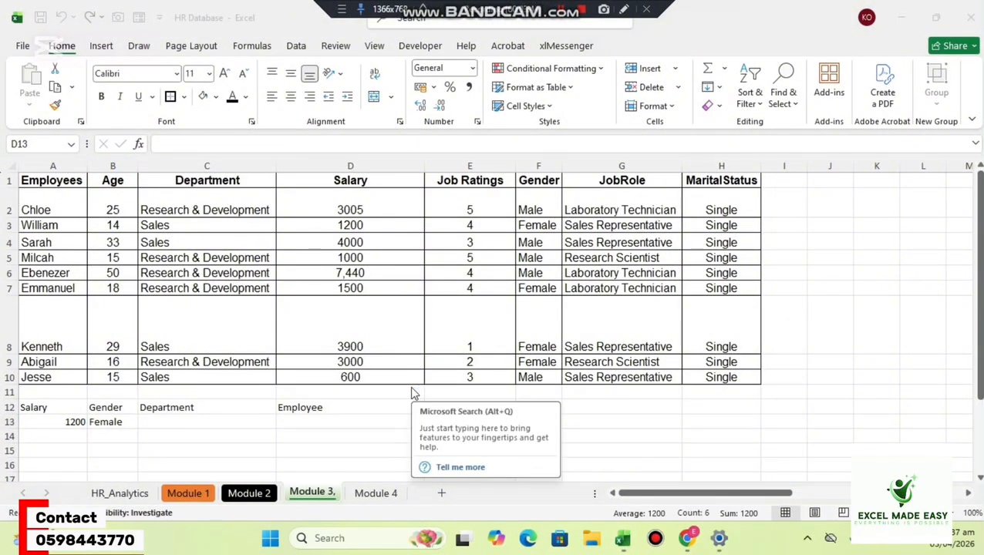
# Go through the main table's column headings in row 1, from Employees across to MaritalStatus.
pyautogui.click(322, 409)
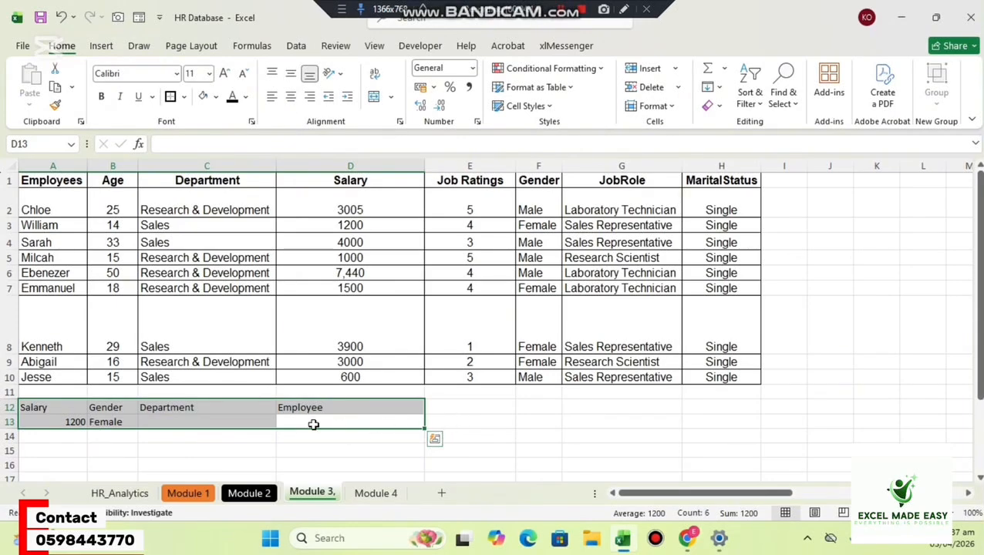
pyautogui.click(66, 179)
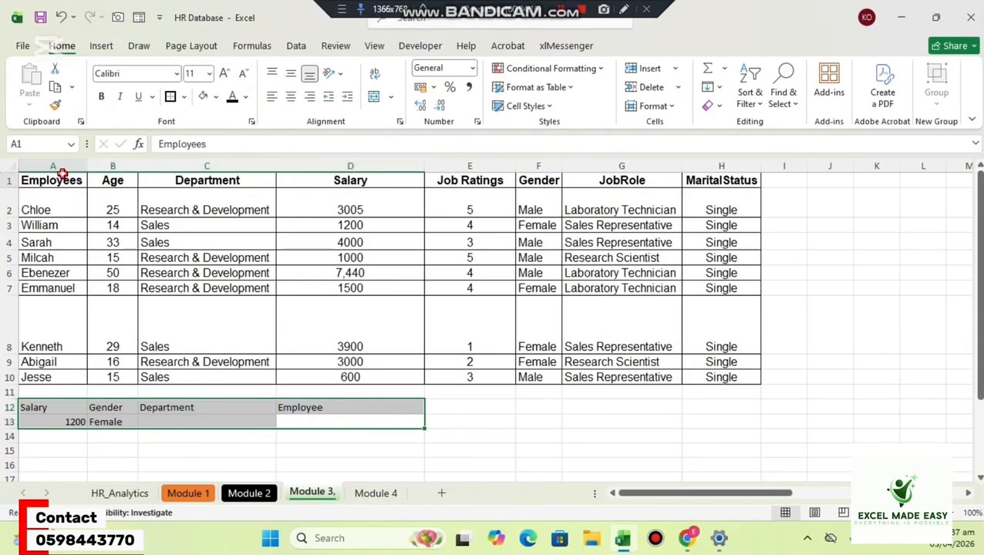
pyautogui.click(117, 178)
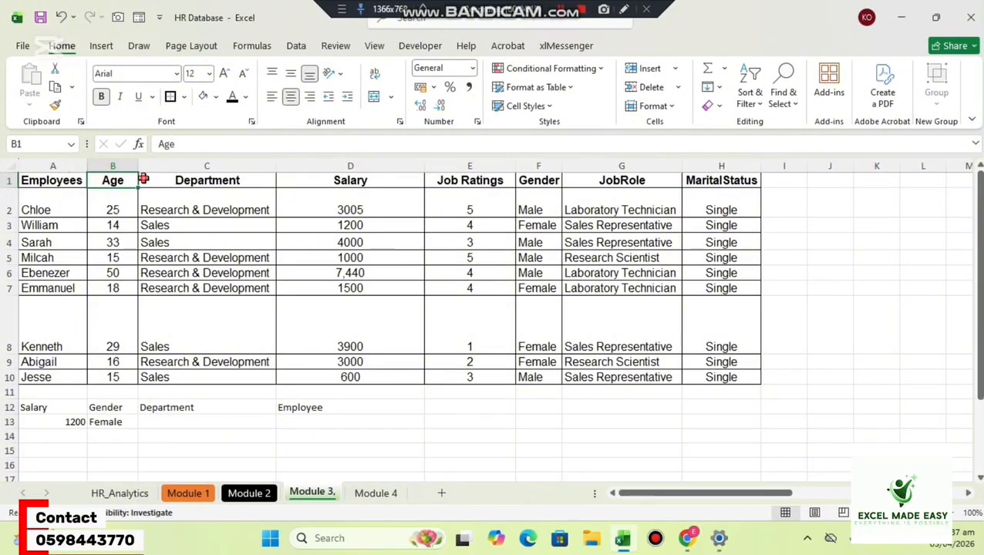
pyautogui.click(231, 177)
pyautogui.click(319, 177)
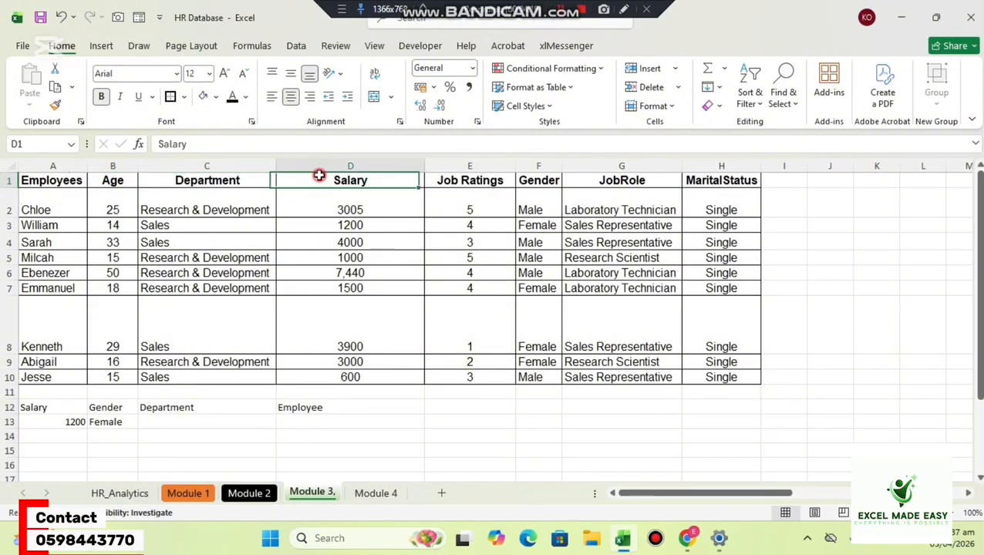
pyautogui.click(450, 181)
pyautogui.click(552, 179)
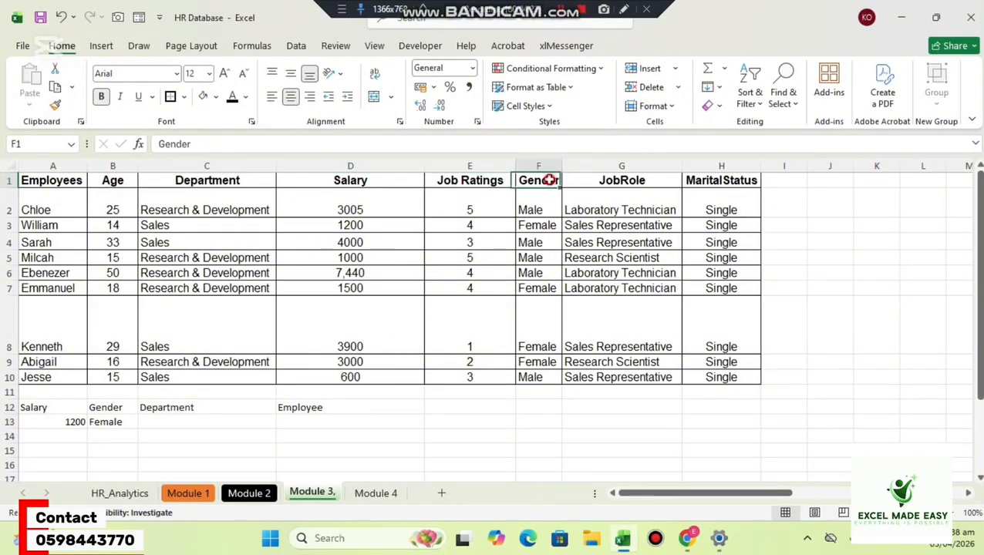
pyautogui.click(598, 187)
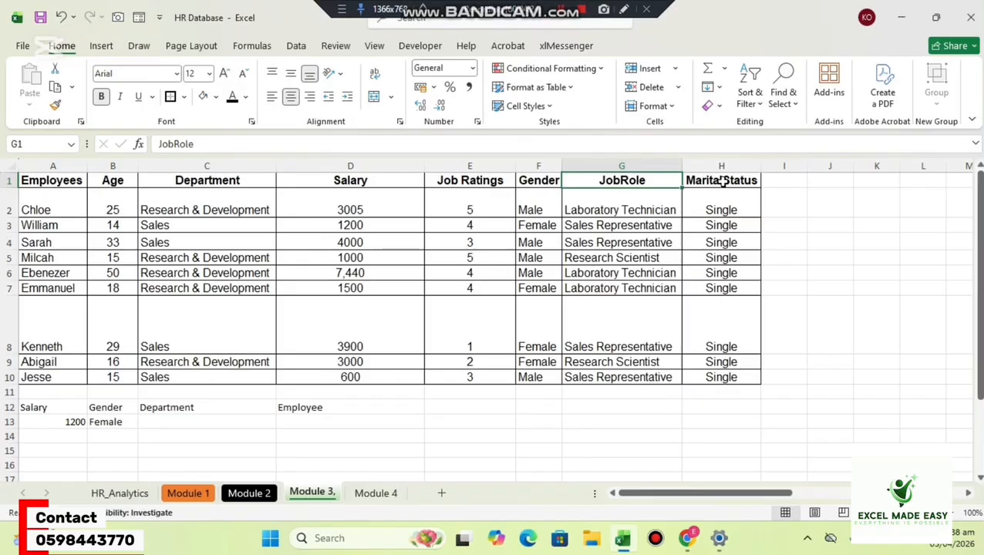
pyautogui.click(722, 180)
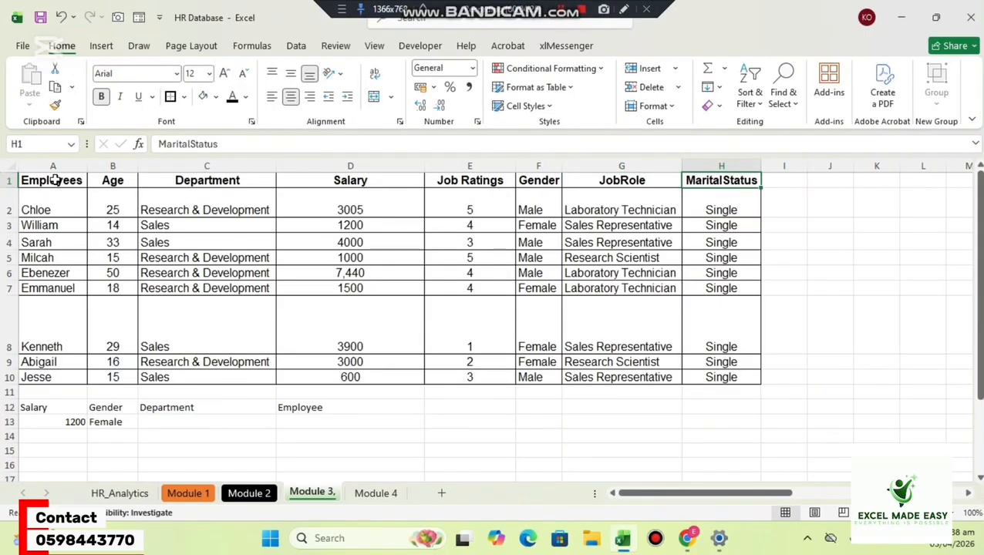
# Compare the headings running across row 1 with those running down column N in the transposed table.
pyautogui.moveTo(54, 180); pyautogui.dragTo(116, 181)
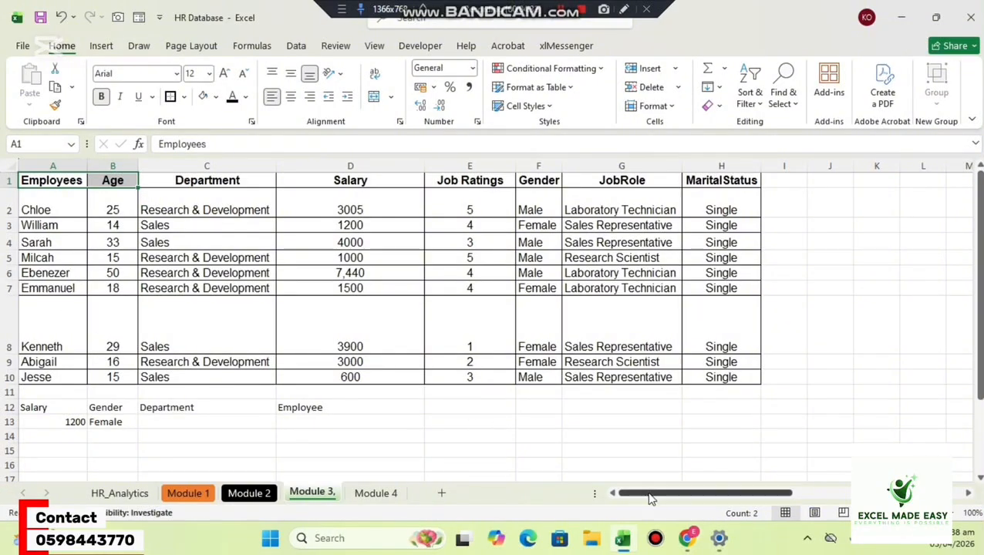
pyautogui.moveTo(650, 494); pyautogui.dragTo(828, 509)
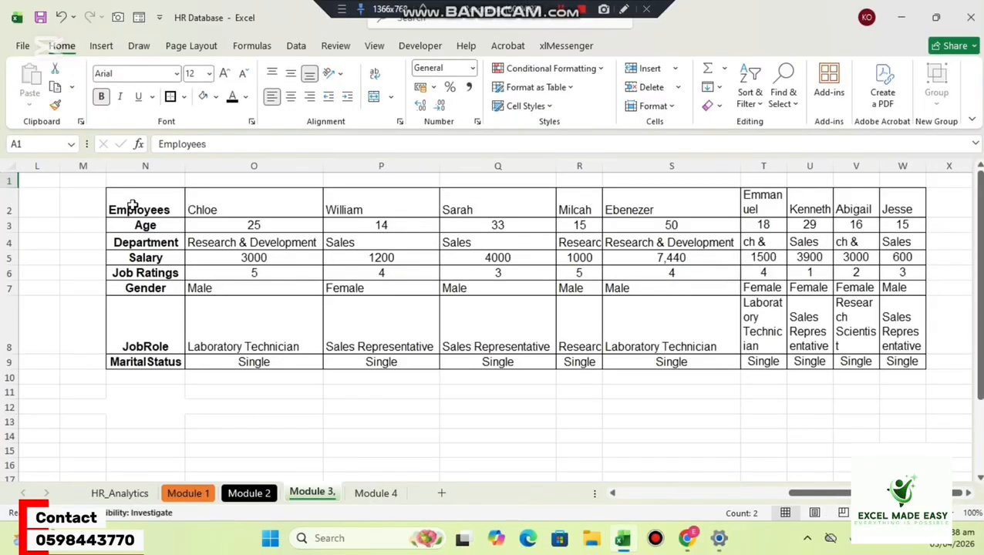
pyautogui.moveTo(133, 206); pyautogui.dragTo(135, 345)
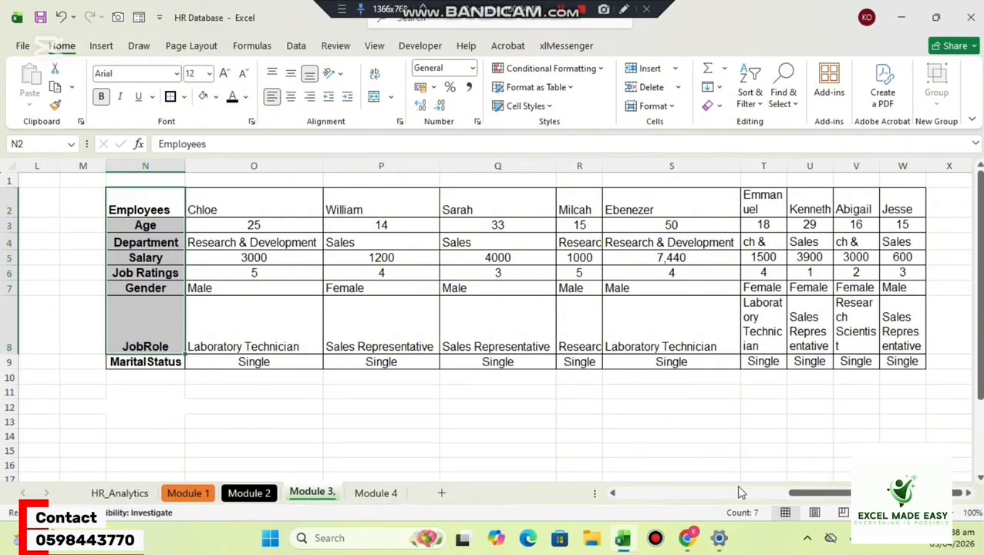
pyautogui.moveTo(806, 494); pyautogui.dragTo(608, 494)
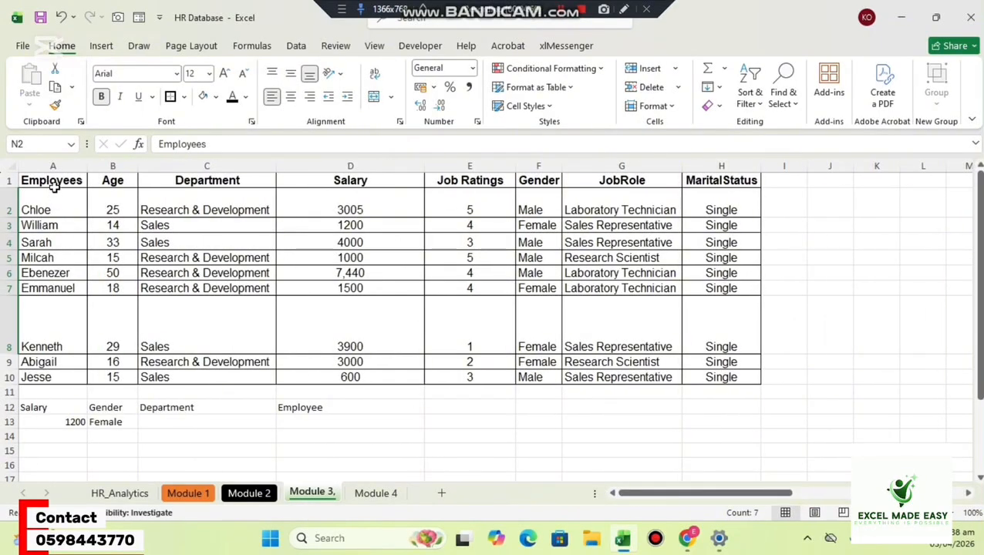
pyautogui.click(10, 179)
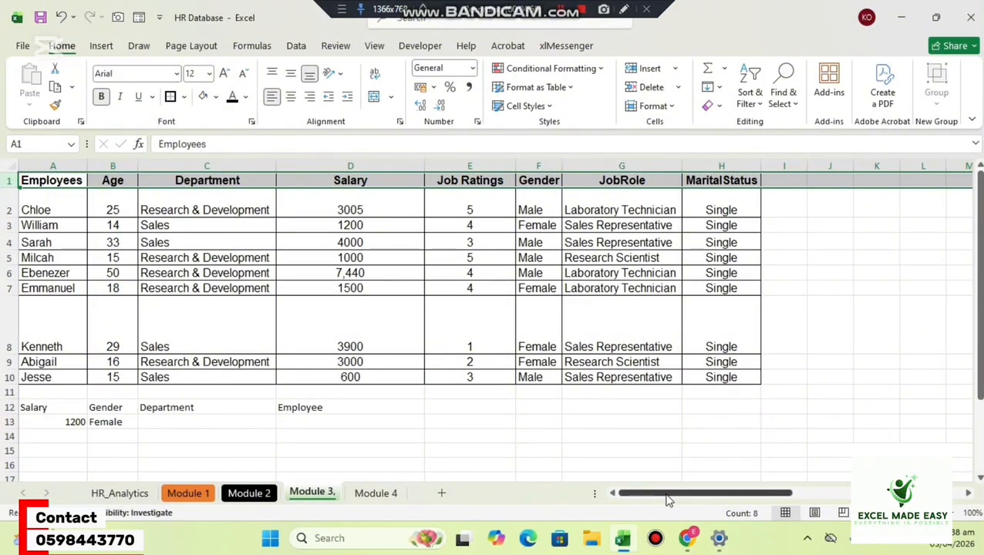
pyautogui.moveTo(668, 501); pyautogui.dragTo(828, 498)
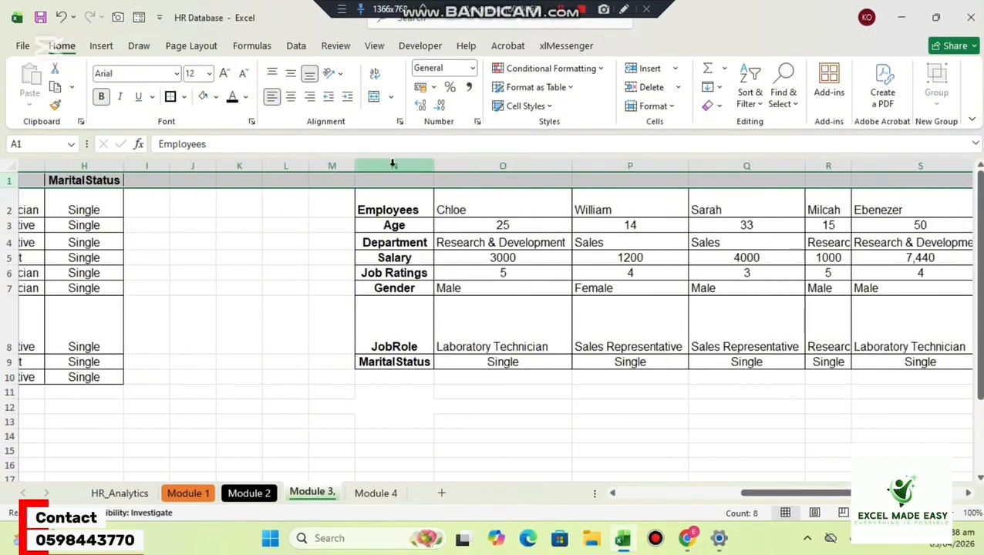
pyautogui.moveTo(389, 209); pyautogui.dragTo(409, 336)
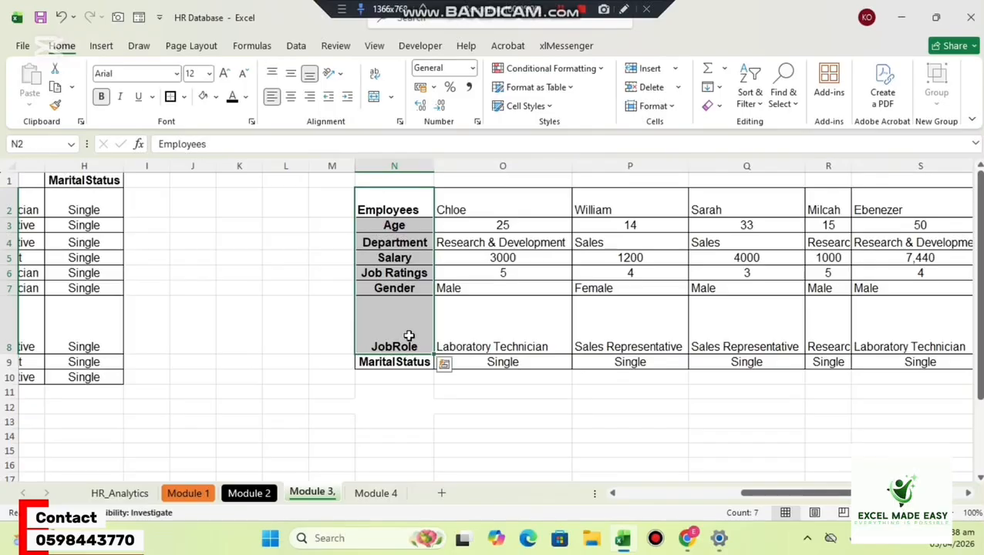
# Enter the headers Name, Age and Department in O12, P12 and Q12 below the transposed table.
pyautogui.click(464, 425)
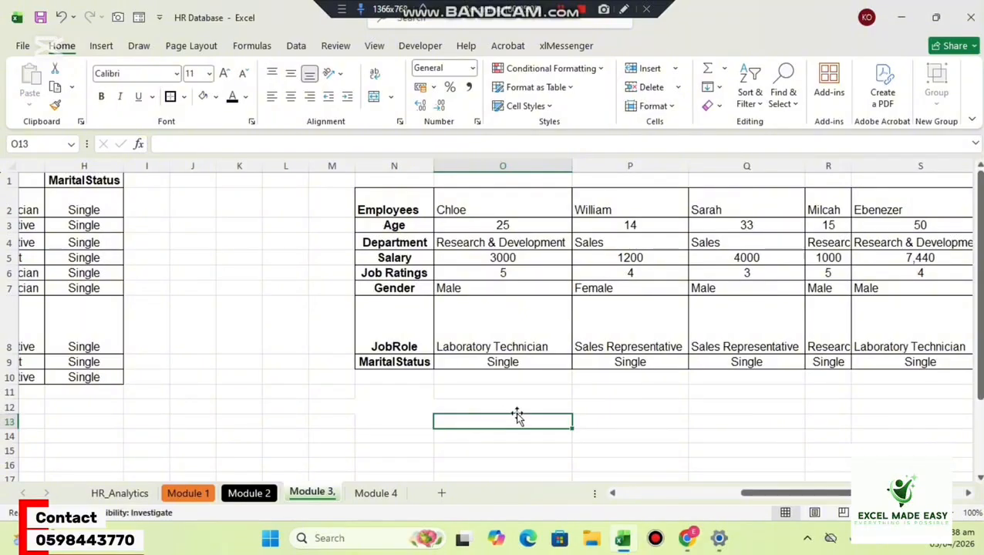
pyautogui.click(634, 422)
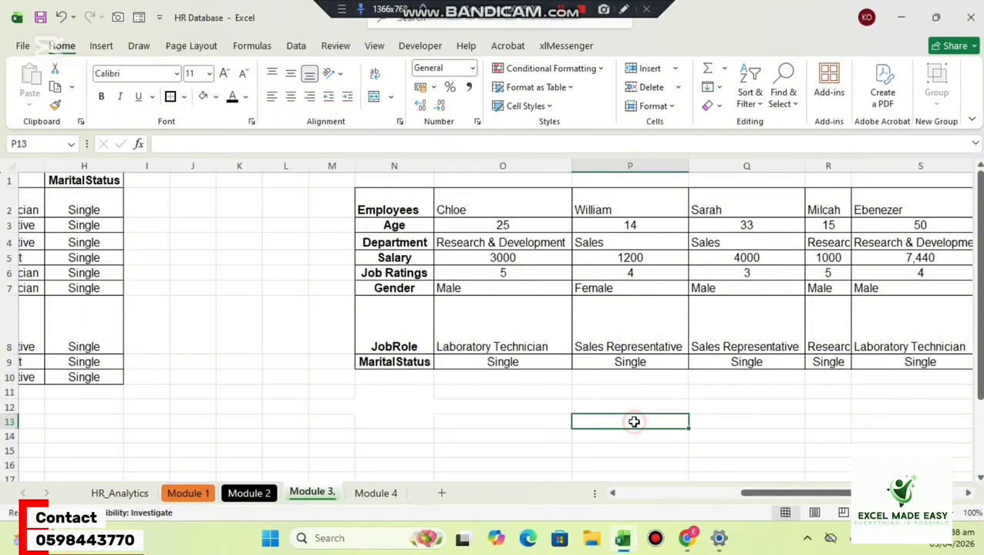
pyautogui.click(512, 403)
pyautogui.write('Nam')
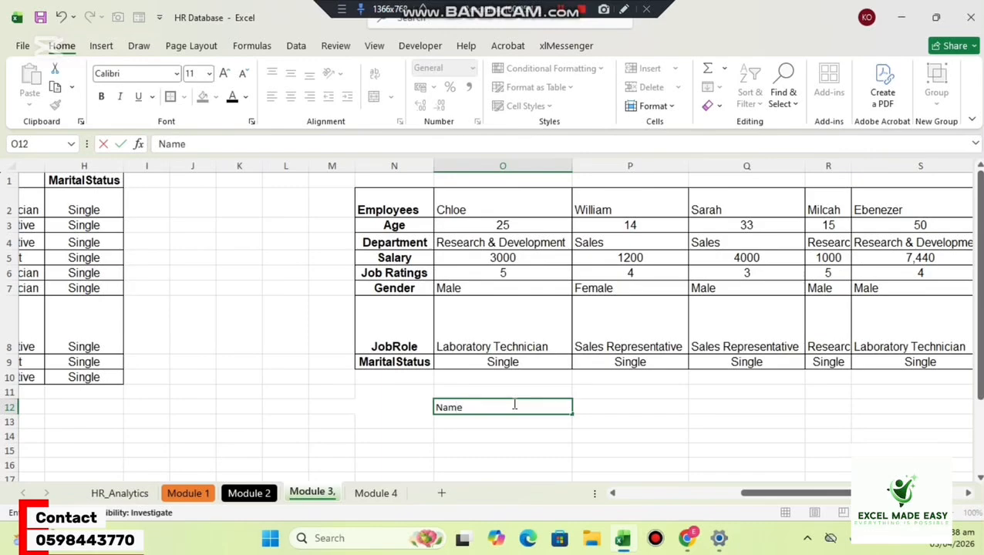
pyautogui.write('e')
pyautogui.press('Tab')
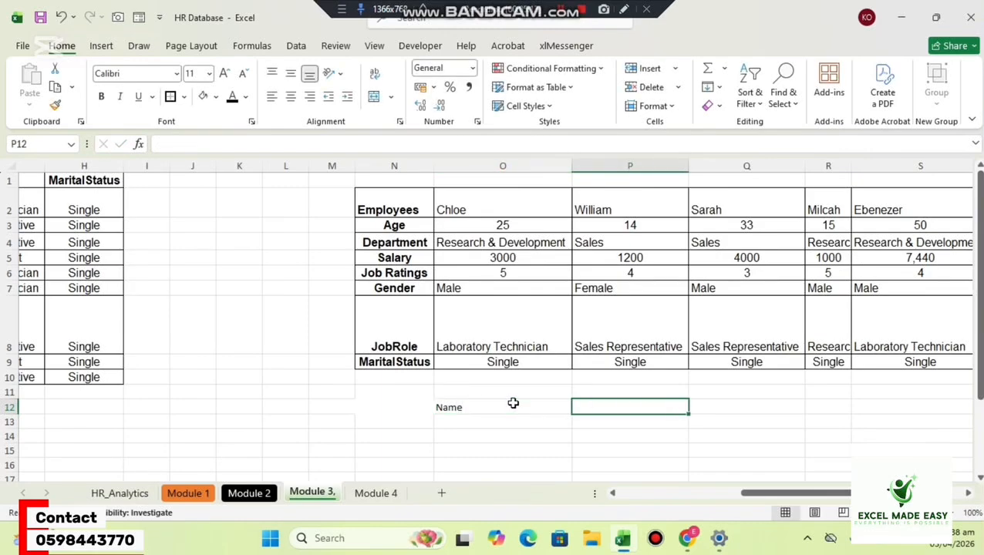
pyautogui.write('A')
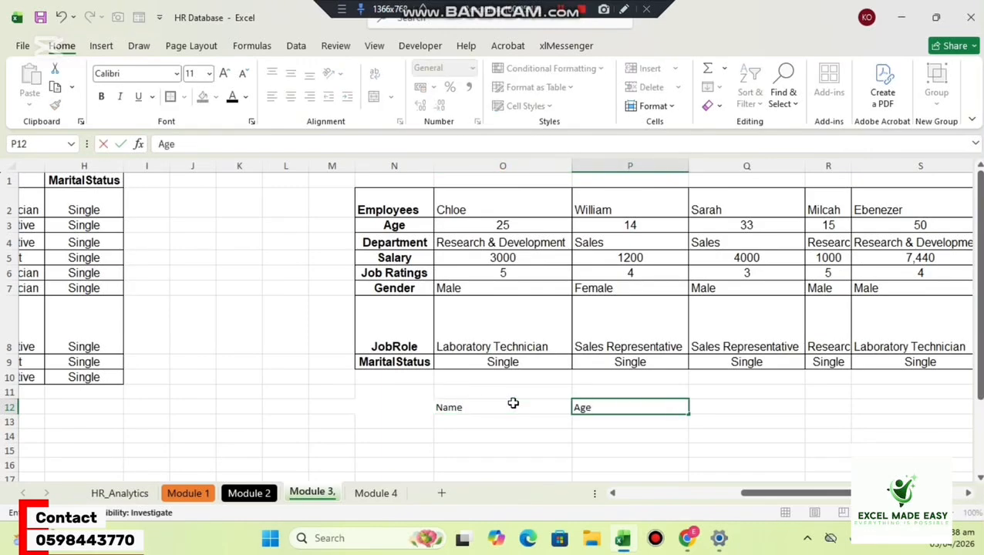
pyautogui.write('ge')
pyautogui.press('Tab')
pyautogui.write('De')
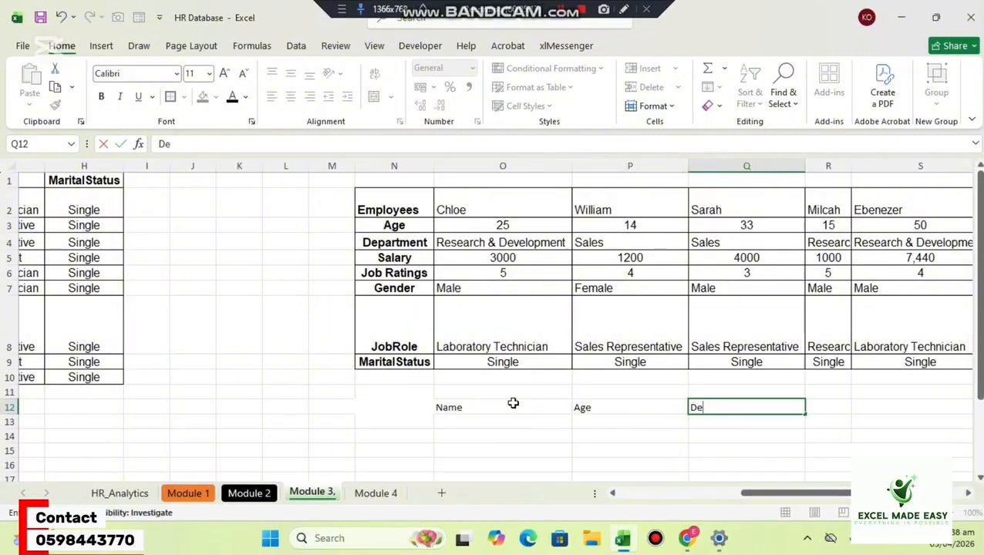
pyautogui.write('partment')
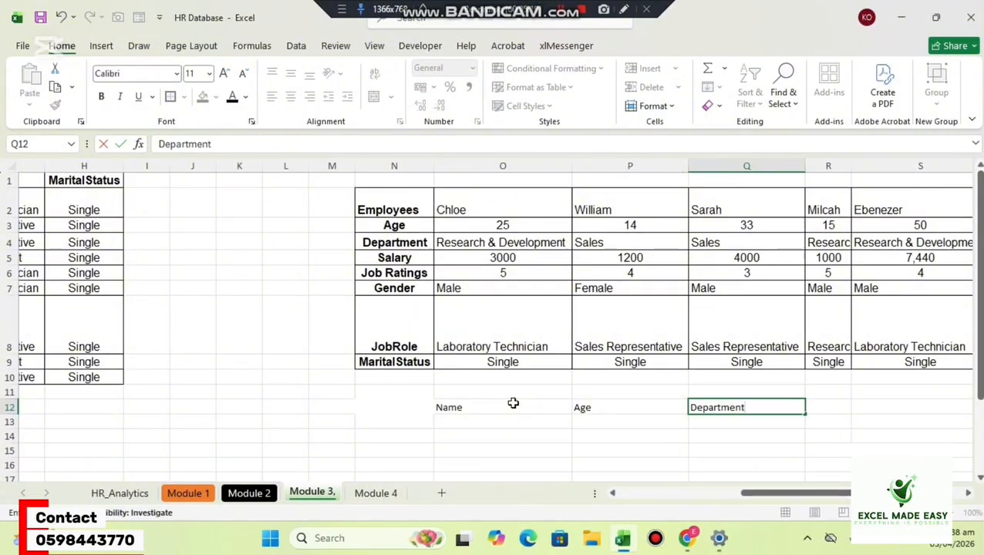
pyautogui.press('Return')
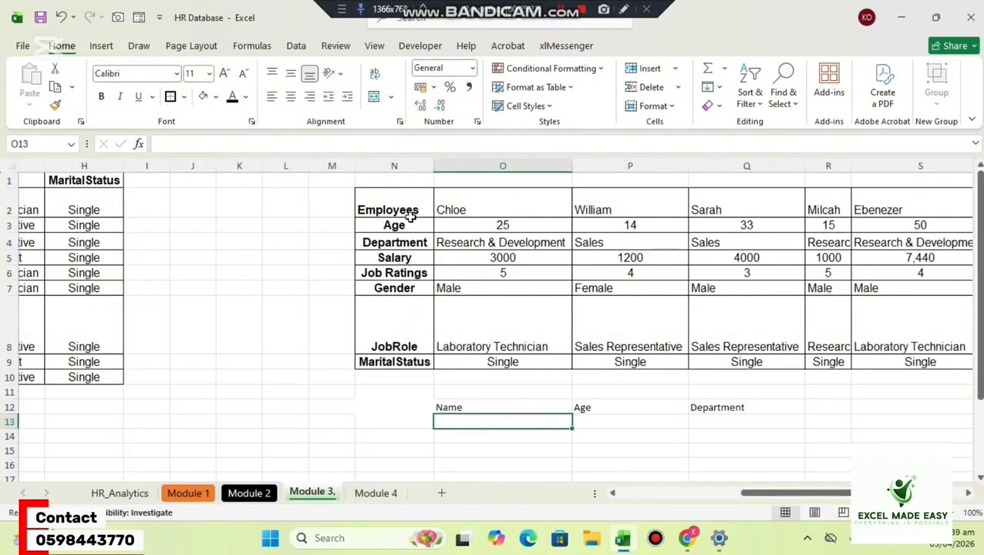
# Start an HLOOKUP in P13 with O13 as the lookup value and N2:W9 as the table array.
pyautogui.moveTo(778, 495); pyautogui.dragTo(839, 497)
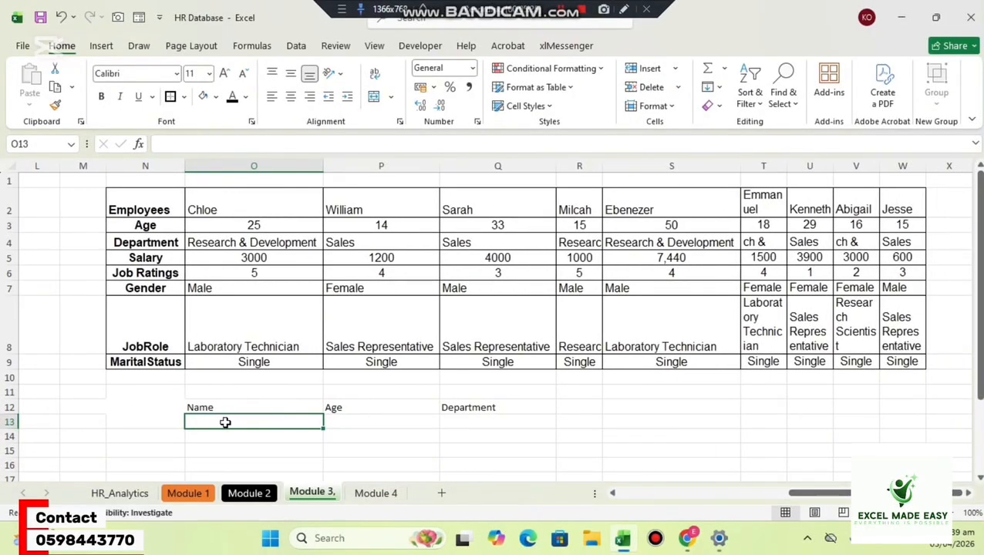
pyautogui.click(361, 424)
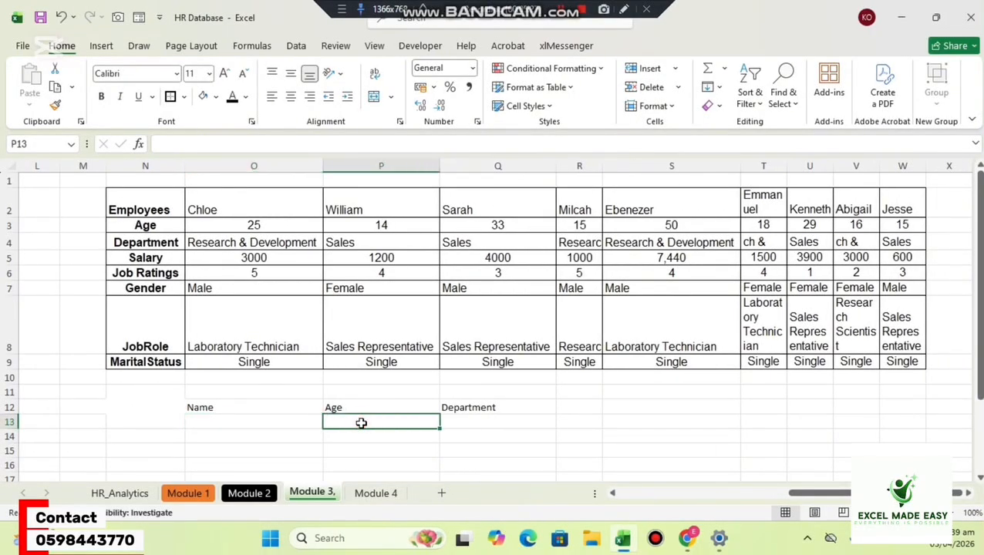
pyautogui.write('=h')
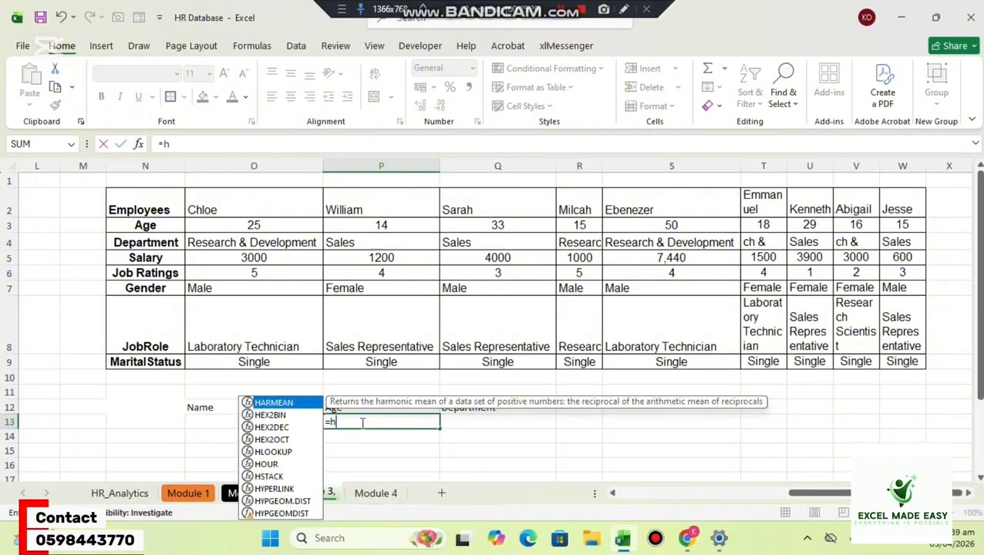
pyautogui.write('l')
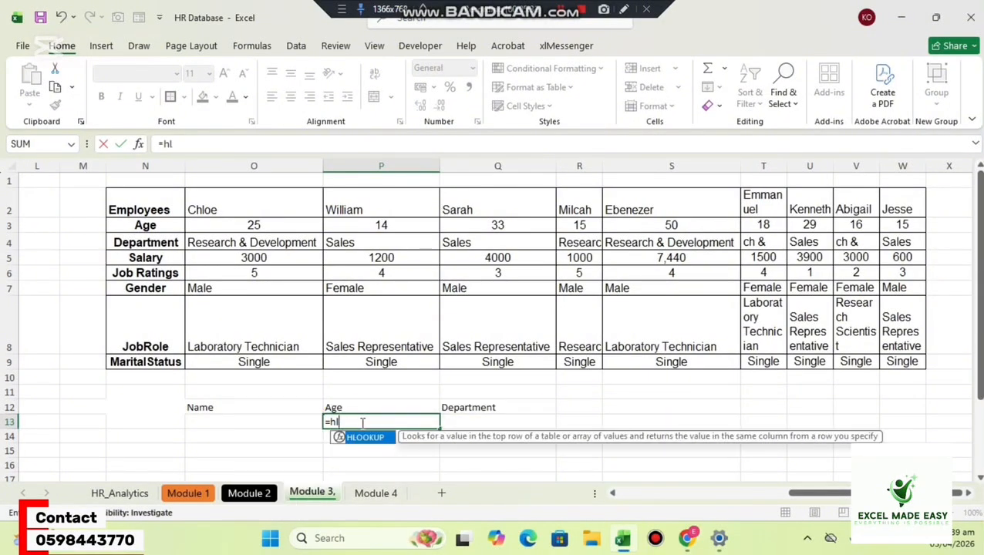
pyautogui.press('Tab')
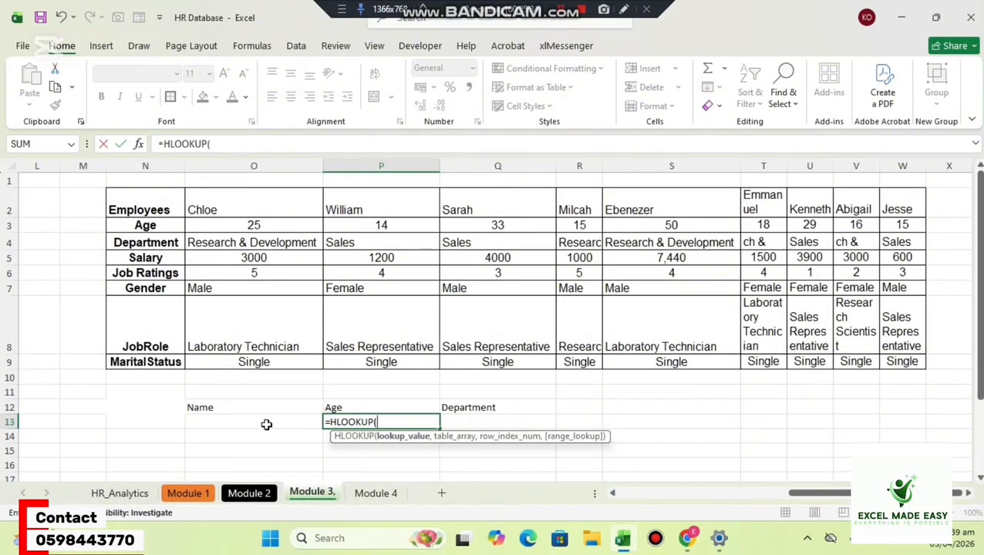
pyautogui.click(254, 422)
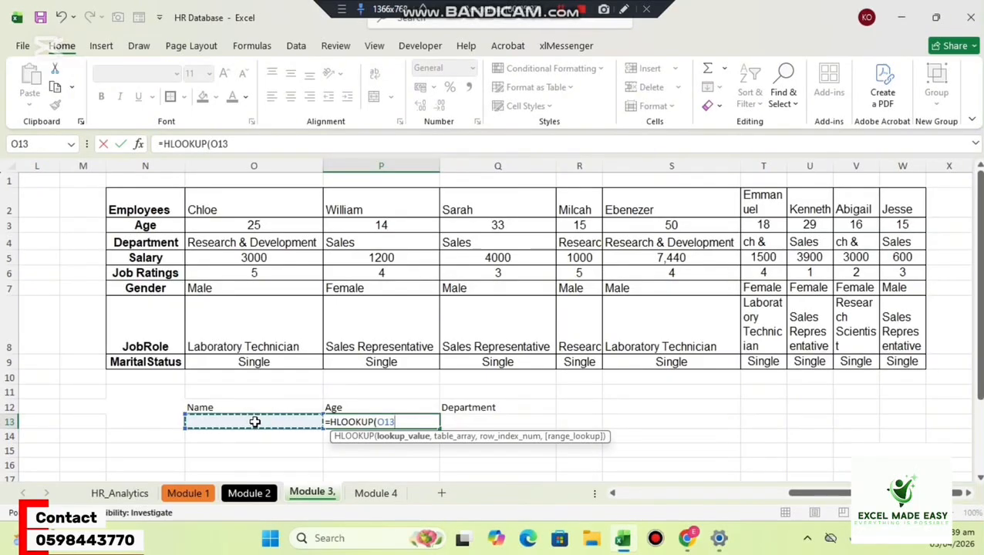
pyautogui.write(',')
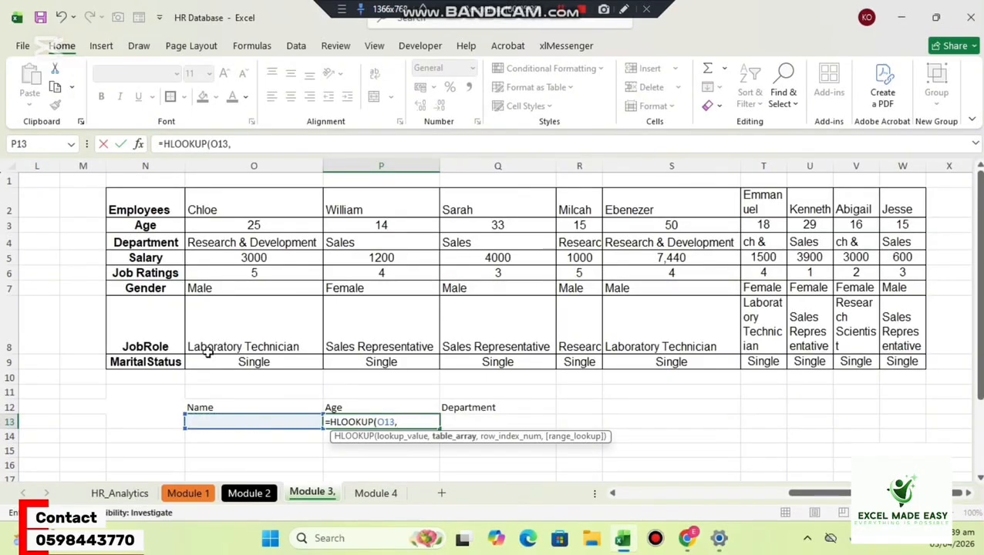
pyautogui.moveTo(136, 200); pyautogui.dragTo(890, 362)
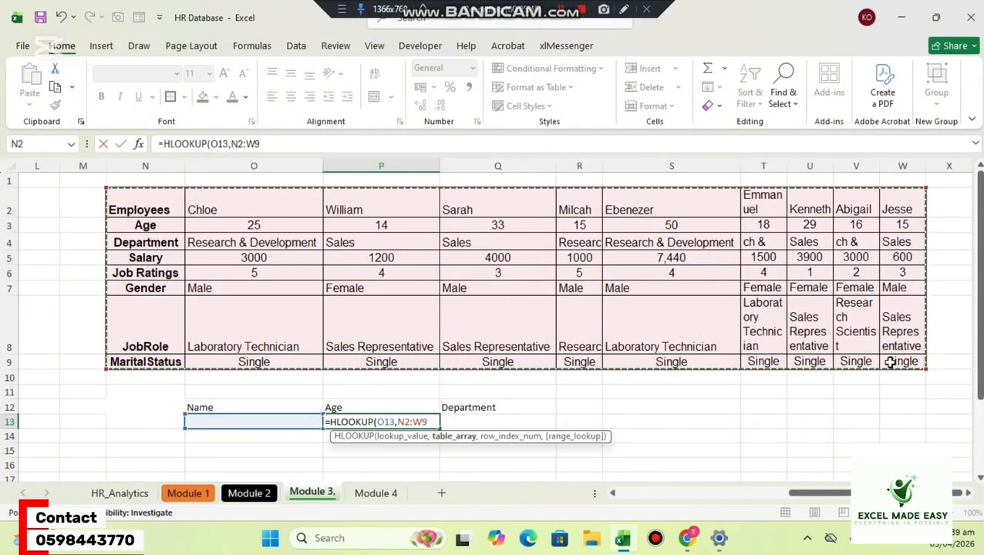
pyautogui.write(',')
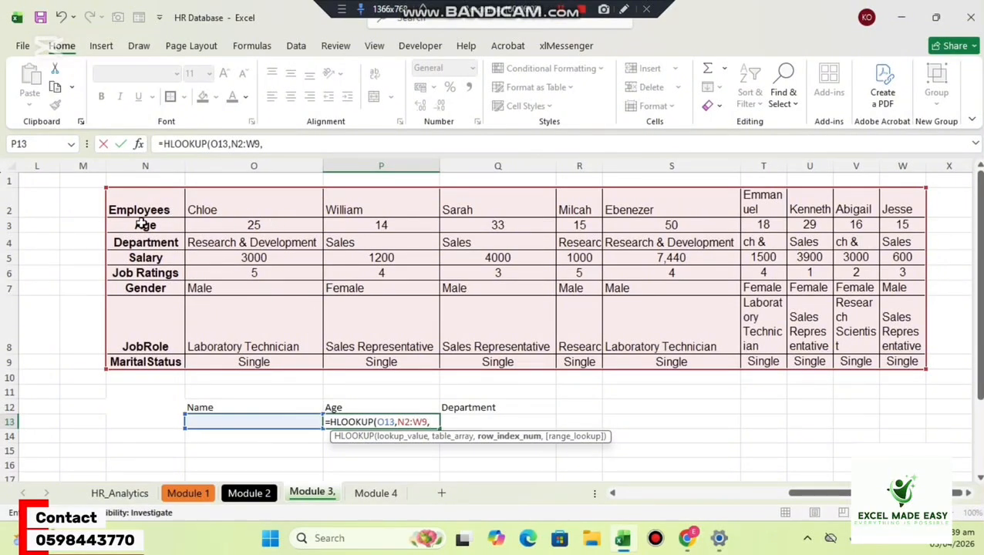
# Complete P13's HLOOKUP with row index 2 and match argument 0, and commit the formula.
pyautogui.write('2,')
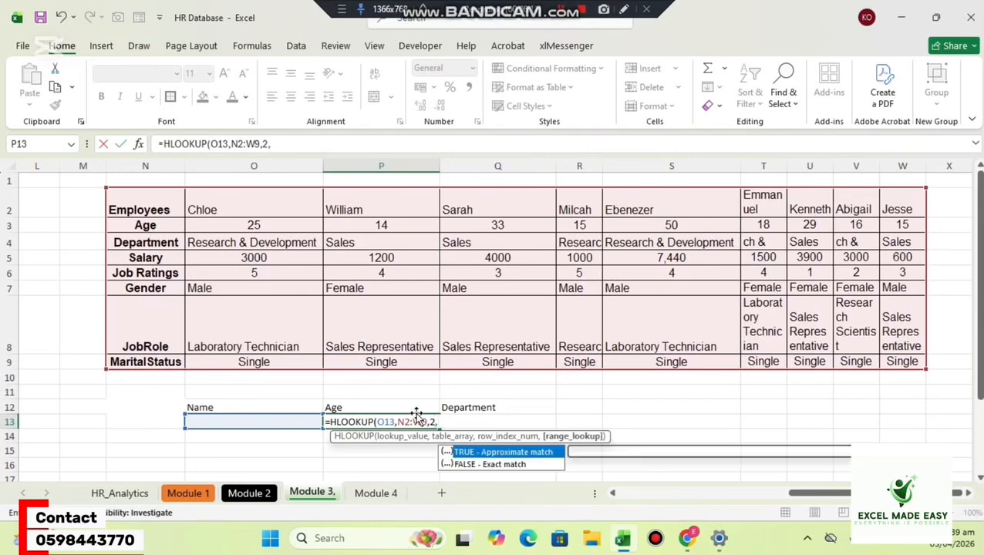
pyautogui.write('0')
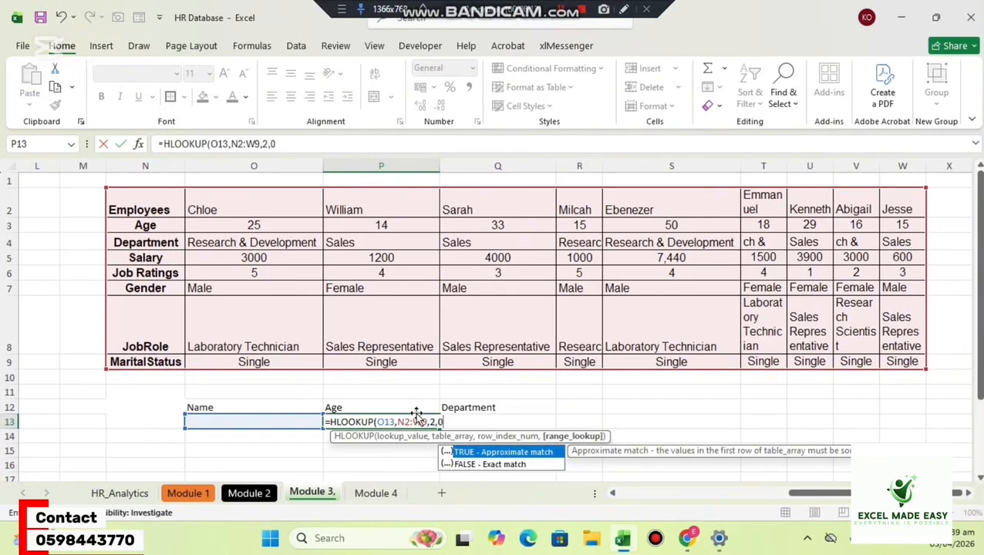
pyautogui.write(')')
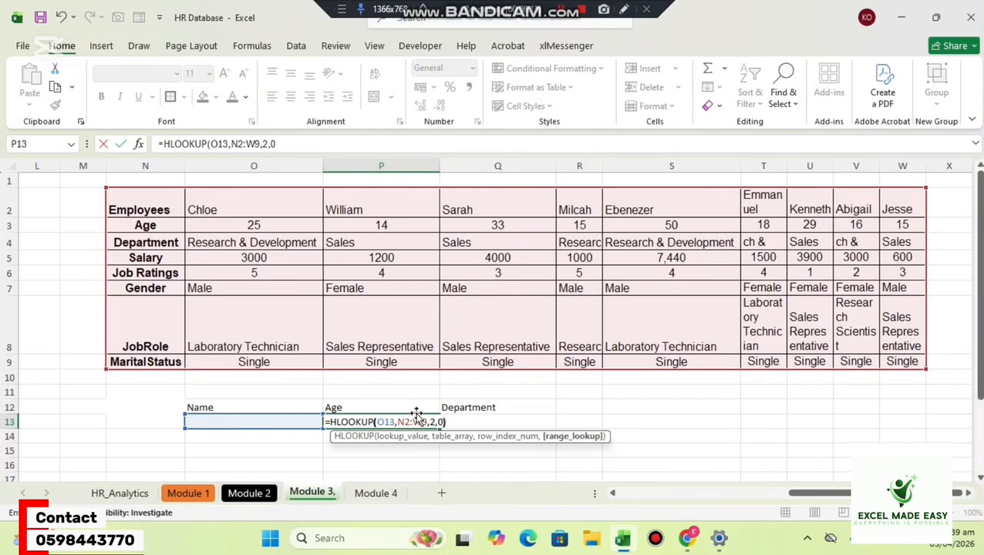
pyautogui.press('Return')
pyautogui.click(416, 412)
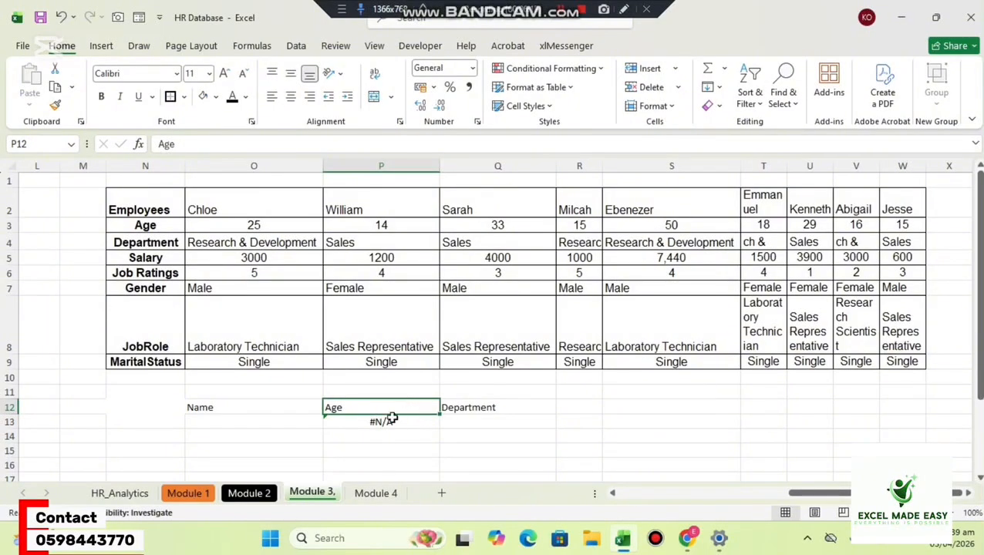
pyautogui.click(368, 424)
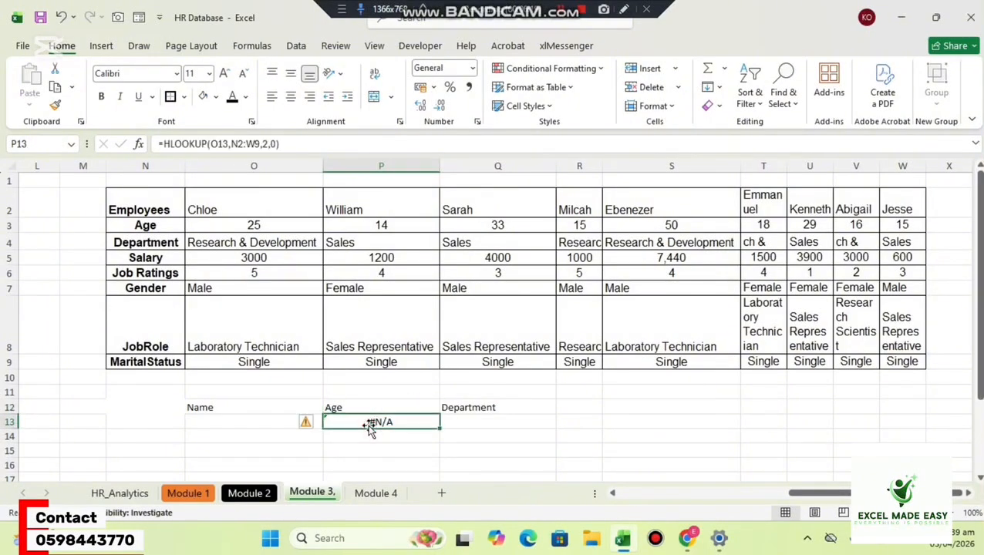
# Enter the name of the employee in the transposed table's column O as the lookup value in O13.
pyautogui.click(228, 421)
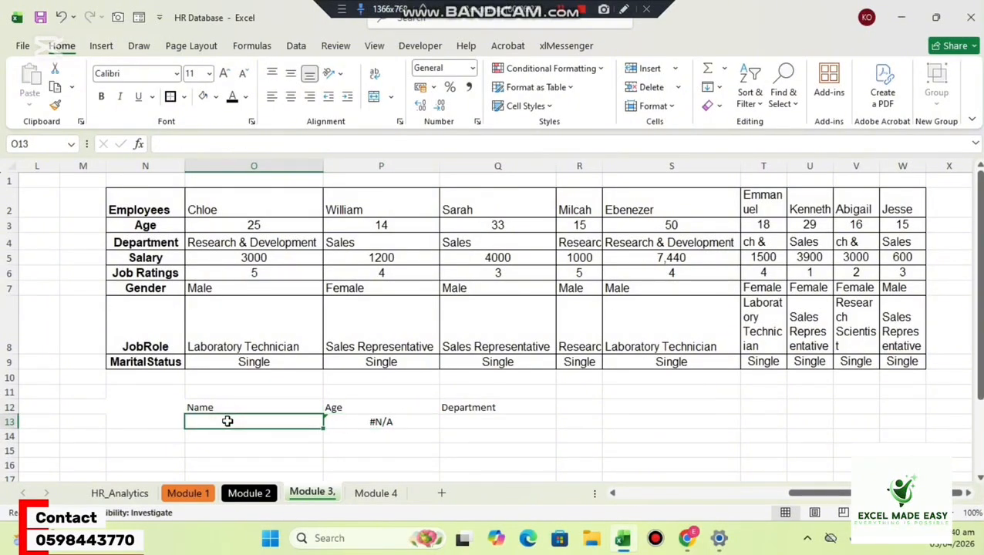
pyautogui.write('Chloe')
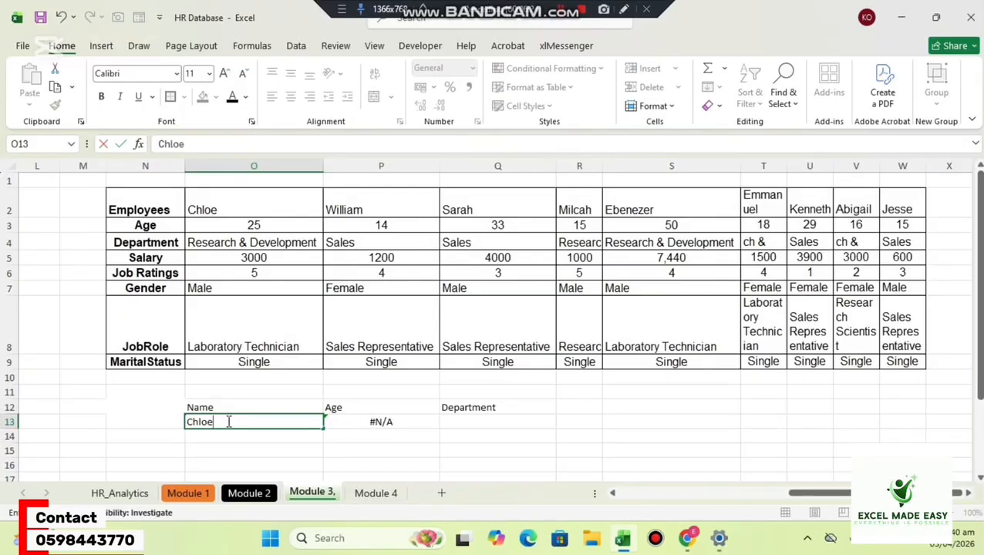
pyautogui.press('Return')
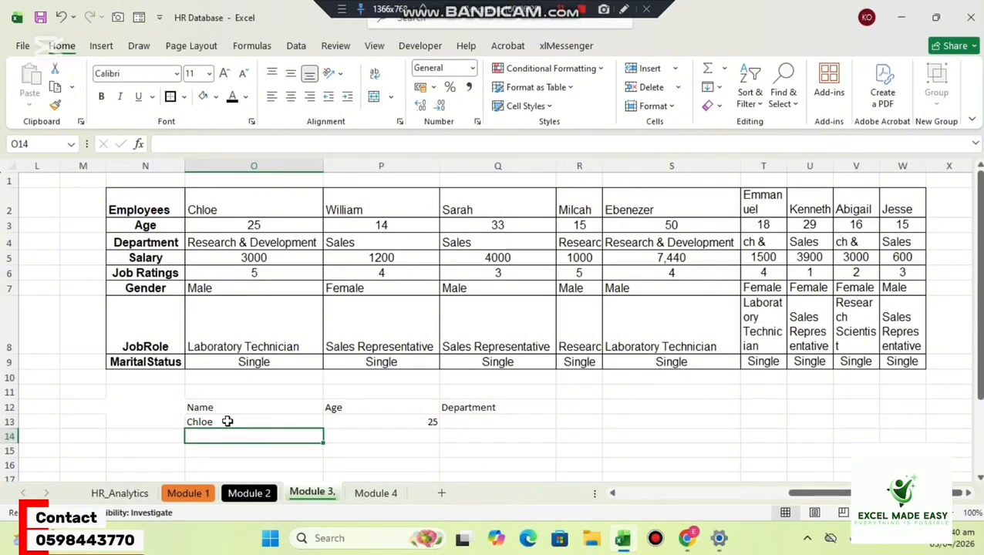
# Start an HLOOKUP in Q13 under Department, using O13 as the lookup value and N2:W9 as the table array.
pyautogui.click(479, 419)
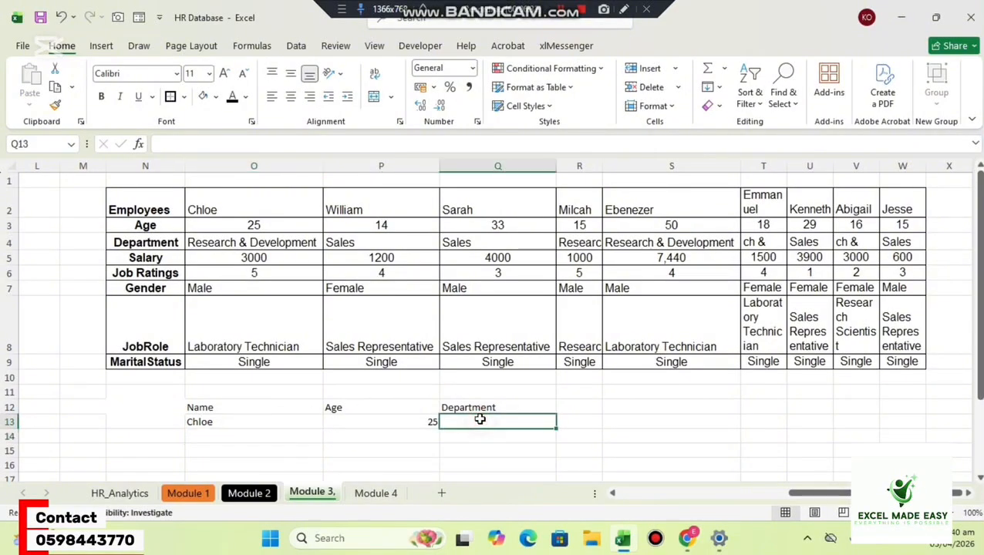
pyautogui.write('=')
pyautogui.write('h')
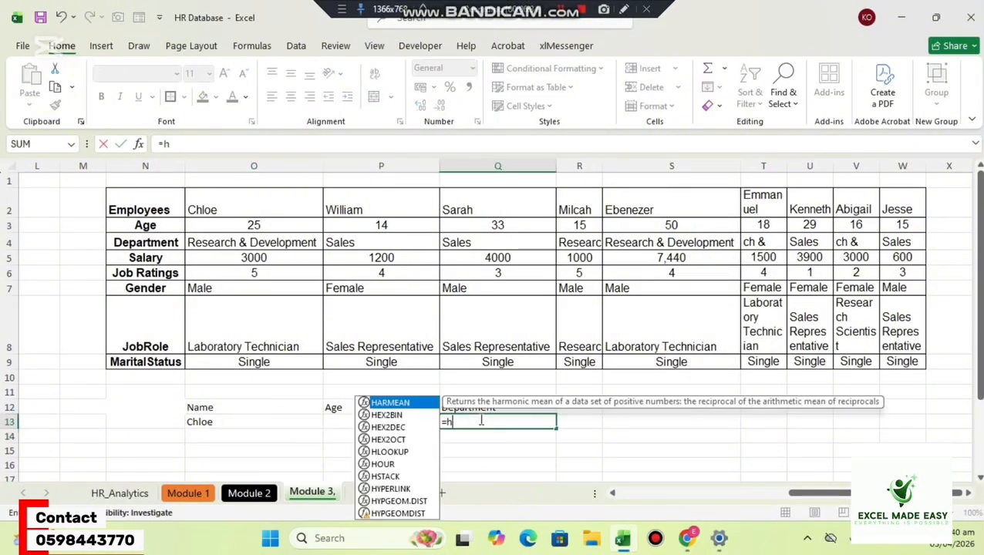
pyautogui.write('l')
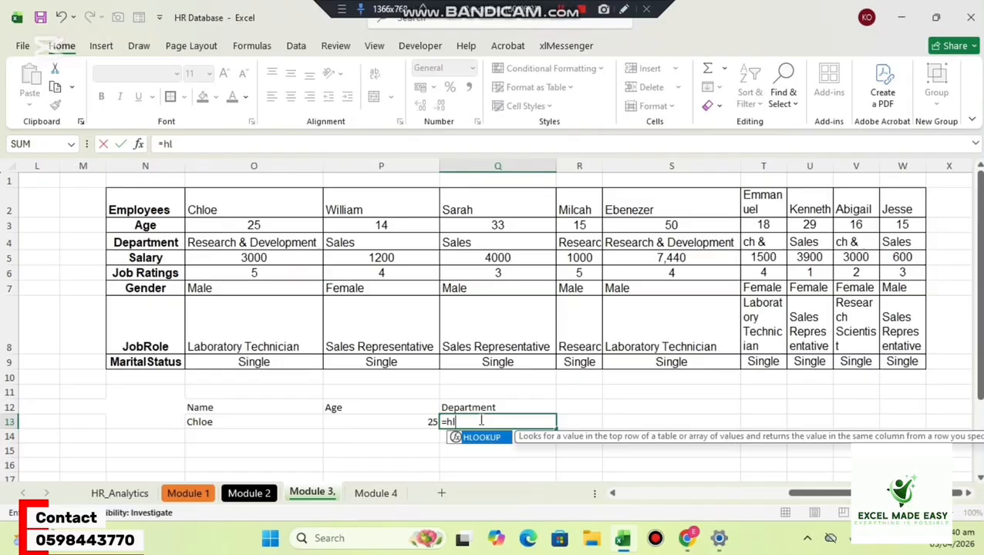
pyautogui.press('Tab')
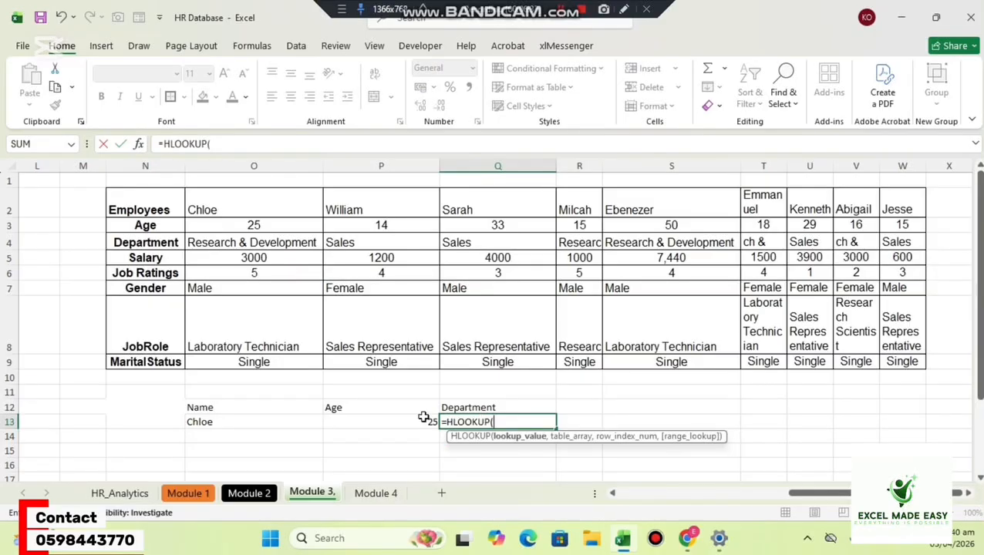
pyautogui.click(260, 421)
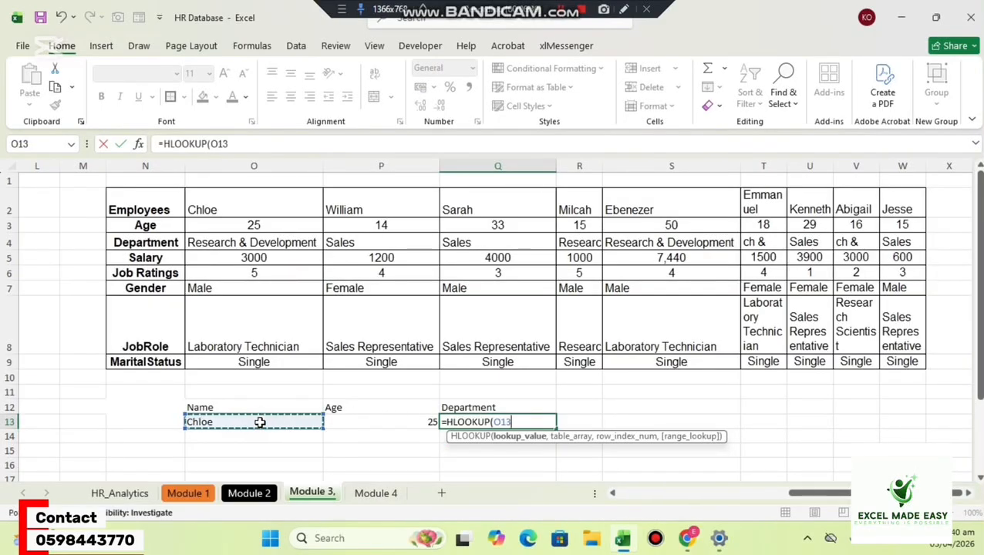
pyautogui.write(',')
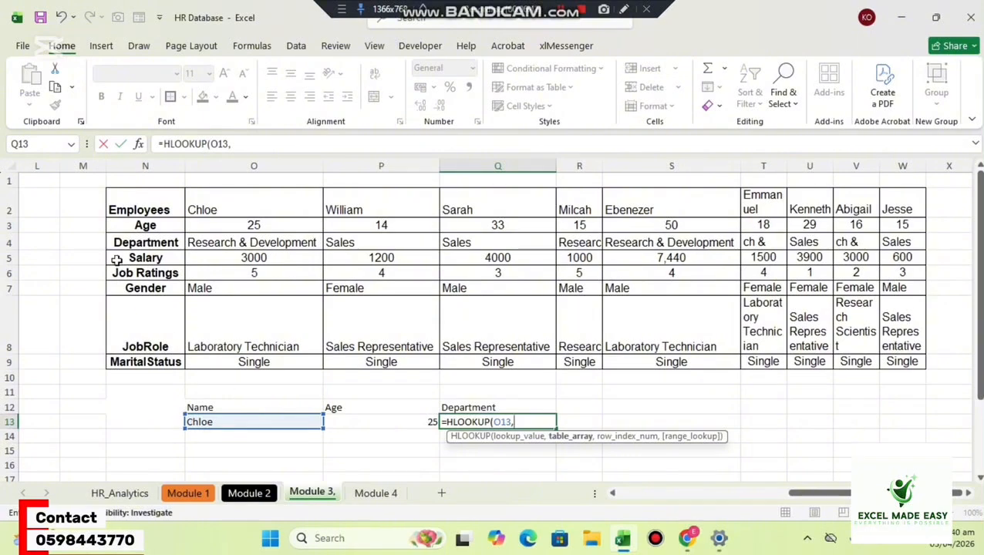
pyautogui.moveTo(136, 205); pyautogui.dragTo(902, 363)
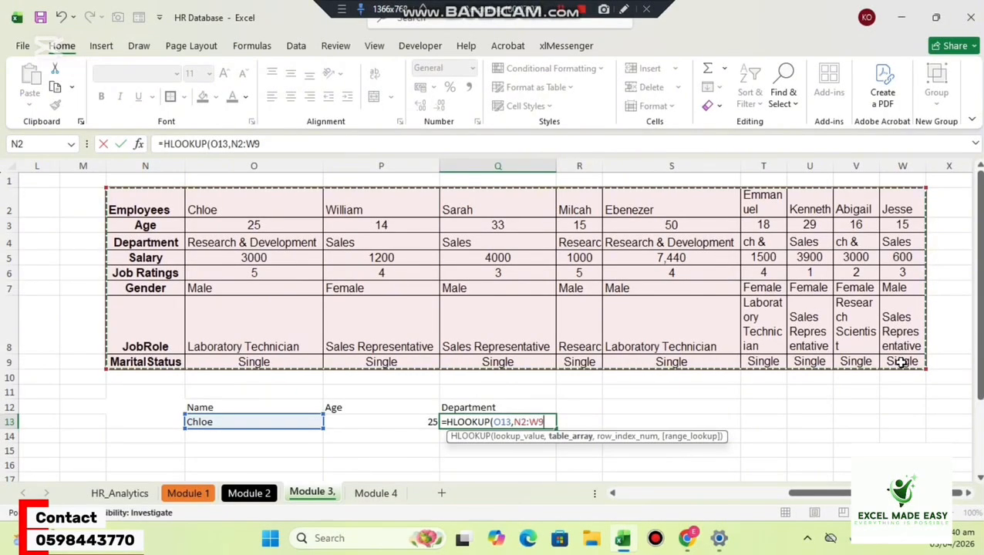
pyautogui.write(',')
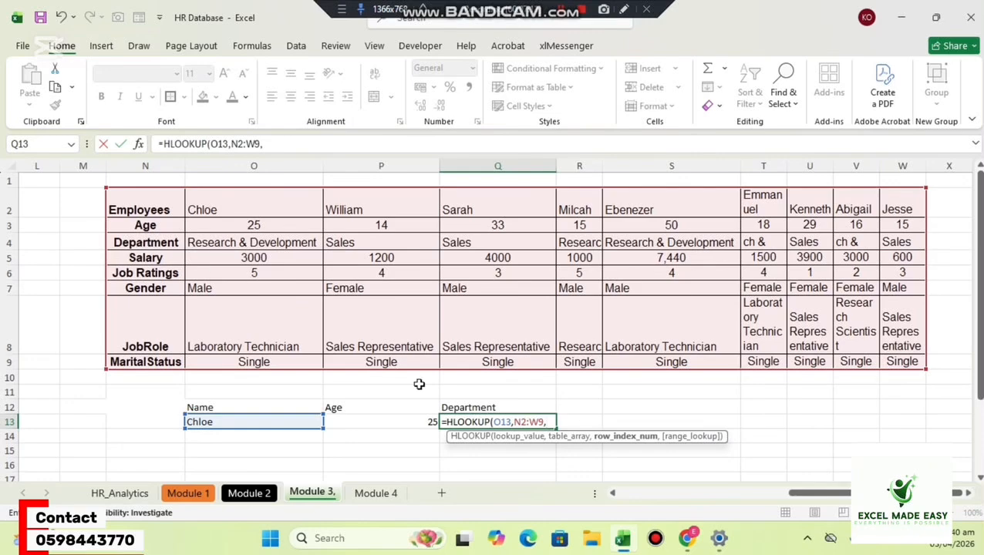
# Complete Q13's HLOOKUP with row index 3 and match argument 0, and commit the formula.
pyautogui.write('3,')
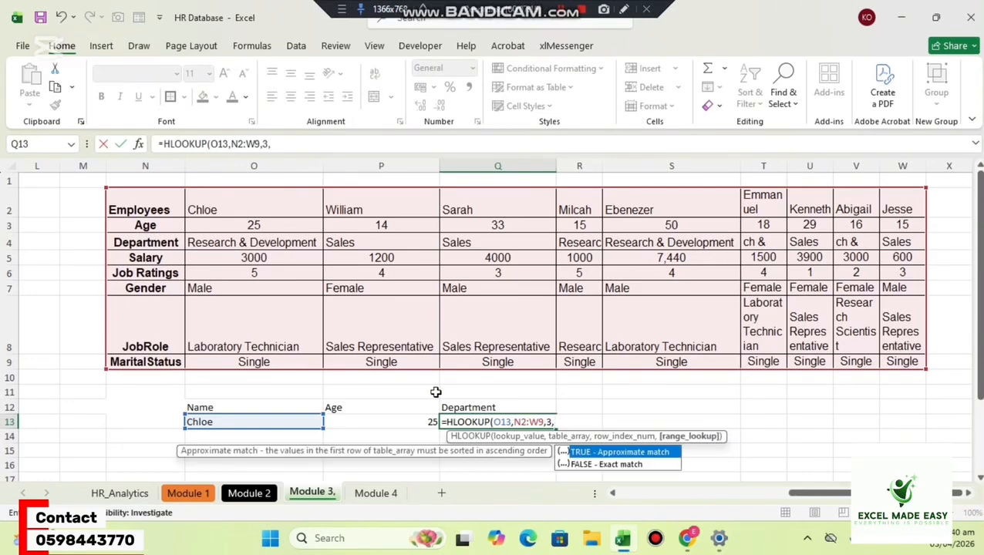
pyautogui.write('0)')
pyautogui.press('Return')
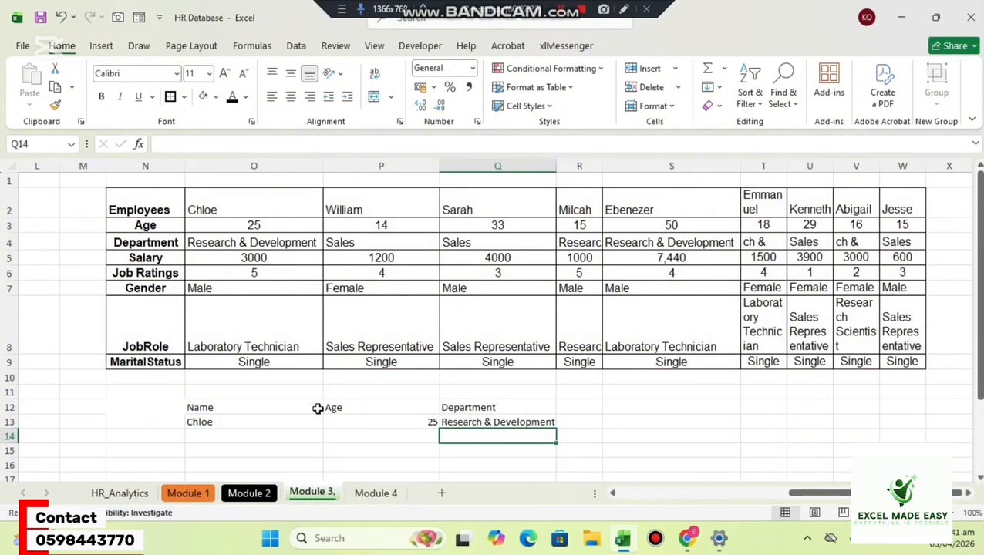
# Replace the lookup value in O13 with the name of the employee in the transposed table's column Q.
pyautogui.click(289, 429)
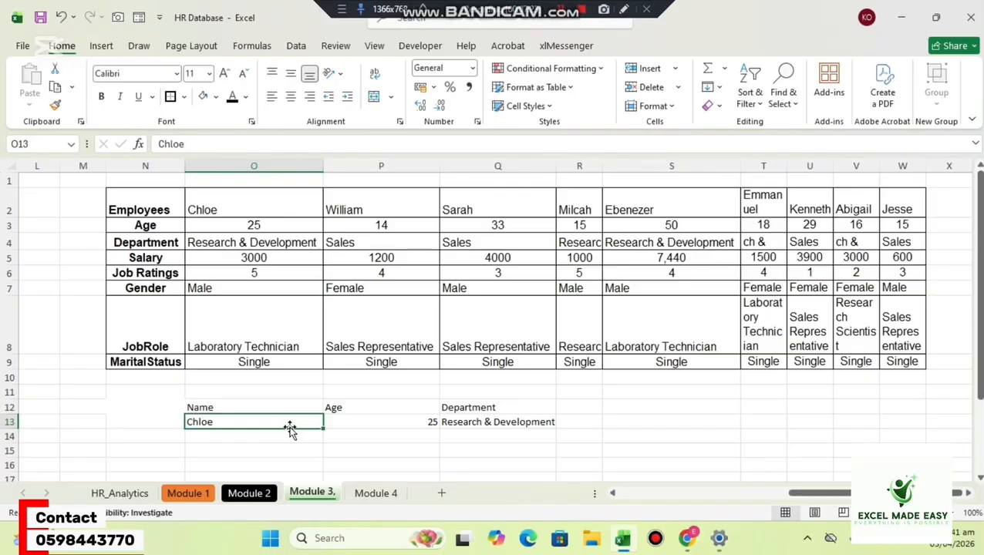
pyautogui.write('Sarah')
pyautogui.press('Return')
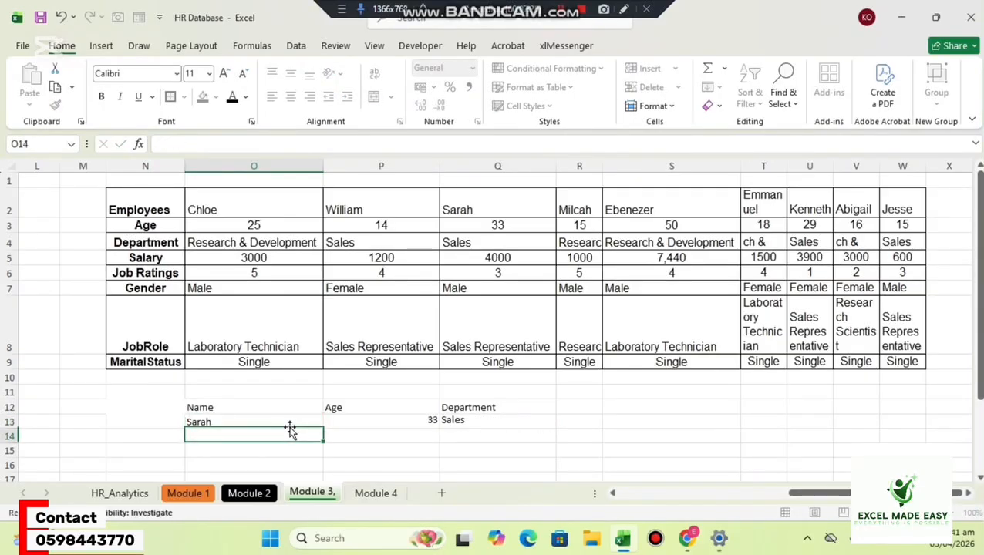
pyautogui.click(258, 422)
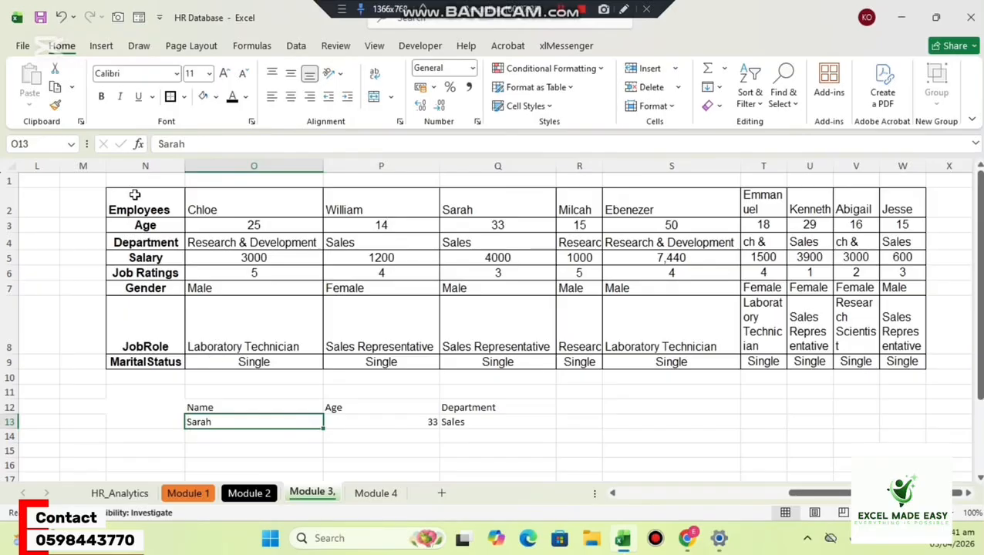
# Compare the transposed table's vertical headings in N2:N9 with the original table's horizontal headings in A1:H1.
pyautogui.moveTo(135, 195); pyautogui.dragTo(128, 364)
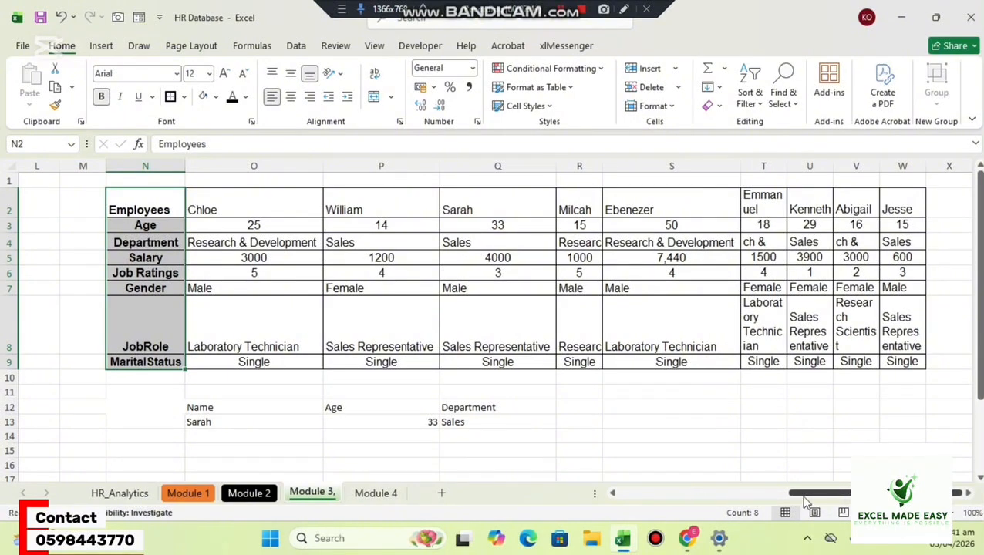
pyautogui.moveTo(801, 494); pyautogui.dragTo(570, 493)
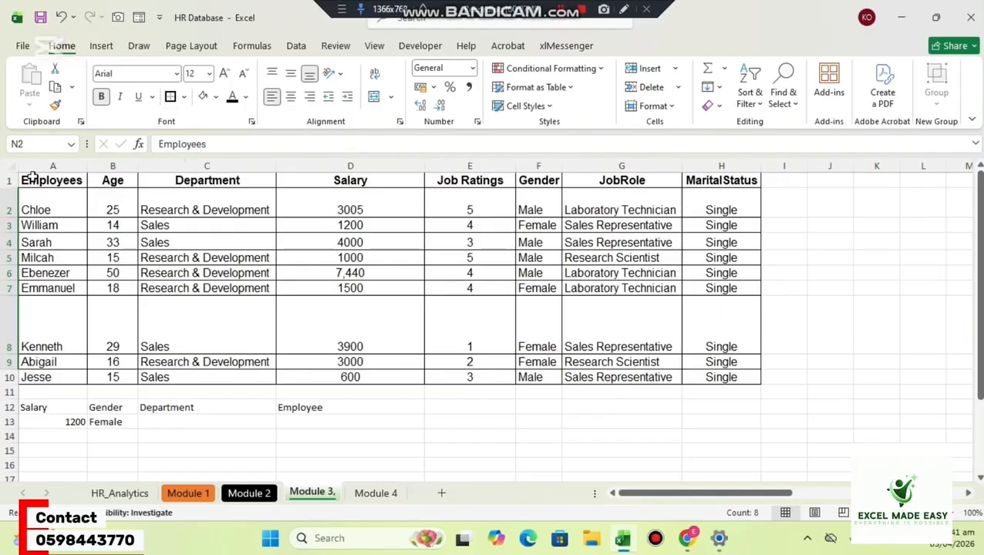
pyautogui.moveTo(31, 183); pyautogui.dragTo(708, 184)
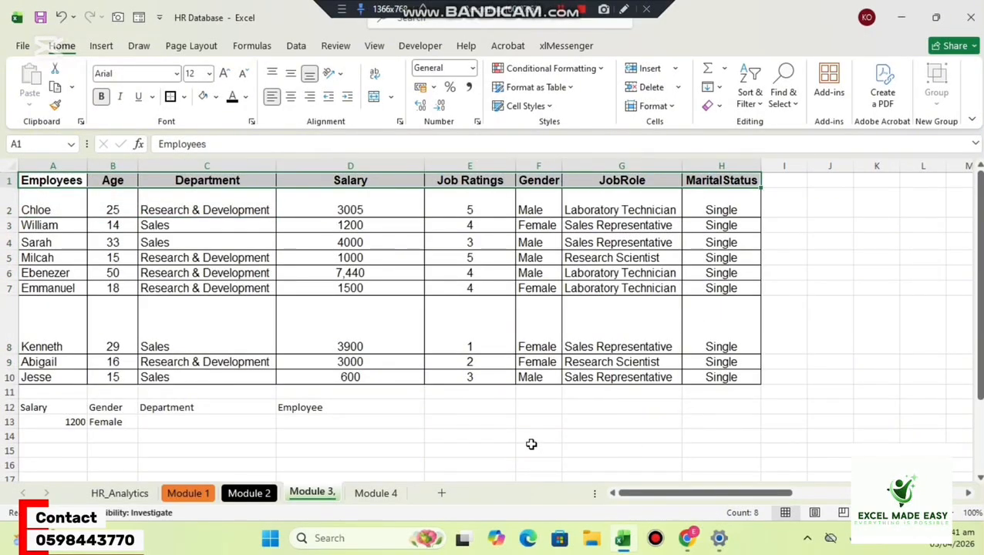
pyautogui.moveTo(637, 493); pyautogui.dragTo(744, 501)
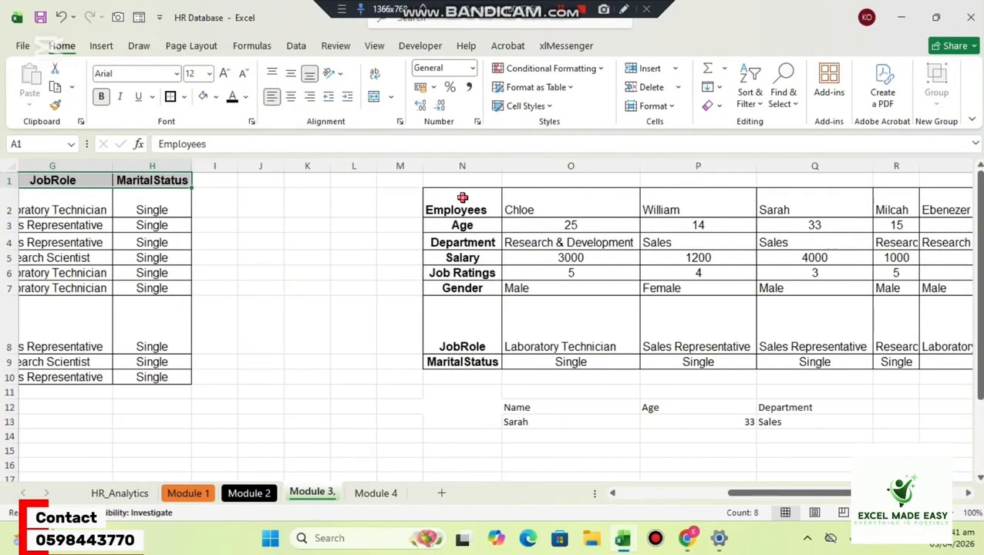
pyautogui.moveTo(463, 198); pyautogui.dragTo(485, 319)
pyautogui.click(484, 319)
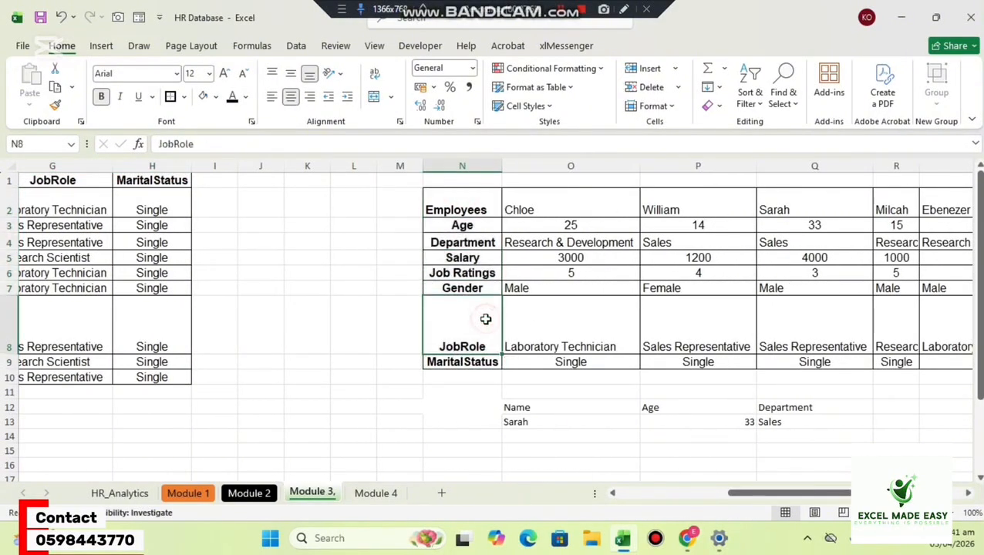
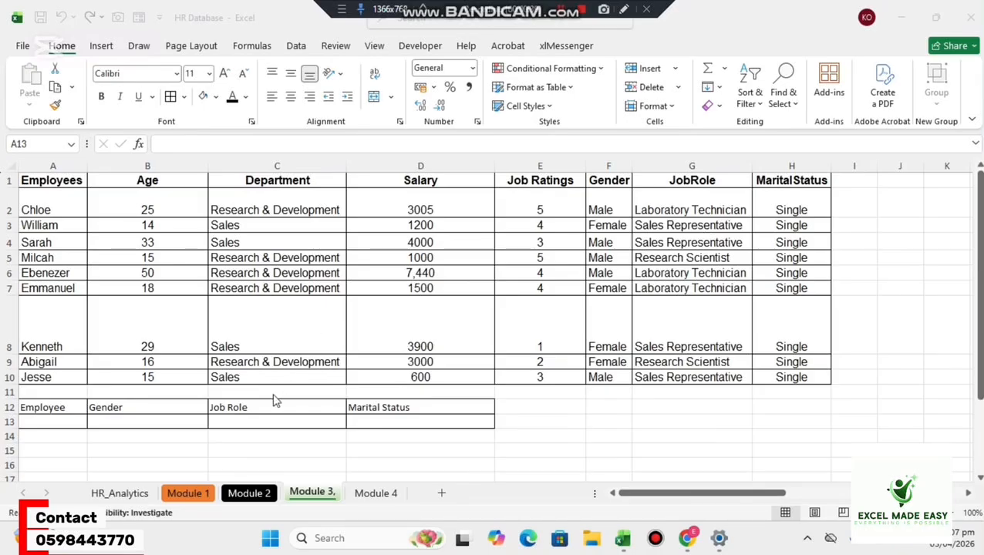
# Start an XLOOKUP in B13 under Gender, using A13 as the lookup value and A2:A10 as the lookup array.
pyautogui.click(180, 423)
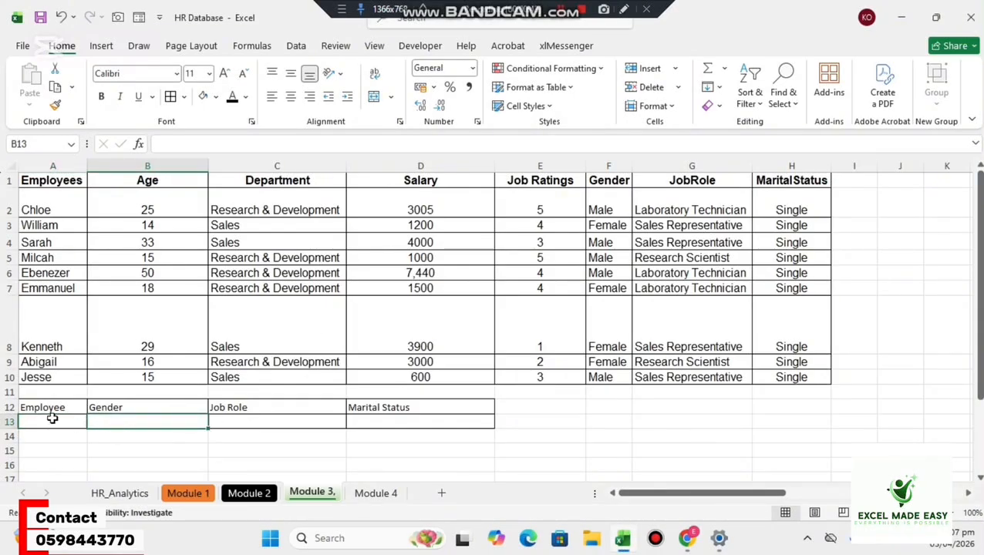
pyautogui.write('=')
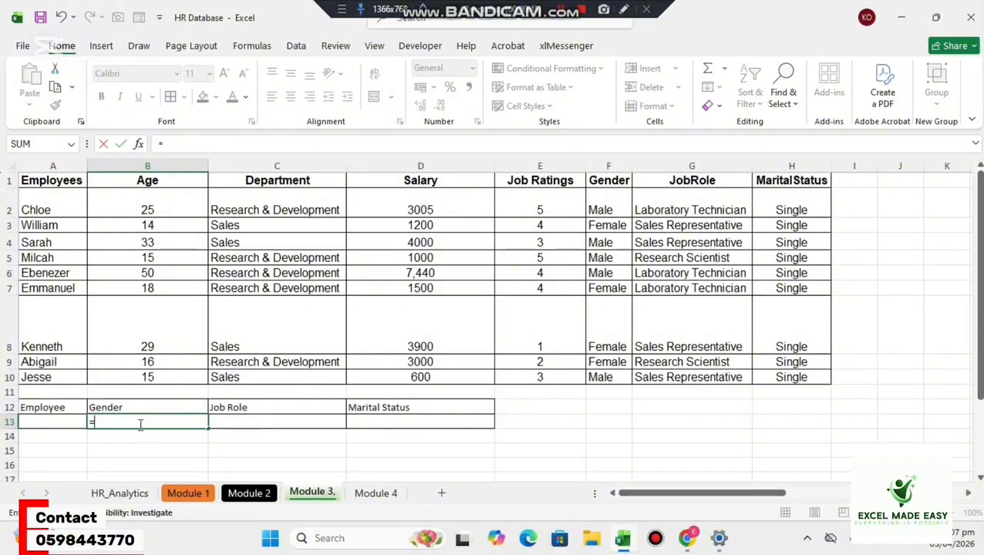
pyautogui.write('x')
pyautogui.press('Down')
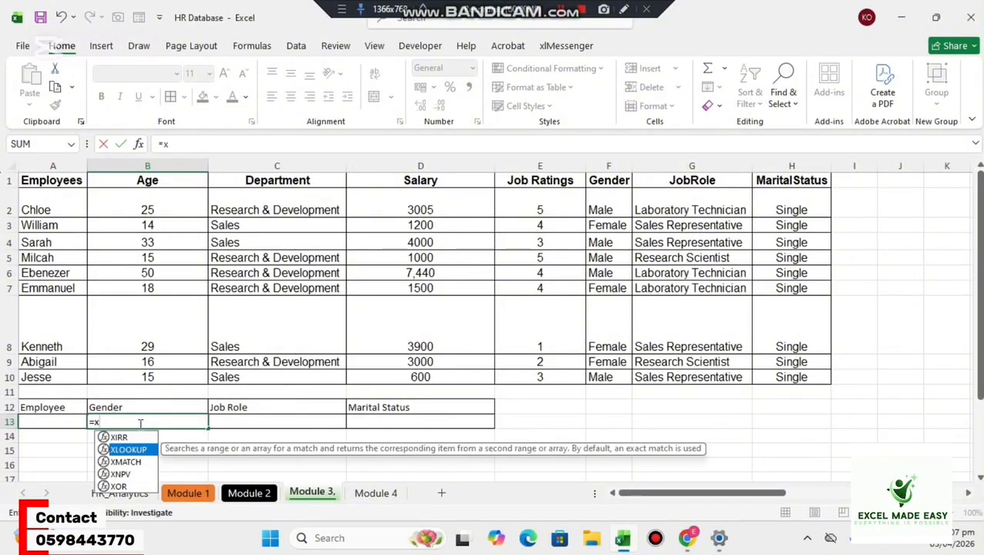
pyautogui.press('Tab')
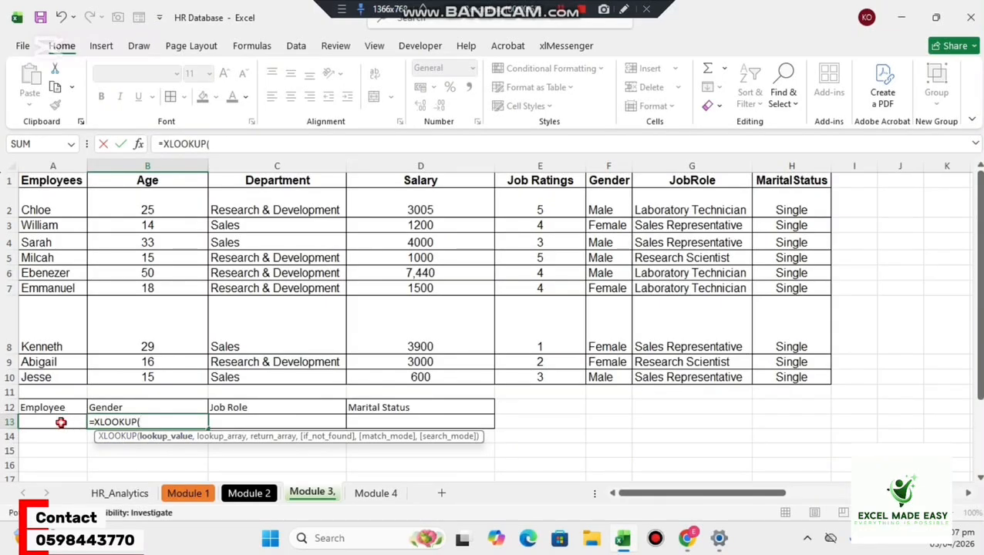
pyautogui.click(61, 423)
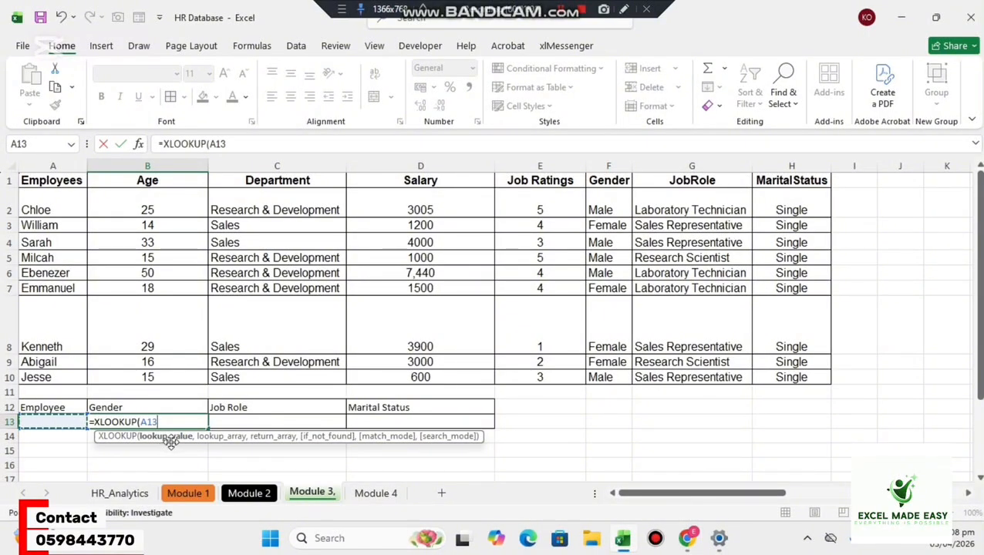
pyautogui.write(',')
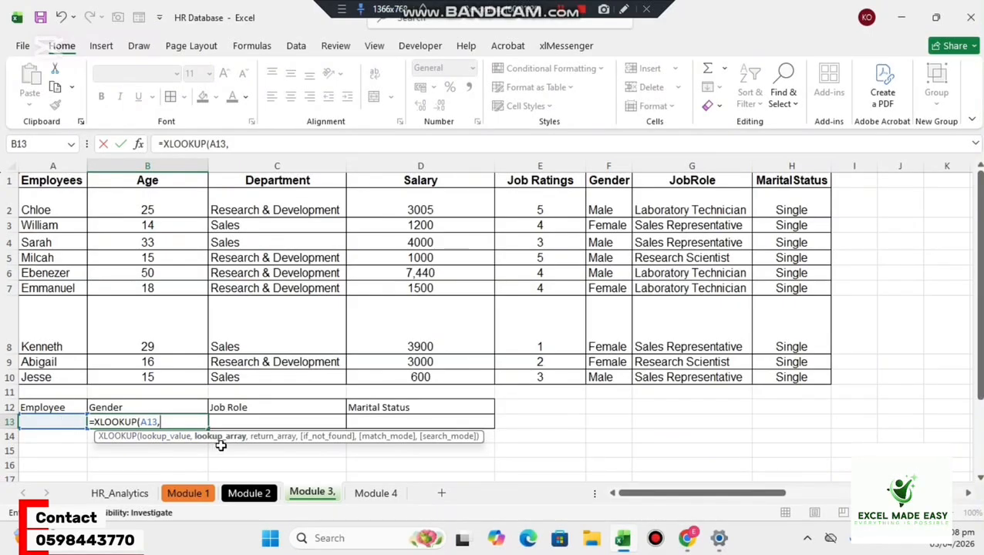
pyautogui.moveTo(67, 208); pyautogui.dragTo(34, 373)
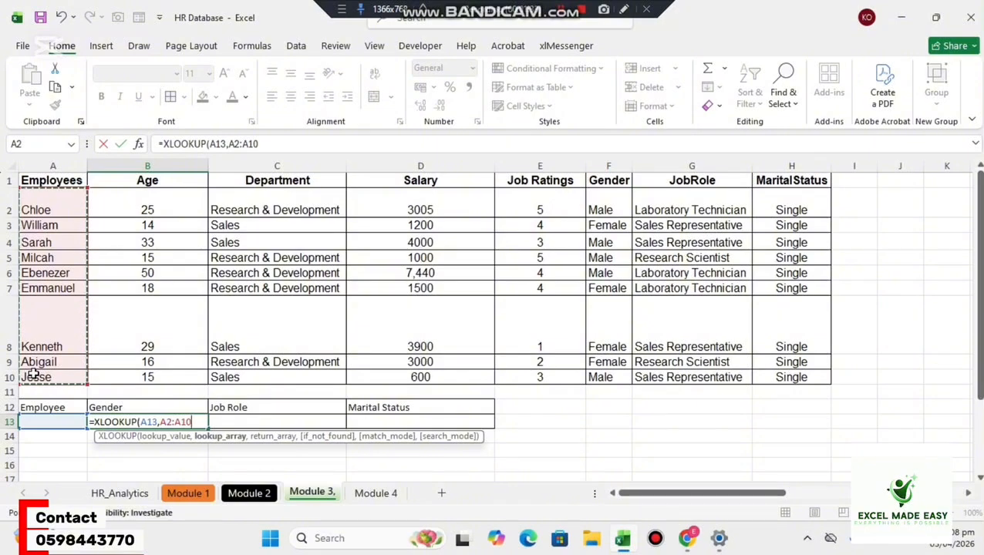
pyautogui.write(',')
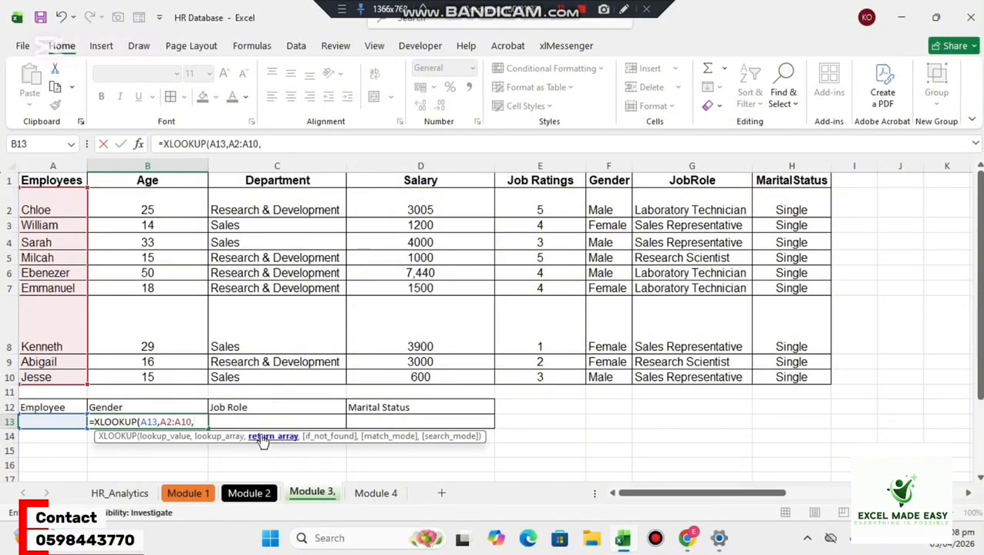
# Complete B13's XLOOKUP with the Gender to Marital Status columns F2:H10 as the return array, and commit the formula.
pyautogui.moveTo(611, 208); pyautogui.dragTo(605, 348)
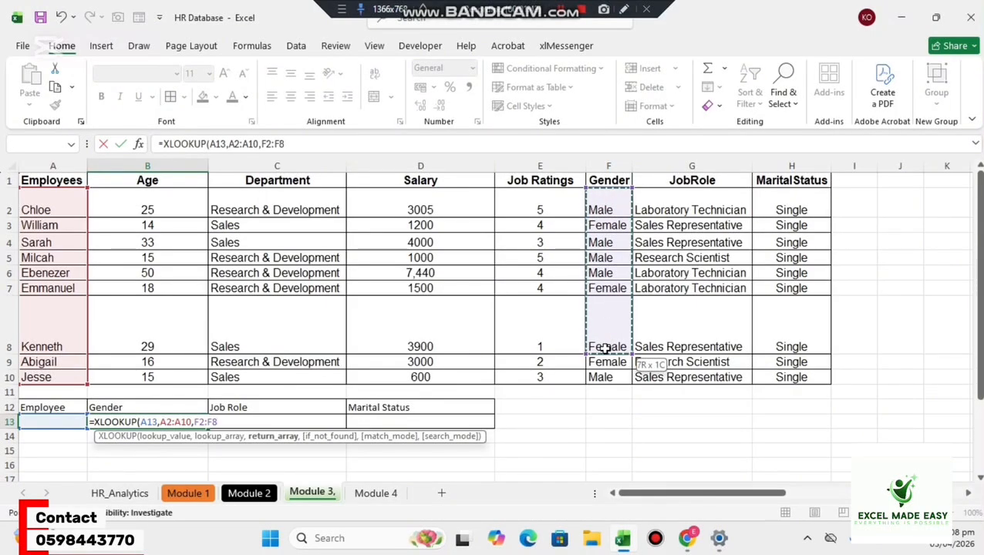
pyautogui.moveTo(605, 364); pyautogui.dragTo(606, 377)
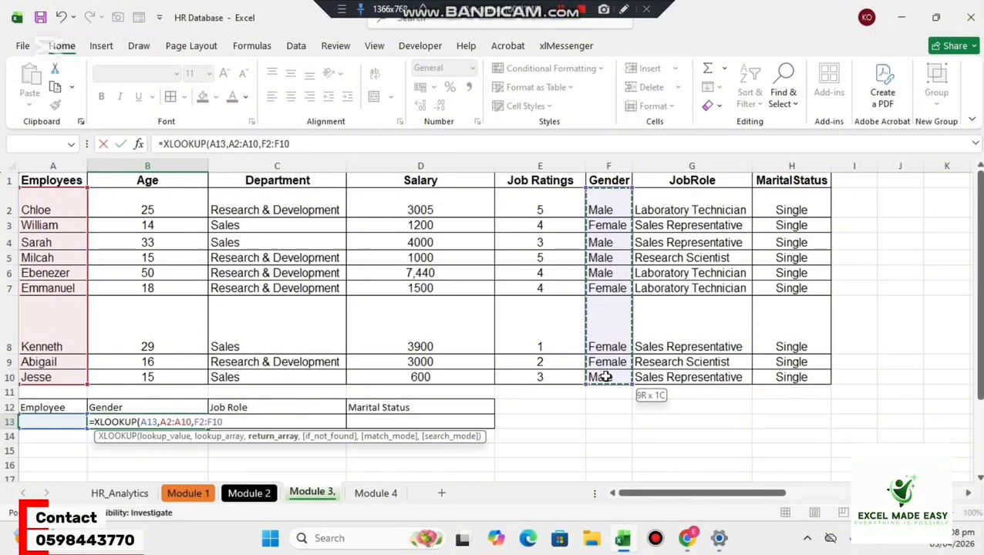
pyautogui.moveTo(666, 367); pyautogui.dragTo(768, 373)
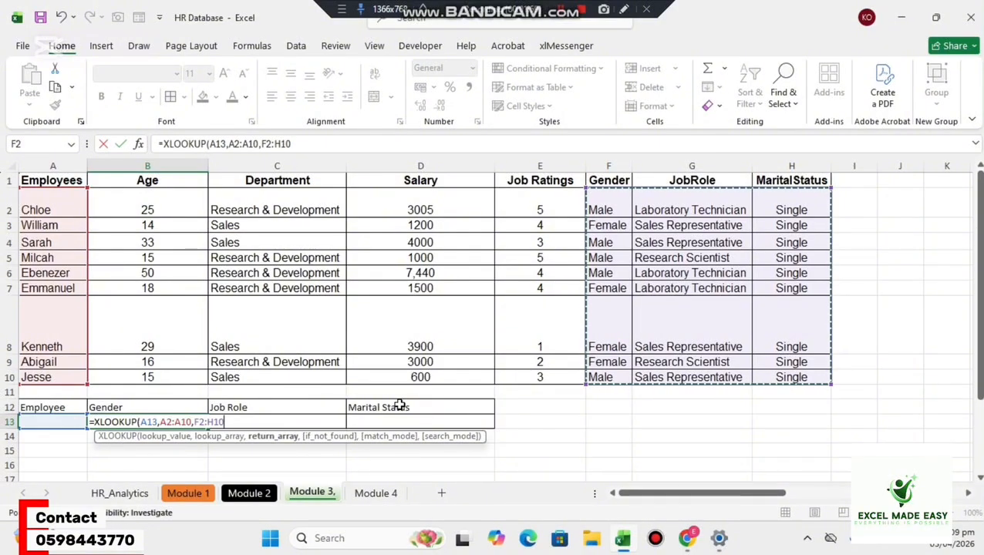
pyautogui.write(')')
pyautogui.press('Return')
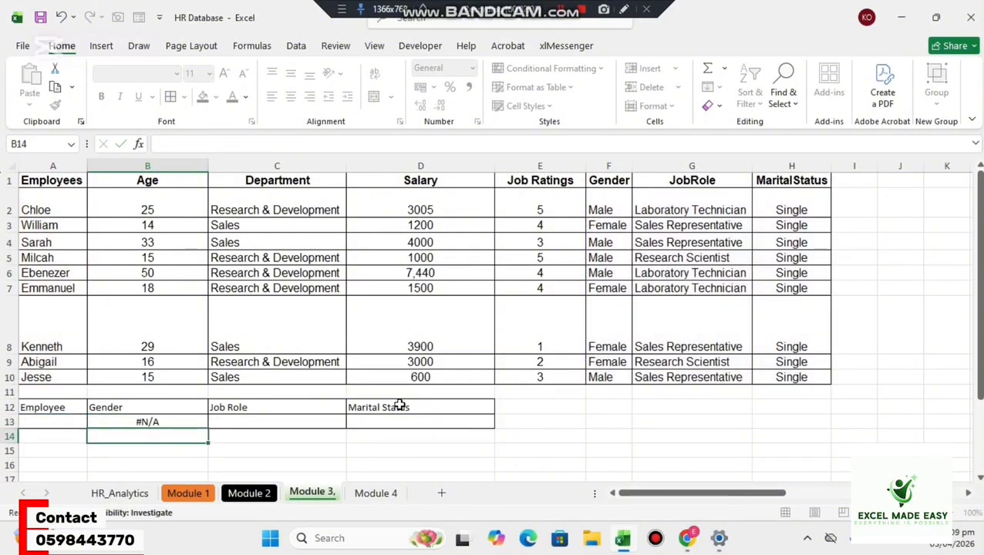
# Enter the name of the employee in row 2 in A13, and check the XLOOKUP output across B13:D13.
pyautogui.click(44, 423)
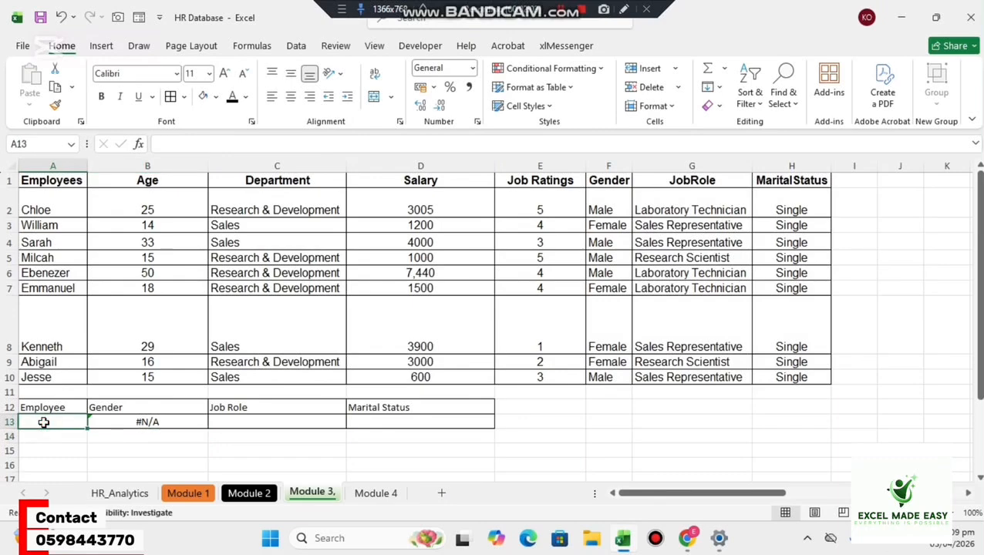
pyautogui.write('C')
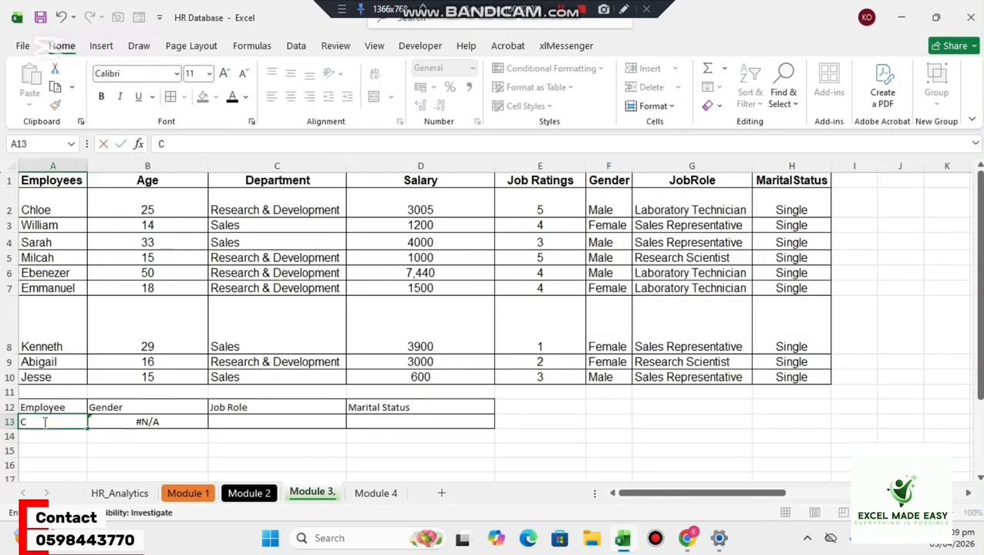
pyautogui.write('hloe')
pyautogui.press('Return')
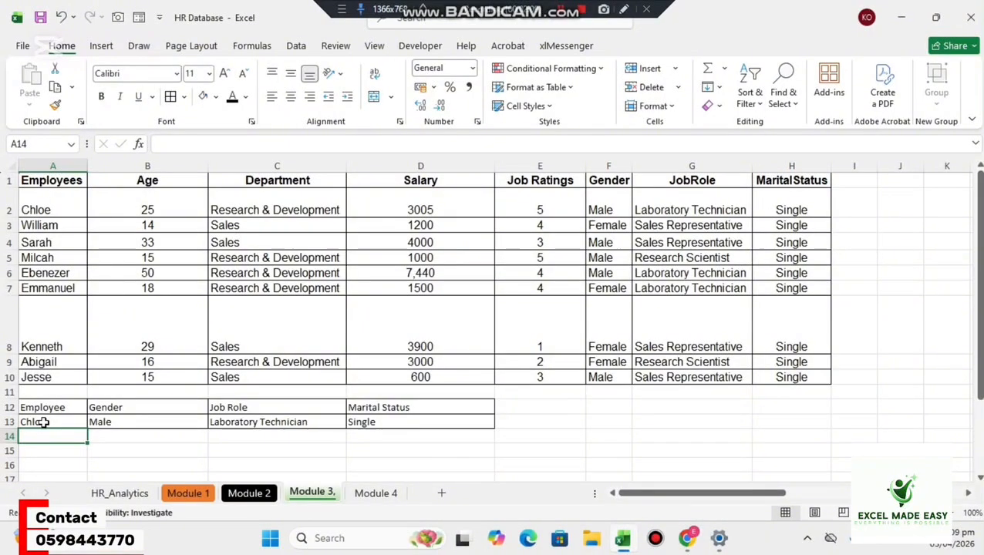
pyautogui.click(185, 422)
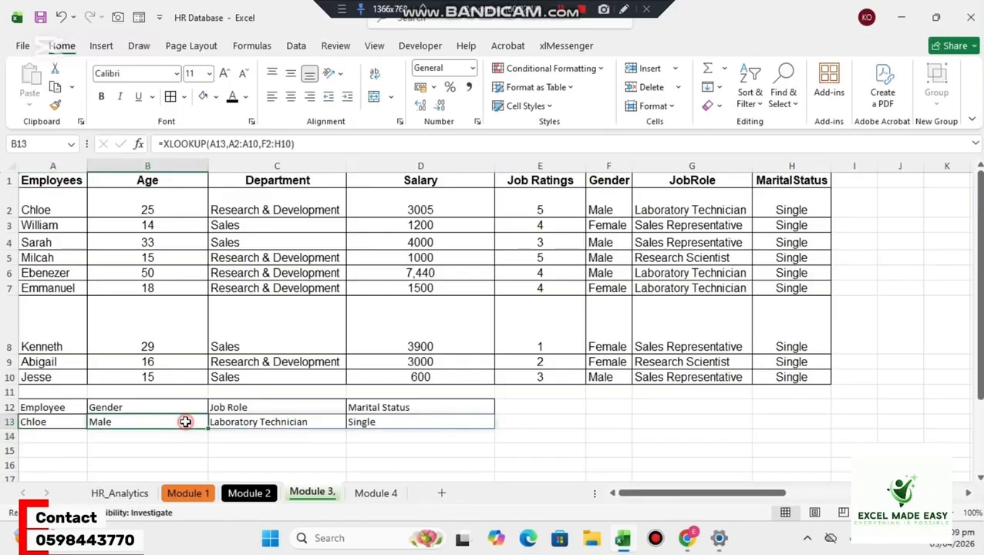
pyautogui.click(260, 424)
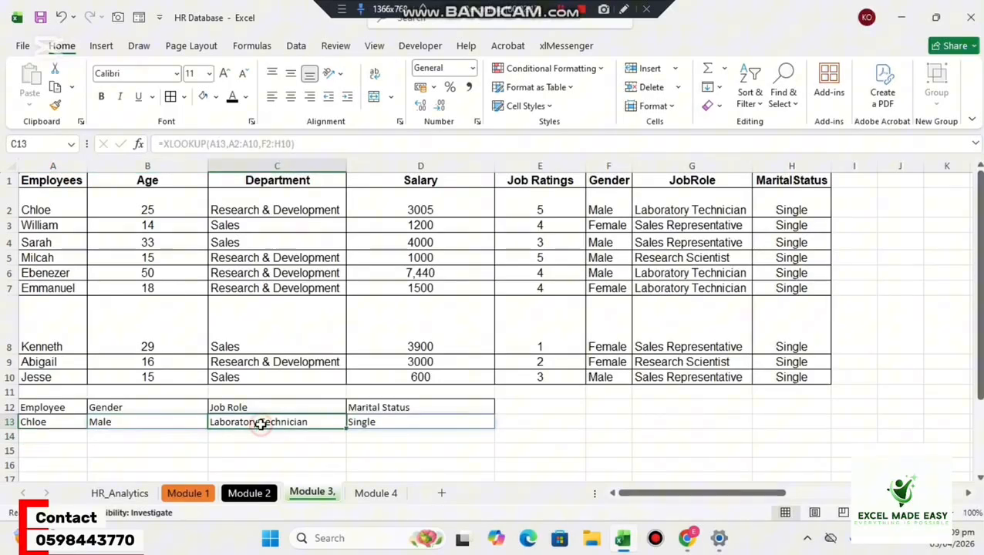
pyautogui.click(390, 418)
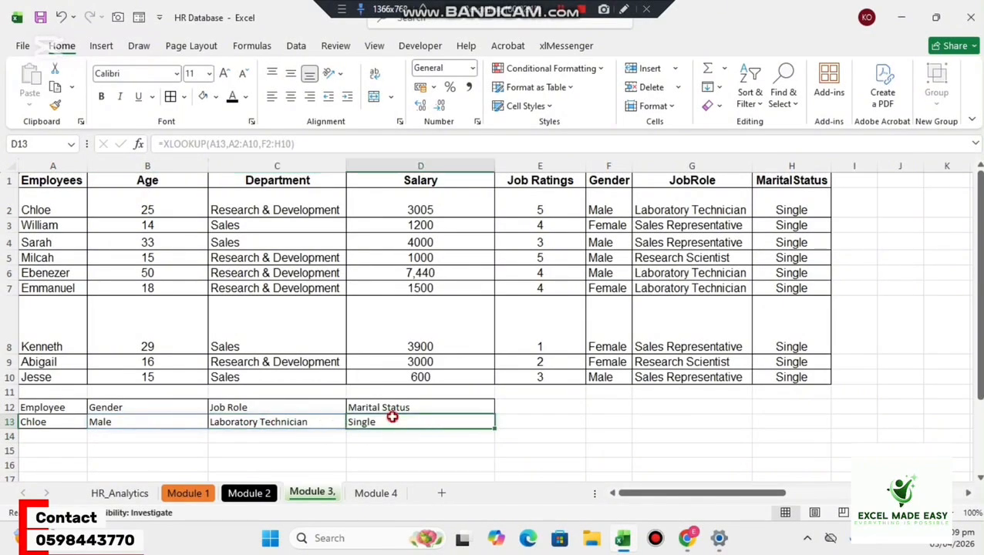
pyautogui.click(134, 421)
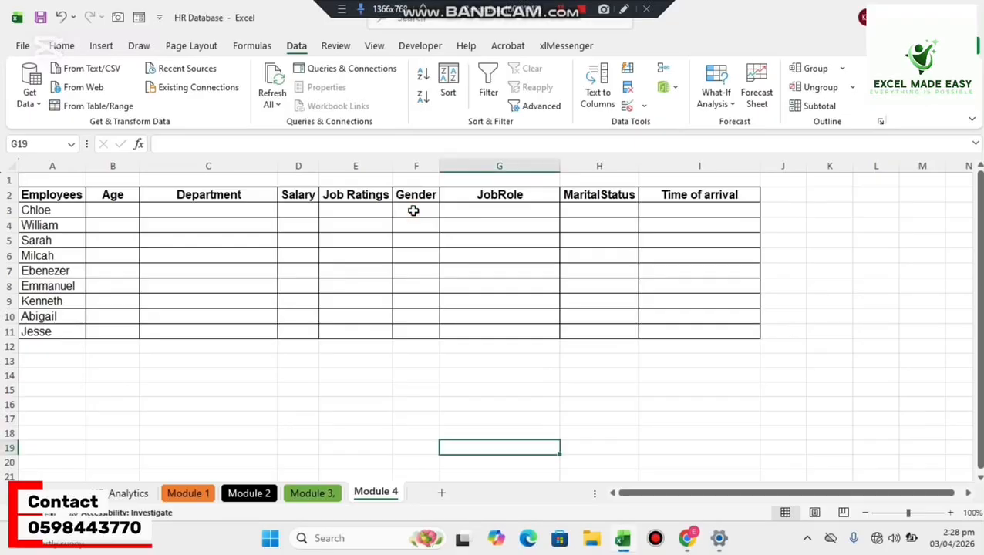
# On the Module 4 sheet, enter Male in F3 and Female in F4 under Gender.
pyautogui.click(413, 210)
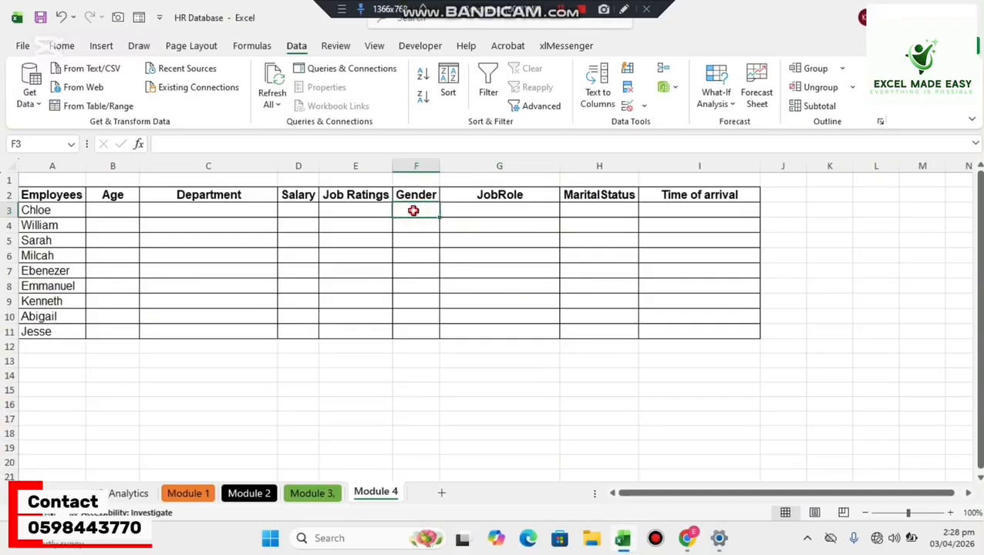
pyautogui.write('al')
pyautogui.press('BackSpace')
pyautogui.press('BackSpace')
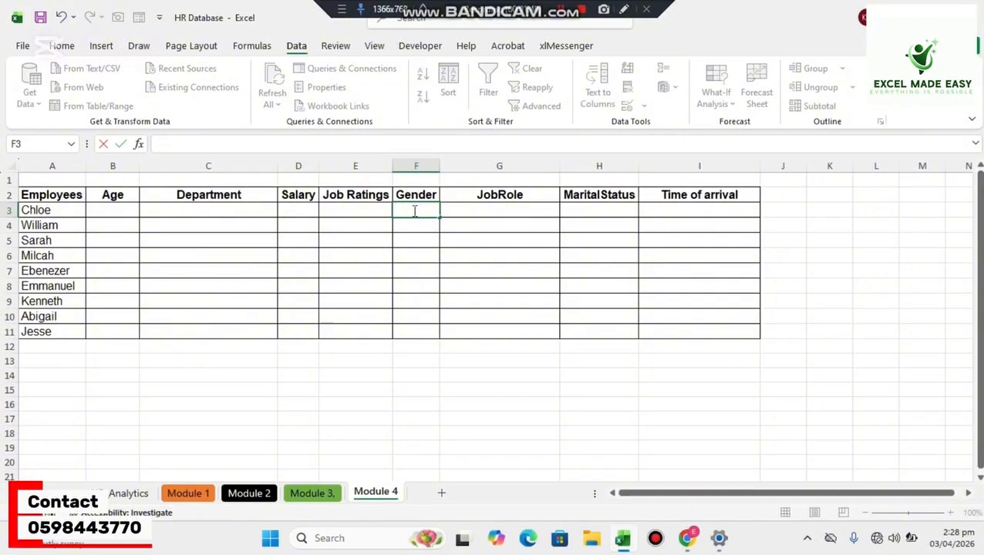
pyautogui.write('Male')
pyautogui.hotkey('ctrl', 'Return')
pyautogui.press('Down')
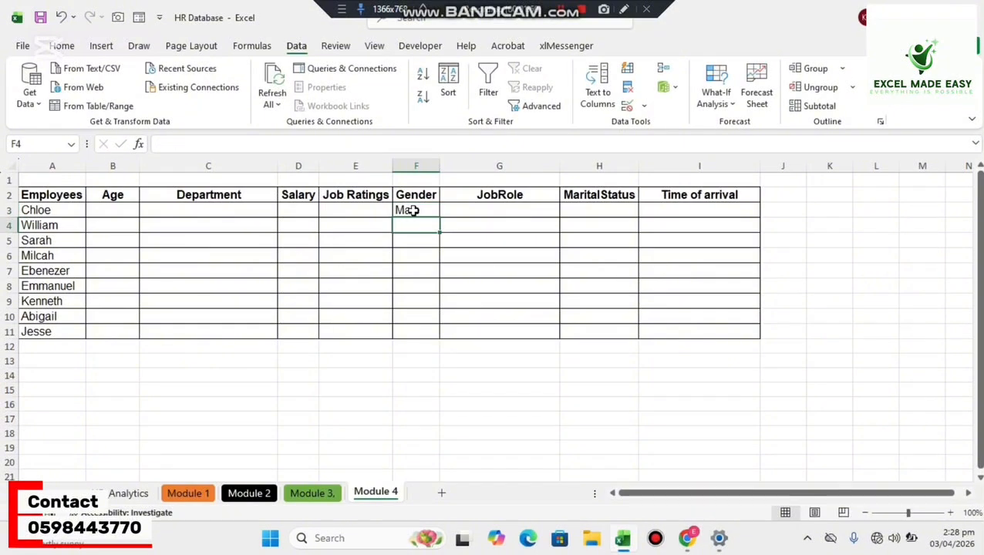
pyautogui.write('Female')
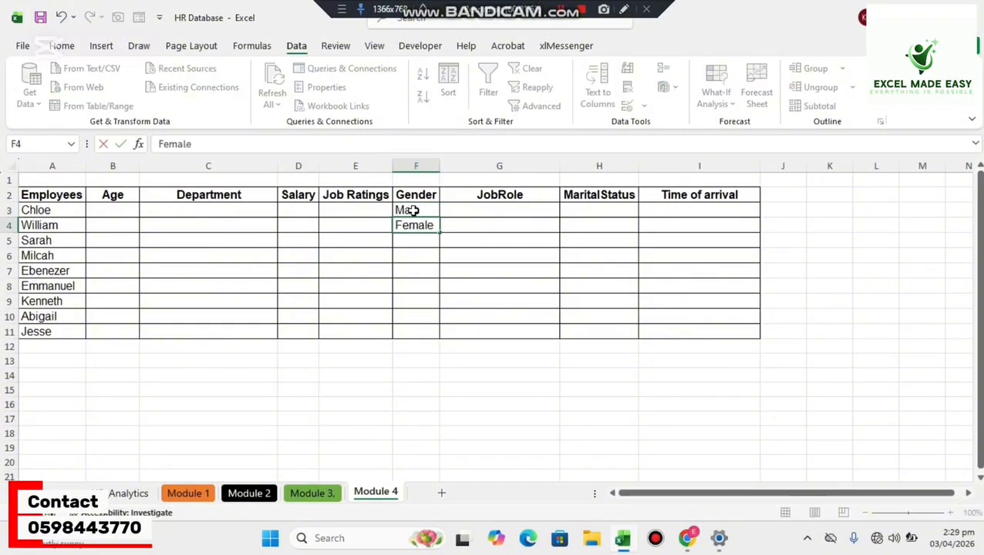
# Clear the manually entered gender values from F3:F4.
pyautogui.click(413, 210)
pyautogui.moveTo(413, 210); pyautogui.dragTo(409, 226)
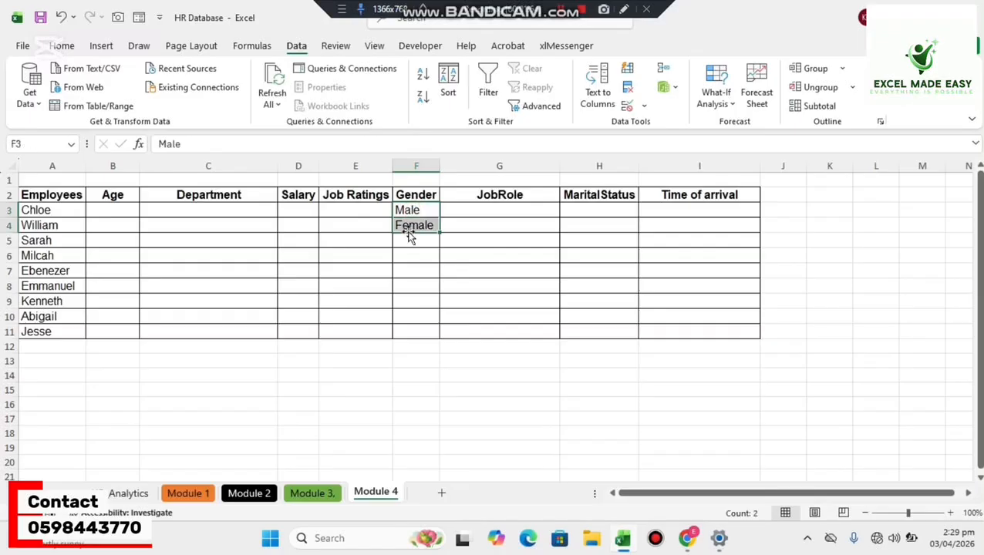
pyautogui.press('Delete')
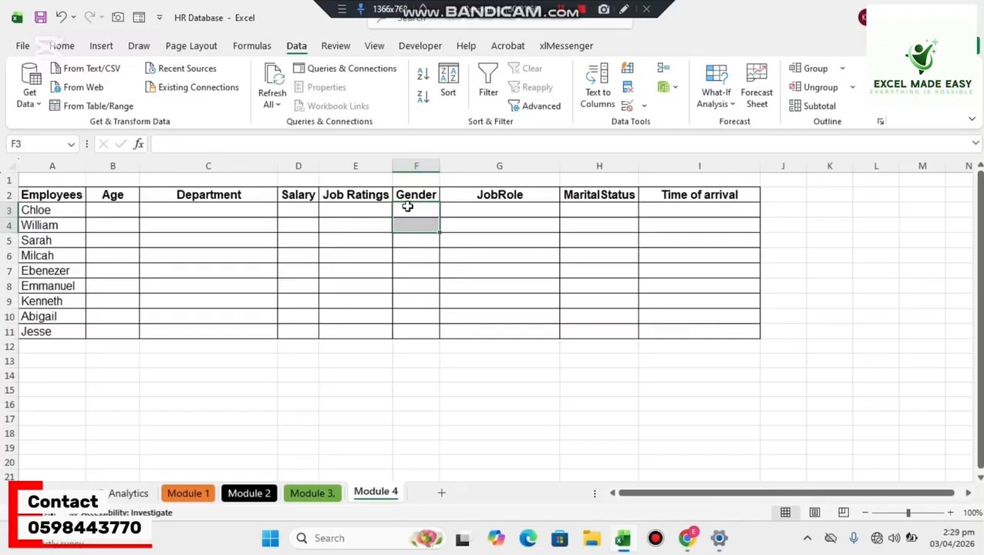
# Open Data Validation for the first Gender cell, F3, and set its allowed value type to List.
pyautogui.click(405, 207)
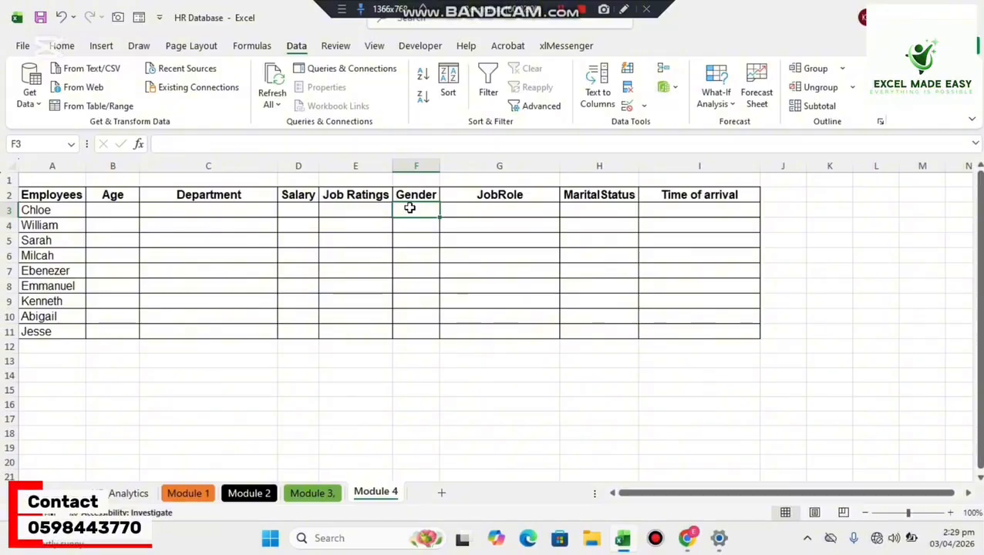
pyautogui.click(295, 52)
pyautogui.click(645, 108)
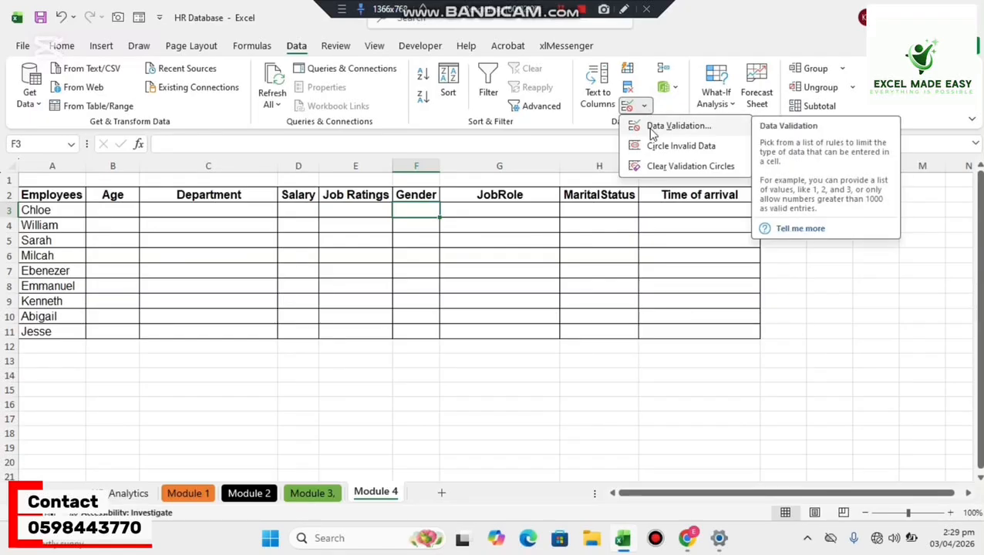
pyautogui.click(653, 130)
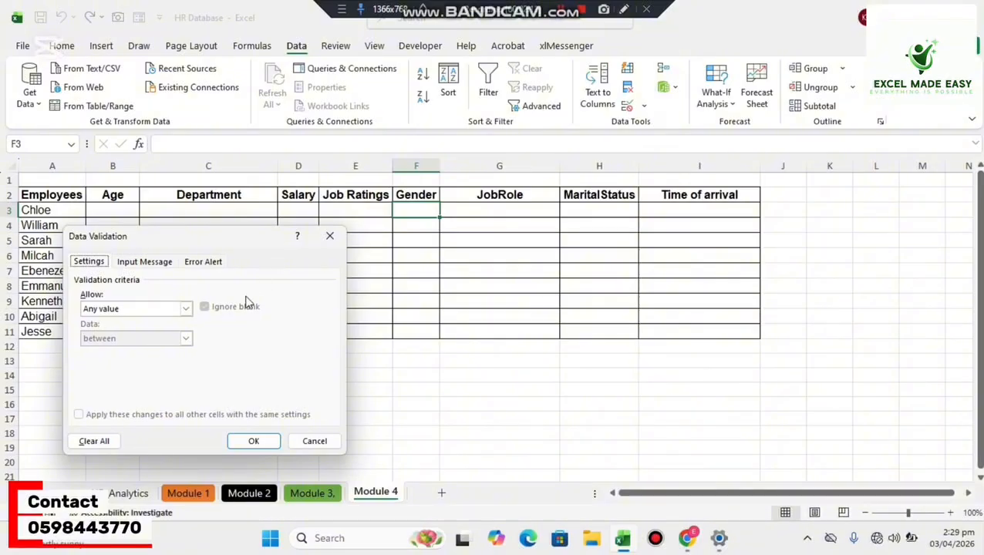
pyautogui.click(186, 309)
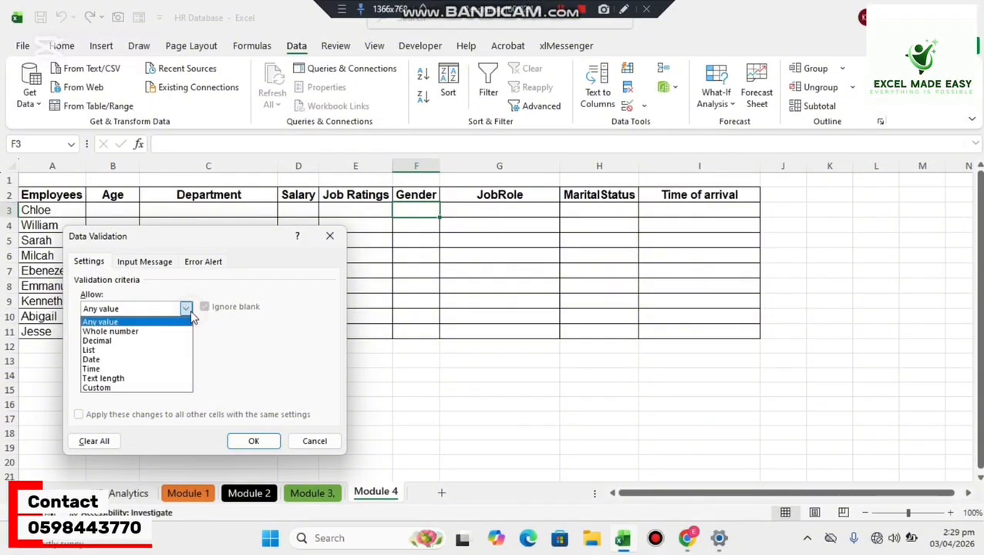
pyautogui.click(153, 351)
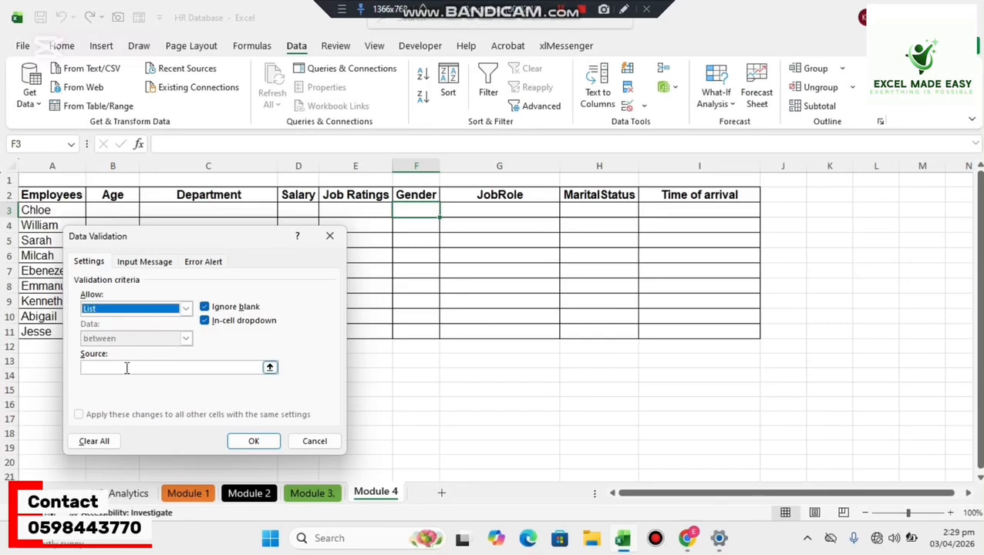
# Enter Male,Female as the source of F3's validation list.
pyautogui.click(126, 368)
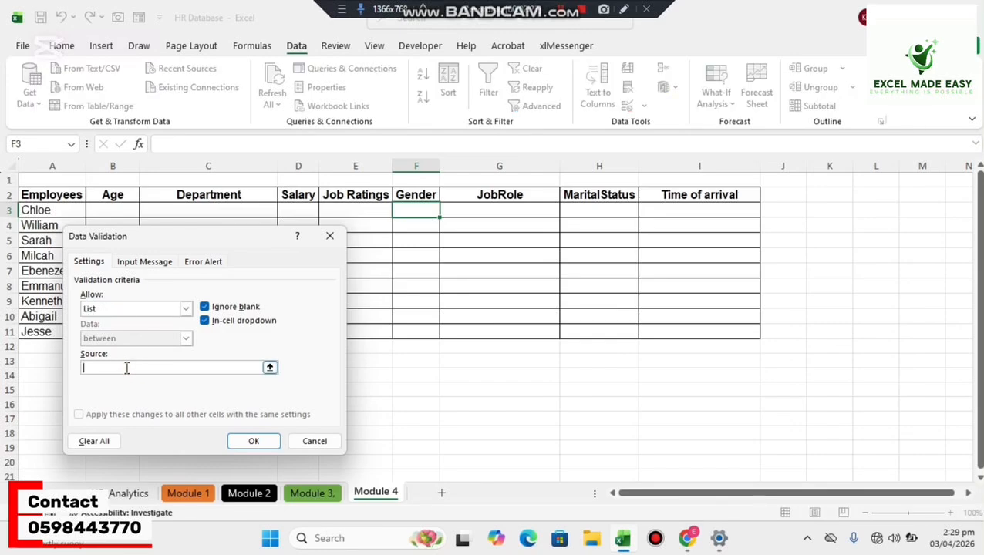
pyautogui.write('M')
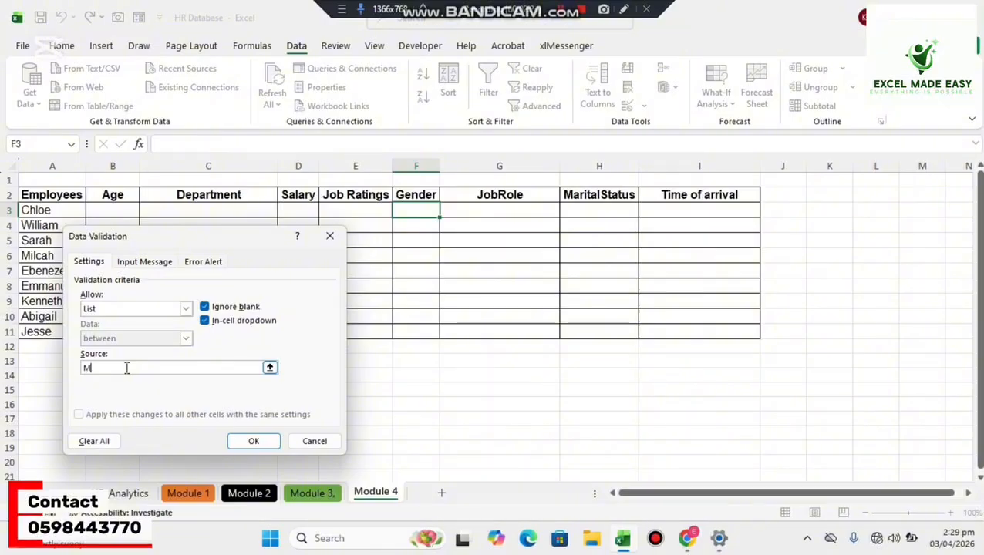
pyautogui.write('ale')
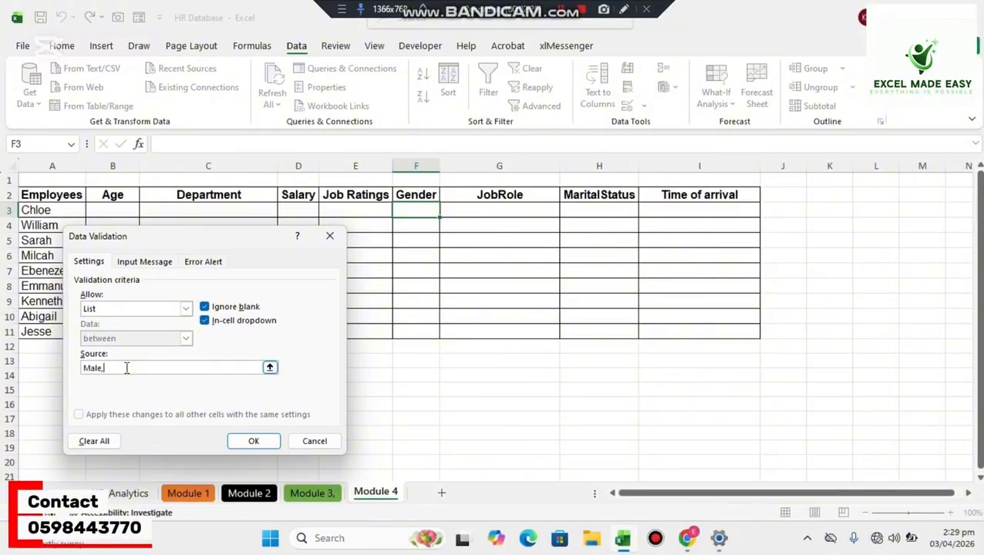
pyautogui.write(',Female')
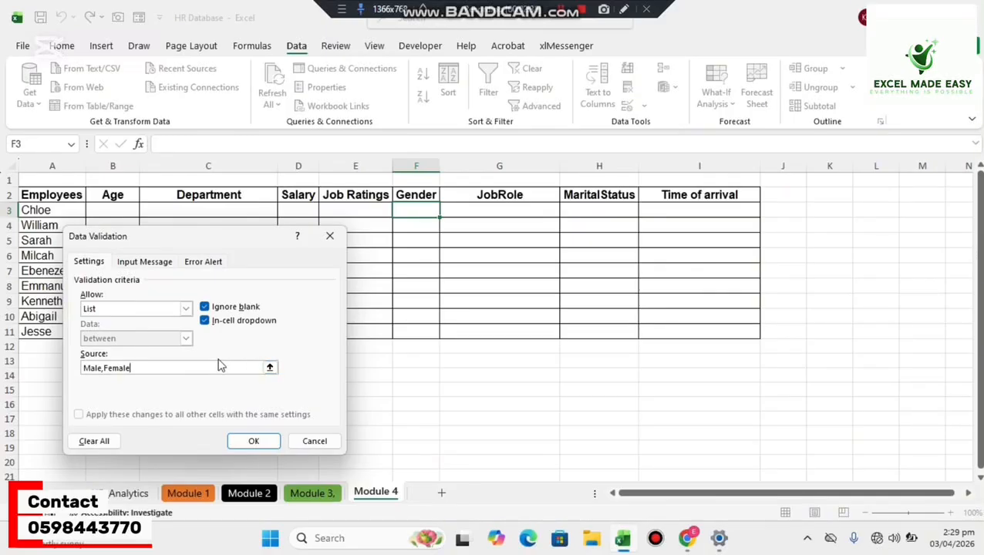
# Apply the validation list to F3, choose Female there, and fill it down the Gender column through F11.
pyautogui.click(253, 440)
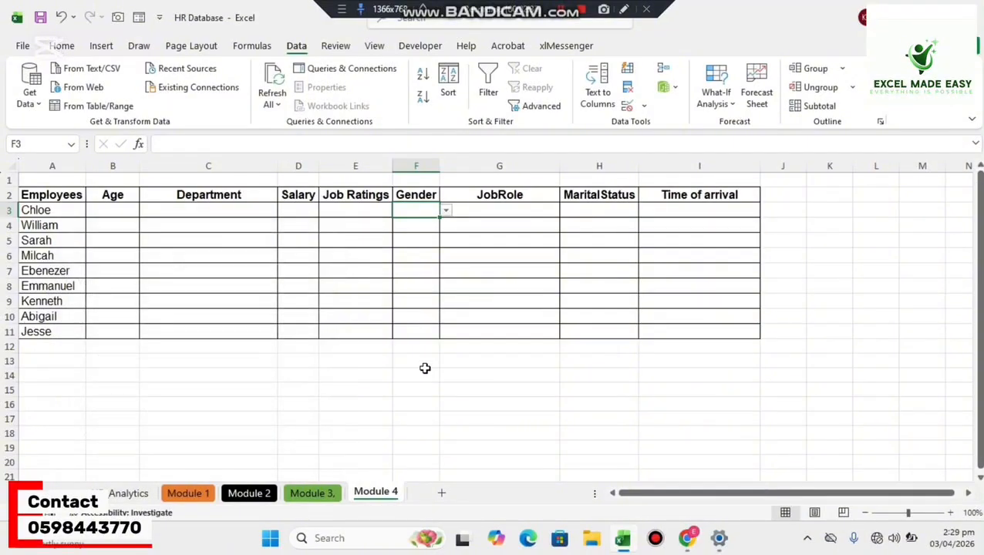
pyautogui.click(445, 212)
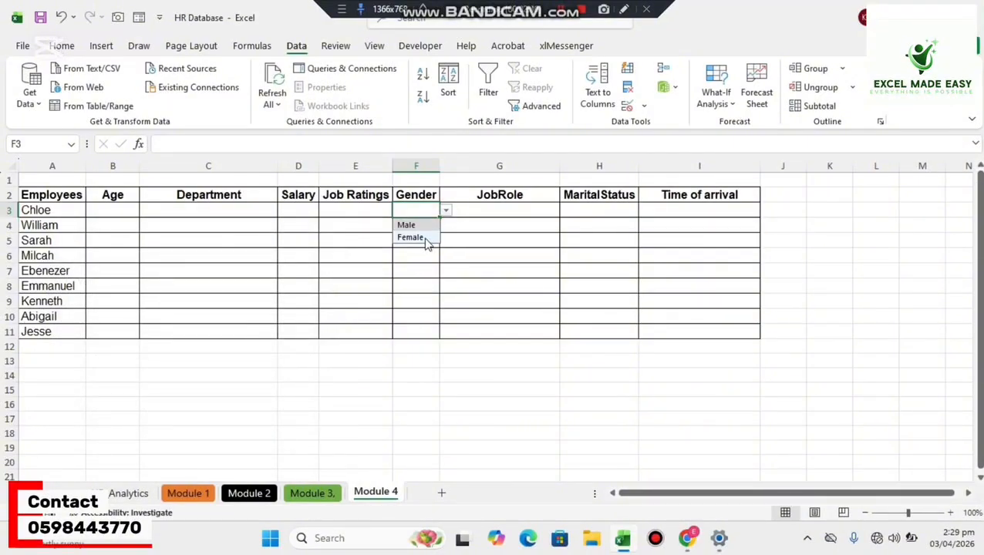
pyautogui.click(426, 239)
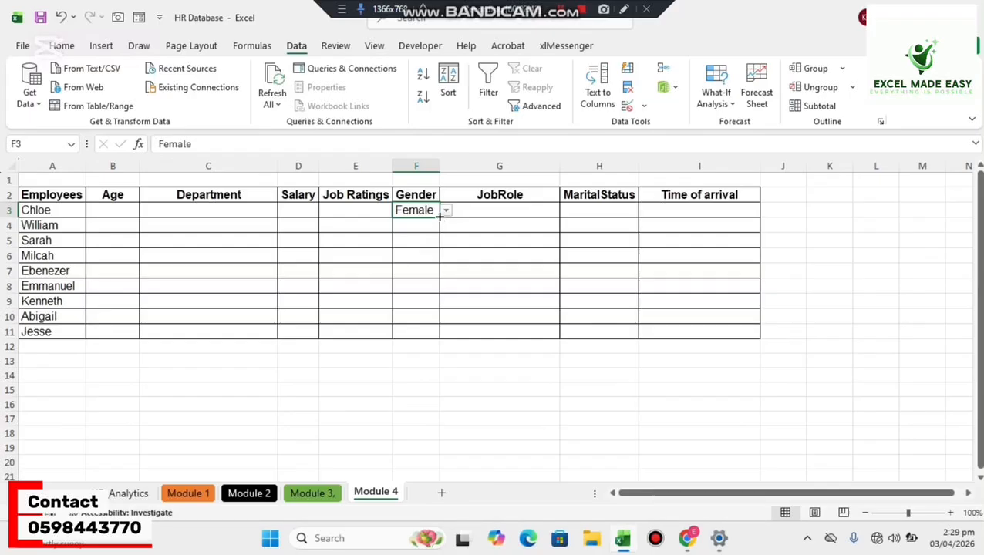
pyautogui.moveTo(439, 223); pyautogui.dragTo(428, 332)
# Change the gender in F4 to Male using its validation list.
pyautogui.click(422, 228)
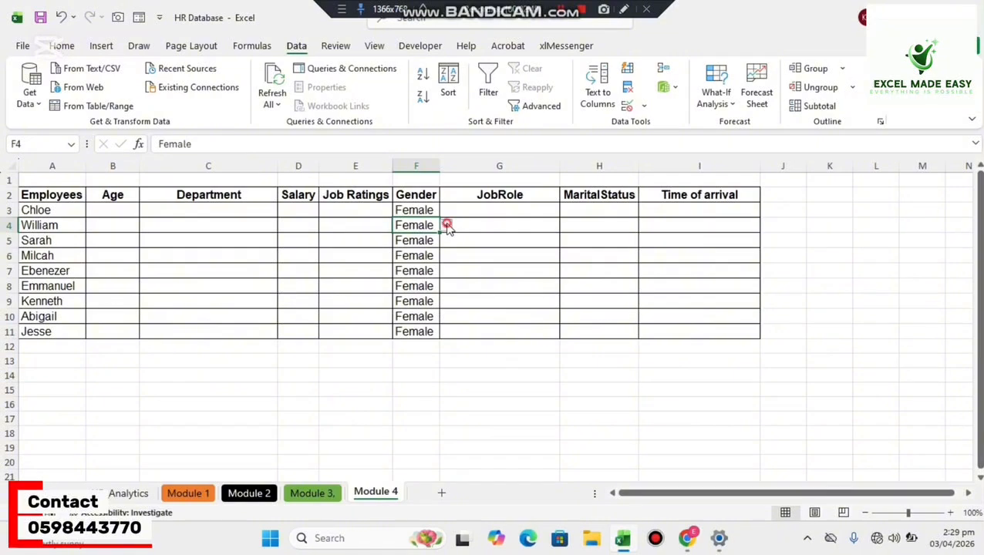
pyautogui.click(445, 225)
pyautogui.click(426, 240)
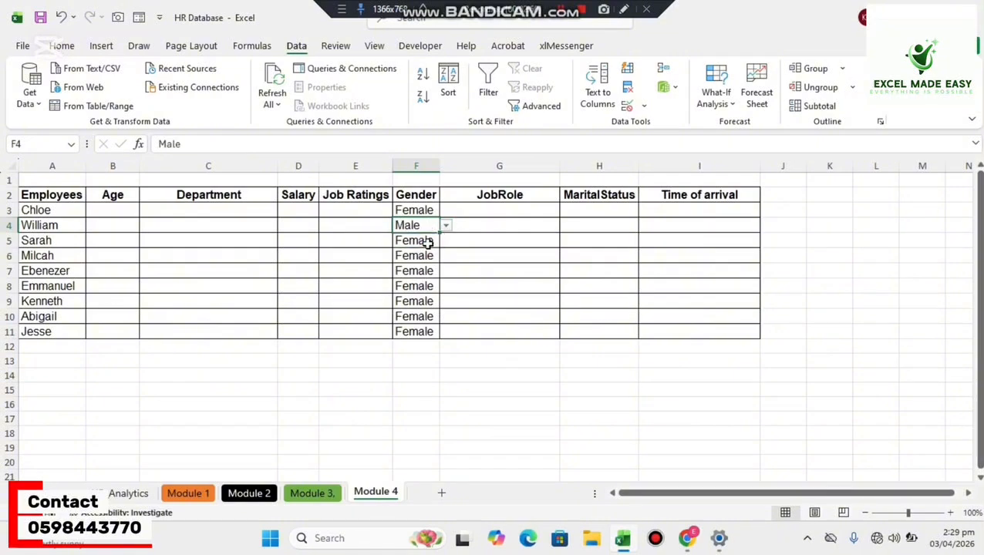
# Test the Gender lists in F5 and F6 by choosing Male in each cell and switching it back to Female.
pyautogui.click(426, 241)
pyautogui.click(445, 240)
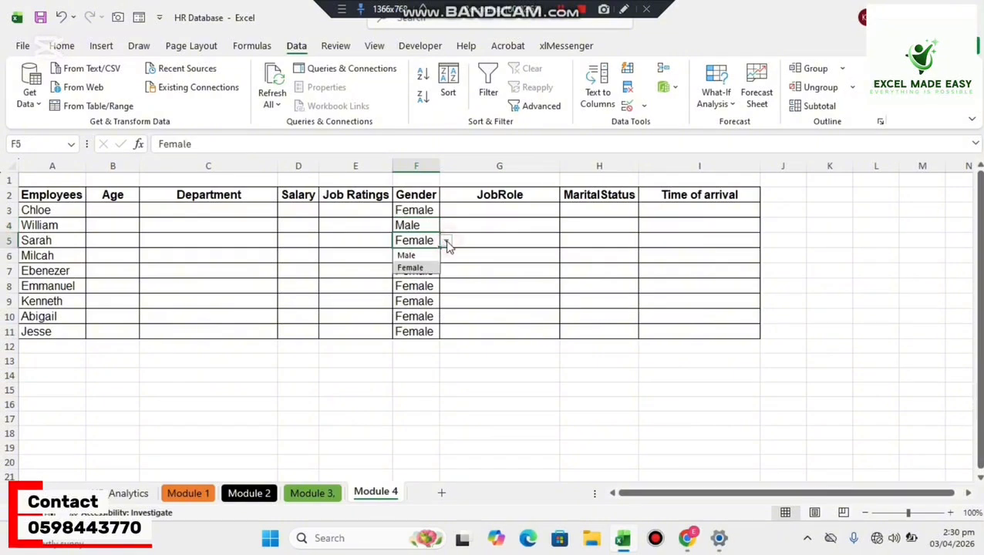
pyautogui.click(420, 255)
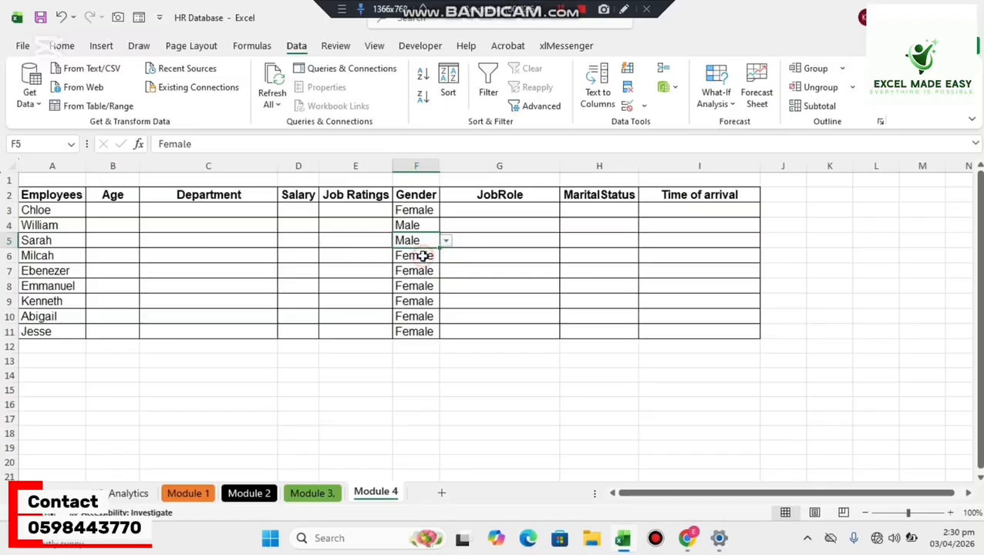
pyautogui.click(446, 242)
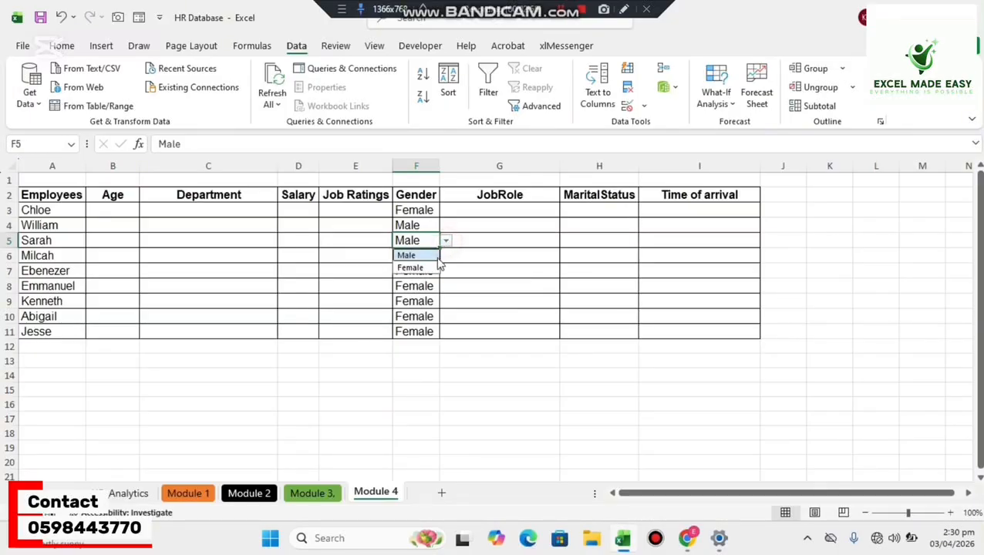
pyautogui.click(426, 266)
pyautogui.click(420, 257)
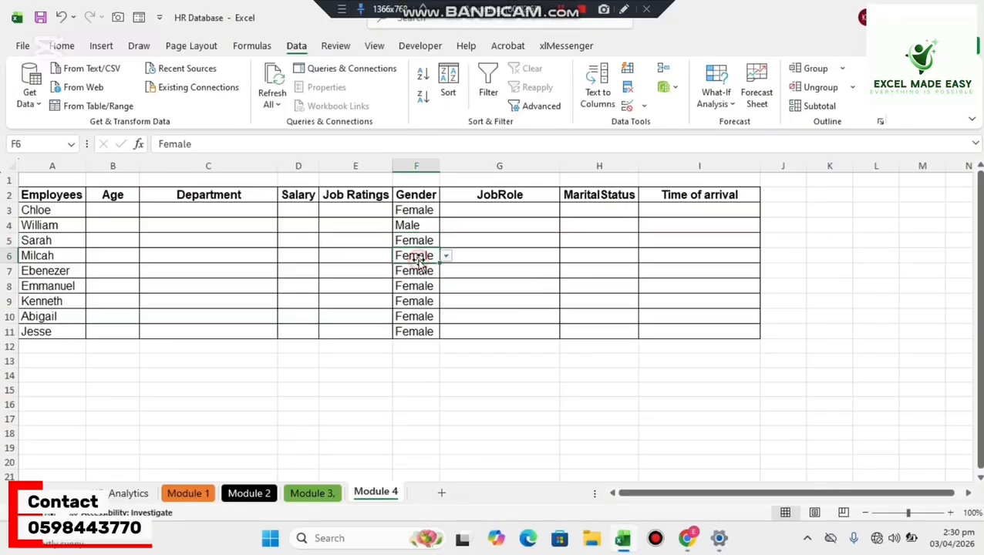
pyautogui.click(445, 256)
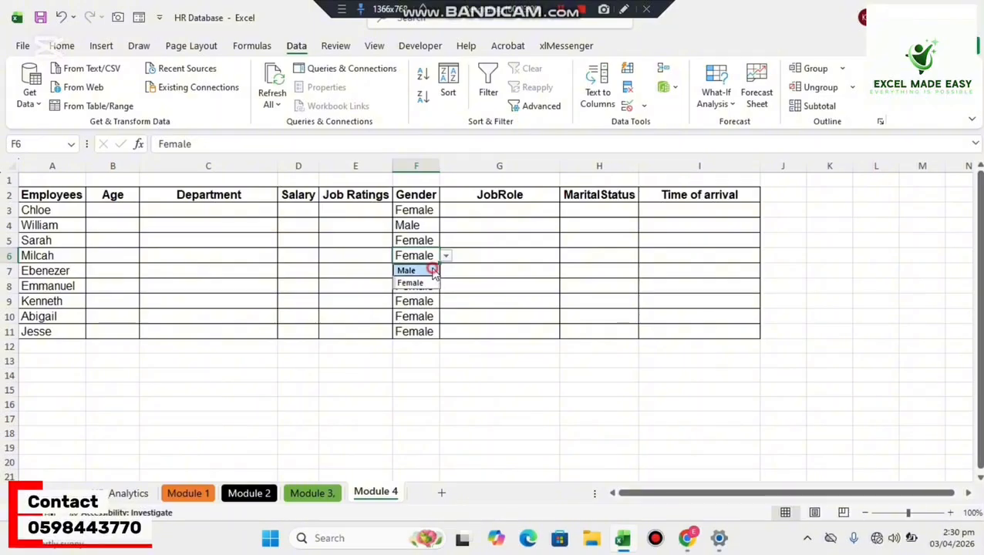
pyautogui.click(405, 270)
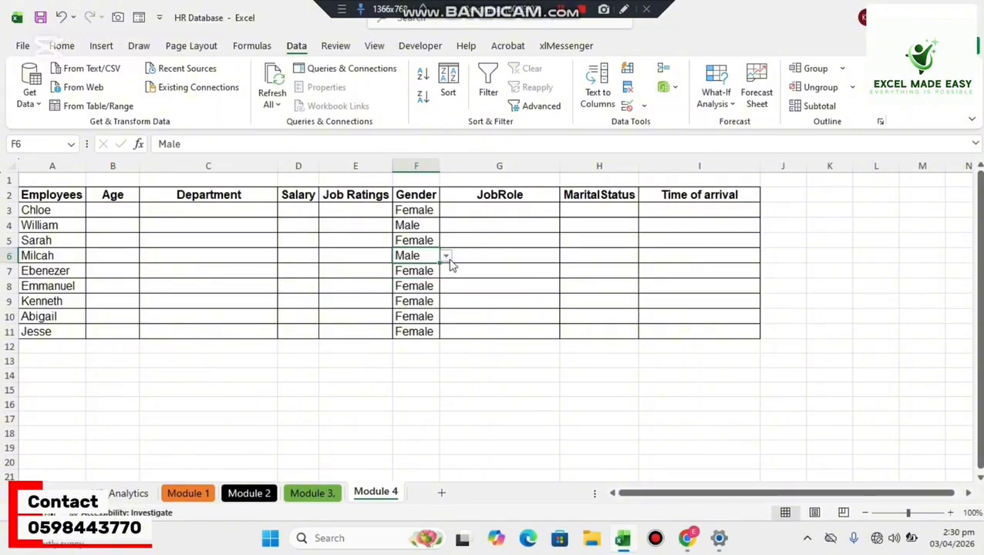
pyautogui.click(445, 256)
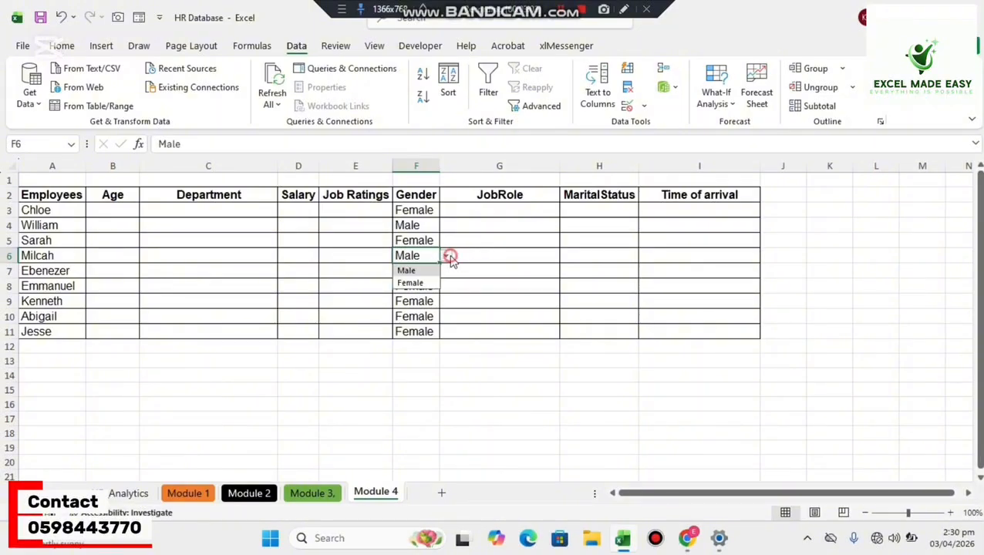
pyautogui.click(411, 283)
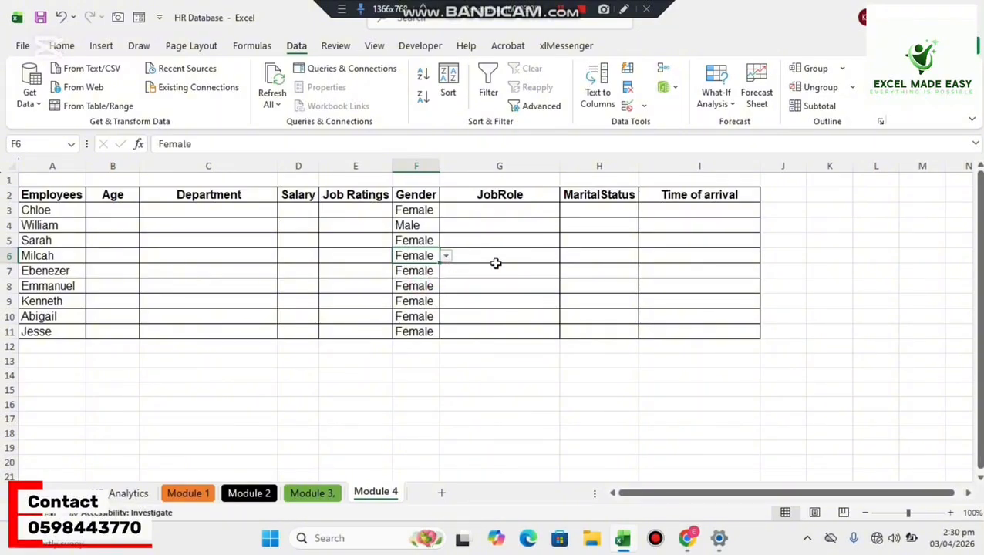
# Open Data Validation for the first JobRole cell, G3, and set its allowed value type to List.
pyautogui.click(495, 212)
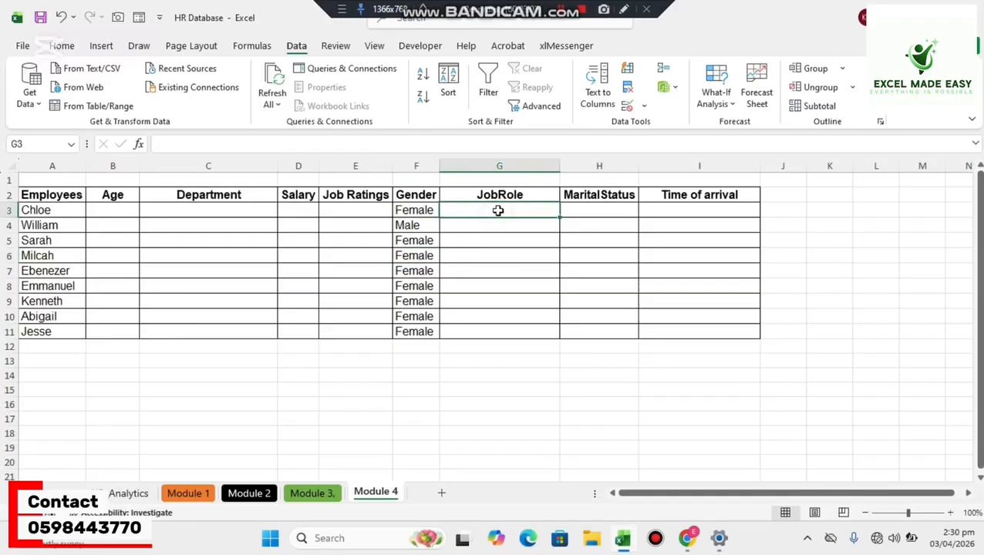
pyautogui.click(643, 108)
pyautogui.click(648, 124)
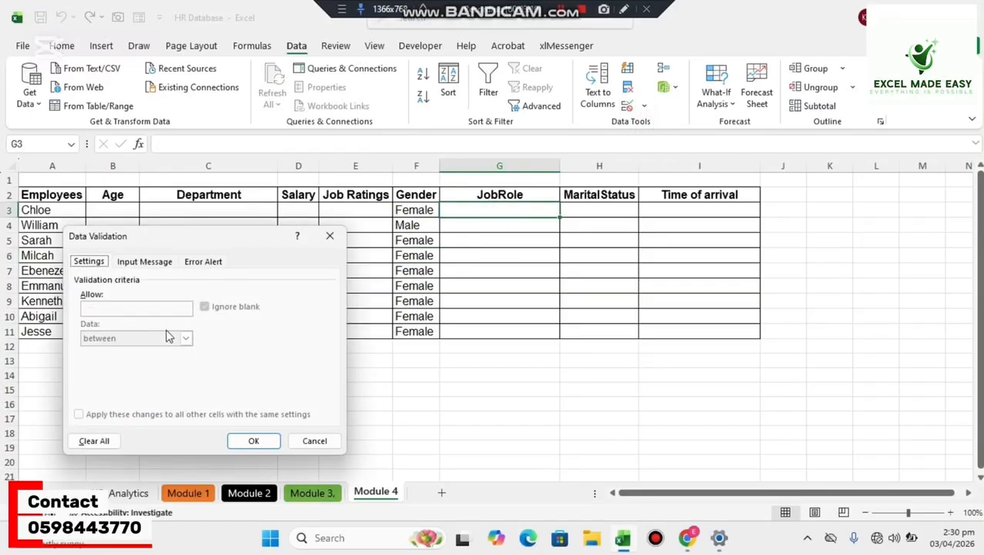
pyautogui.click(186, 309)
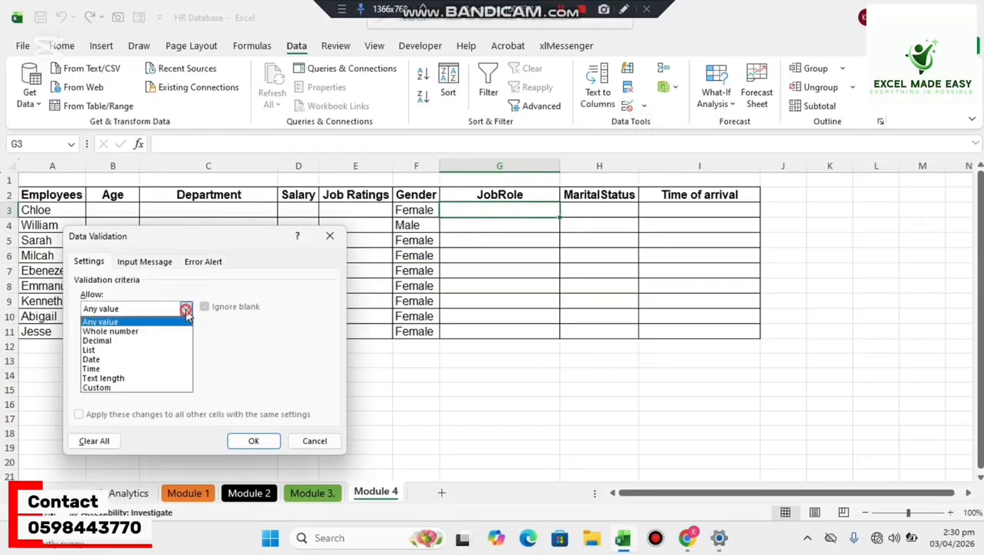
pyautogui.click(147, 351)
# Enter Driver,Accountant,Admin,IT,Manager,Guard as the source of G3's validation list and apply the rule.
pyautogui.click(173, 368)
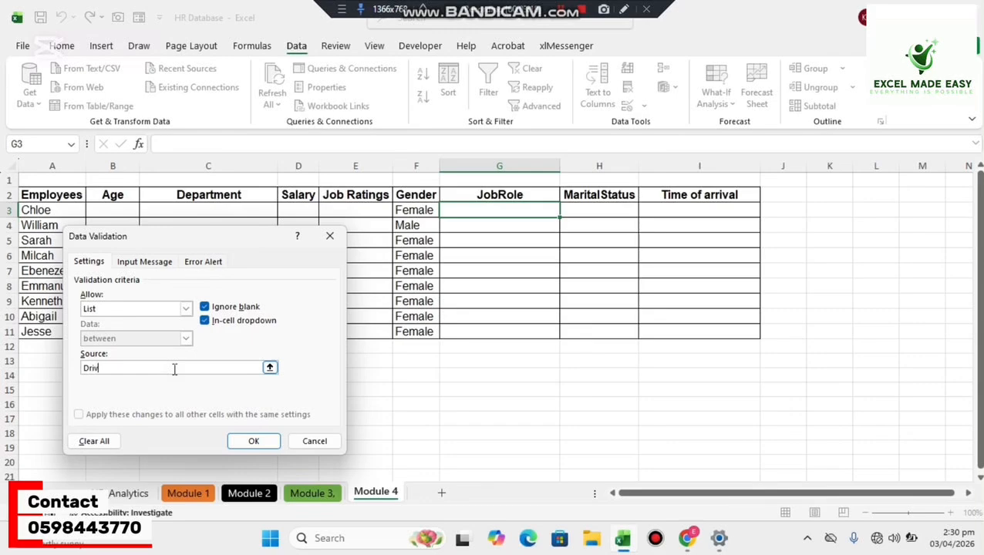
pyautogui.write('Driver,Accountant,Admin')
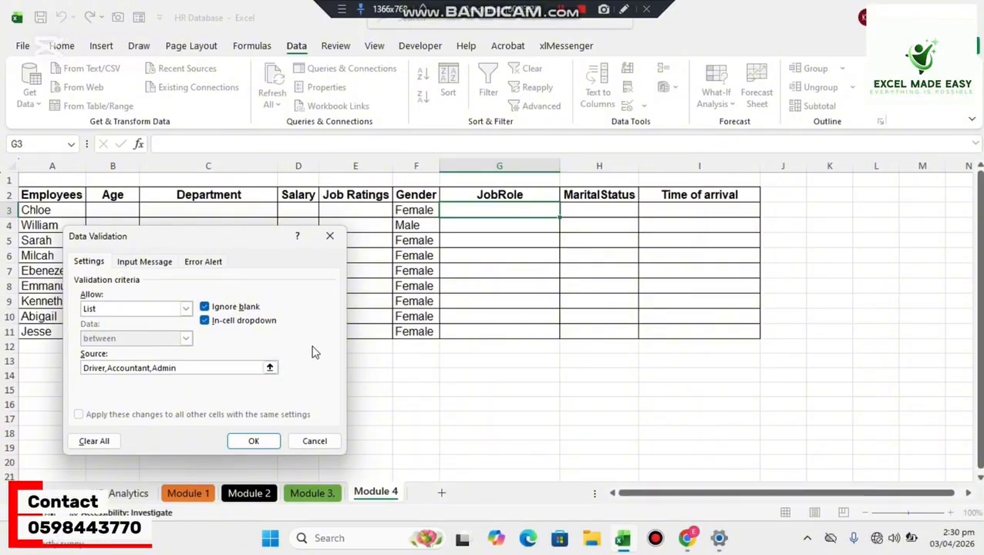
pyautogui.write(',IT,Manager,Guard')
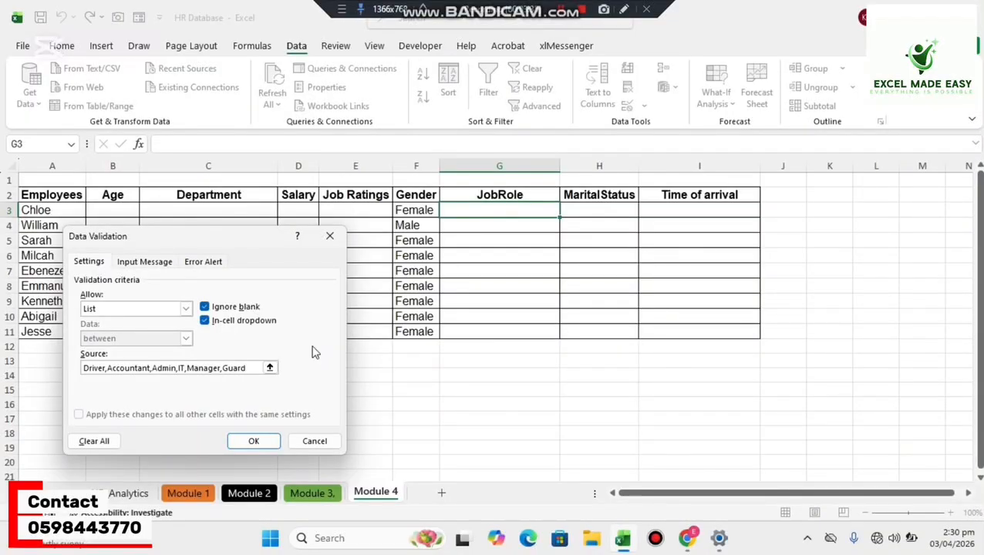
pyautogui.click(256, 441)
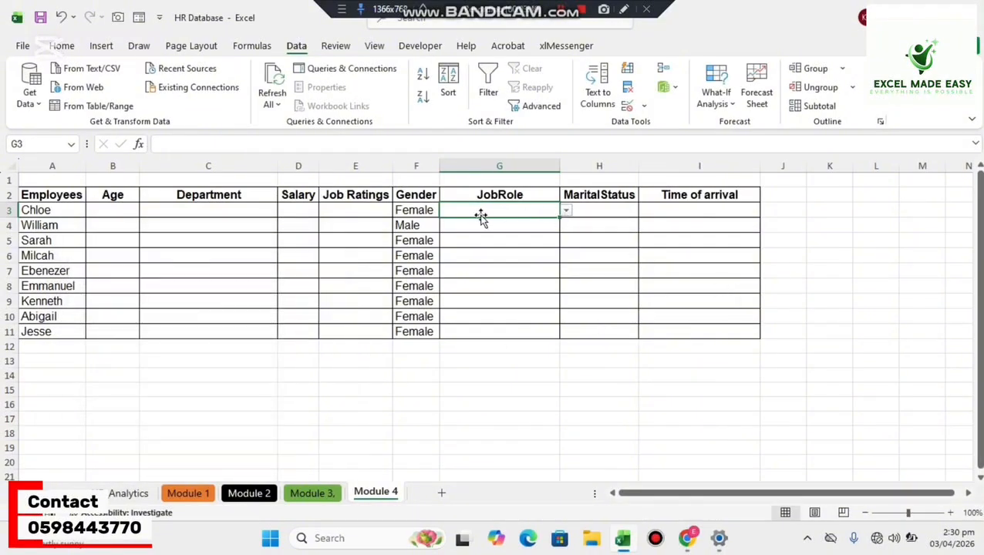
# Choose Admin as the job role in G3 and review the options in its validation list.
pyautogui.click(566, 211)
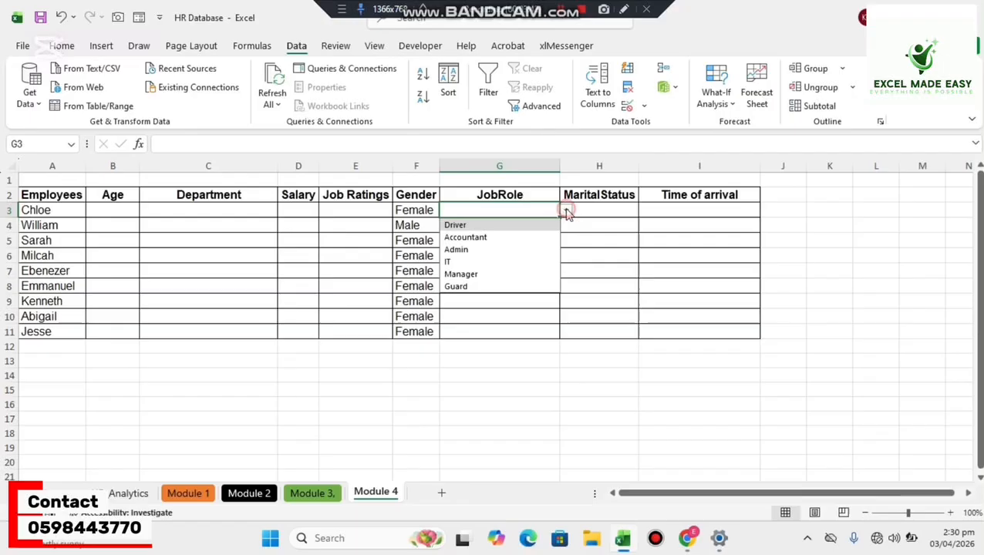
pyautogui.click(510, 250)
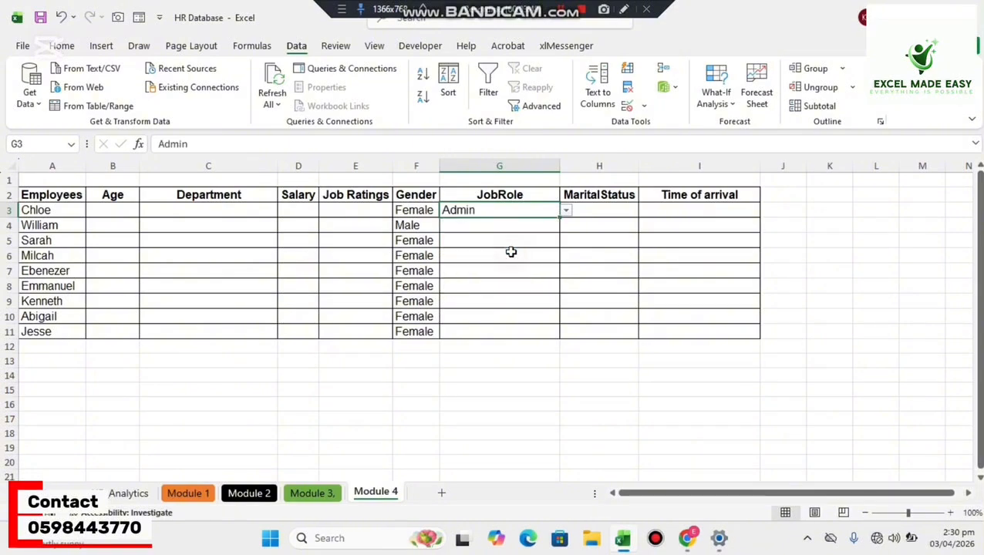
pyautogui.doubleClick(538, 210)
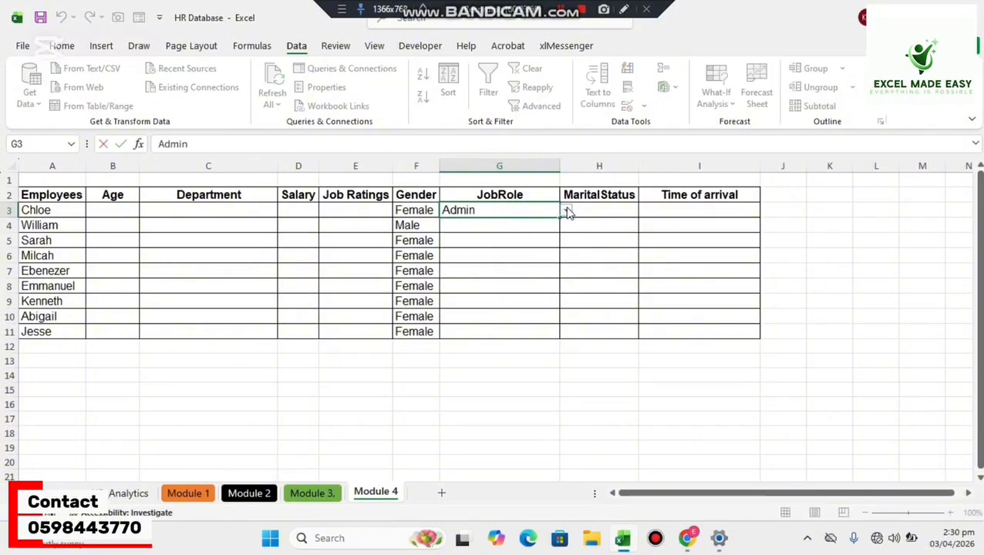
pyautogui.click(567, 211)
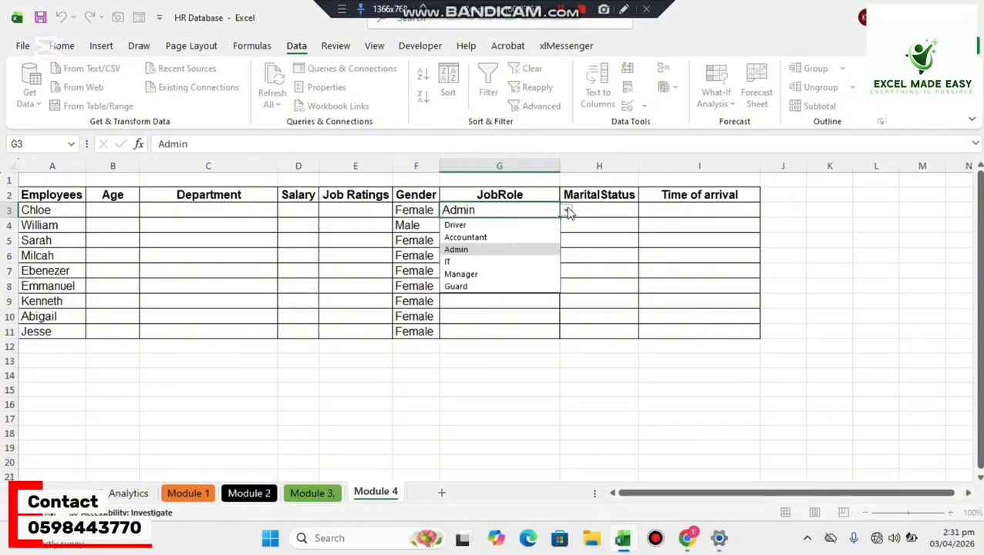
pyautogui.click(566, 212)
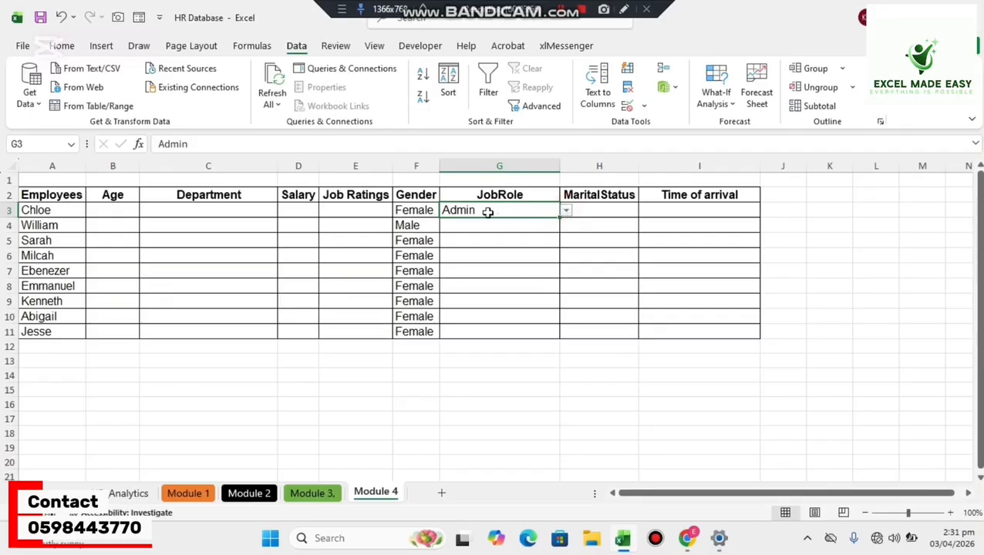
# Try to enter the unlisted job role Financier in G3, and cancel the entry.
pyautogui.write('Fin')
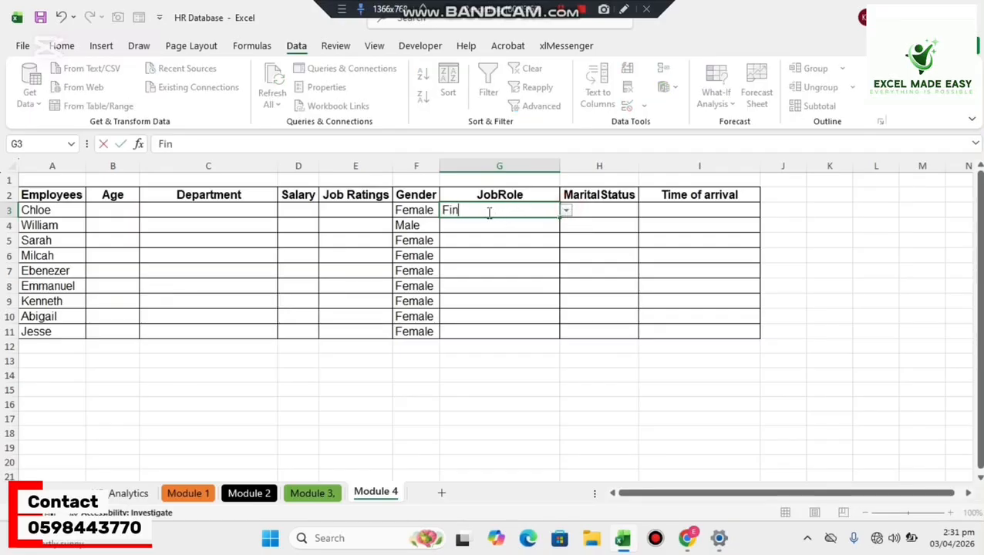
pyautogui.write('ancier')
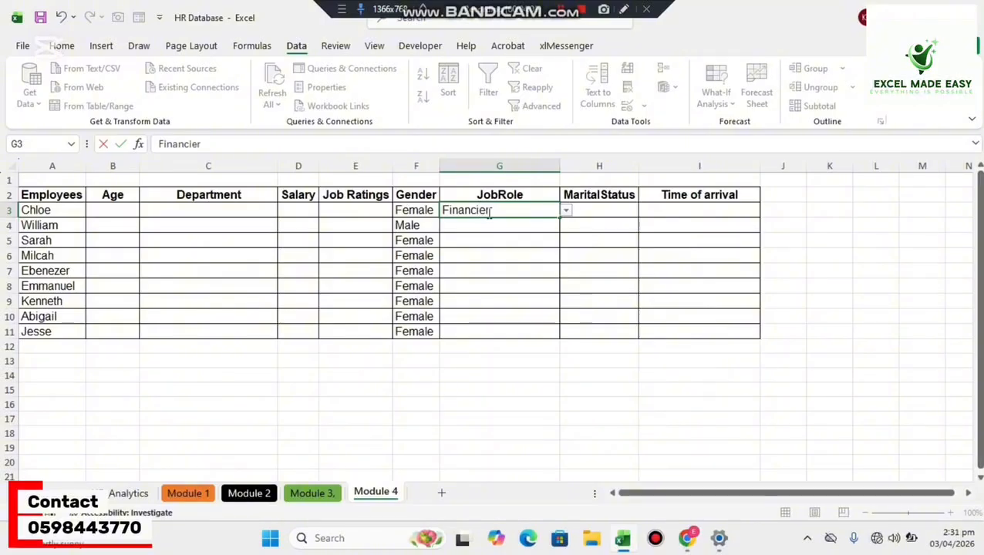
pyautogui.press('Return')
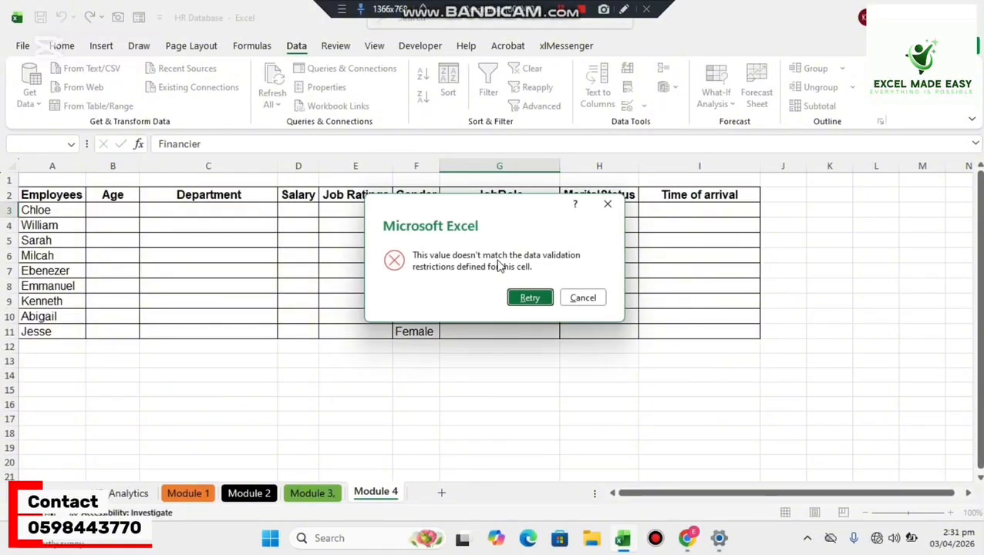
pyautogui.click(592, 298)
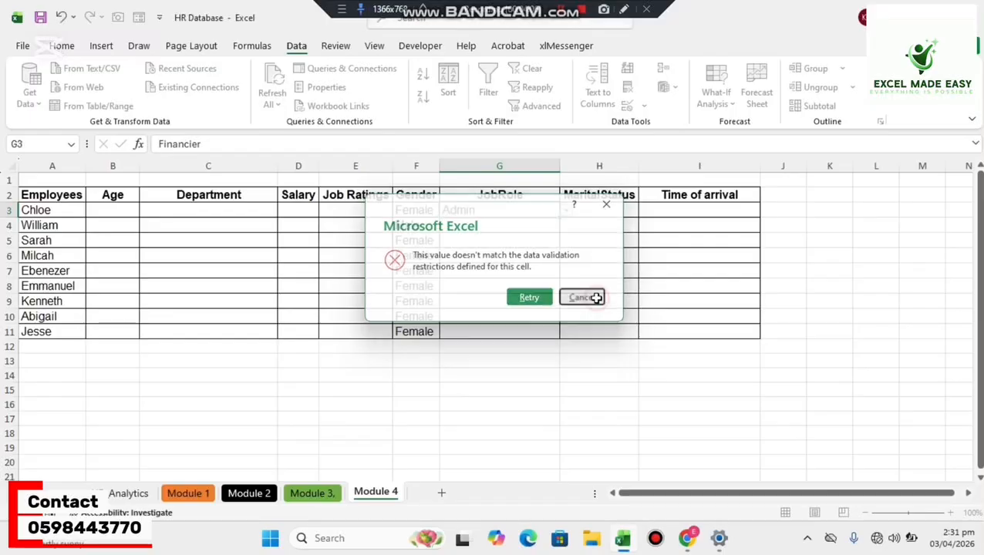
# Choose Accountant in G3 from its validation list and clear the cell's value.
pyautogui.click(567, 212)
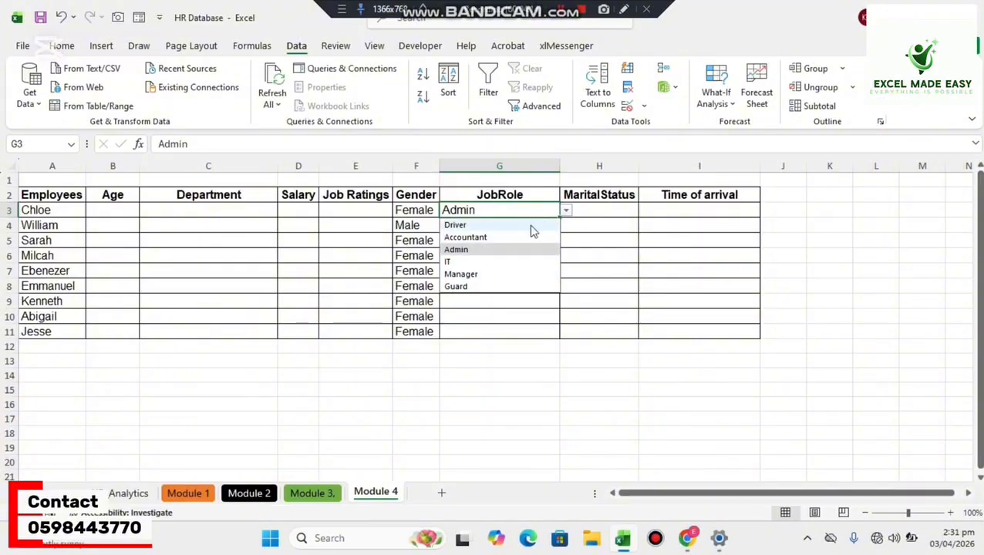
pyautogui.click(507, 236)
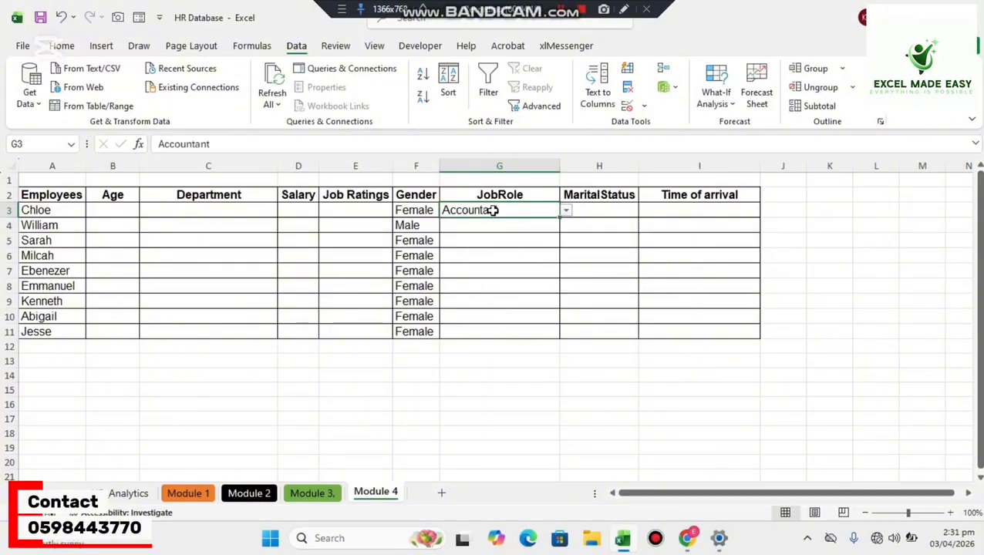
pyautogui.press('Delete')
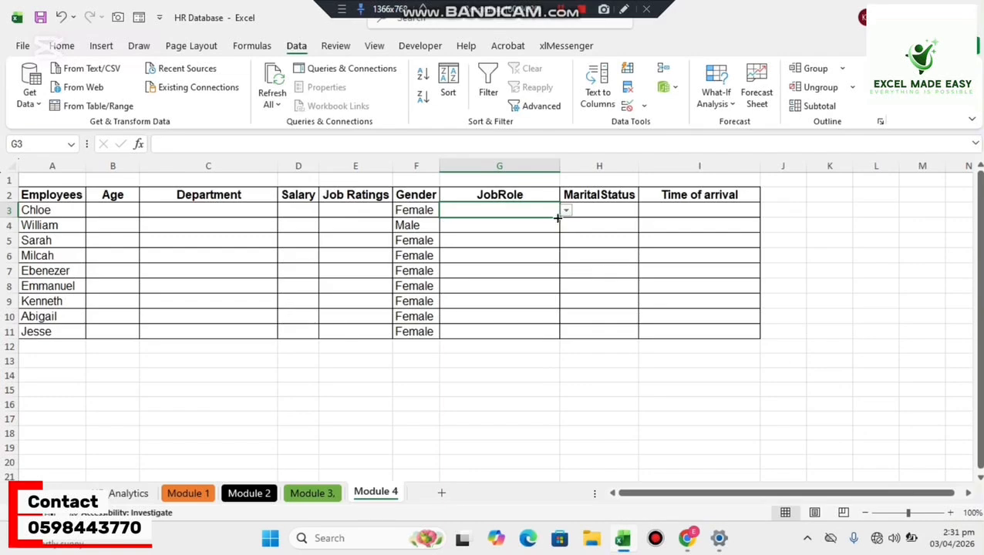
# Fill G3's validation list down the JobRole column through G11 and check the list in G5.
pyautogui.moveTo(560, 218); pyautogui.dragTo(543, 334)
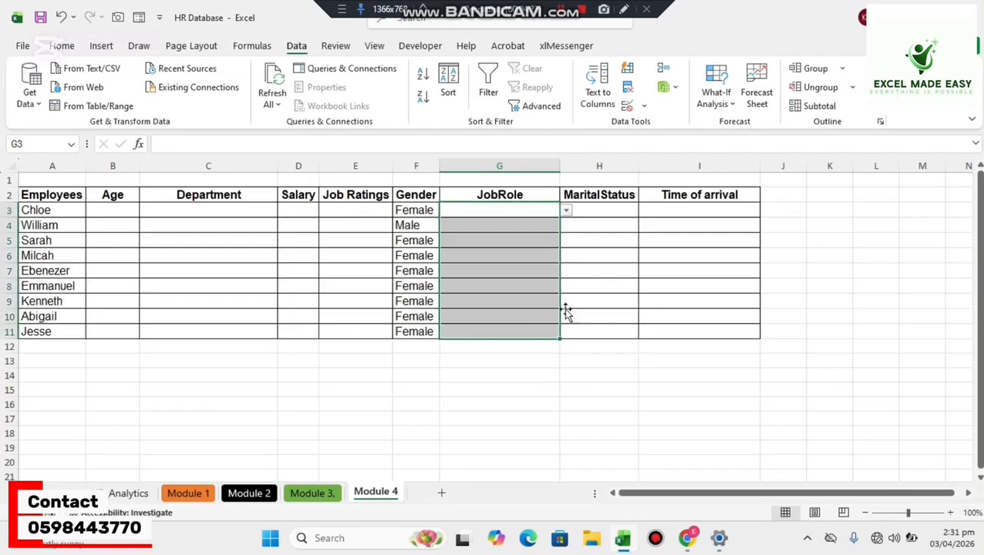
pyautogui.click(532, 249)
pyautogui.click(567, 241)
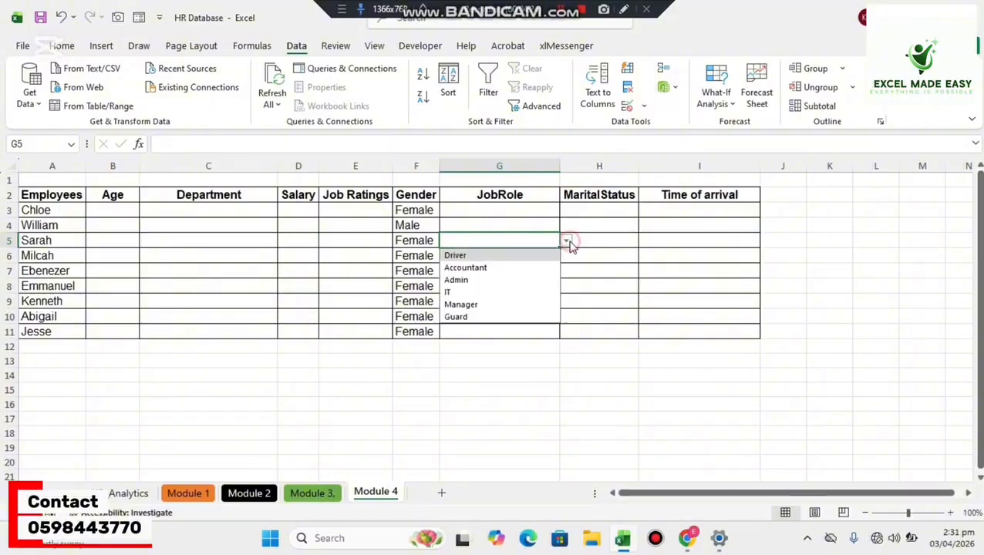
pyautogui.click(567, 242)
pyautogui.click(542, 276)
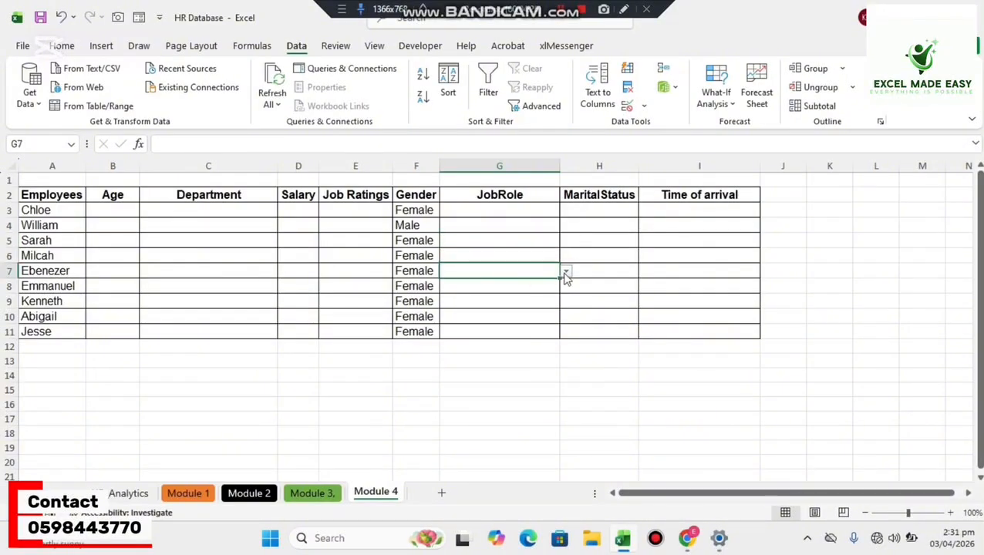
# Review the job role options in the validation list of G7.
pyautogui.click(566, 271)
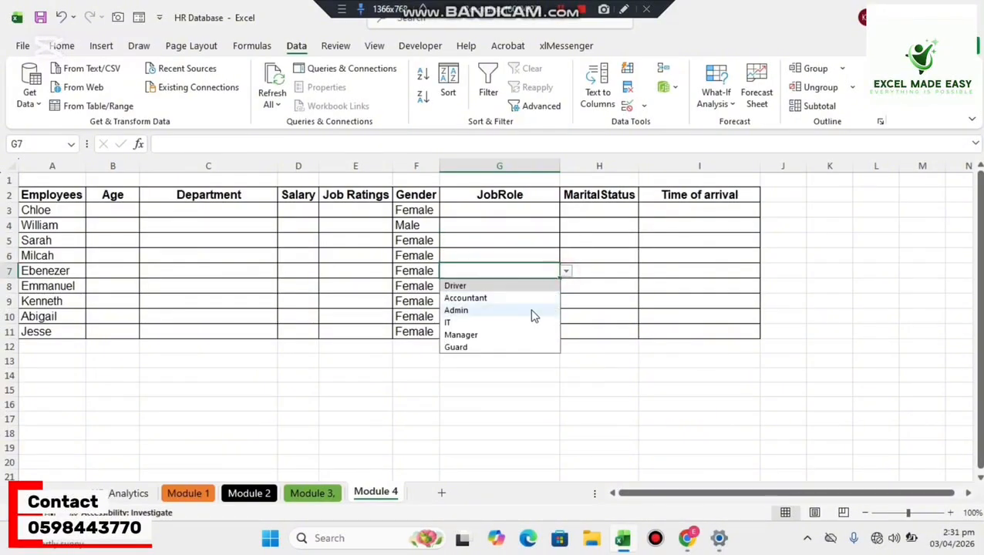
pyautogui.click(566, 271)
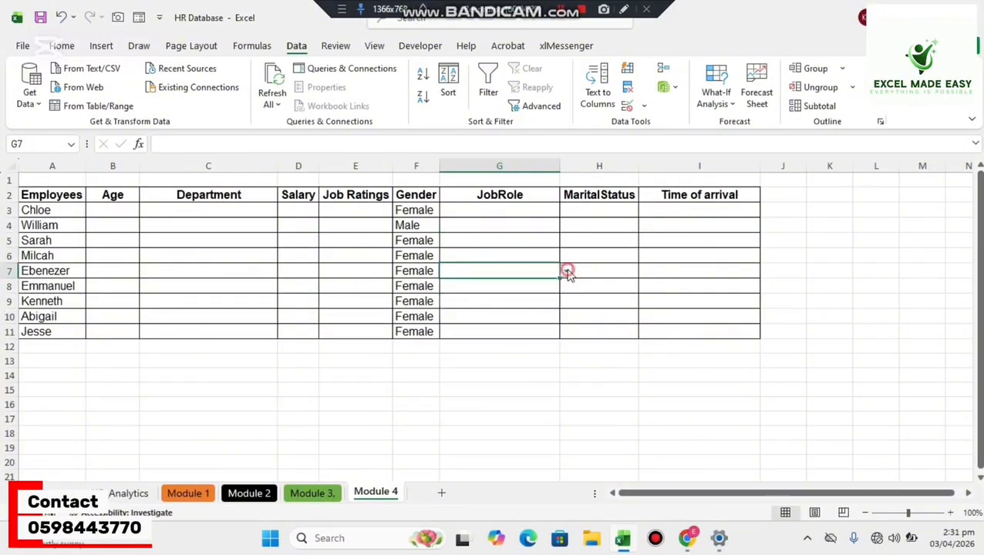
# Add list data validation to H3 under MaritalStatus with the source Single,Married,Divorced,Widow.
pyautogui.click(600, 212)
pyautogui.click(644, 105)
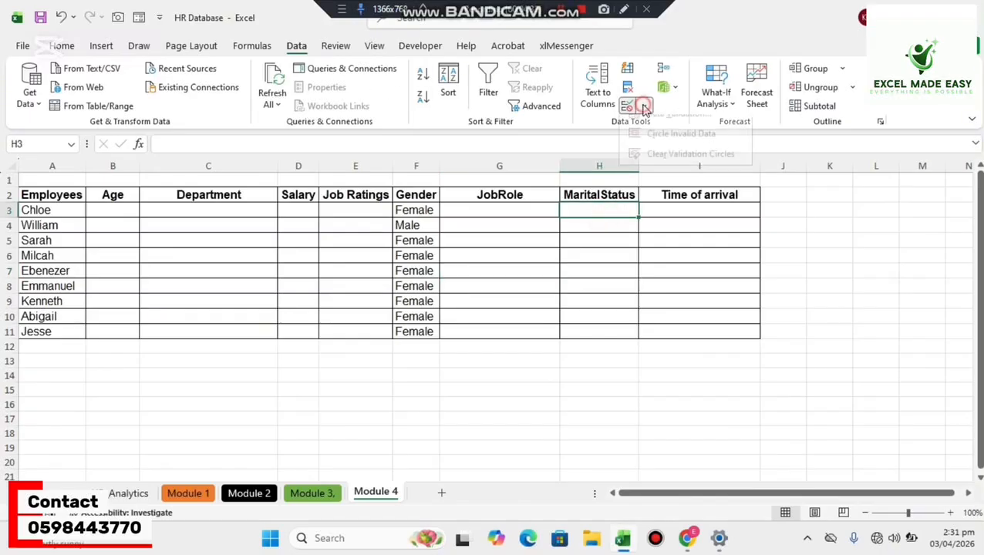
pyautogui.click(659, 127)
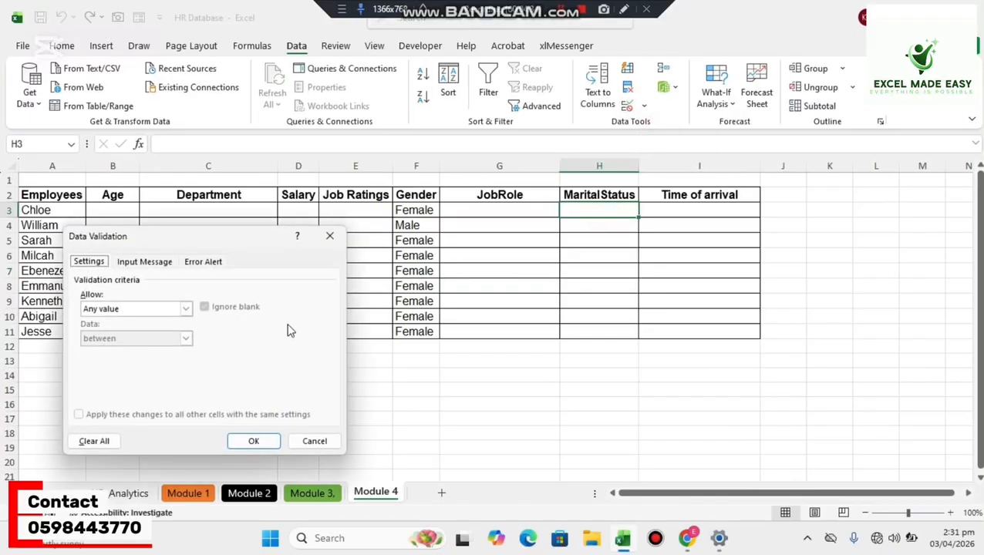
pyautogui.click(185, 310)
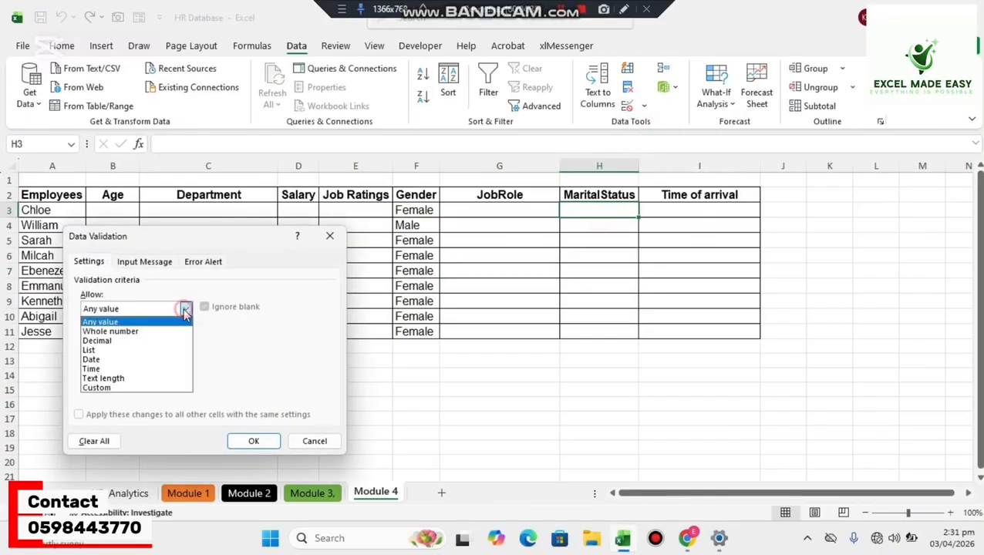
pyautogui.click(131, 349)
pyautogui.click(132, 370)
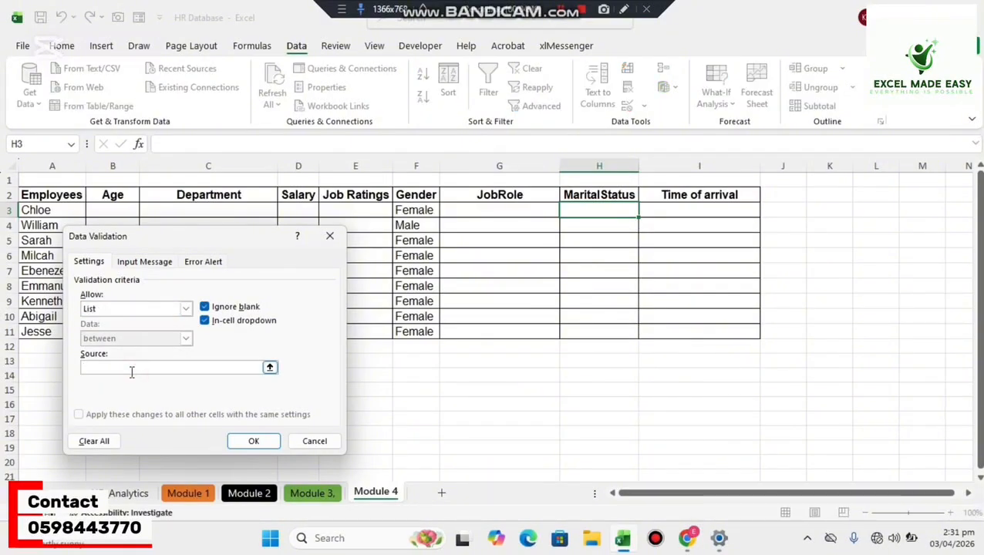
pyautogui.write('Sing')
pyautogui.press('BackSpace')
pyautogui.write('ngle,Married,Divorced,Widow')
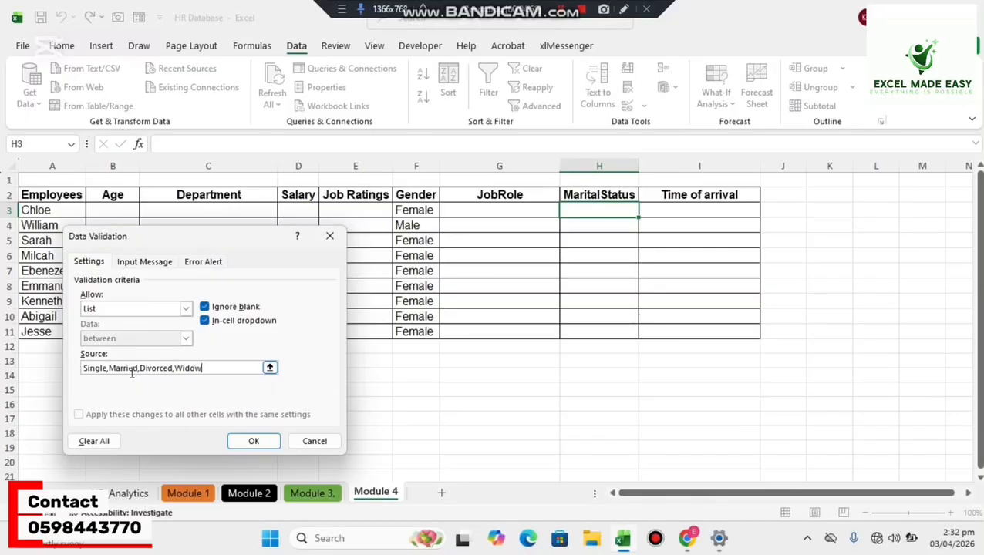
pyautogui.click(238, 443)
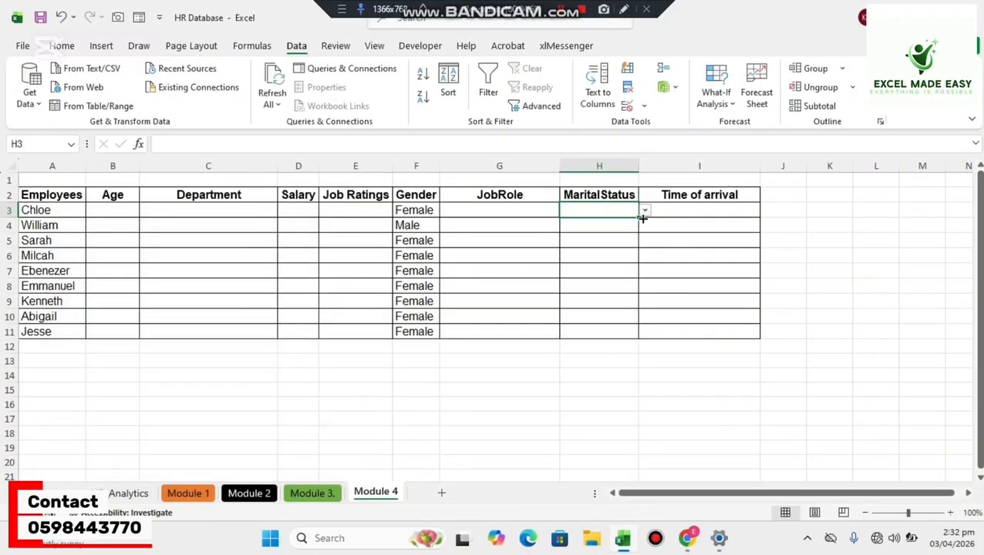
# Fill H3's validation list down the MaritalStatus column through H11 and choose Married in H3.
pyautogui.moveTo(639, 218); pyautogui.dragTo(621, 332)
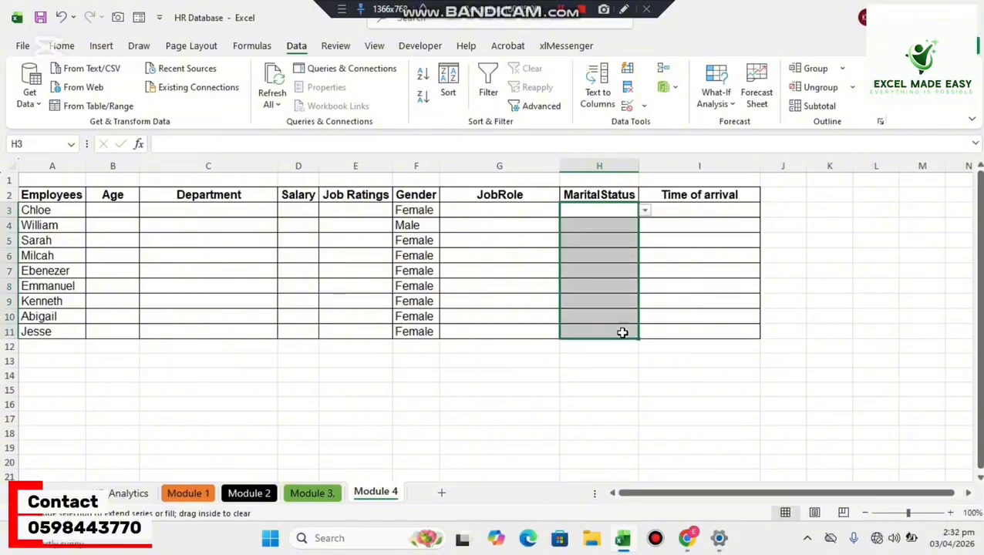
pyautogui.click(516, 212)
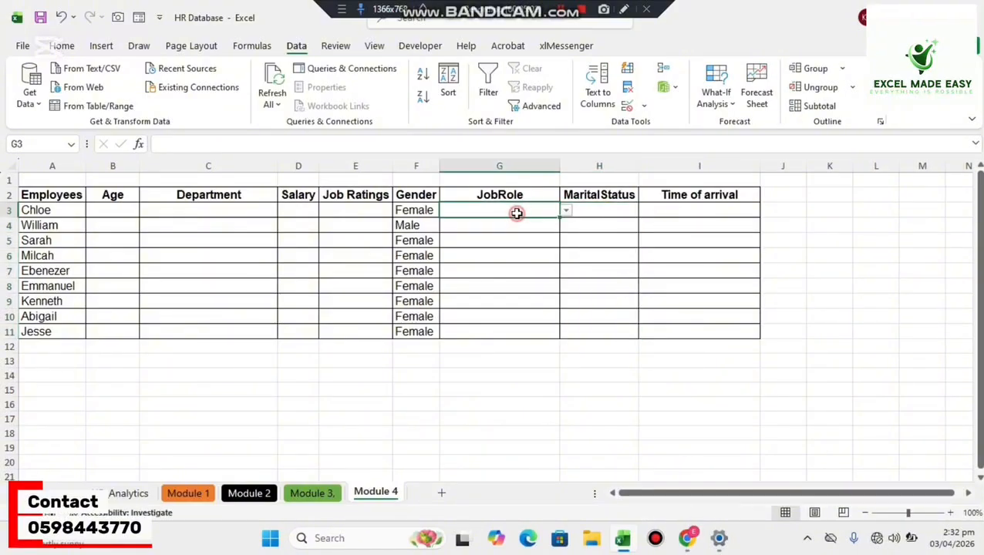
pyautogui.click(600, 209)
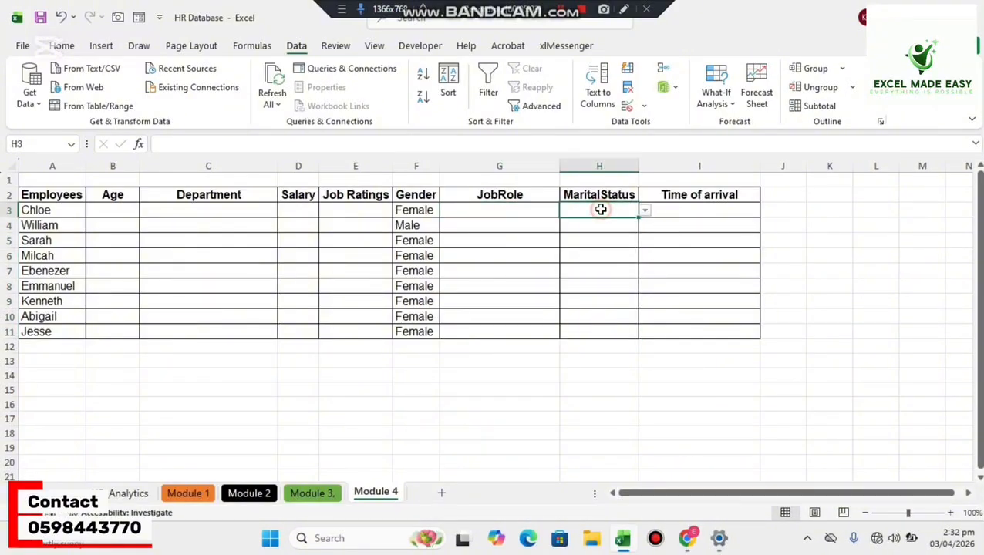
pyautogui.click(643, 211)
pyautogui.click(619, 237)
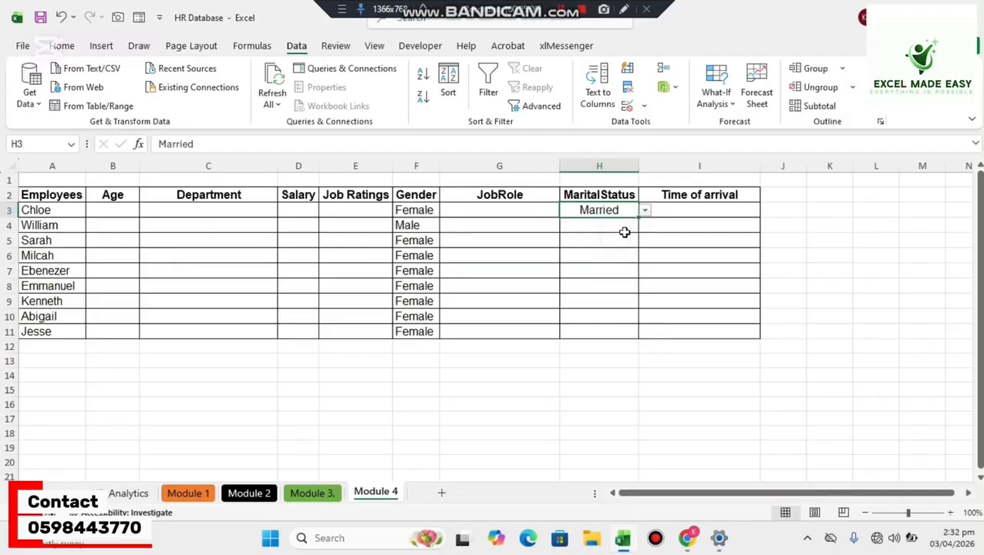
# Choose Widow in H4 and Single in H5 from their marital status validation lists.
pyautogui.click(613, 235)
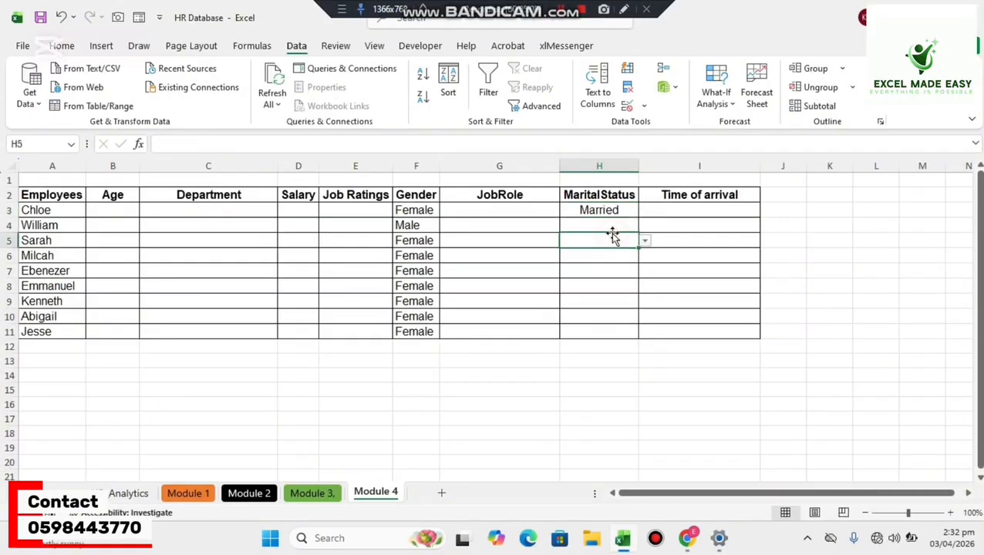
pyautogui.click(609, 224)
pyautogui.click(646, 225)
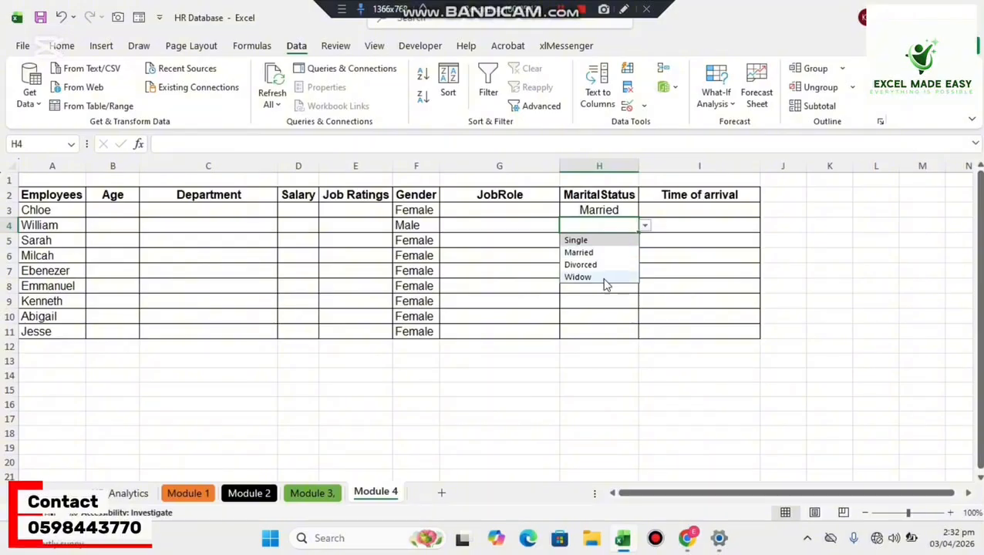
pyautogui.click(602, 278)
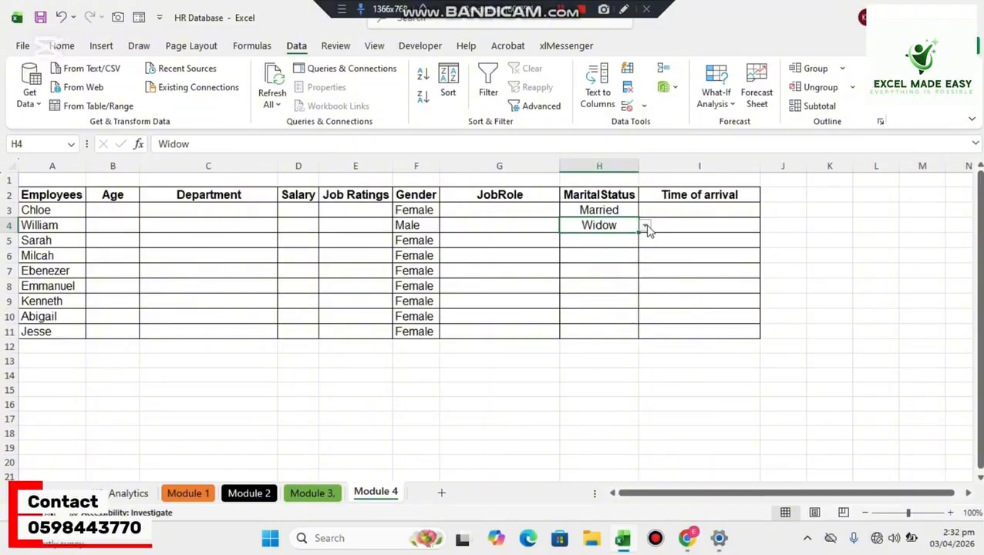
pyautogui.click(614, 244)
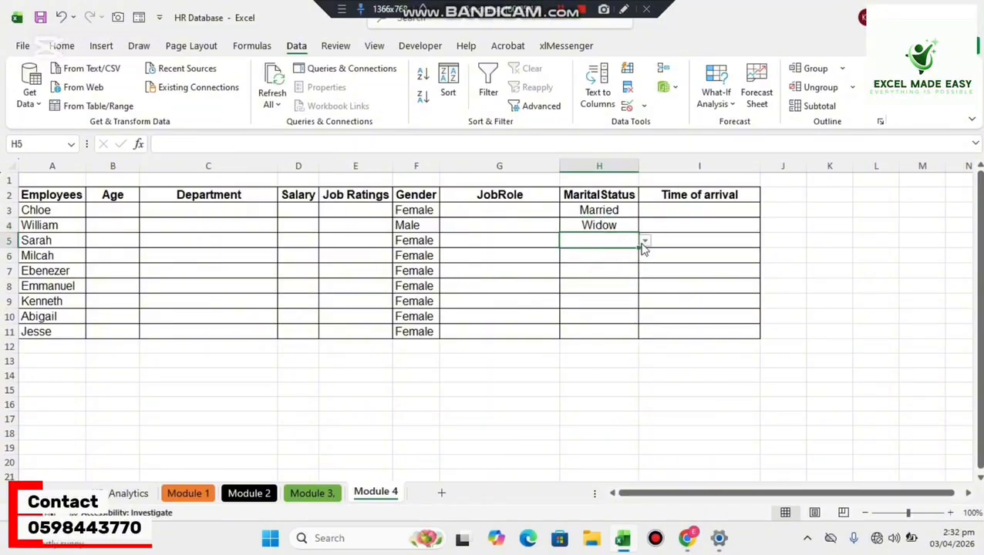
pyautogui.click(644, 243)
pyautogui.click(631, 256)
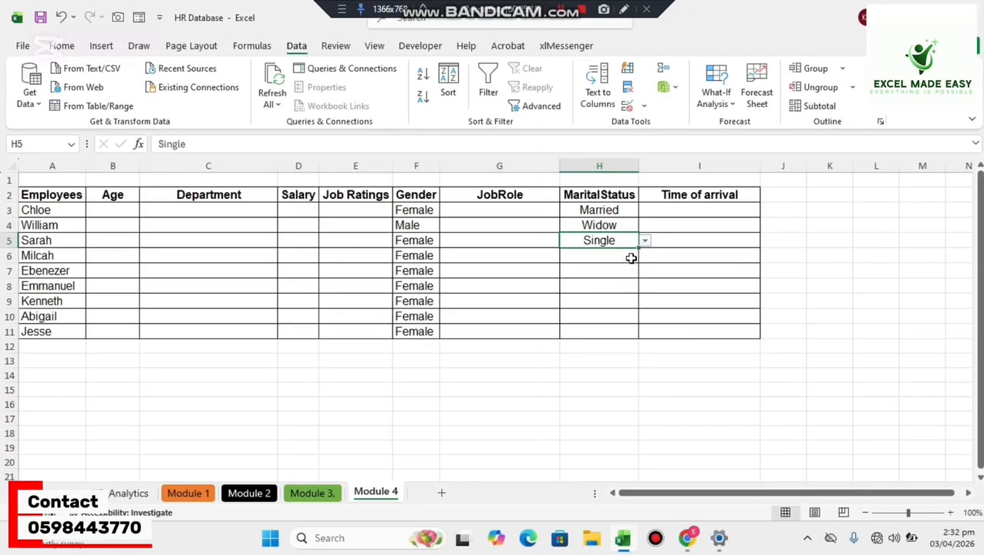
# Choose Divorced as the marital status in both H6 and H7 from their validation lists.
pyautogui.click(613, 258)
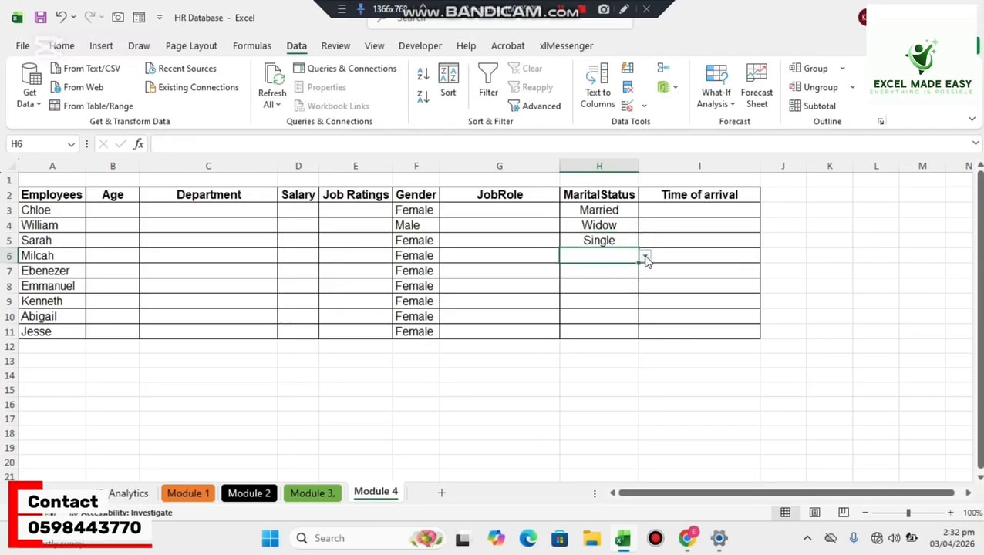
pyautogui.click(644, 256)
pyautogui.click(616, 292)
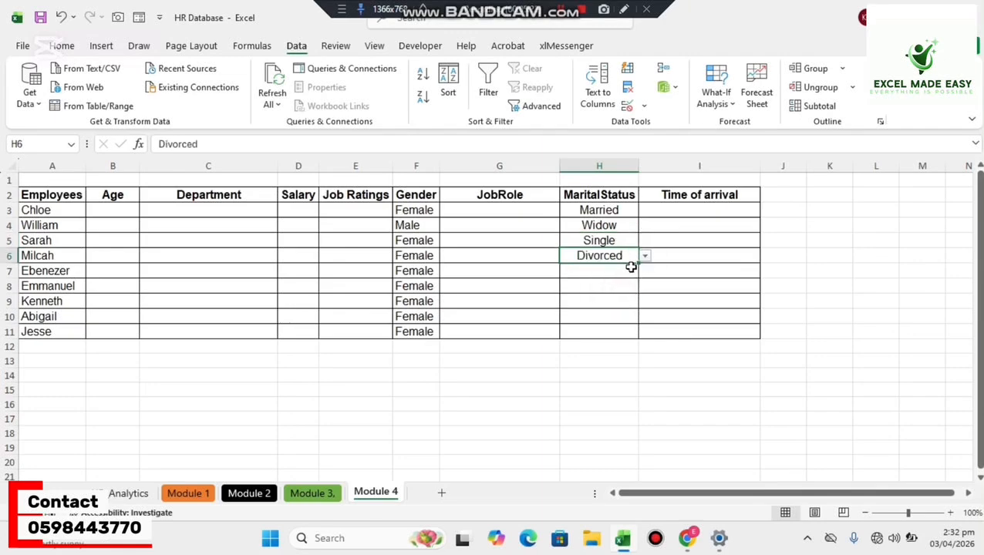
pyautogui.click(630, 268)
pyautogui.click(645, 271)
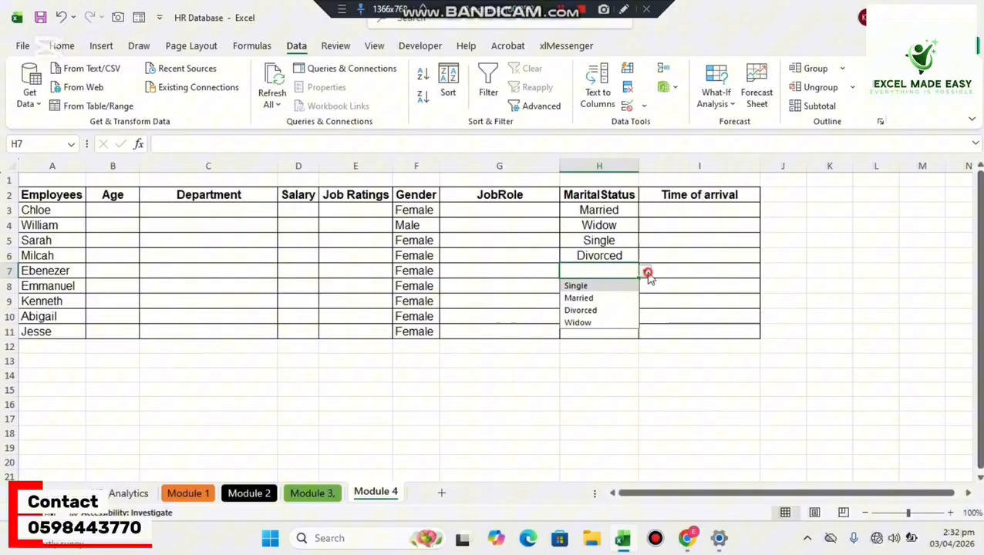
pyautogui.click(613, 311)
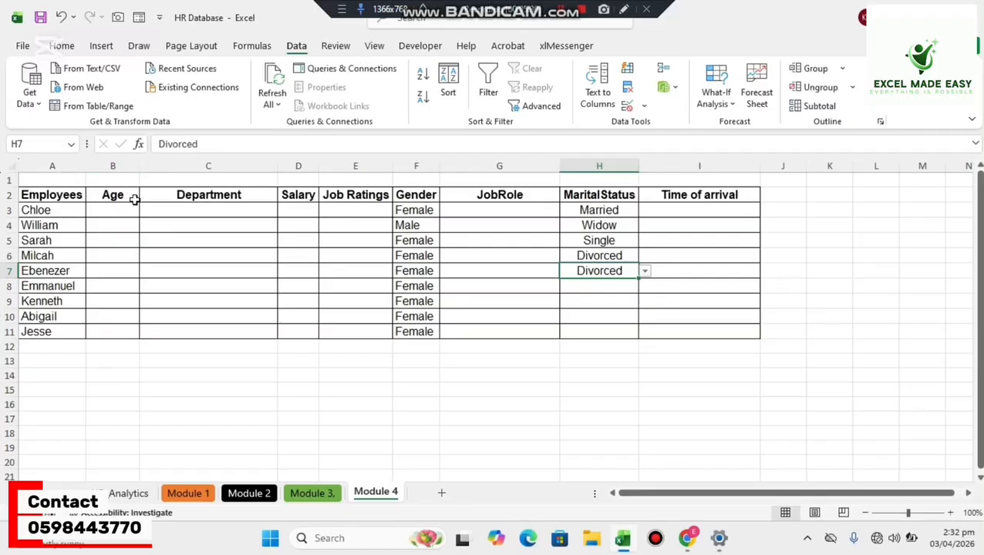
# Enter the age 65 in the unrestricted cell B3, and clear the cell's value.
pyautogui.click(111, 210)
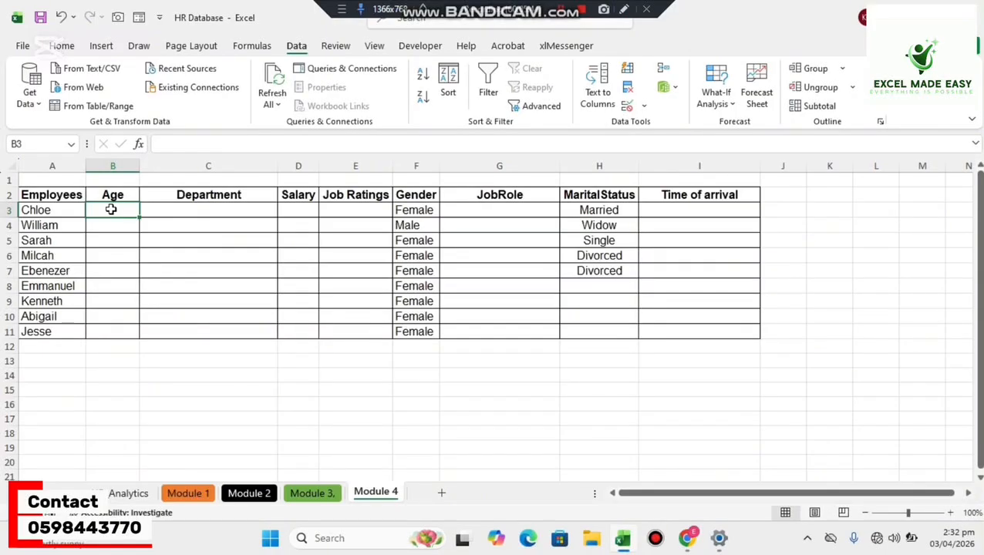
pyautogui.write('65')
pyautogui.press('Return')
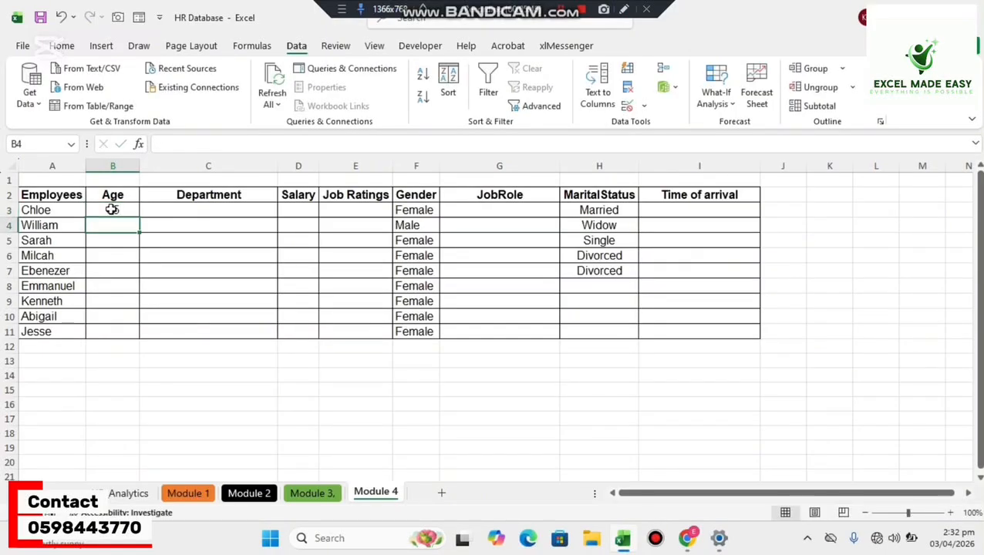
pyautogui.click(112, 210)
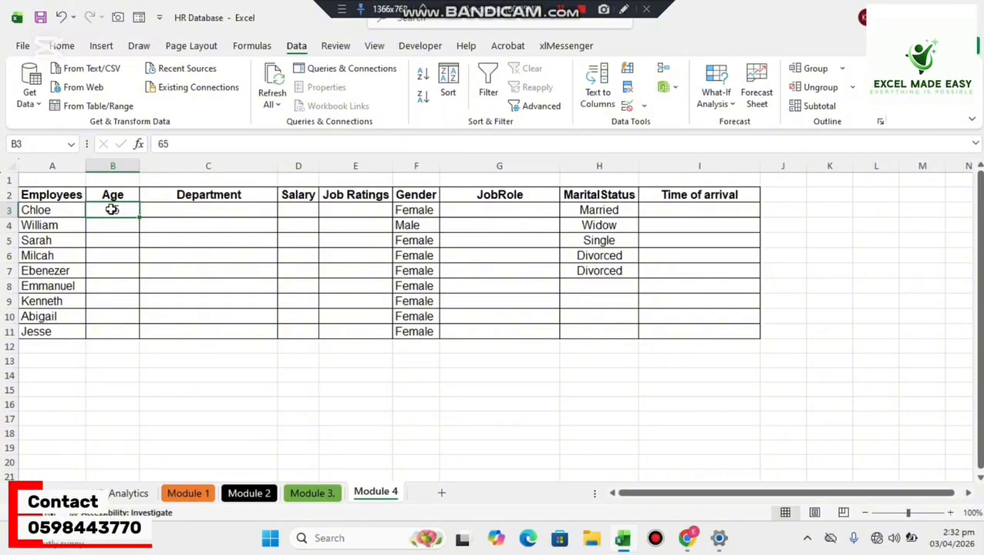
pyautogui.press('Delete')
# Restrict B3 to whole numbers between 18 and 60 with data validation, and fill the rule down the Age column through B11.
pyautogui.click(644, 106)
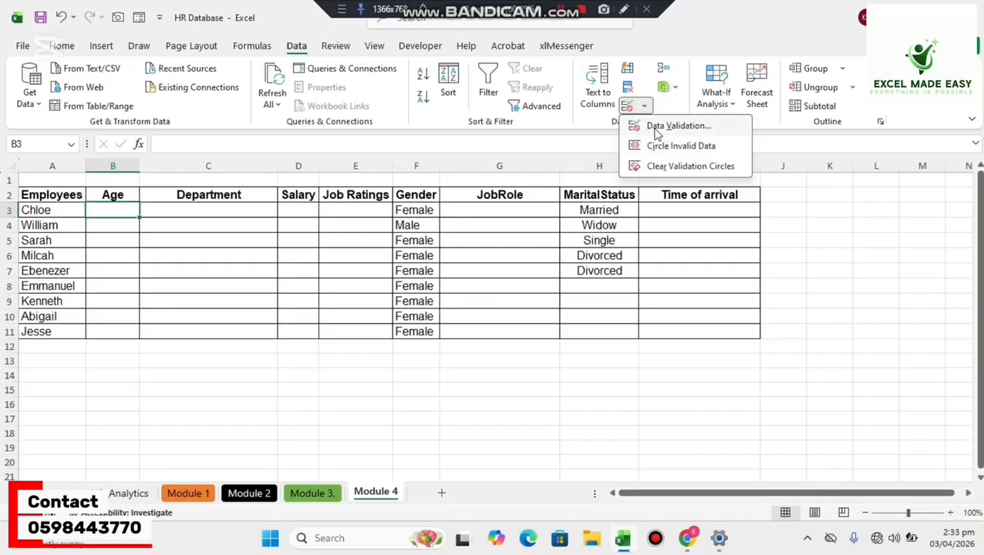
pyautogui.click(655, 128)
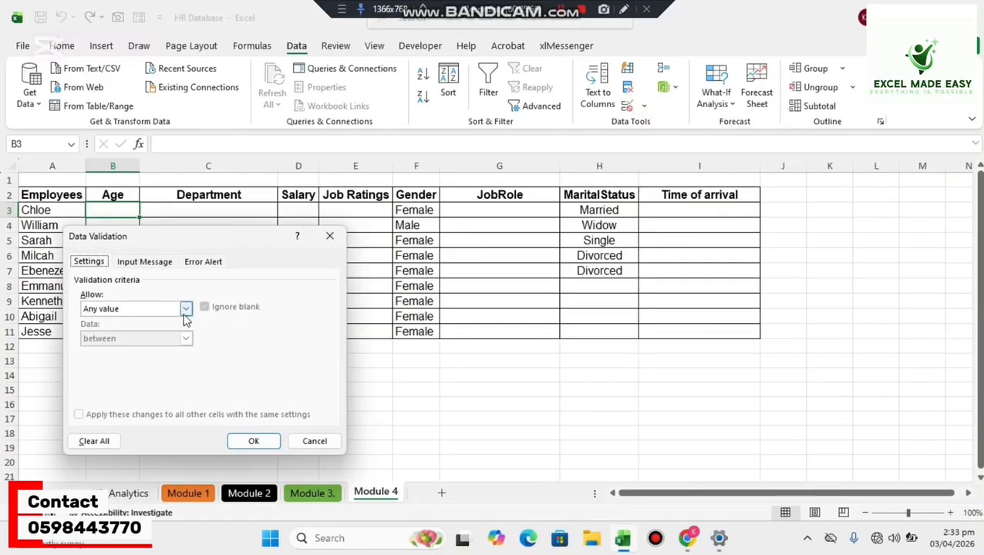
pyautogui.click(185, 309)
pyautogui.click(168, 333)
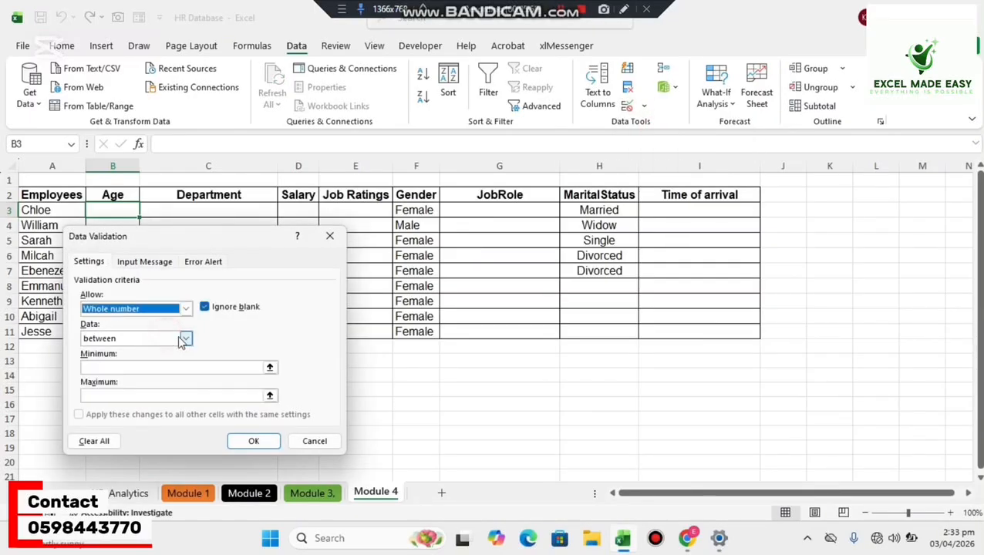
pyautogui.click(98, 369)
pyautogui.write('1')
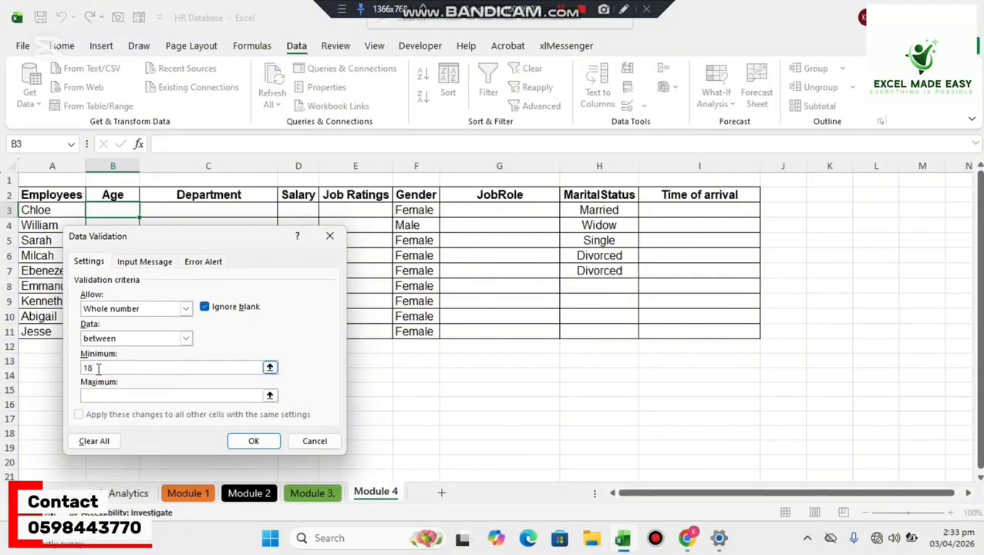
pyautogui.write('8')
pyautogui.click(95, 394)
pyautogui.write('60')
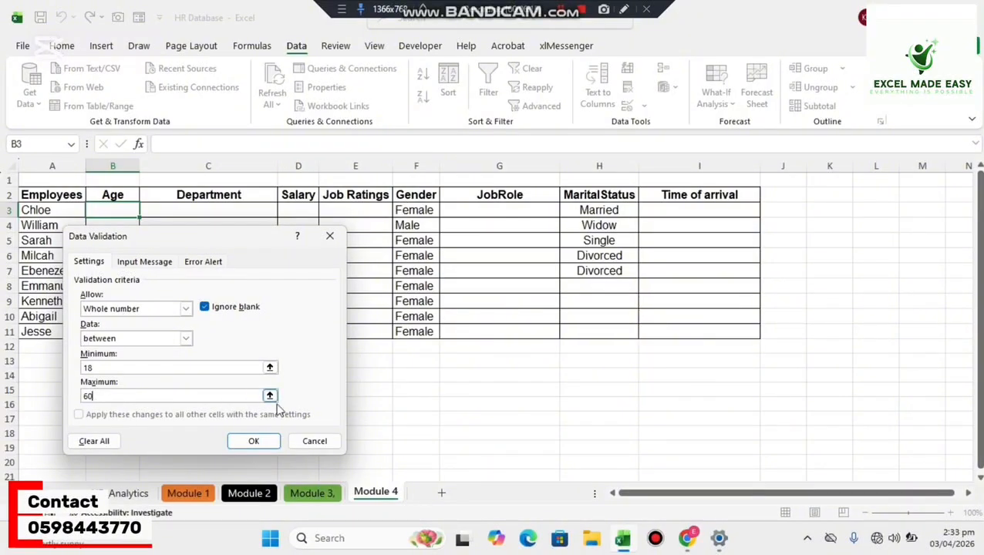
pyautogui.click(267, 446)
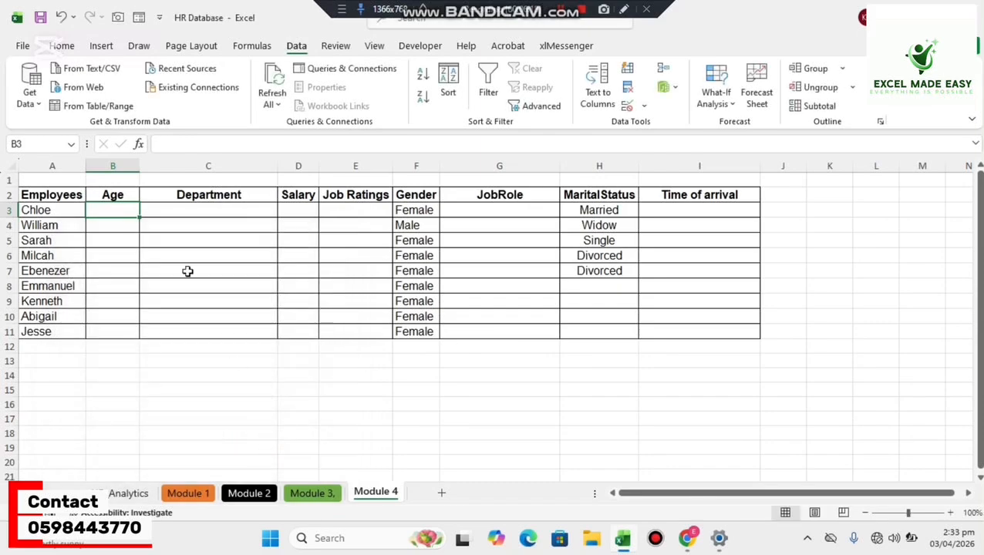
pyautogui.moveTo(137, 218); pyautogui.dragTo(126, 334)
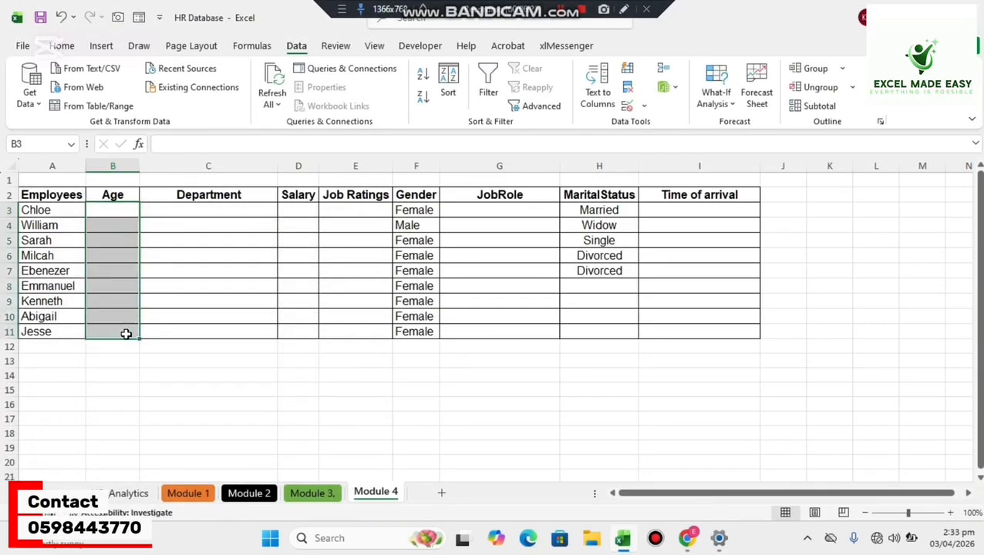
# Try to enter the out-of-range age 16 in B3, and cancel the entry.
pyautogui.click(118, 212)
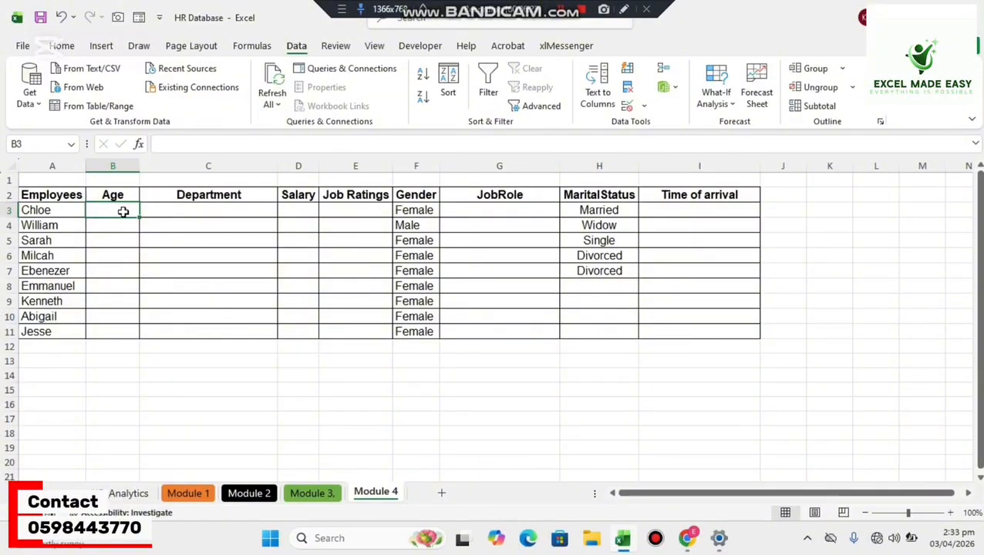
pyautogui.write('16')
pyautogui.press('Return')
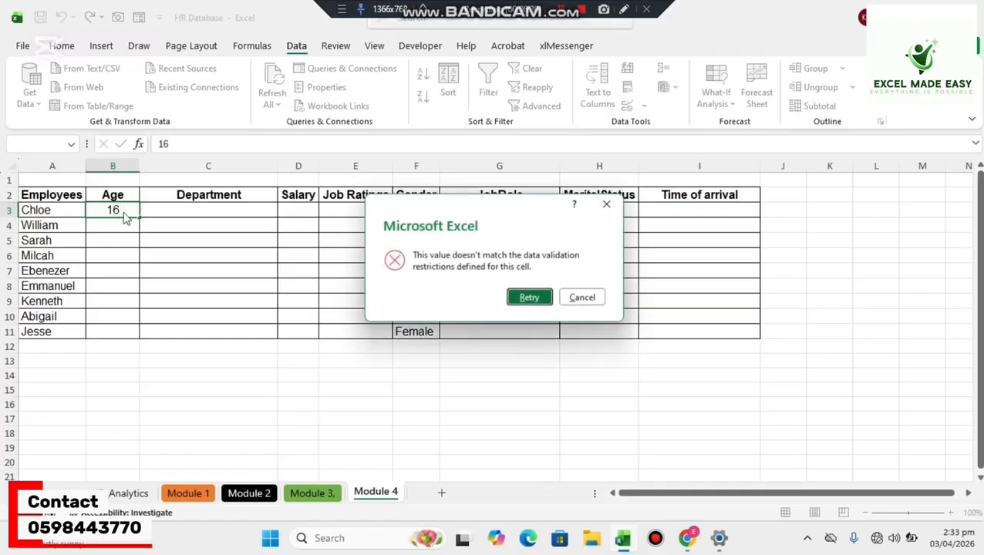
pyautogui.click(609, 205)
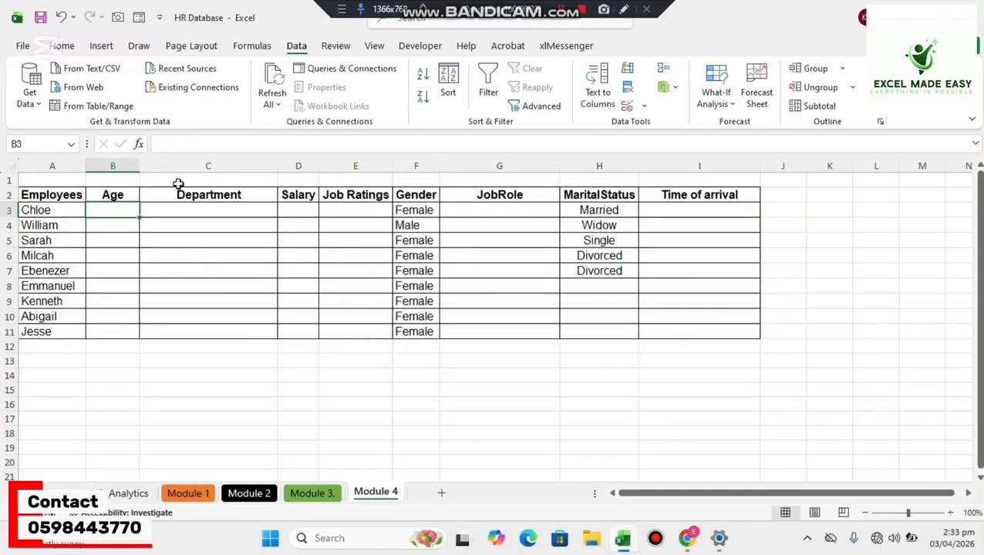
# Try to enter the out-of-range age 67 in B3, and cancel the entry.
pyautogui.write('67')
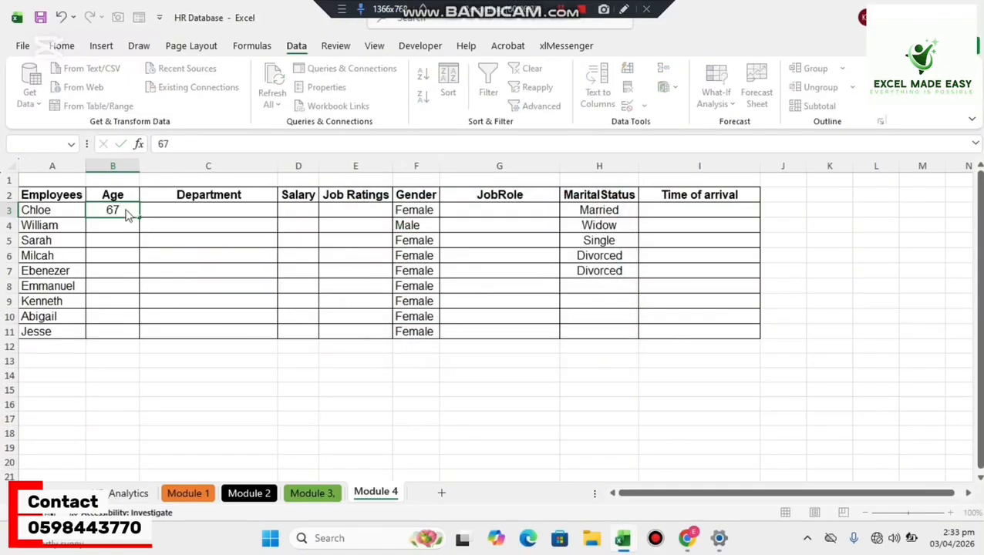
pyautogui.press('Return')
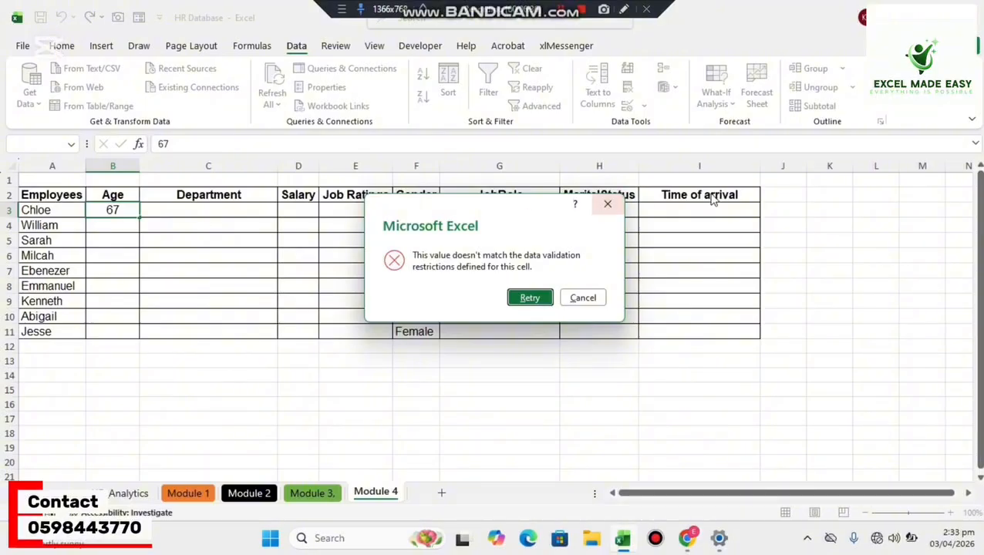
pyautogui.click(607, 204)
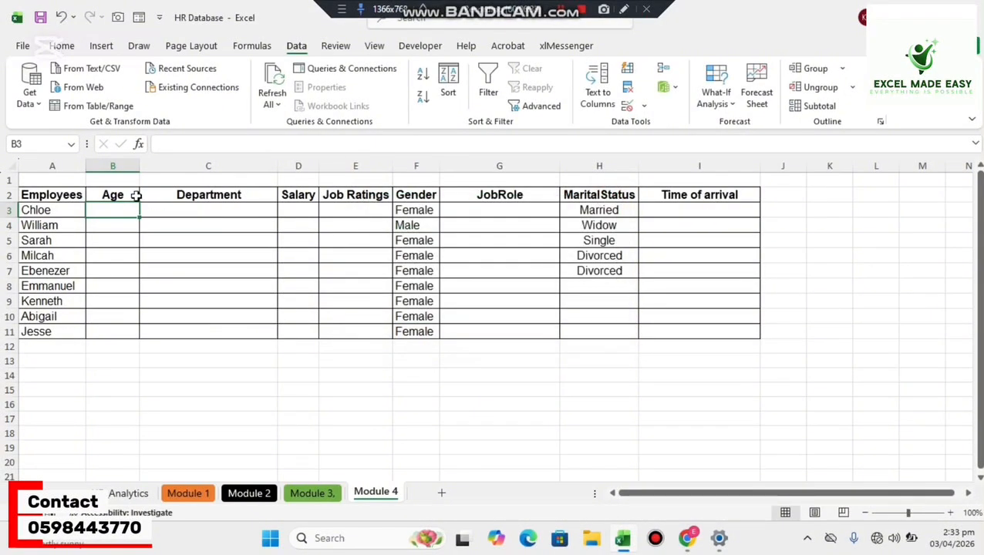
# Enter the ages 18, 28, 34, 56 and 60 in cells B3 through B7.
pyautogui.write('18')
pyautogui.press('Return')
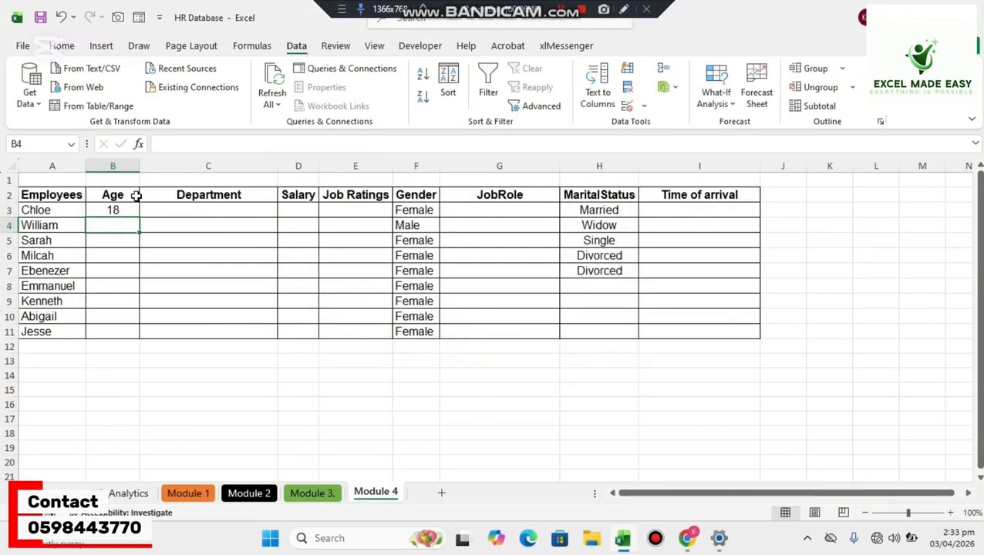
pyautogui.write('28')
pyautogui.press('Return')
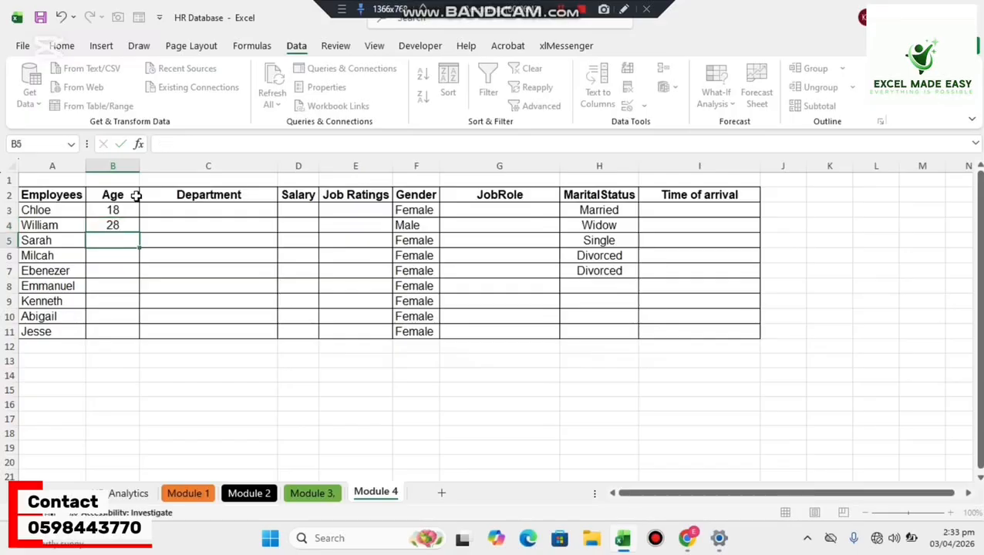
pyautogui.write('34')
pyautogui.press('Return')
pyautogui.write('56')
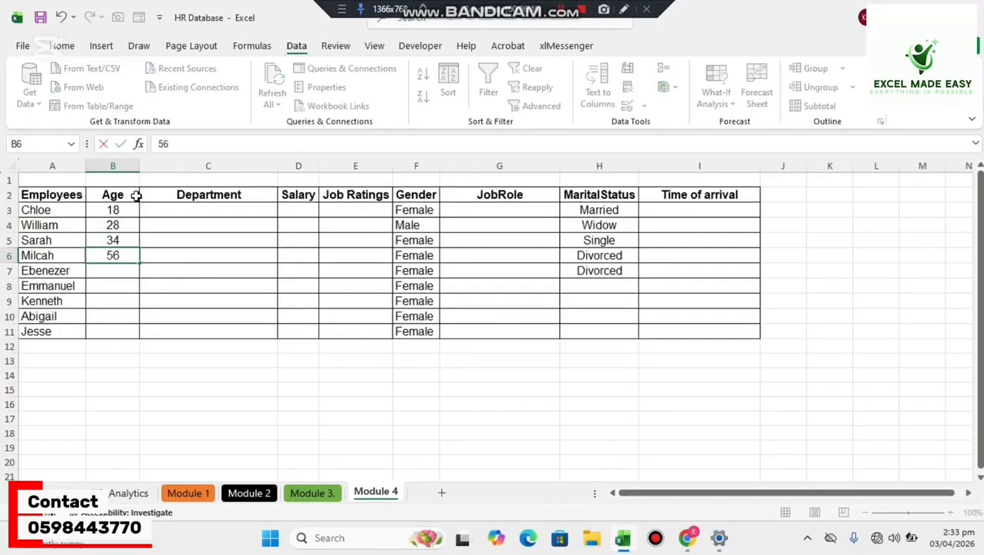
pyautogui.press('Return')
pyautogui.write('60')
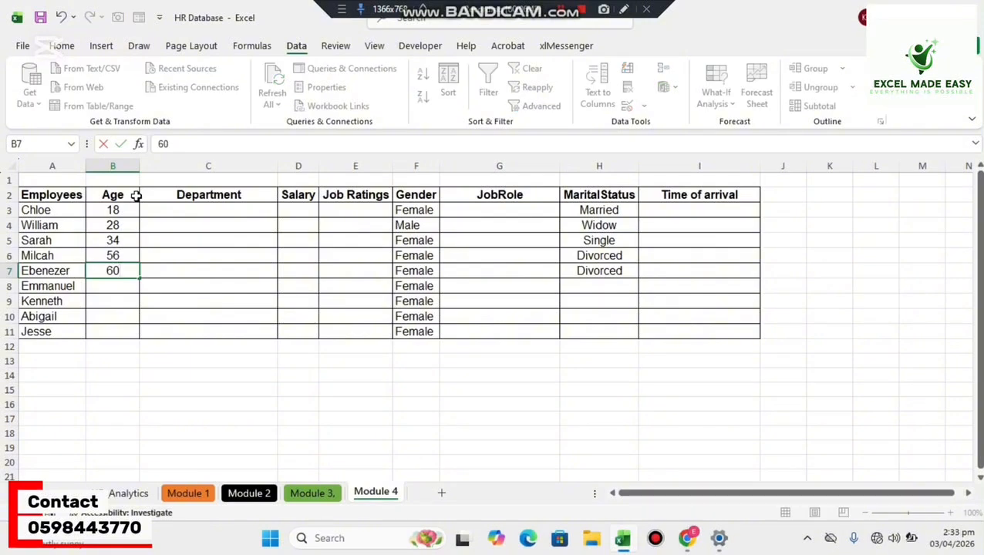
pyautogui.press('Return')
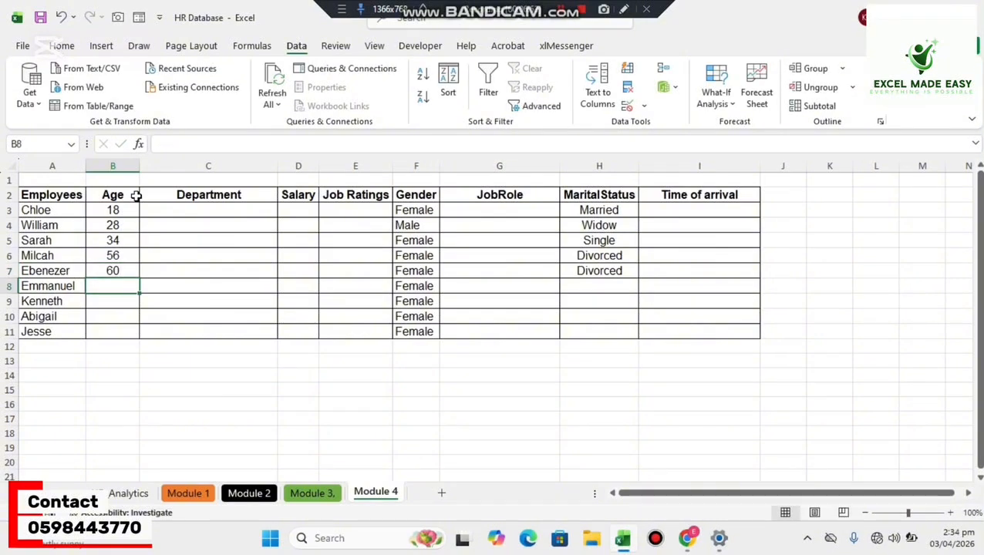
# Try the out-of-range age 67 in B8, and retry the entry with 50.
pyautogui.write('67')
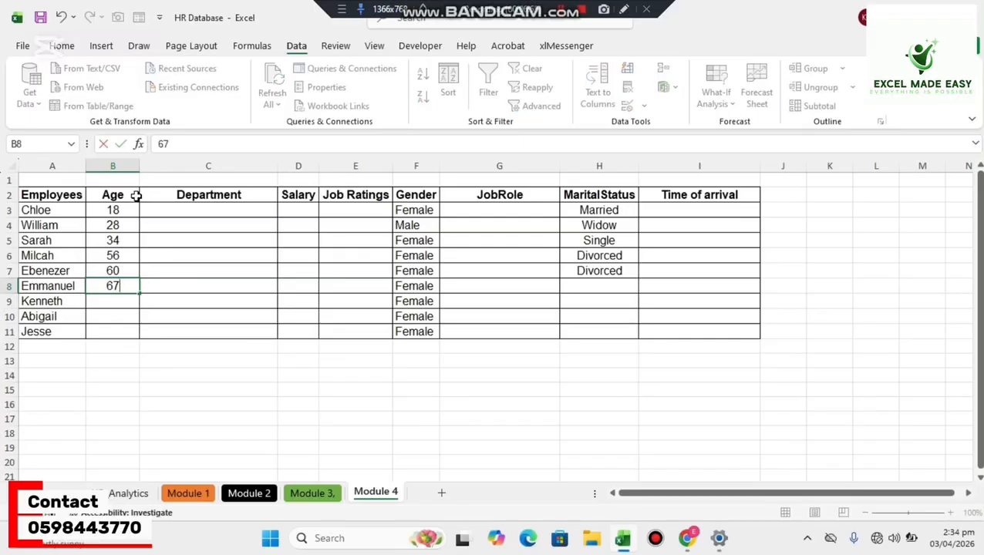
pyautogui.press('Return')
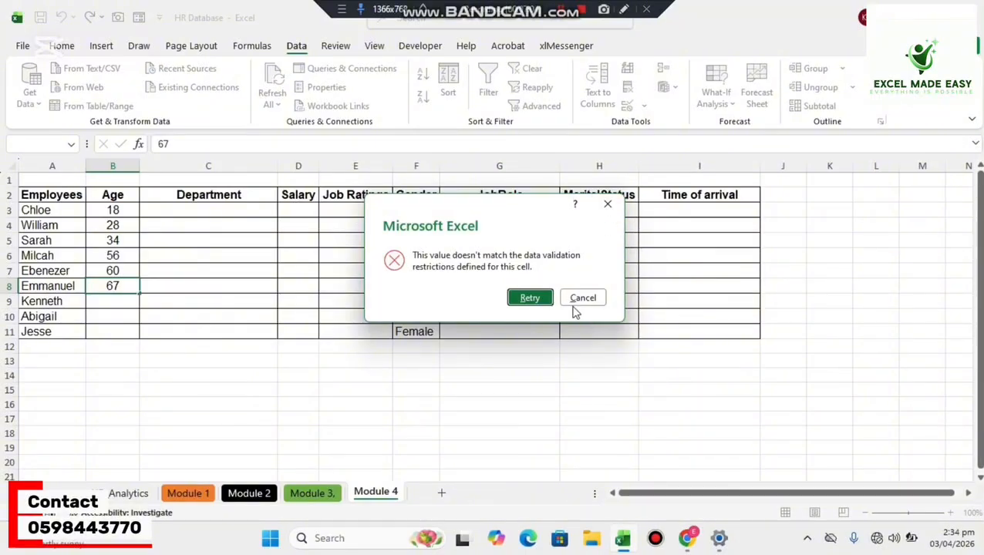
pyautogui.click(529, 300)
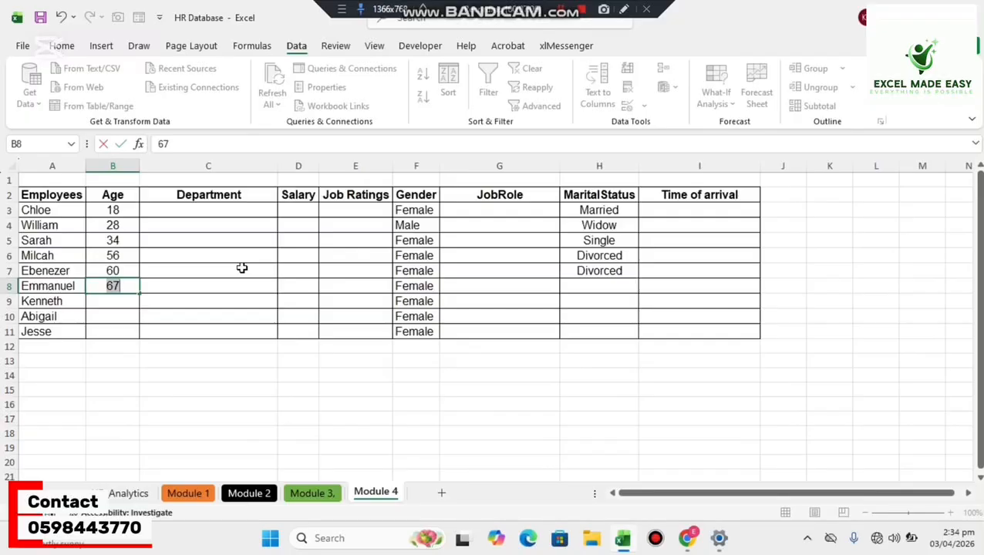
pyautogui.write('50')
pyautogui.press('Return')
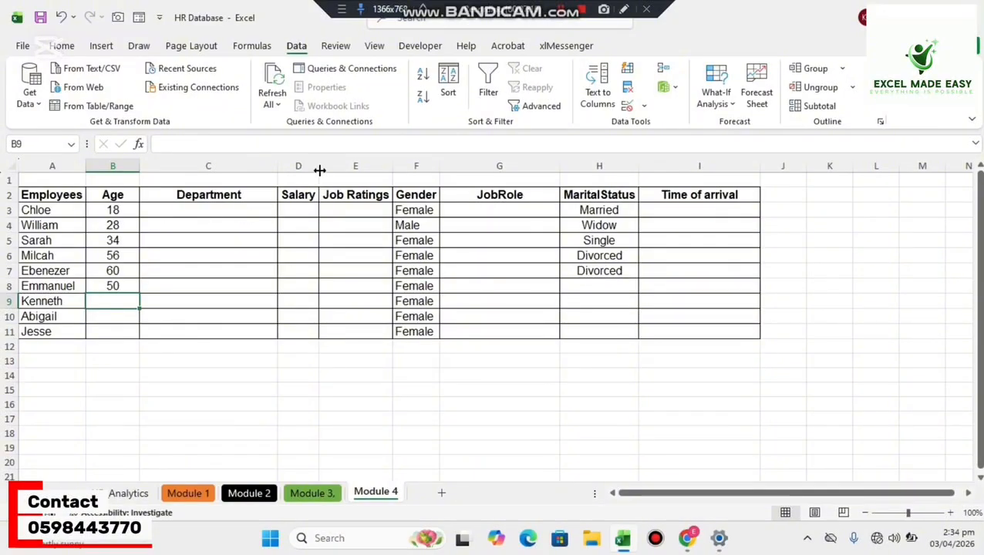
# Widen the Salary column, and choose Decimal as the allowed data validation type for D3.
pyautogui.moveTo(319, 166); pyautogui.dragTo(355, 171)
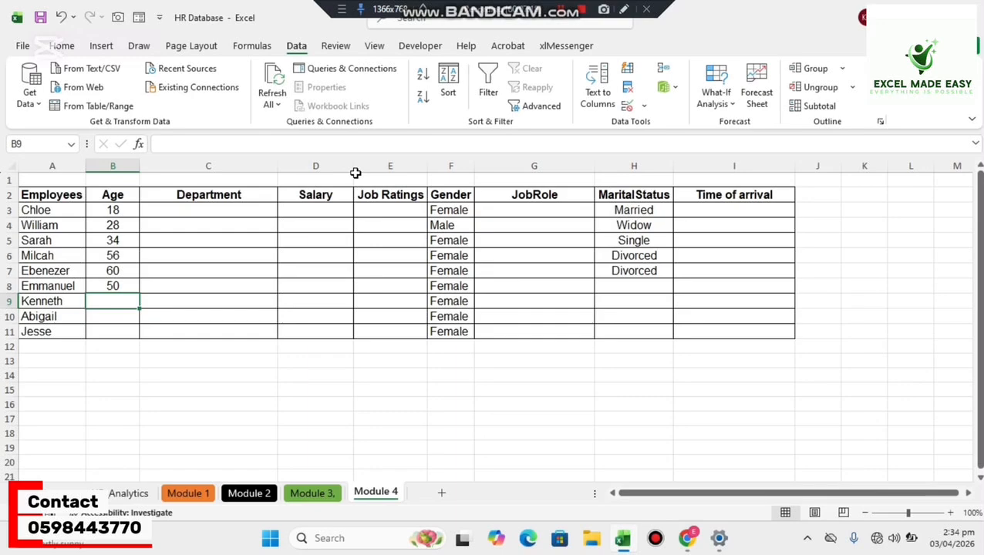
pyautogui.click(321, 203)
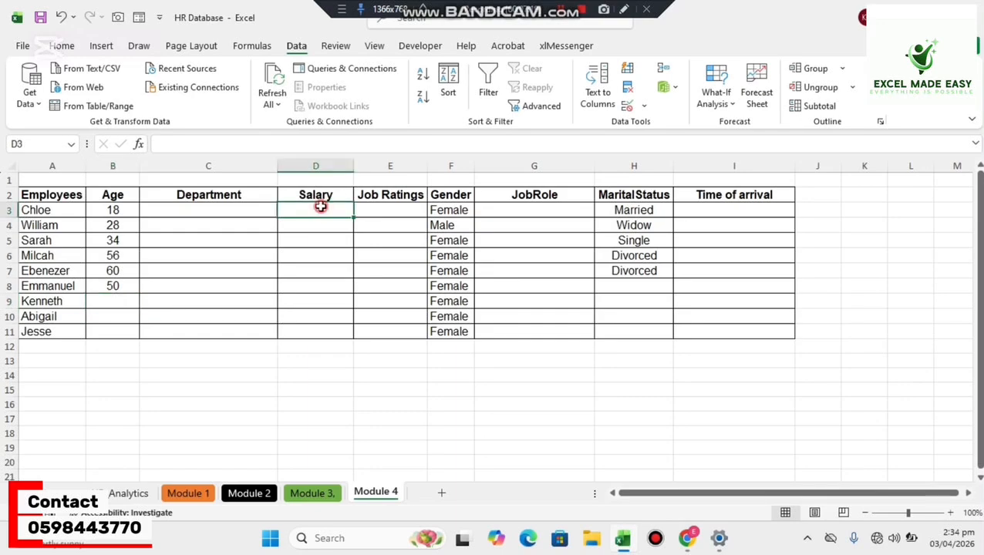
pyautogui.click(628, 106)
pyautogui.click(652, 127)
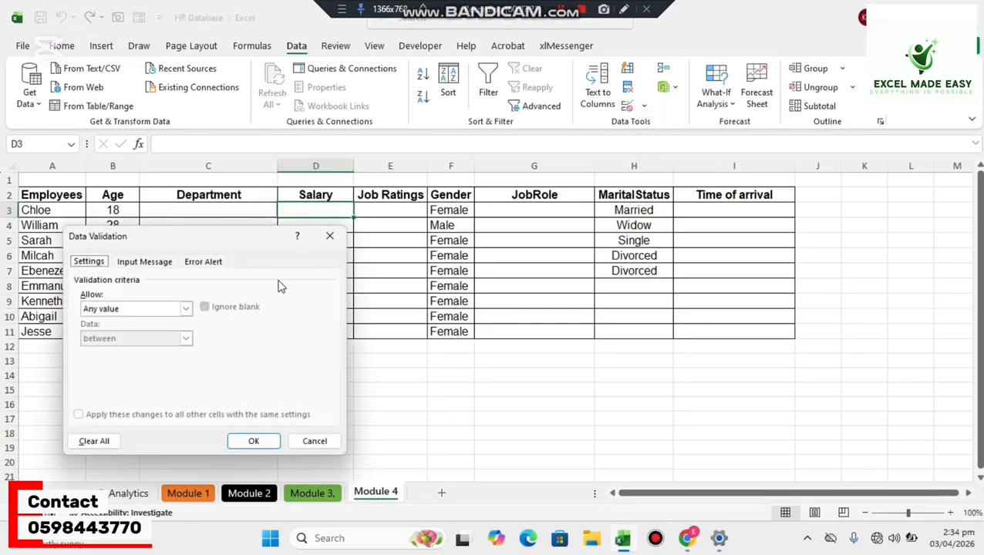
pyautogui.click(186, 308)
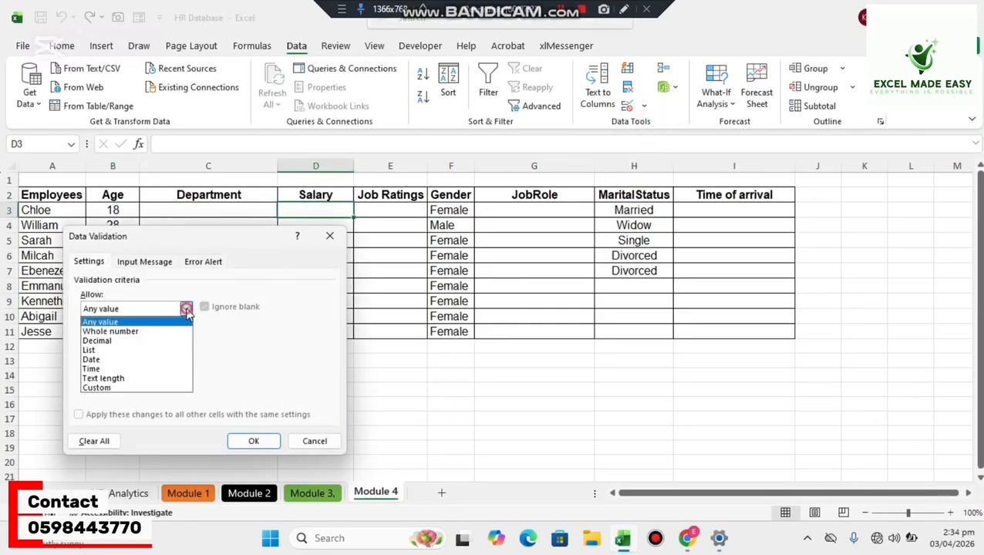
pyautogui.click(146, 341)
# Limit D3 to decimals between 400 and 10000, and fill the rule down the Salary column through D11.
pyautogui.click(132, 368)
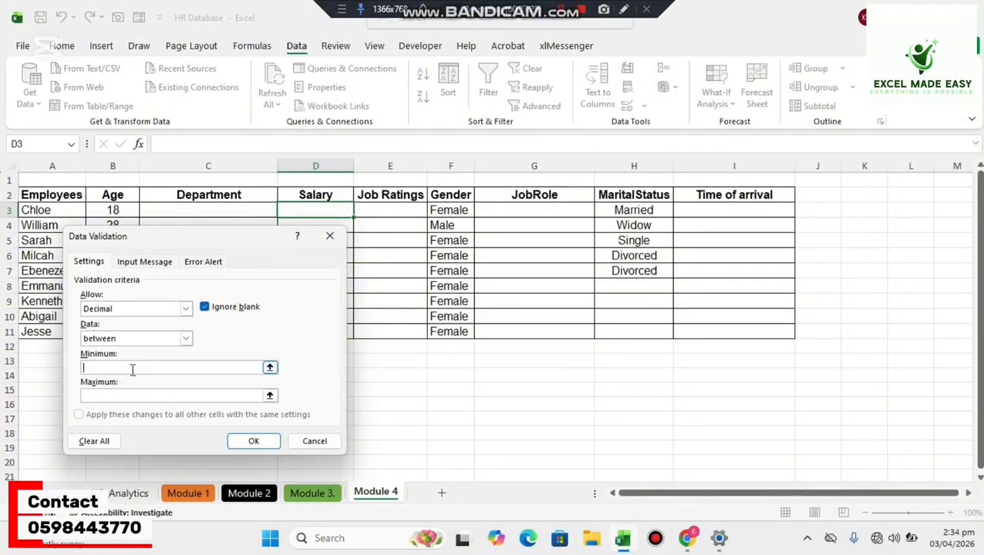
pyautogui.write('400++D')
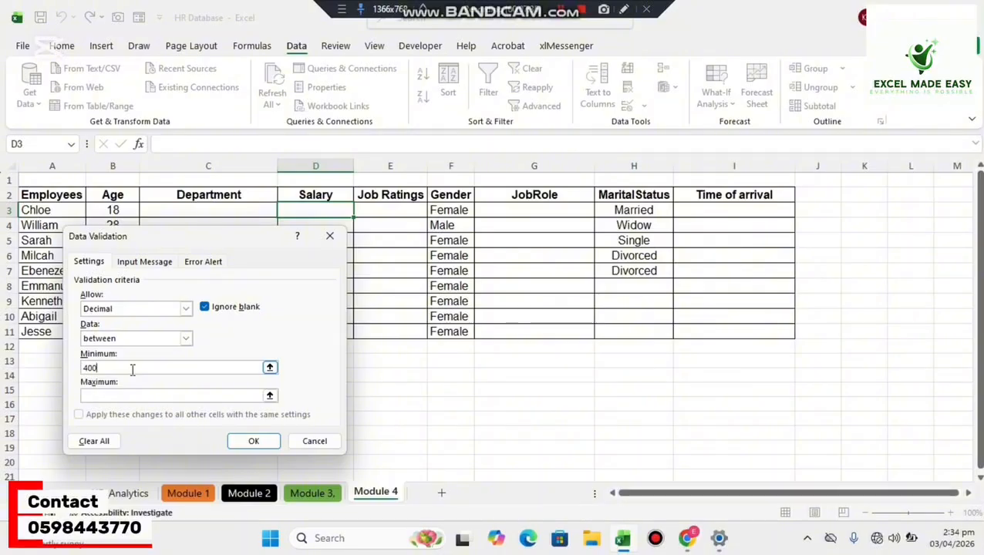
pyautogui.click(130, 395)
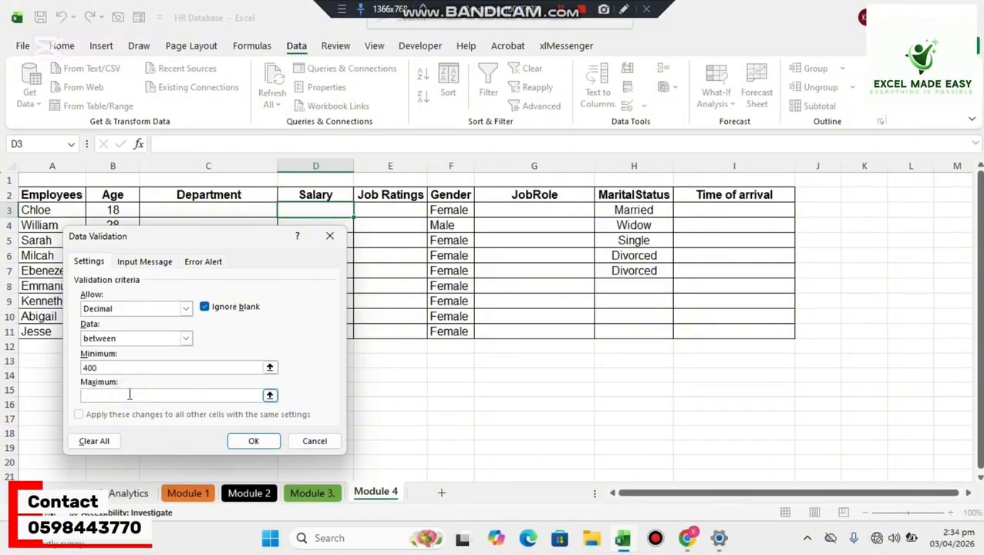
pyautogui.write('10000')
pyautogui.click(252, 442)
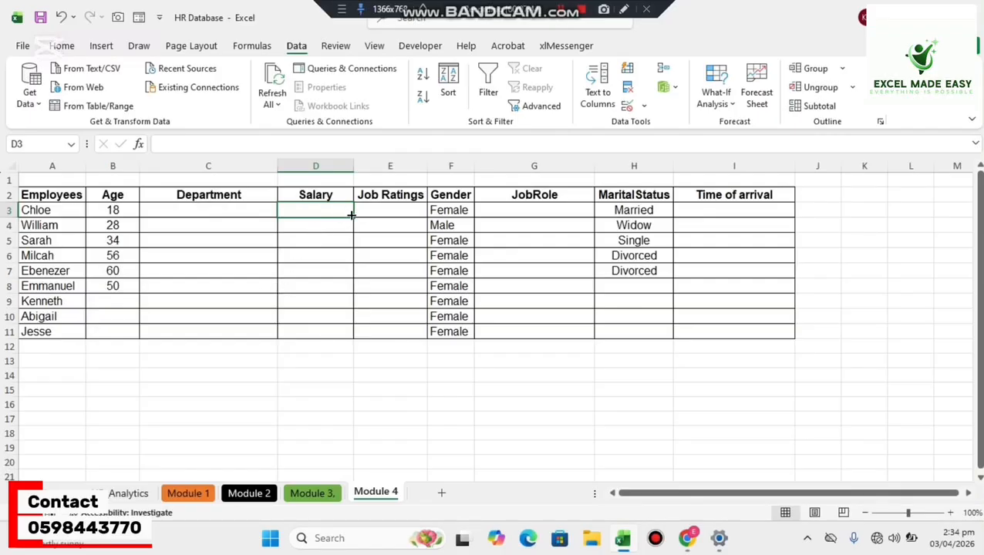
pyautogui.moveTo(352, 217); pyautogui.dragTo(324, 338)
# Try to enter the out-of-range salary 350 in D3, and cancel the entry.
pyautogui.click(311, 208)
pyautogui.write('350')
pyautogui.press('Return')
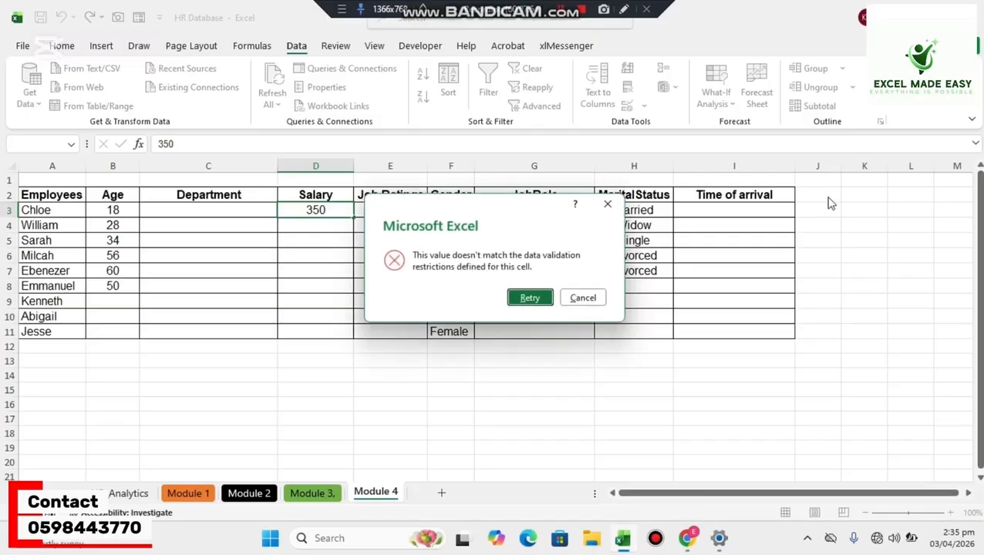
pyautogui.click(607, 207)
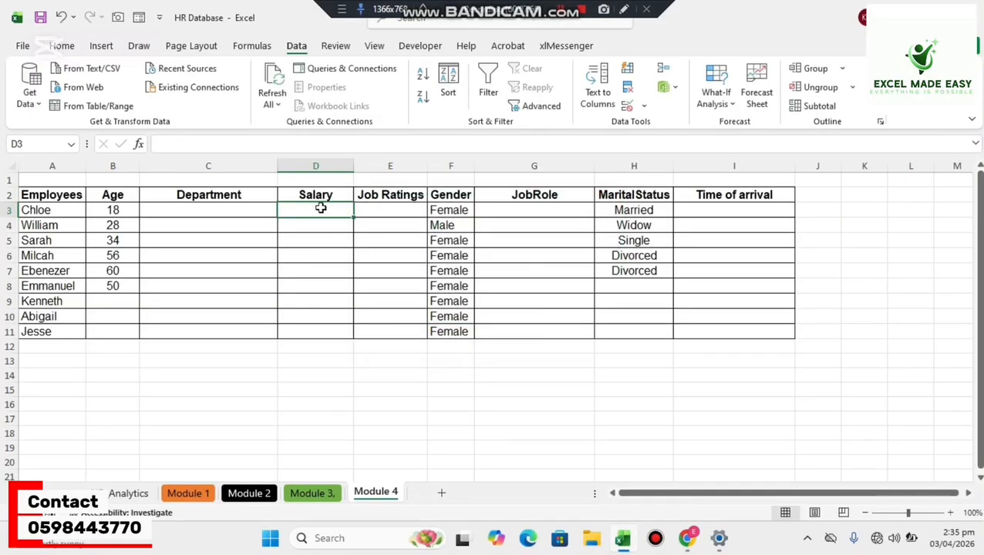
# Test D3 with the salary 450.8 and clear it, then refill the blank validated cell down through D11.
pyautogui.write('450.8')
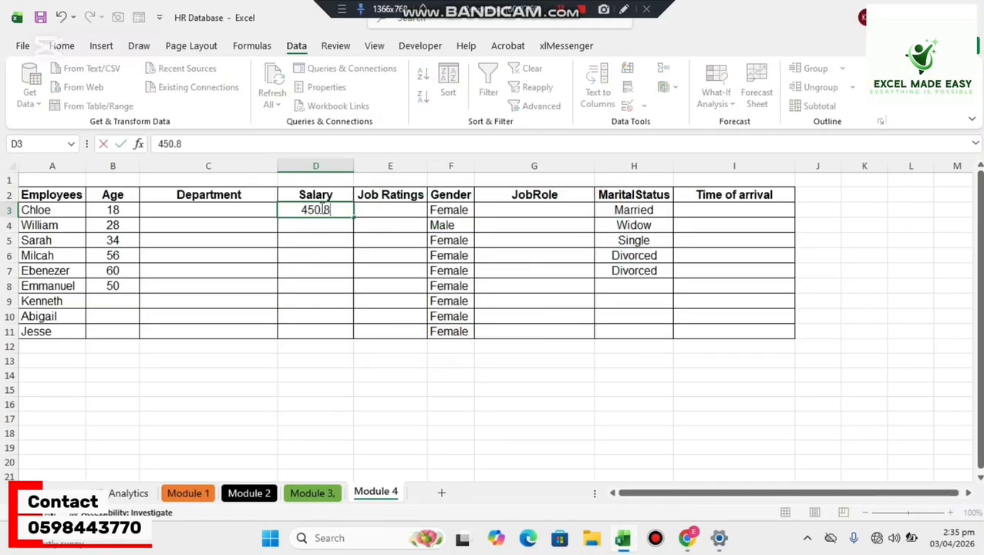
pyautogui.click(321, 209)
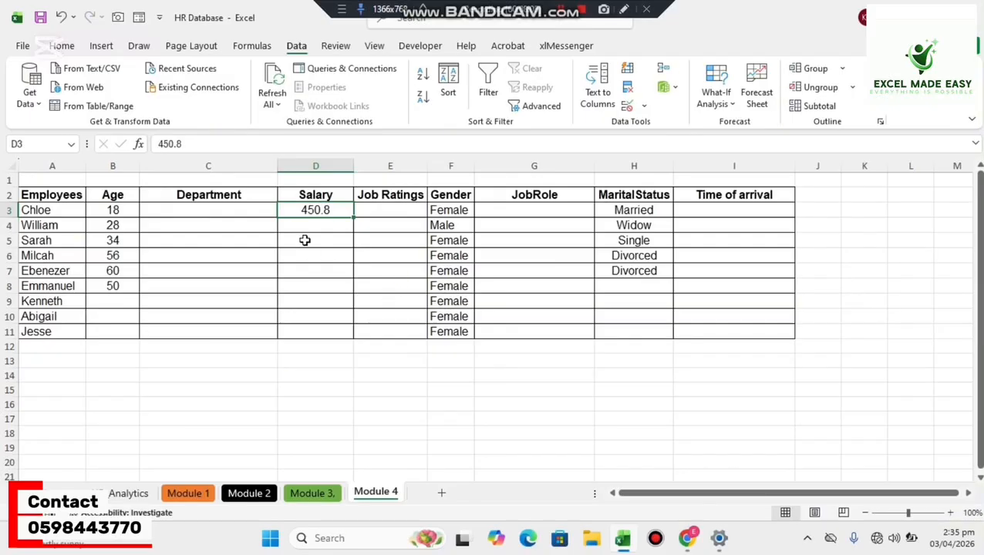
pyautogui.press('Delete')
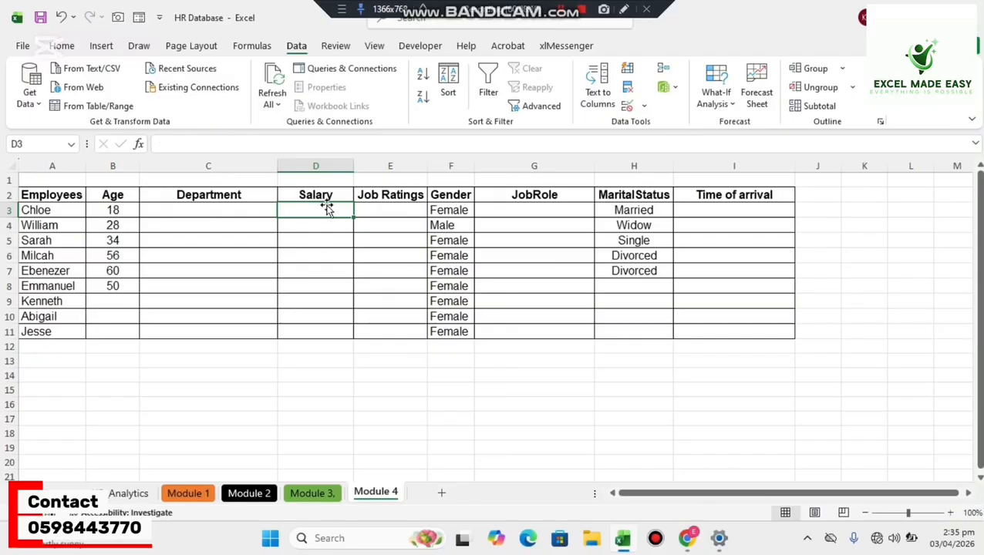
pyautogui.moveTo(353, 217); pyautogui.dragTo(344, 333)
pyautogui.click(228, 210)
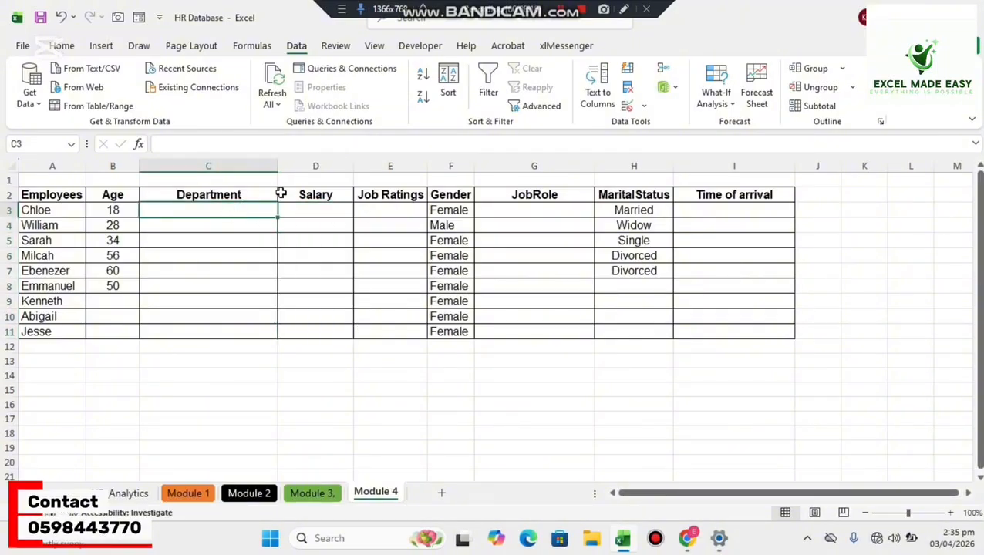
pyautogui.click(643, 108)
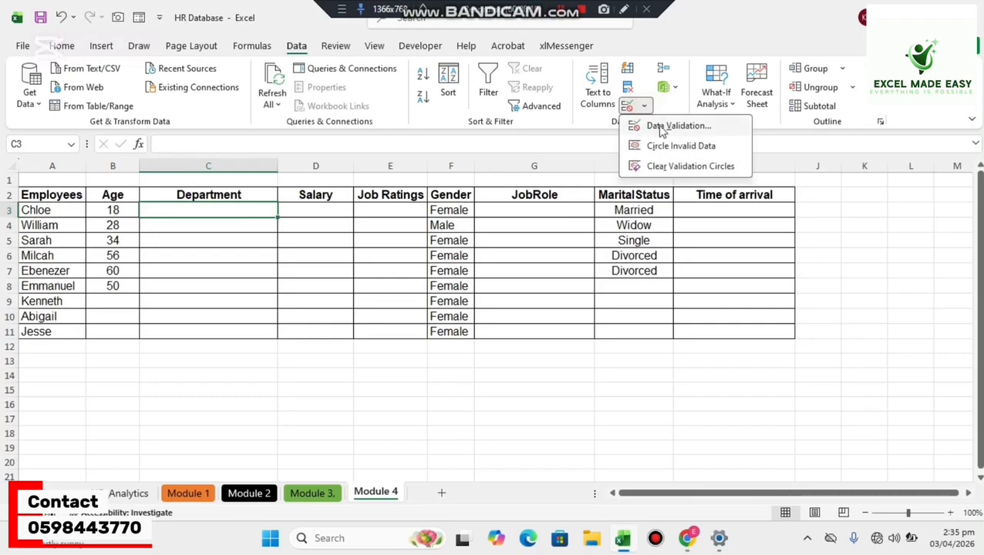
pyautogui.click(644, 106)
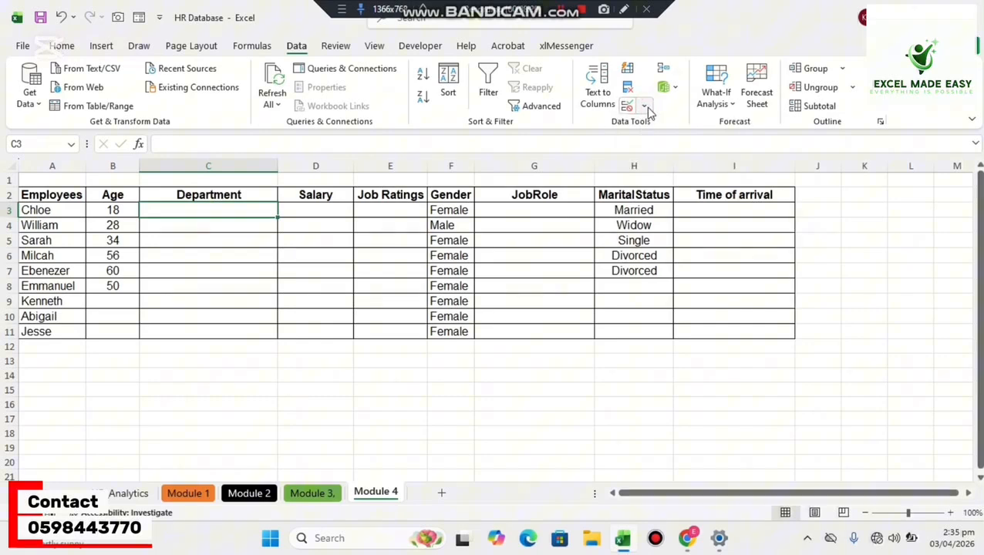
# Restrict I3 in the Time of arrival column to times between a start time at hour 8 and an end time with data validation.
pyautogui.click(713, 209)
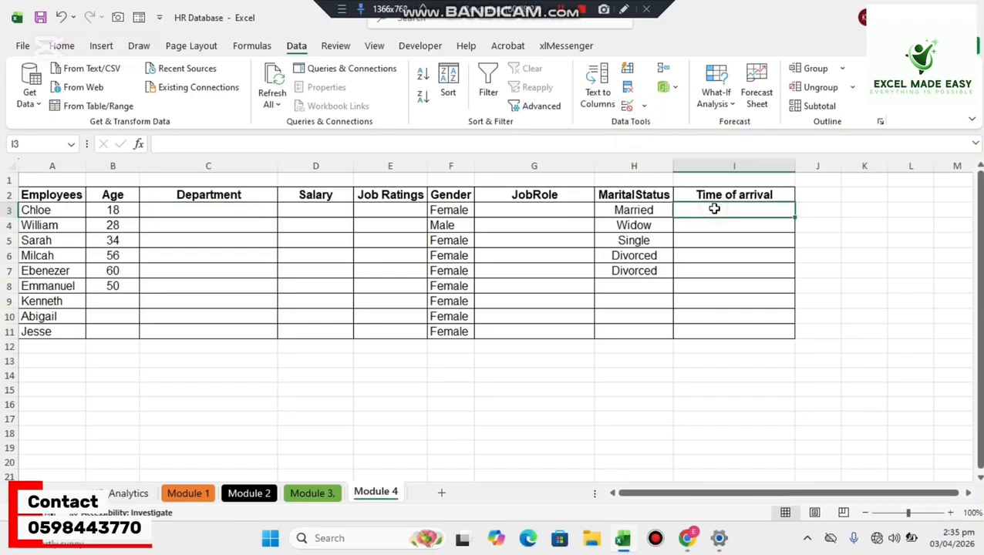
pyautogui.click(643, 106)
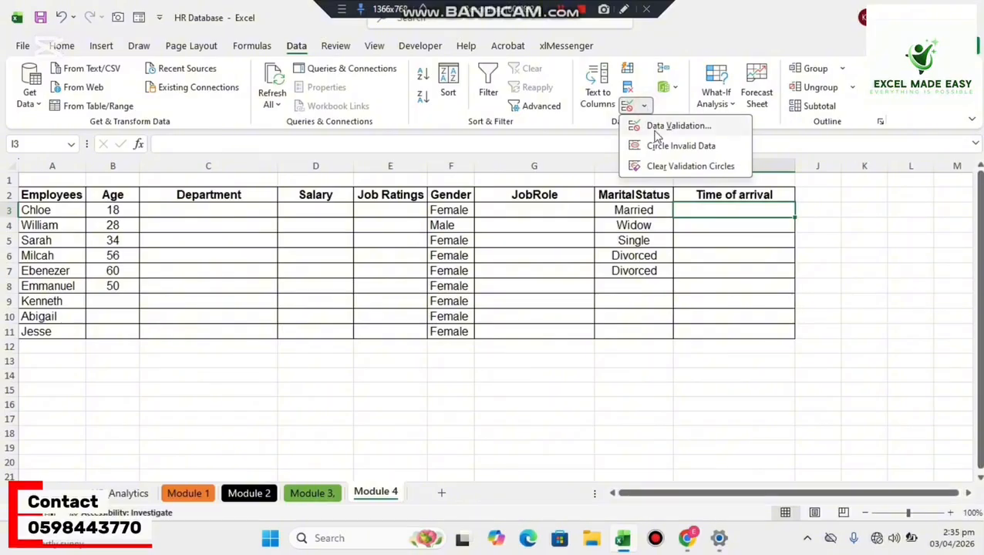
pyautogui.click(663, 126)
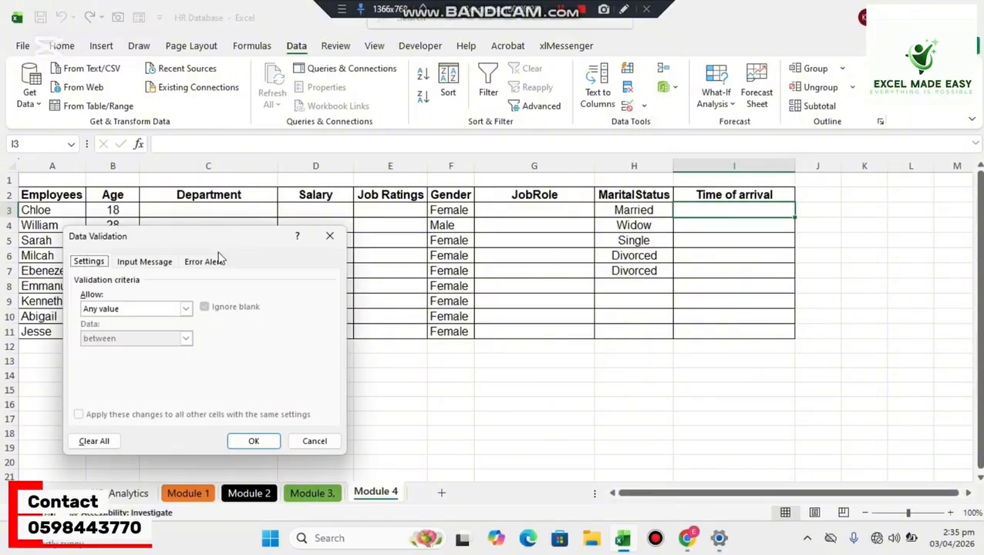
pyautogui.click(187, 309)
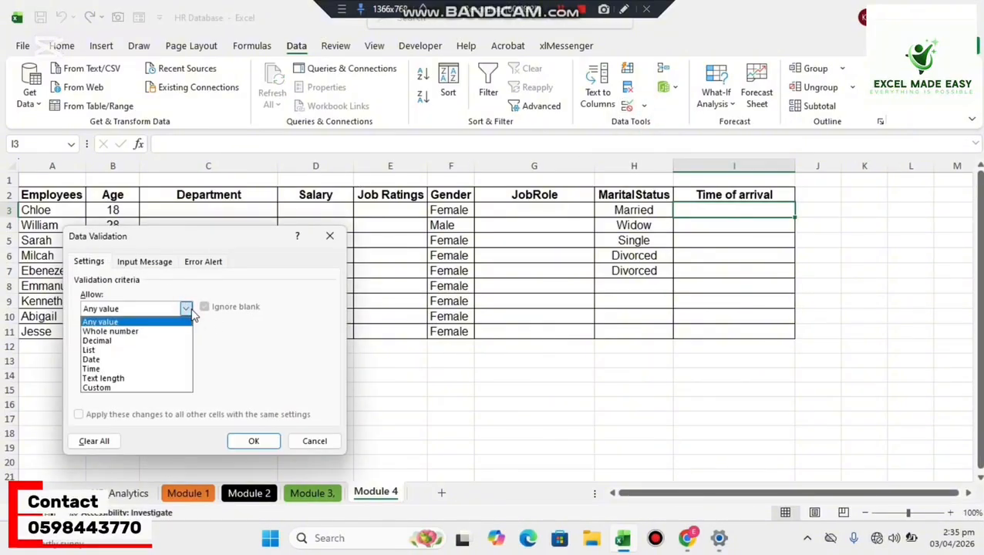
pyautogui.click(135, 370)
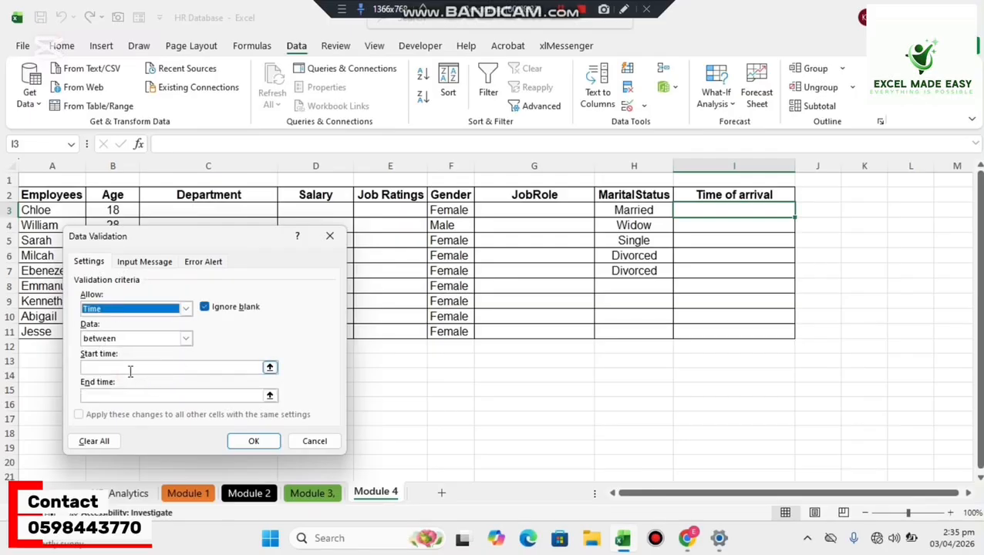
pyautogui.click(130, 369)
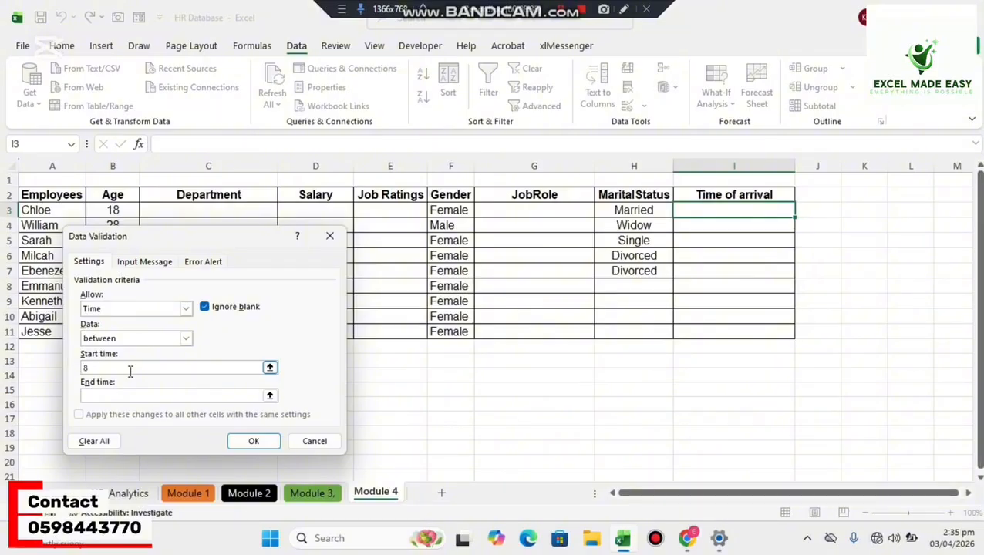
pyautogui.write('8:00')
pyautogui.click(128, 395)
pyautogui.click(244, 446)
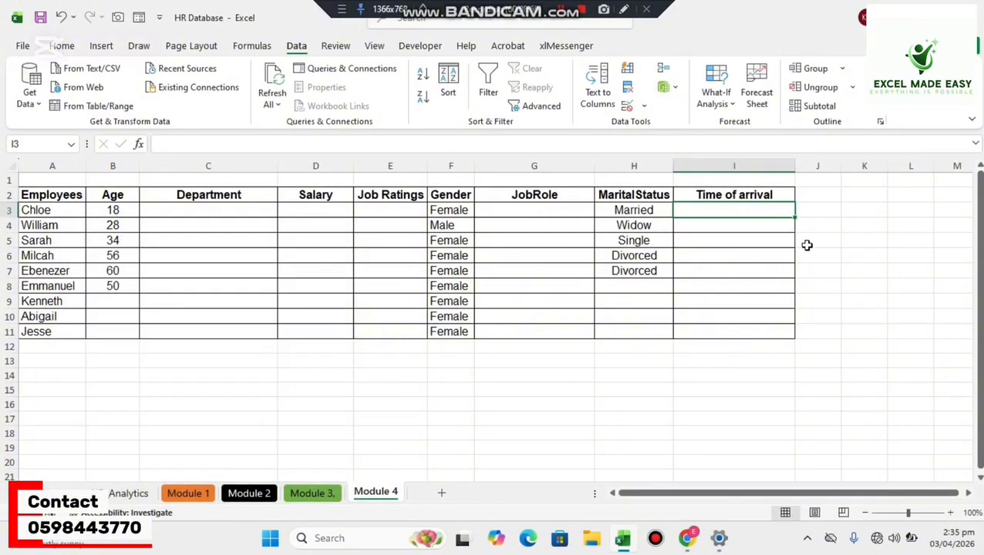
# Fill the time rule down the Time of arrival column through I11, and try to enter 7:00 in I3.
pyautogui.moveTo(793, 220); pyautogui.dragTo(781, 343)
pyautogui.click(700, 208)
pyautogui.write('7')
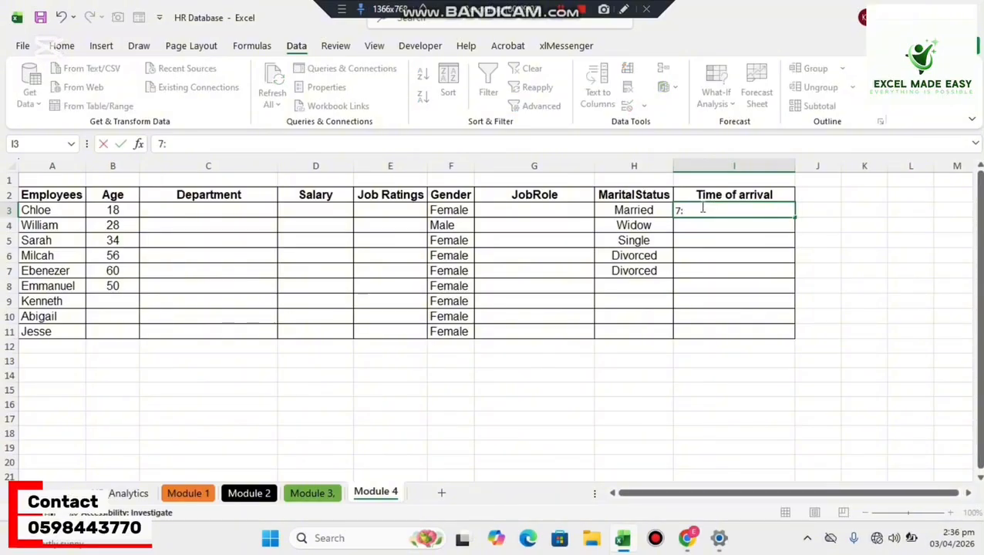
pyautogui.write(':00')
pyautogui.press('Return')
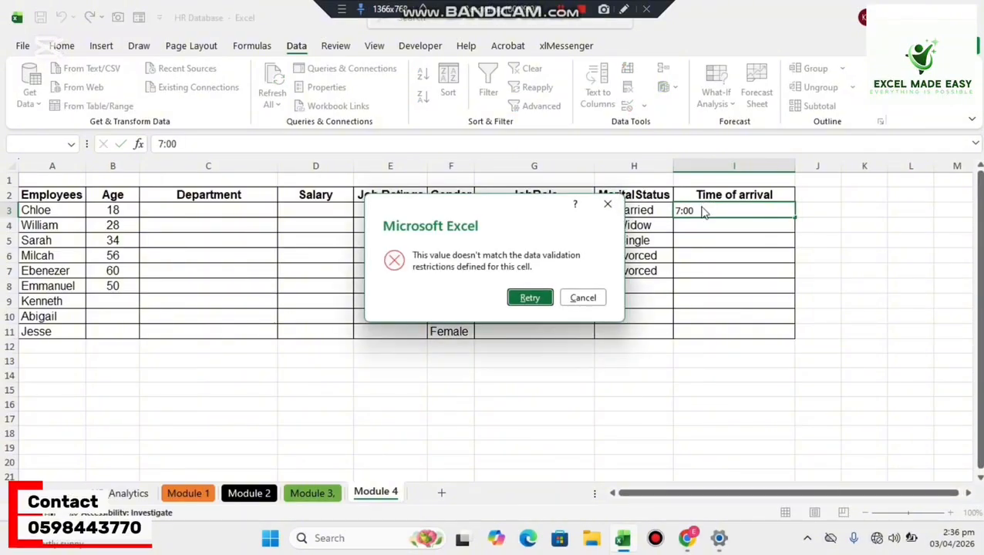
pyautogui.click(607, 205)
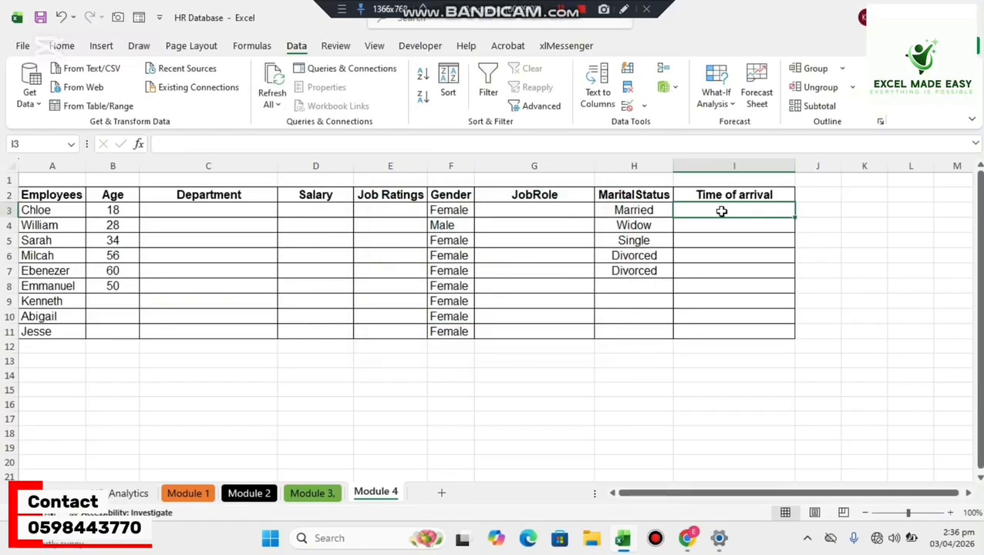
# Test the time rule by entering the arrival time 10:00 in I3.
pyautogui.write('8')
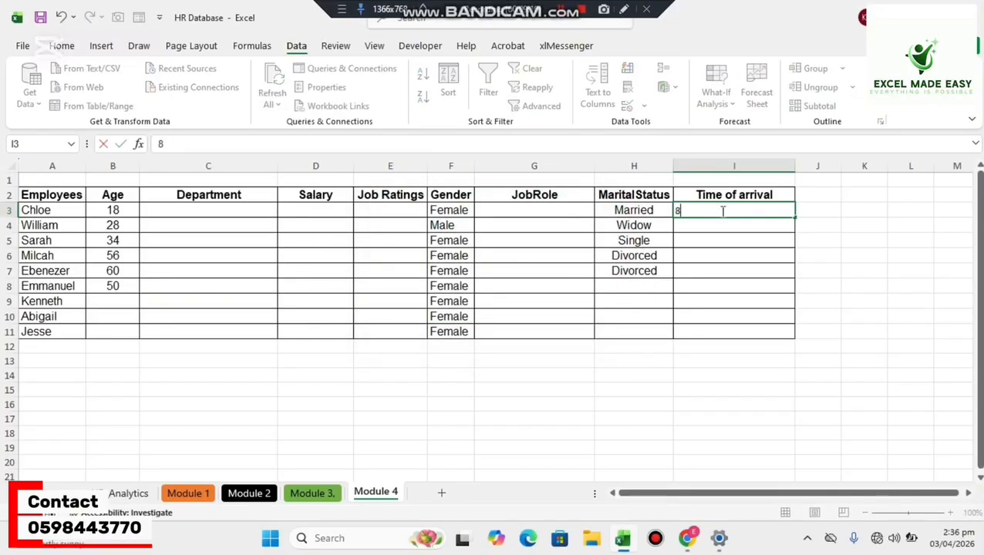
pyautogui.press('BackSpace')
# Try to replace the time in I3 with the plain number 10, cancel the entry, and clear the cell.
pyautogui.write('10:00')
pyautogui.press('Return')
pyautogui.click(721, 210)
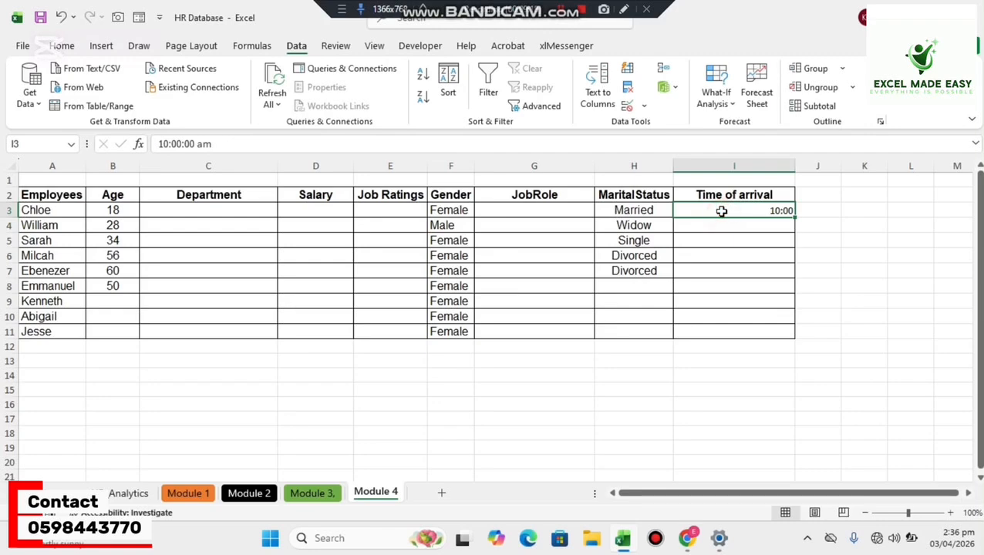
pyautogui.write('10')
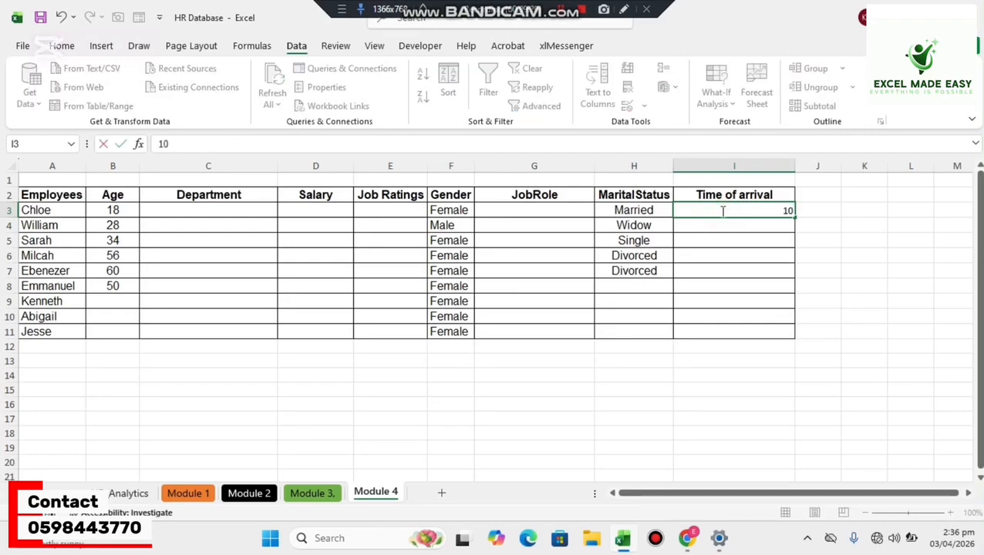
pyautogui.press('Return')
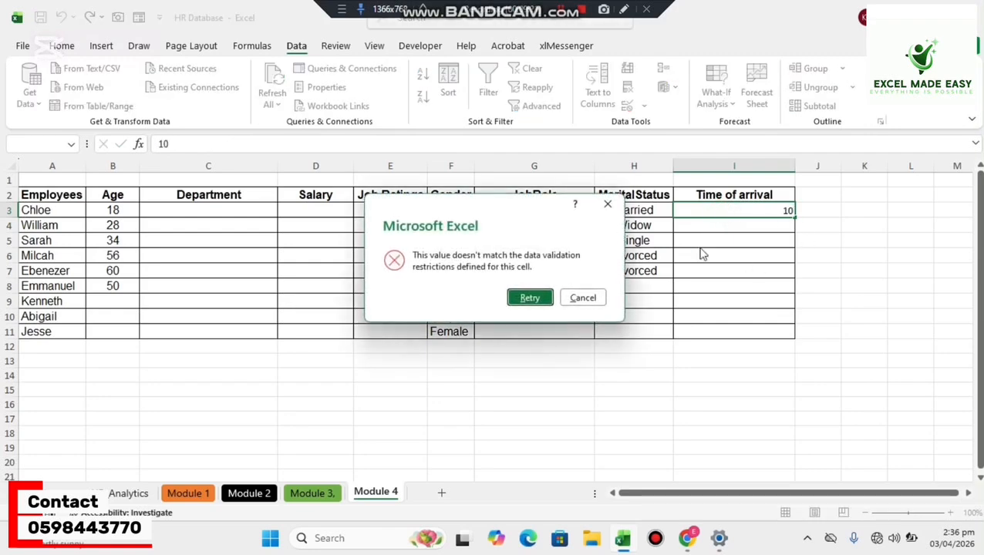
pyautogui.click(608, 204)
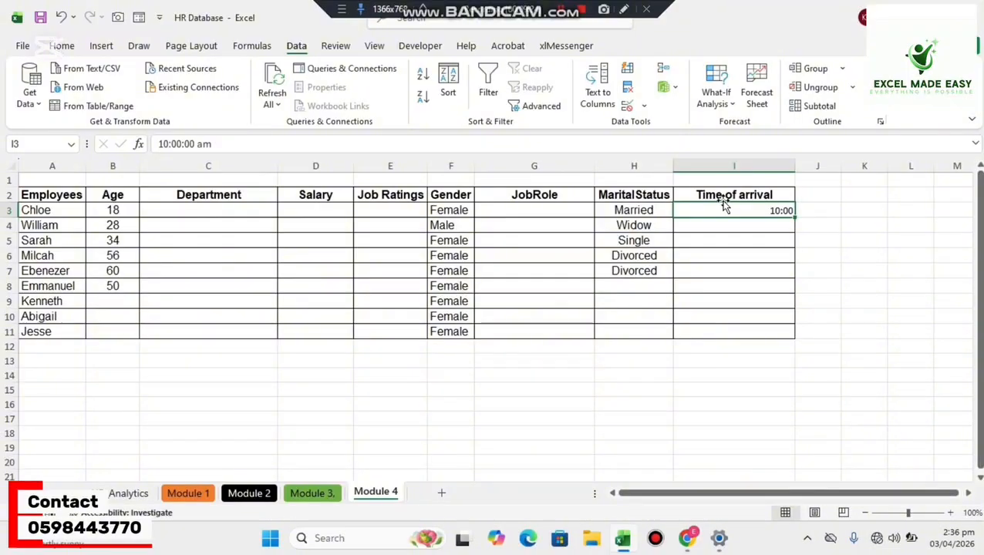
pyautogui.press('Delete')
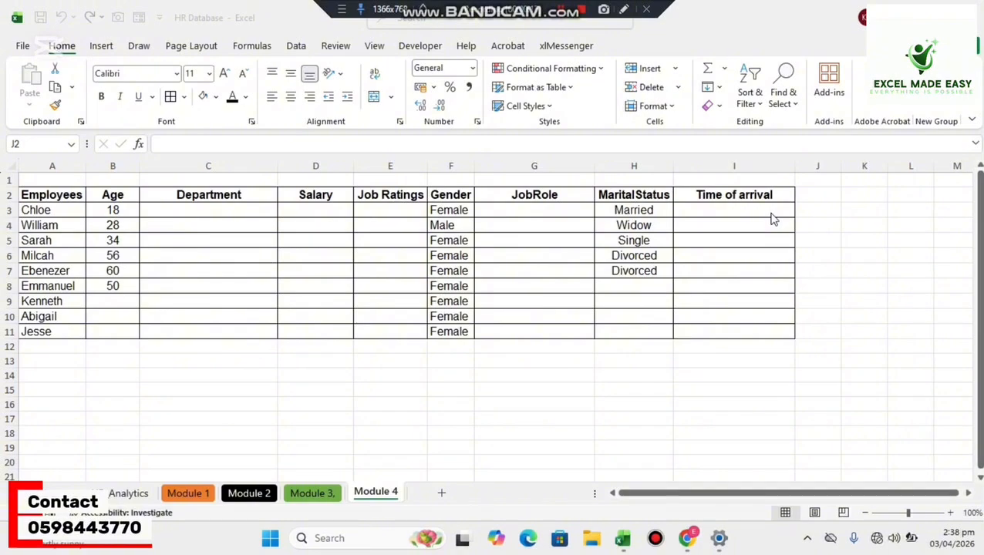
# Add the header "Phone numbers" in J2 and autofit column J to its width.
pyautogui.click(805, 197)
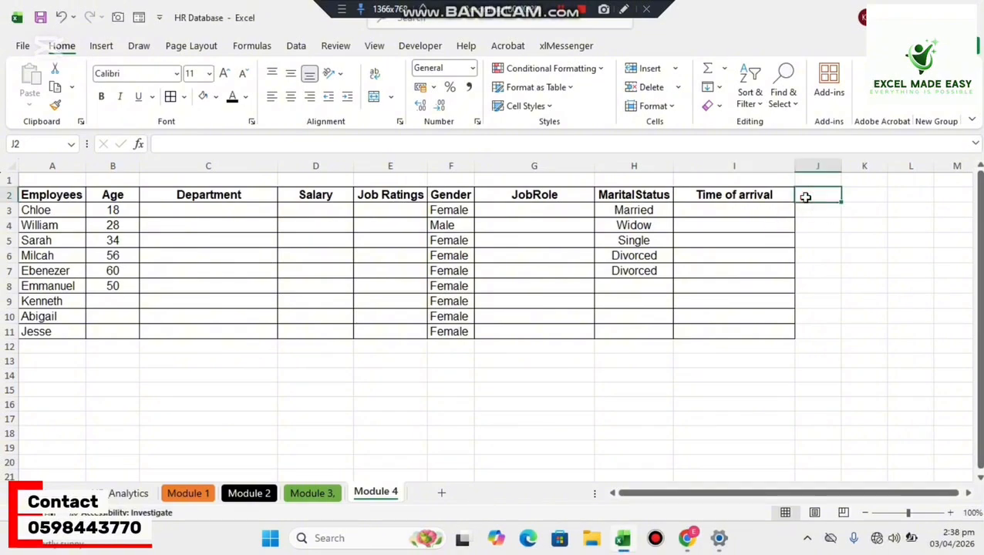
pyautogui.write('Phone')
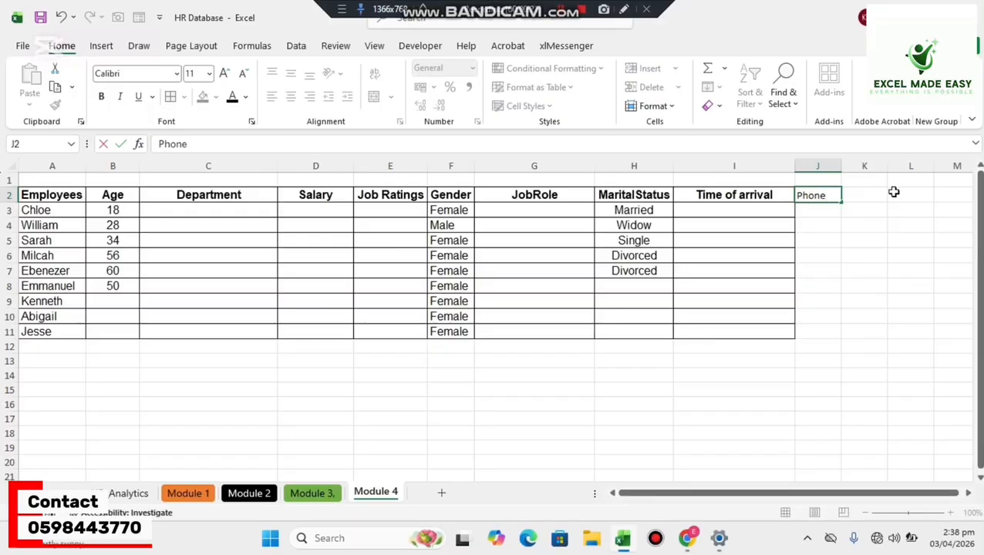
pyautogui.write(' numbers')
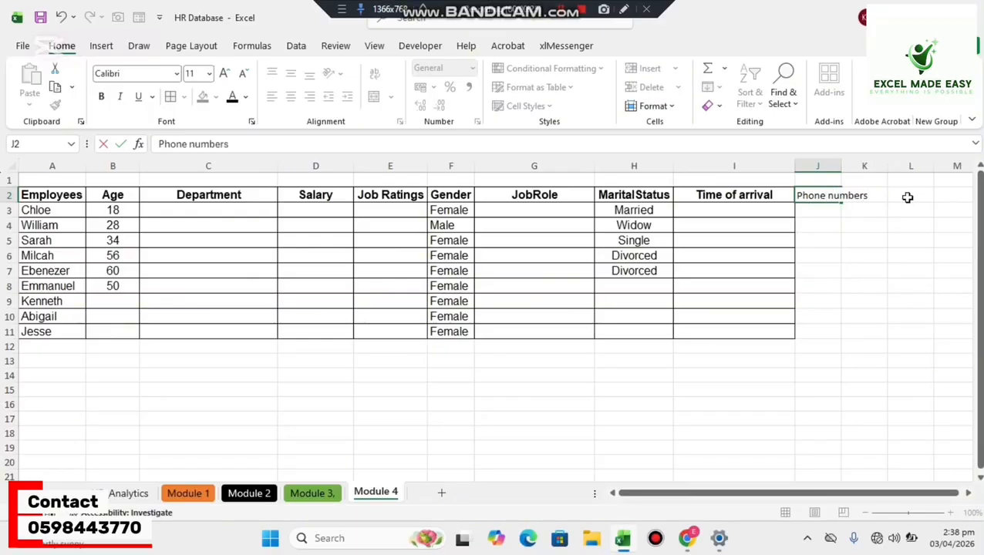
pyautogui.press('Return')
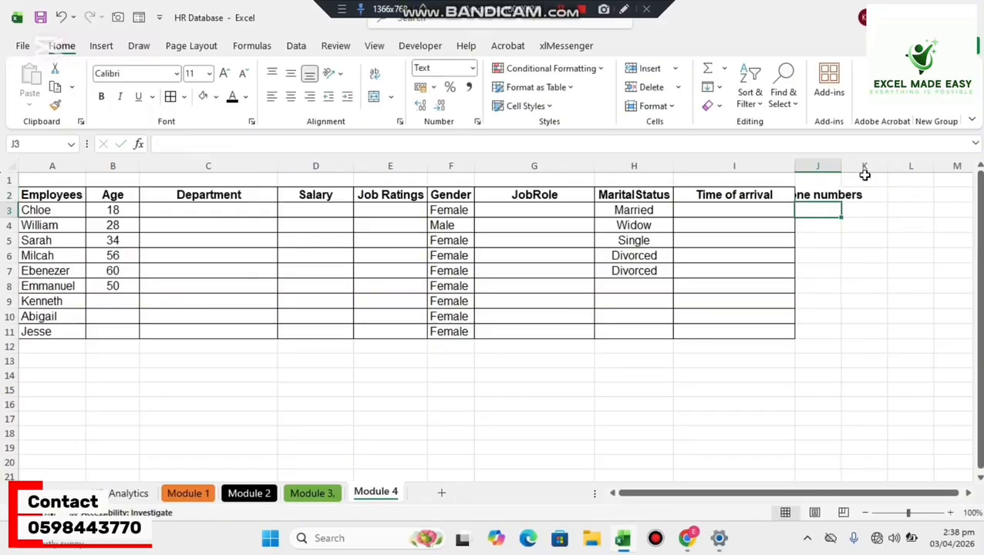
pyautogui.doubleClick(844, 169)
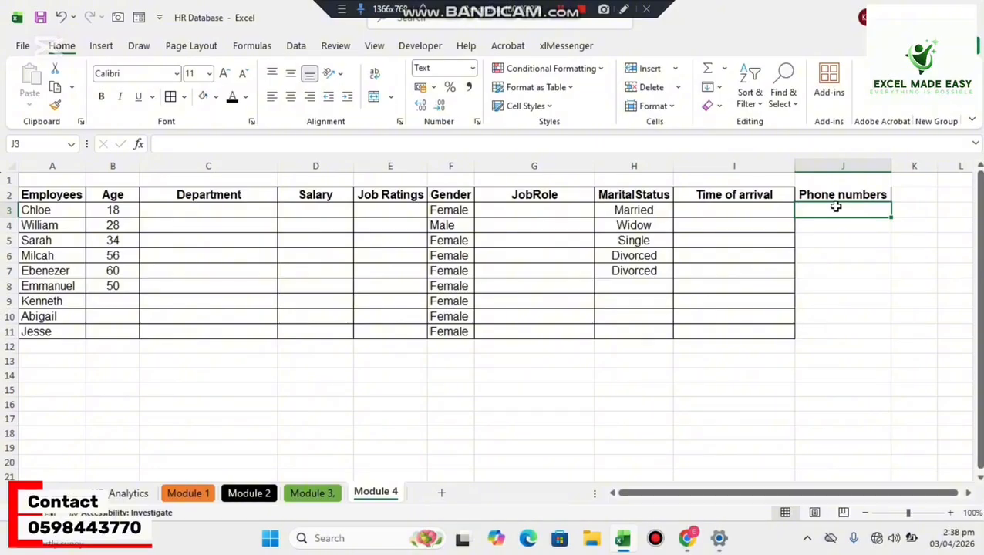
# Apply cell borders to the Phone numbers column from J2 through J11.
pyautogui.moveTo(836, 196); pyautogui.dragTo(810, 336)
pyautogui.click(171, 96)
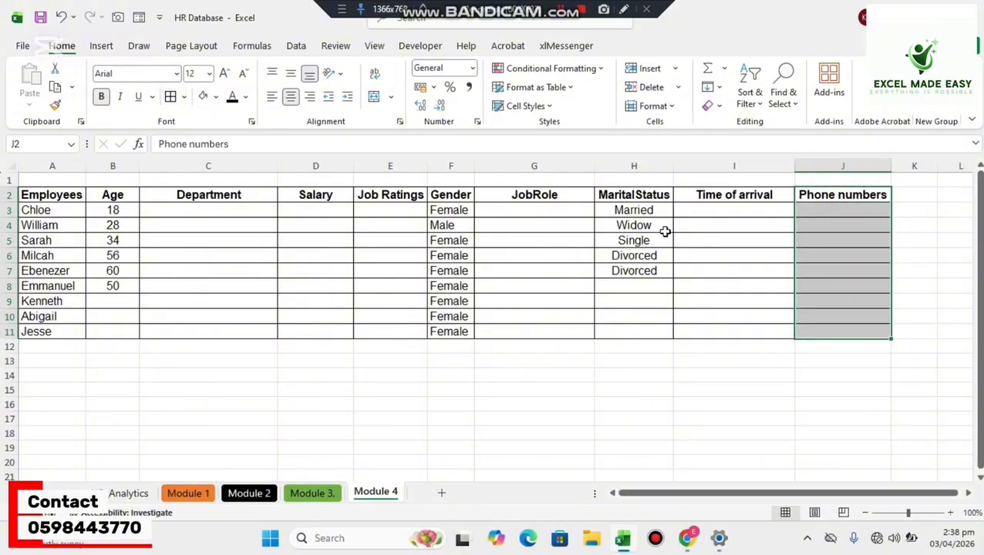
pyautogui.click(857, 241)
# Restrict J3 in the Phone numbers column to a text length equal to 10 with data validation.
pyautogui.click(842, 211)
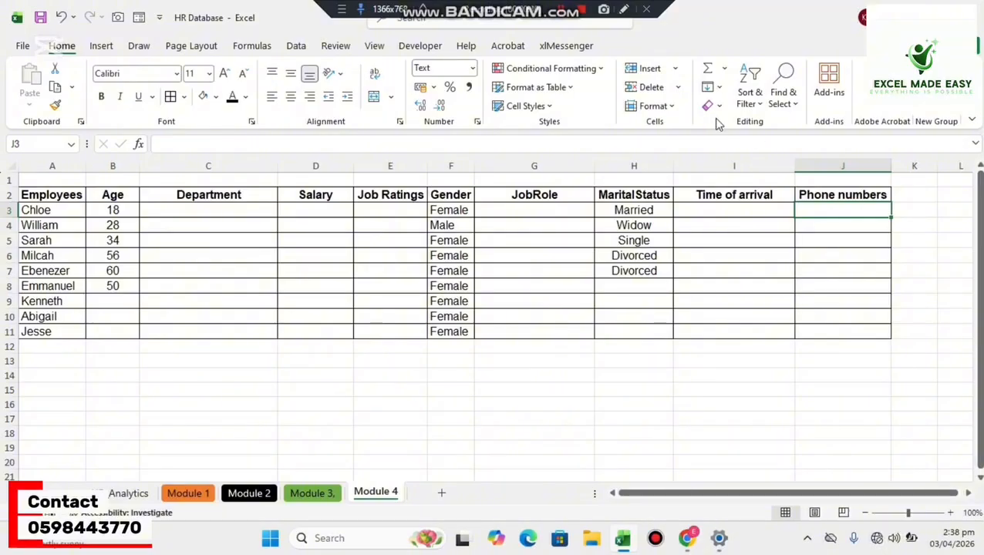
pyautogui.click(296, 46)
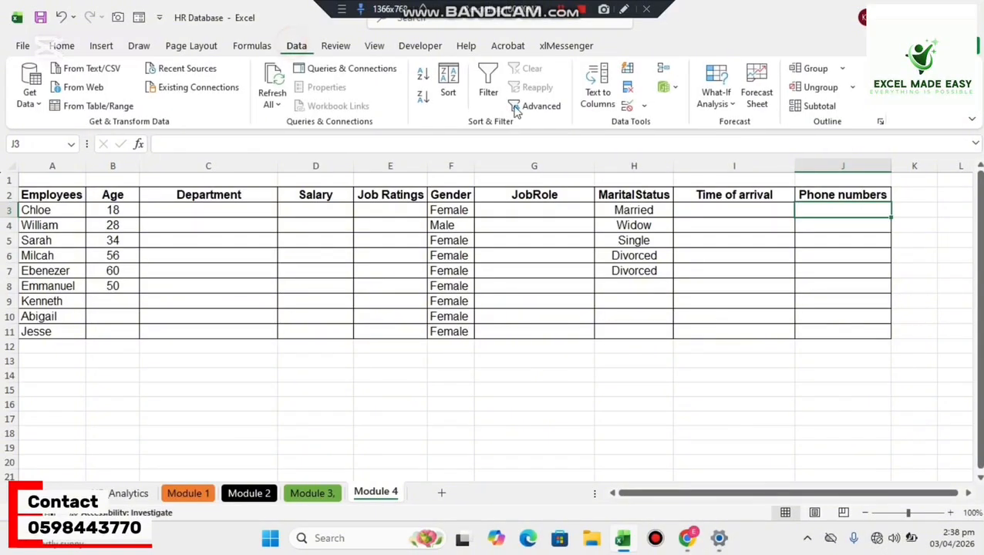
pyautogui.click(644, 108)
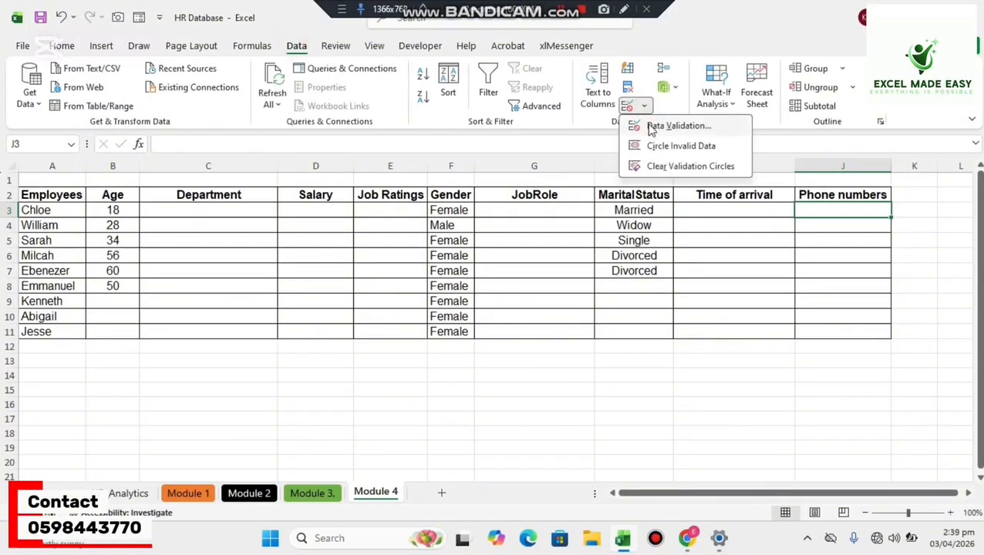
pyautogui.click(640, 125)
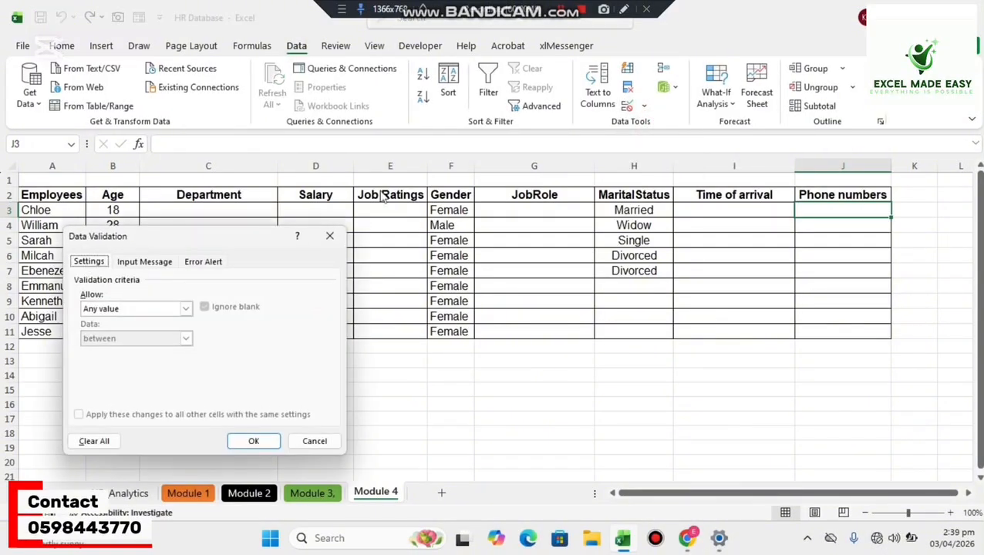
pyautogui.click(186, 308)
pyautogui.click(146, 378)
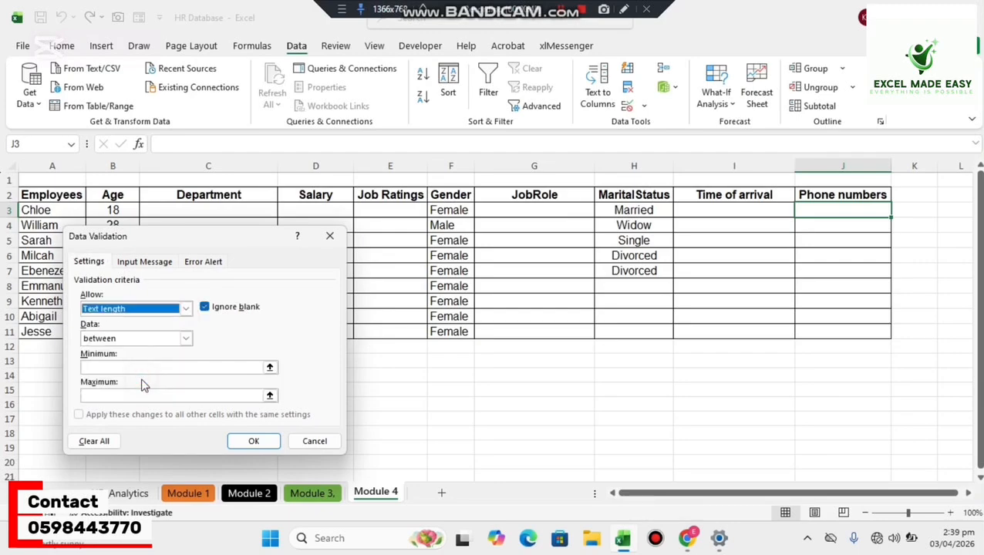
pyautogui.click(178, 369)
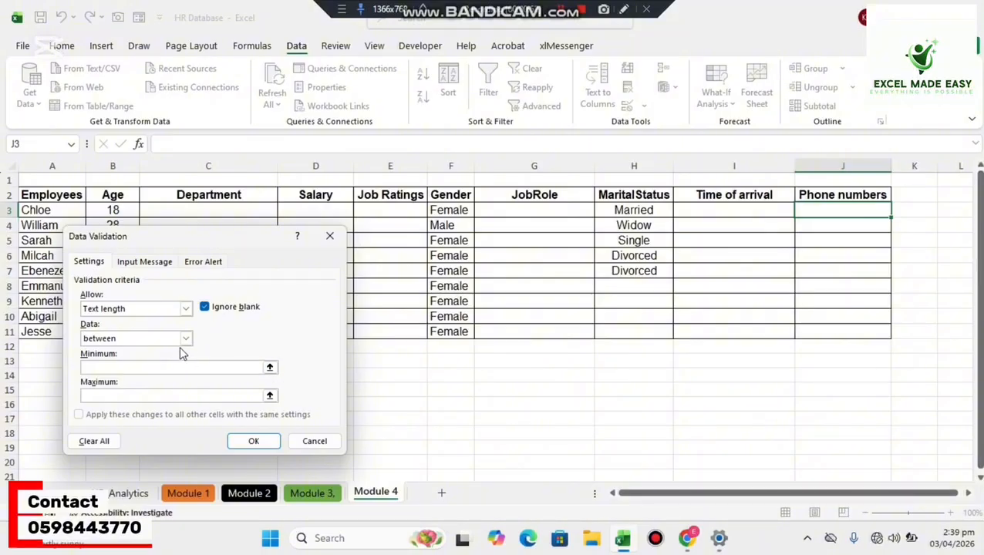
pyautogui.click(186, 339)
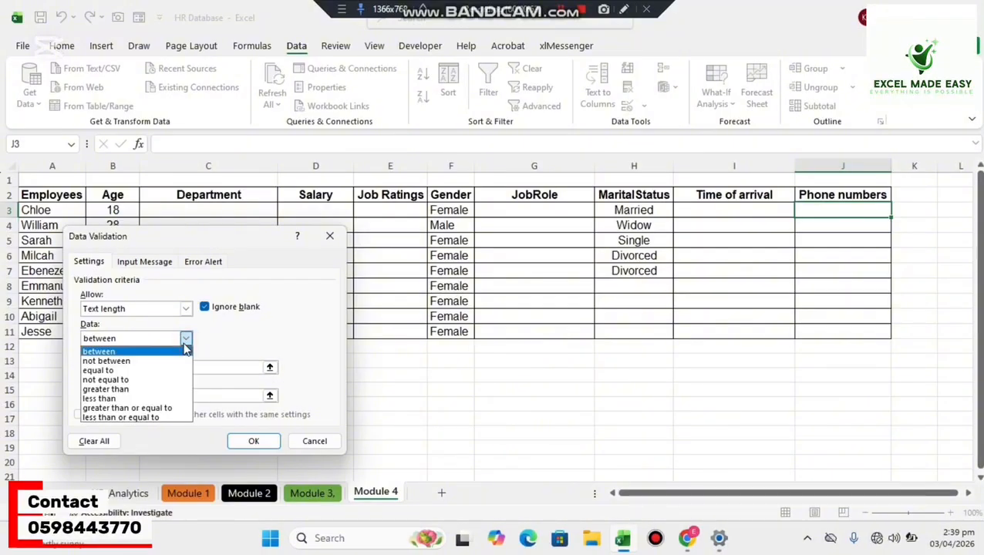
pyautogui.click(185, 347)
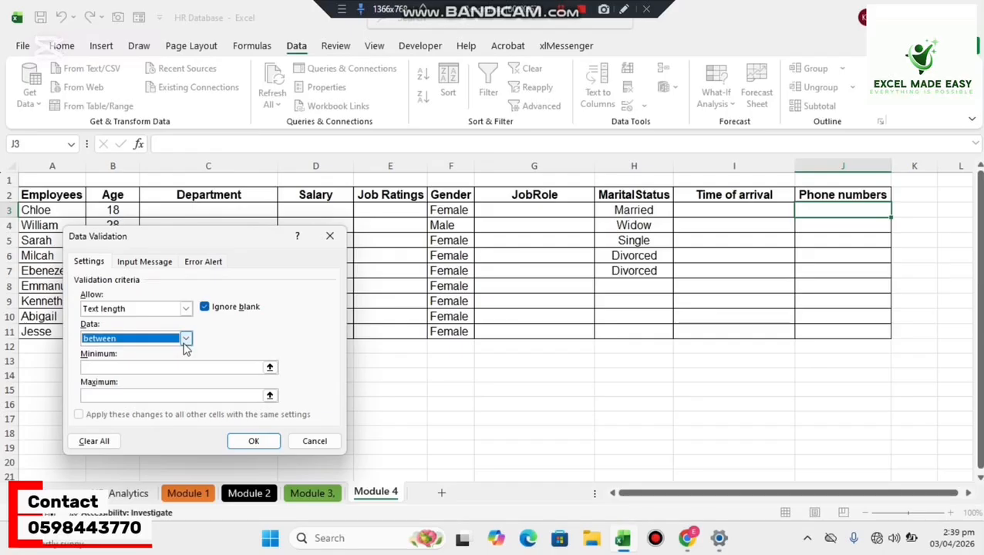
pyautogui.click(185, 340)
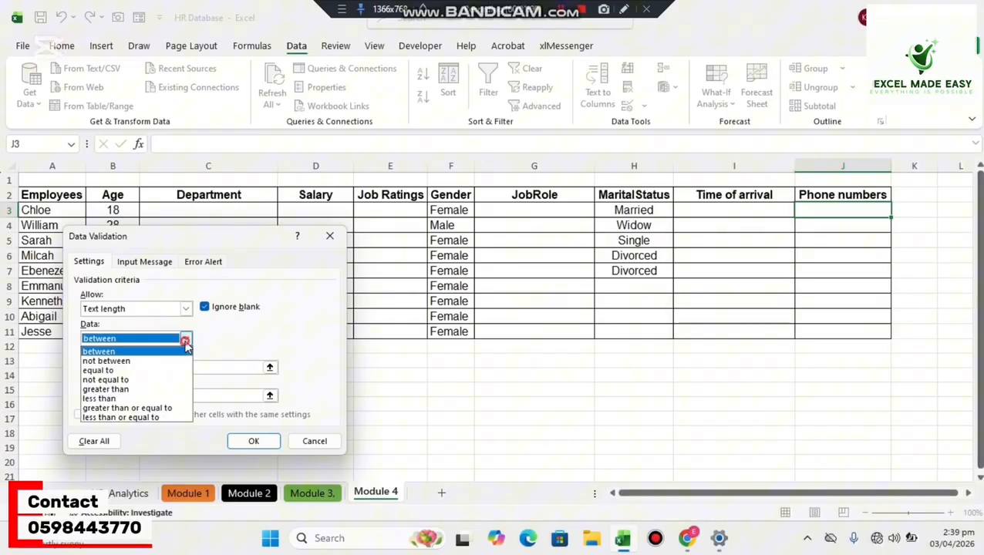
pyautogui.click(145, 371)
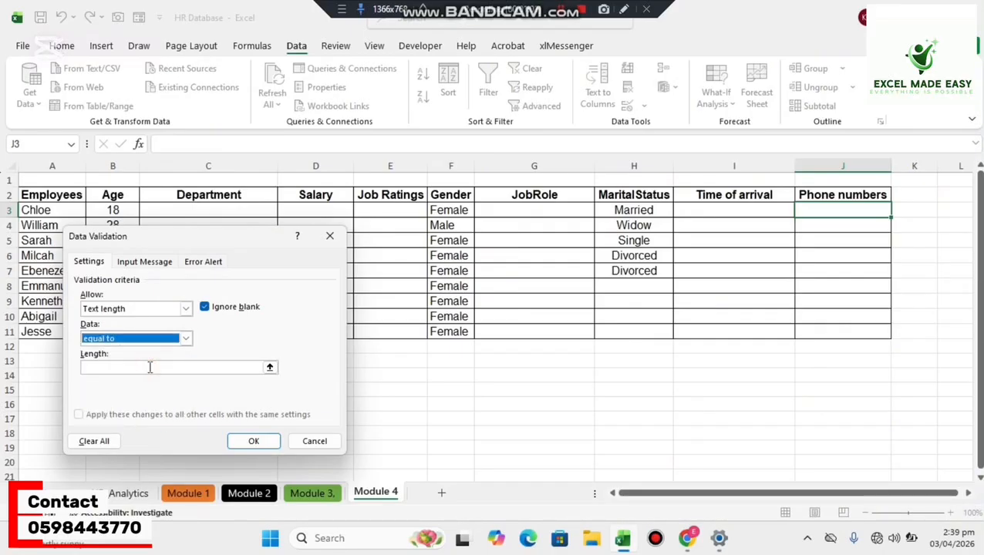
pyautogui.click(144, 370)
pyautogui.write('10')
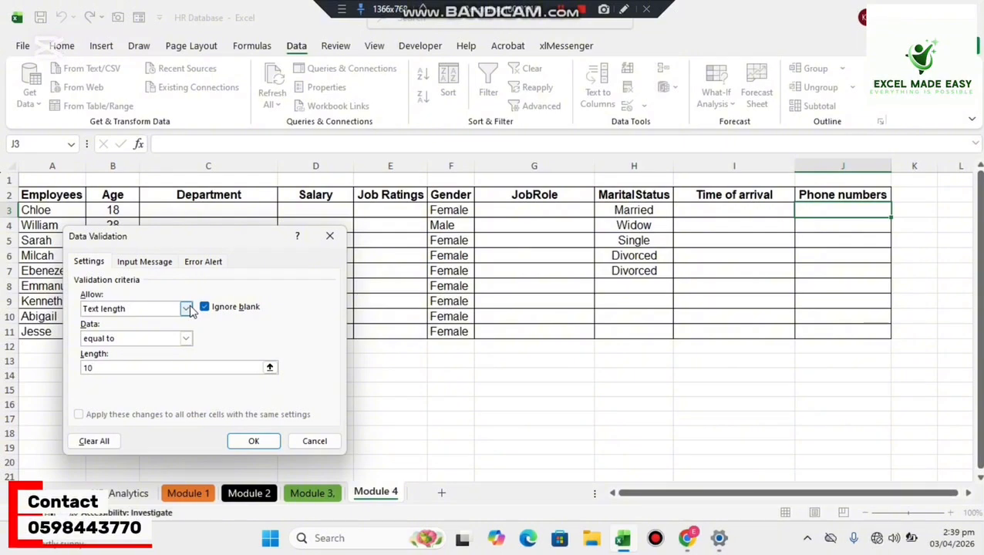
pyautogui.click(241, 443)
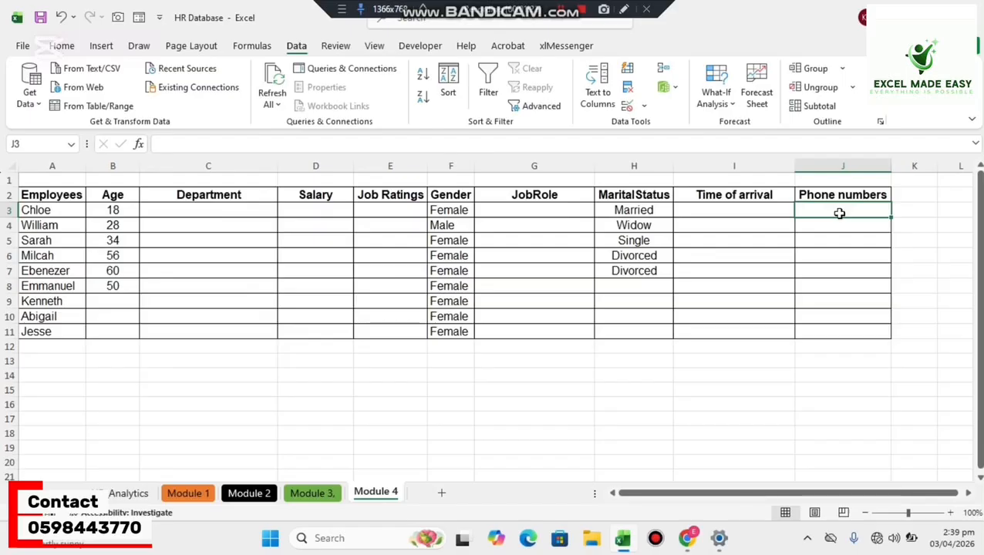
# Try to enter a nine-digit phone number in J3, and cancel the entry.
pyautogui.write('023')
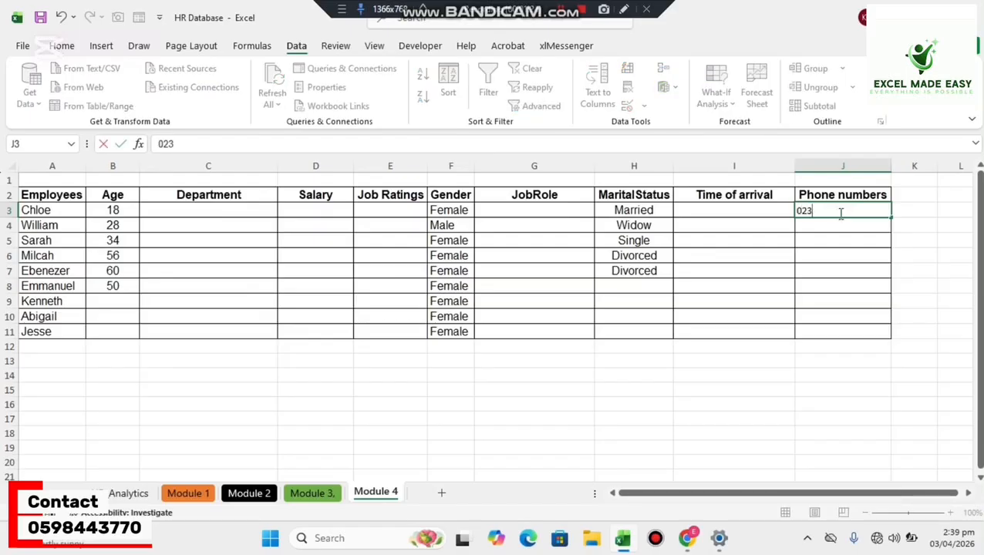
pyautogui.write('456789')
pyautogui.press('Return')
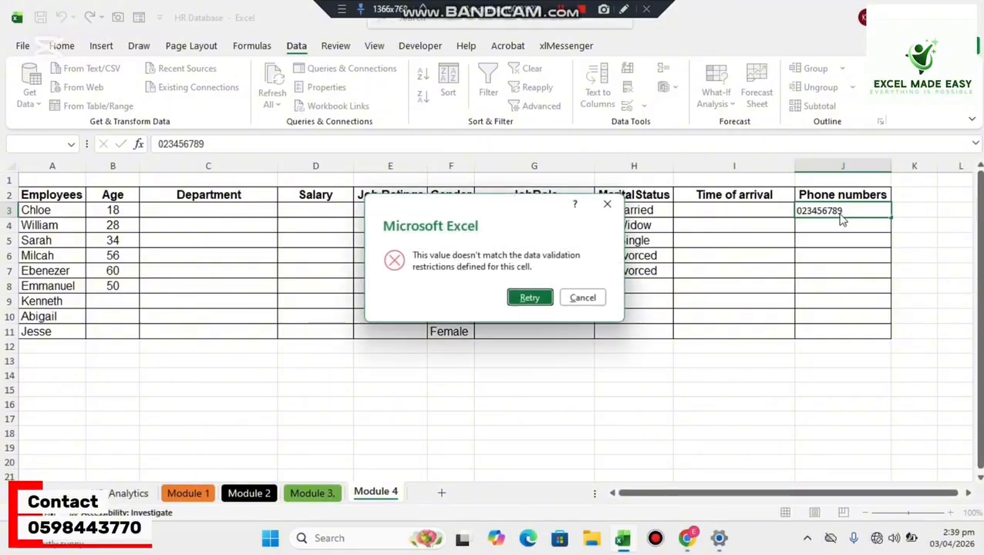
pyautogui.click(595, 301)
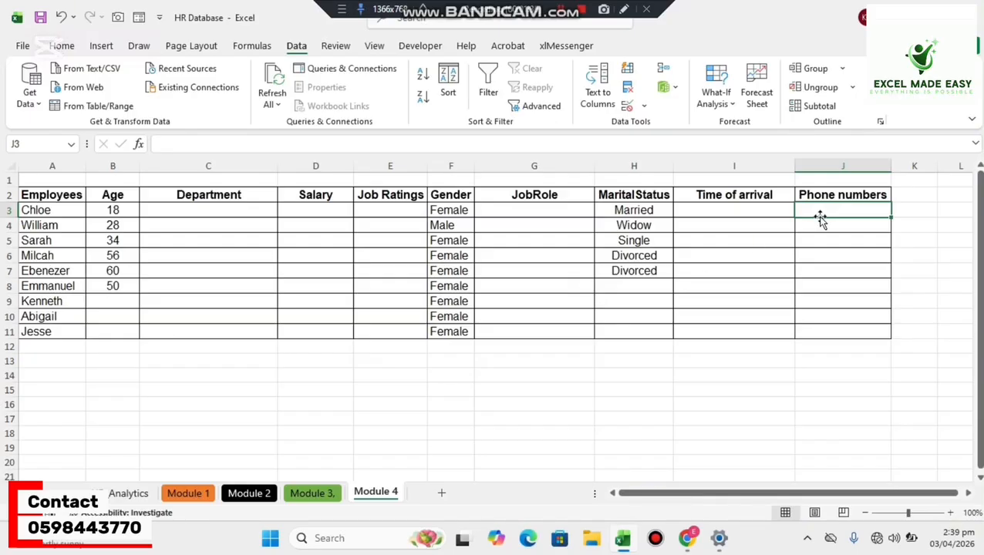
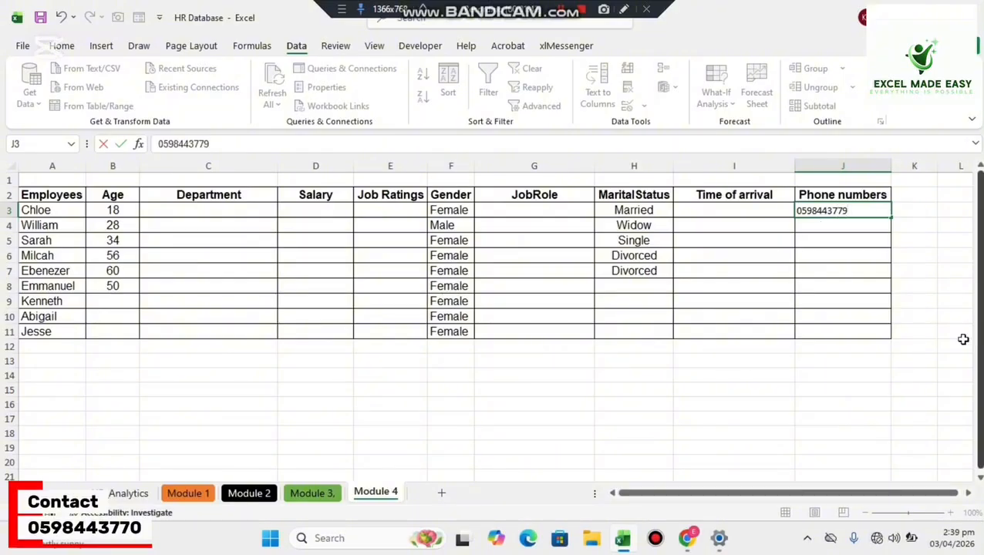
# Enter a ten-digit phone number in J3 and reselect the cell.
pyautogui.press('Return')
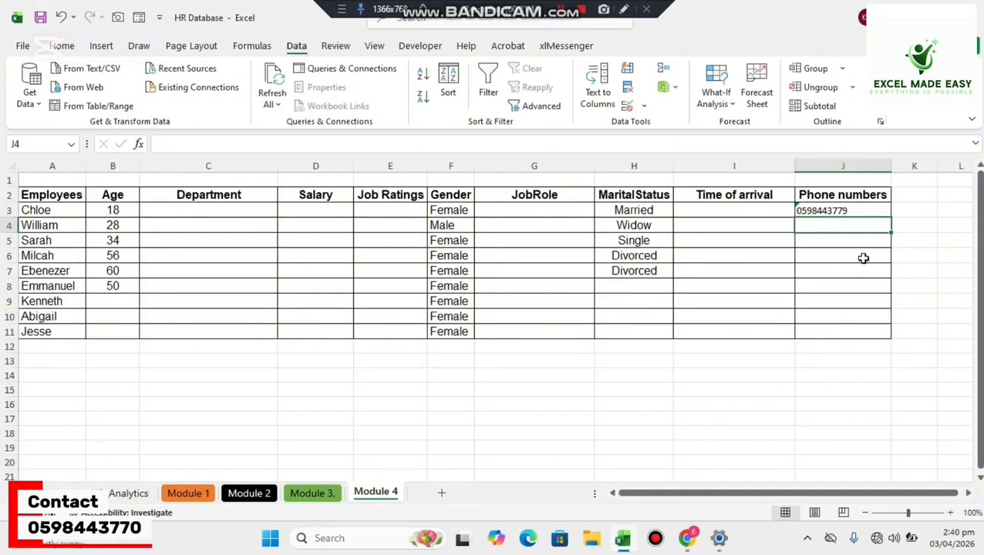
pyautogui.click(832, 211)
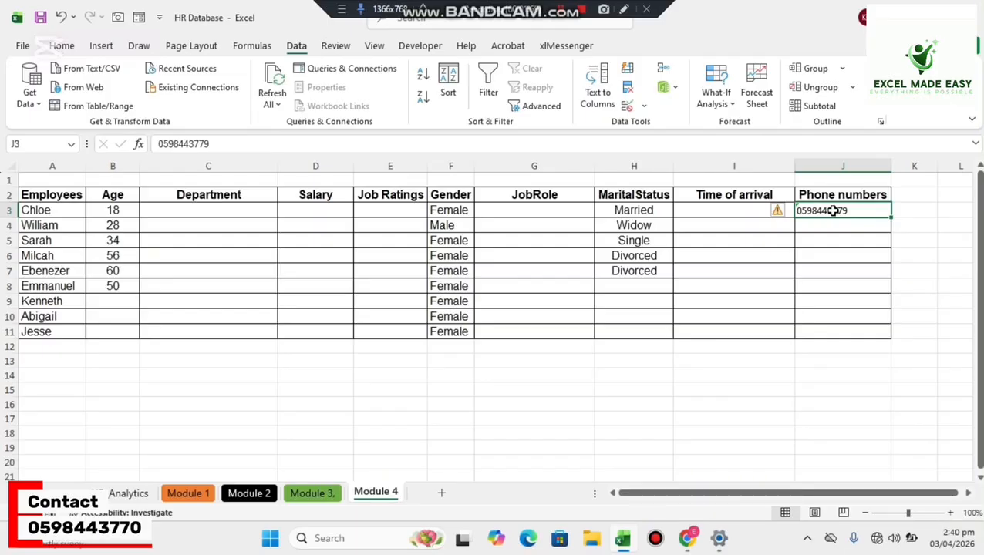
# Clear the sample entries from J3, the Age cells B3:B8, the Gender cells F3:F11 and the Marital Status cells H3:H7.
pyautogui.press('Delete')
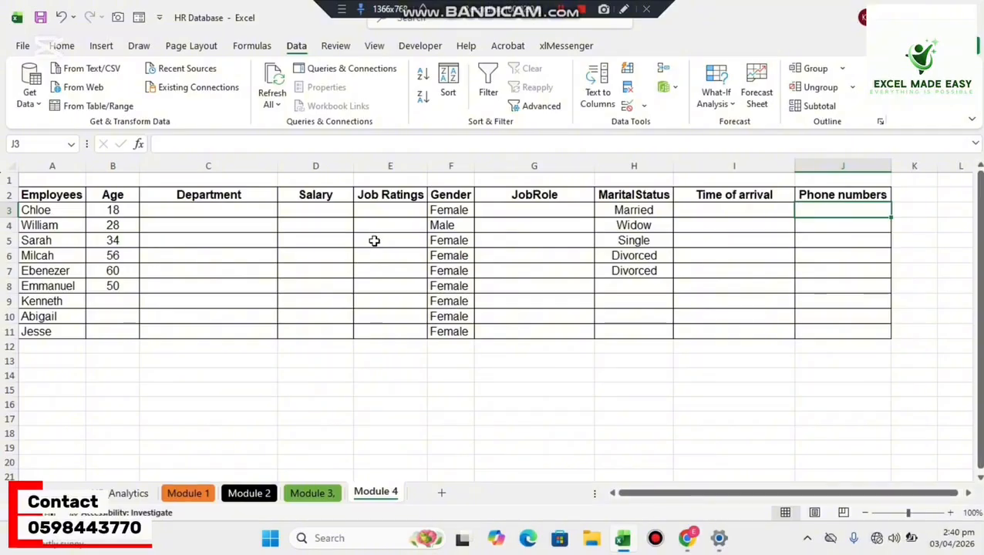
pyautogui.moveTo(128, 210); pyautogui.dragTo(127, 293)
pyautogui.press('Delete')
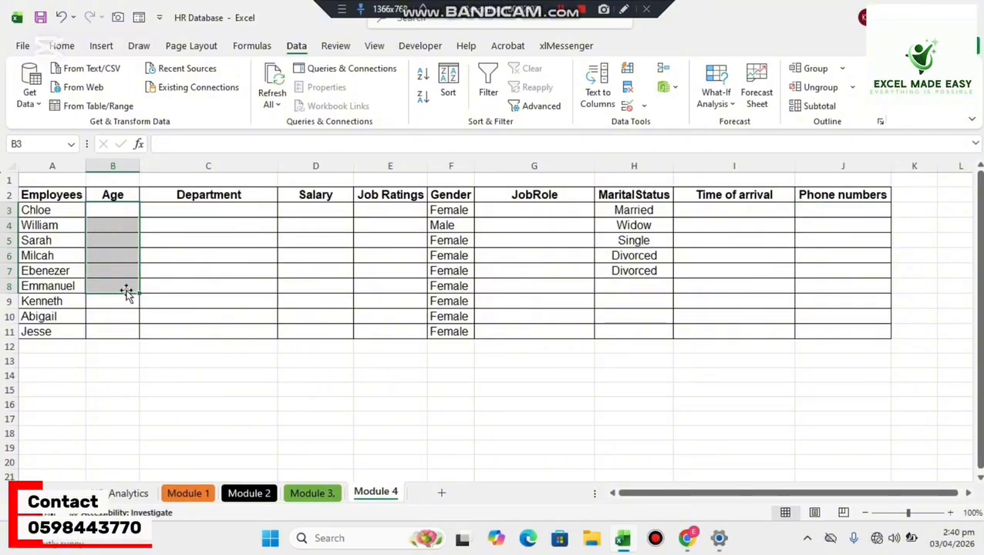
pyautogui.click(451, 213)
pyautogui.moveTo(451, 213); pyautogui.dragTo(440, 330)
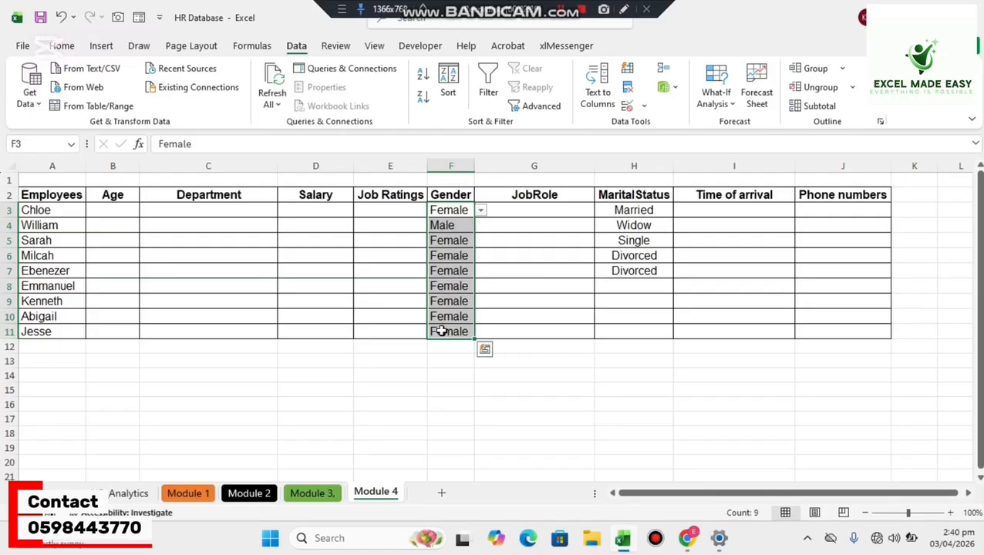
pyautogui.press('Delete')
pyautogui.moveTo(614, 210); pyautogui.dragTo(612, 272)
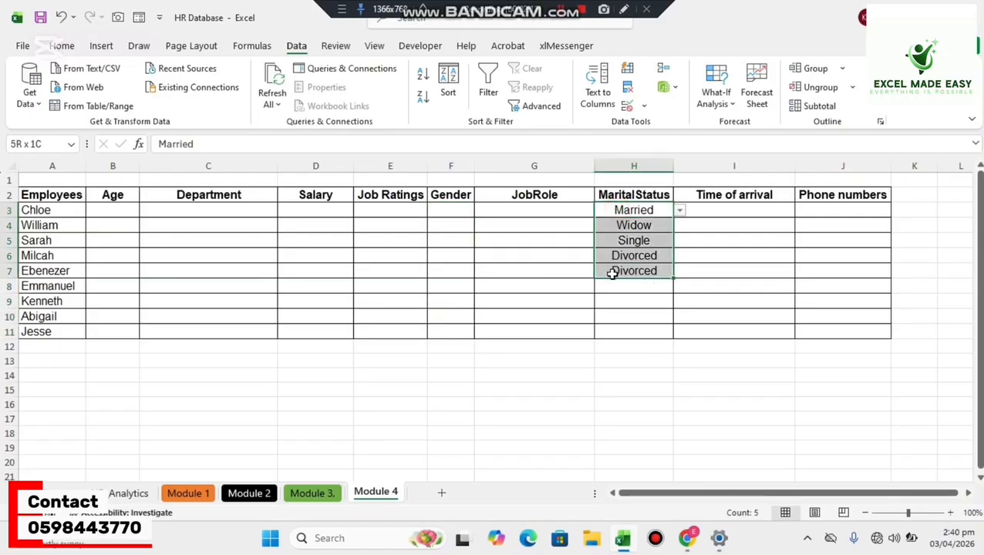
pyautogui.press('Delete')
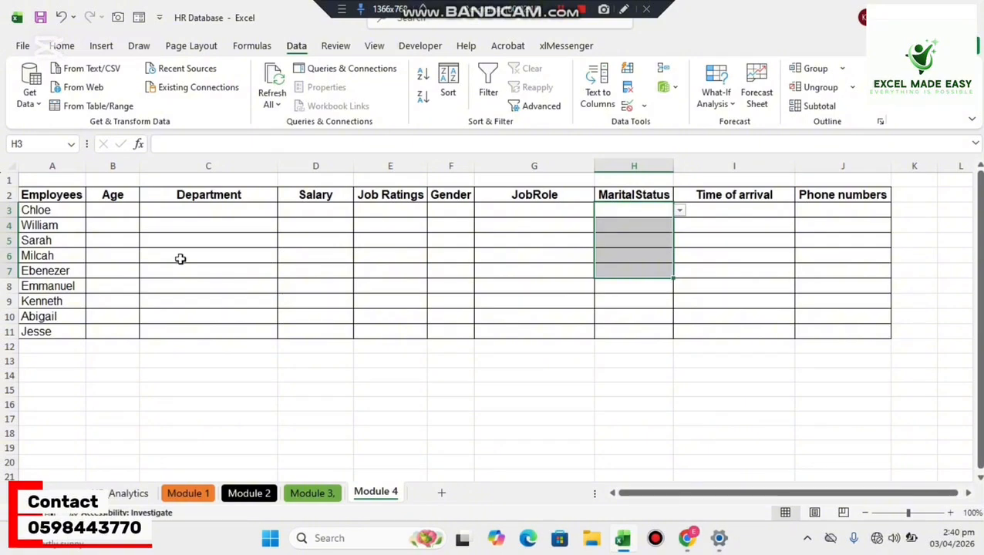
# Title the data validation input message for Age cell B3 "Attention".
pyautogui.click(118, 220)
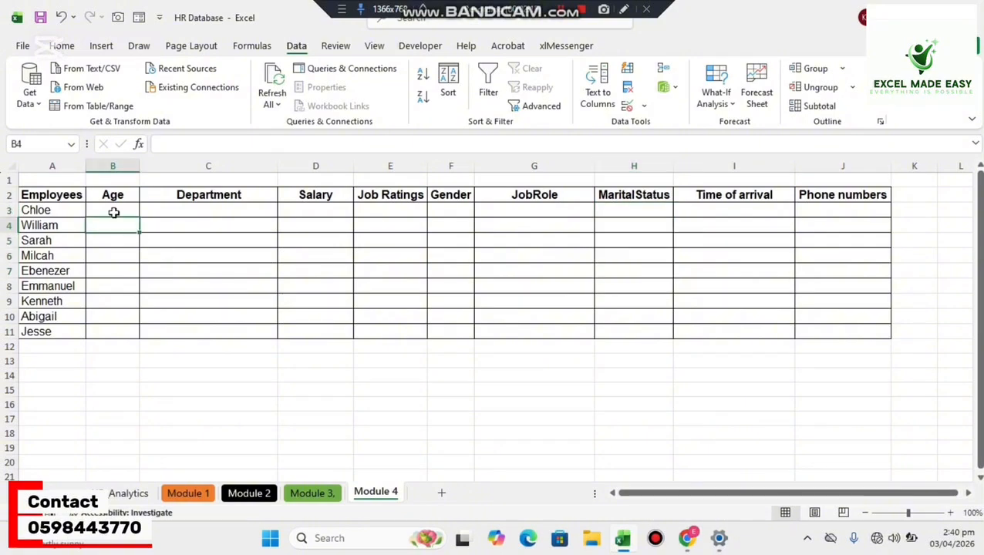
pyautogui.click(112, 211)
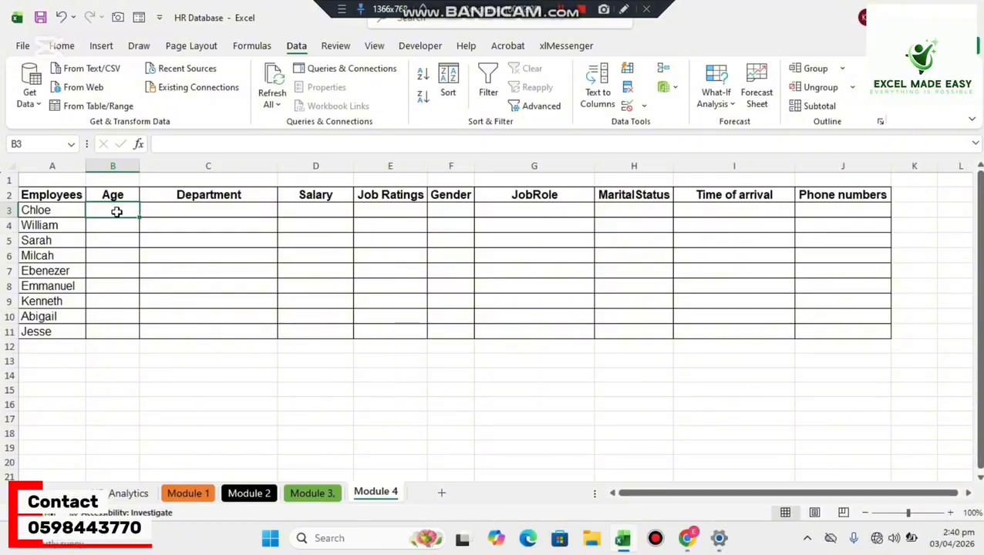
pyautogui.click(640, 106)
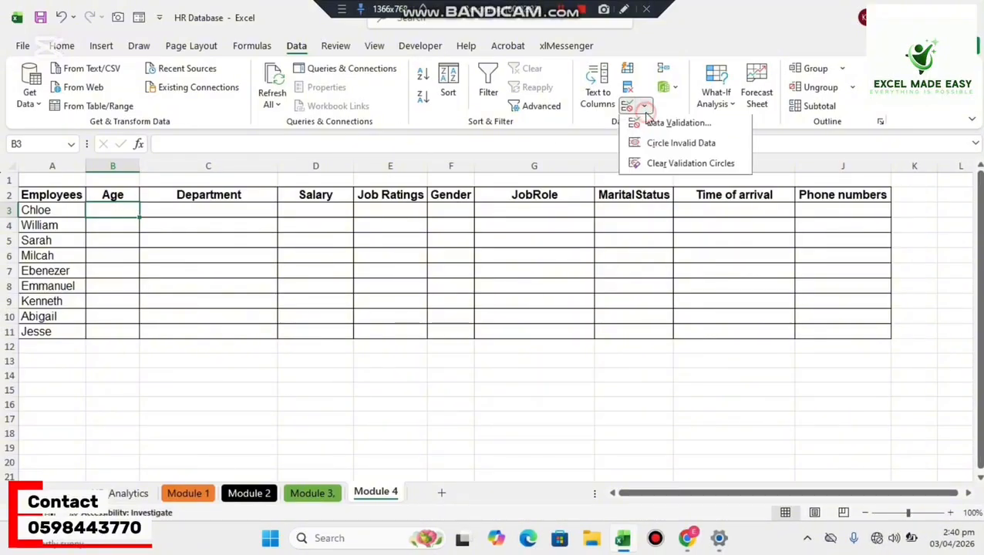
pyautogui.click(650, 127)
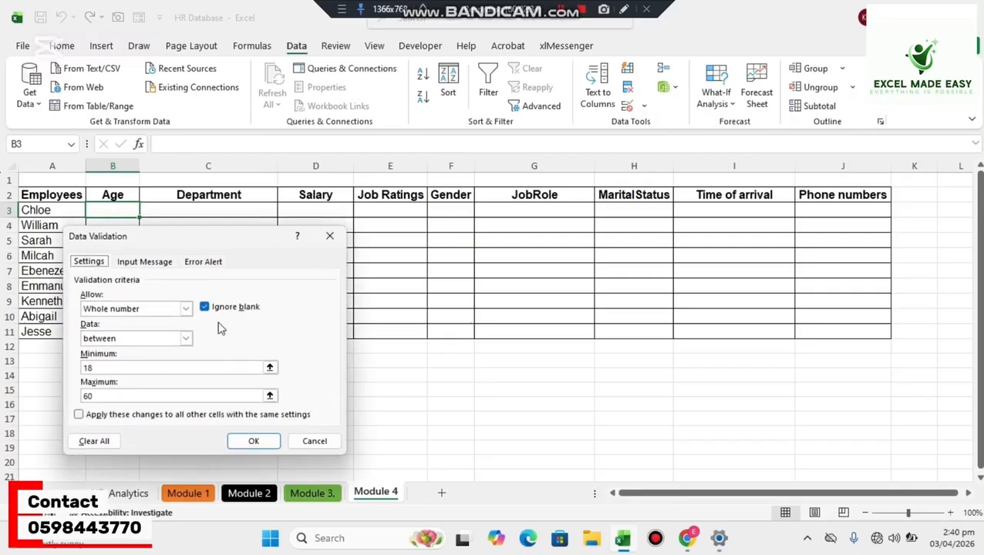
pyautogui.click(146, 262)
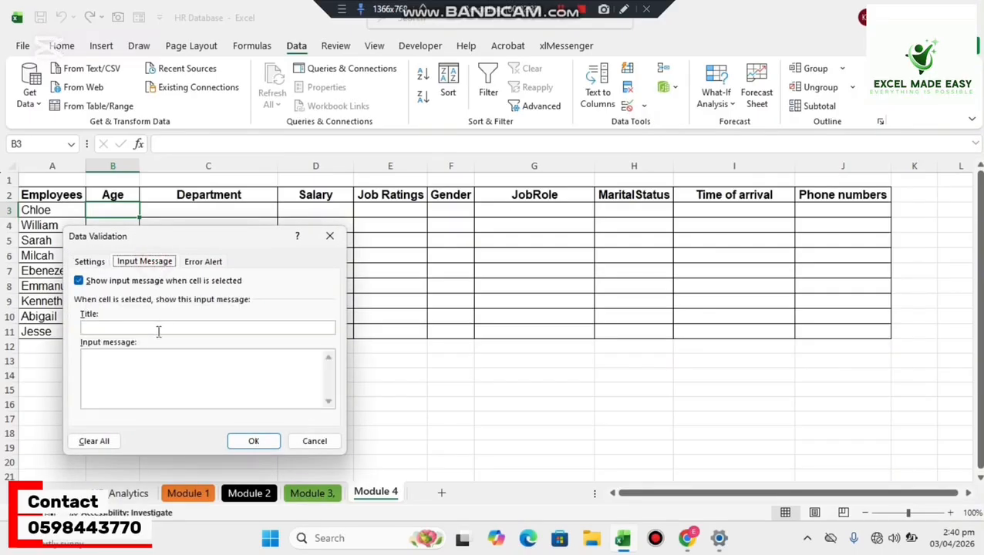
pyautogui.click(128, 327)
pyautogui.write('Atte')
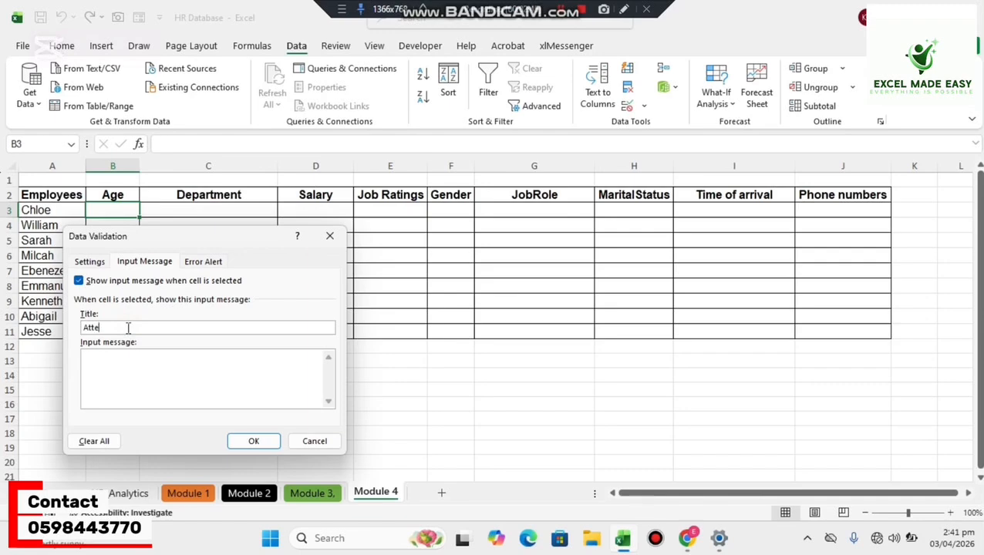
pyautogui.write('ntion')
# Set B3's input message text to "Kindly input ages from 18 to 60" and apply the validation settings.
pyautogui.click(101, 376)
pyautogui.write('Pl')
pyautogui.press('BackSpace')
pyautogui.write('K')
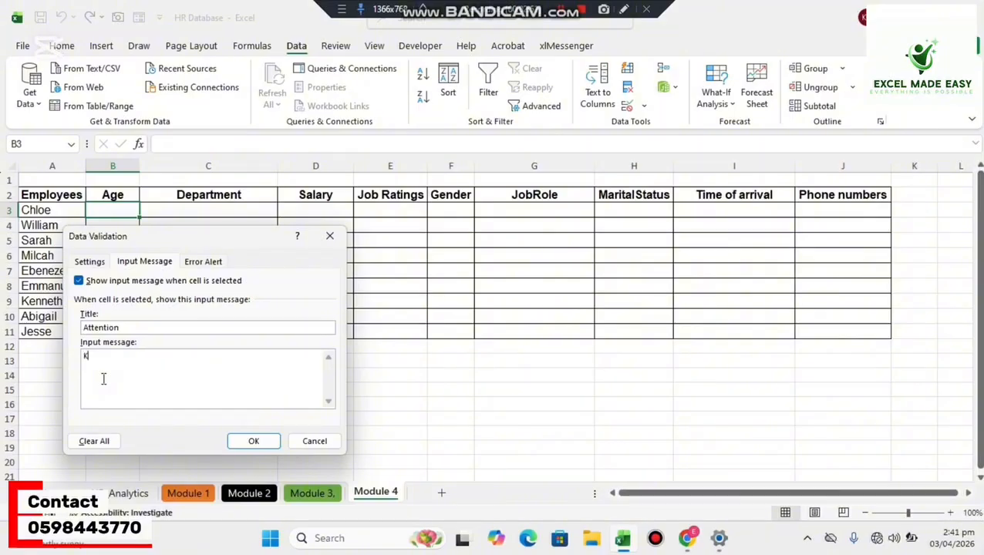
pyautogui.write('indl')
pyautogui.write('y input ')
pyautogui.write('dat')
pyautogui.press('BackSpace')
pyautogui.press('BackSpace')
pyautogui.write('ages from 8')
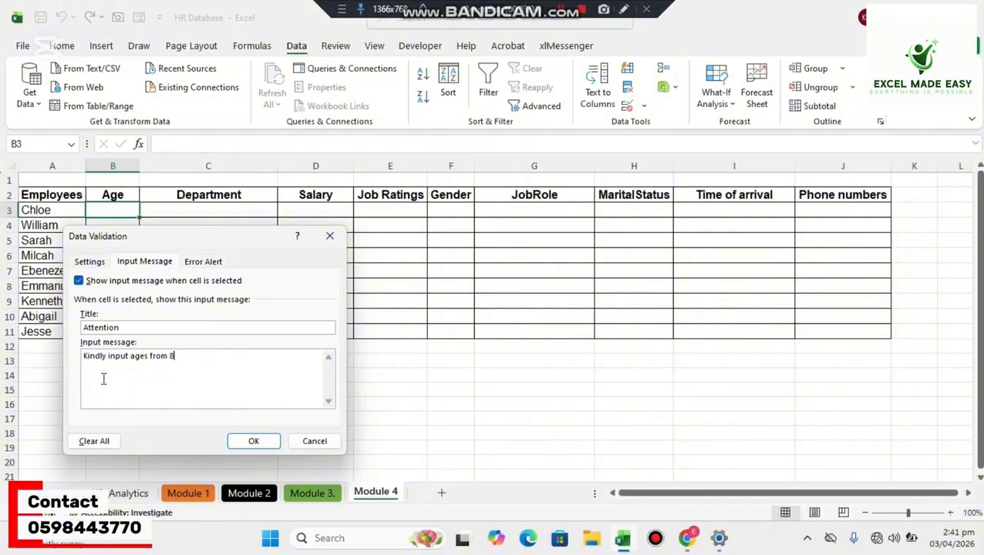
pyautogui.press('BackSpace')
pyautogui.write('18 to 60')
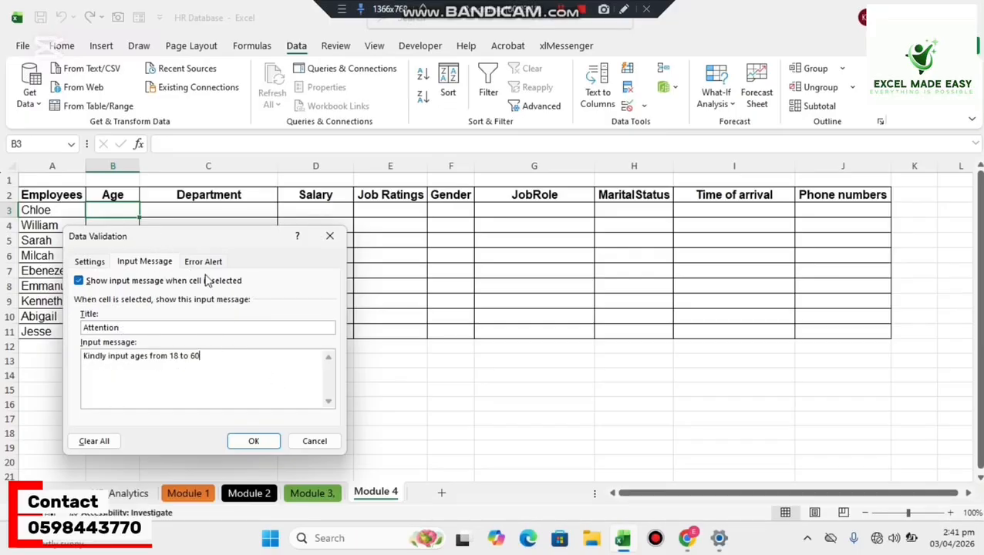
pyautogui.click(241, 442)
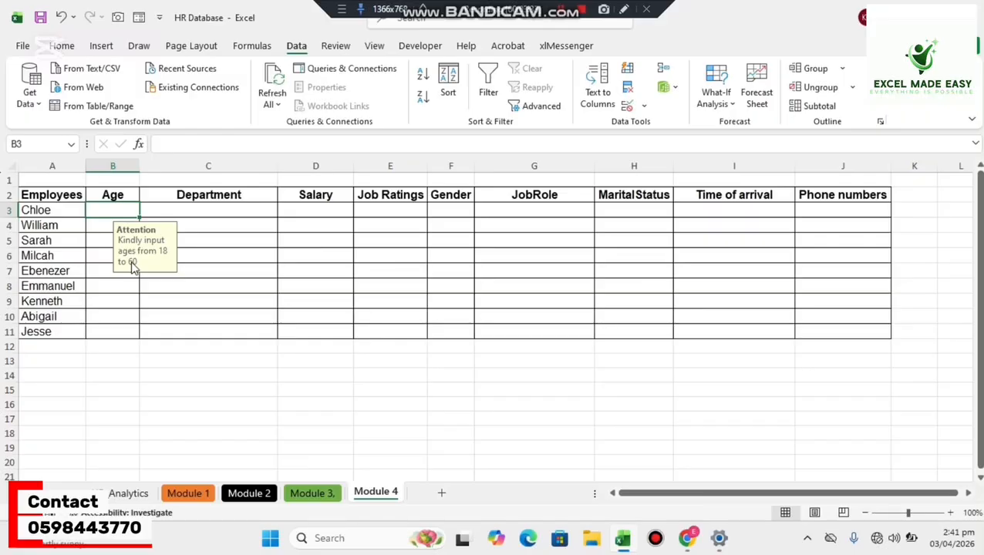
# Title the data validation input message for Phone numbers cell J3 "Attention".
pyautogui.click(853, 210)
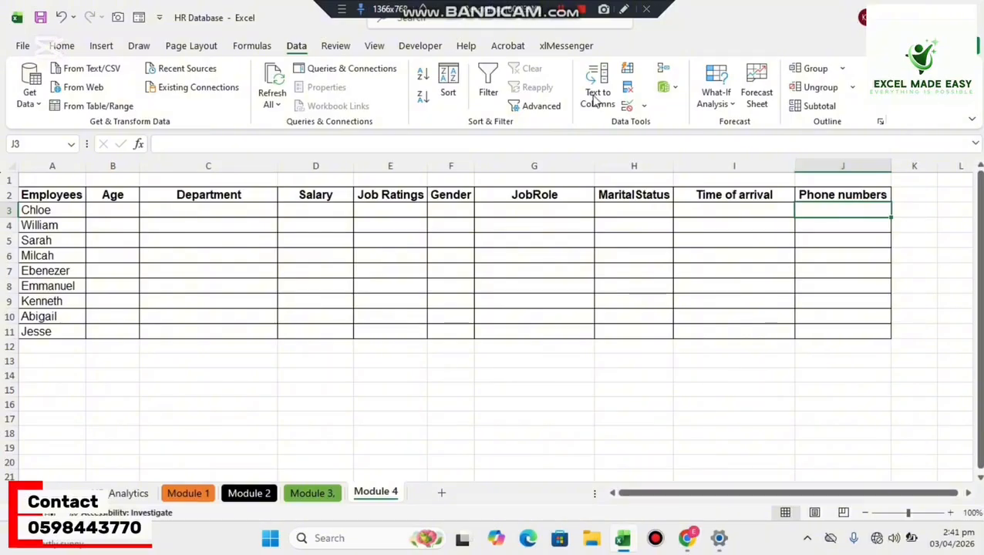
pyautogui.click(644, 106)
pyautogui.click(653, 123)
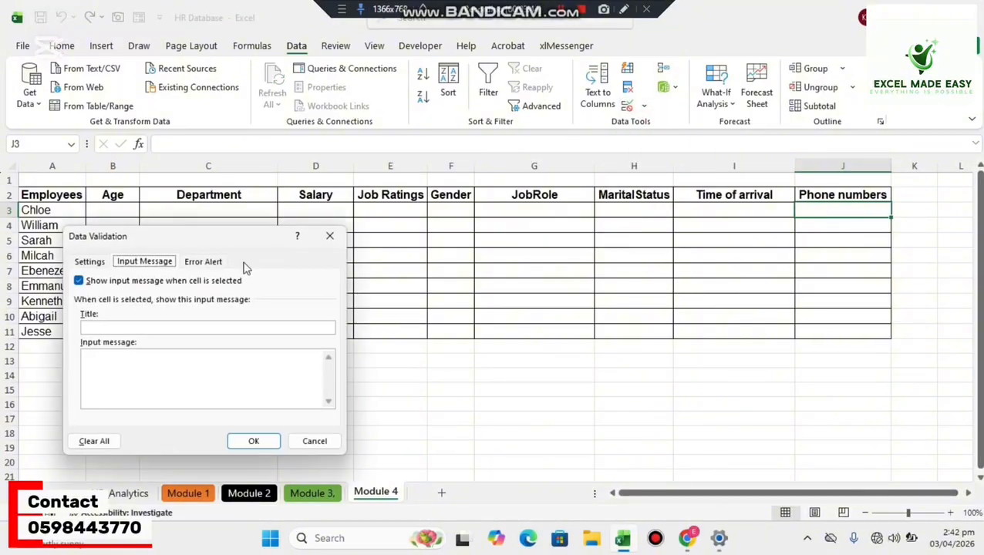
pyautogui.click(139, 328)
pyautogui.write('Attention')
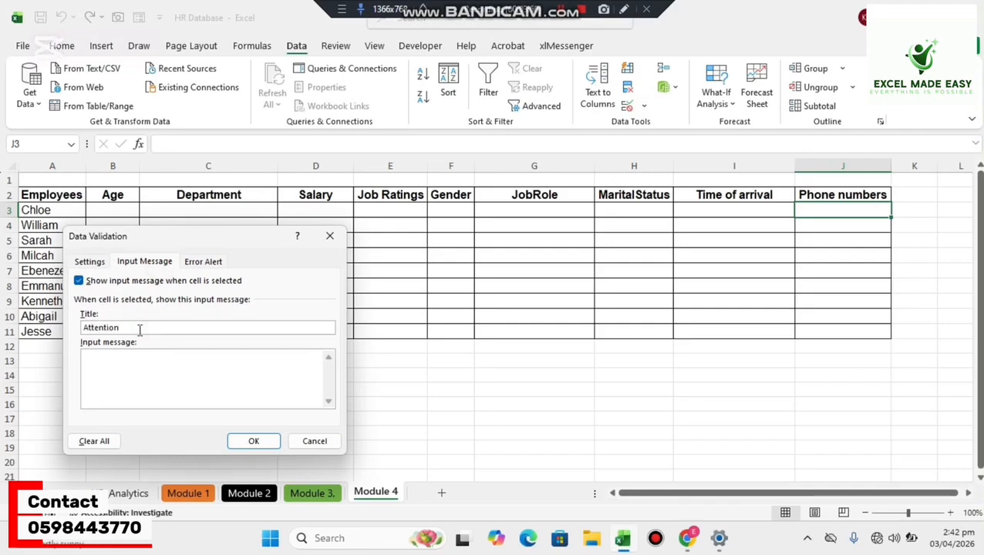
# Set J3's input message text to "Please make sure the number of digits is 10" and apply the validation settings.
pyautogui.click(120, 364)
pyautogui.write('Kindly')
pyautogui.press('BackSpace')
pyautogui.press('BackSpace')
pyautogui.press('BackSpace')
pyautogui.press('BackSpace')
pyautogui.press('BackSpace')
pyautogui.press('BackSpace')
pyautogui.press('BackSpace')
pyautogui.write('Please')
pyautogui.press('BackSpace')
pyautogui.write('se make sure the numbe')
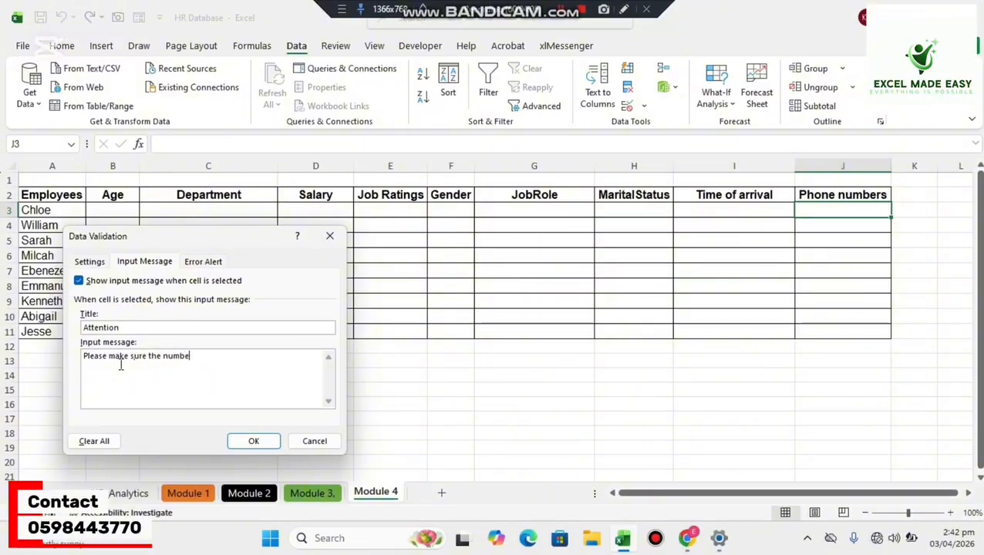
pyautogui.write('r of digits i')
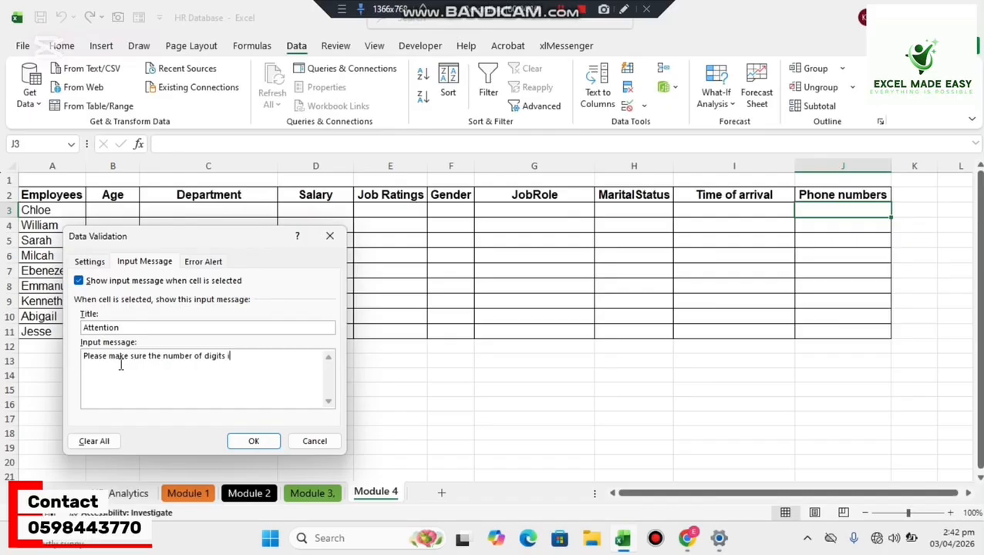
pyautogui.write('s 10')
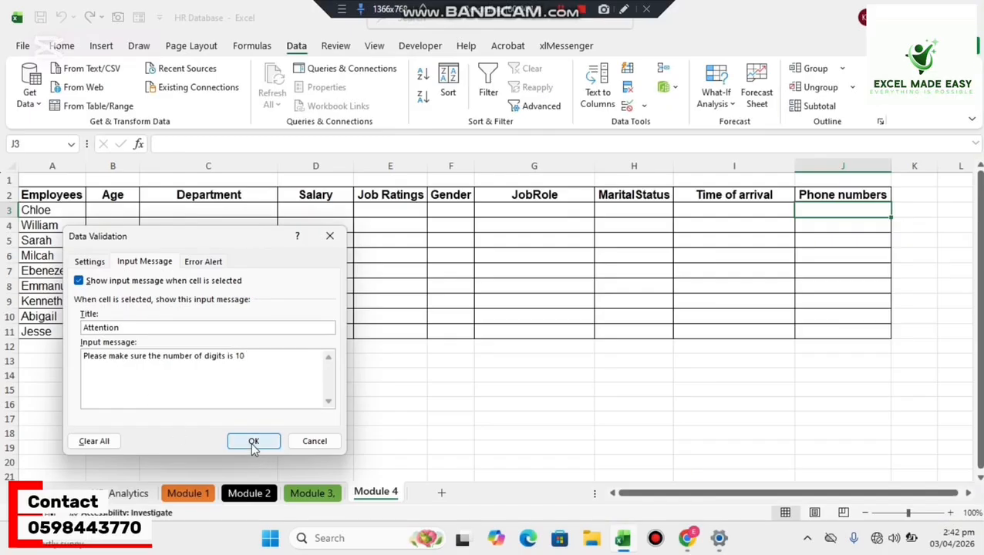
pyautogui.click(254, 443)
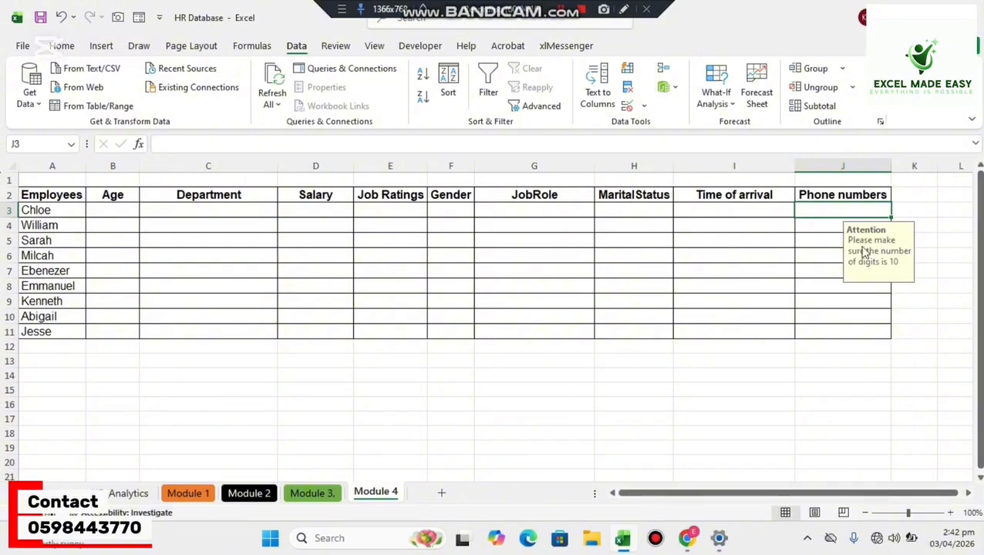
# Title the data validation error alert for Age cell B3 "Caution".
pyautogui.click(713, 212)
pyautogui.click(122, 213)
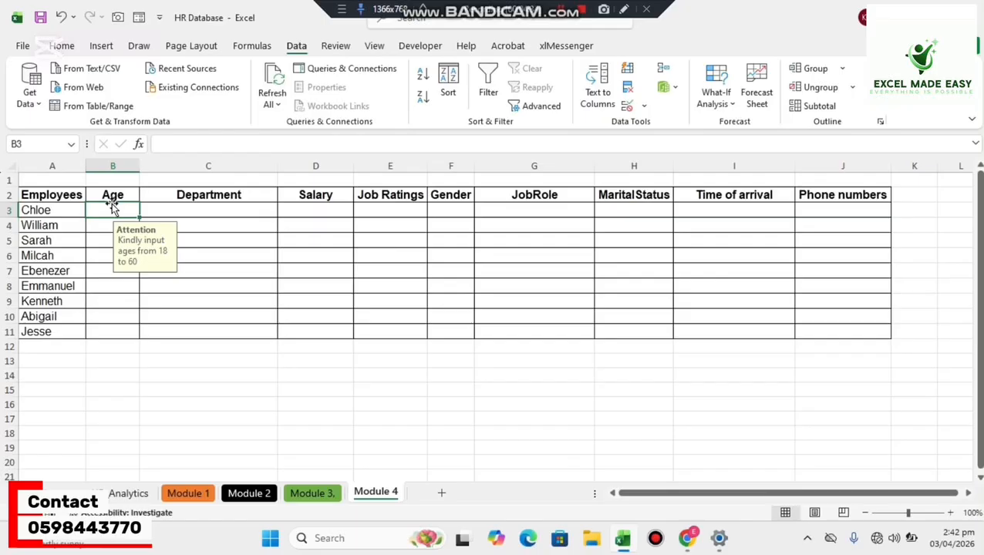
pyautogui.click(646, 107)
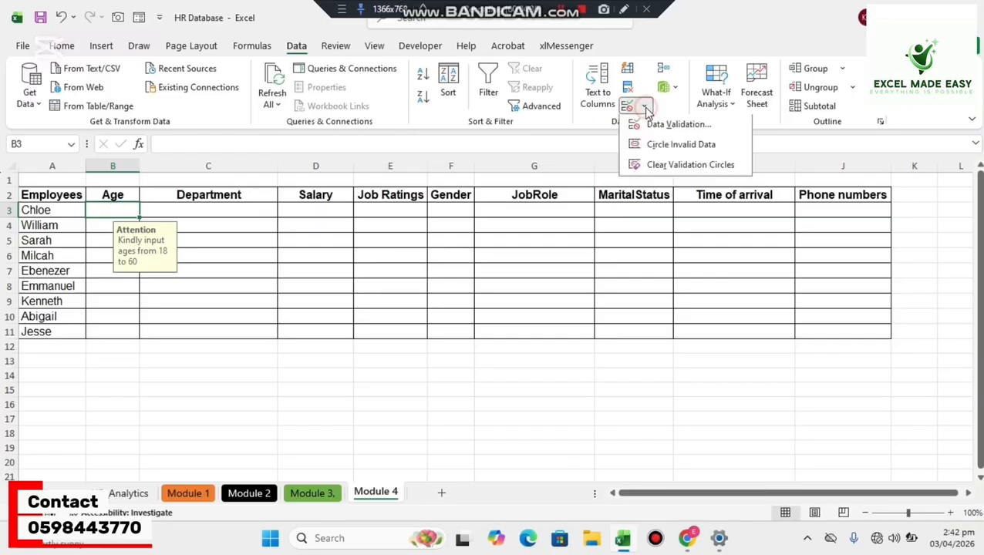
pyautogui.click(657, 126)
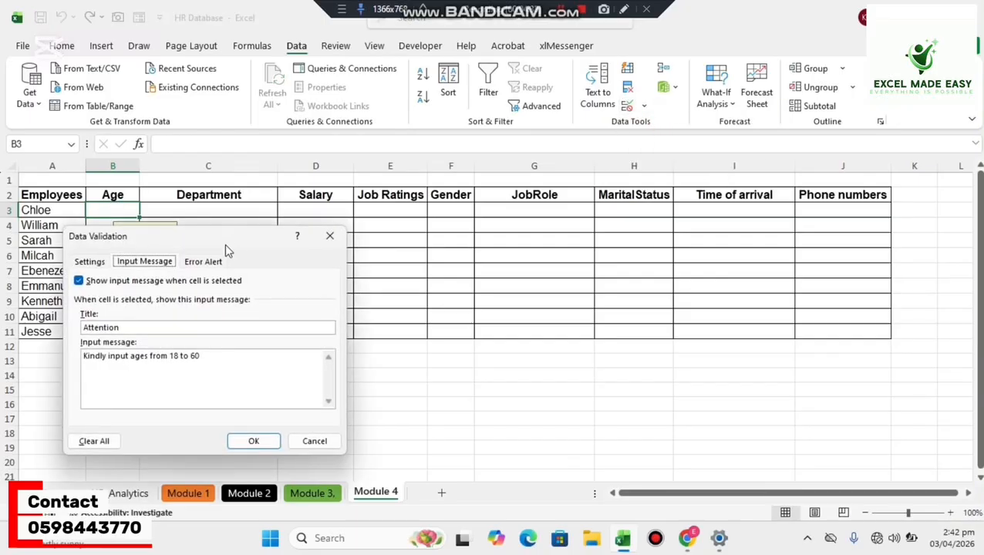
pyautogui.click(204, 262)
pyautogui.click(232, 329)
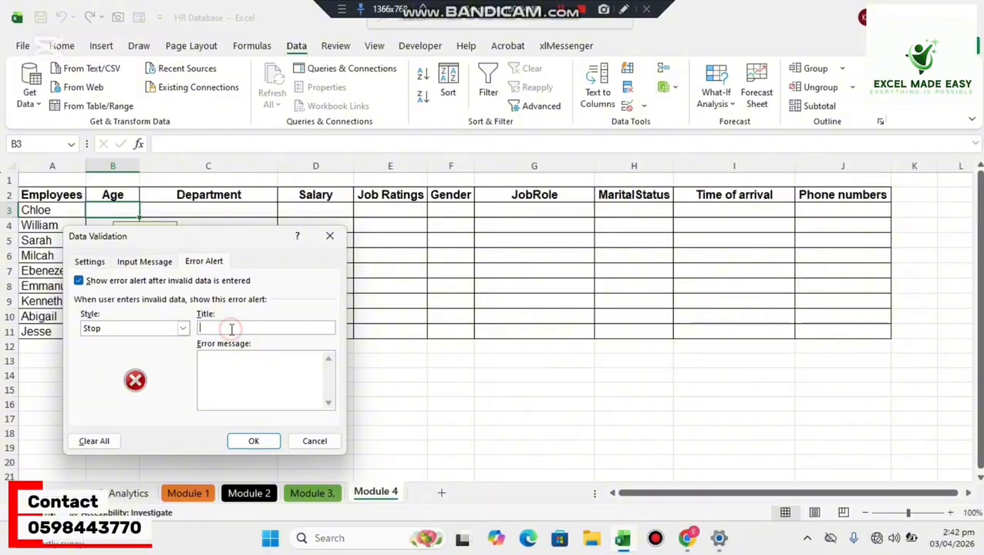
pyautogui.write('Caution')
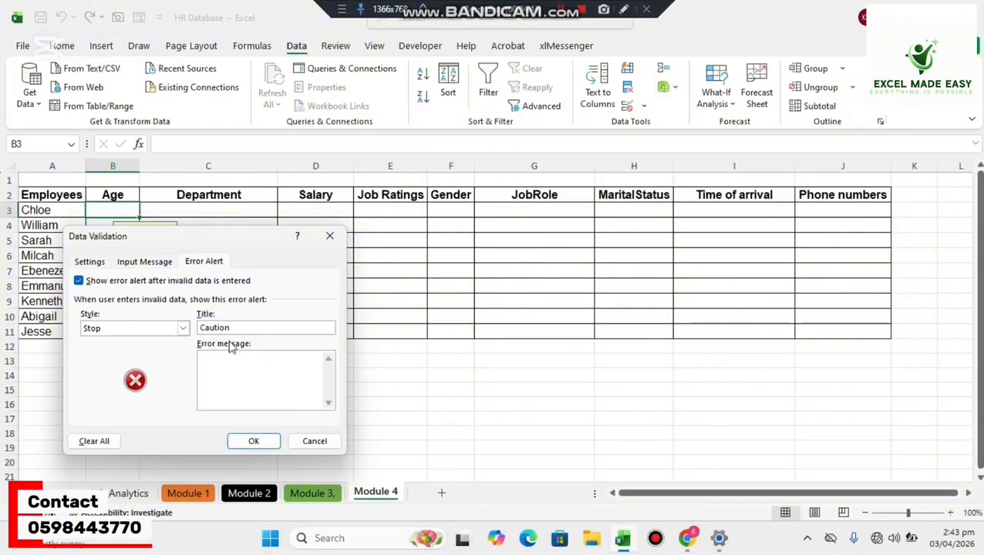
# Set B3's error message to "Please type ages between 18 and 60" and apply the validation settings.
pyautogui.click(228, 372)
pyautogui.write('Plea')
pyautogui.press('BackSpace')
pyautogui.write('type age')
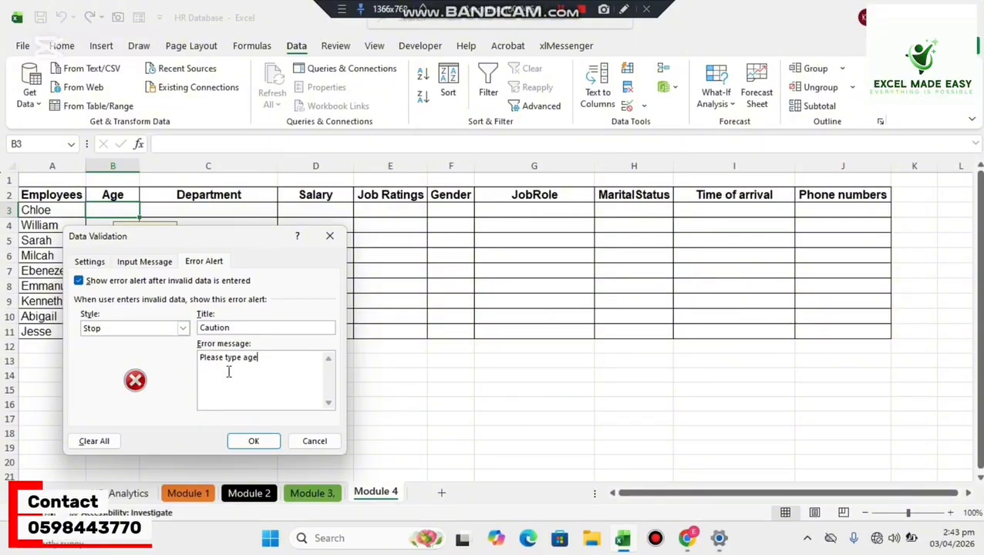
pyautogui.write('s between 18 ')
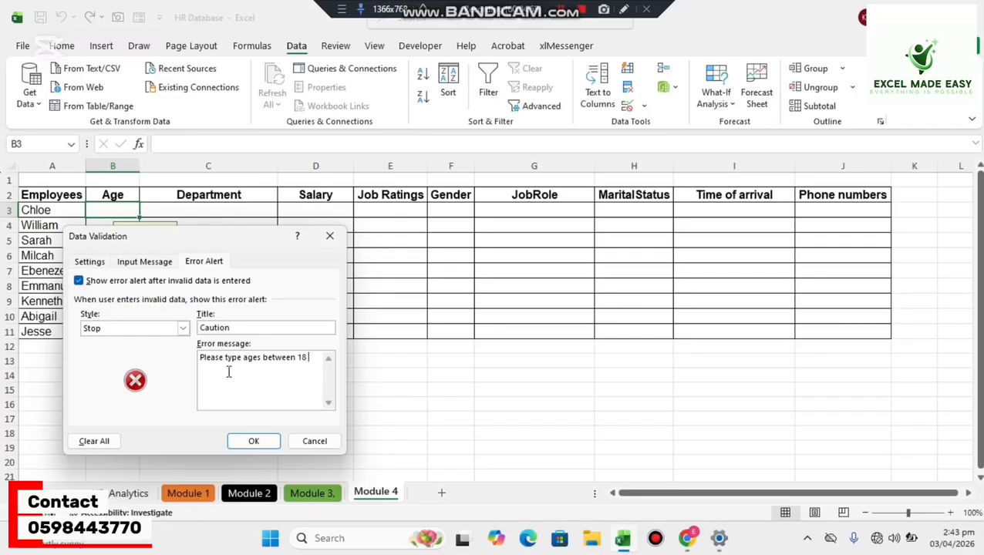
pyautogui.write('and 60')
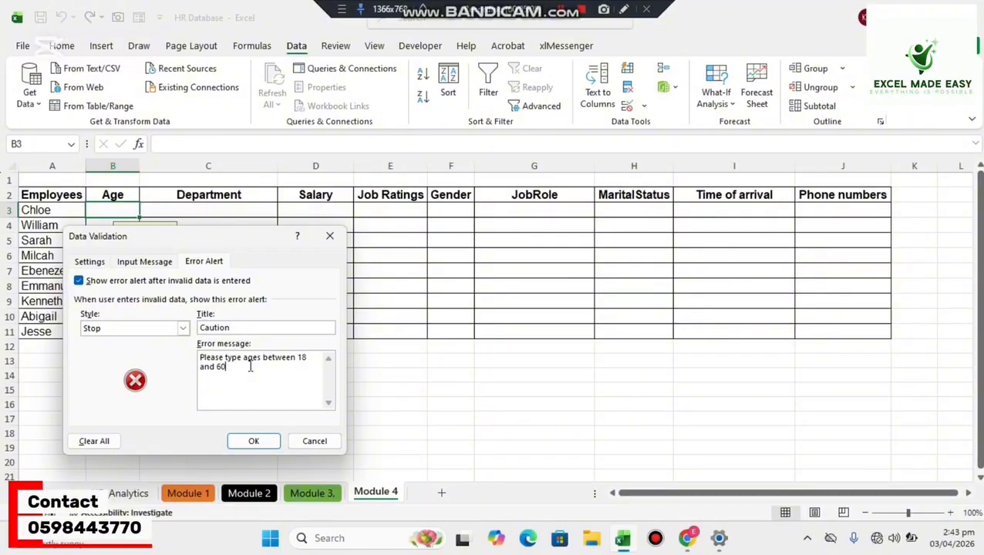
pyautogui.click(252, 441)
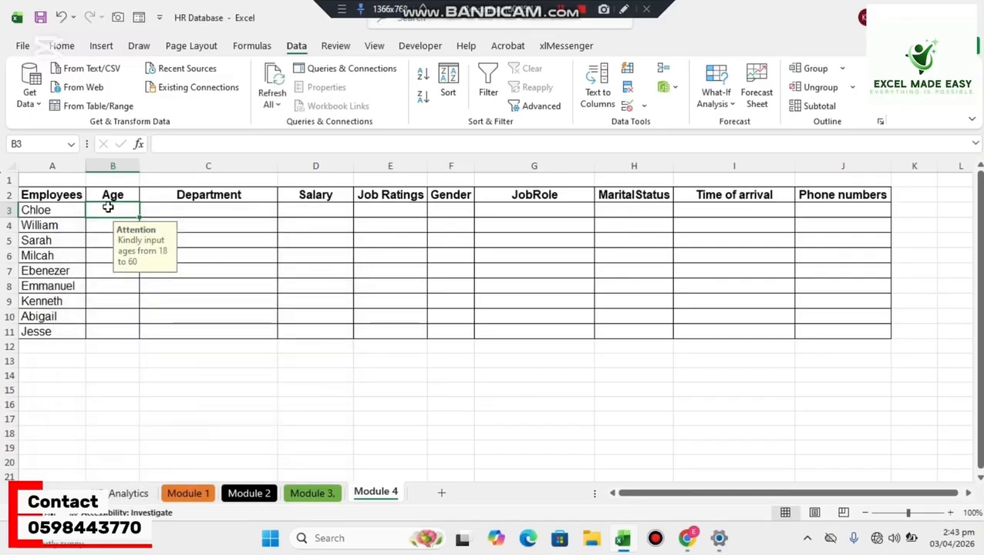
# Try to enter the age 17 in B3, and cancel the entry.
pyautogui.write('17')
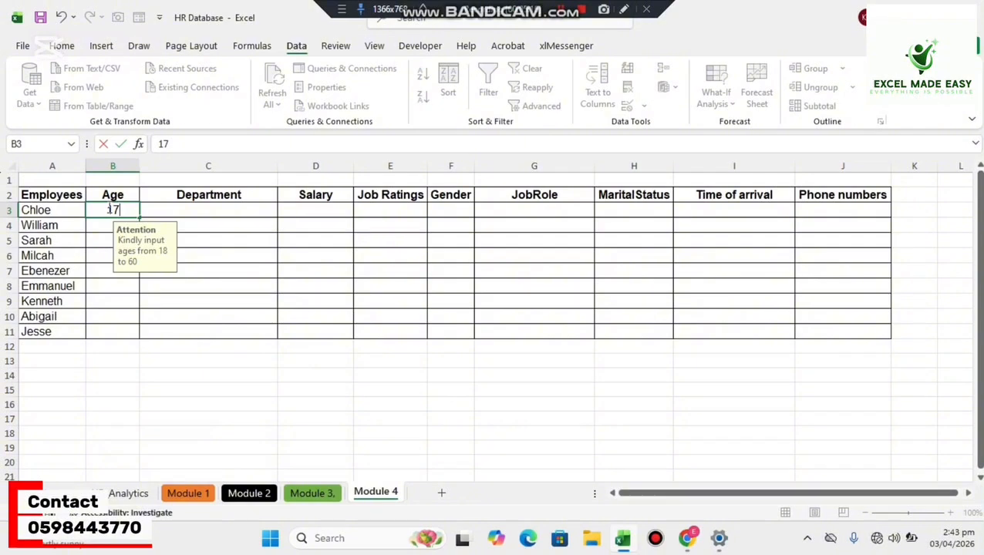
pyautogui.press('Return')
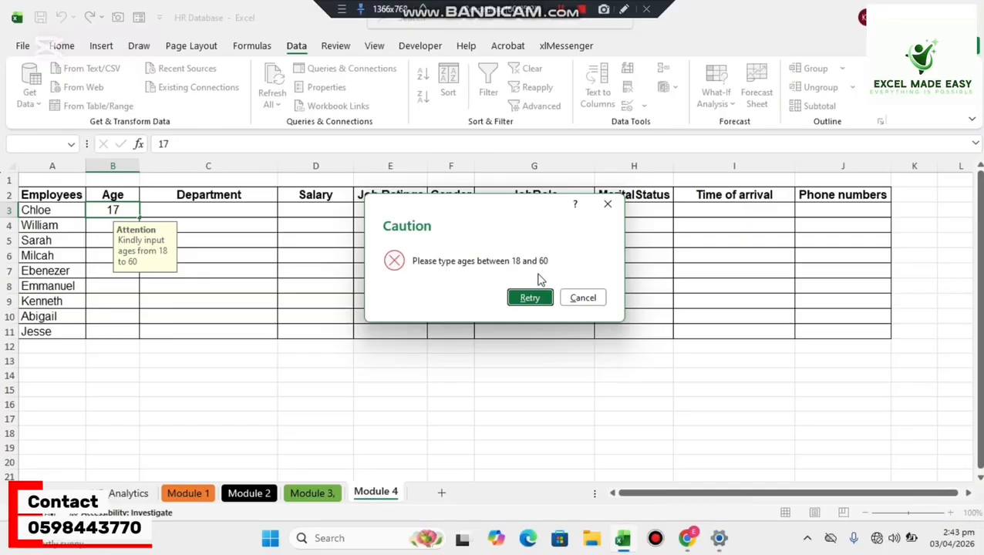
pyautogui.click(588, 299)
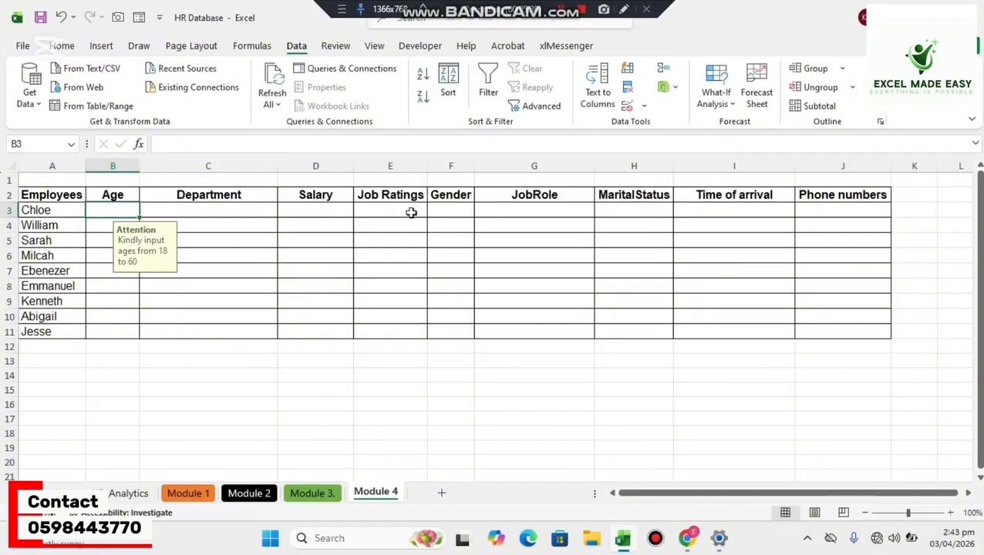
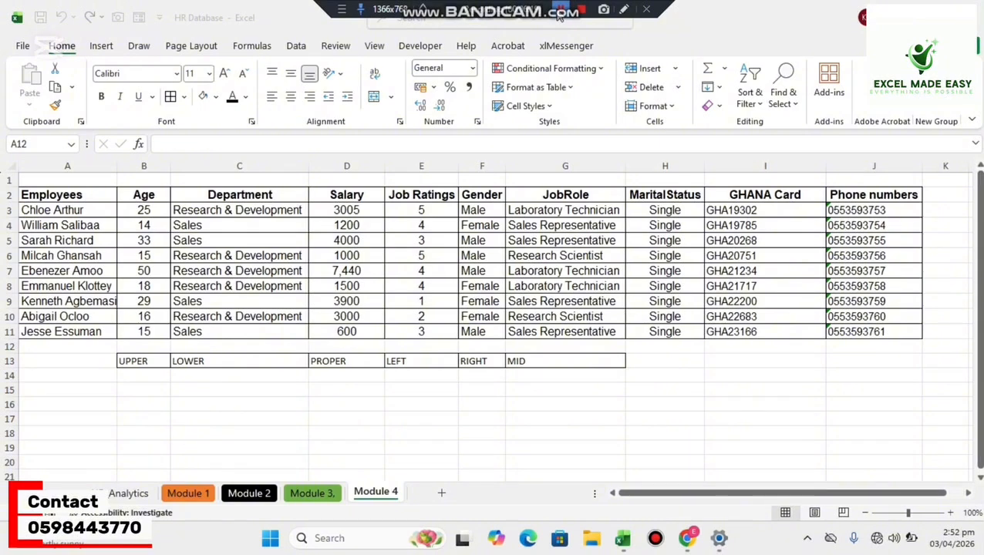
# Enter =UPPER(A3) in B14 to convert the first employee's name to uppercase.
pyautogui.click(135, 376)
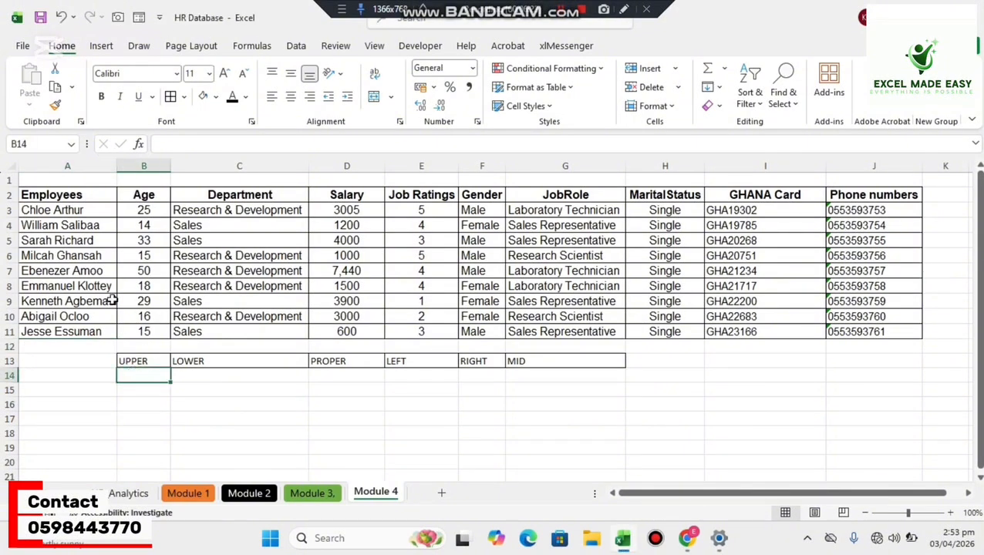
pyautogui.write('=upp')
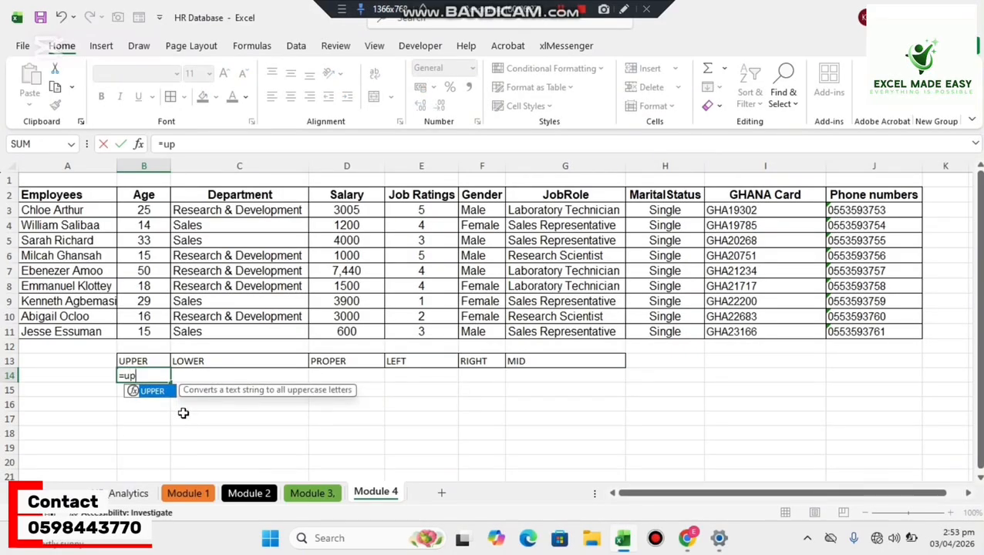
pyautogui.press('Tab')
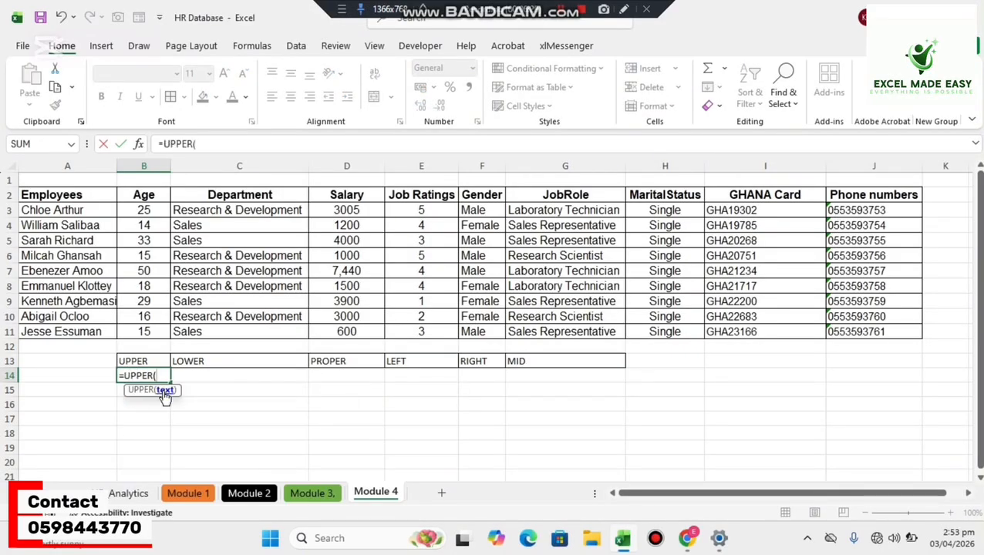
pyautogui.click(65, 211)
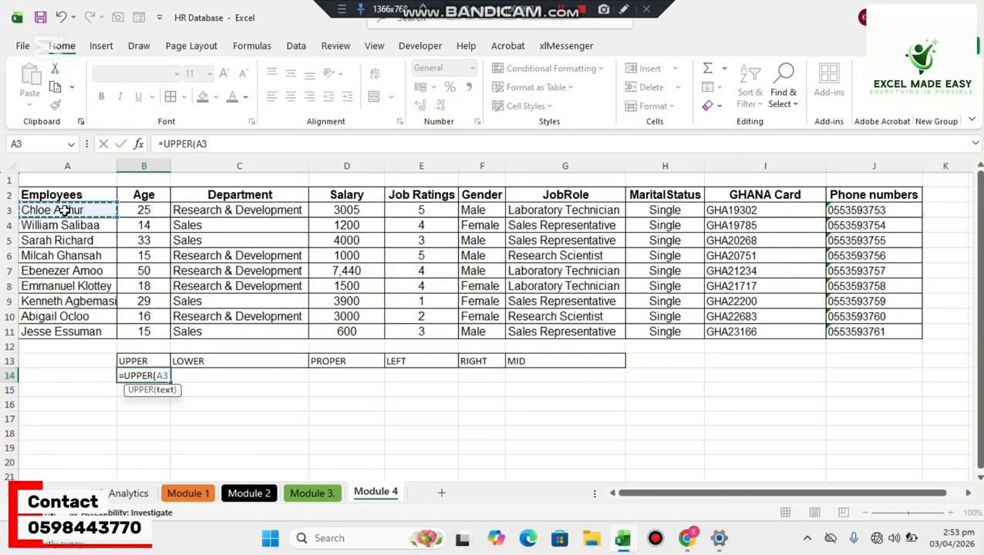
pyautogui.write(')')
pyautogui.press('Return')
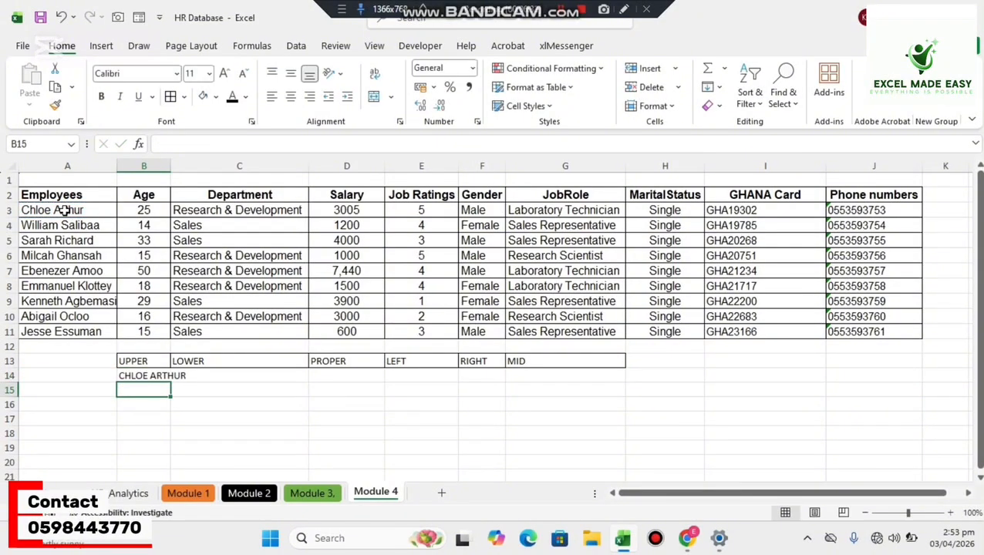
# Fill the UPPER formula from B14 down to B20 and autofit column B to its contents.
pyautogui.doubleClick(172, 165)
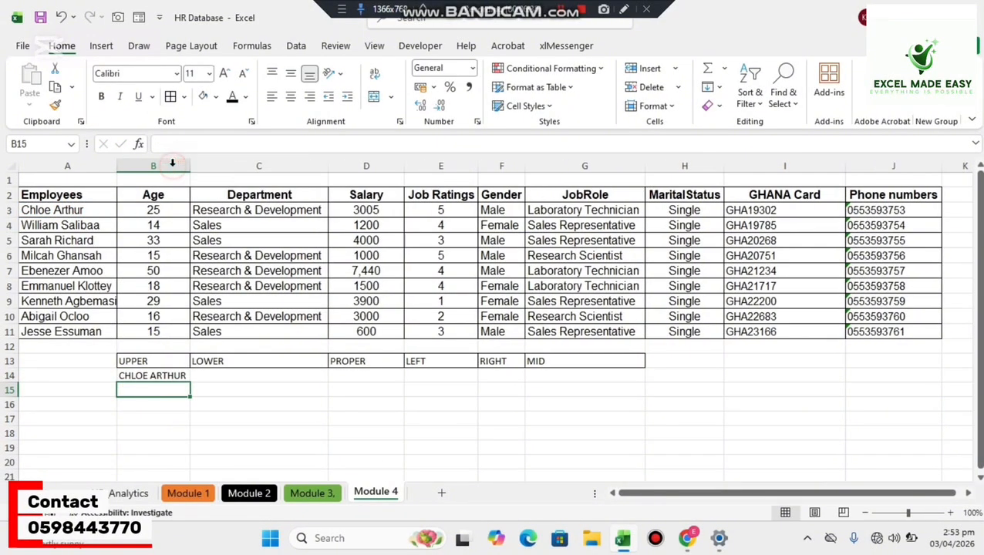
pyautogui.click(171, 375)
pyautogui.moveTo(189, 381); pyautogui.dragTo(176, 470)
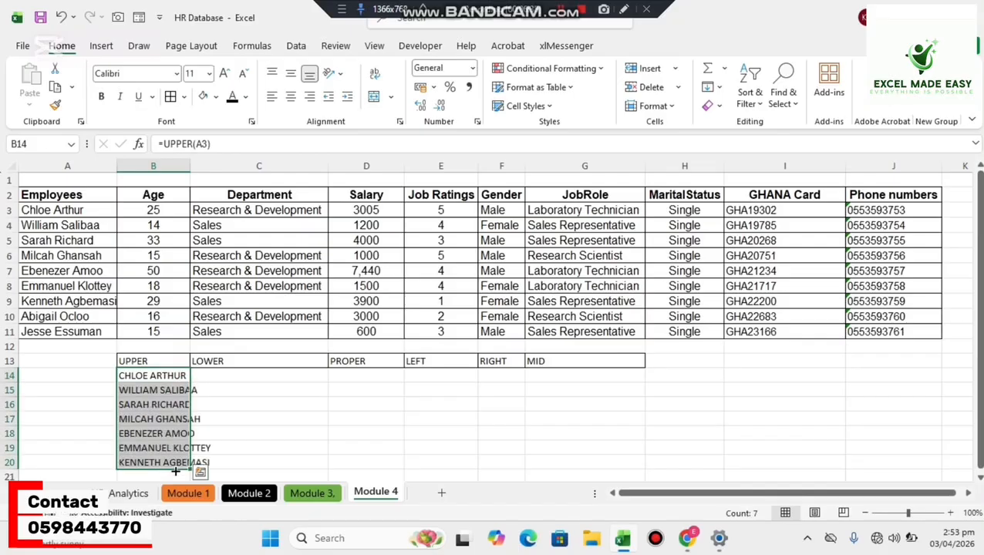
pyautogui.doubleClick(190, 165)
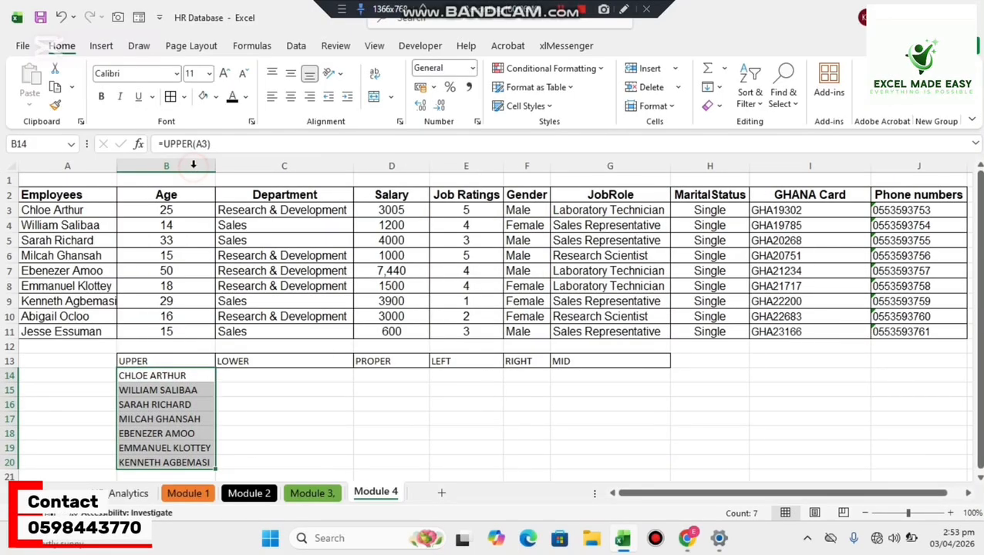
pyautogui.click(380, 461)
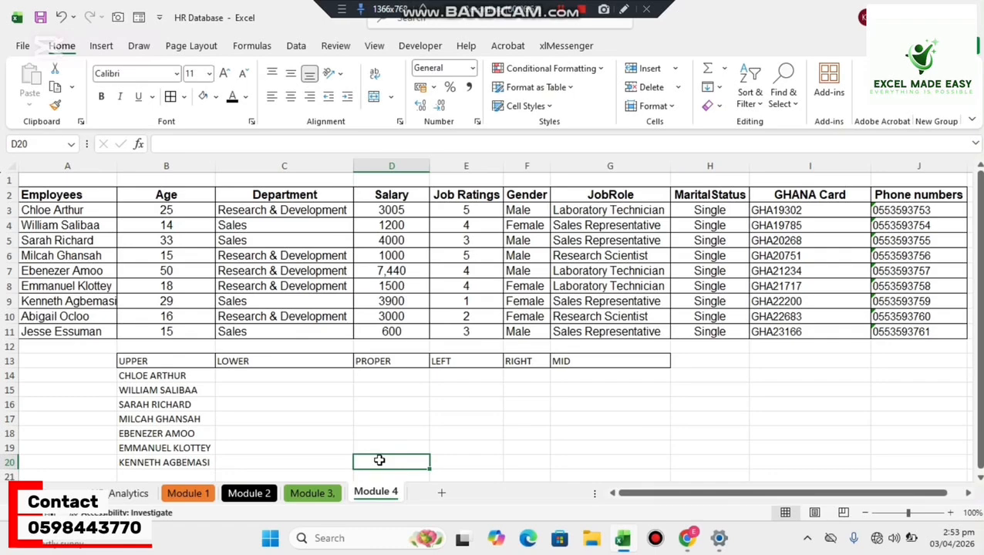
# Enter =LOWER(A3) in C14 and fill the formula down to C20.
pyautogui.click(275, 373)
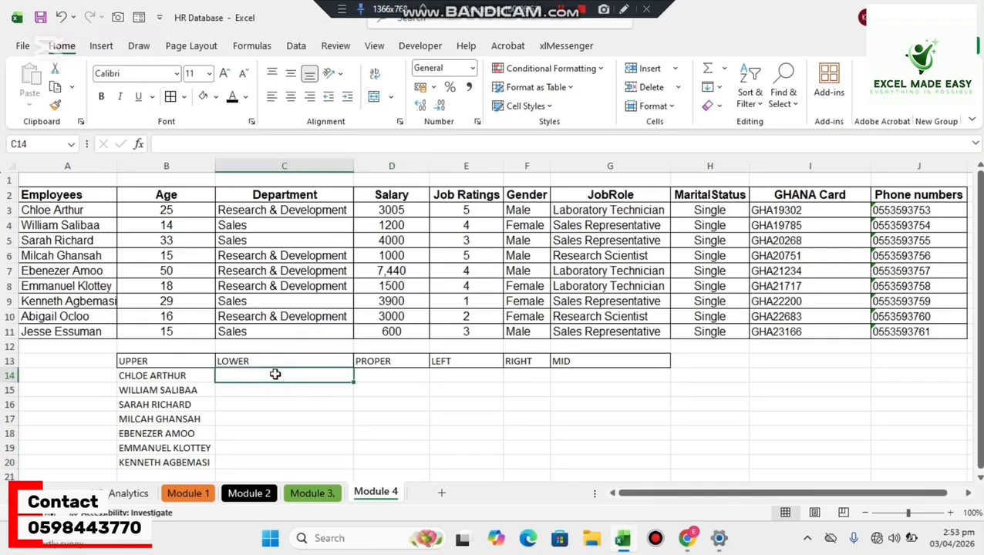
pyautogui.write('=lo')
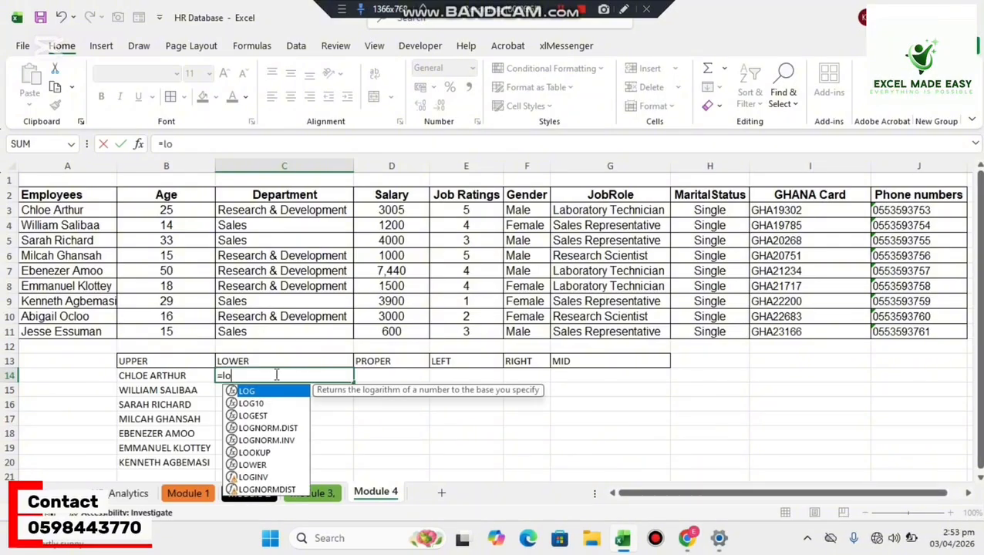
pyautogui.write('w')
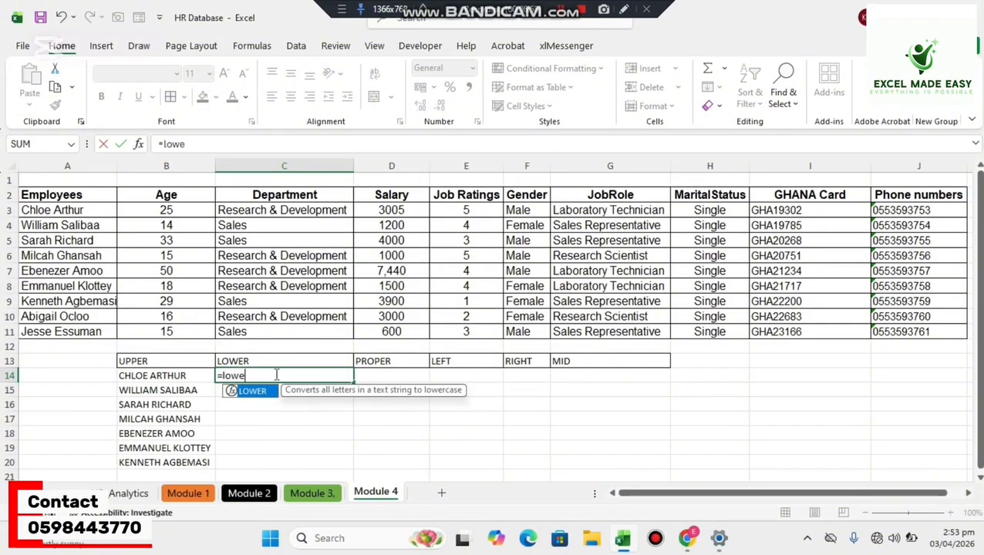
pyautogui.write('e')
pyautogui.press('Tab')
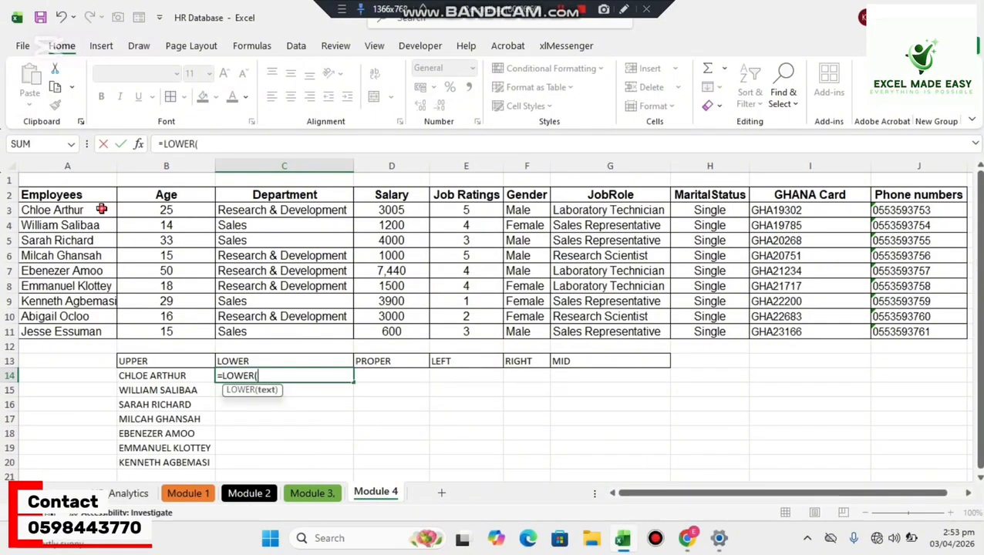
pyautogui.moveTo(101, 209)
pyautogui.mouseDown()
pyautogui.moveTo(100, 297)
pyautogui.moveTo(93, 209)
pyautogui.mouseUp()
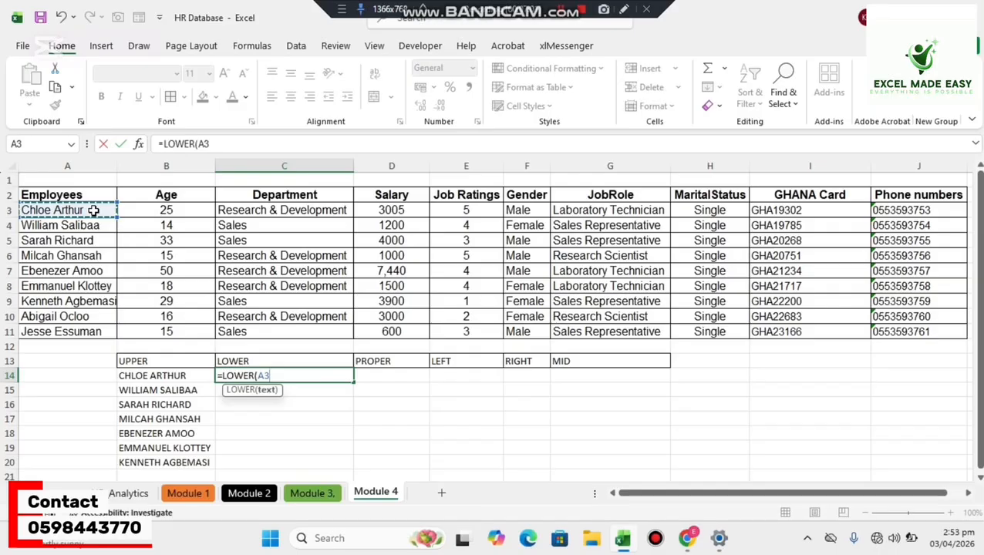
pyautogui.write(')')
pyautogui.press('Return')
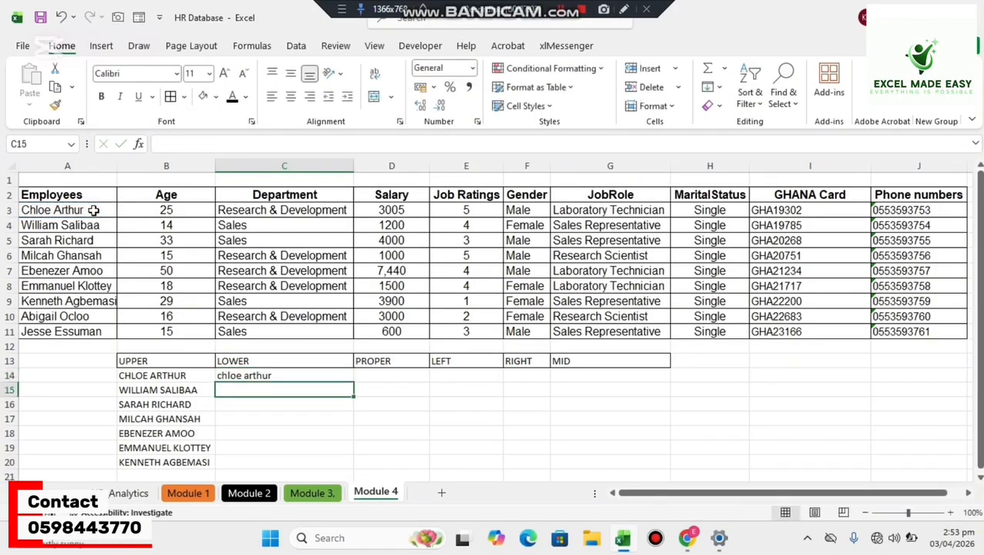
pyautogui.click(252, 373)
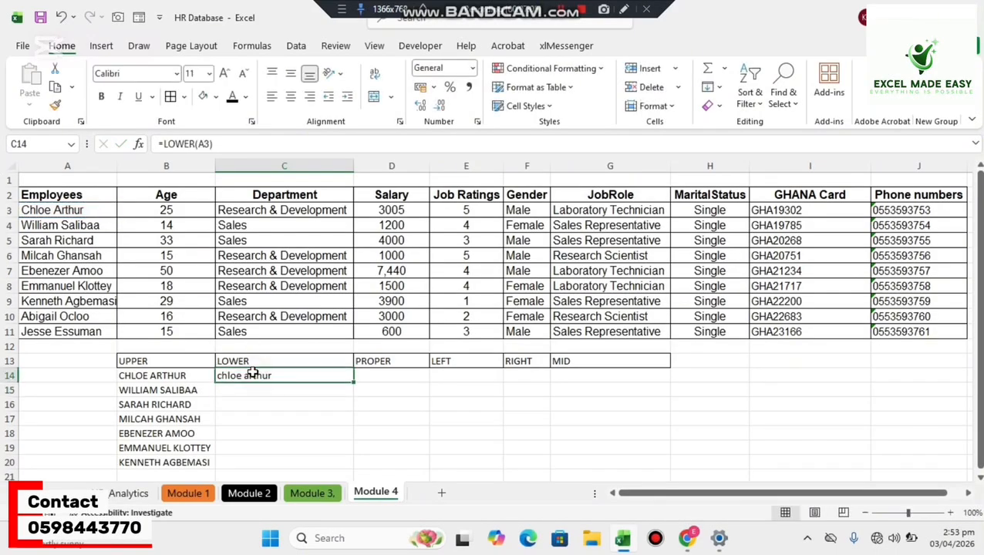
pyautogui.moveTo(353, 382); pyautogui.dragTo(334, 465)
# Enter =PROPER(A3:A11) in D14 for the whole employee list and widen column D to fit the names.
pyautogui.click(387, 379)
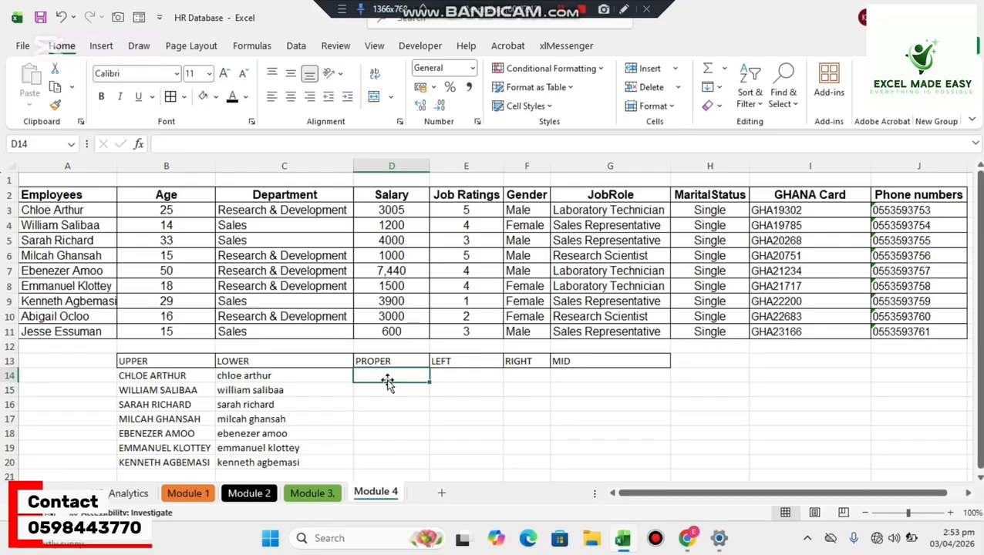
pyautogui.write('=p')
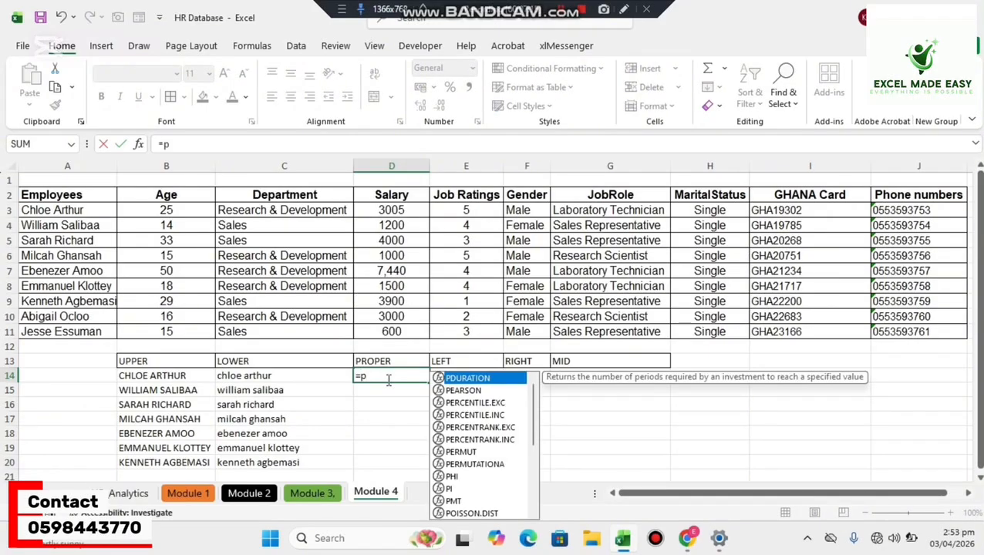
pyautogui.write('ro')
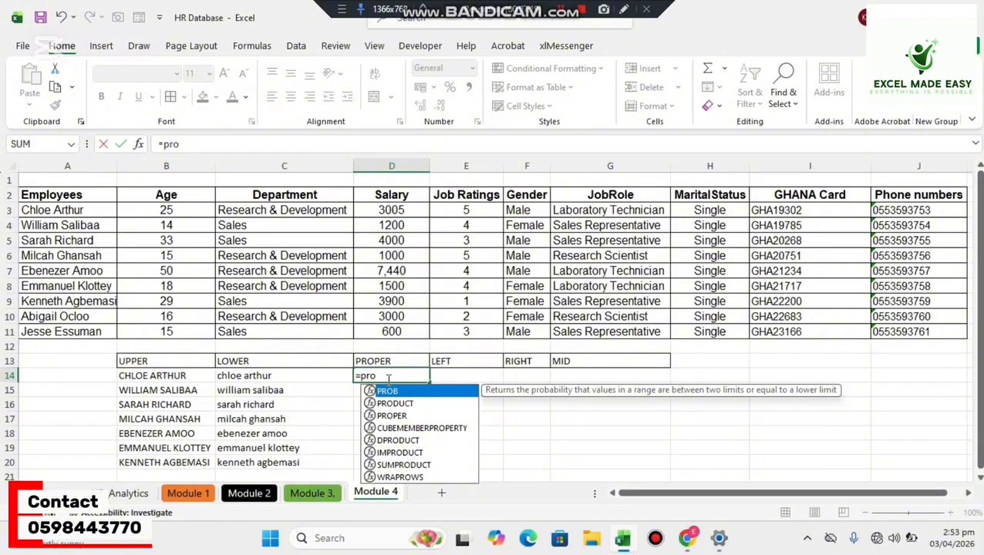
pyautogui.write('p')
pyautogui.press('Tab')
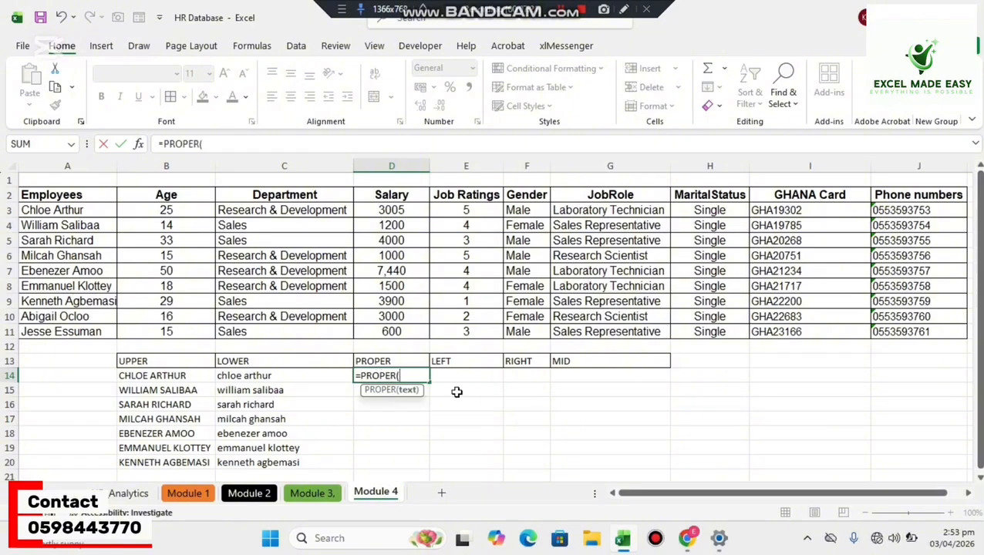
pyautogui.moveTo(73, 207); pyautogui.dragTo(53, 340)
pyautogui.press('Return')
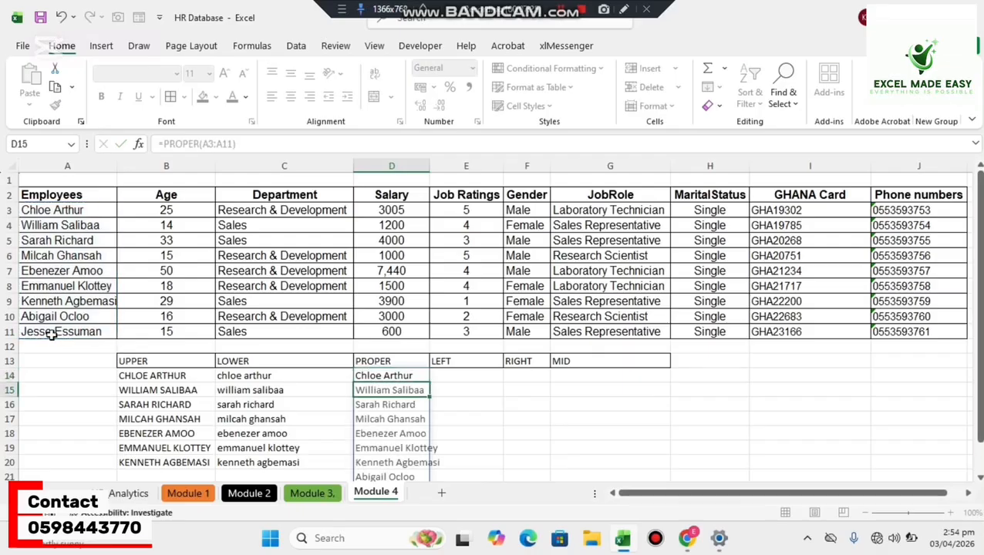
pyautogui.click(570, 377)
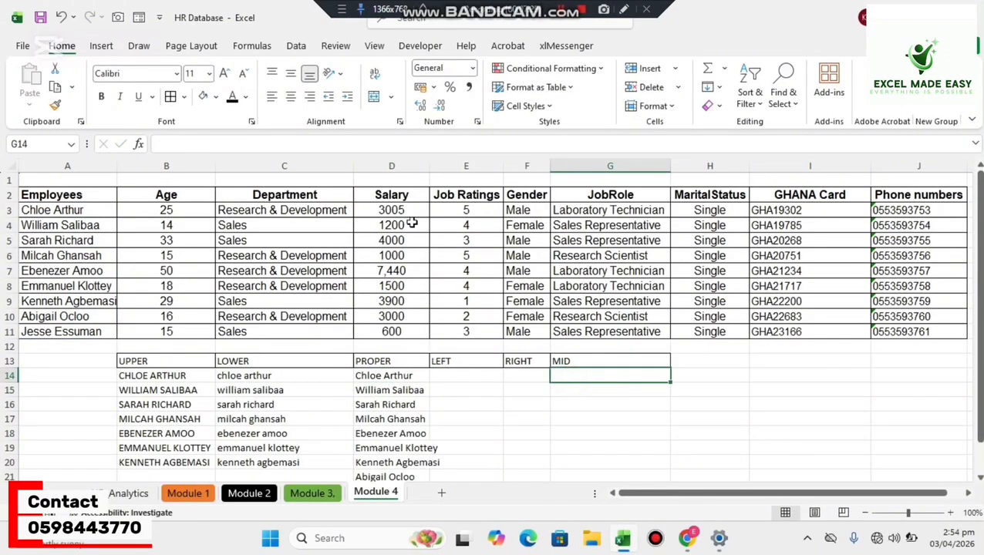
pyautogui.moveTo(430, 171); pyautogui.dragTo(447, 171)
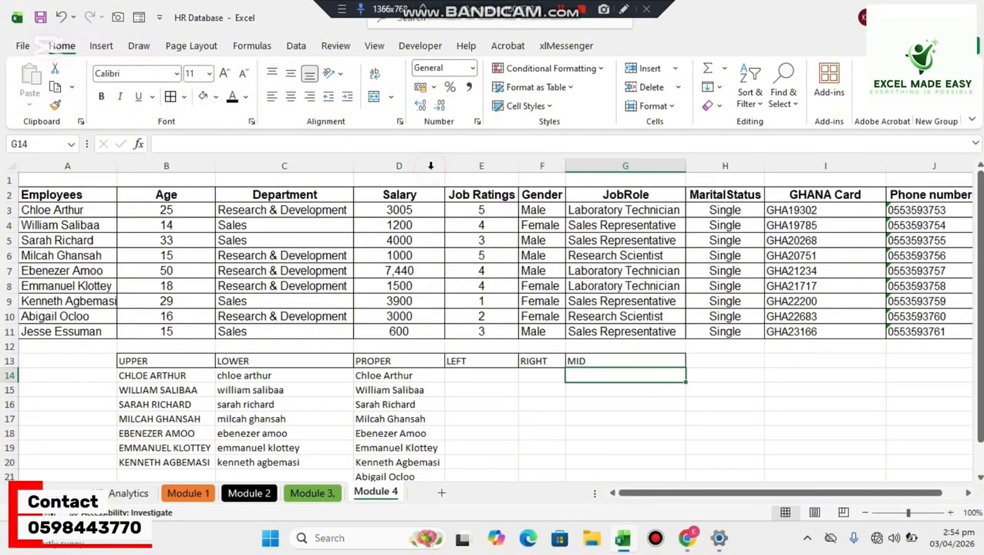
# Extract the first three characters of the GHANA Card values with =LEFT(I3,3) in E14, filled down to E20.
pyautogui.click(477, 376)
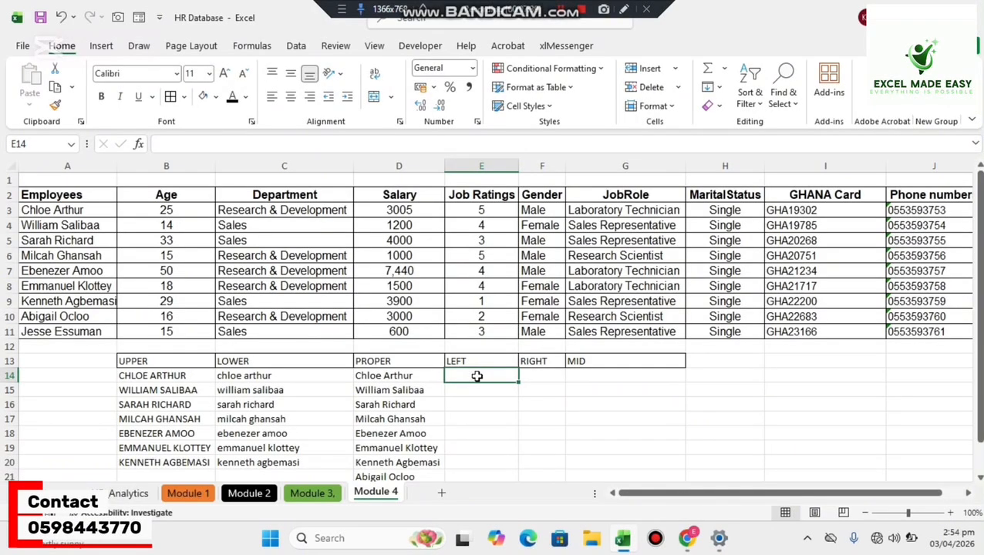
pyautogui.moveTo(808, 216); pyautogui.dragTo(802, 333)
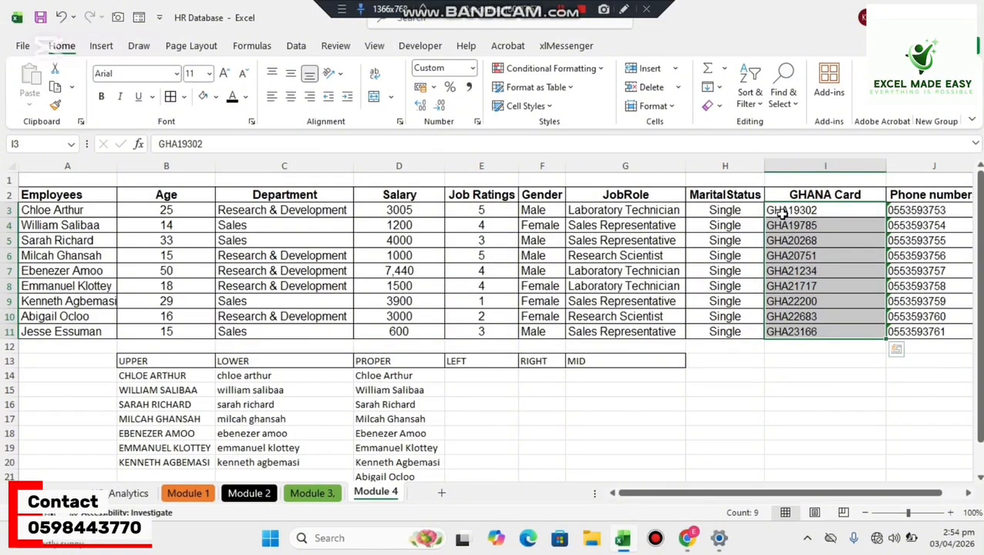
pyautogui.click(465, 371)
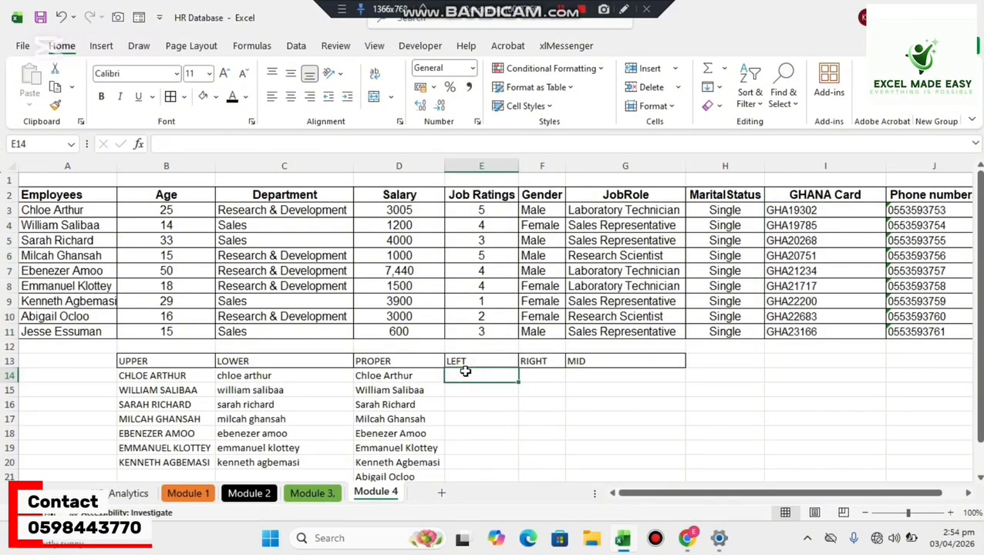
pyautogui.write('=l')
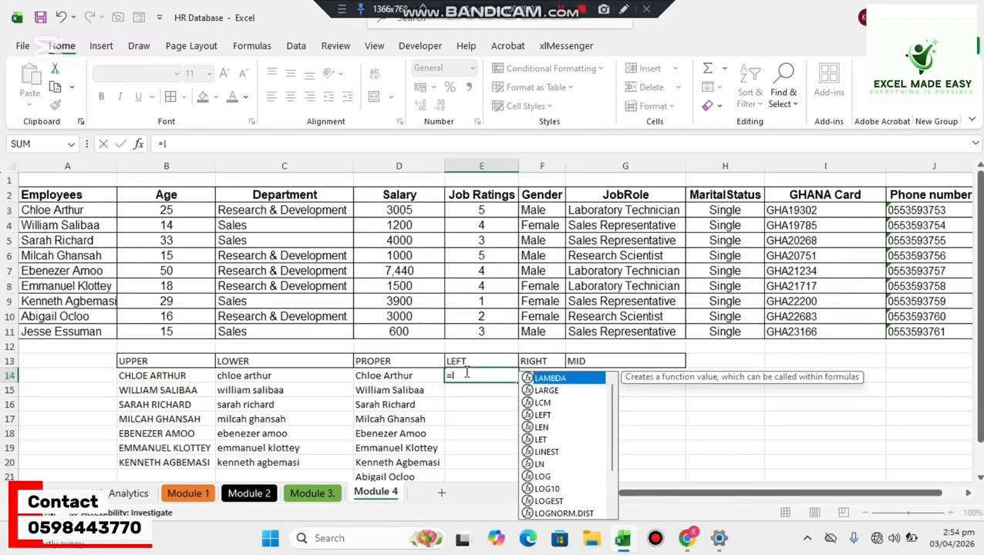
pyautogui.write('ef')
pyautogui.press('Tab')
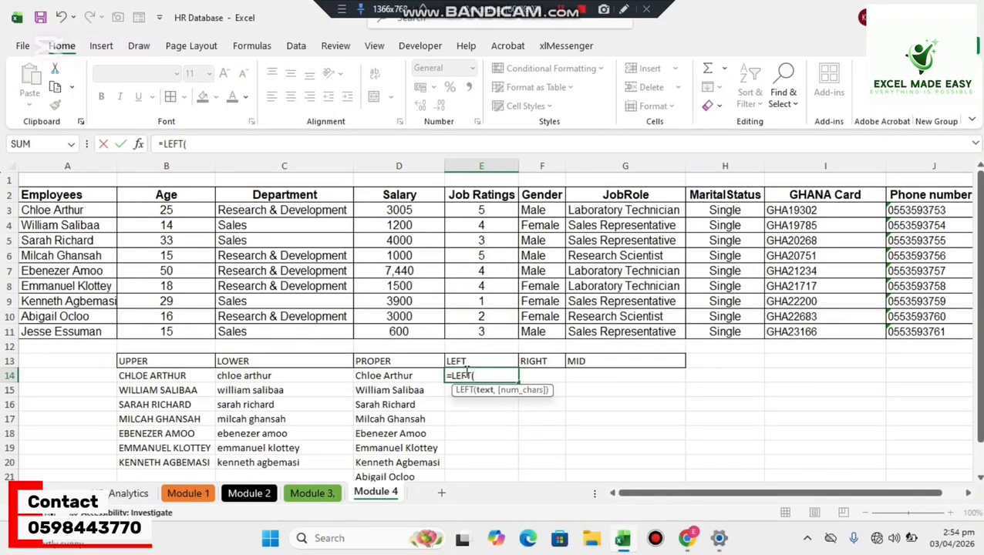
pyautogui.click(794, 211)
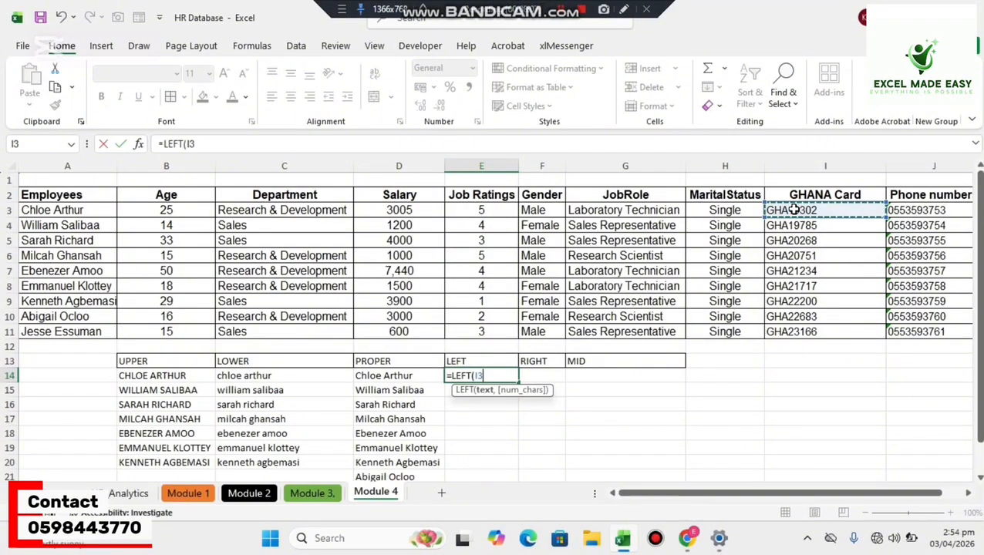
pyautogui.write(',')
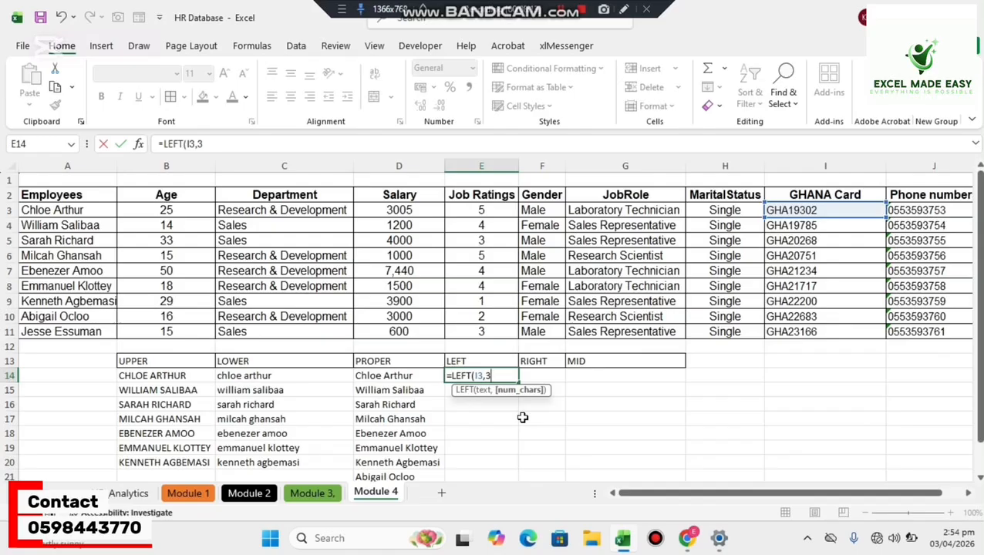
pyautogui.write('3)')
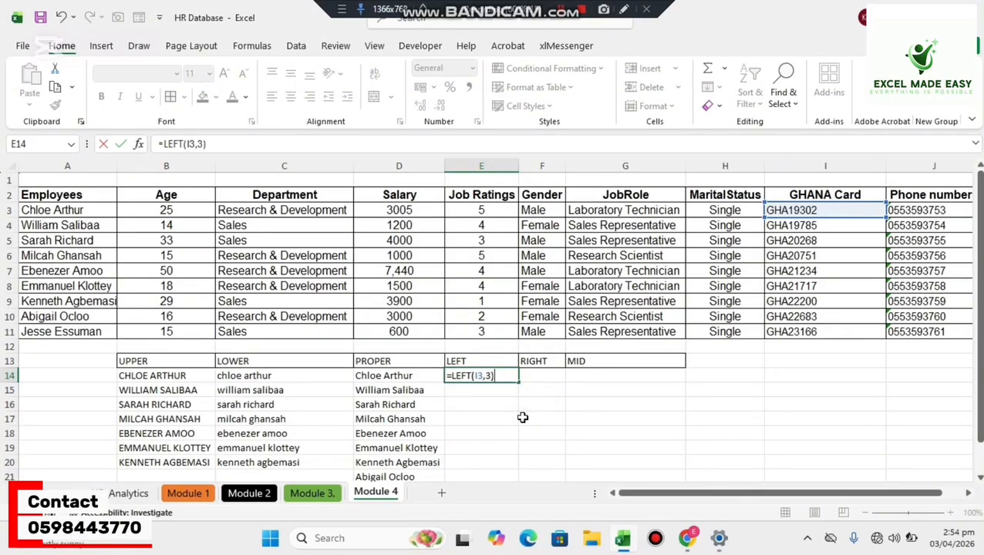
pyautogui.press('Return')
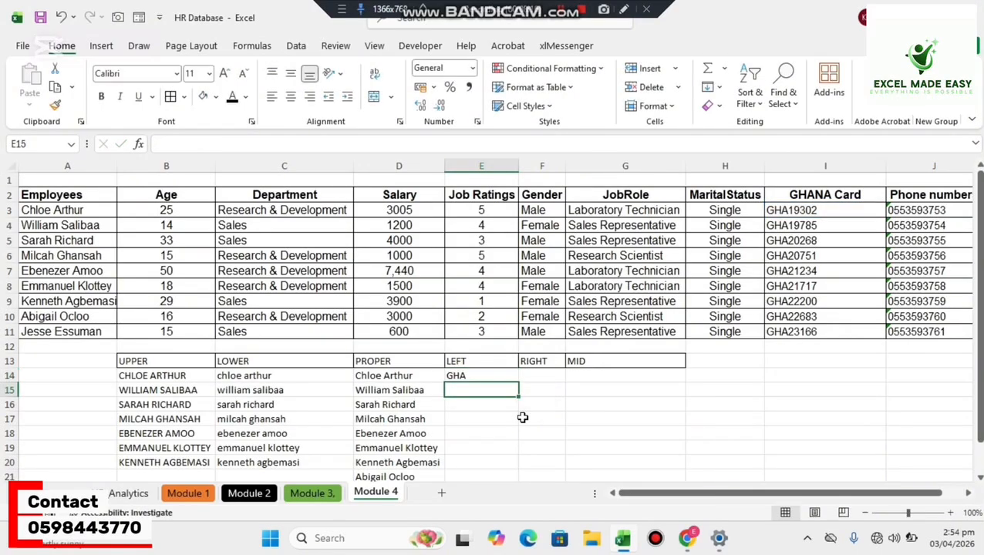
pyautogui.click(493, 375)
pyautogui.moveTo(516, 382); pyautogui.dragTo(512, 467)
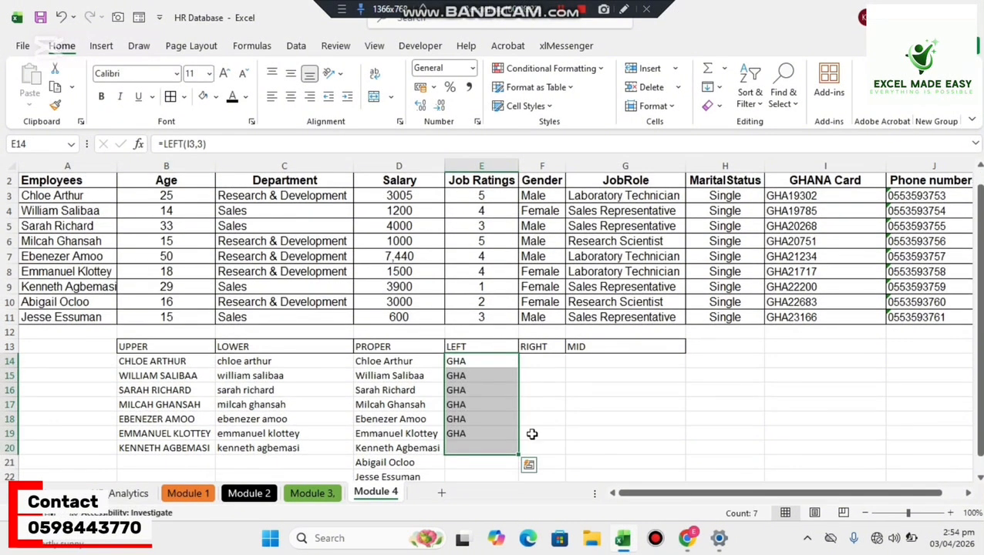
# Extract the last five characters of the GHANA Card values with =RIGHT(I3,5) in F14, filled down to F22.
pyautogui.click(549, 361)
pyautogui.moveTo(978, 343); pyautogui.dragTo(976, 330)
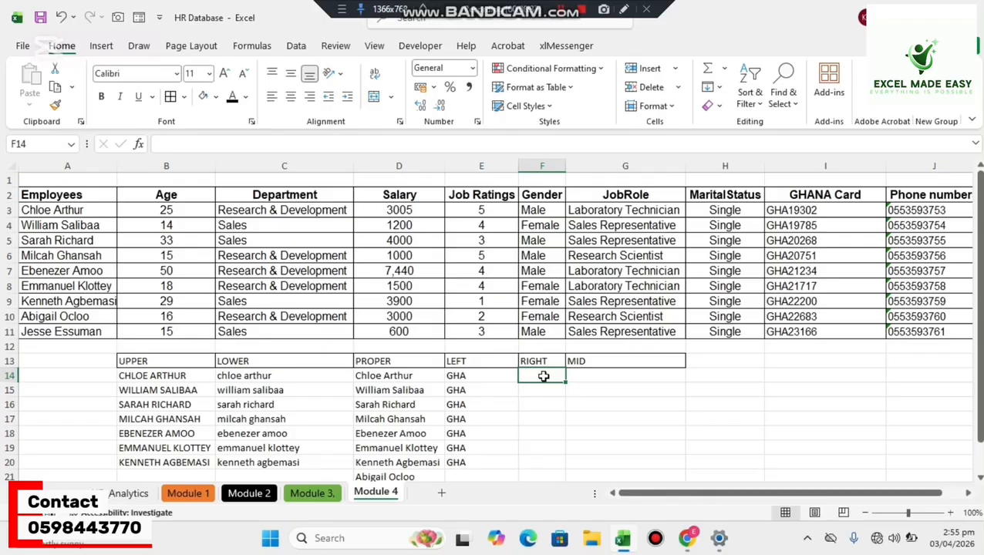
pyautogui.write('=r')
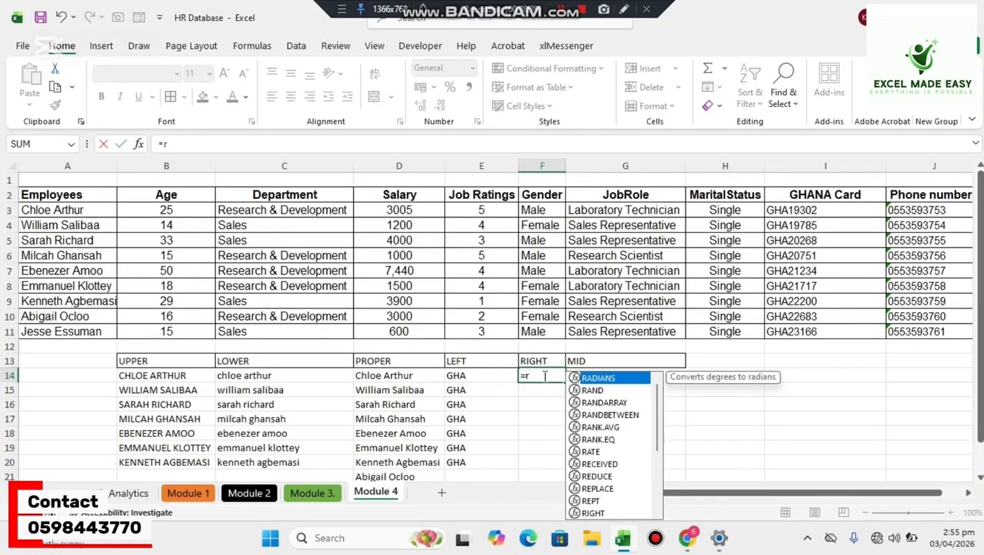
pyautogui.write('ig')
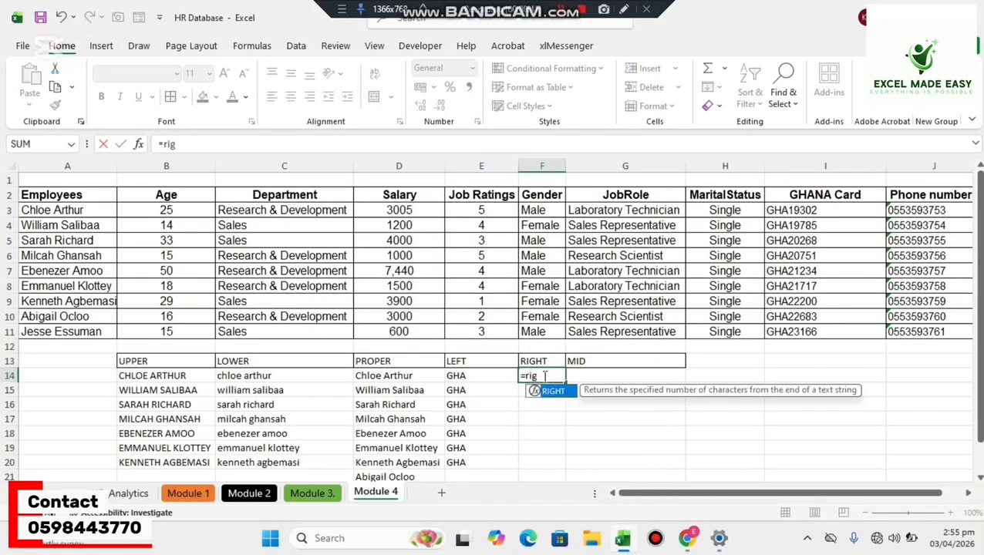
pyautogui.press('Tab')
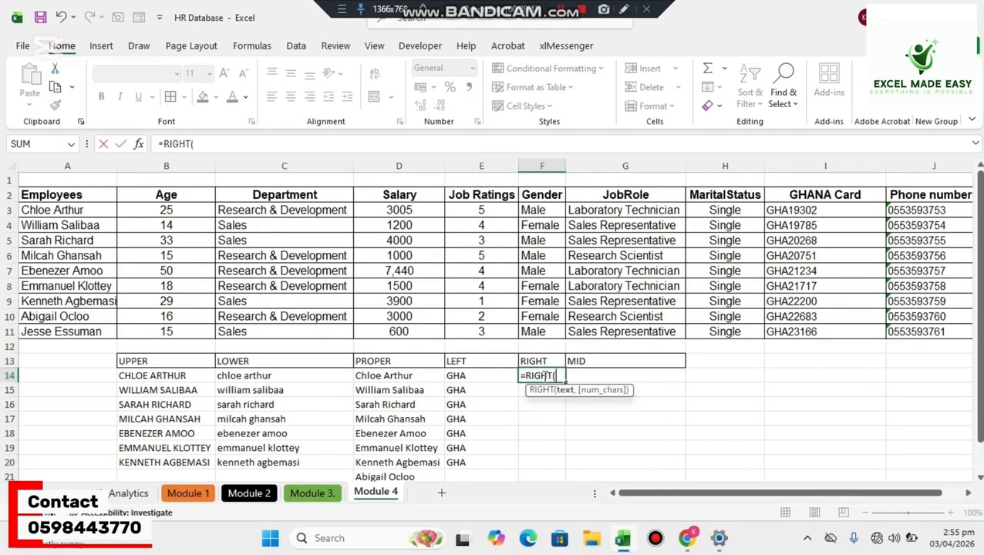
pyautogui.click(785, 206)
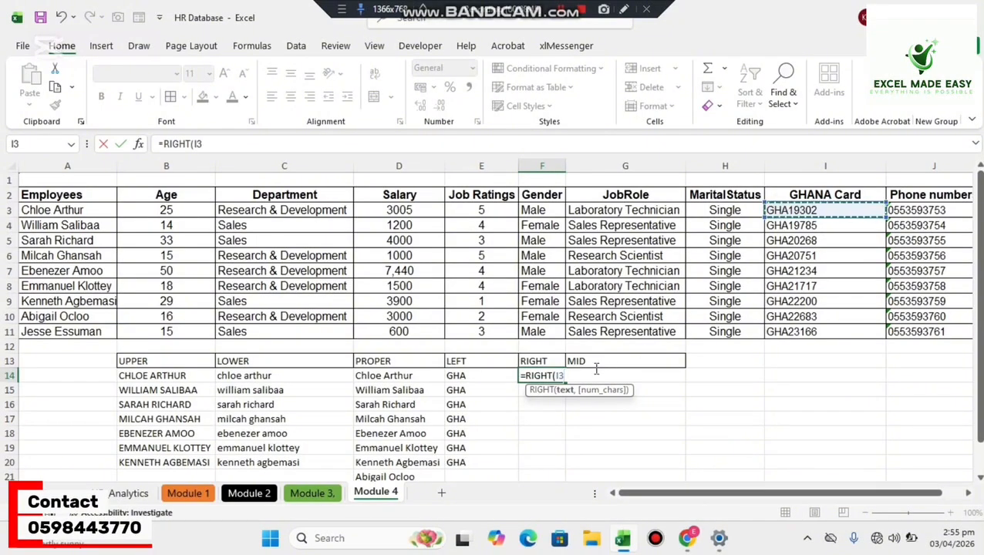
pyautogui.write(',')
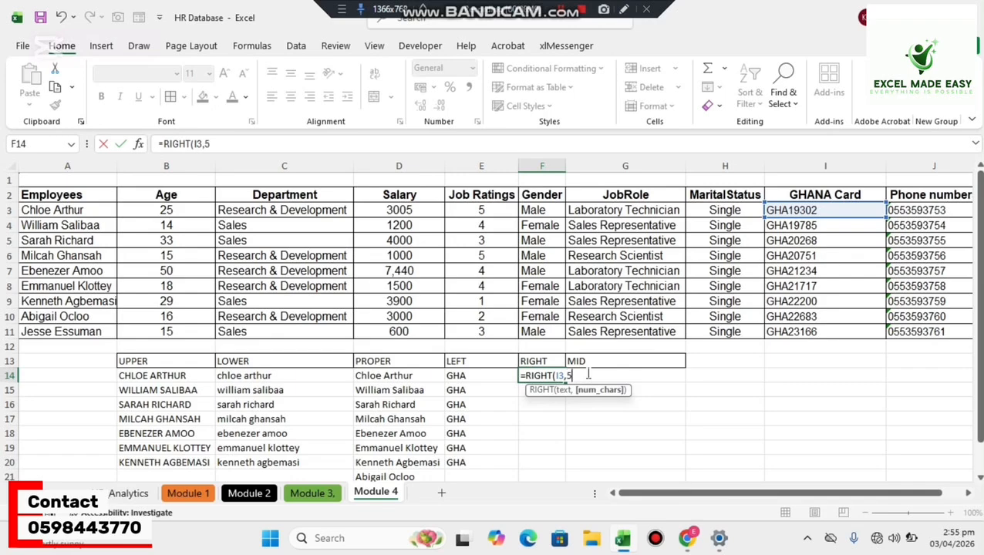
pyautogui.write('5)')
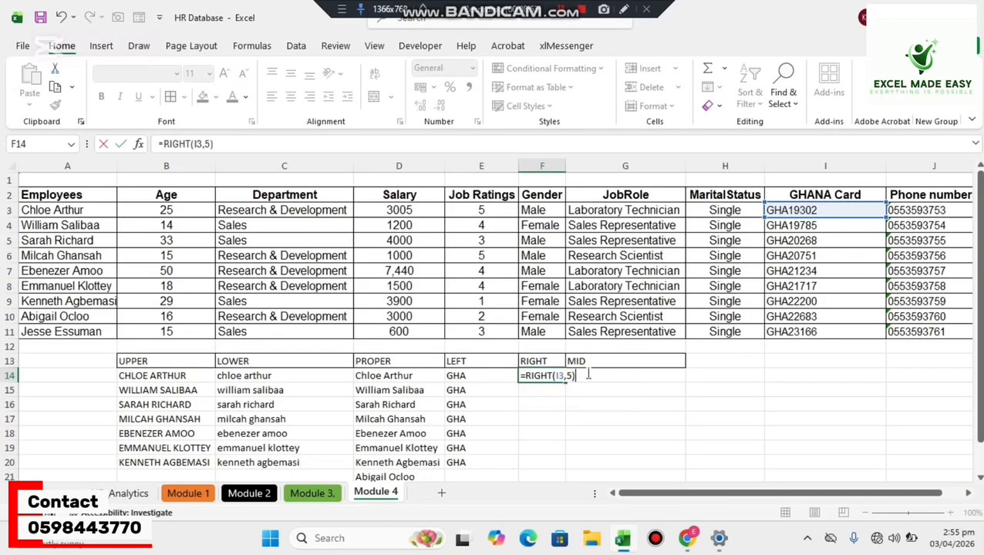
pyautogui.press('Return')
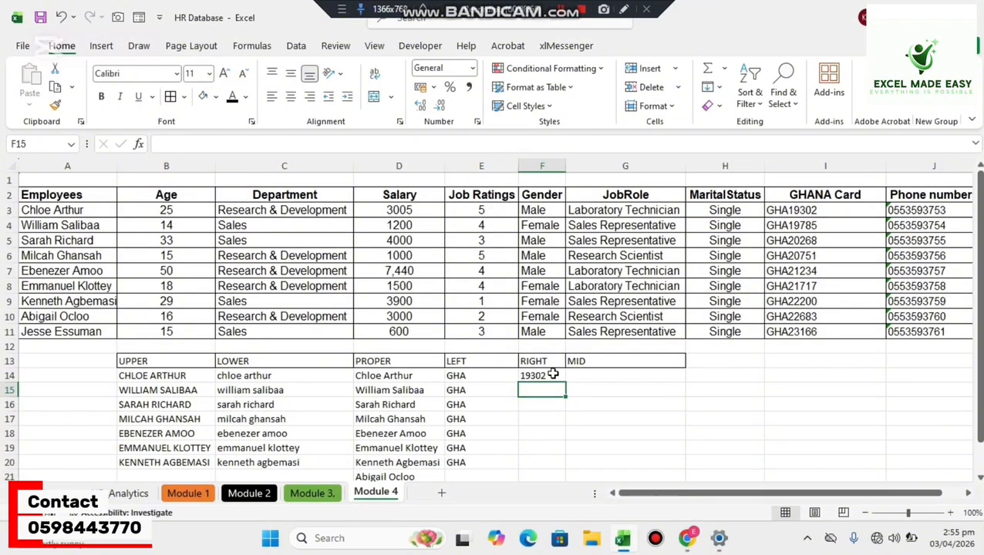
pyautogui.click(552, 374)
pyautogui.doubleClick(566, 383)
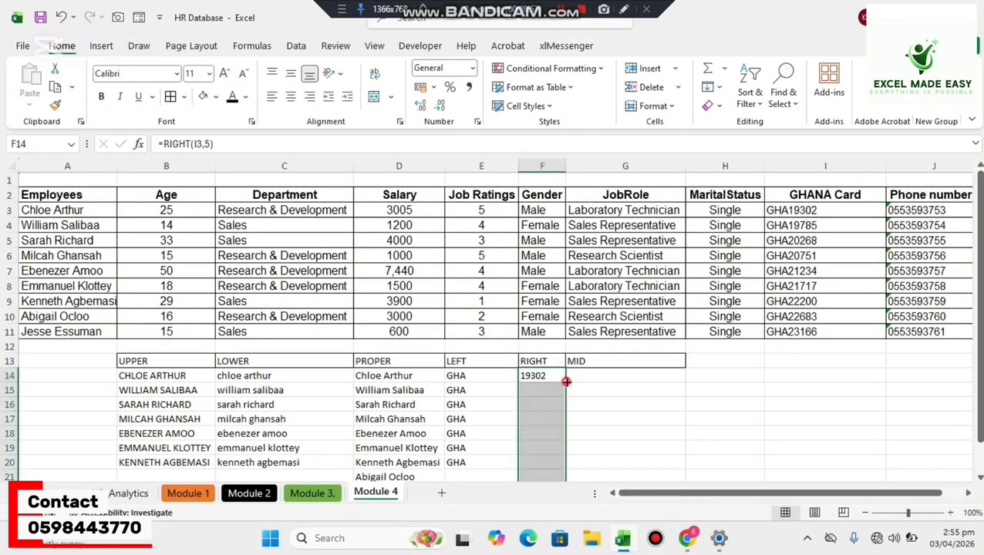
# Enter =MID(J3,4,5) in G14 to extract five characters of the phone number starting at the fourth.
pyautogui.click(633, 379)
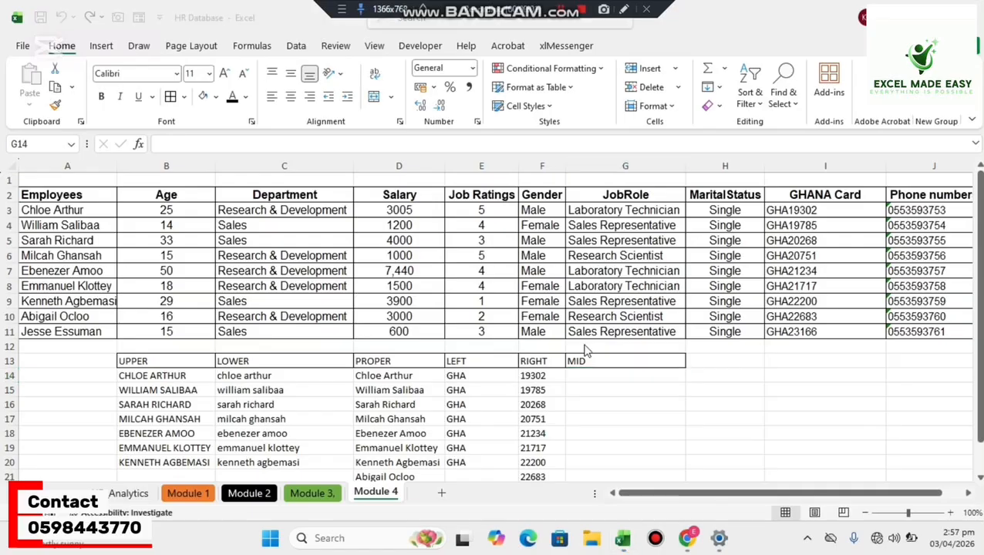
pyautogui.click(583, 374)
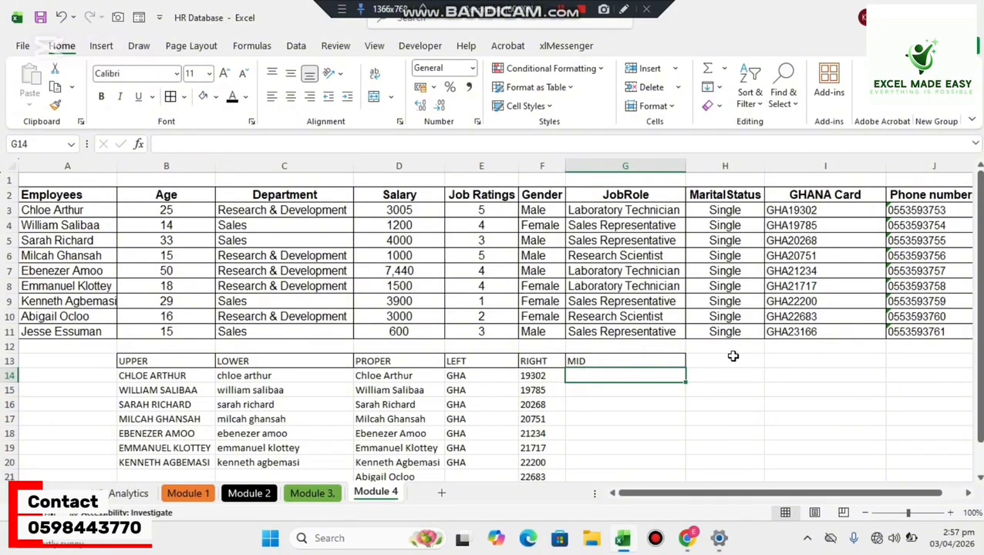
pyautogui.write('=')
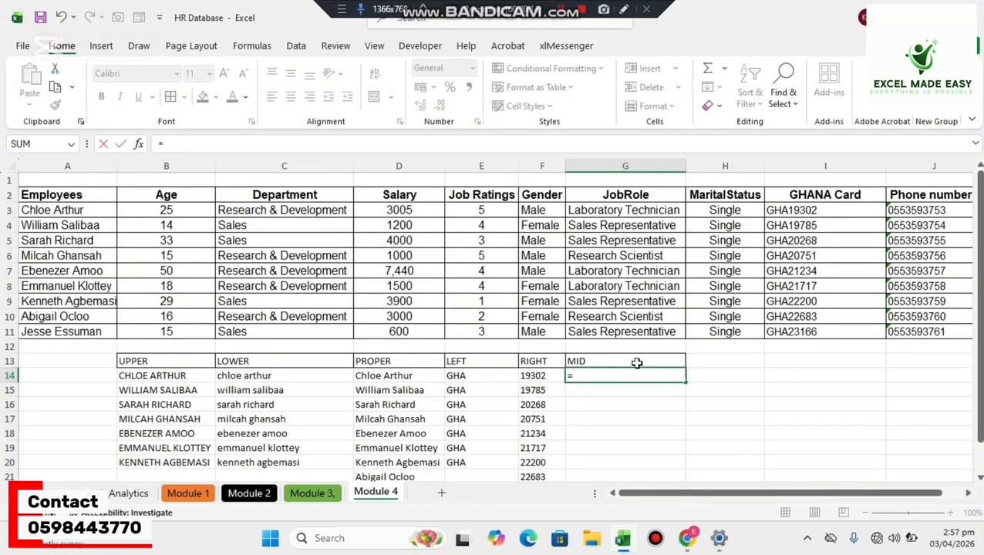
pyautogui.write('=mi')
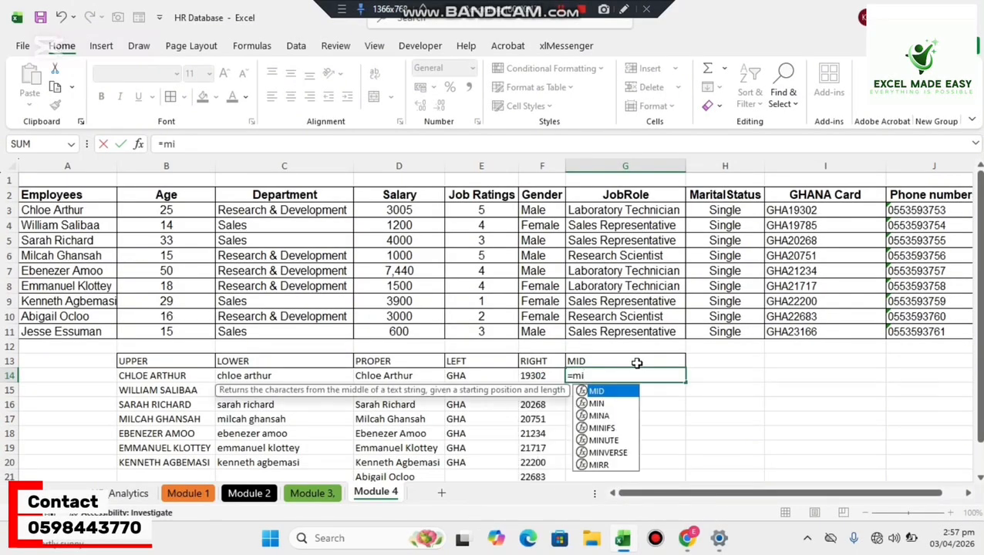
pyautogui.press('Tab')
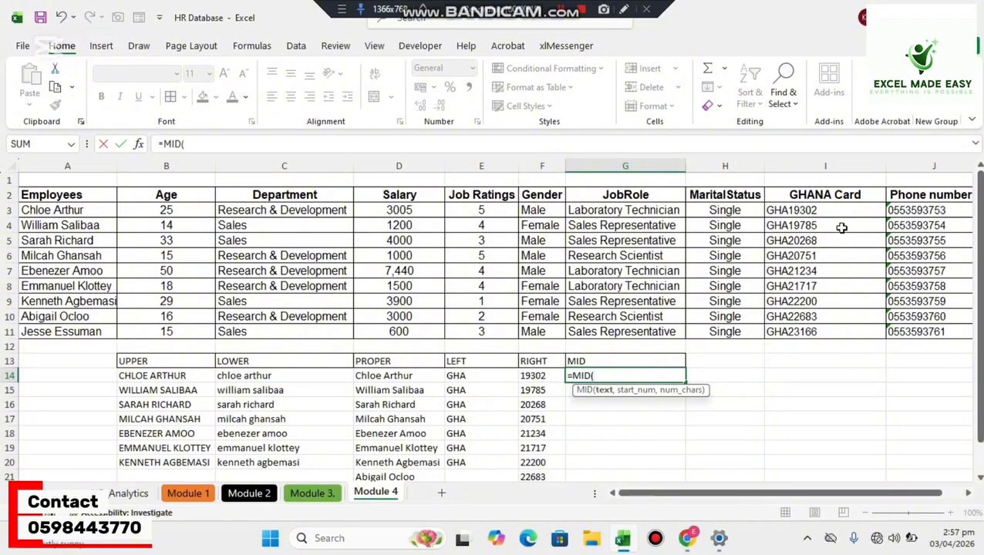
pyautogui.click(902, 210)
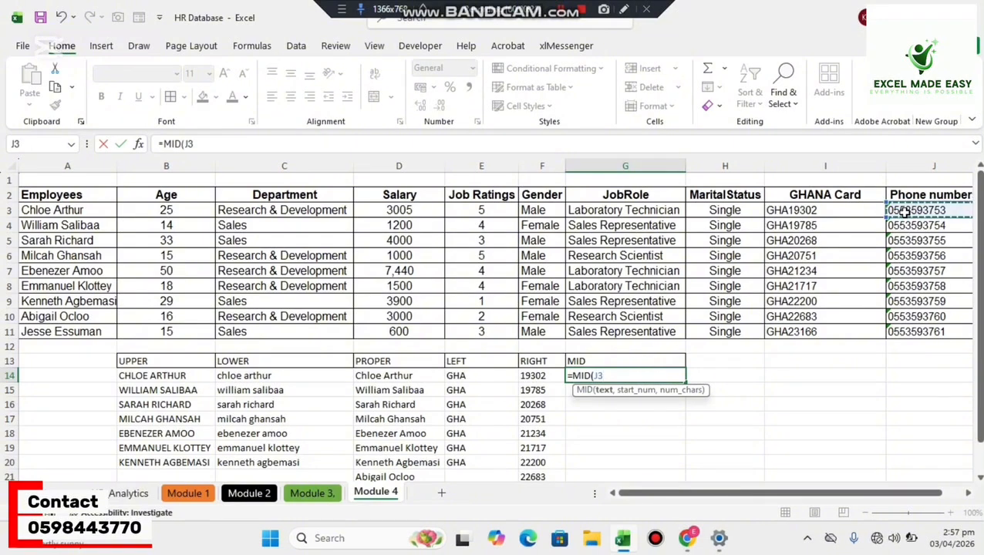
pyautogui.write(',')
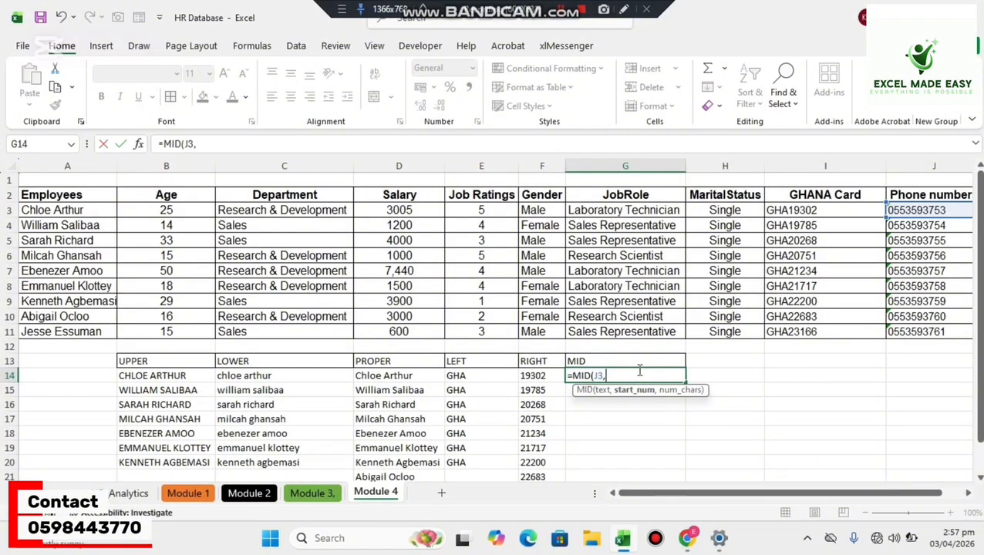
pyautogui.write('4,5)')
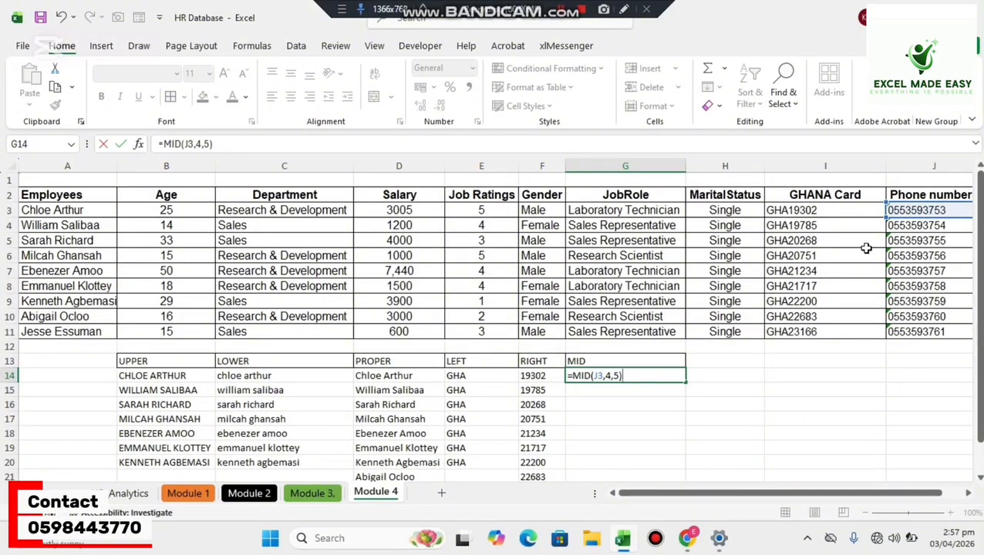
pyautogui.press('Return')
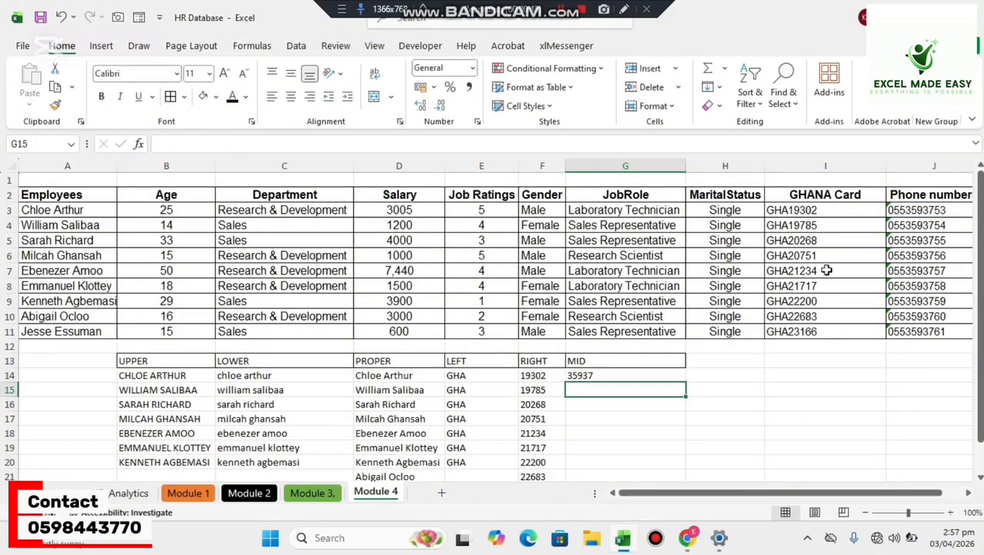
# Fill the MID formula from G14 down to G21.
pyautogui.click(621, 363)
pyautogui.click(609, 380)
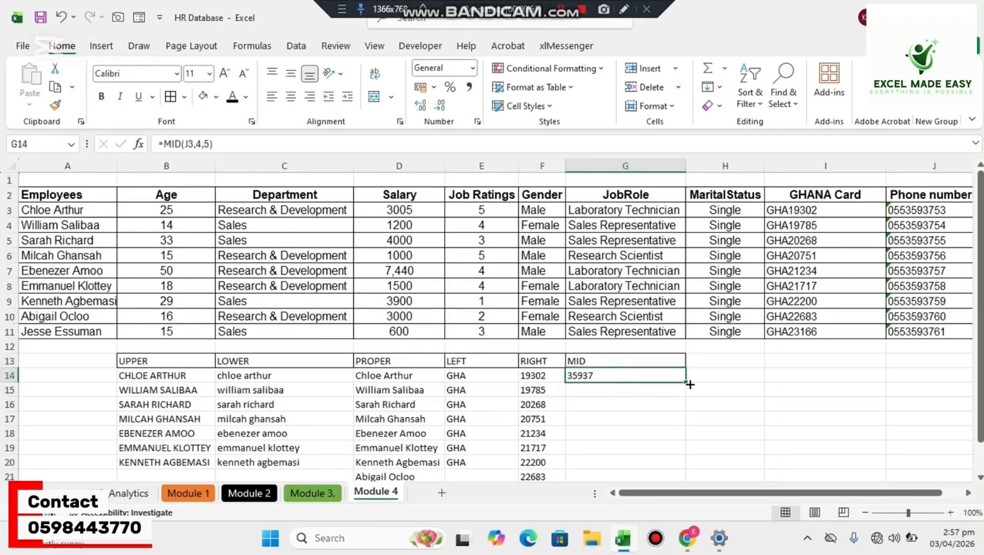
pyautogui.moveTo(685, 383); pyautogui.dragTo(660, 480)
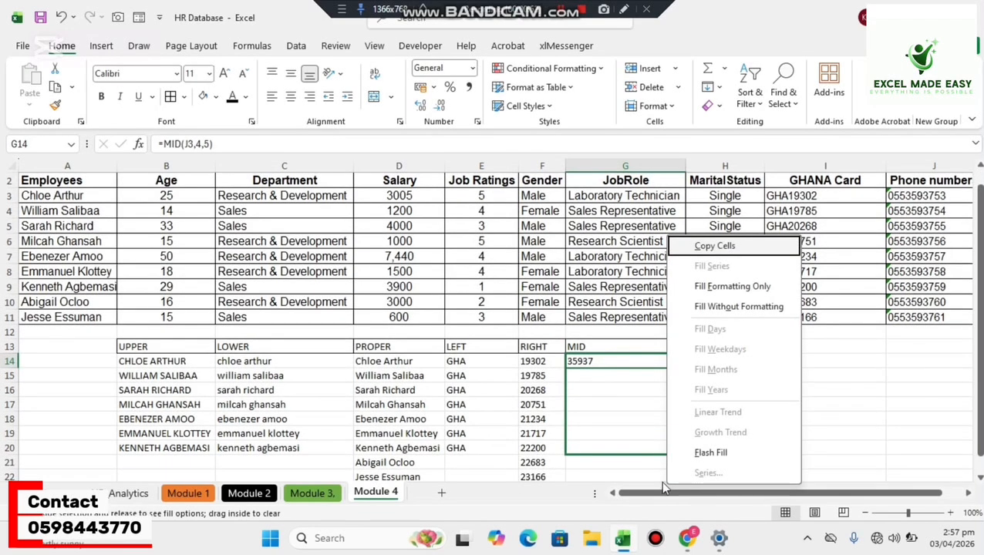
pyautogui.press('Escape')
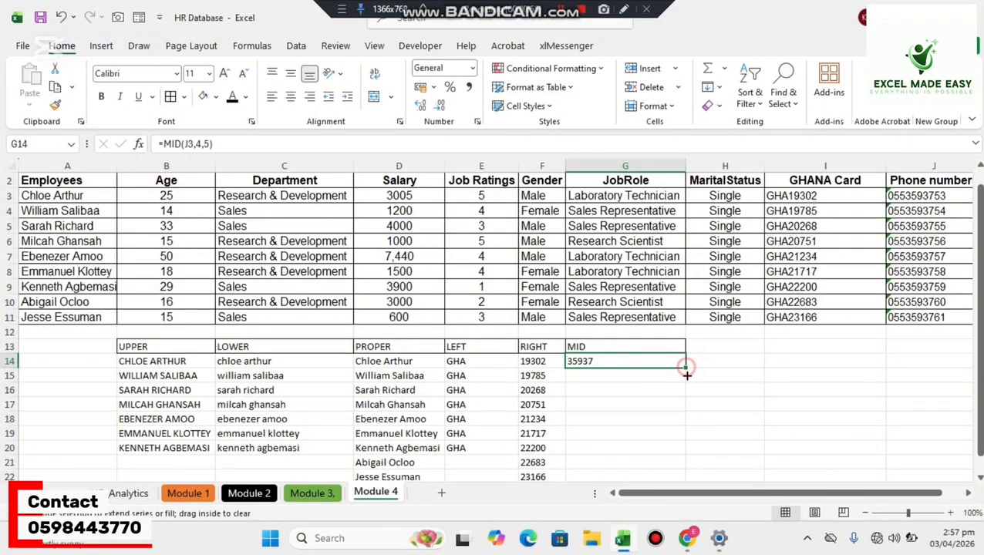
pyautogui.moveTo(686, 369); pyautogui.dragTo(683, 466)
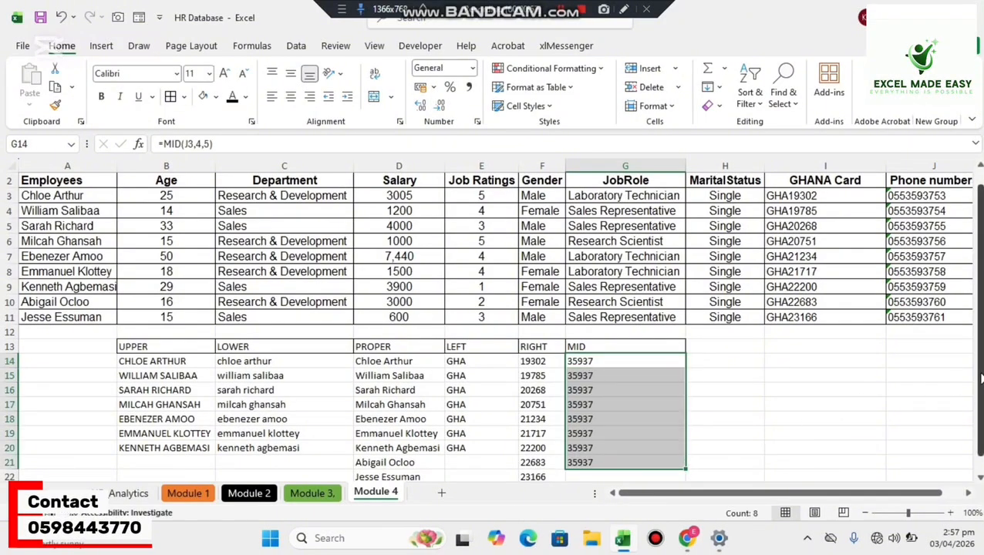
pyautogui.rightClick(977, 311)
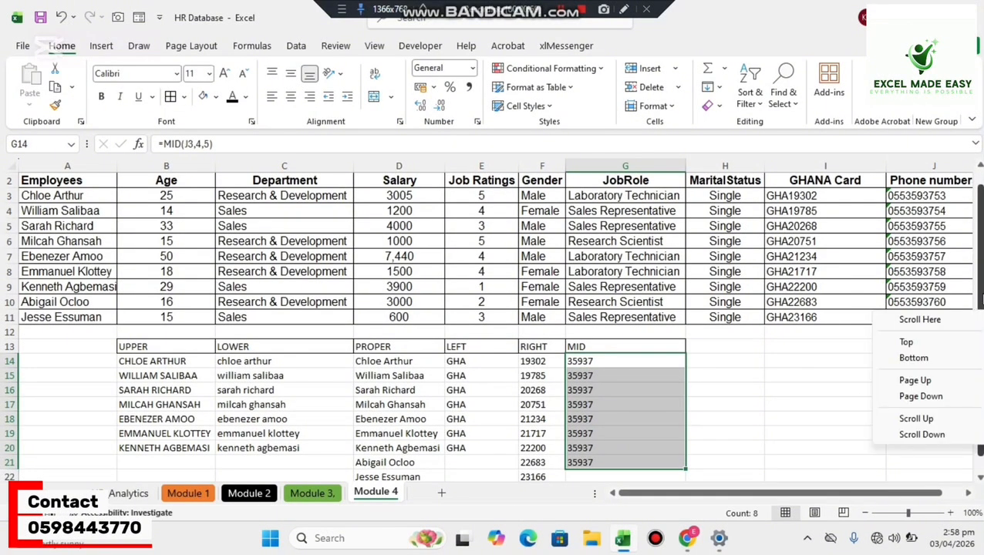
pyautogui.click(981, 294)
pyautogui.moveTo(982, 294); pyautogui.dragTo(980, 279)
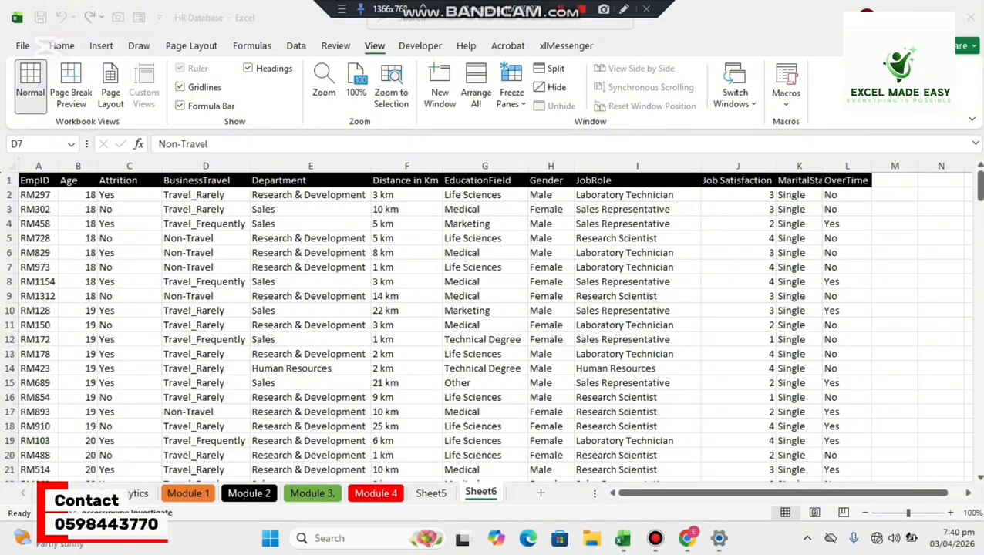
# Freeze the top header row of Sheet6 so it stays in view while the employee records scroll.
pyautogui.click(978, 192)
pyautogui.moveTo(978, 192); pyautogui.dragTo(954, 164)
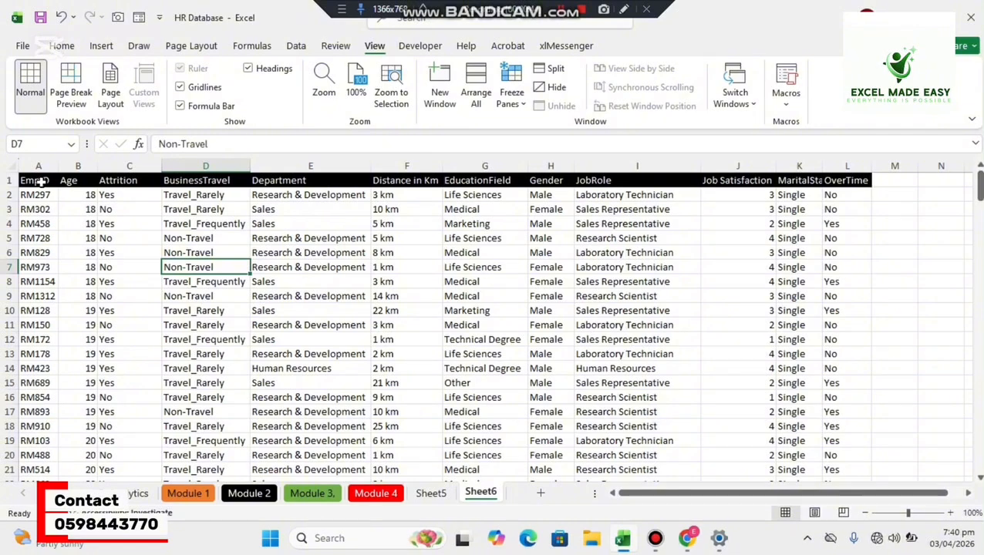
pyautogui.click(10, 180)
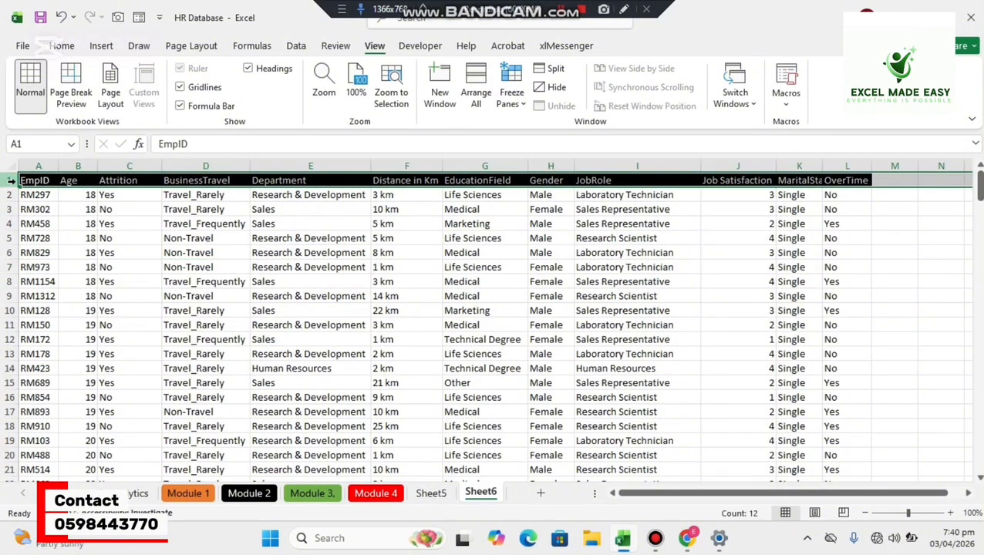
pyautogui.click(569, 223)
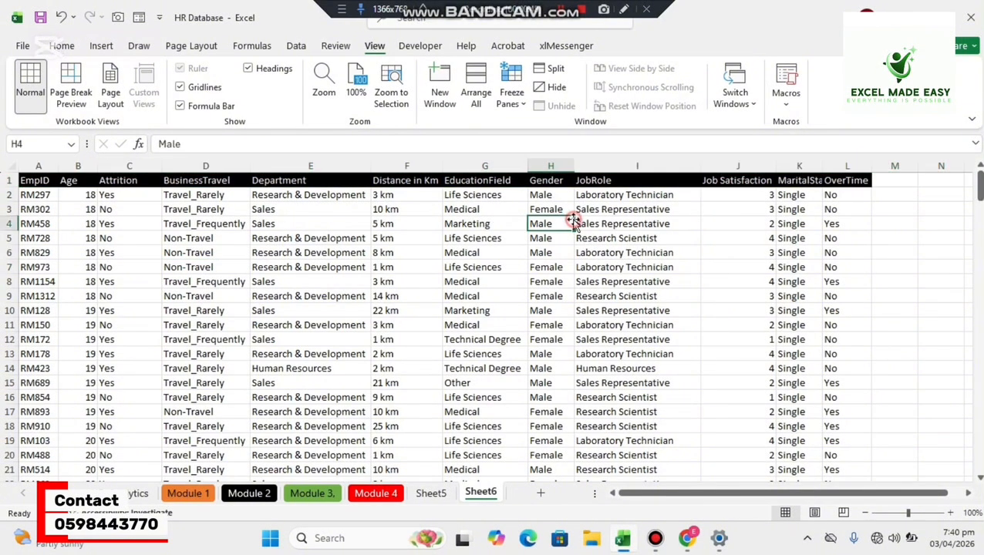
pyautogui.moveTo(979, 189)
pyautogui.mouseDown()
pyautogui.moveTo(979, 226)
pyautogui.moveTo(979, 190)
pyautogui.mouseUp()
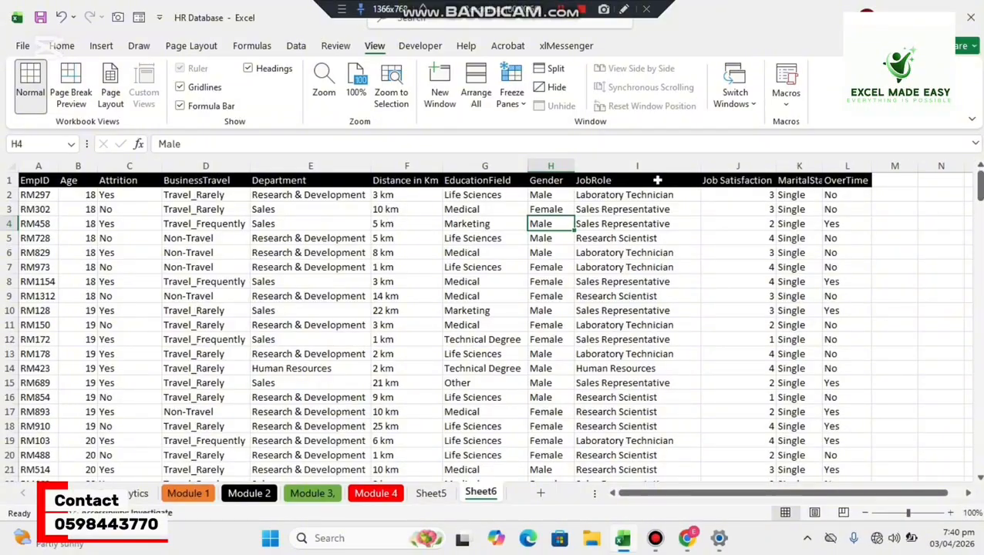
pyautogui.click(10, 180)
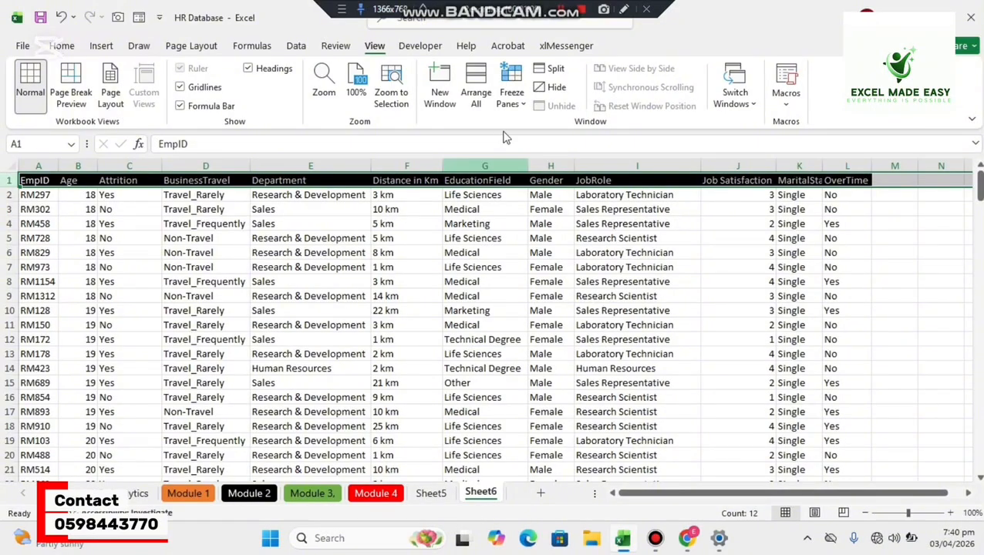
pyautogui.click(526, 106)
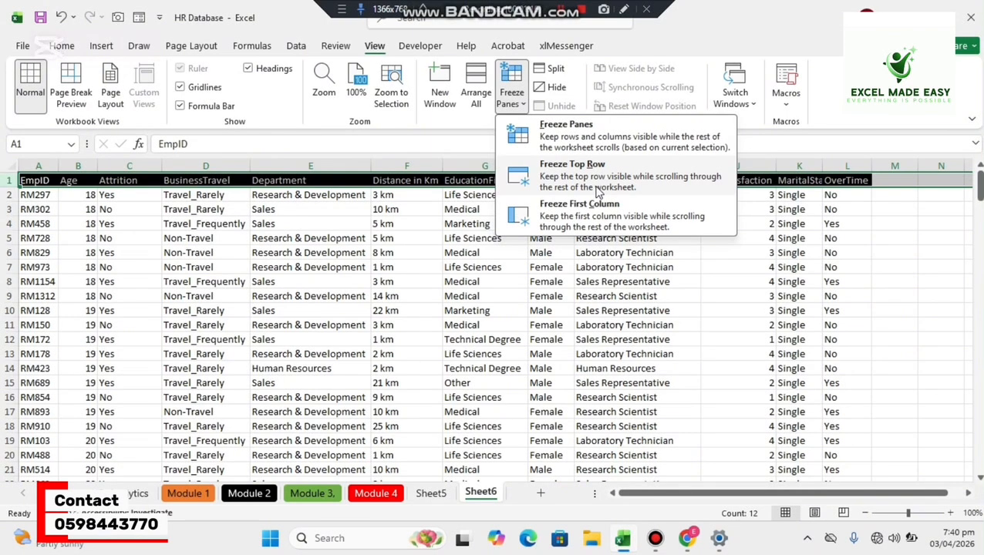
pyautogui.click(573, 177)
pyautogui.click(547, 254)
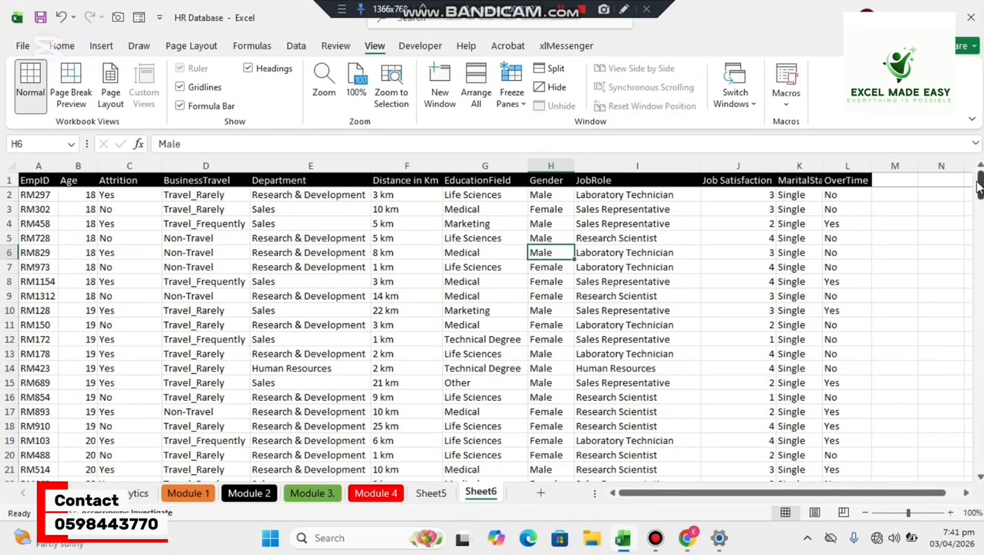
pyautogui.moveTo(978, 189); pyautogui.dragTo(976, 160)
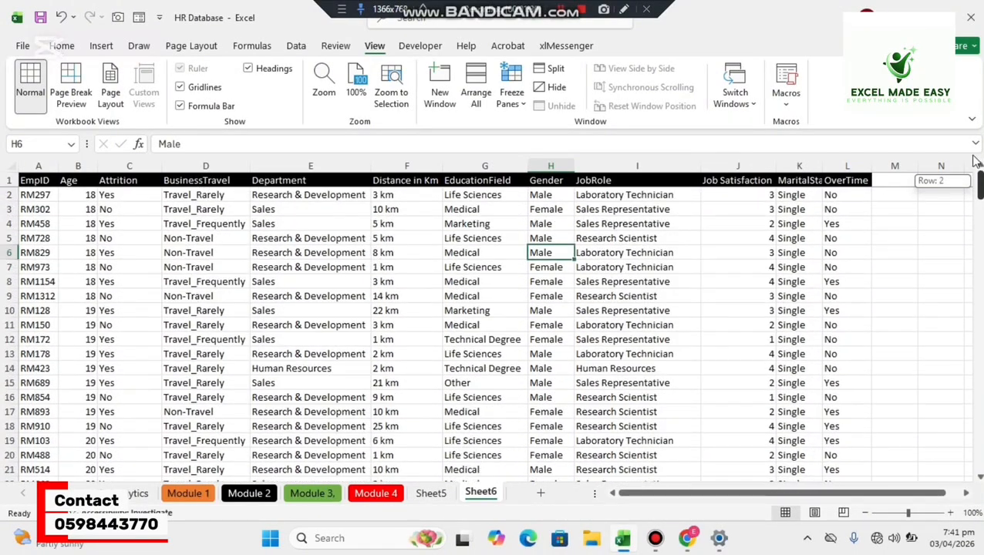
# Unfreeze the panes on Sheet6 to release the header row.
pyautogui.click(522, 106)
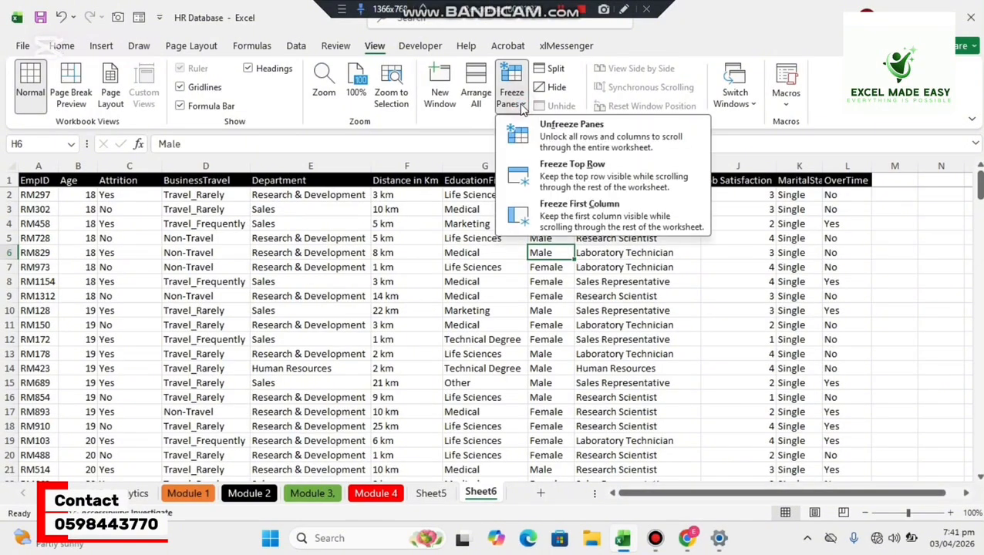
pyautogui.click(570, 148)
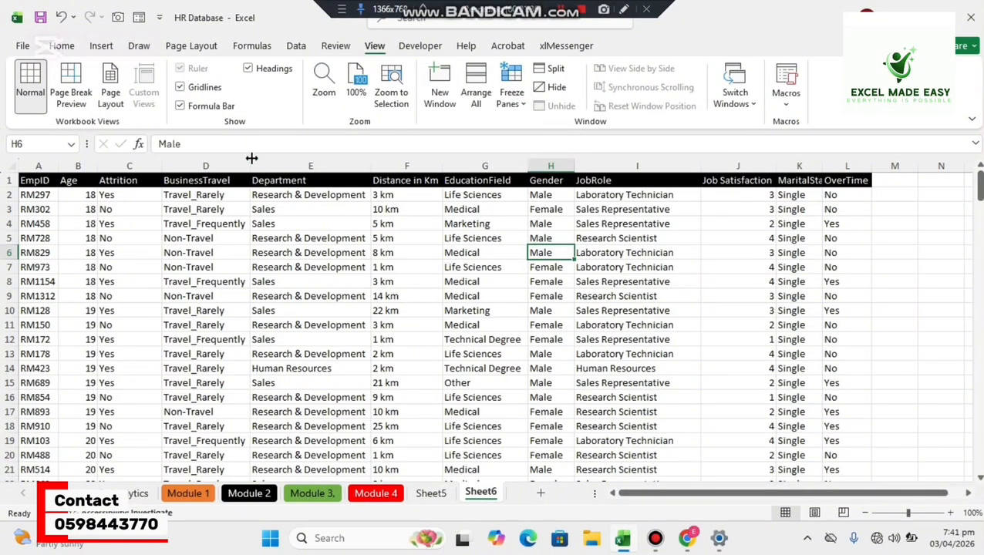
# Freeze the first column of Sheet6, check it with horizontal scrolling, and unfreeze the panes again.
pyautogui.click(511, 96)
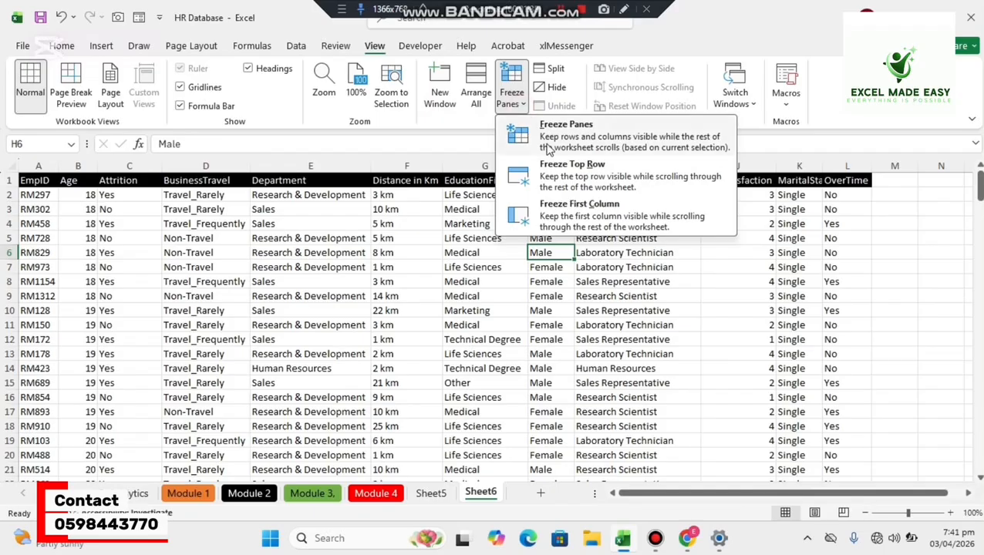
pyautogui.click(583, 220)
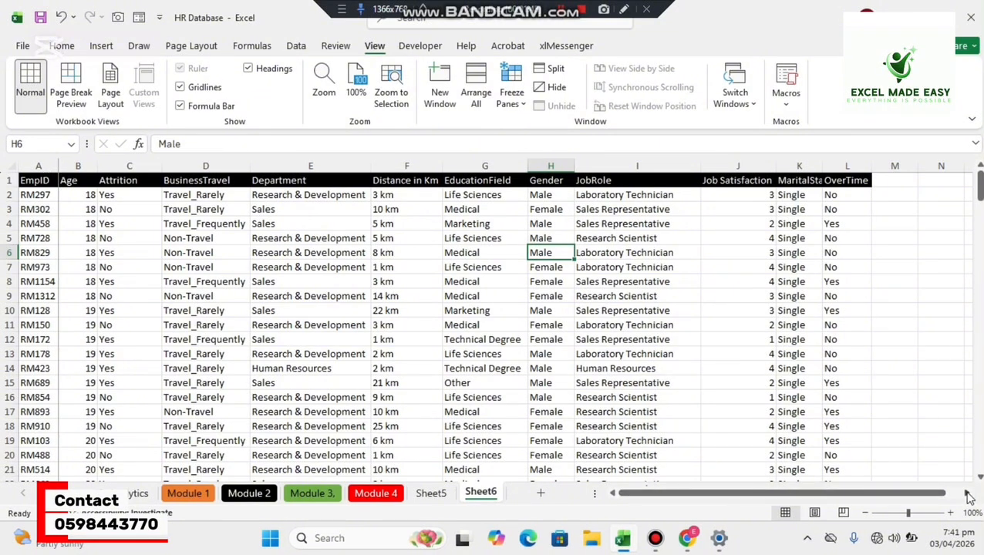
pyautogui.moveTo(968, 494); pyautogui.dragTo(662, 498)
pyautogui.click(521, 113)
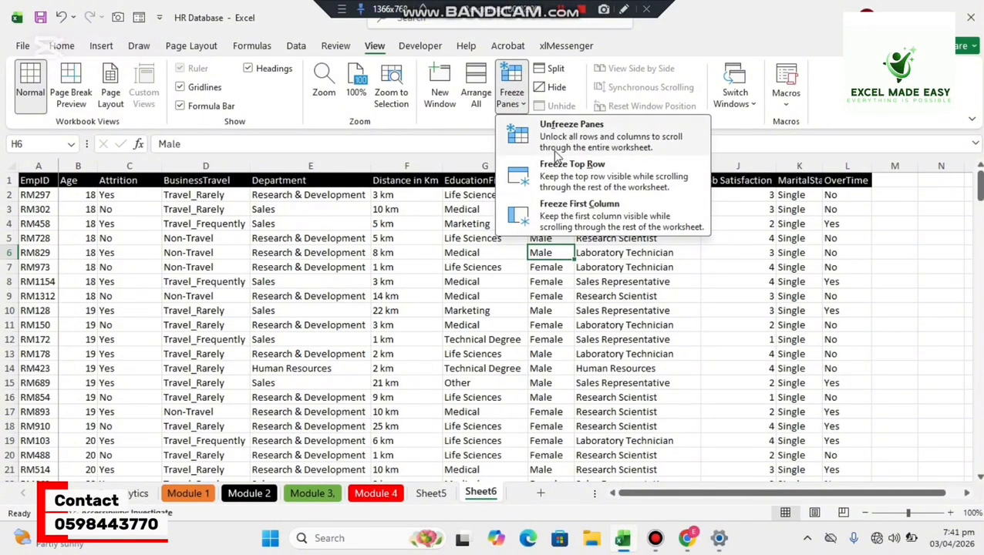
pyautogui.click(549, 145)
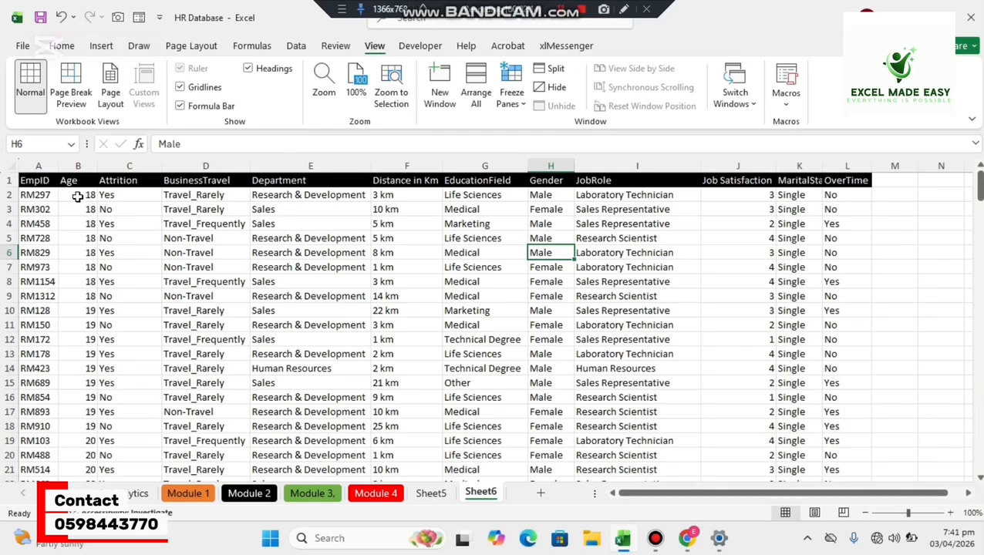
# Freeze both the header row and the EmpID column of Sheet6, using B2 as the freeze point.
pyautogui.click(78, 197)
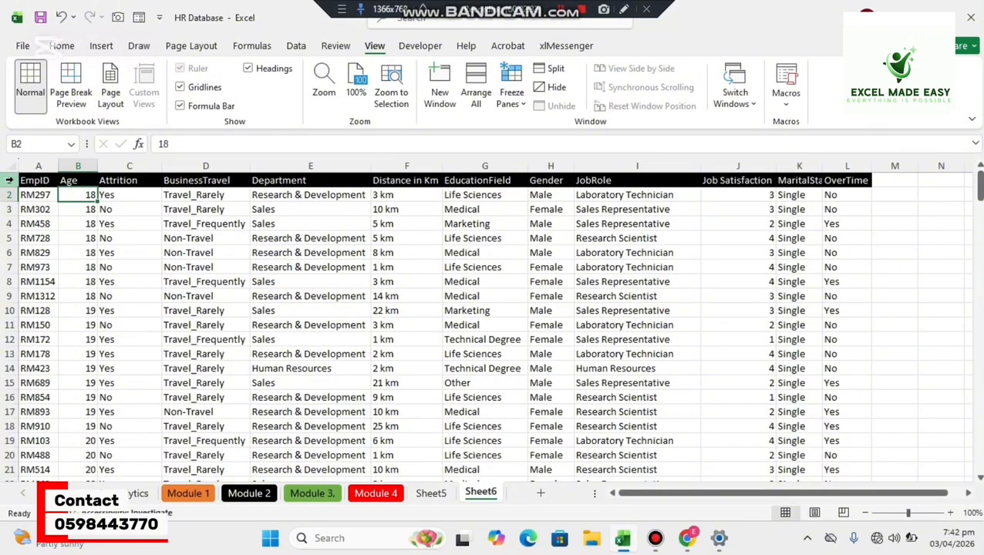
pyautogui.click(9, 180)
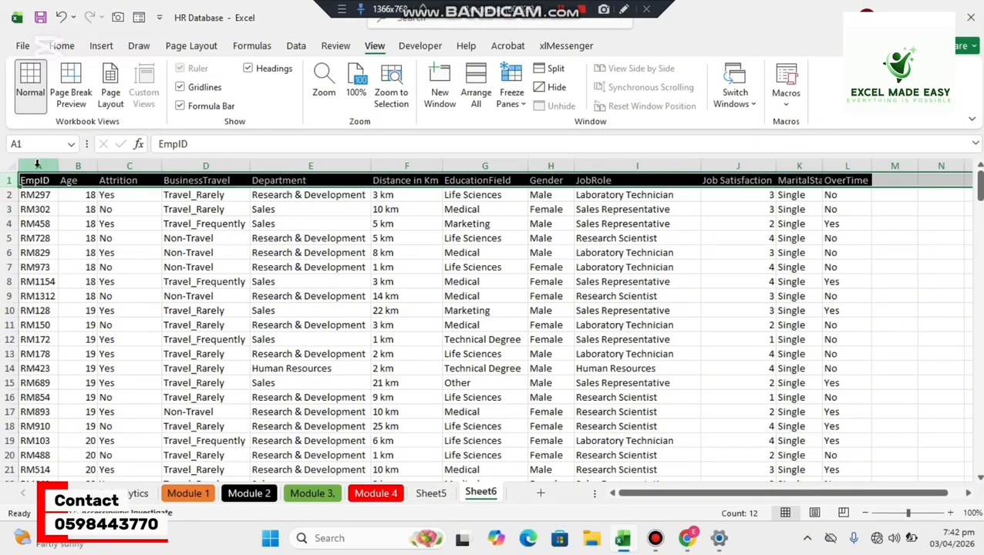
pyautogui.click(37, 167)
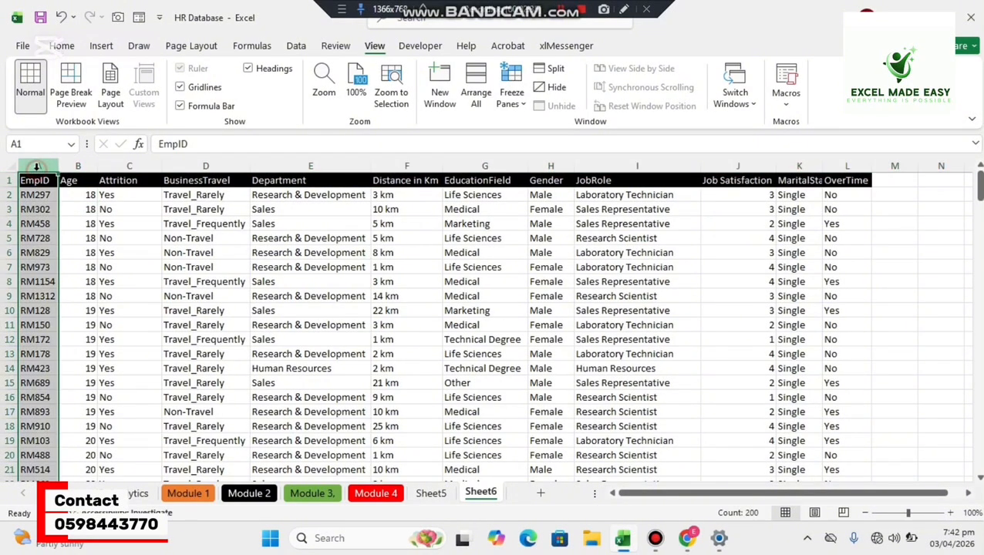
pyautogui.click(77, 194)
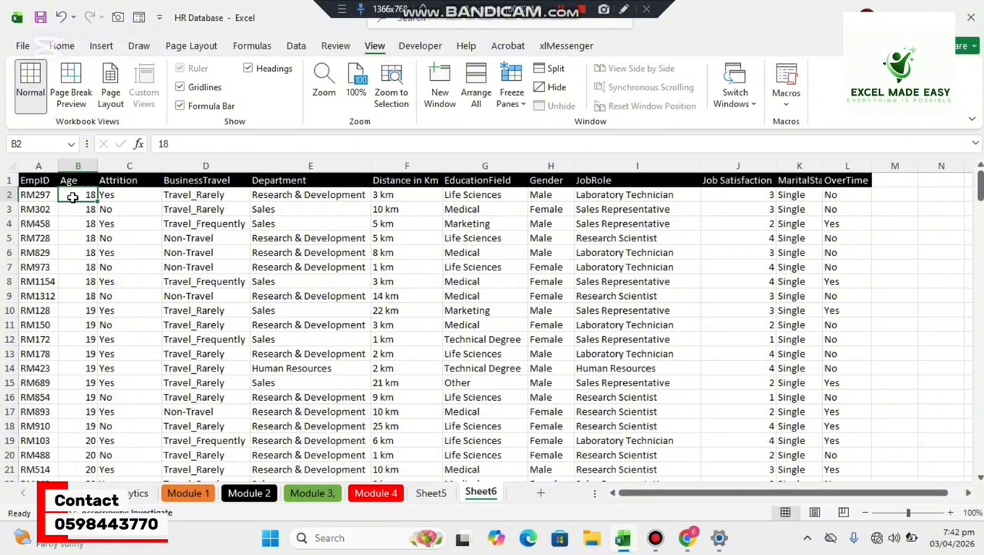
pyautogui.click(512, 97)
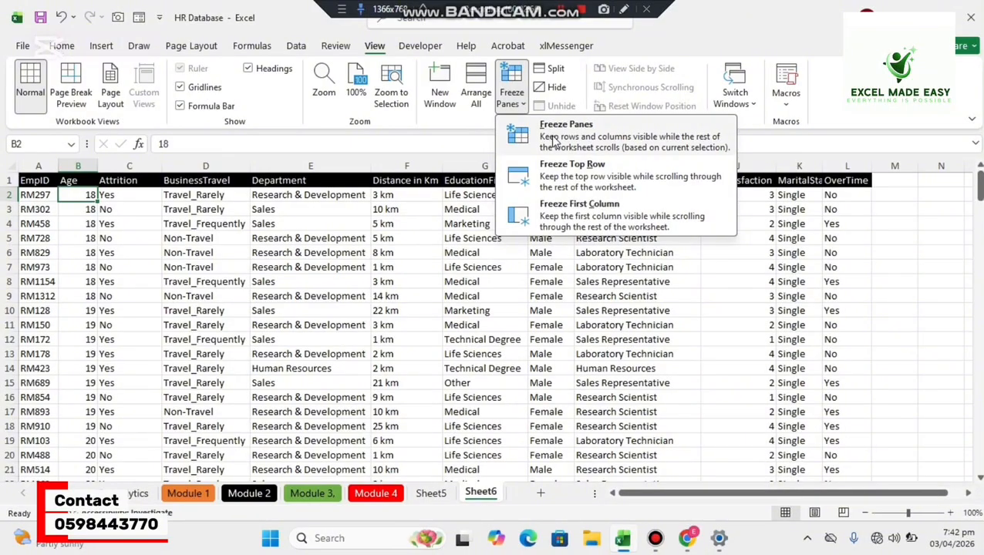
pyautogui.click(553, 138)
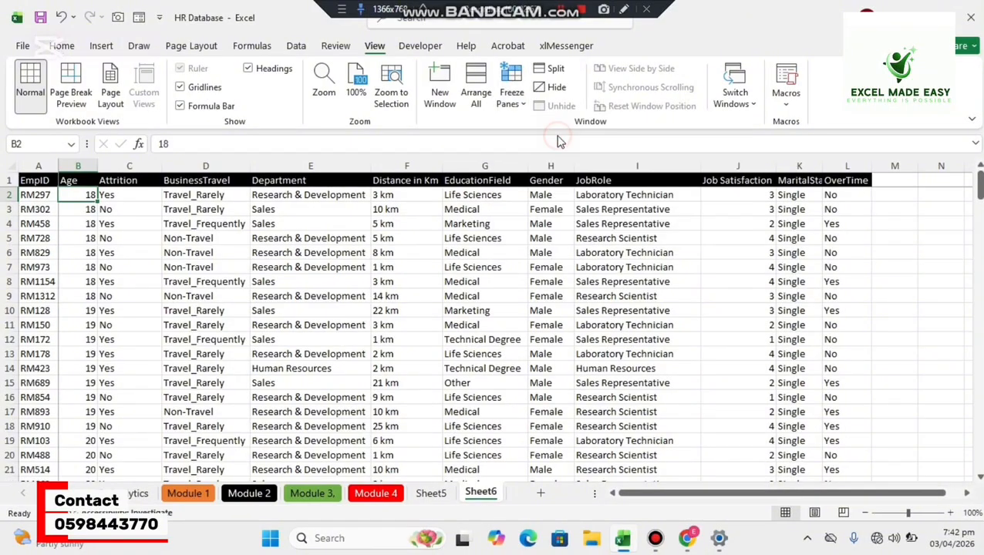
# Scroll the employee records down and across to check that the header row and EmpID column stay in view.
pyautogui.click(148, 222)
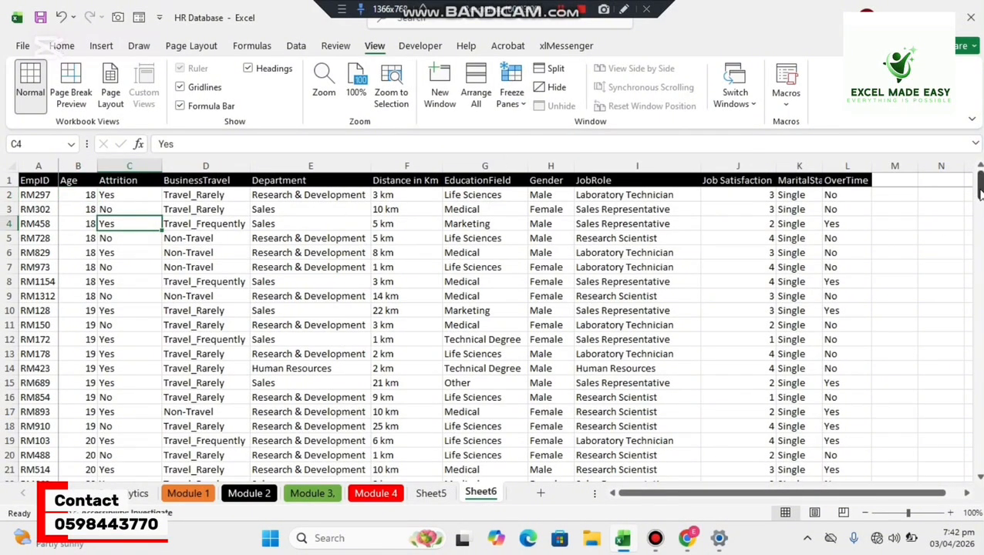
pyautogui.moveTo(978, 185)
pyautogui.mouseDown()
pyautogui.moveTo(978, 327)
pyautogui.moveTo(977, 176)
pyautogui.mouseUp()
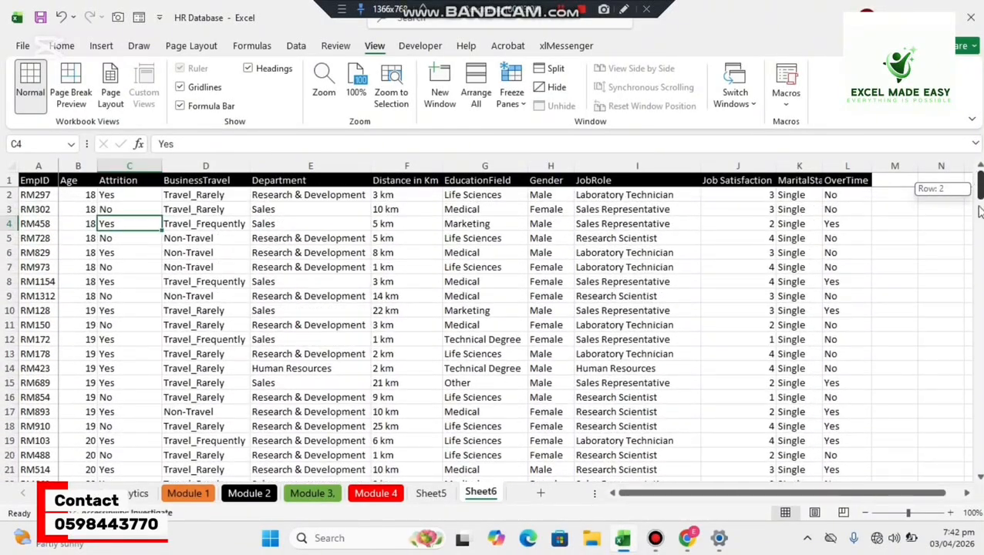
pyautogui.moveTo(979, 211)
pyautogui.mouseDown()
pyautogui.moveTo(977, 220)
pyautogui.moveTo(977, 196)
pyautogui.mouseUp()
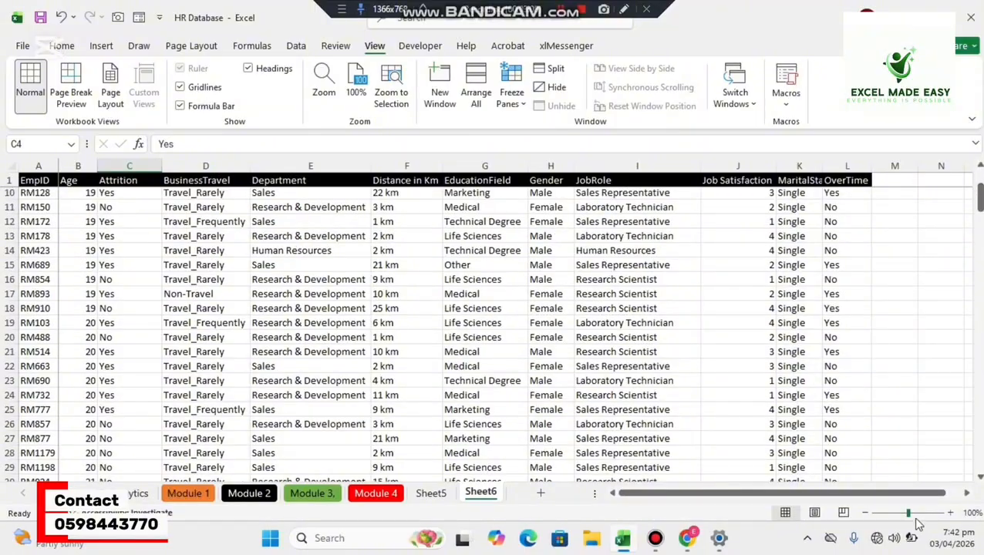
pyautogui.click(968, 494)
pyautogui.click(968, 495)
pyautogui.click(968, 494)
pyautogui.click(968, 495)
pyautogui.click(968, 494)
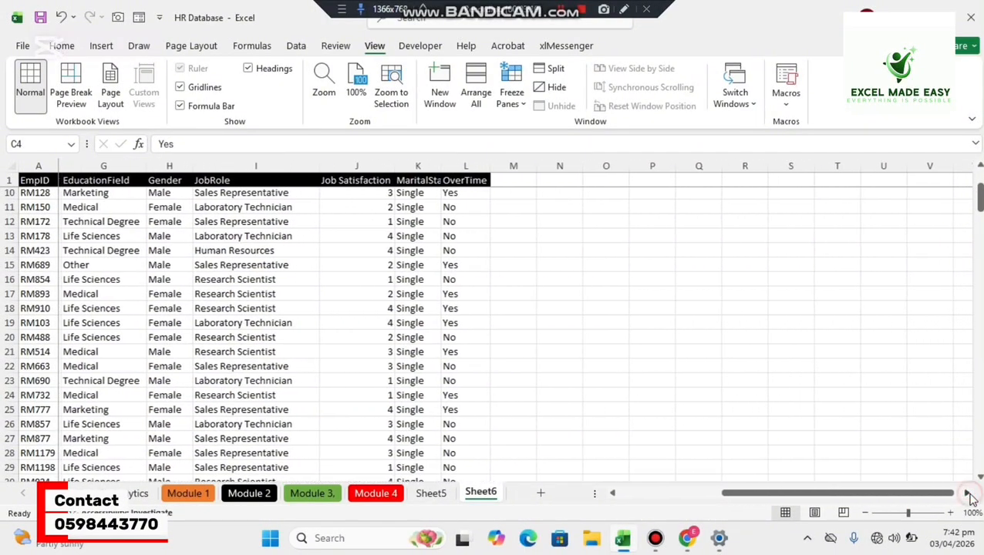
pyautogui.click(969, 494)
pyautogui.click(968, 494)
pyautogui.click(968, 494)
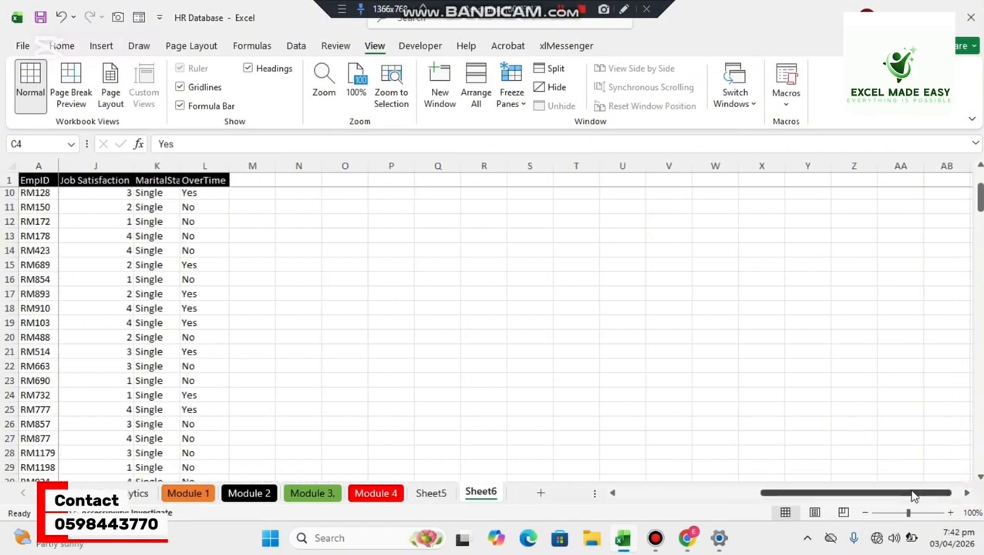
pyautogui.moveTo(909, 495); pyautogui.dragTo(644, 501)
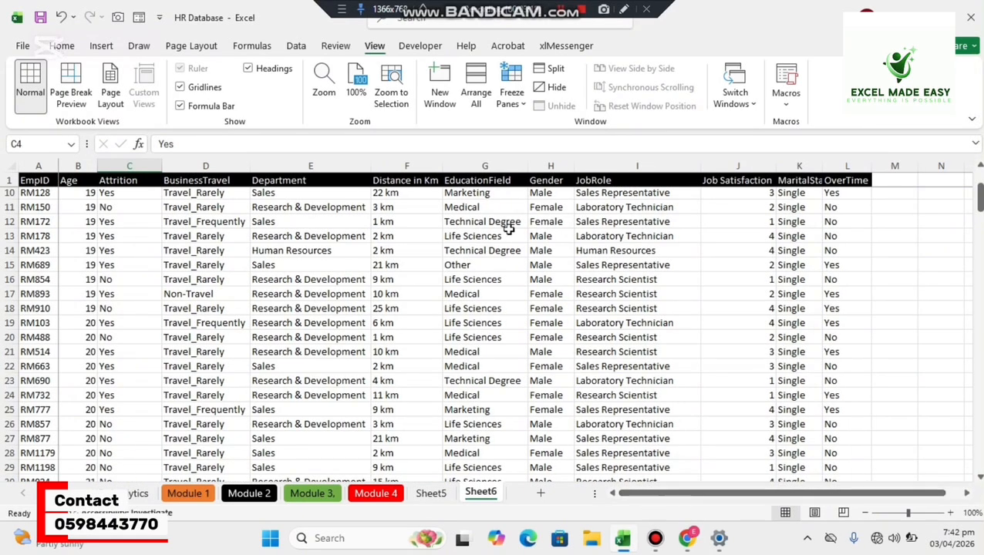
pyautogui.click(512, 96)
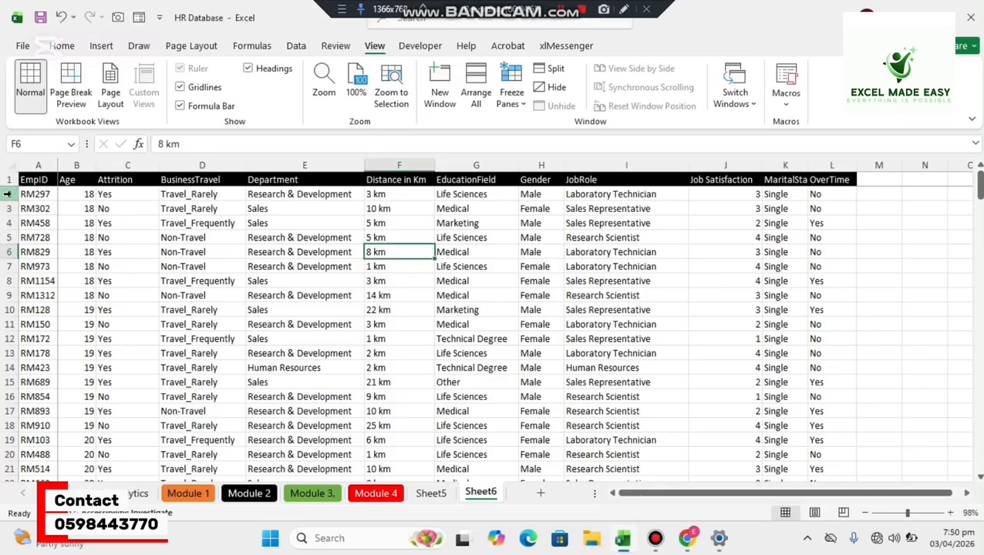
# Highlight the first ten employee records in rows 2 to 11 and the last records in rows 183 to 200.
pyautogui.moveTo(9, 194); pyautogui.dragTo(11, 323)
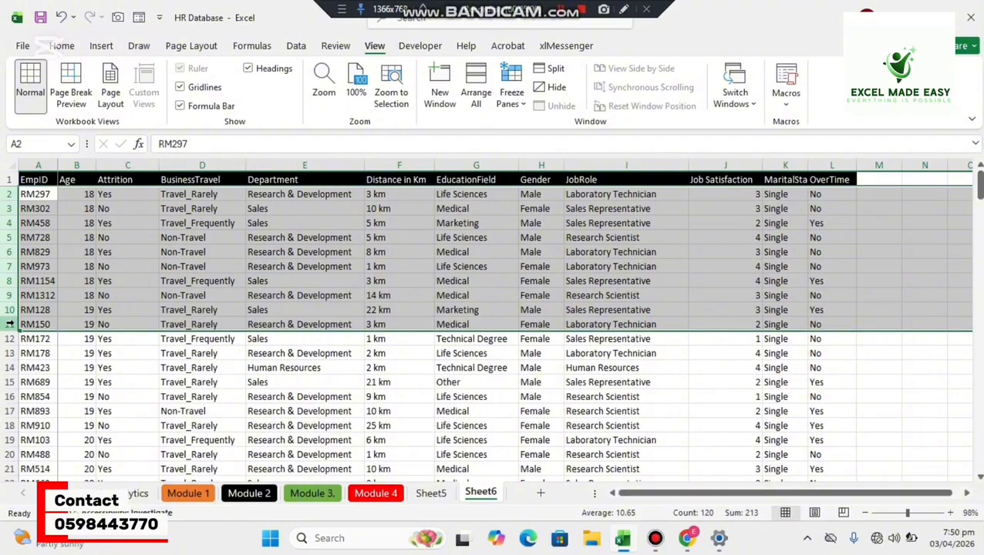
pyautogui.click(227, 353)
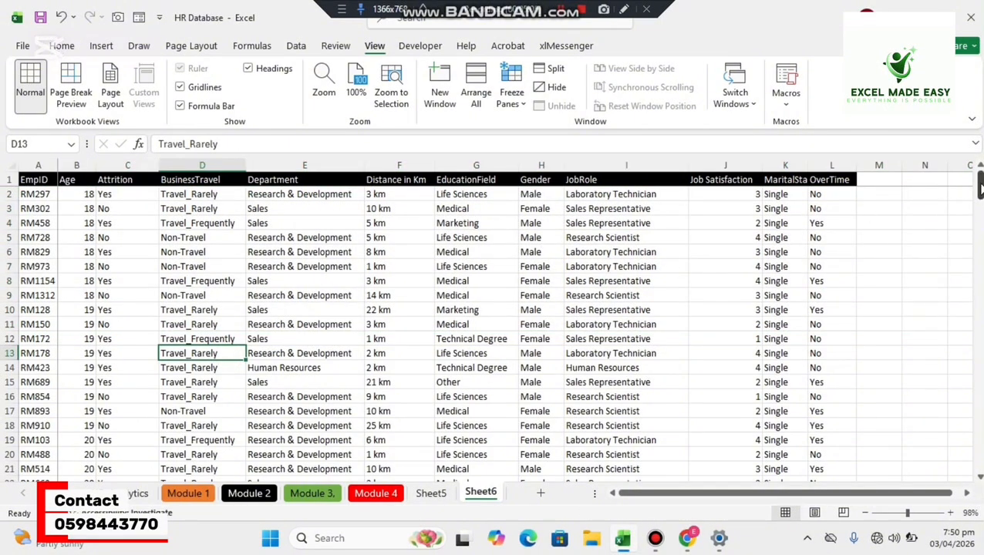
pyautogui.moveTo(978, 189); pyautogui.dragTo(976, 461)
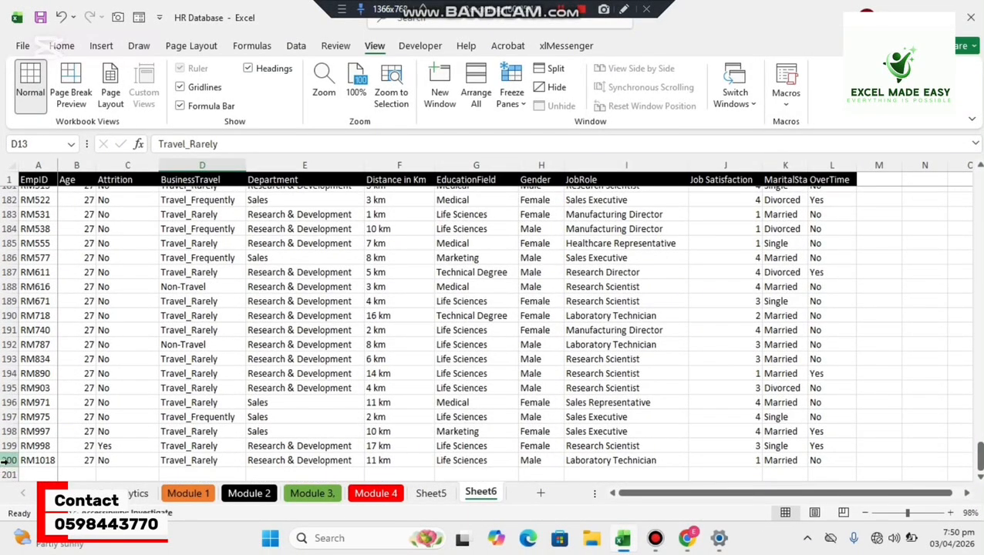
pyautogui.moveTo(11, 460); pyautogui.dragTo(3, 216)
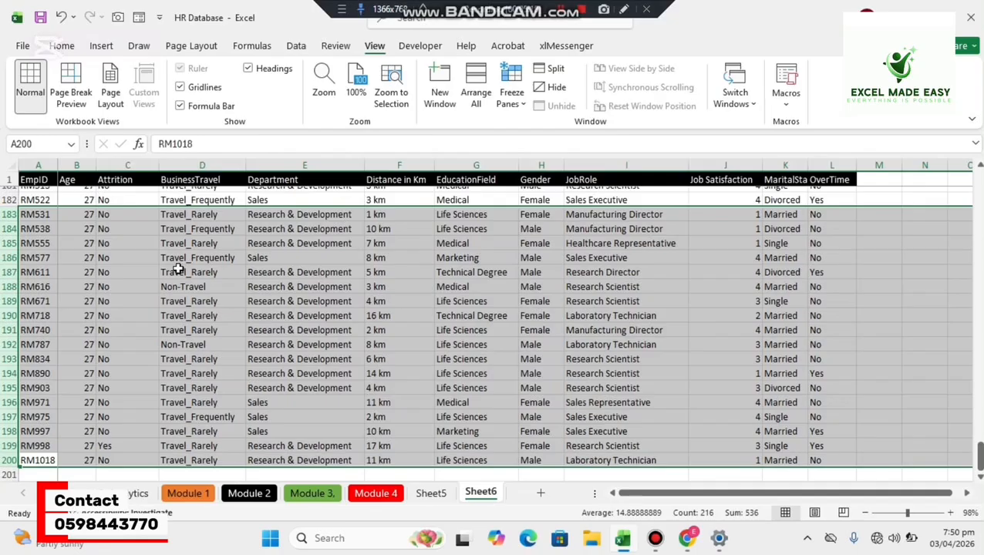
pyautogui.moveTo(979, 455); pyautogui.dragTo(976, 170)
# Unfreeze the panes on Sheet6 to release the header row and the EmpID column.
pyautogui.click(85, 193)
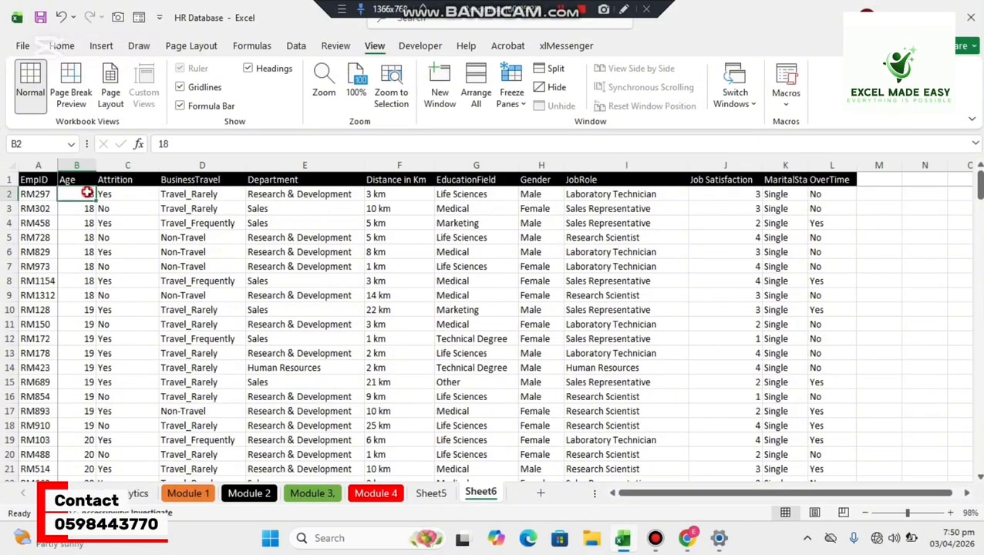
pyautogui.click(511, 97)
pyautogui.click(575, 165)
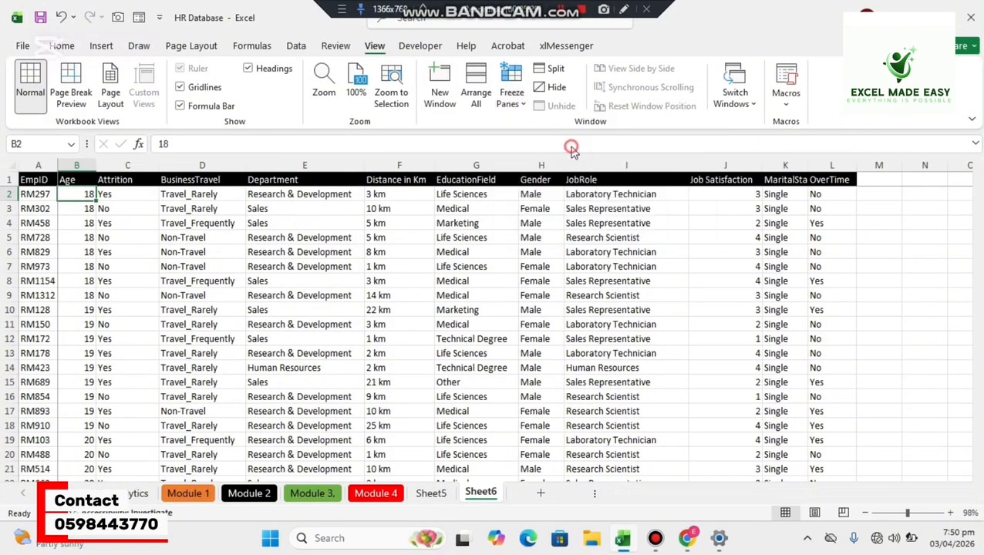
pyautogui.click(262, 337)
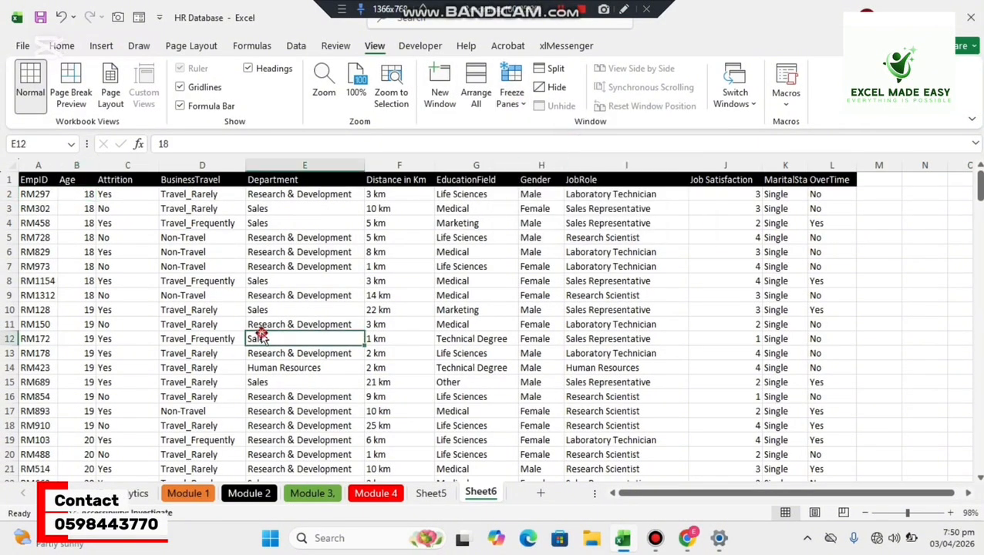
# Split the Sheet6 window at row 12 so the first ten employee records sit in their own pane.
pyautogui.click(7, 194)
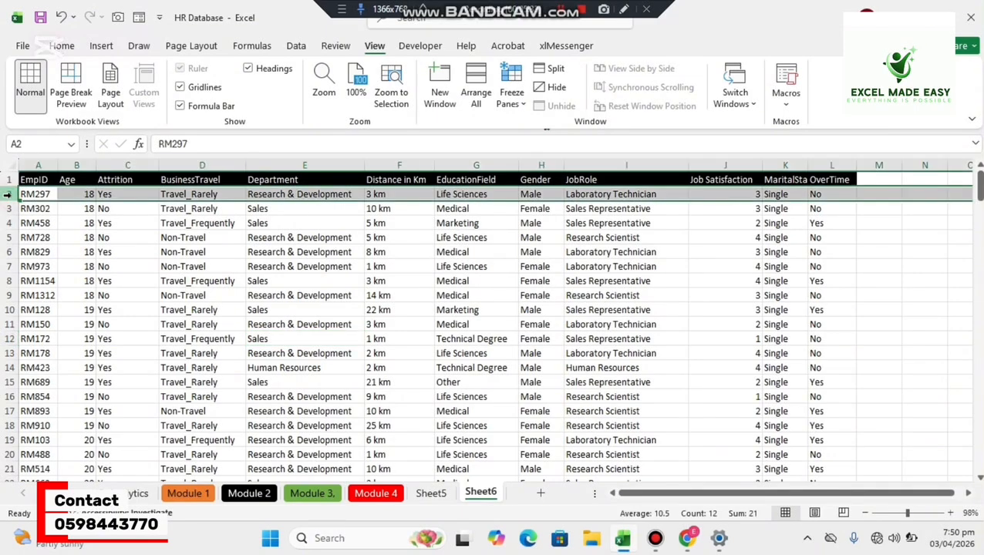
pyautogui.click(7, 324)
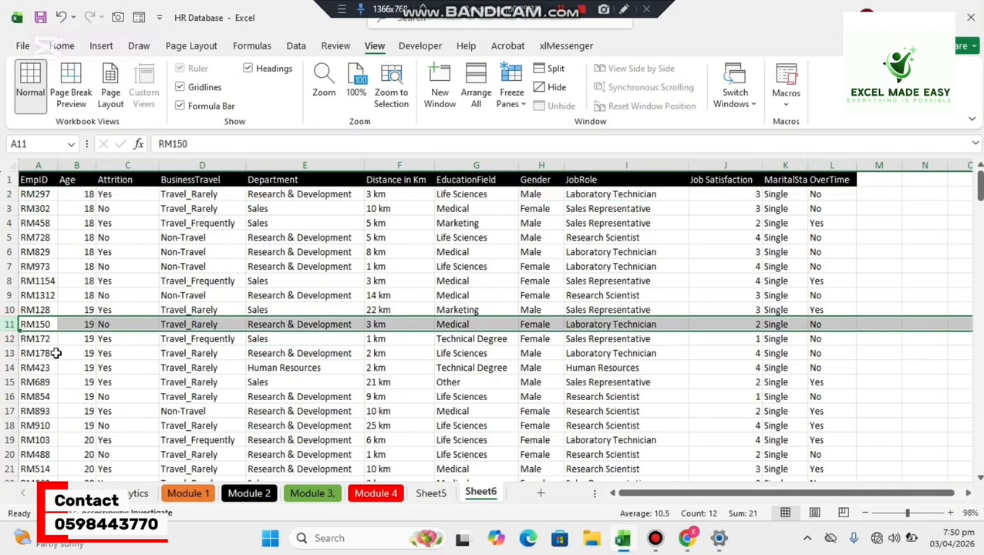
pyautogui.click(9, 338)
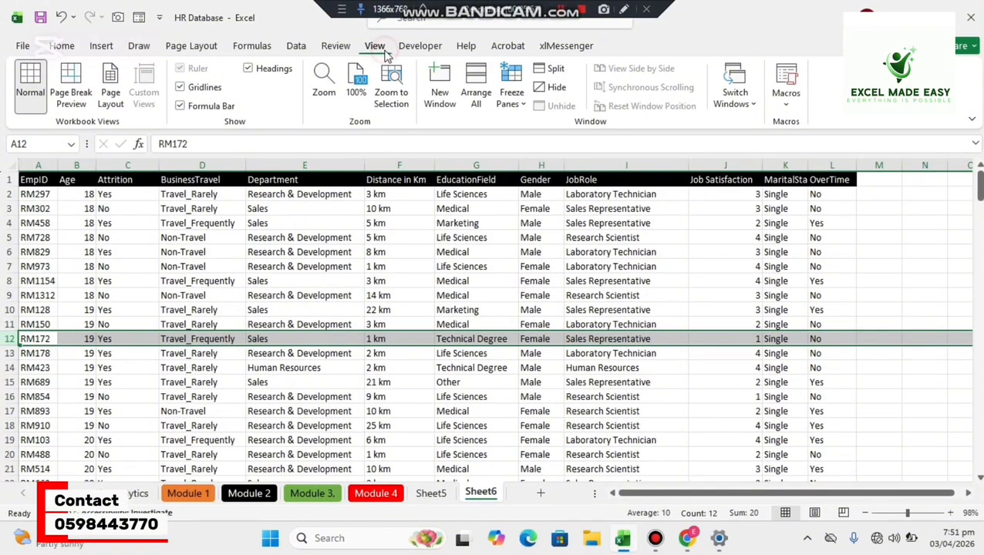
pyautogui.click(544, 70)
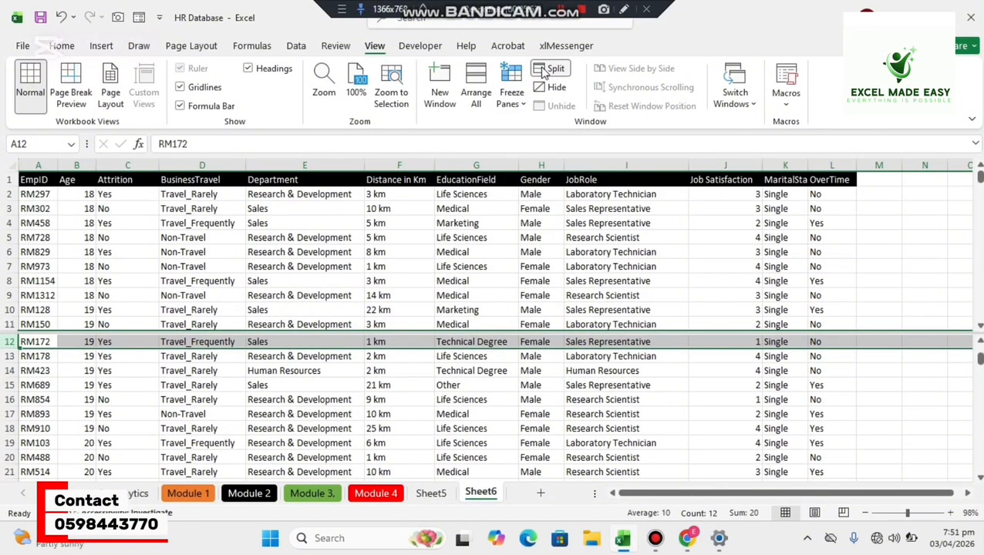
pyautogui.click(558, 372)
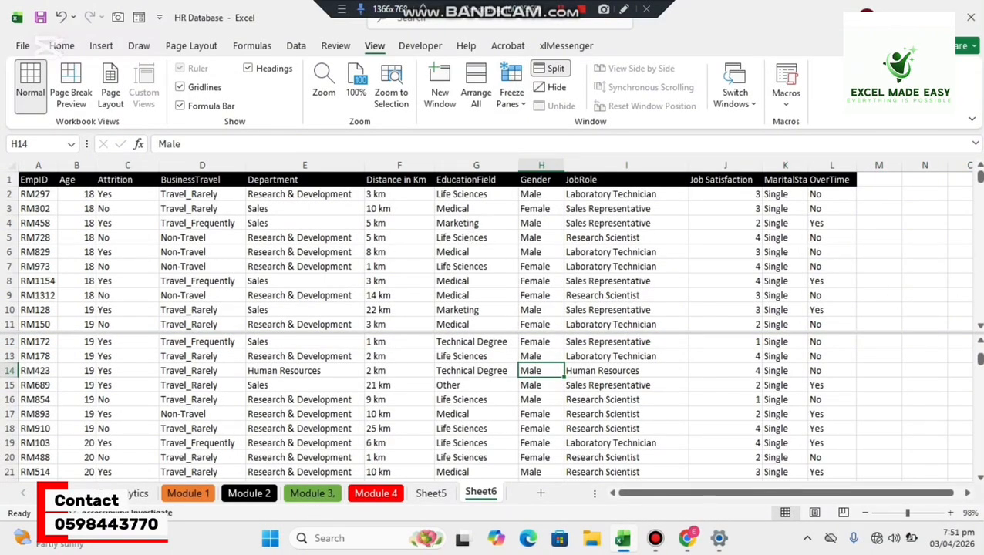
# Scroll the lower pane to the records in rows 191 to 200 and compare them with the first ten above.
pyautogui.moveTo(980, 176)
pyautogui.mouseDown()
pyautogui.moveTo(980, 207)
pyautogui.moveTo(979, 176)
pyautogui.mouseUp()
pyautogui.click(515, 459)
pyautogui.moveTo(517, 458); pyautogui.dragTo(908, 354)
pyautogui.click(942, 370)
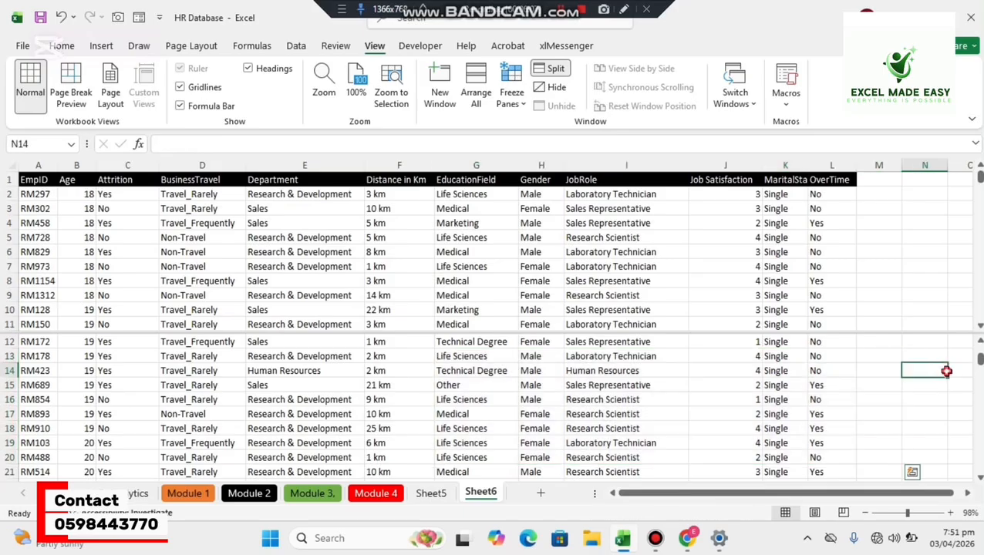
pyautogui.moveTo(980, 362); pyautogui.dragTo(980, 464)
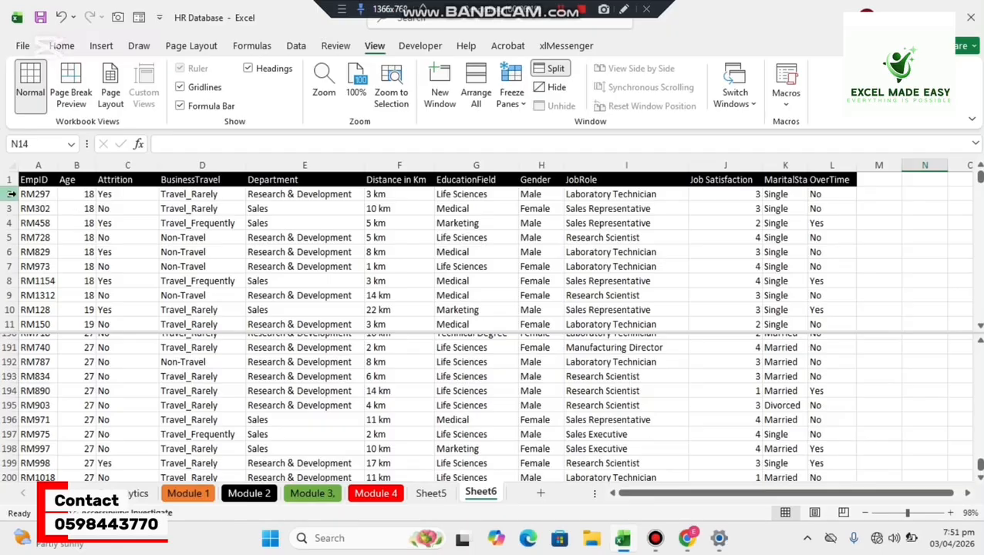
pyautogui.click(10, 324)
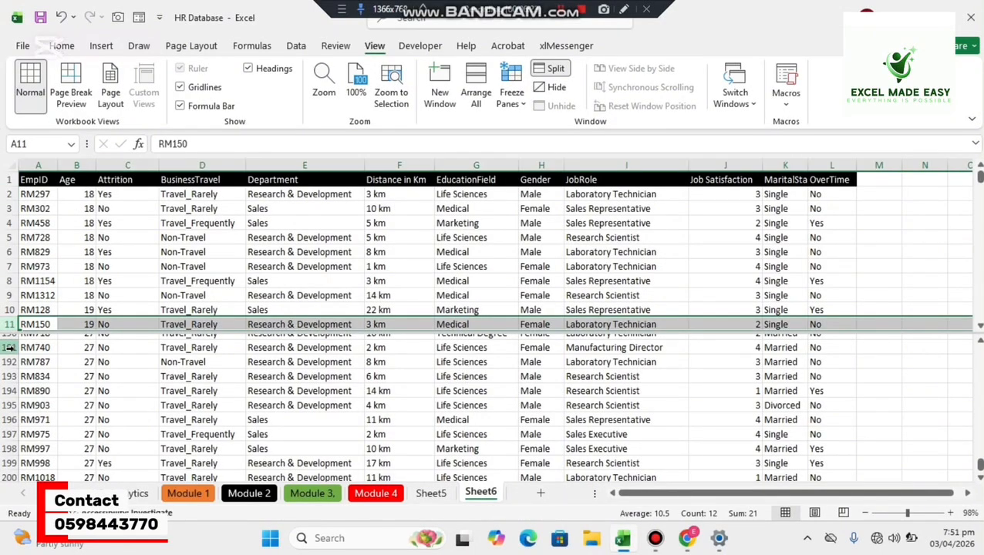
pyautogui.click(9, 348)
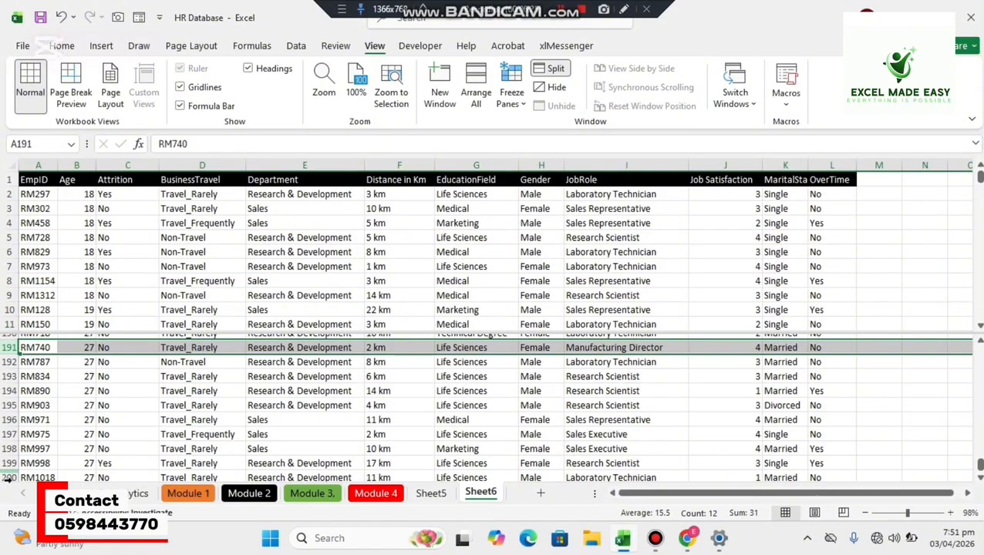
pyautogui.click(125, 402)
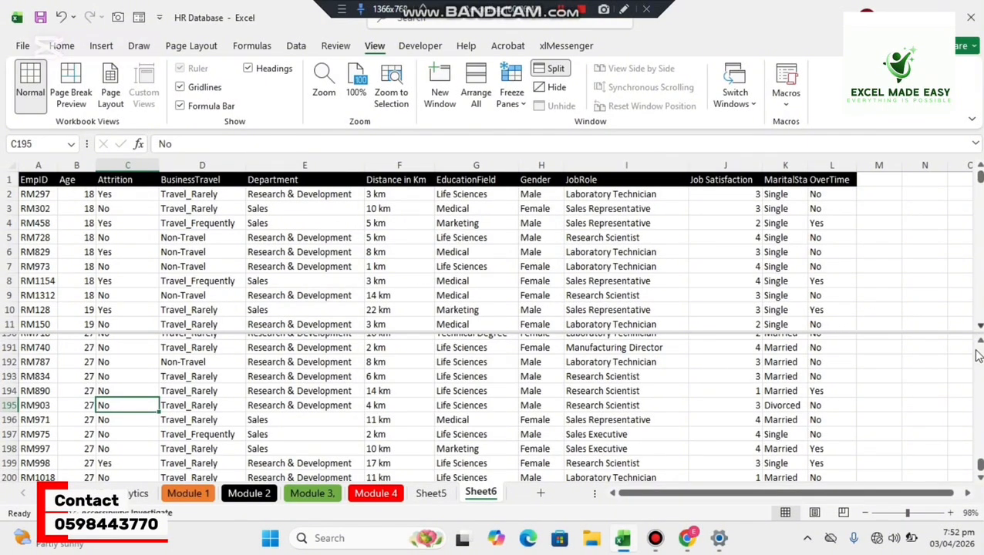
# Remove the horizontal split from the Sheet6 window.
pyautogui.rightClick(544, 70)
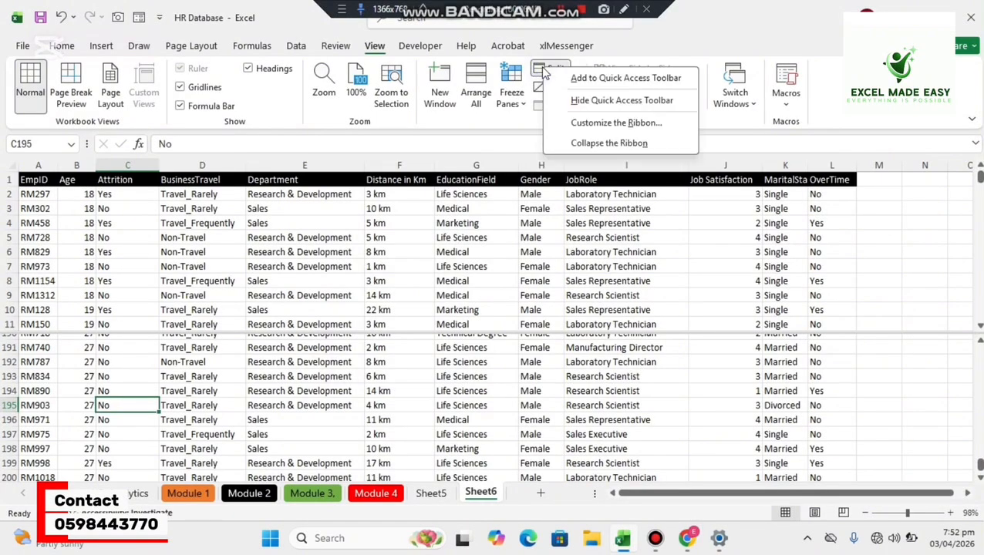
pyautogui.click(544, 69)
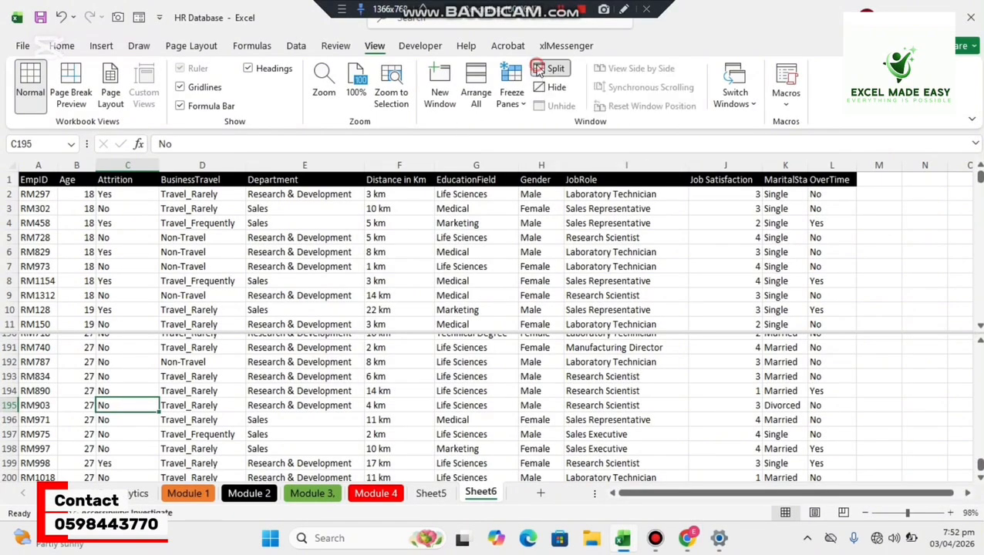
pyautogui.click(544, 69)
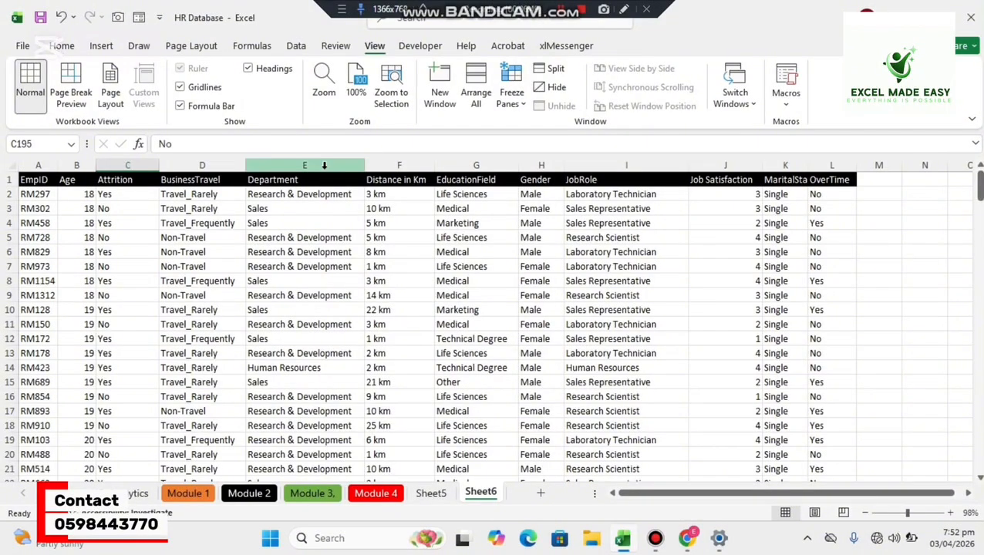
# Split the Sheet6 window vertically before the Department column E and scroll the second pane sideways independently.
pyautogui.click(323, 166)
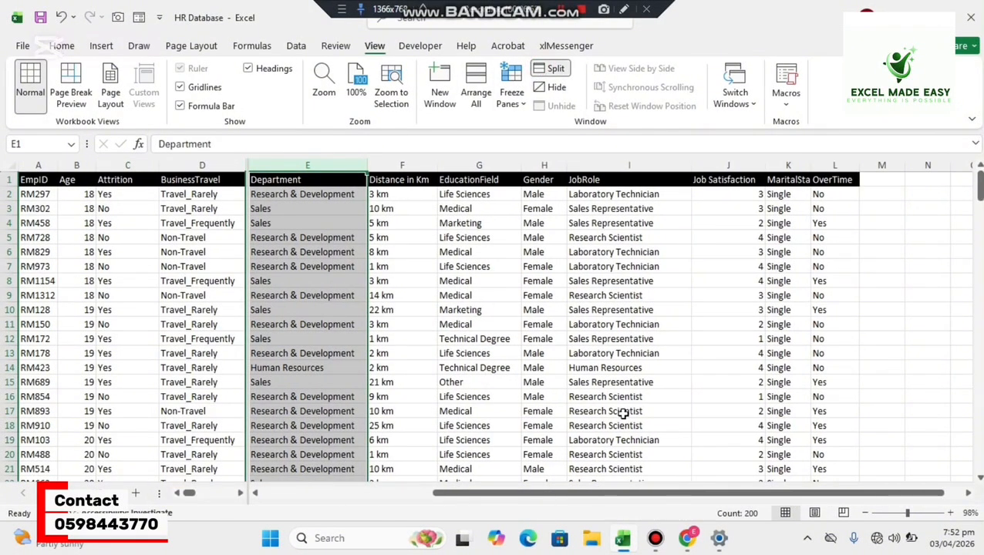
pyautogui.moveTo(579, 494); pyautogui.dragTo(482, 498)
pyautogui.moveTo(190, 494)
pyautogui.mouseDown()
pyautogui.moveTo(230, 499)
pyautogui.moveTo(188, 498)
pyautogui.mouseUp()
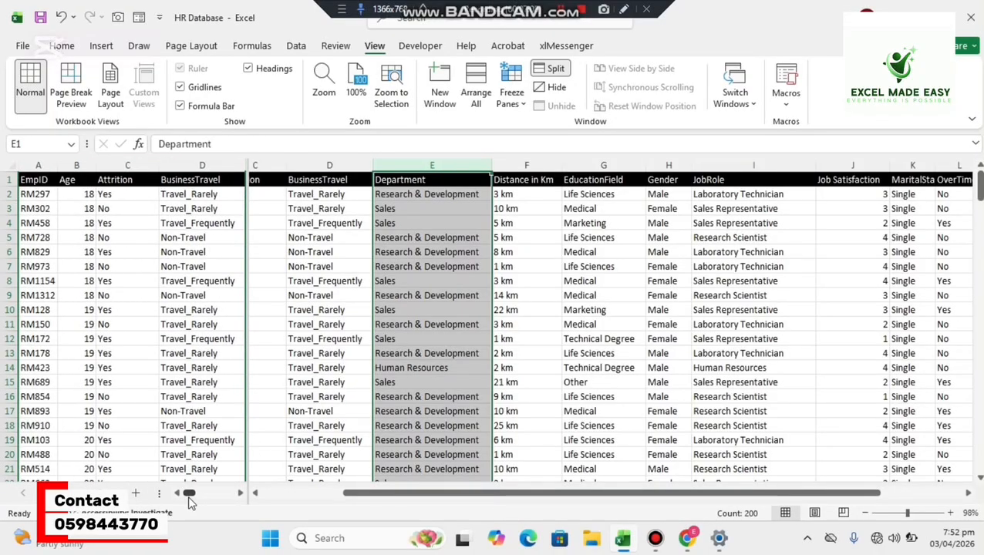
# Remove the vertical split at the Department column and deselect that column.
pyautogui.click(545, 70)
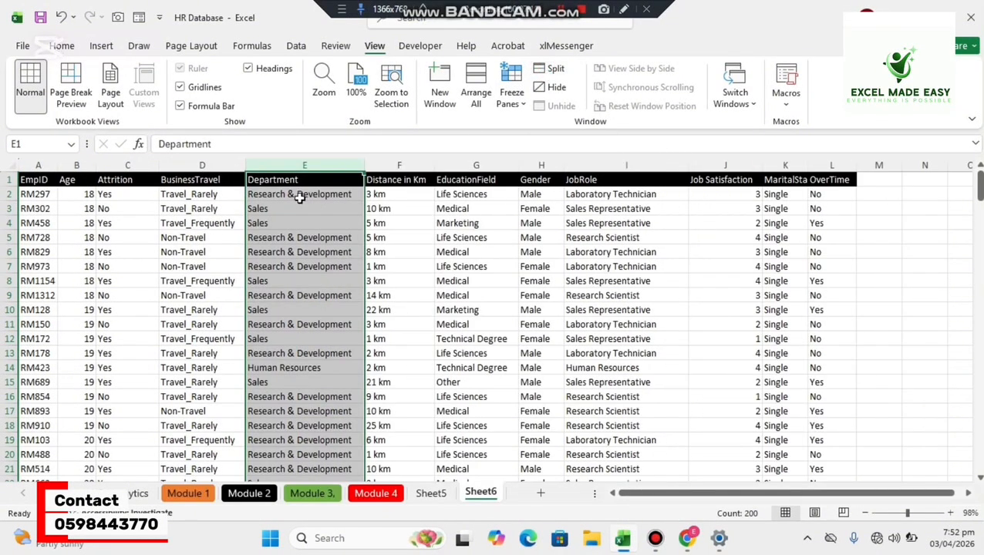
pyautogui.click(487, 281)
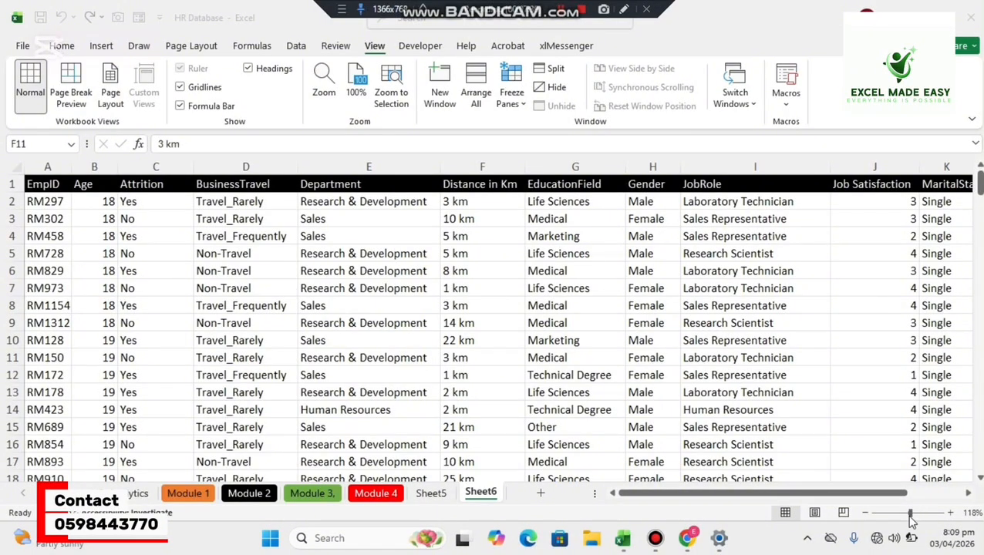
# Zoom in on Sheet6 in increments up to 200%.
pyautogui.click(951, 514)
pyautogui.click(951, 514)
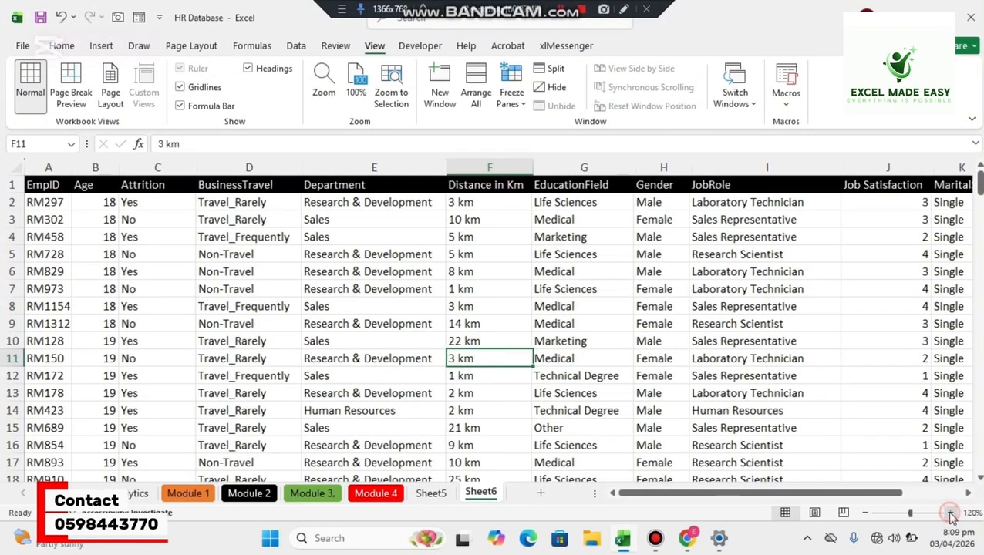
pyautogui.click(952, 515)
pyautogui.click(951, 514)
pyautogui.click(951, 514)
pyautogui.click(951, 514)
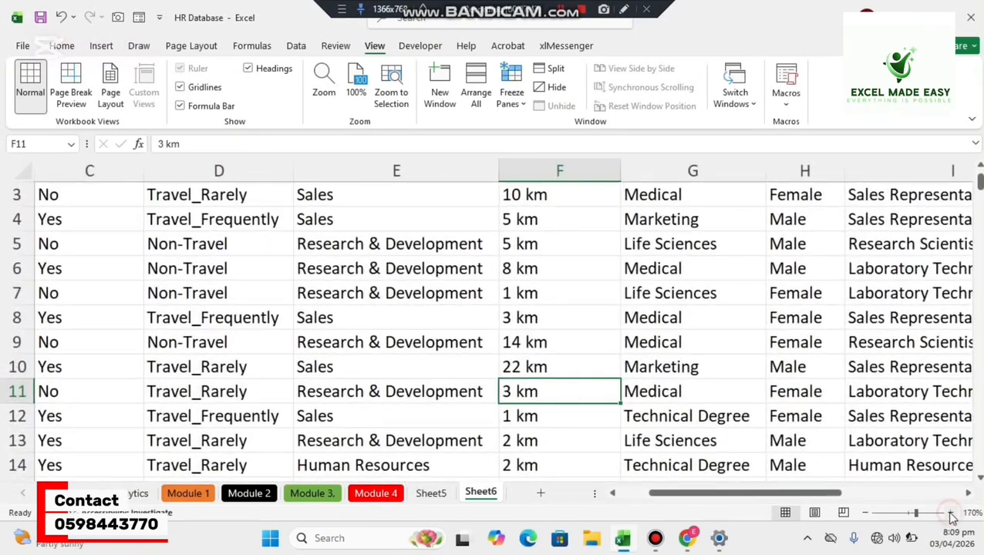
pyautogui.click(951, 514)
pyautogui.click(951, 514)
pyautogui.click(949, 512)
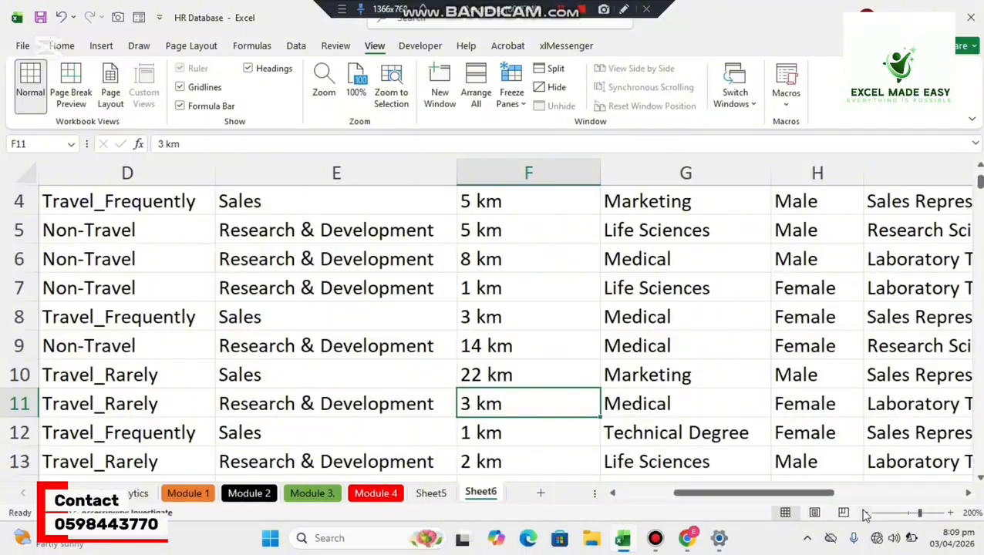
# Zoom Sheet6 back out to 100%.
pyautogui.click(864, 513)
pyautogui.click(864, 513)
pyautogui.click(864, 513)
pyautogui.click(864, 514)
pyautogui.click(864, 514)
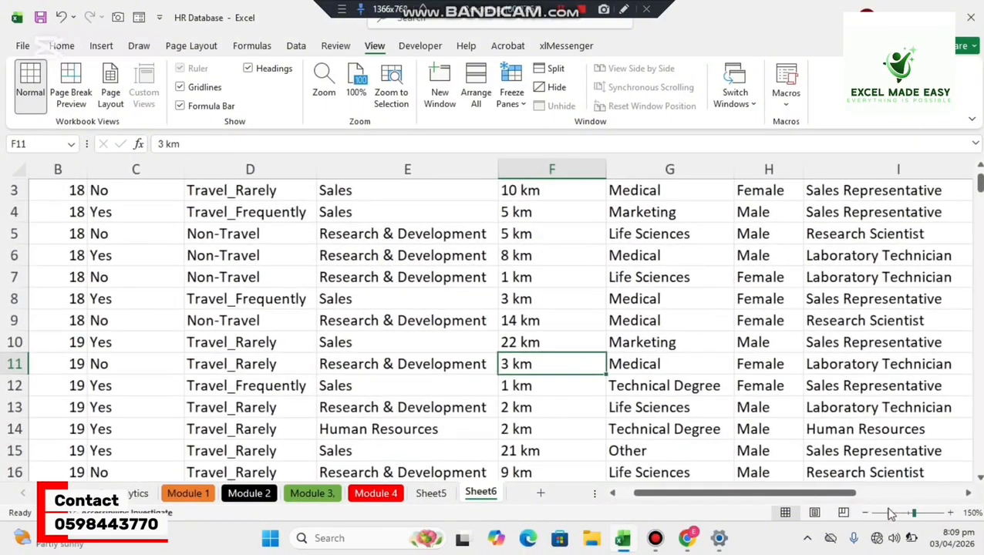
pyautogui.moveTo(913, 514)
pyautogui.mouseDown()
pyautogui.moveTo(883, 515)
pyautogui.moveTo(908, 517)
pyautogui.mouseUp()
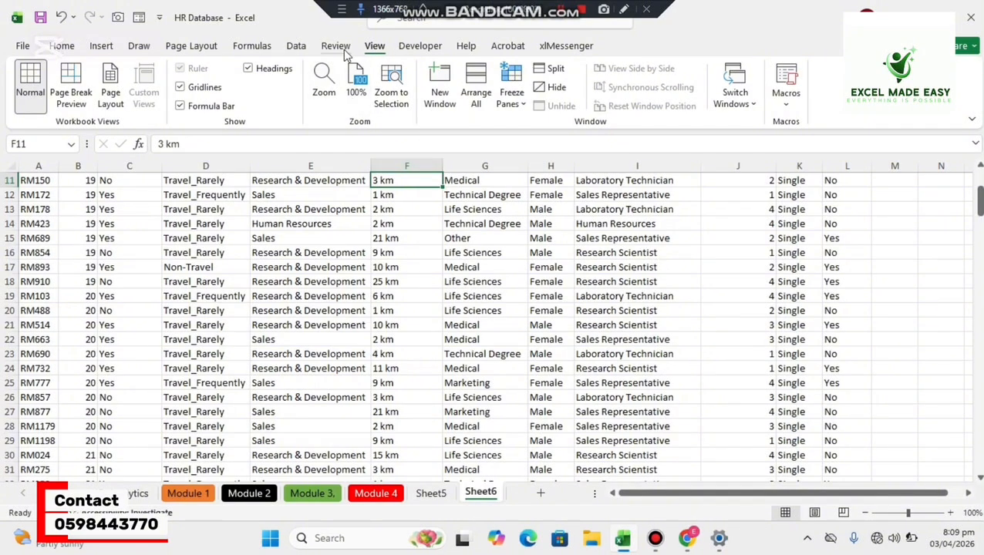
# Set the magnification of Sheet6 to the preset 75%.
pyautogui.click(322, 81)
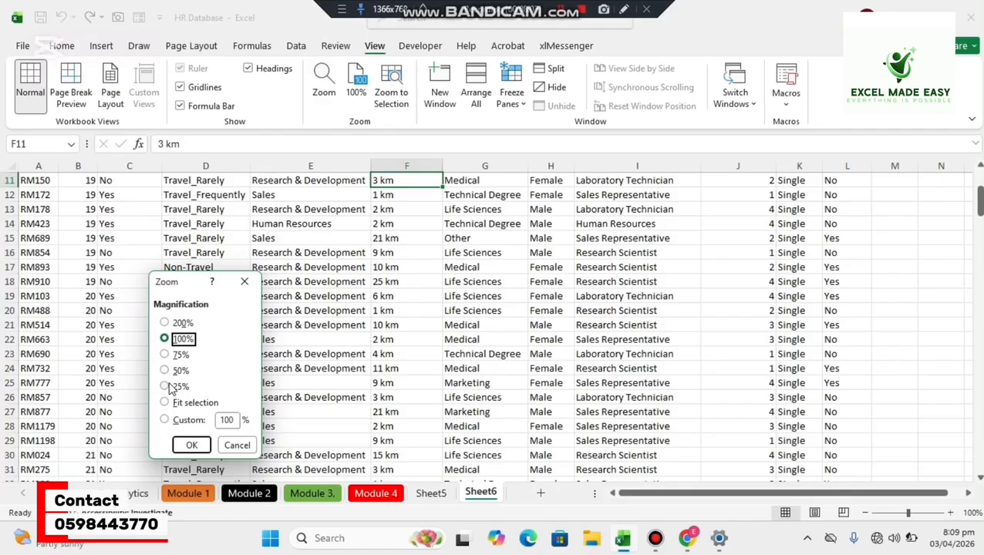
pyautogui.click(164, 354)
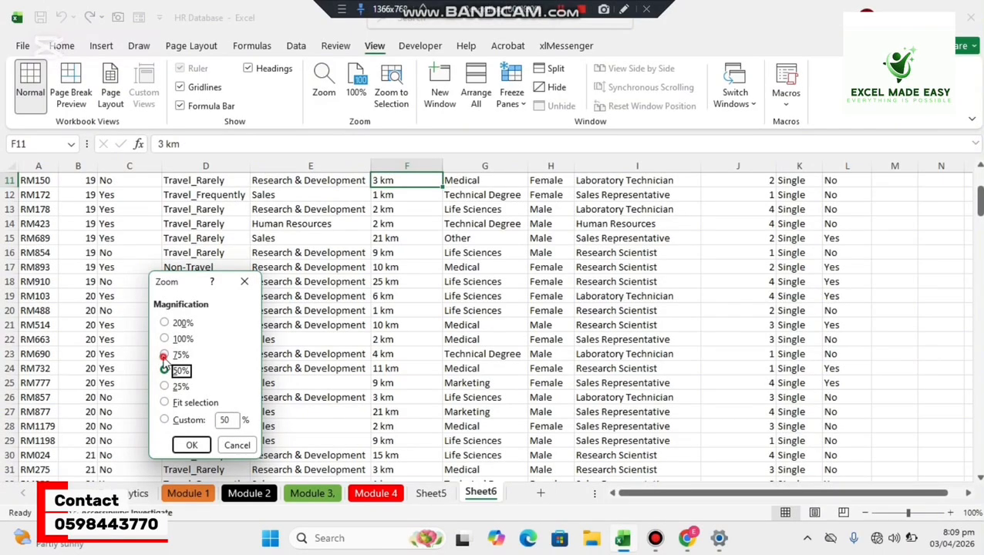
pyautogui.click(193, 445)
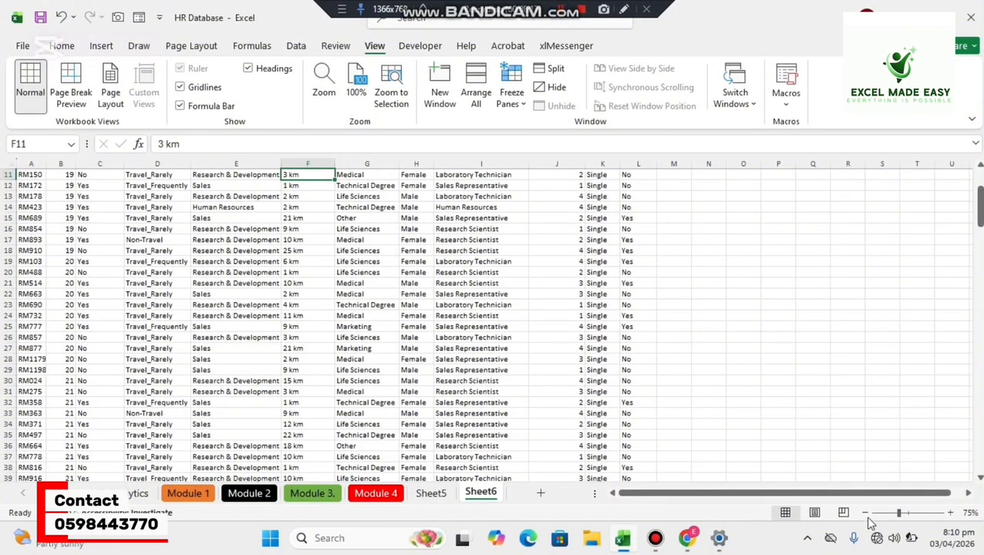
# Increase the zoom of Sheet6 to 130%.
pyautogui.click(910, 515)
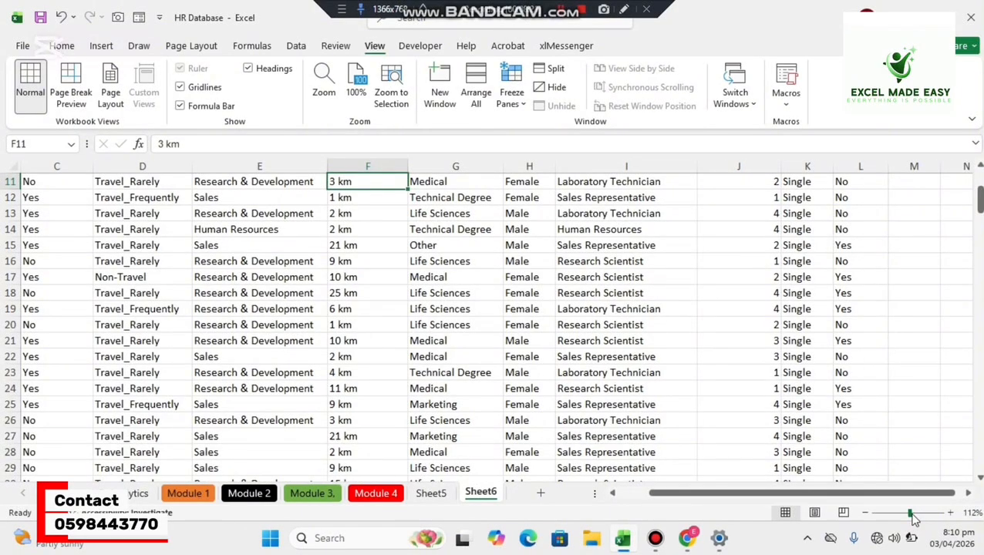
pyautogui.click(913, 515)
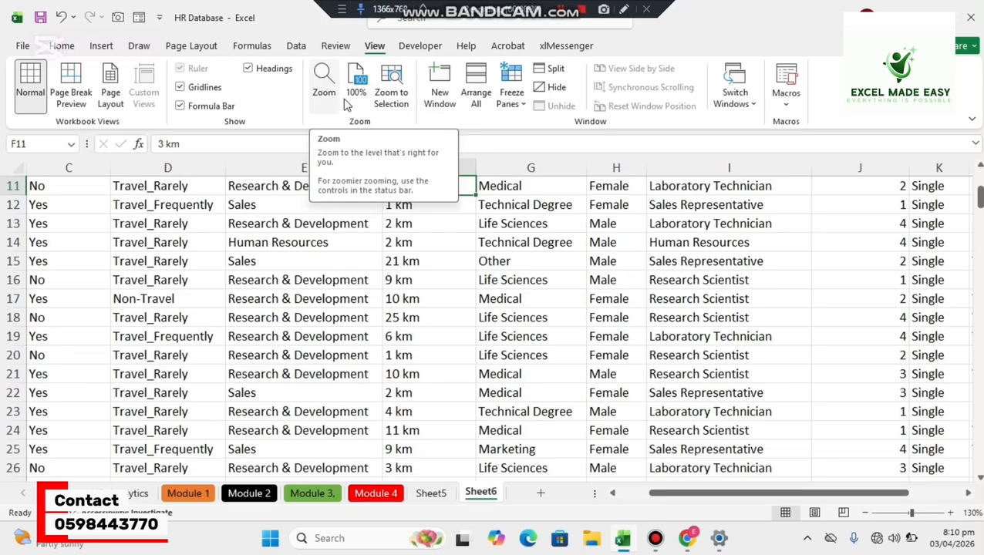
# Point out the contents of cell F11 in the formula bar, select E12, and hide and redisplay the formula bar.
pyautogui.click(209, 149)
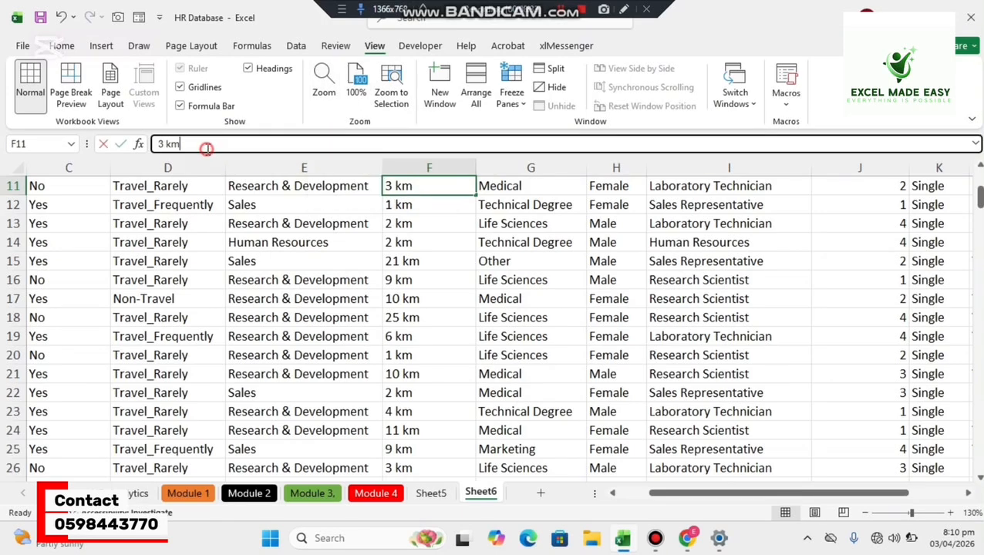
pyautogui.click(257, 204)
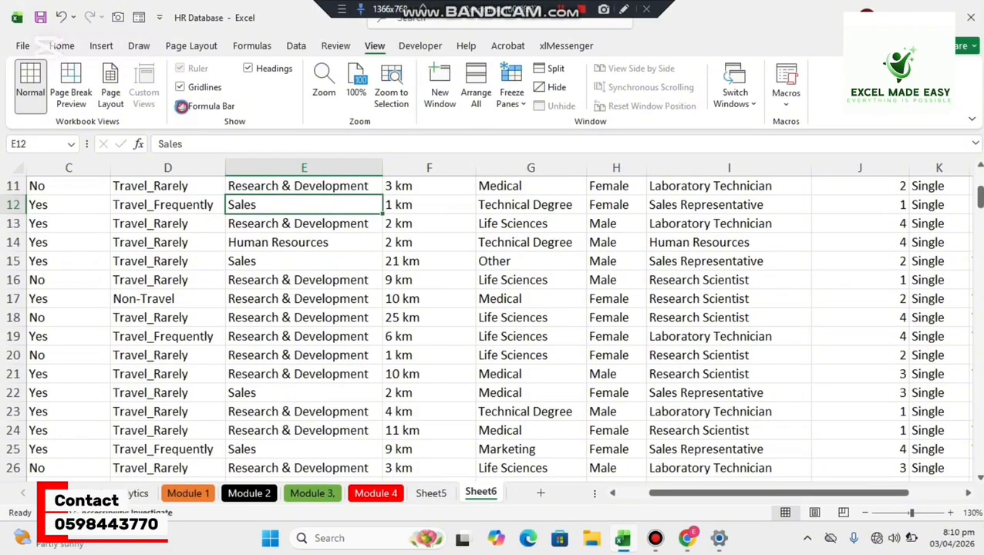
pyautogui.click(181, 107)
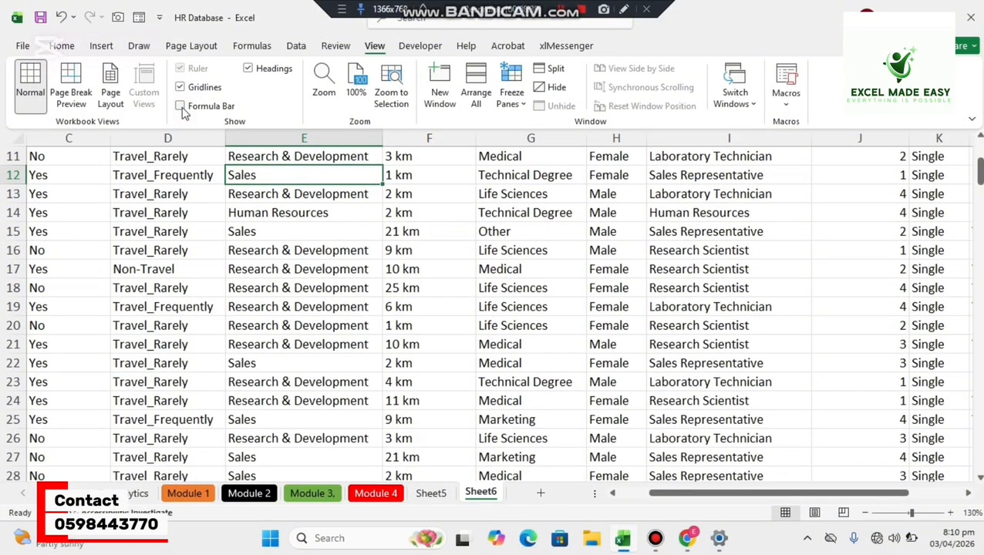
pyautogui.click(182, 108)
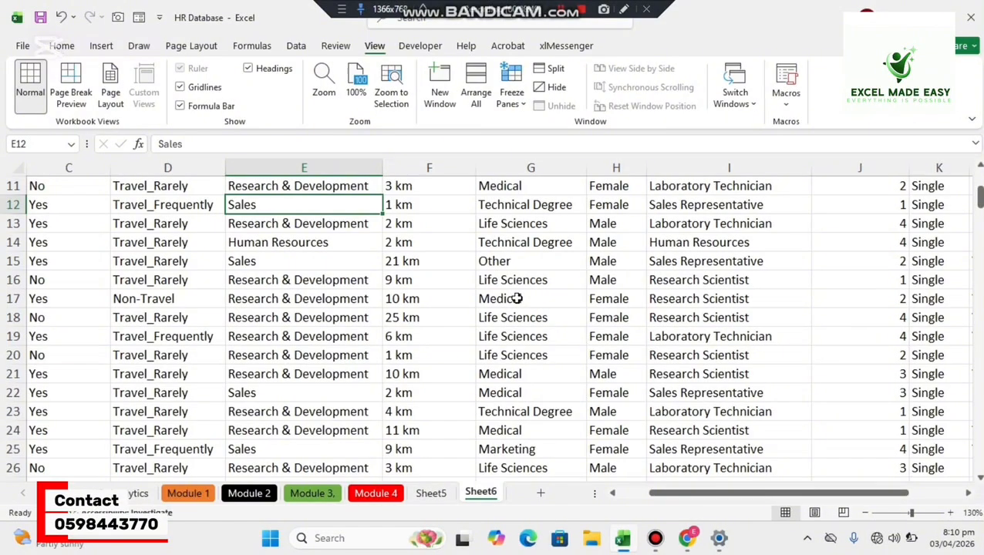
# Hide the gridlines on Sheet6 and show them again.
pyautogui.click(180, 87)
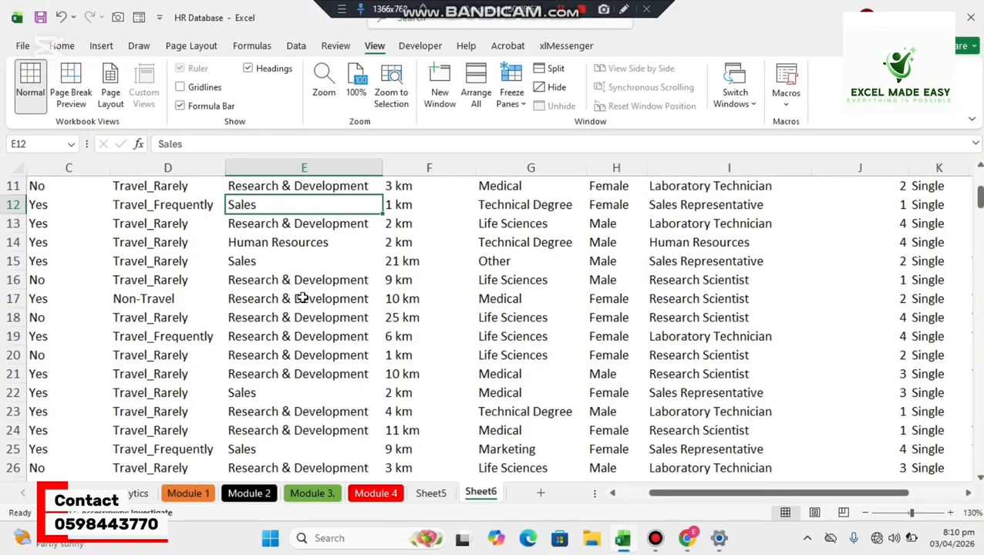
pyautogui.click(182, 89)
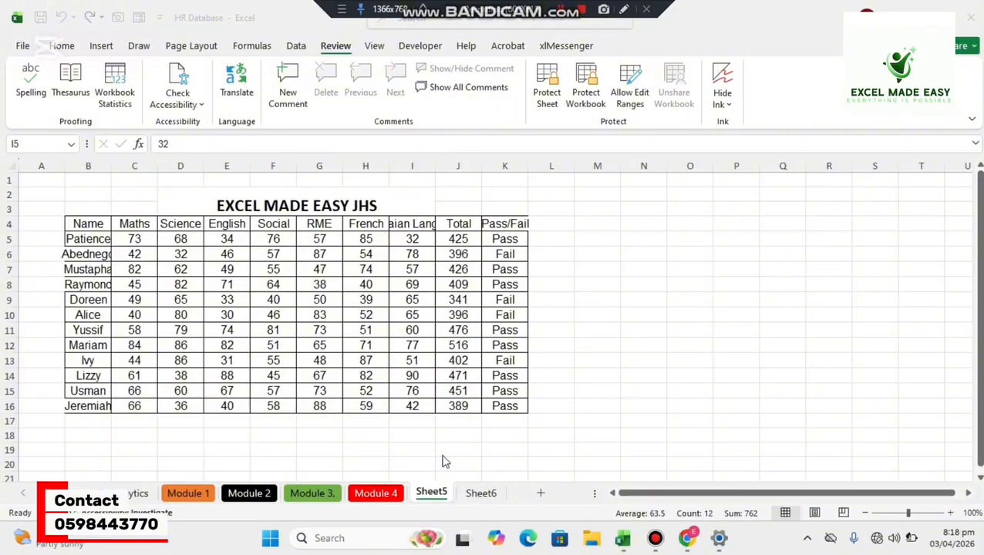
# Look through the workbook's sheets in order from Module 1 to Module 4, Sheet5 and Sheet6.
pyautogui.click(202, 498)
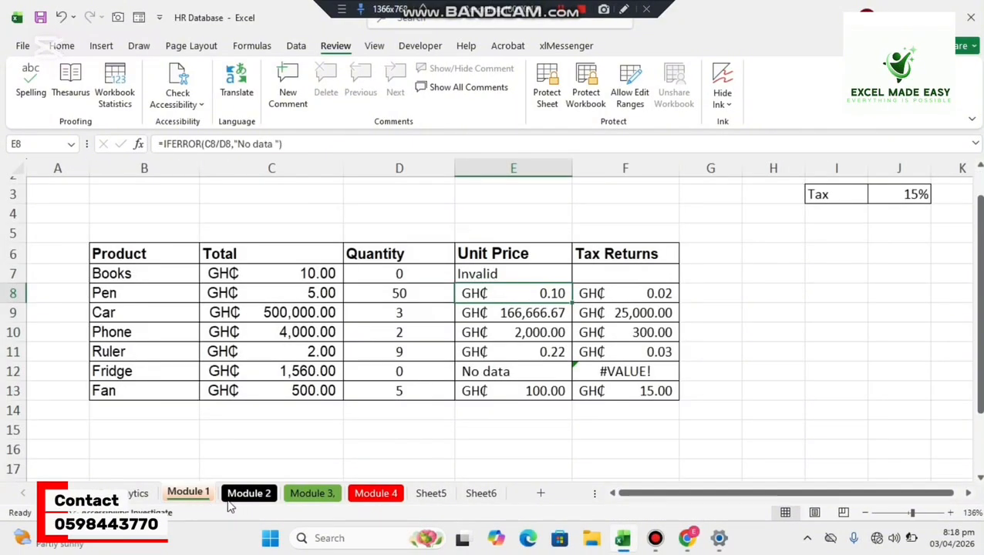
pyautogui.click(233, 498)
pyautogui.click(307, 493)
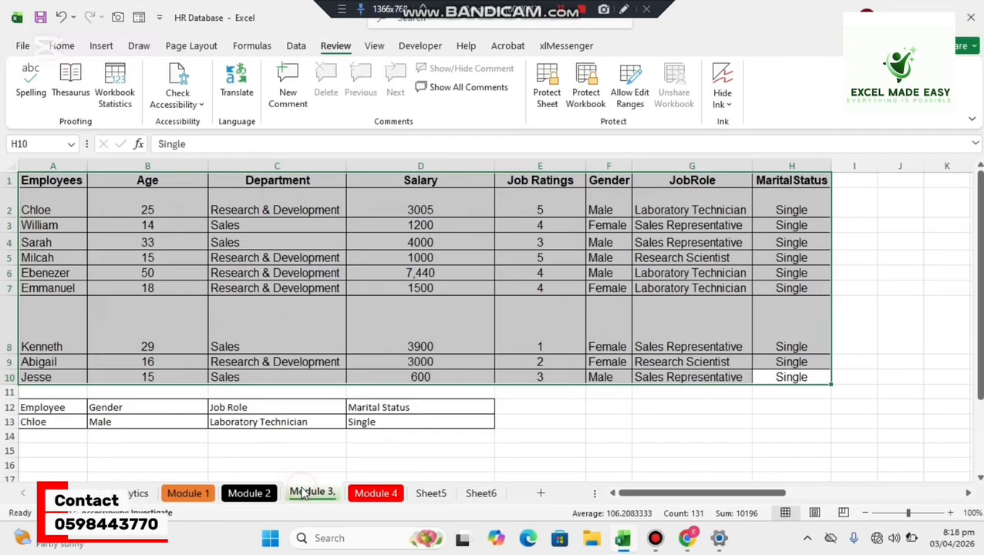
pyautogui.click(377, 493)
pyautogui.click(431, 493)
pyautogui.click(480, 493)
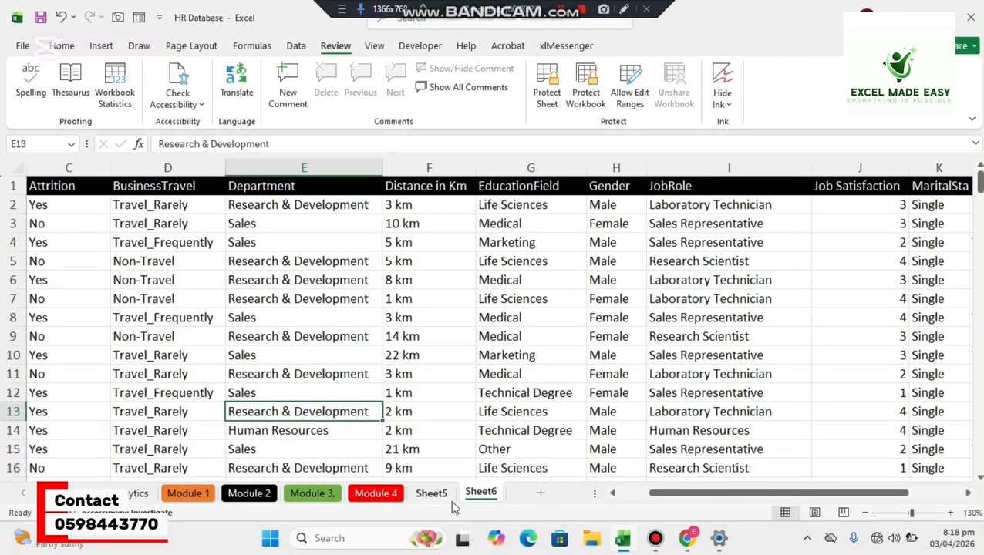
# Add a new worksheet after Sheet6 and rename it Excel.
pyautogui.click(540, 493)
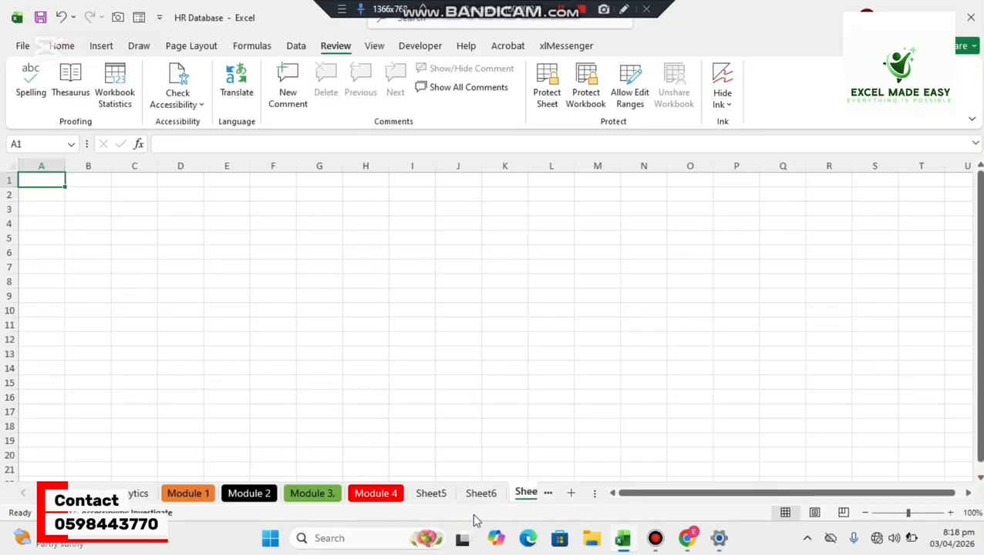
pyautogui.click(548, 493)
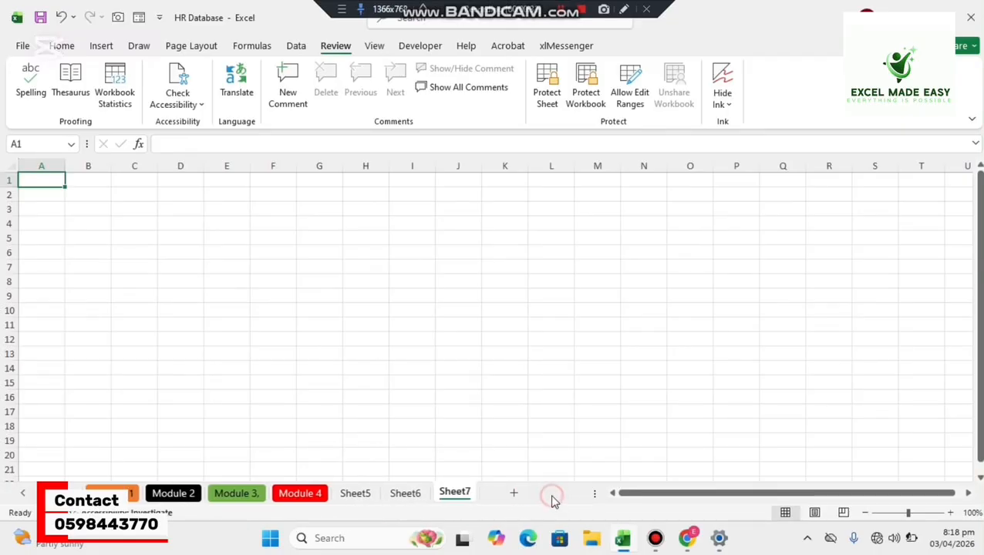
pyautogui.doubleClick(454, 492)
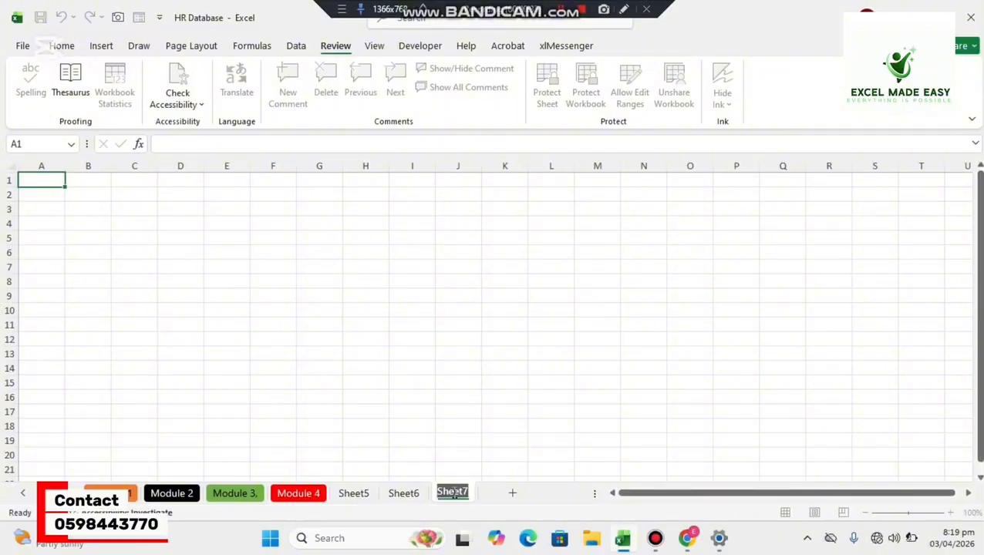
pyautogui.write('Excel')
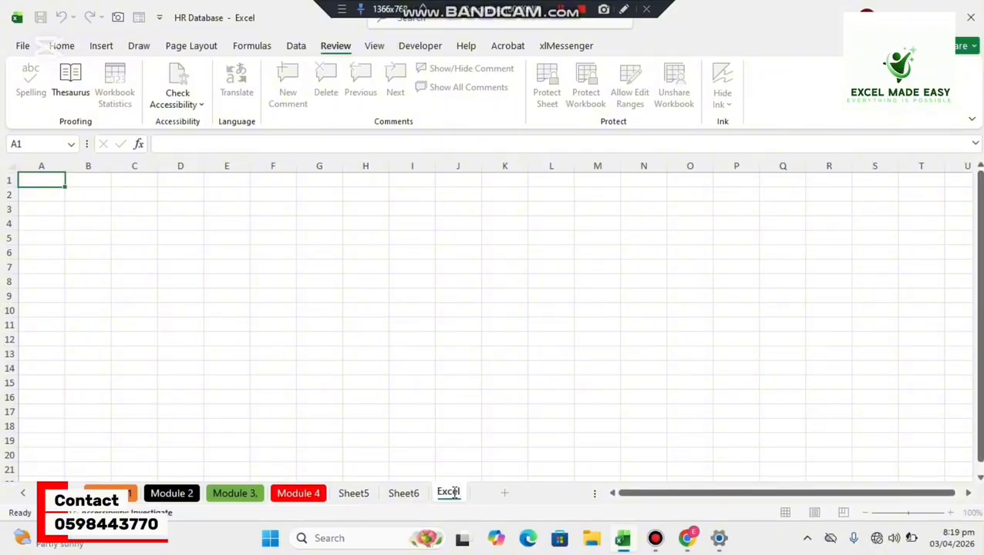
pyautogui.press('Return')
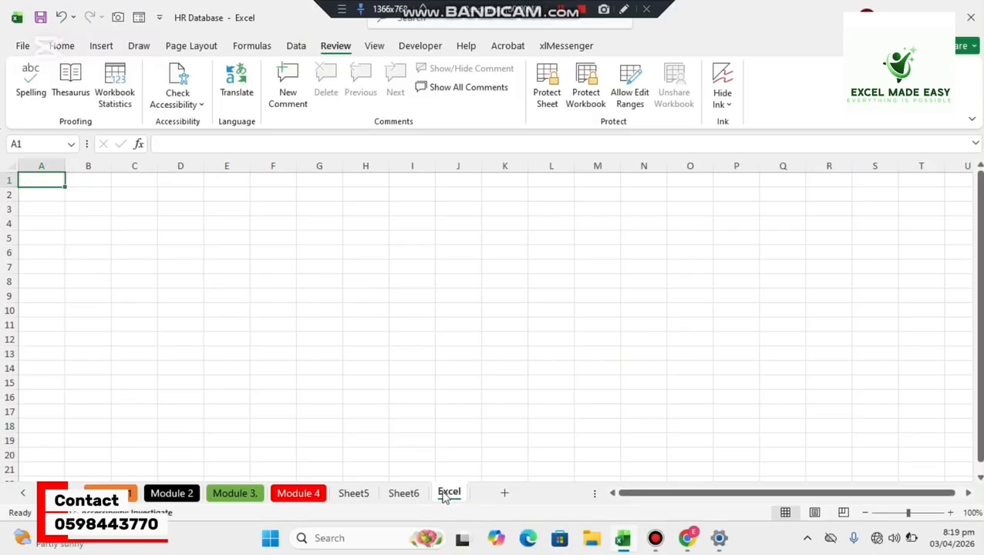
# Colour the Excel sheet's tab gold and switch to Sheet6.
pyautogui.rightClick(445, 498)
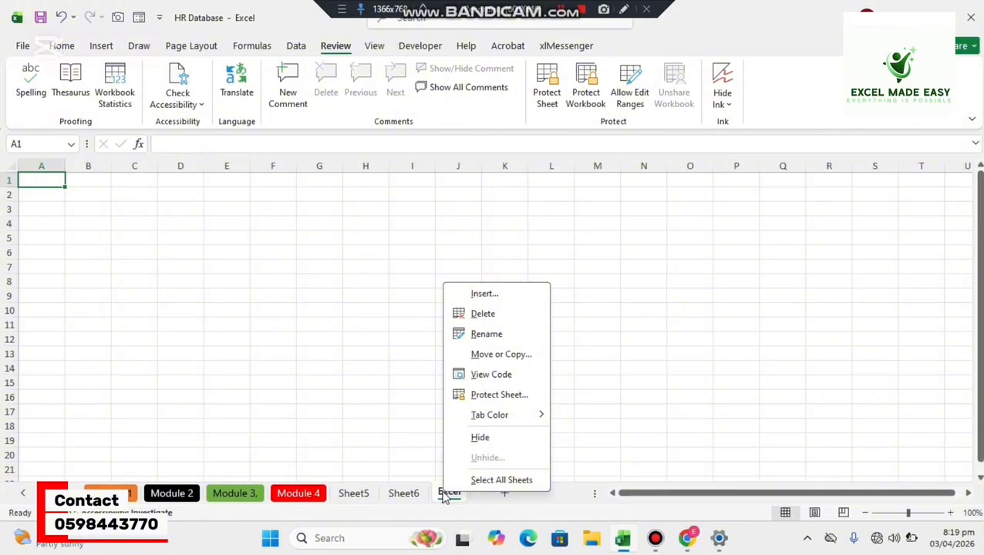
pyautogui.moveTo(497, 413)
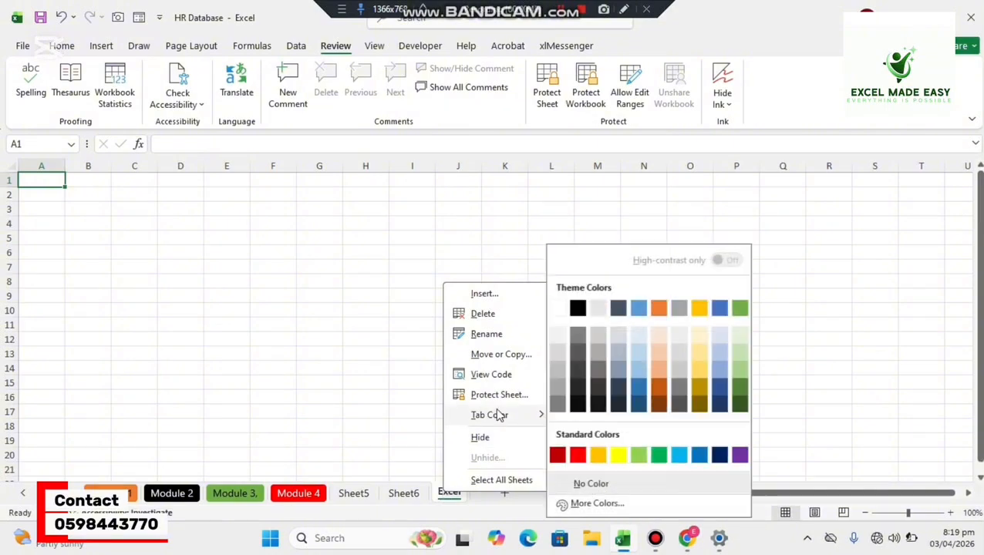
pyautogui.click(702, 309)
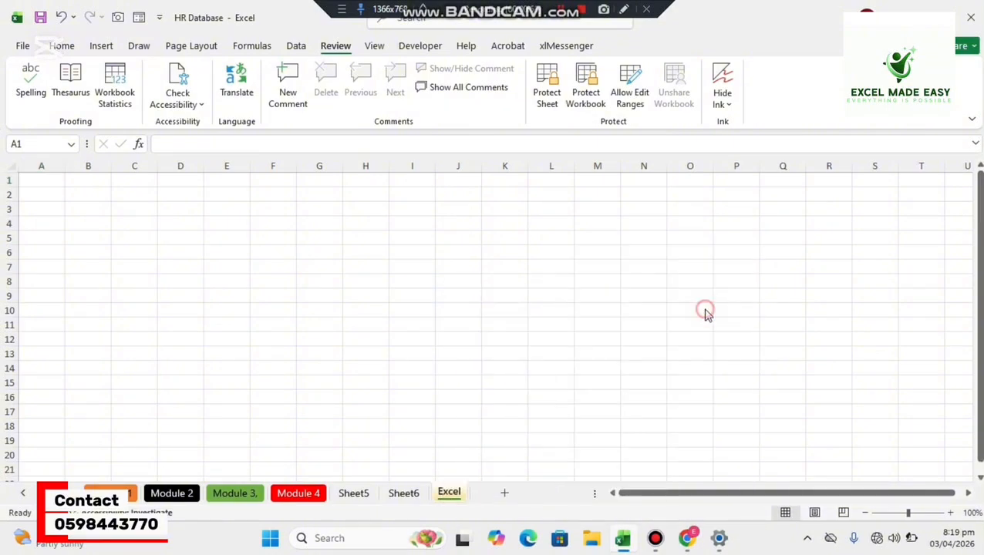
pyautogui.click(409, 493)
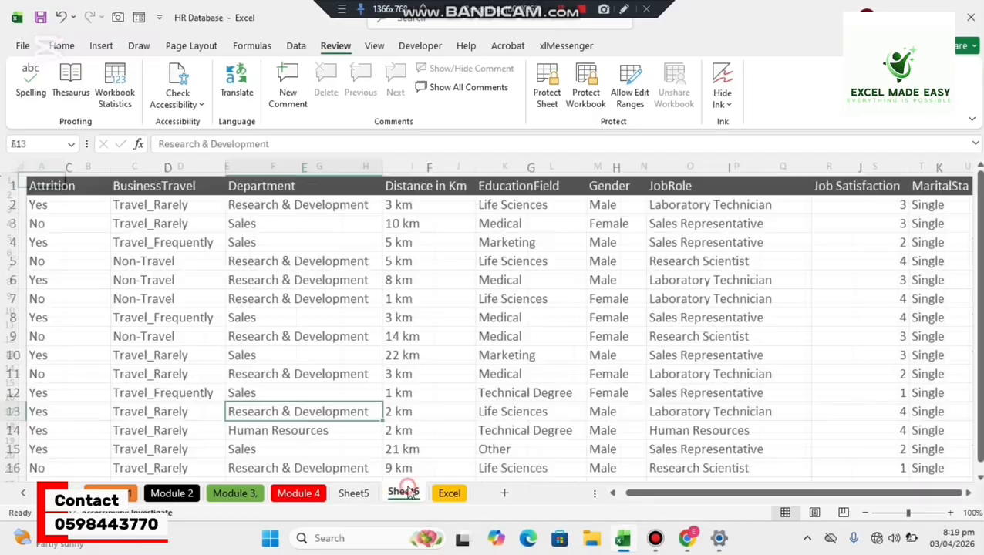
# Look at Sheet5 and the Excel sheet, and return to Sheet6.
pyautogui.click(357, 494)
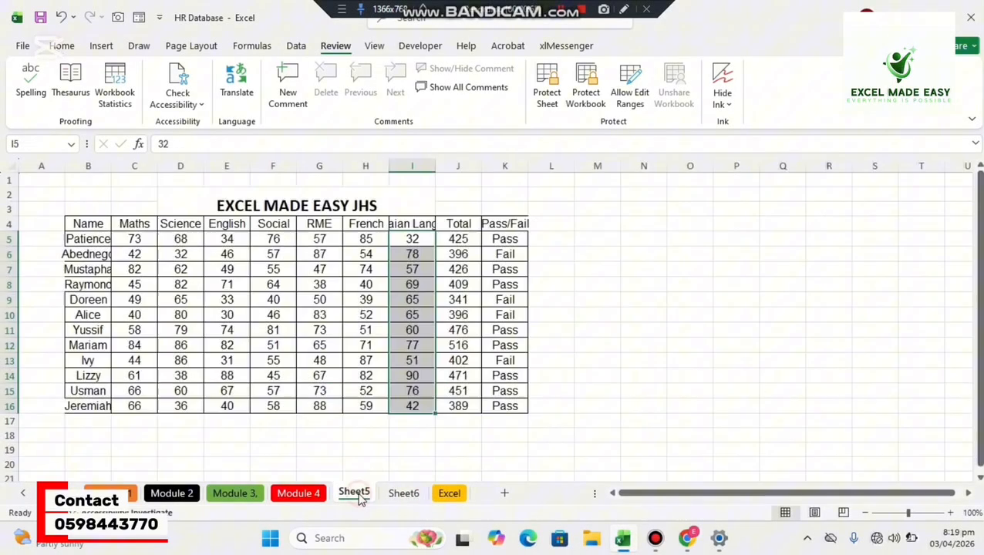
pyautogui.click(441, 495)
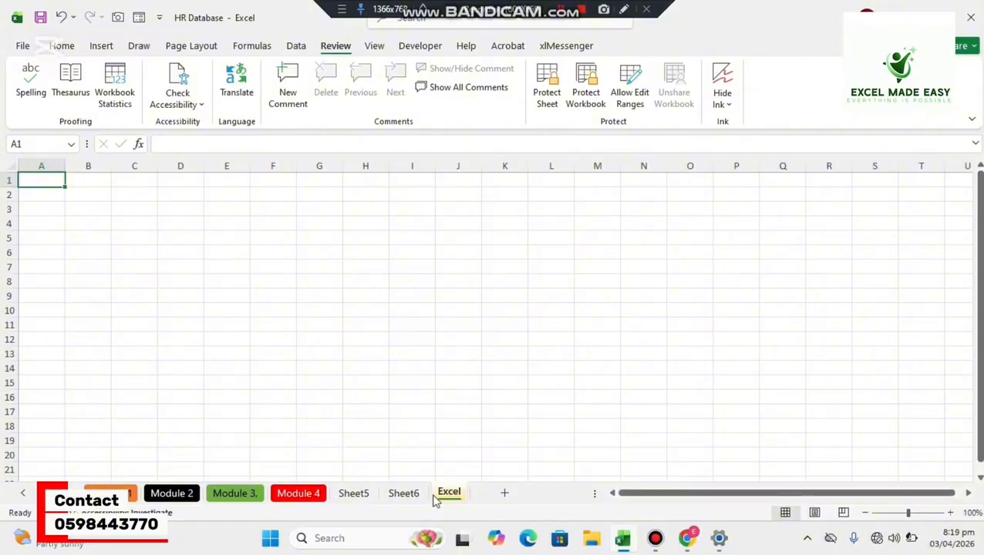
pyautogui.click(414, 497)
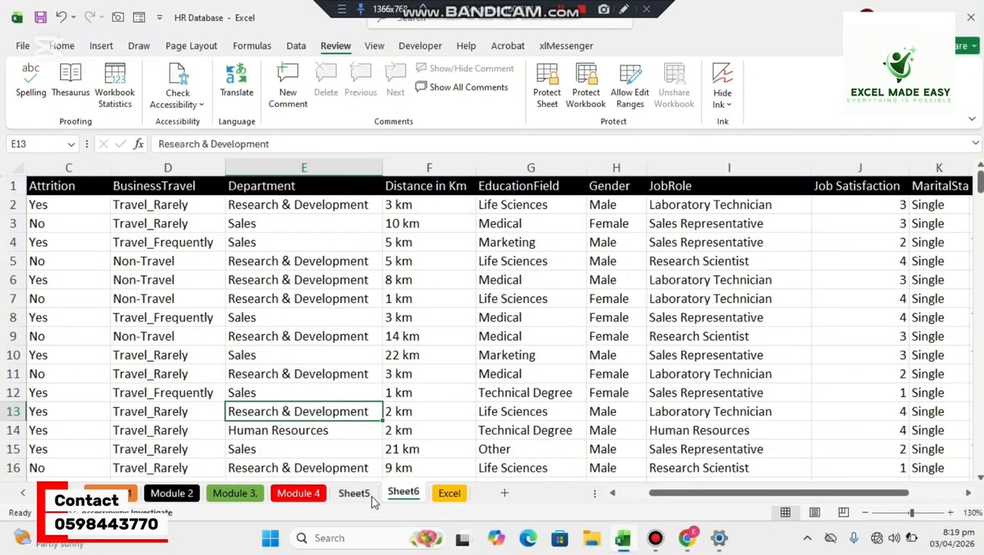
# Create a copy of the Module 1 sheet placed before Module 1, and compare the original with the copy.
pyautogui.click(128, 495)
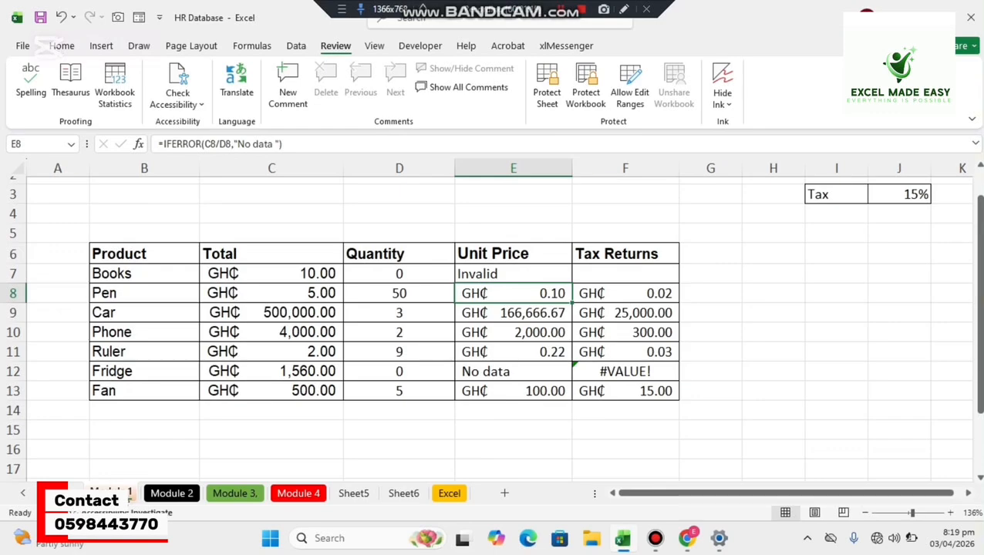
pyautogui.rightClick(116, 493)
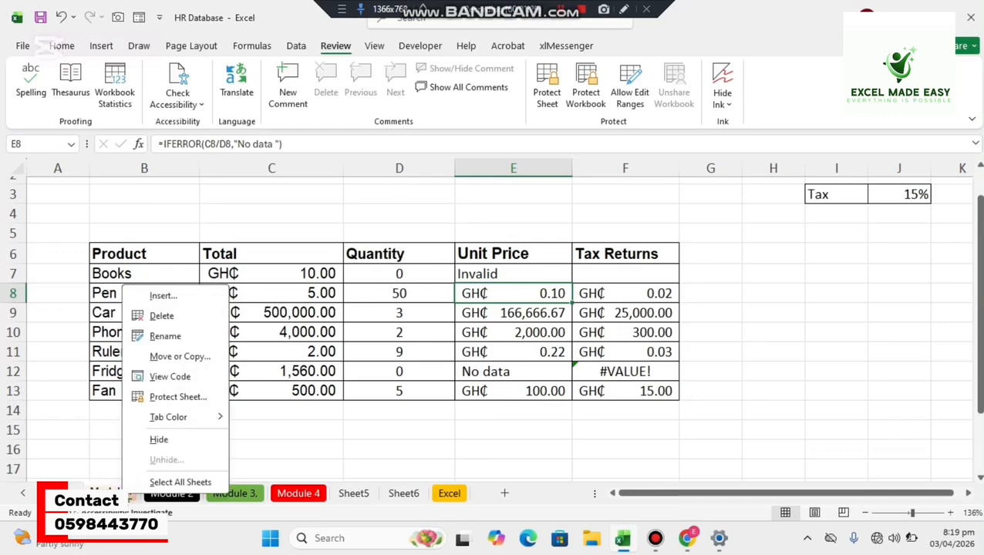
pyautogui.click(175, 360)
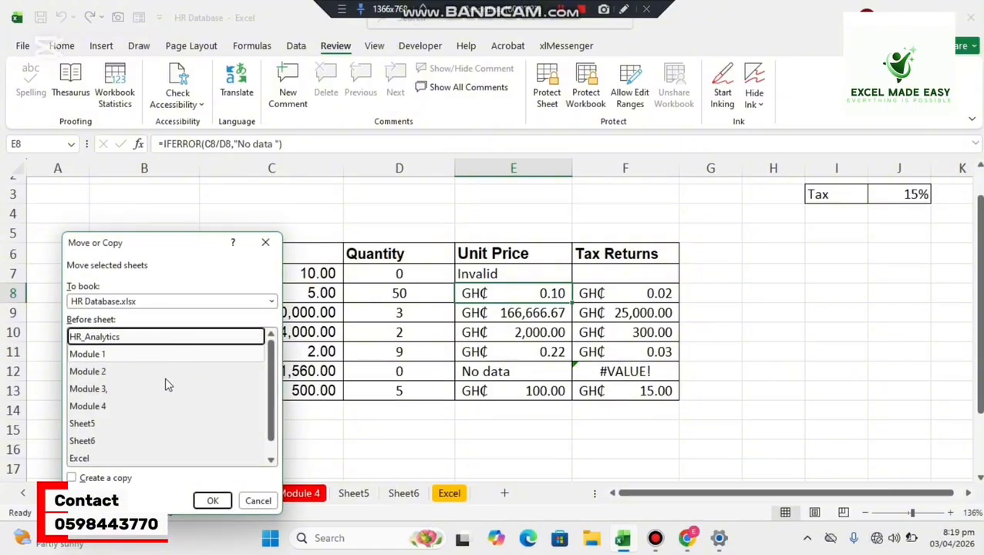
pyautogui.click(82, 356)
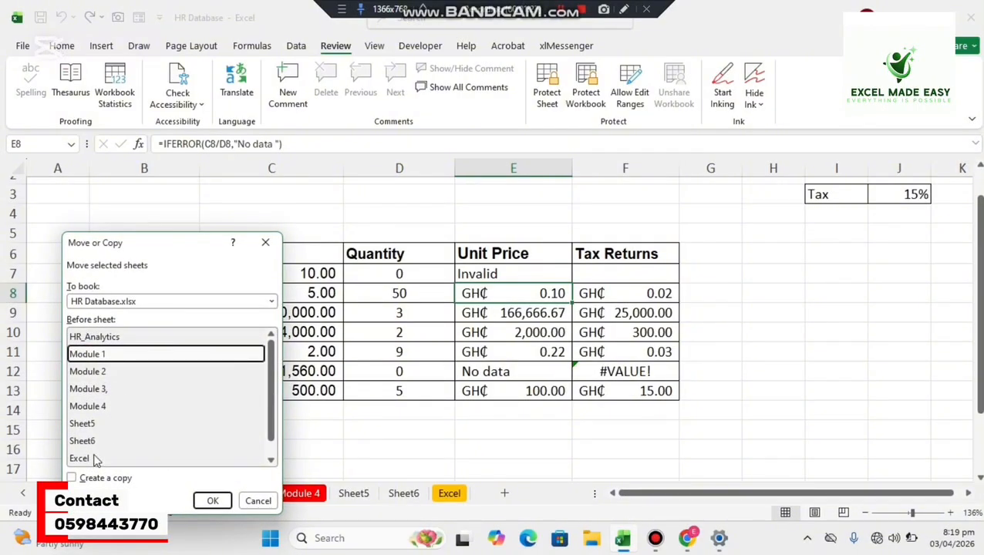
pyautogui.click(71, 478)
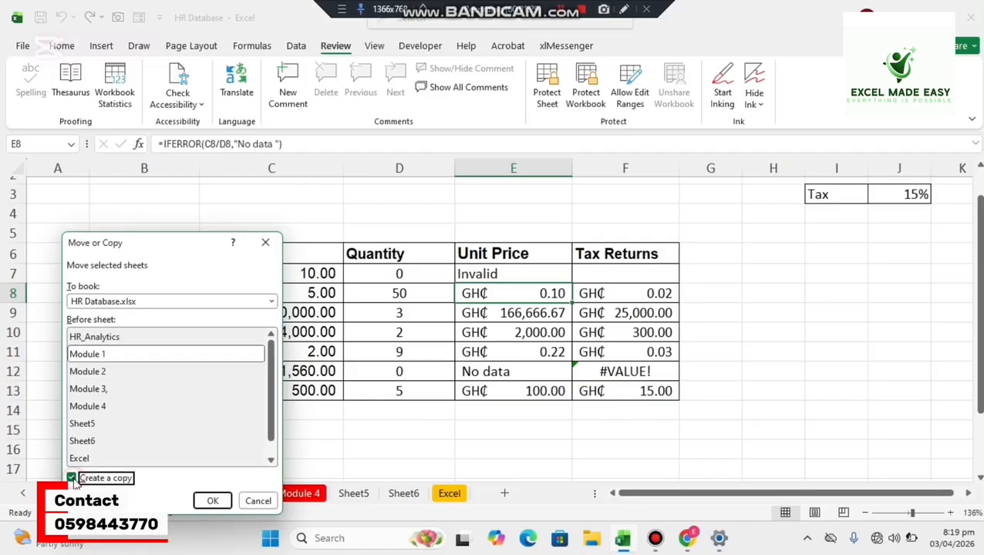
pyautogui.click(207, 501)
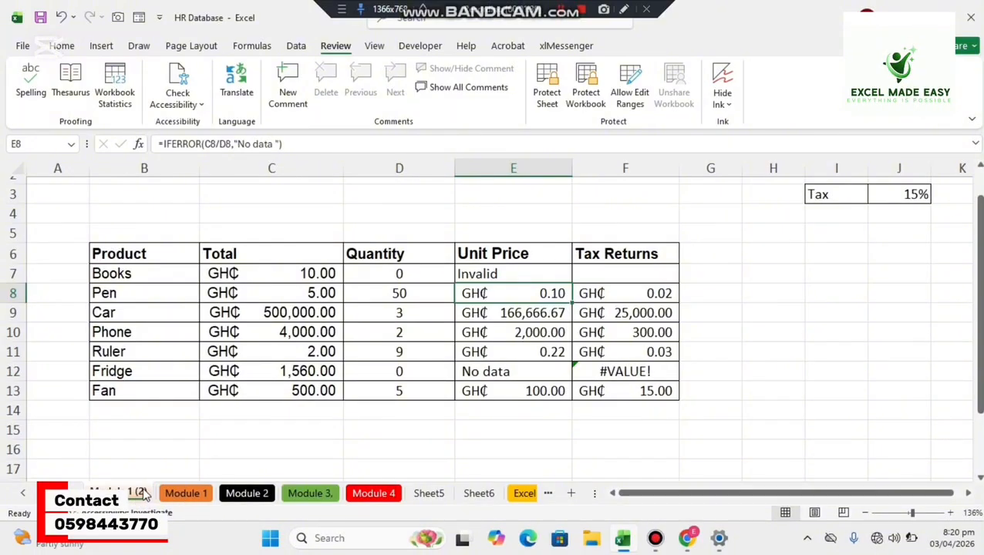
pyautogui.click(174, 493)
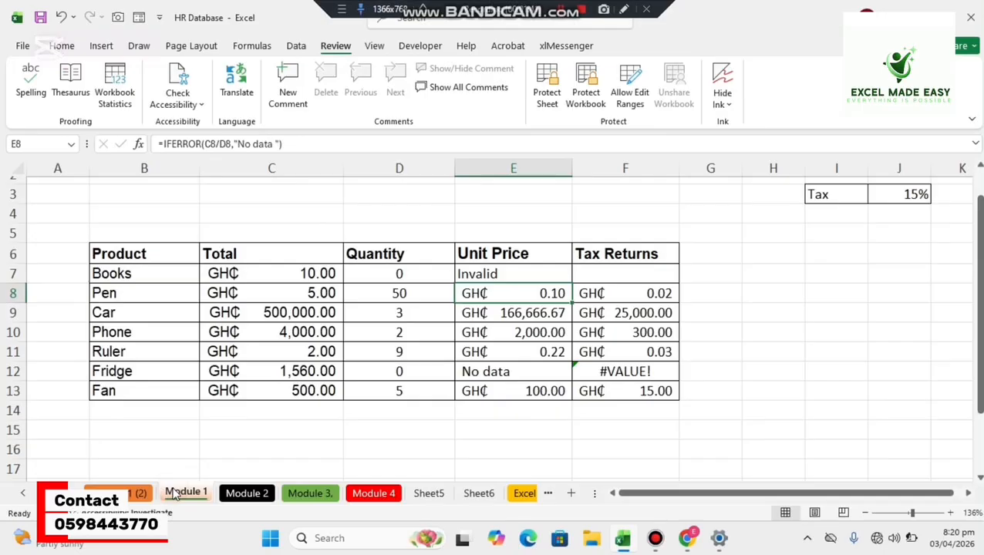
pyautogui.click(131, 495)
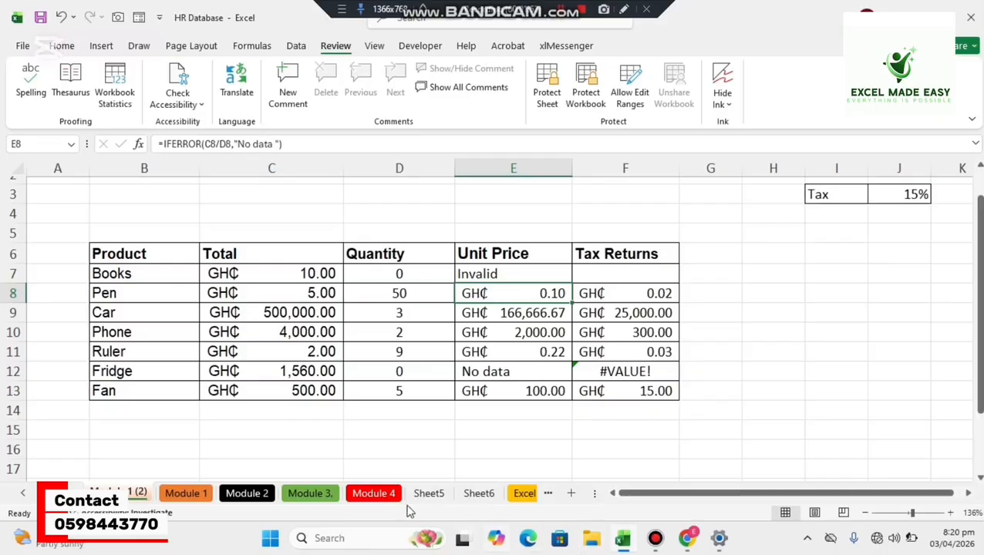
# Copy the Module 4 sheet into a new workbook and return to the HR Database workbook.
pyautogui.click(366, 494)
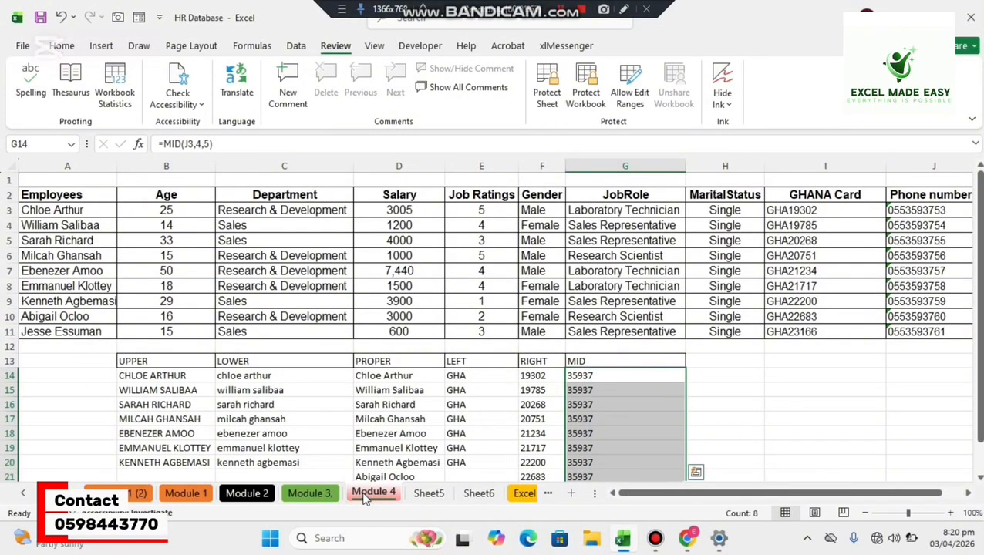
pyautogui.rightClick(366, 497)
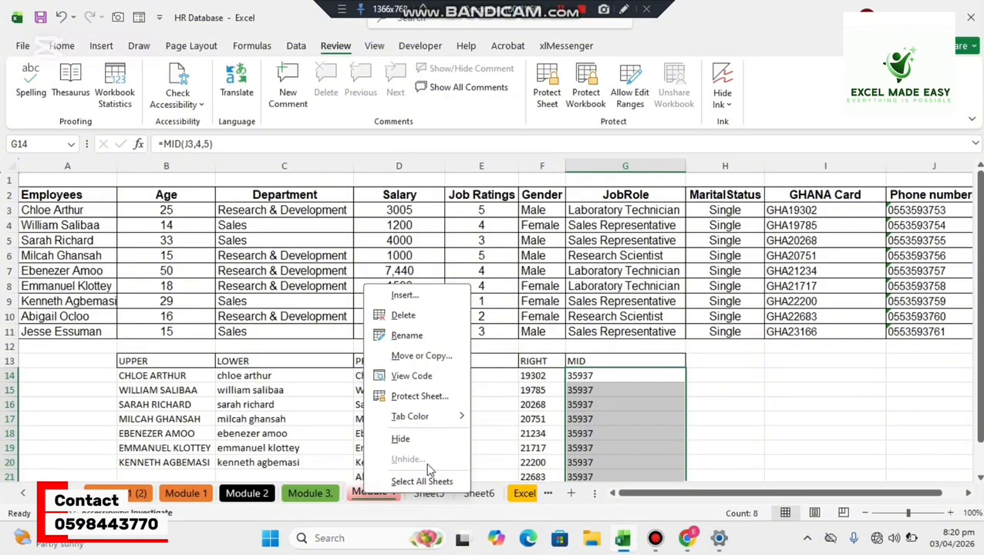
pyautogui.click(420, 356)
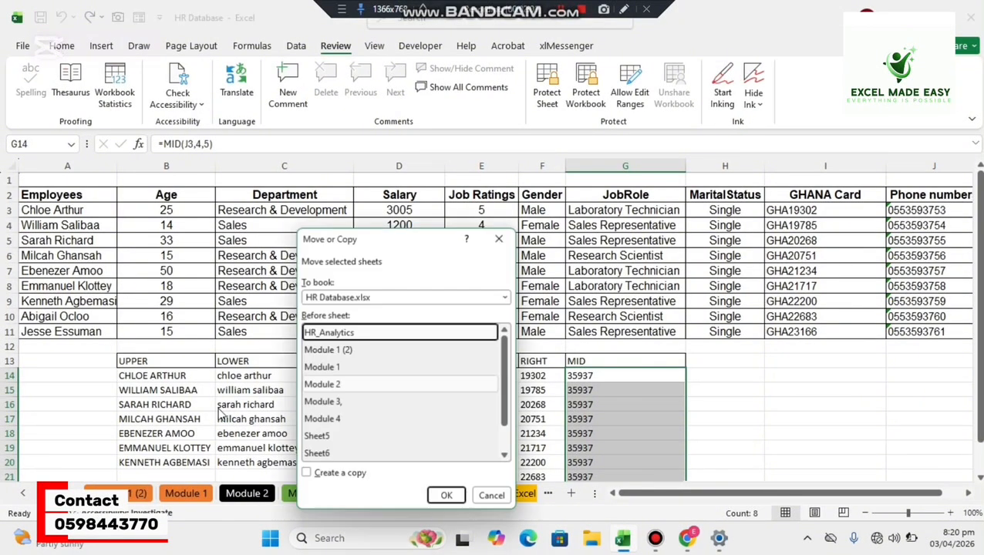
pyautogui.click(337, 420)
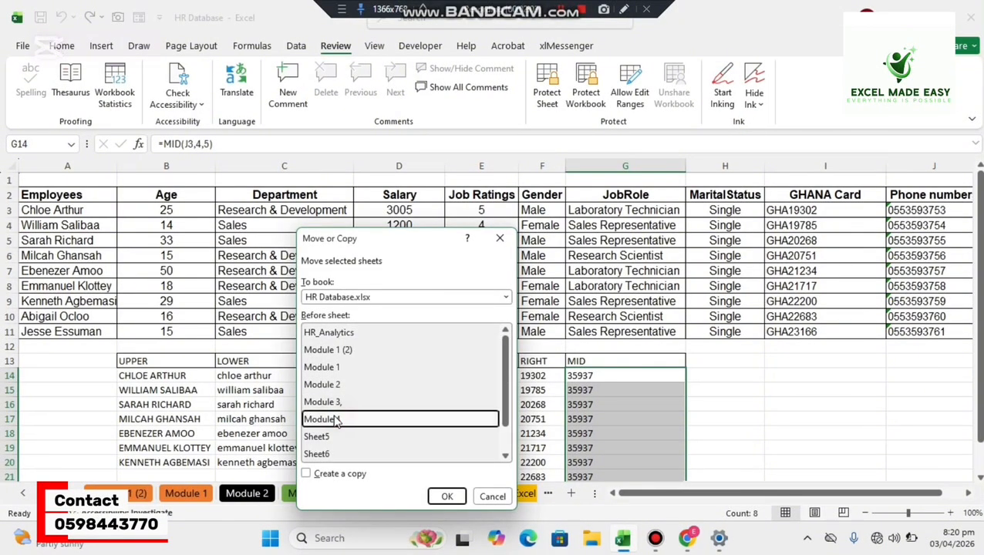
pyautogui.click(506, 297)
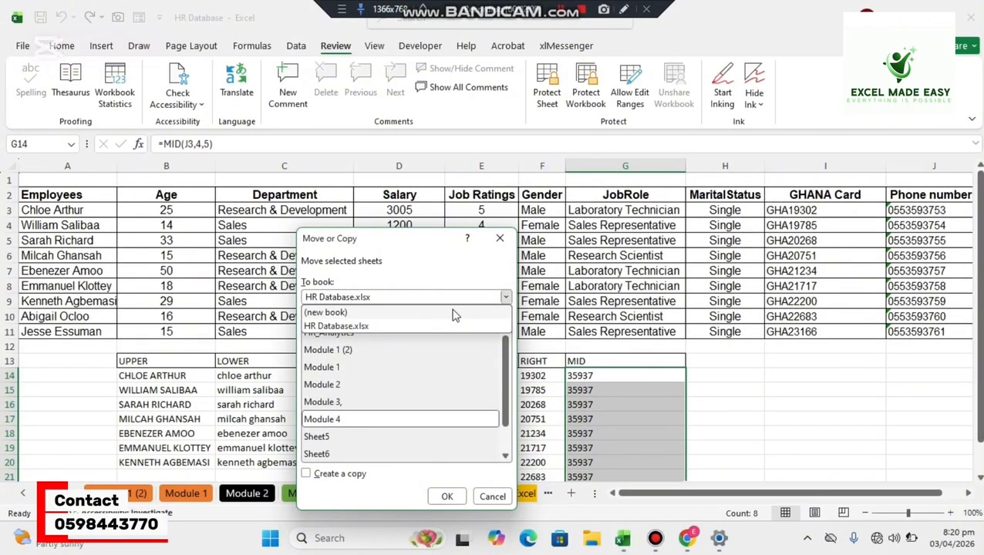
pyautogui.click(307, 474)
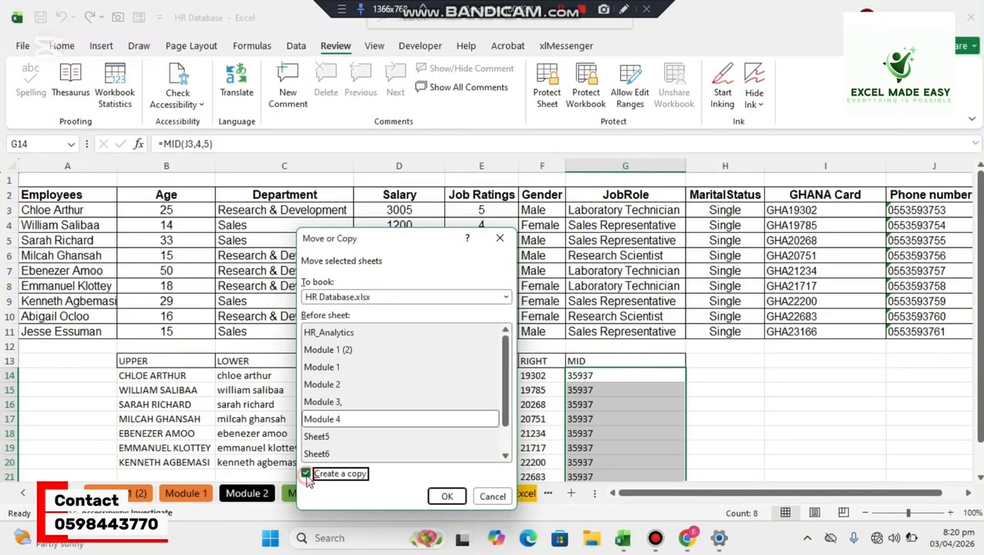
pyautogui.click(505, 298)
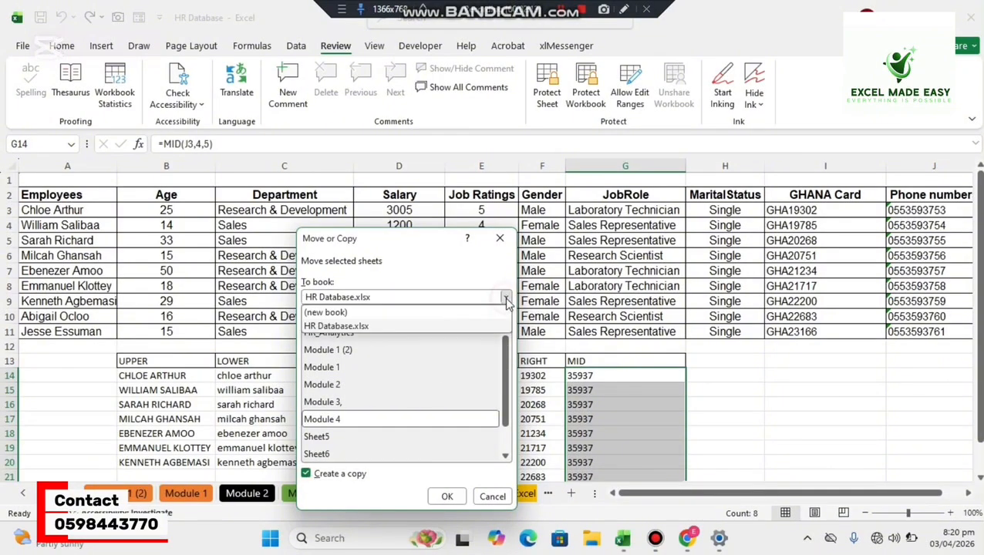
pyautogui.click(466, 314)
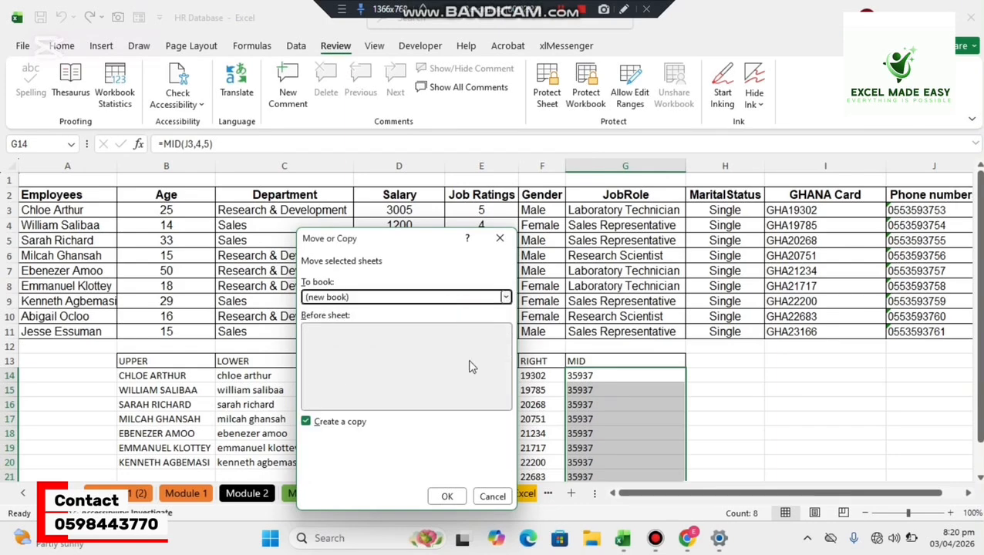
pyautogui.click(447, 497)
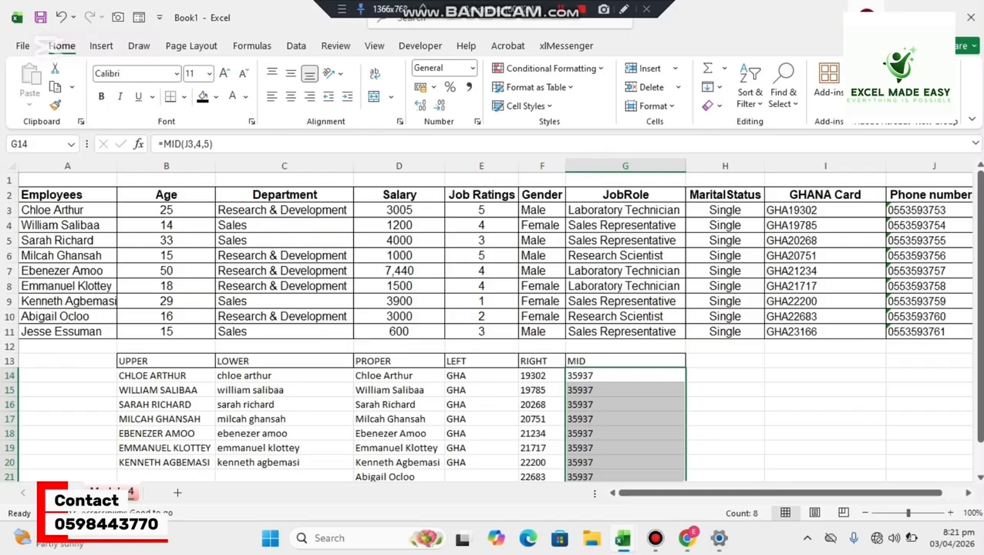
pyautogui.click(898, 16)
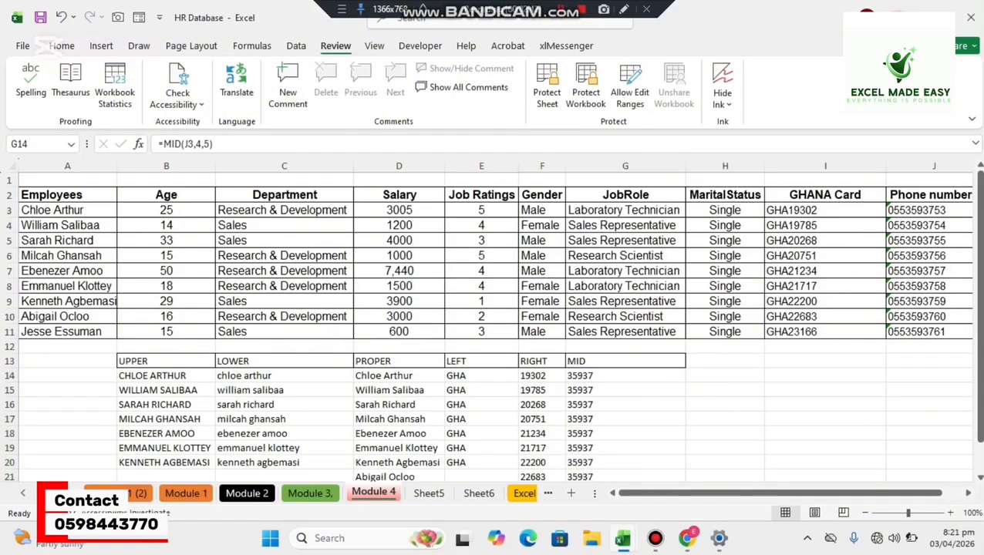
pyautogui.click(815, 330)
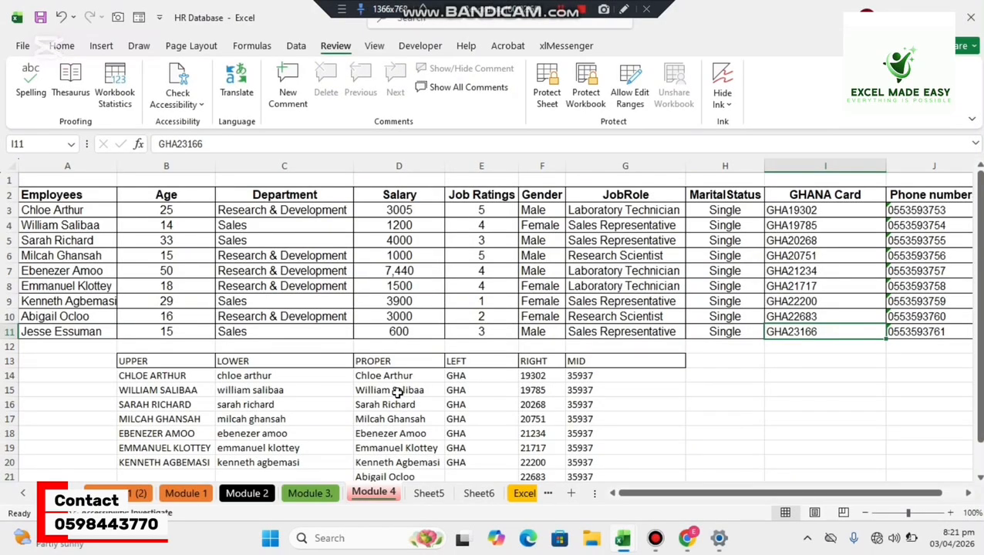
# Look through the HR Database sheets from HR_Analytics and the Module 1 copy to Module 4.
pyautogui.click(23, 493)
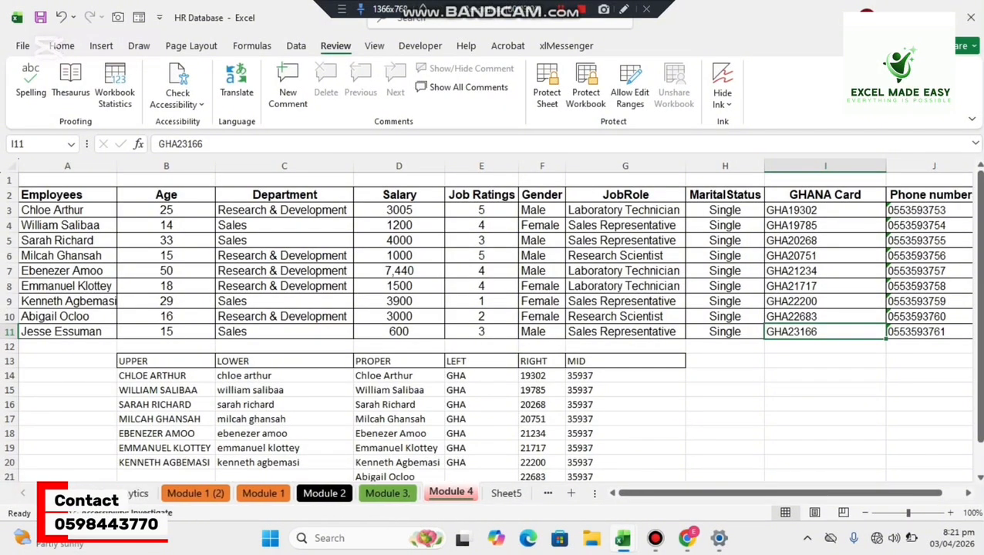
pyautogui.click(131, 493)
pyautogui.click(193, 497)
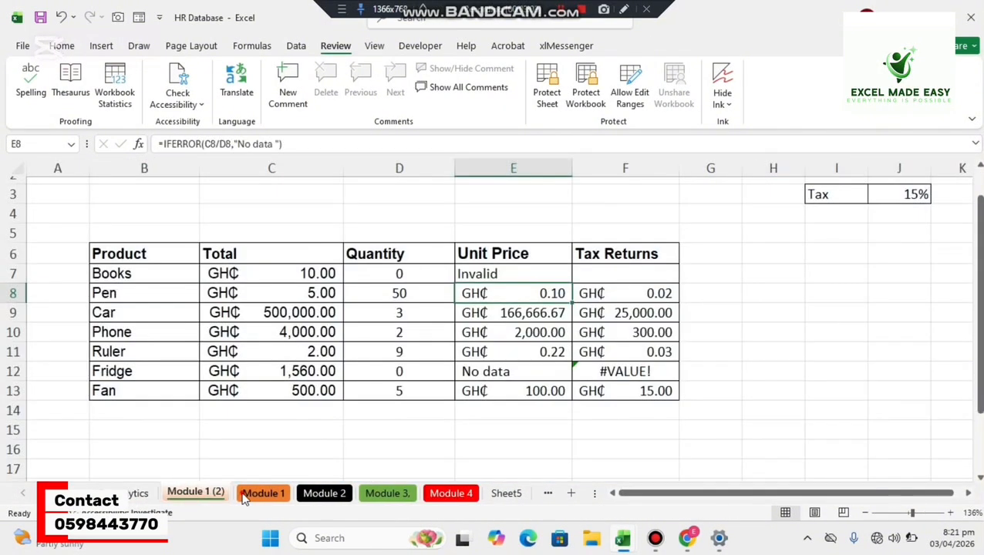
pyautogui.click(315, 498)
pyautogui.click(381, 497)
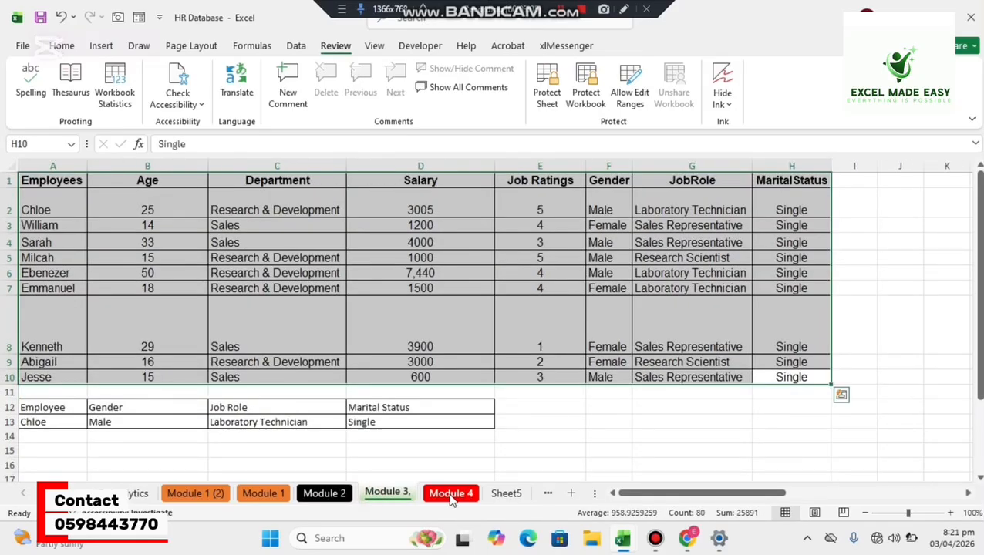
pyautogui.click(447, 497)
# Protect the Module 2 sheet, entering and confirming a sheet password and allowing only selection of locked and unlocked cells.
pyautogui.click(324, 497)
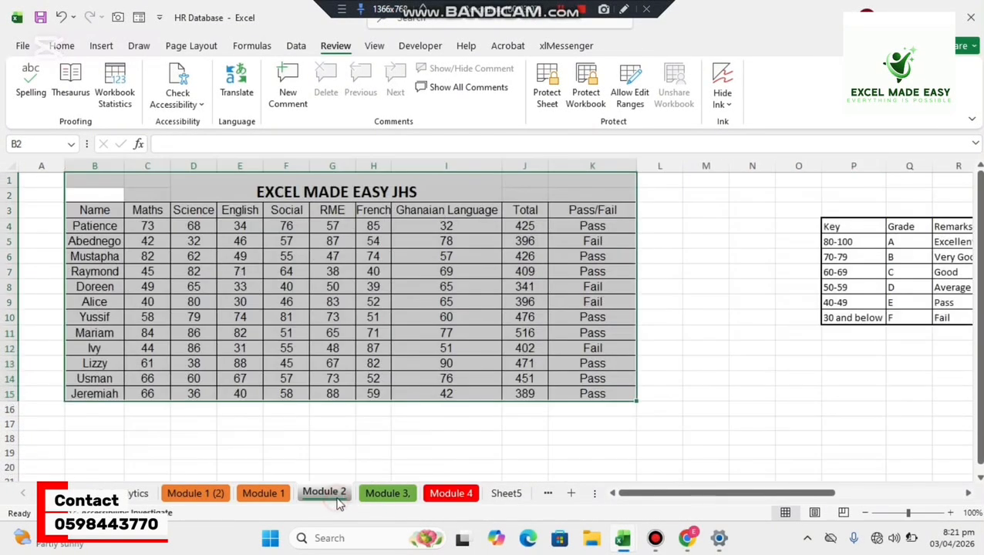
pyautogui.click(346, 421)
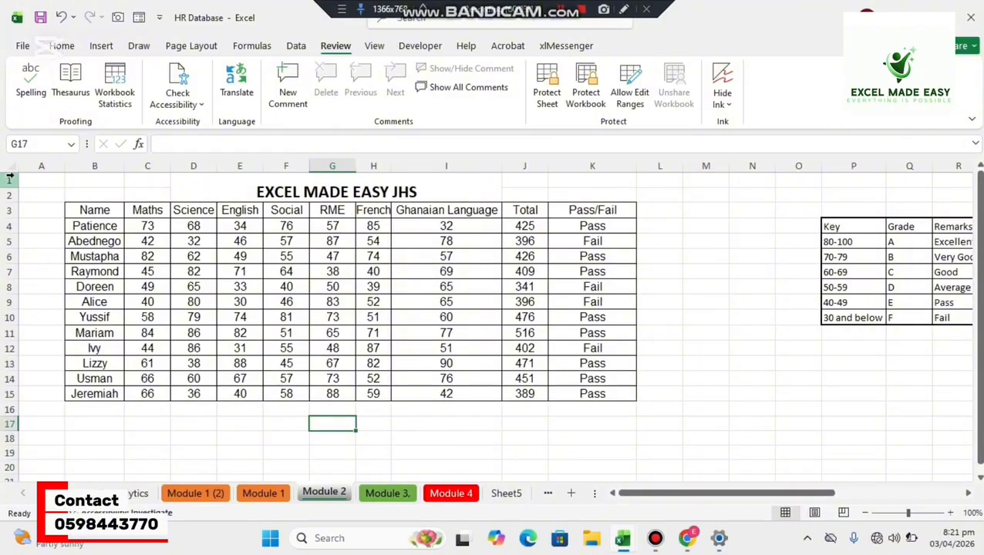
pyautogui.click(545, 87)
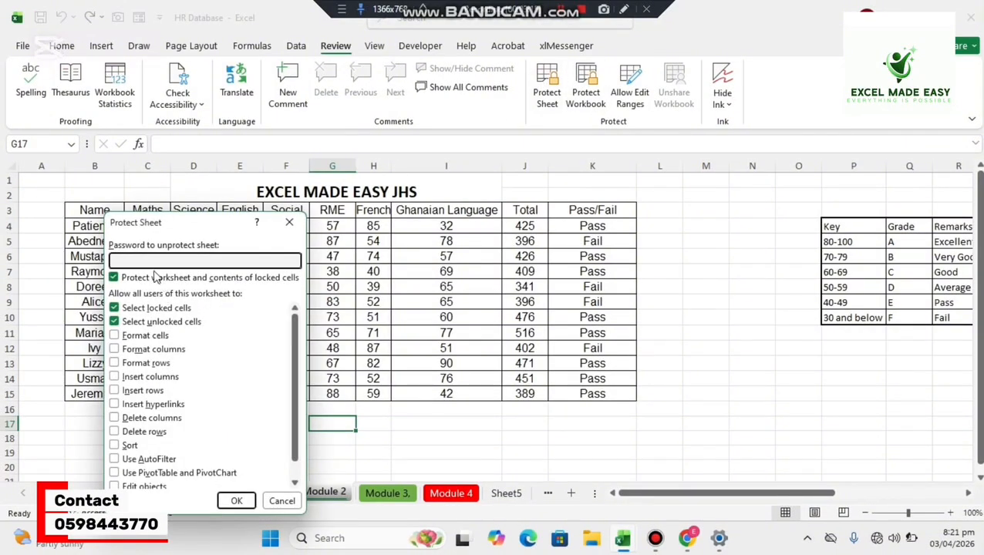
pyautogui.write('12')
pyautogui.click(236, 501)
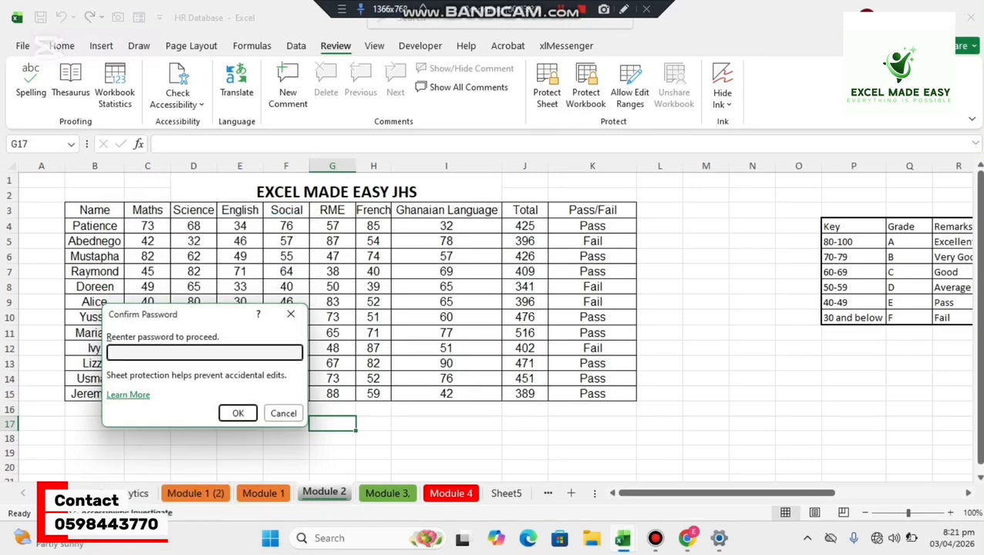
pyautogui.write('1234')
pyautogui.click(237, 413)
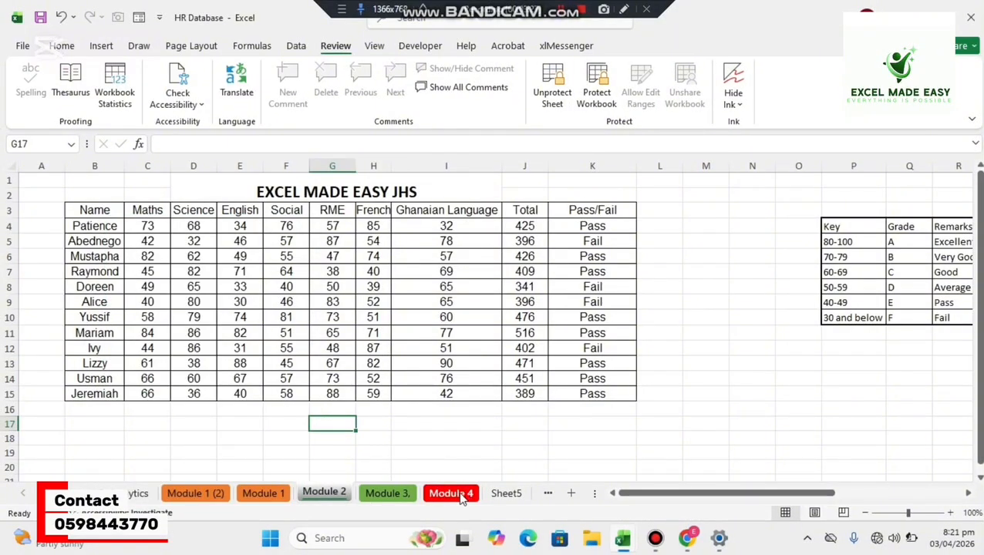
# Try to edit the Social score in F10, the RME score in G4 and the Science score in D4 on the protected sheet.
pyautogui.click(300, 316)
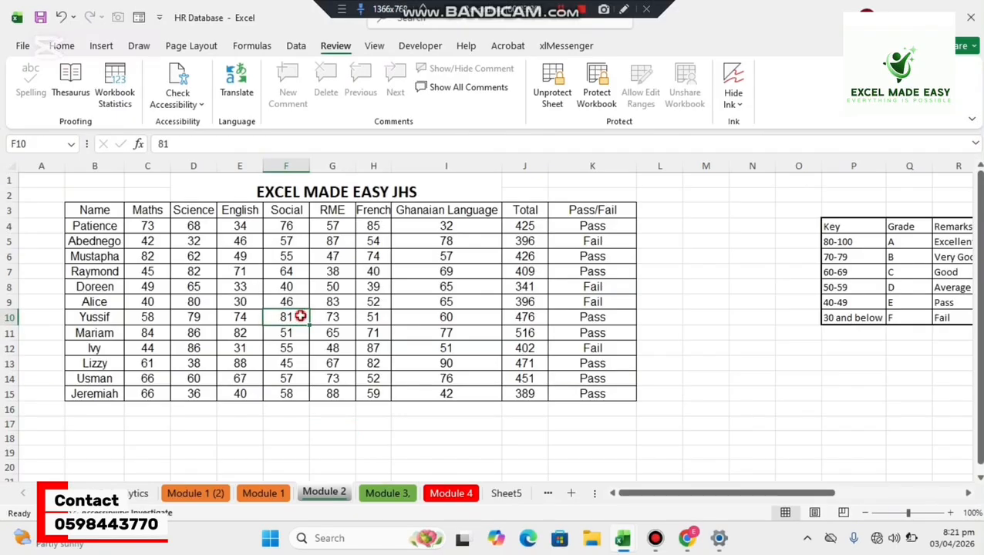
pyautogui.doubleClick(300, 317)
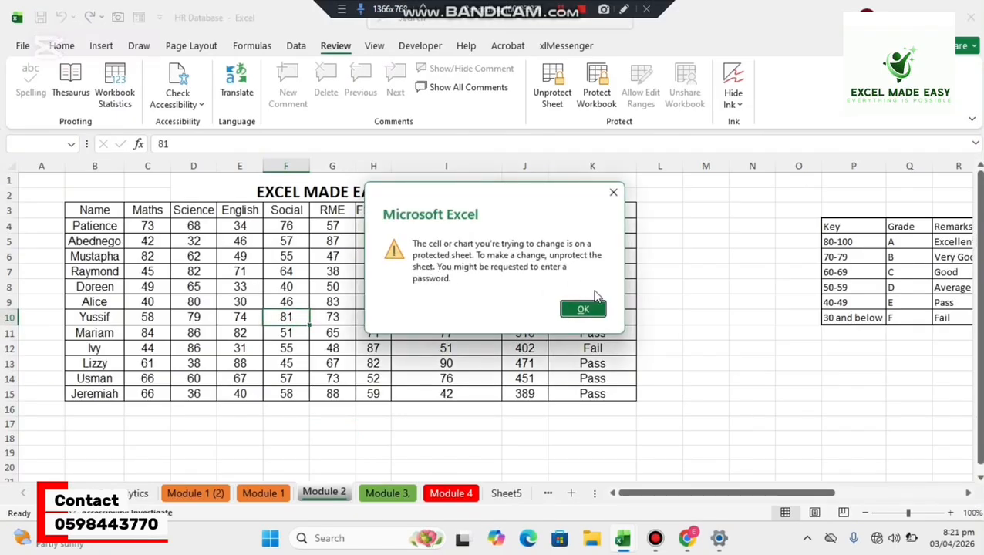
pyautogui.click(585, 311)
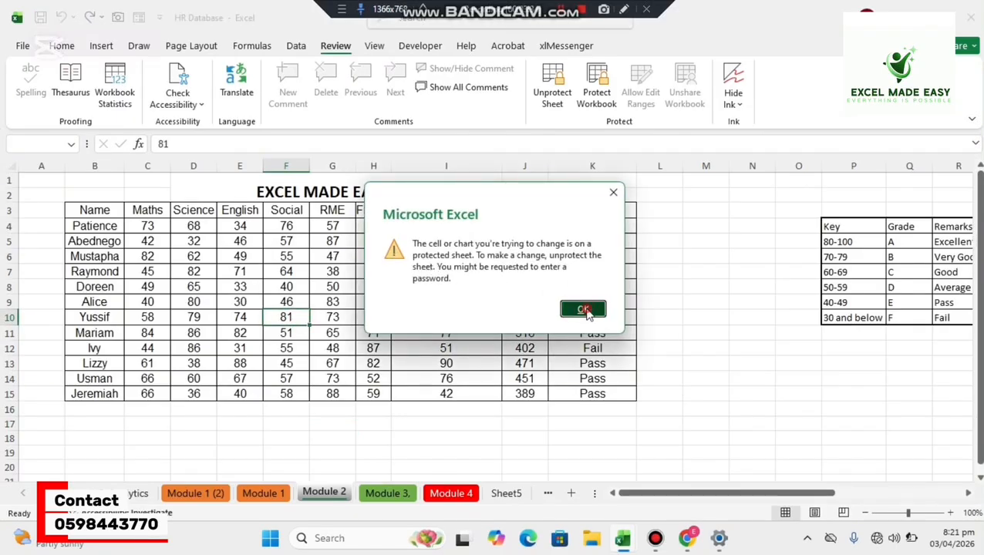
pyautogui.click(316, 229)
pyautogui.doubleClick(316, 229)
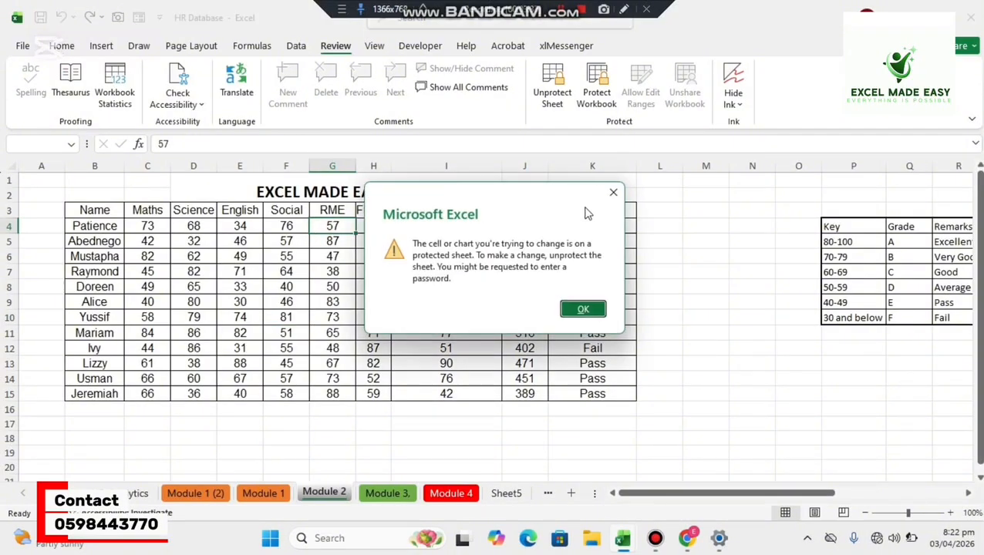
pyautogui.click(608, 197)
pyautogui.doubleClick(177, 232)
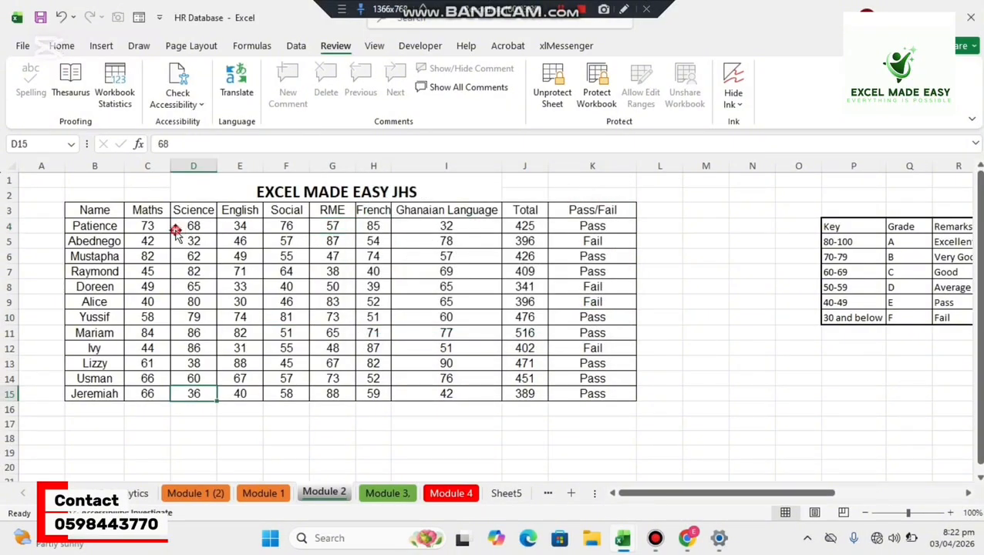
# Try to edit the name in B4, the Pass/Fail column and the Total formula in J8 on the protected sheet.
pyautogui.doubleClick(103, 227)
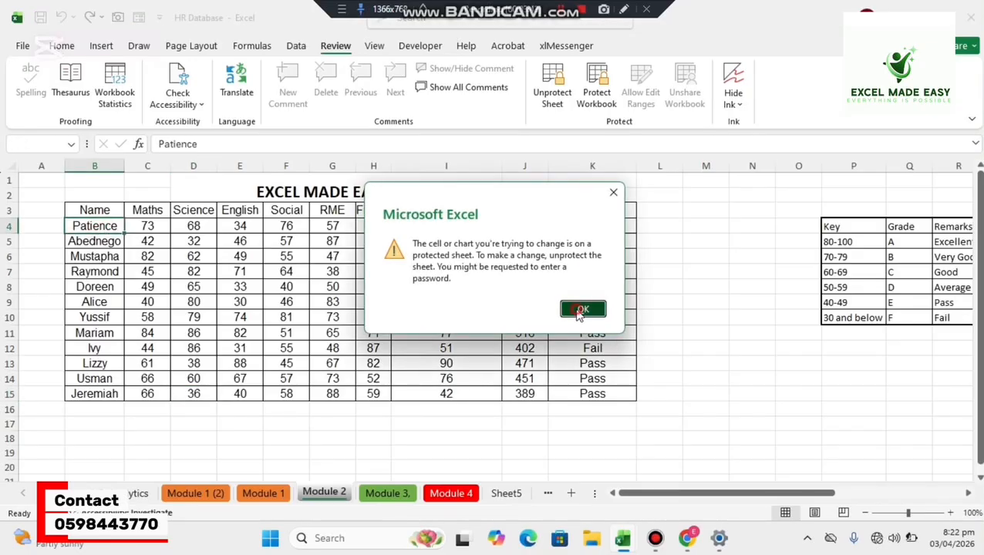
pyautogui.click(583, 311)
pyautogui.doubleClick(573, 280)
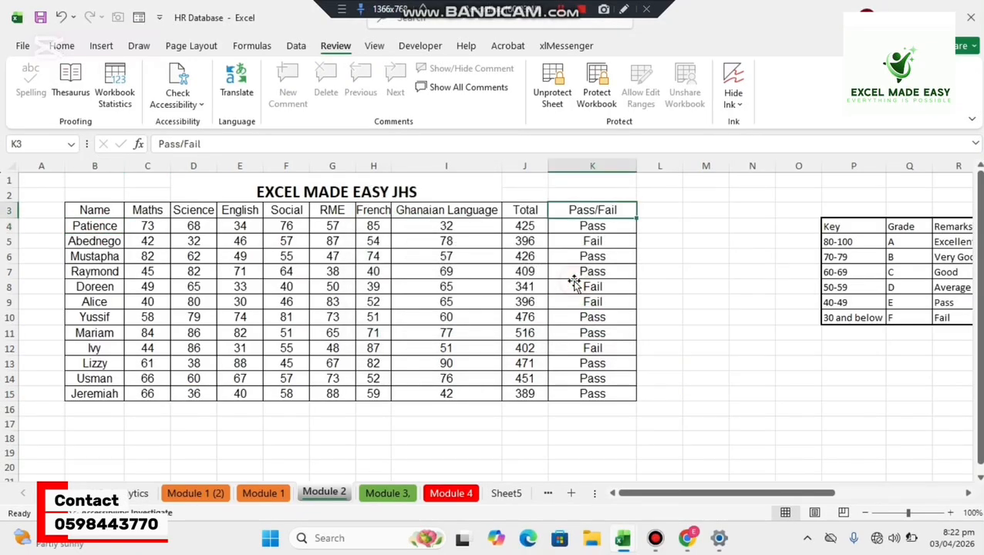
pyautogui.doubleClick(530, 286)
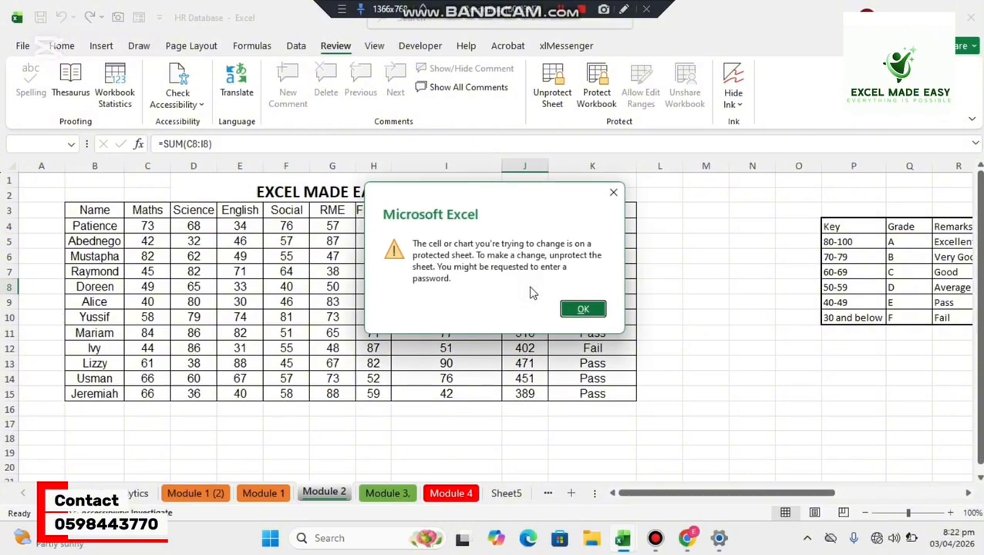
pyautogui.click(614, 193)
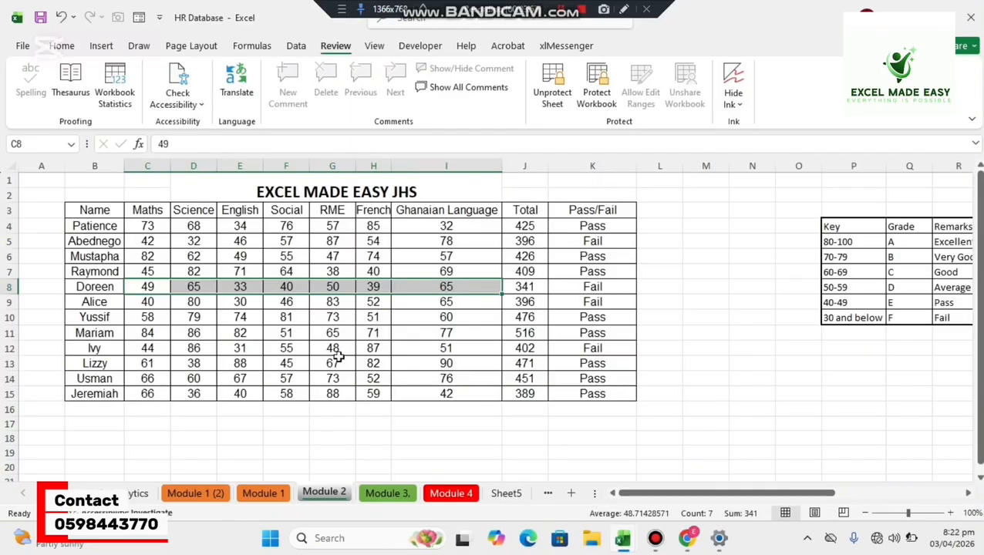
# Unprotect the Module 2 sheet by entering its sheet password, and try editing the Ghanaian Language score in I4.
pyautogui.click(284, 333)
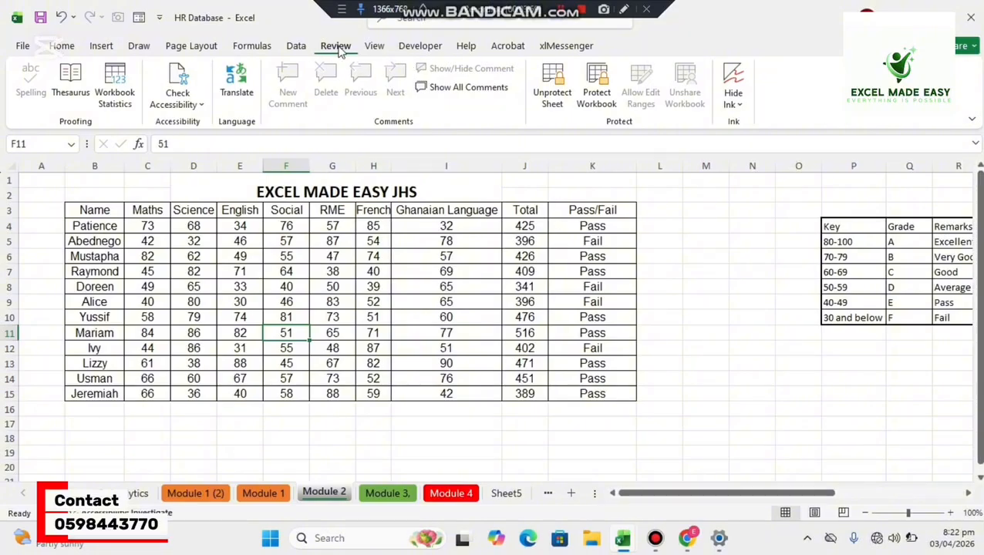
pyautogui.click(554, 87)
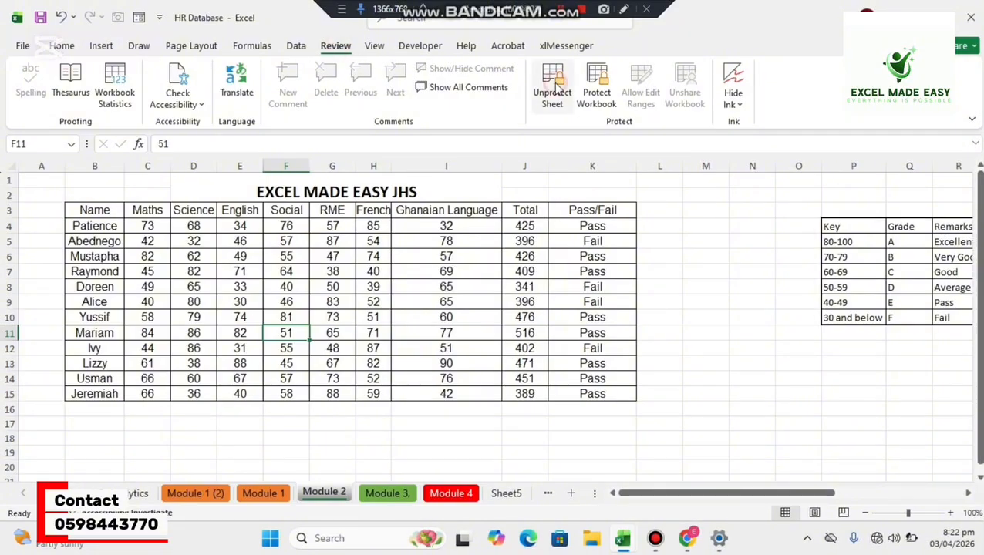
pyautogui.write('••')
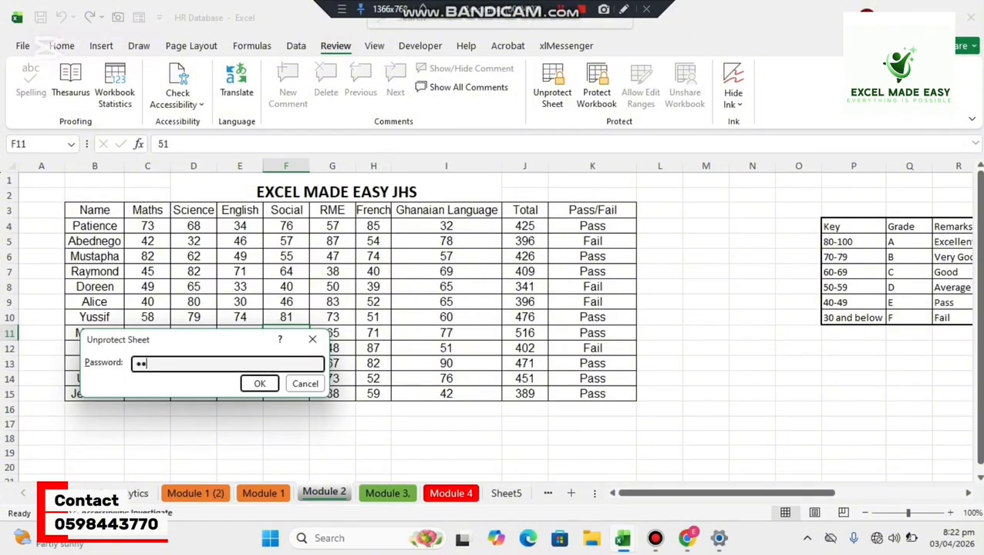
pyautogui.write('••')
pyautogui.click(259, 383)
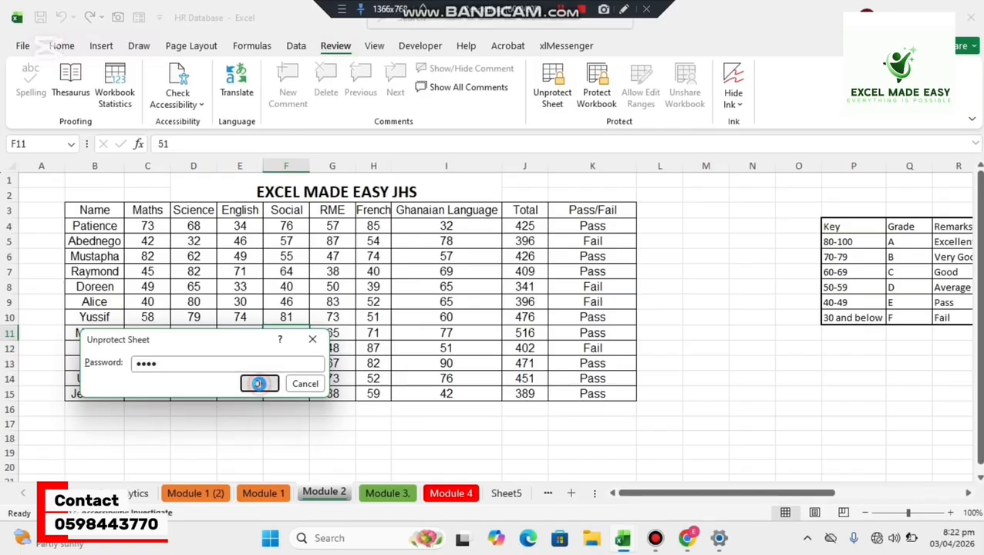
pyautogui.doubleClick(429, 225)
pyautogui.press('Return')
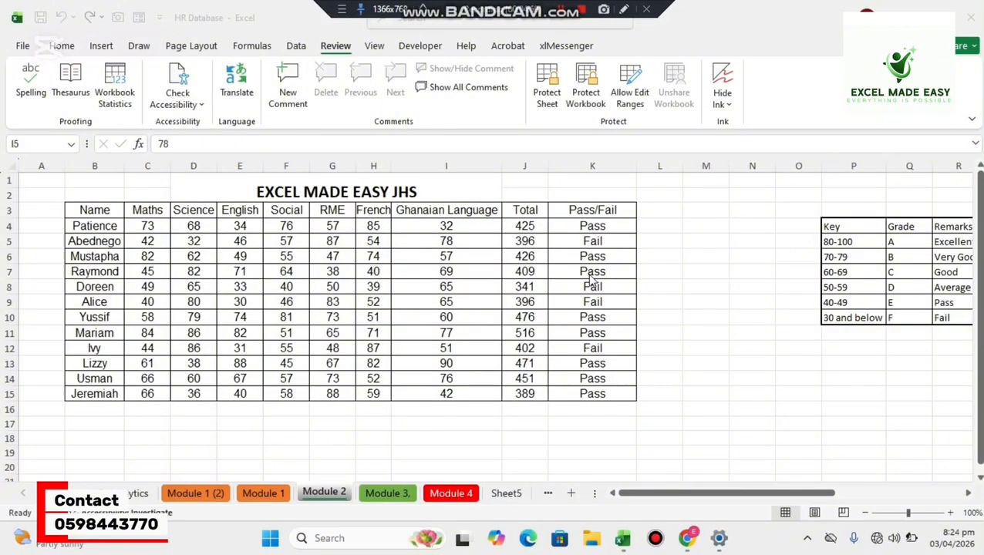
pyautogui.click(588, 89)
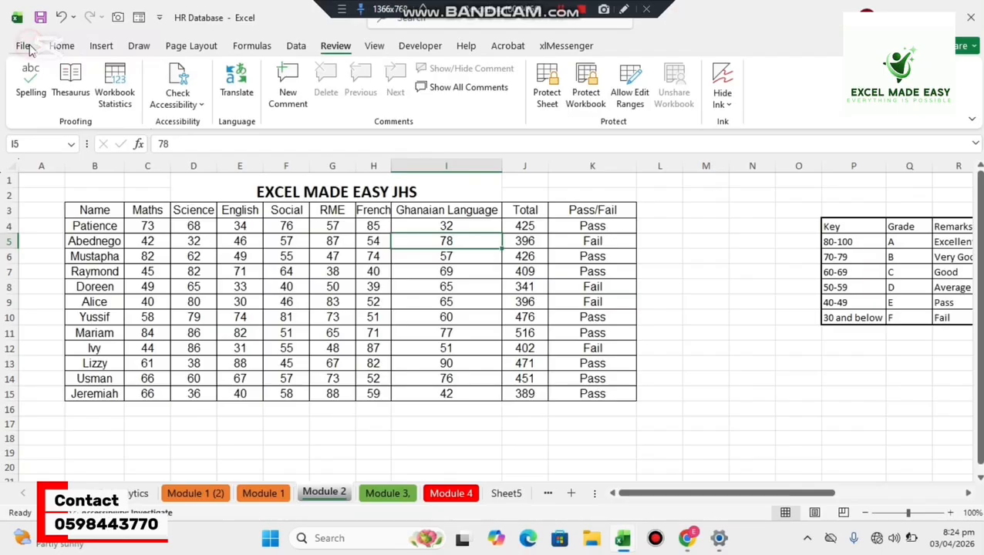
pyautogui.click(27, 47)
pyautogui.click(61, 184)
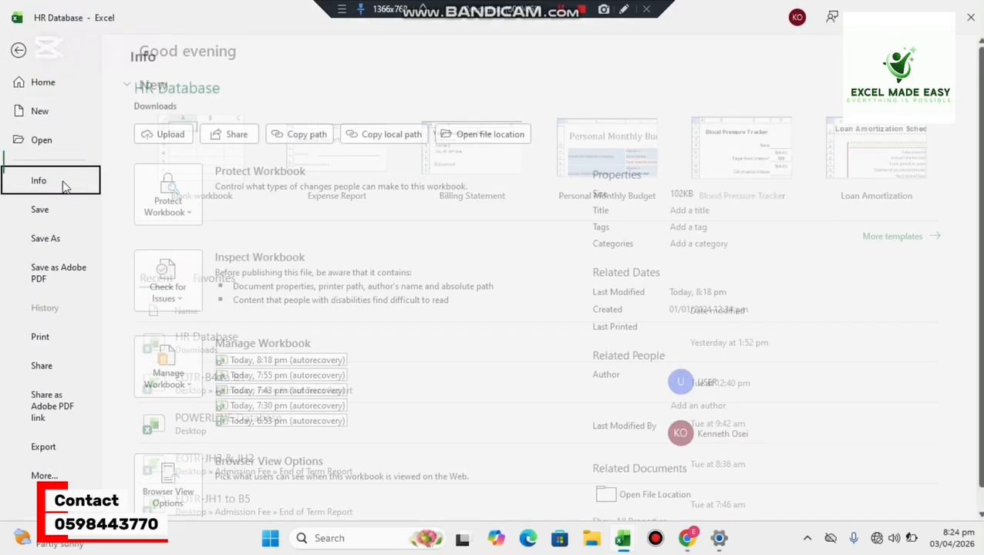
pyautogui.click(183, 211)
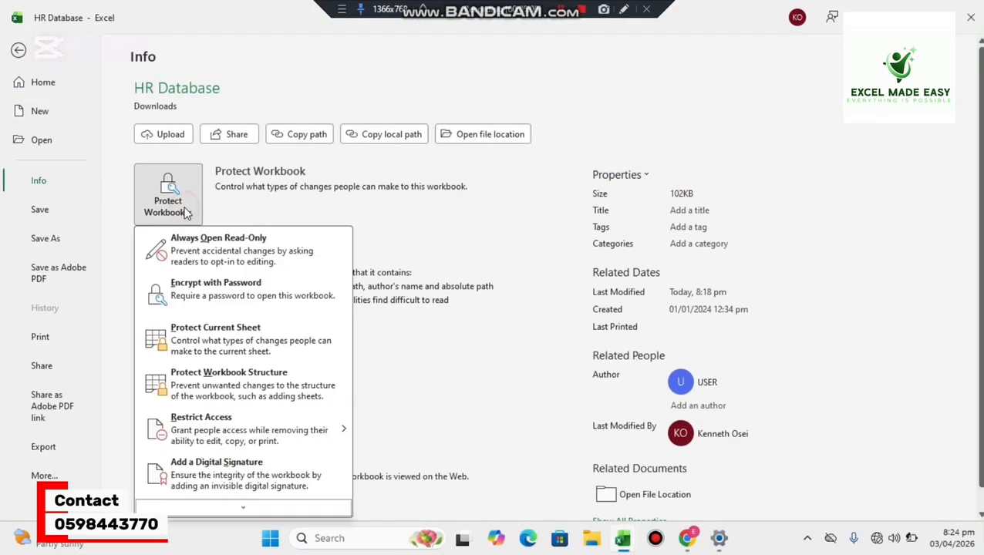
pyautogui.click(235, 297)
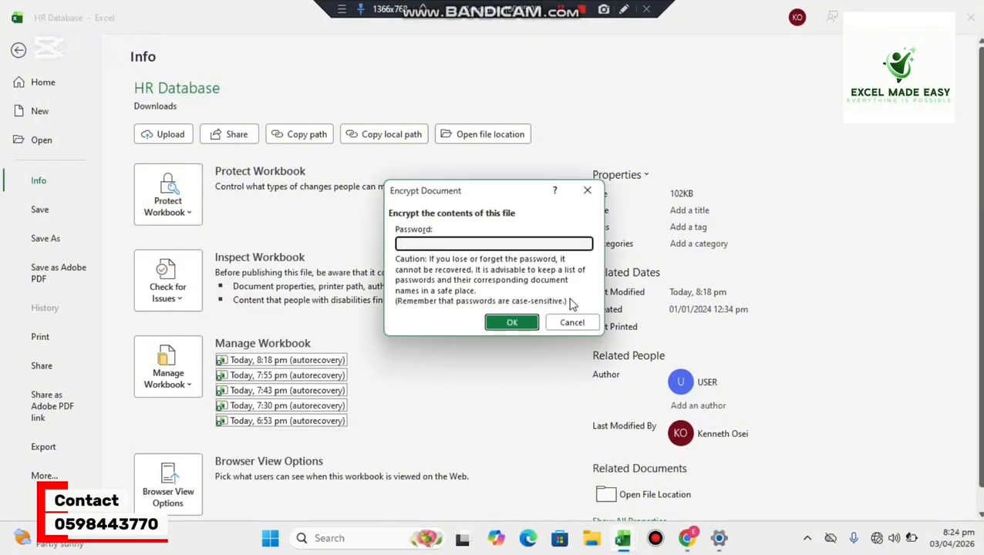
pyautogui.click(588, 191)
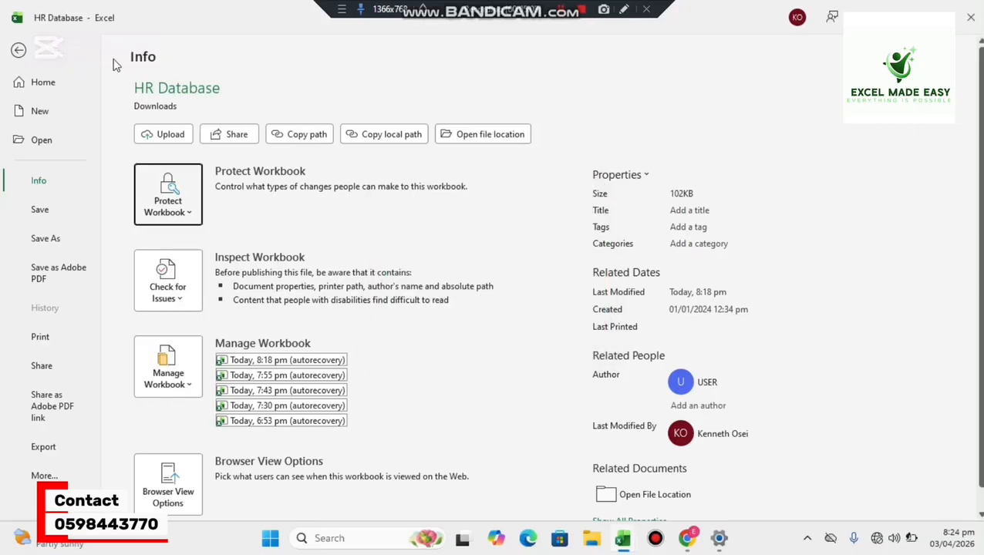
# Save the workbook to the Desktop under the file name Intermediate Course.
pyautogui.click(54, 239)
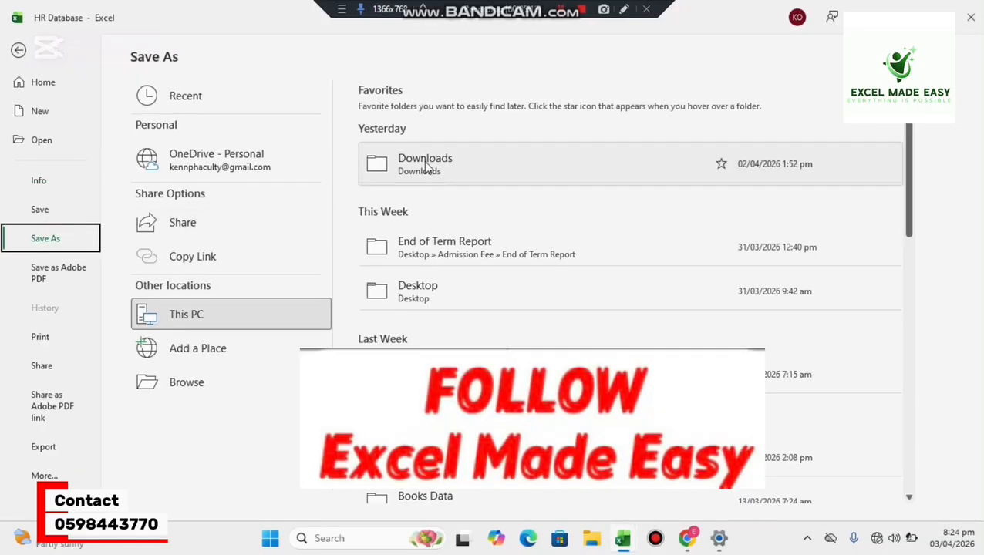
pyautogui.click(471, 283)
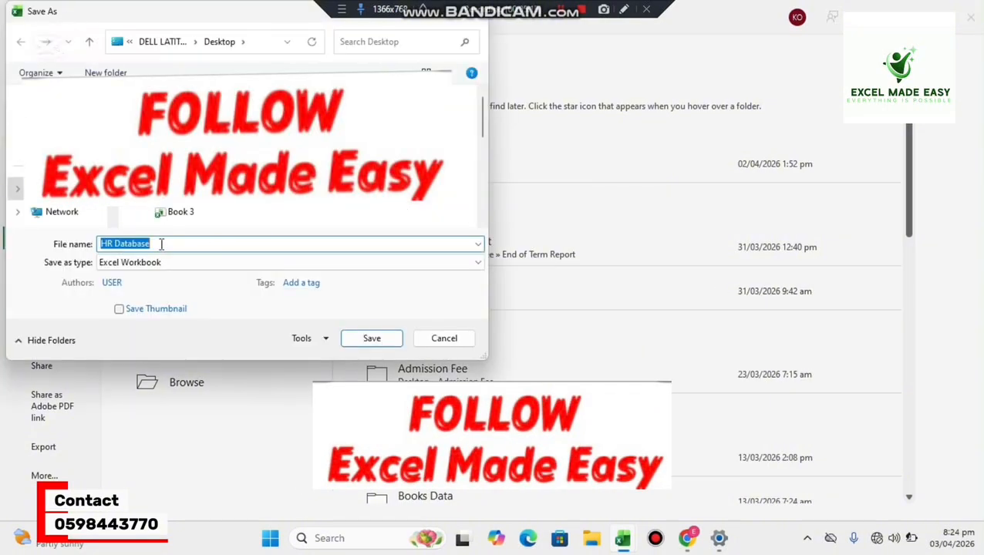
pyautogui.write('Inter')
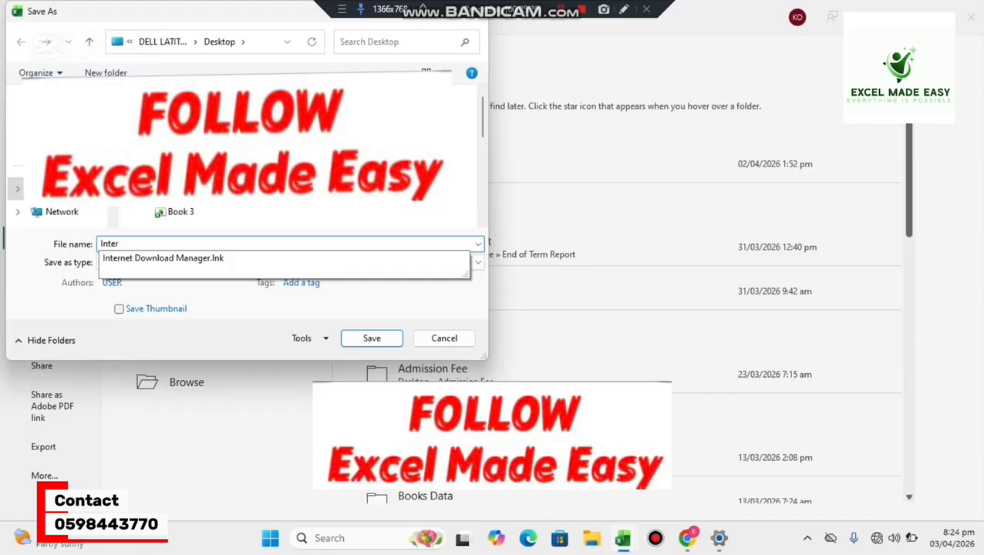
pyautogui.write('mediate')
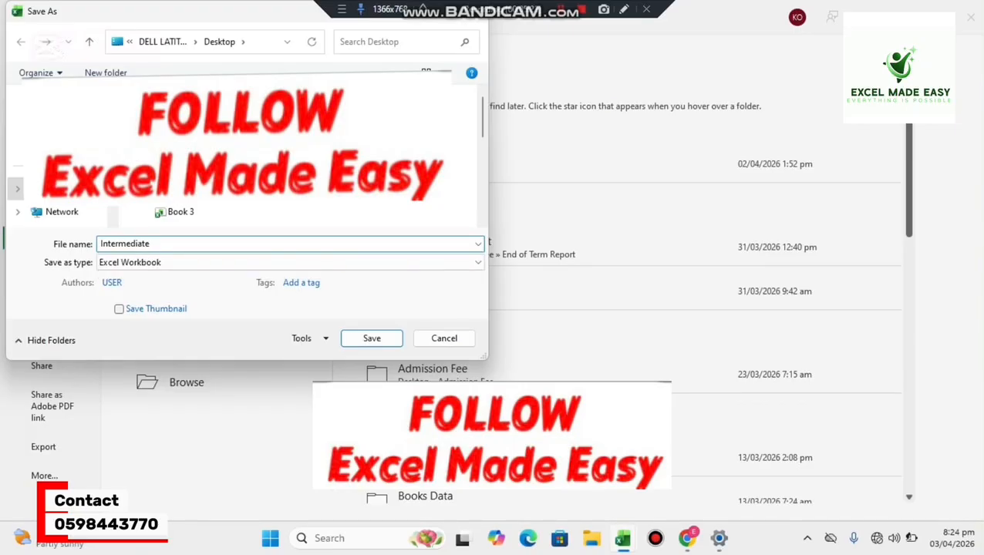
pyautogui.write(' Course')
pyautogui.click(361, 336)
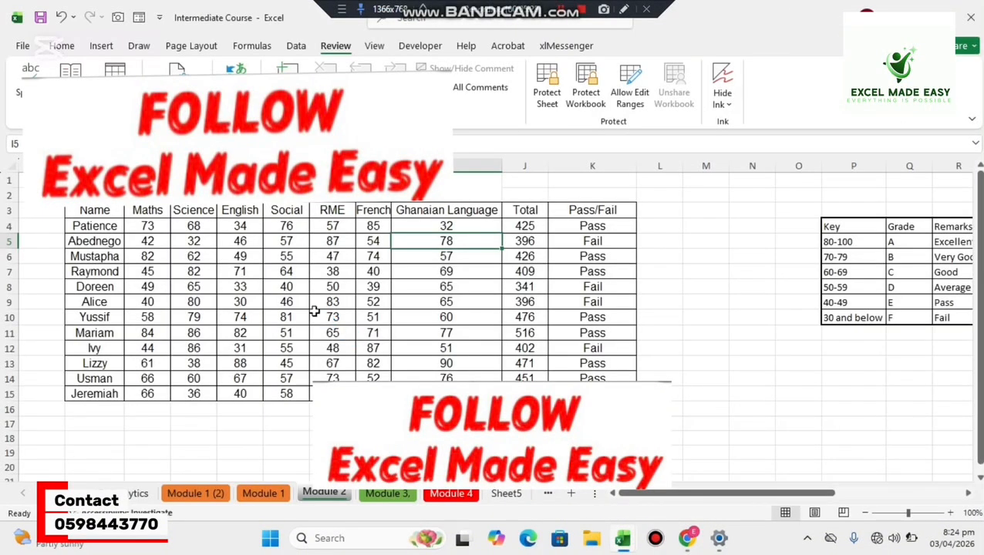
# Encrypt the Intermediate Course workbook, entering and confirming a password required to open it.
pyautogui.click(24, 47)
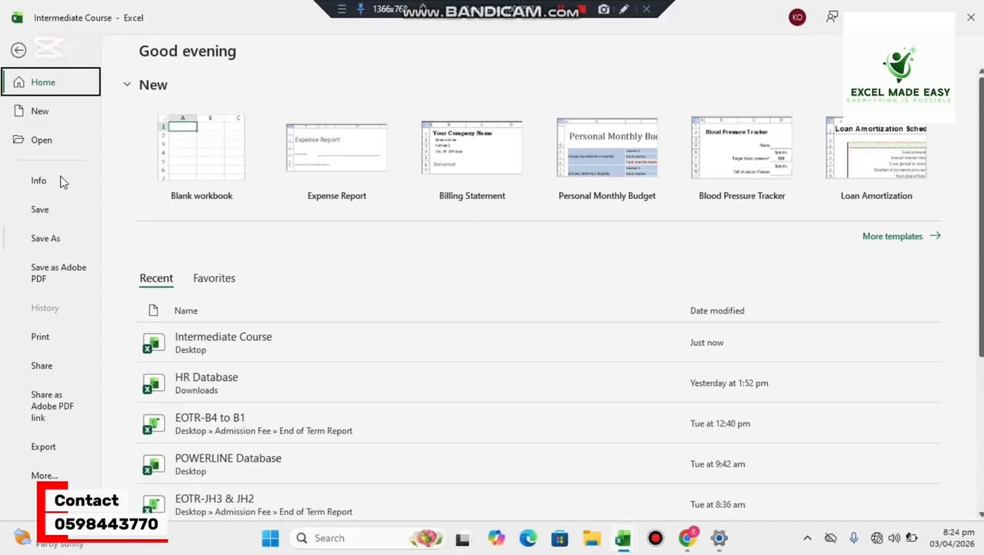
pyautogui.click(49, 180)
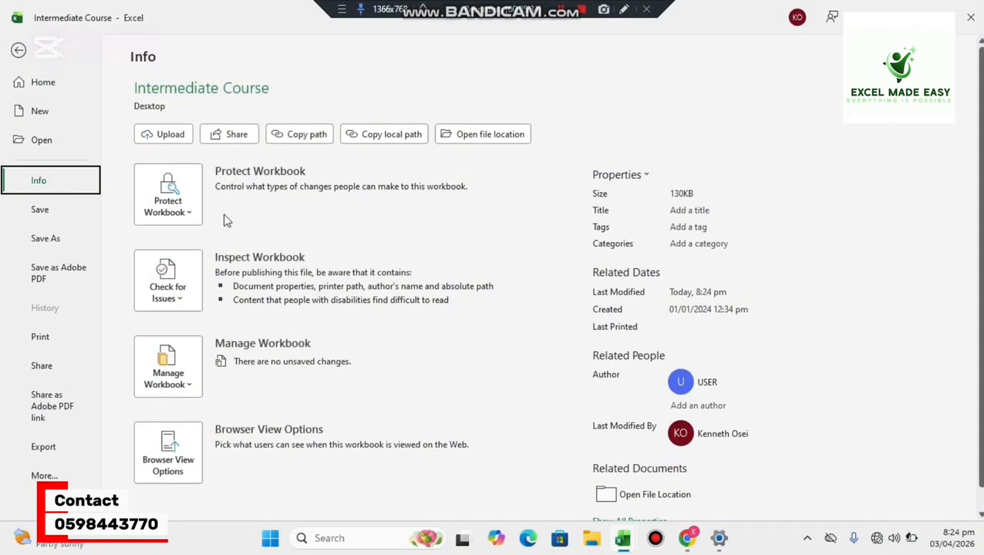
pyautogui.click(171, 220)
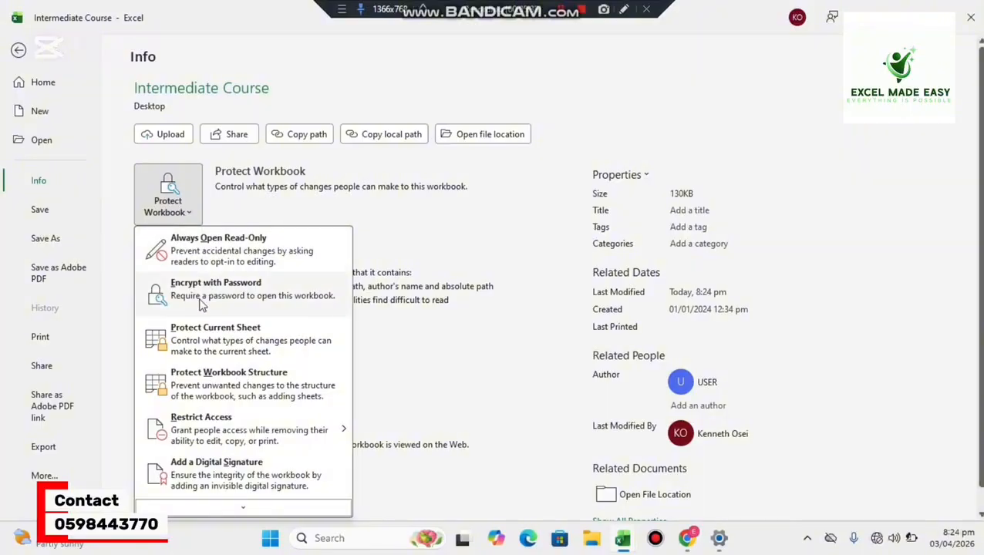
pyautogui.click(200, 302)
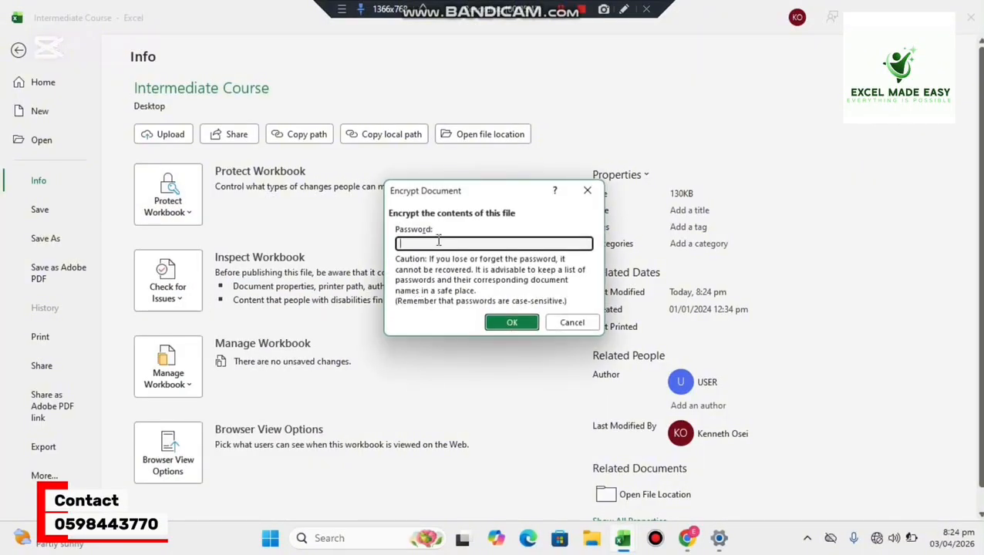
pyautogui.write('123456')
pyautogui.click(505, 322)
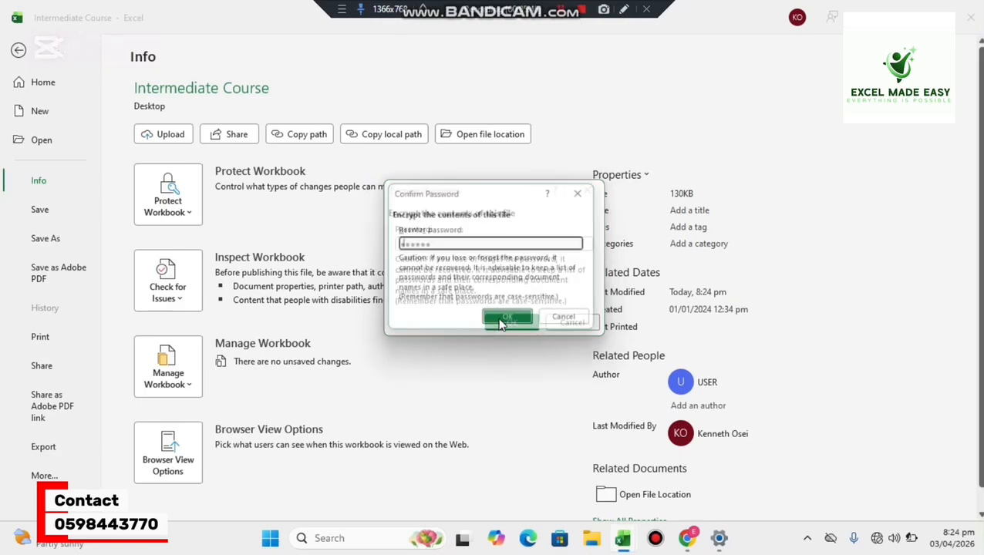
pyautogui.write('123456')
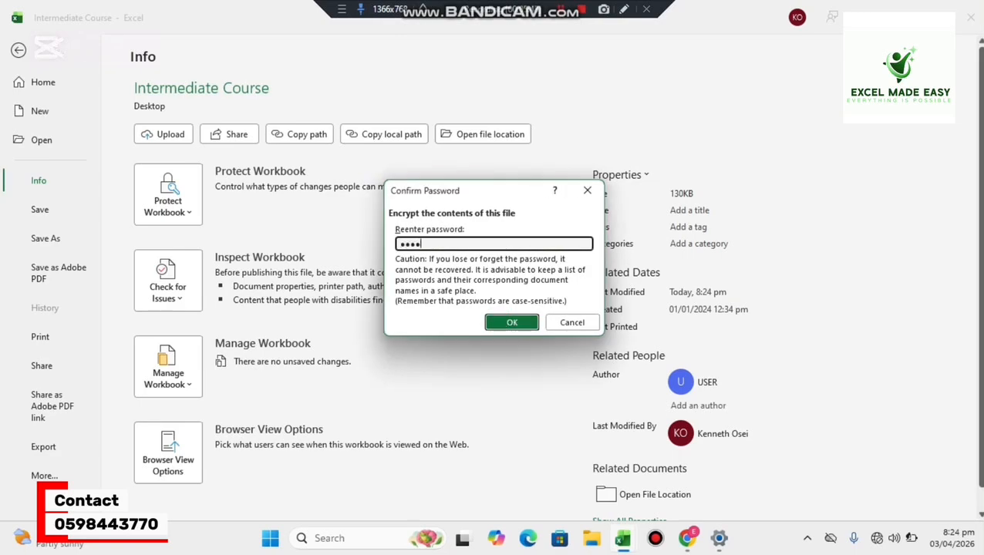
pyautogui.click(499, 323)
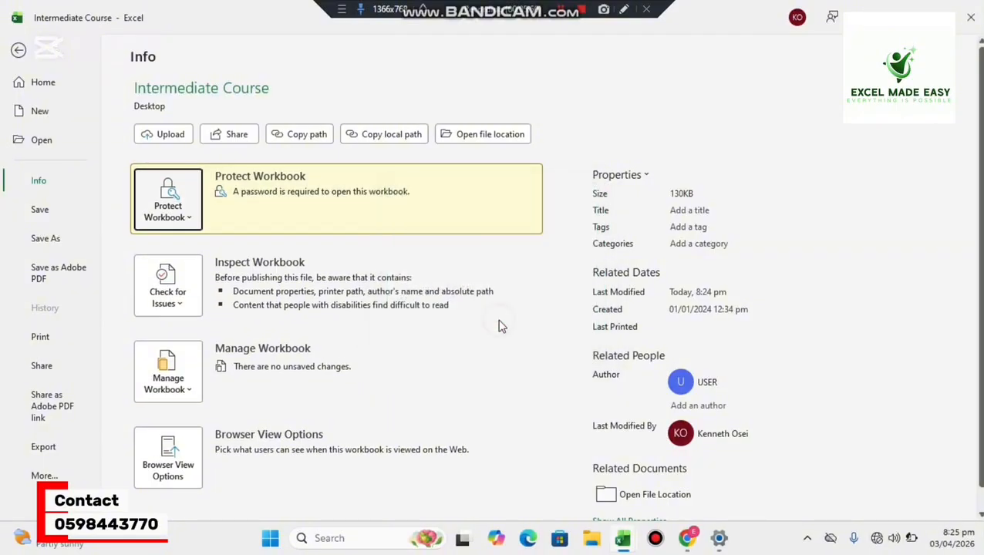
# Return to the worksheet and close the Intermediate Course workbook, saving its changes.
pyautogui.click(18, 50)
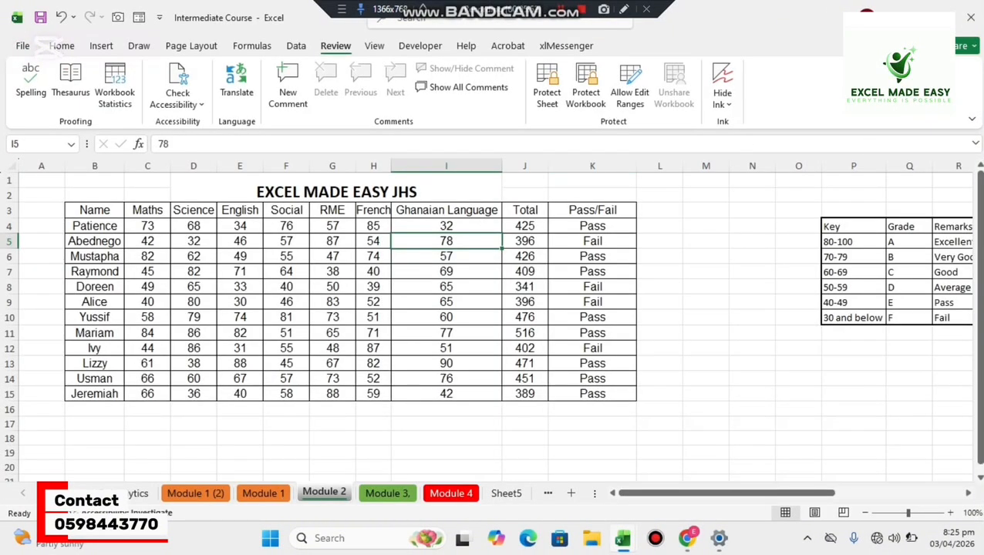
pyautogui.click(970, 17)
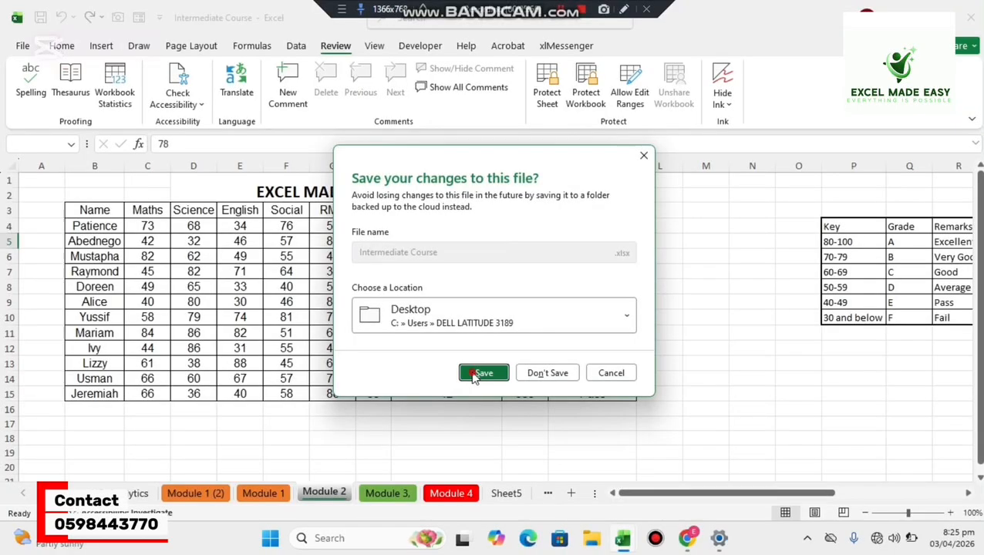
pyautogui.click(474, 376)
pyautogui.click(474, 376)
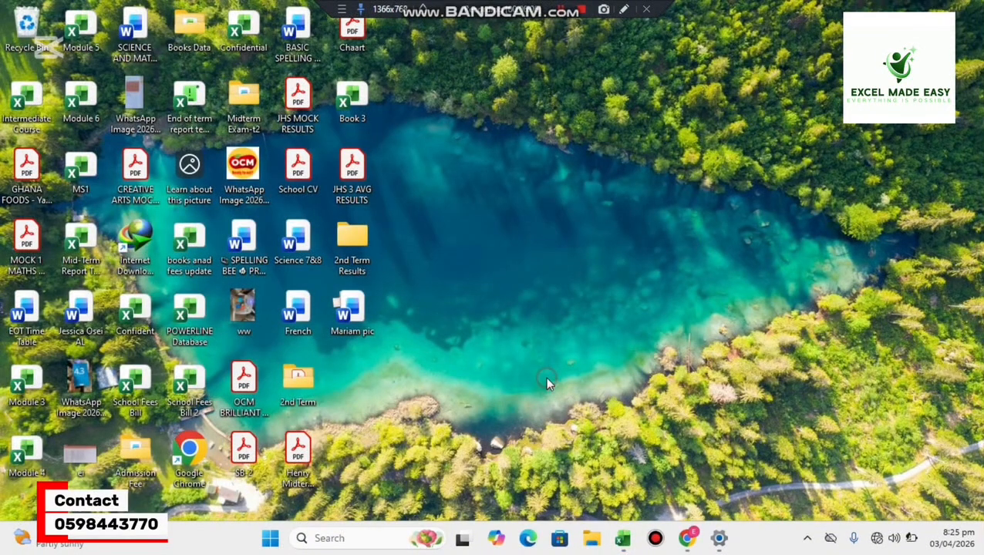
# Reopen the Intermediate Course workbook from the desktop, entering its file password.
pyautogui.doubleClick(45, 121)
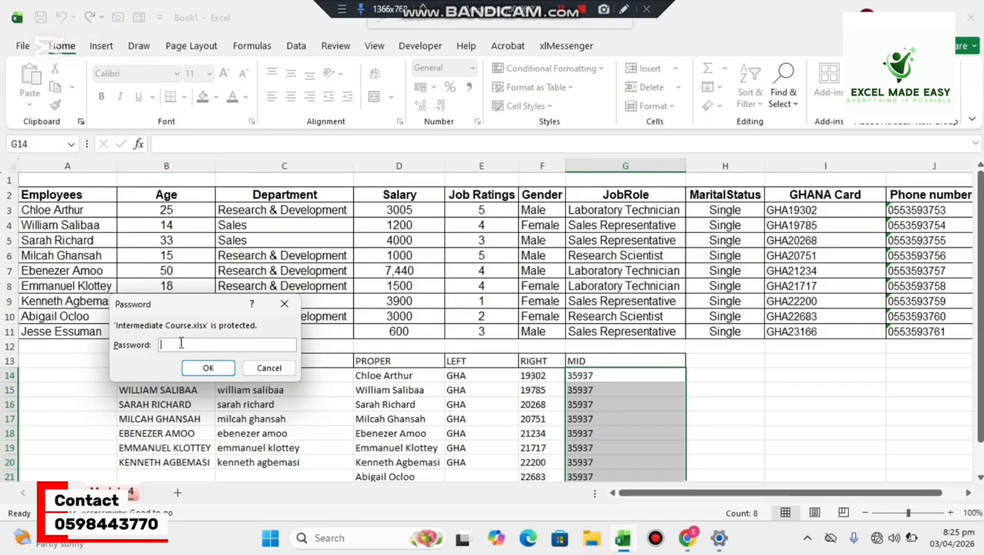
pyautogui.write('1234567')
pyautogui.press('BackSpace')
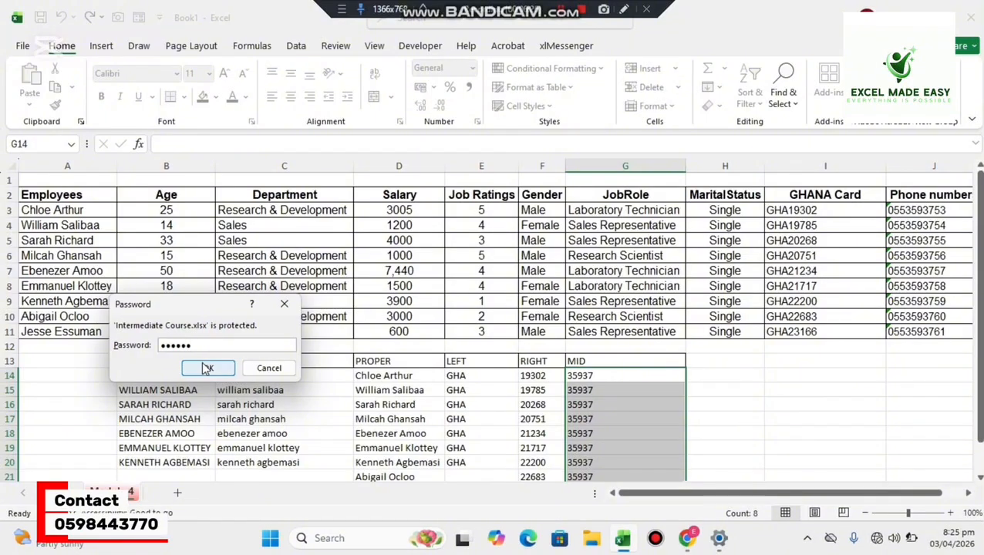
pyautogui.click(207, 369)
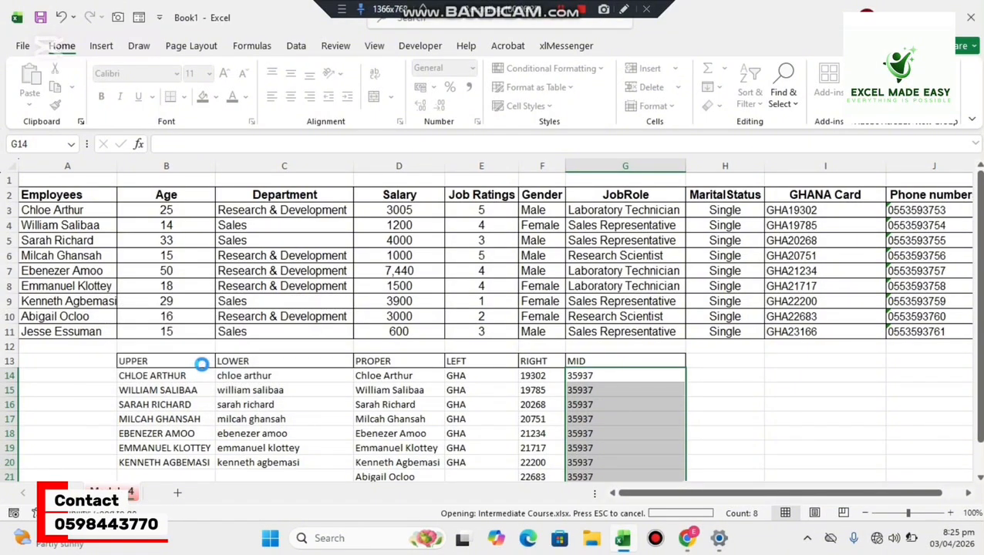